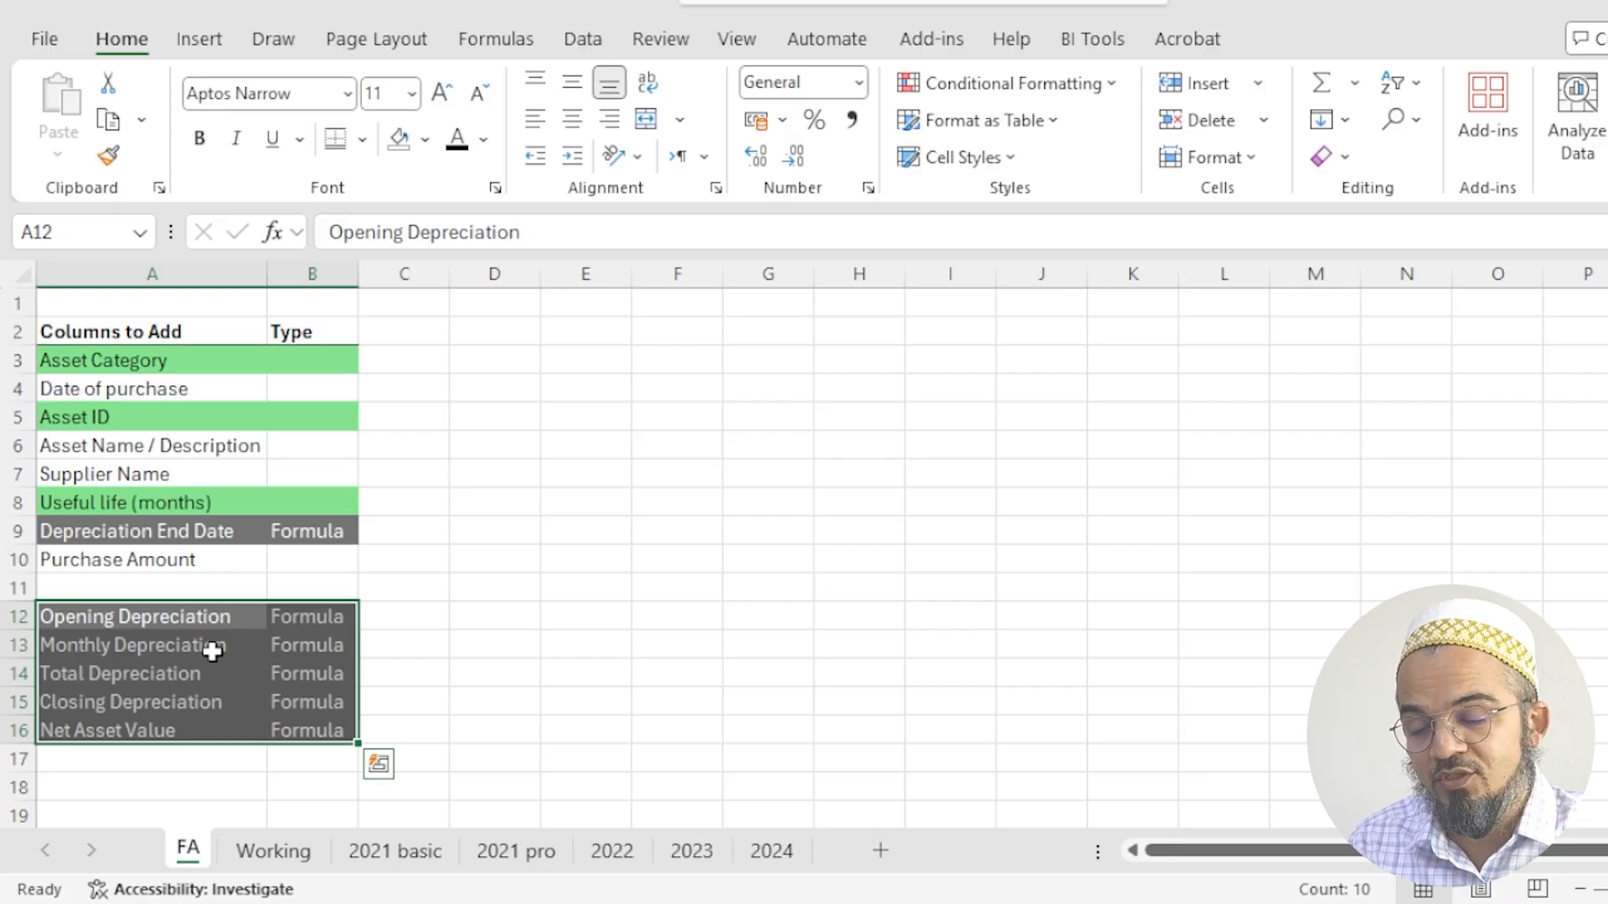
- Review the depreciation and Net Asset Value entries in the FA sheet's list of columns to add
click(210, 690)
click(209, 672)
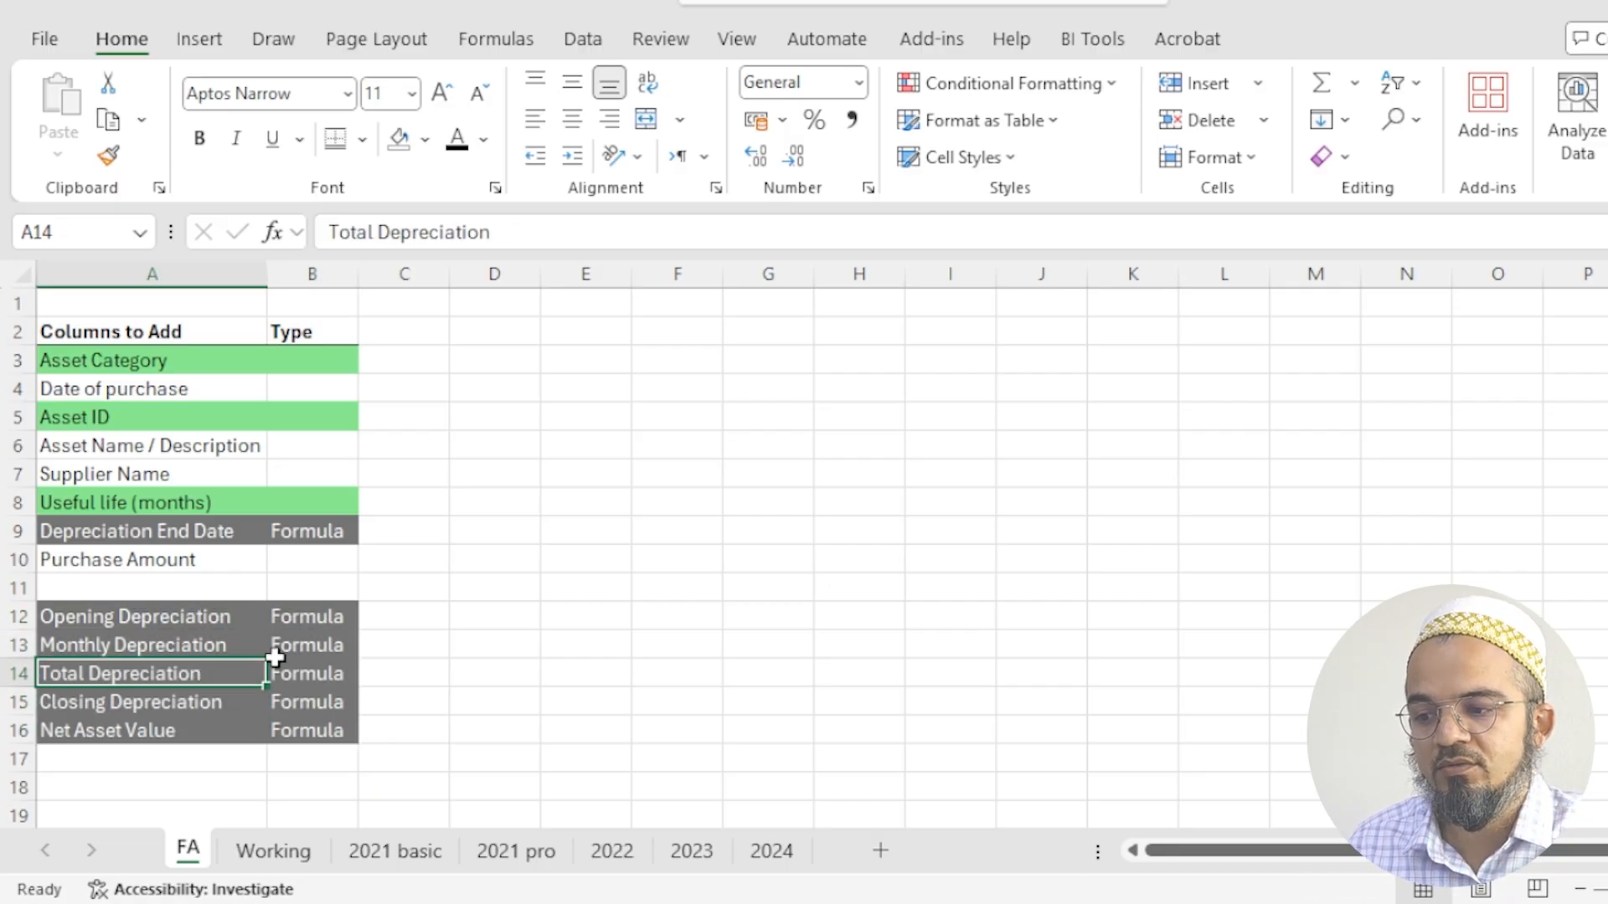
click(174, 708)
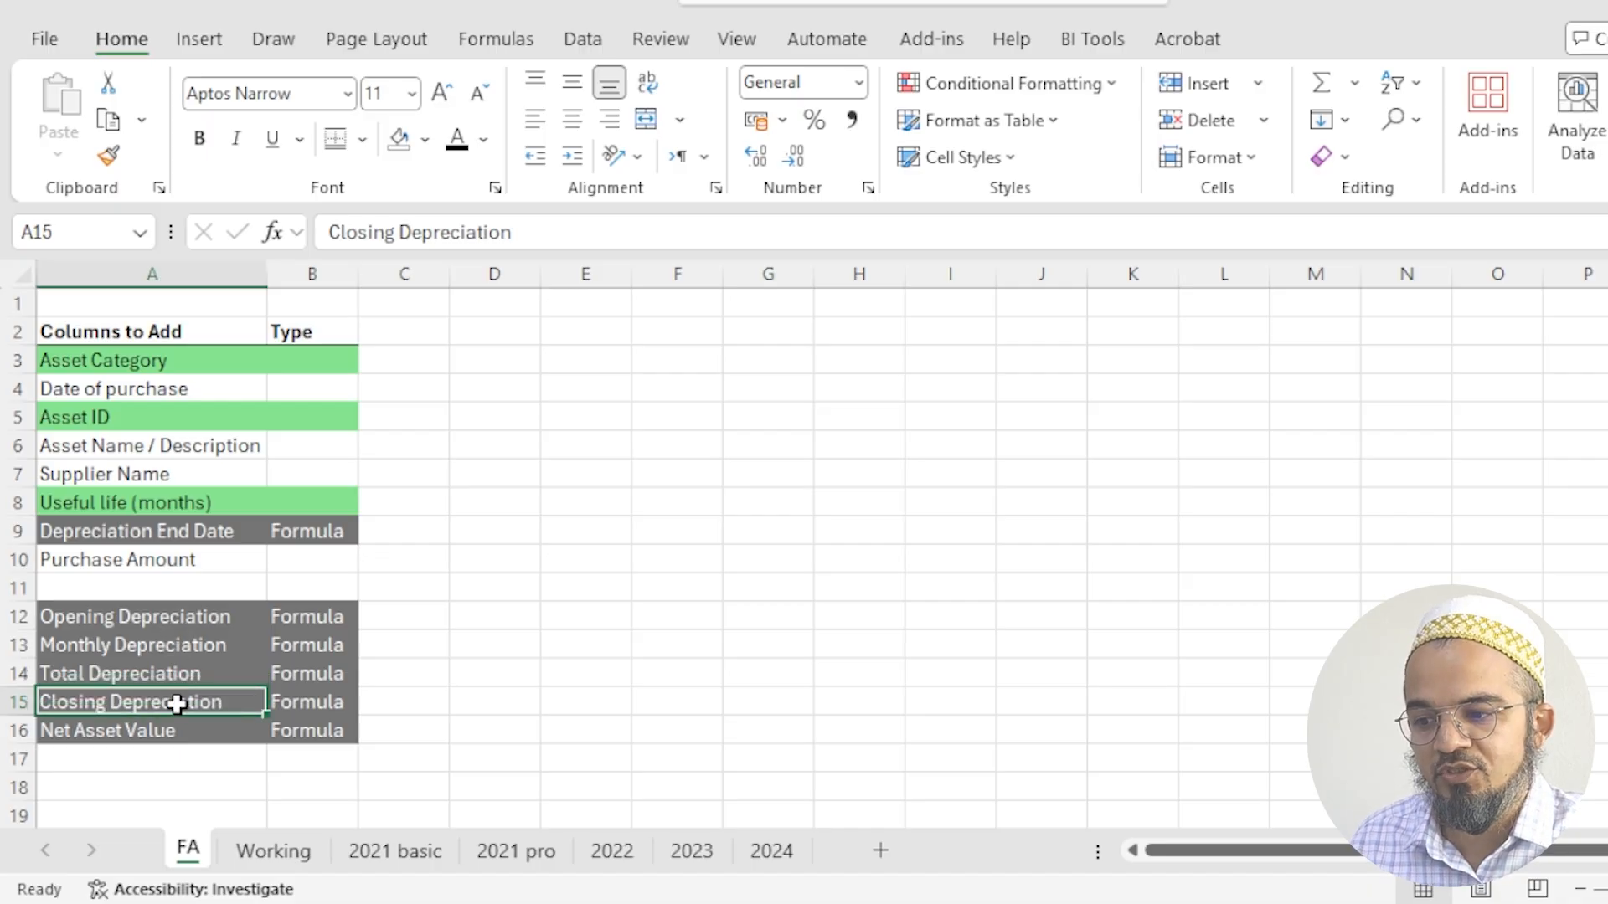
click(190, 618)
key(Down)
key(Down)
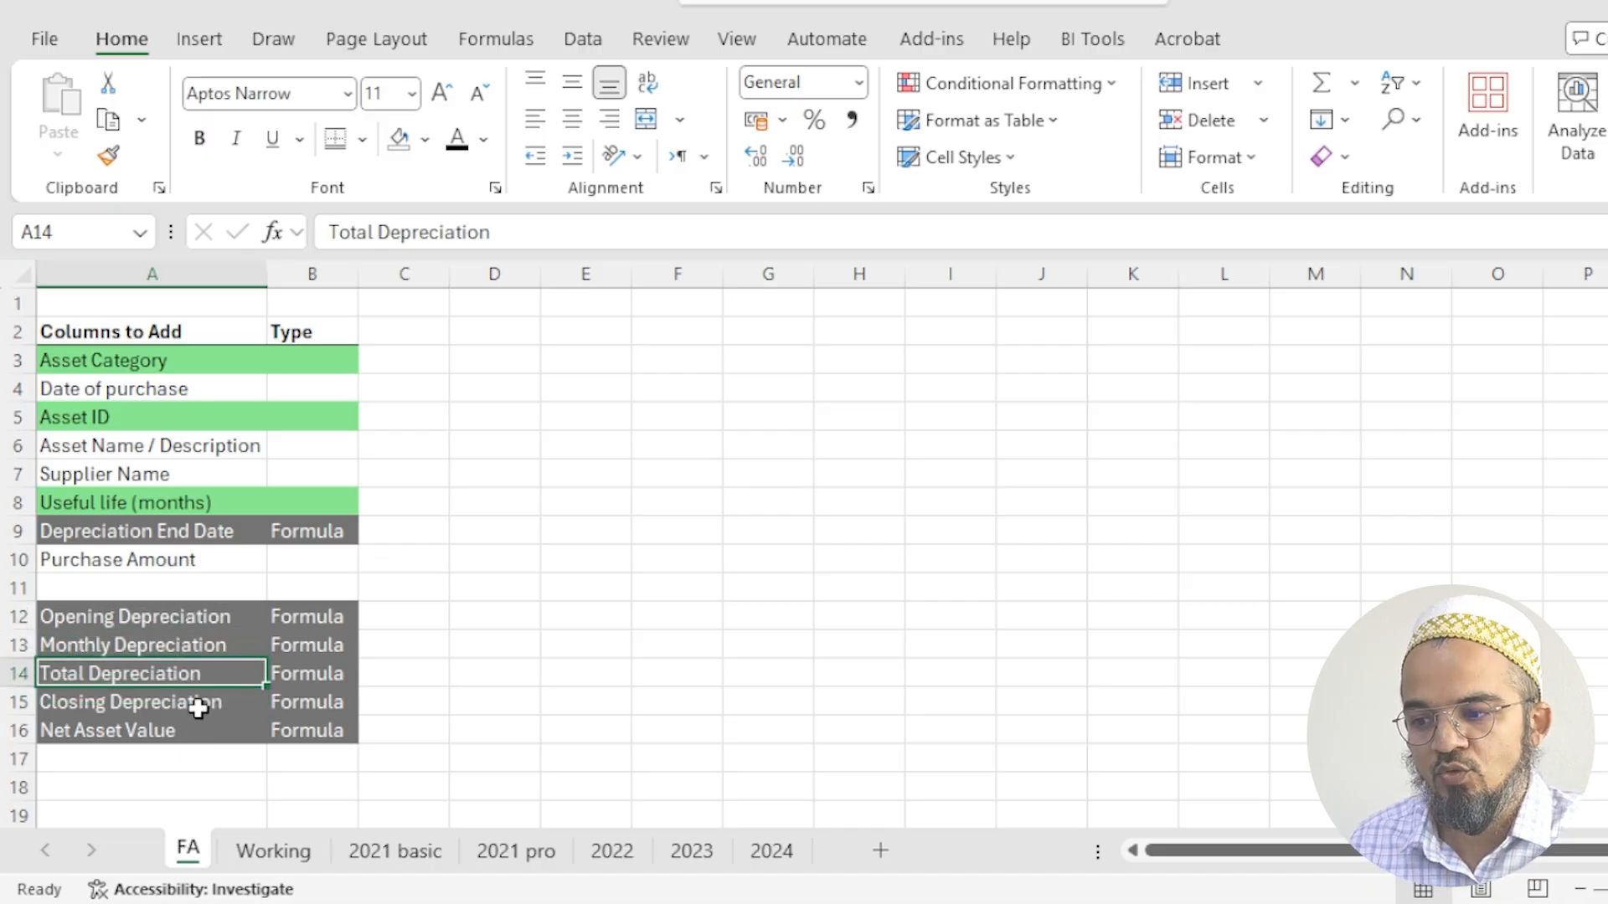
click(196, 729)
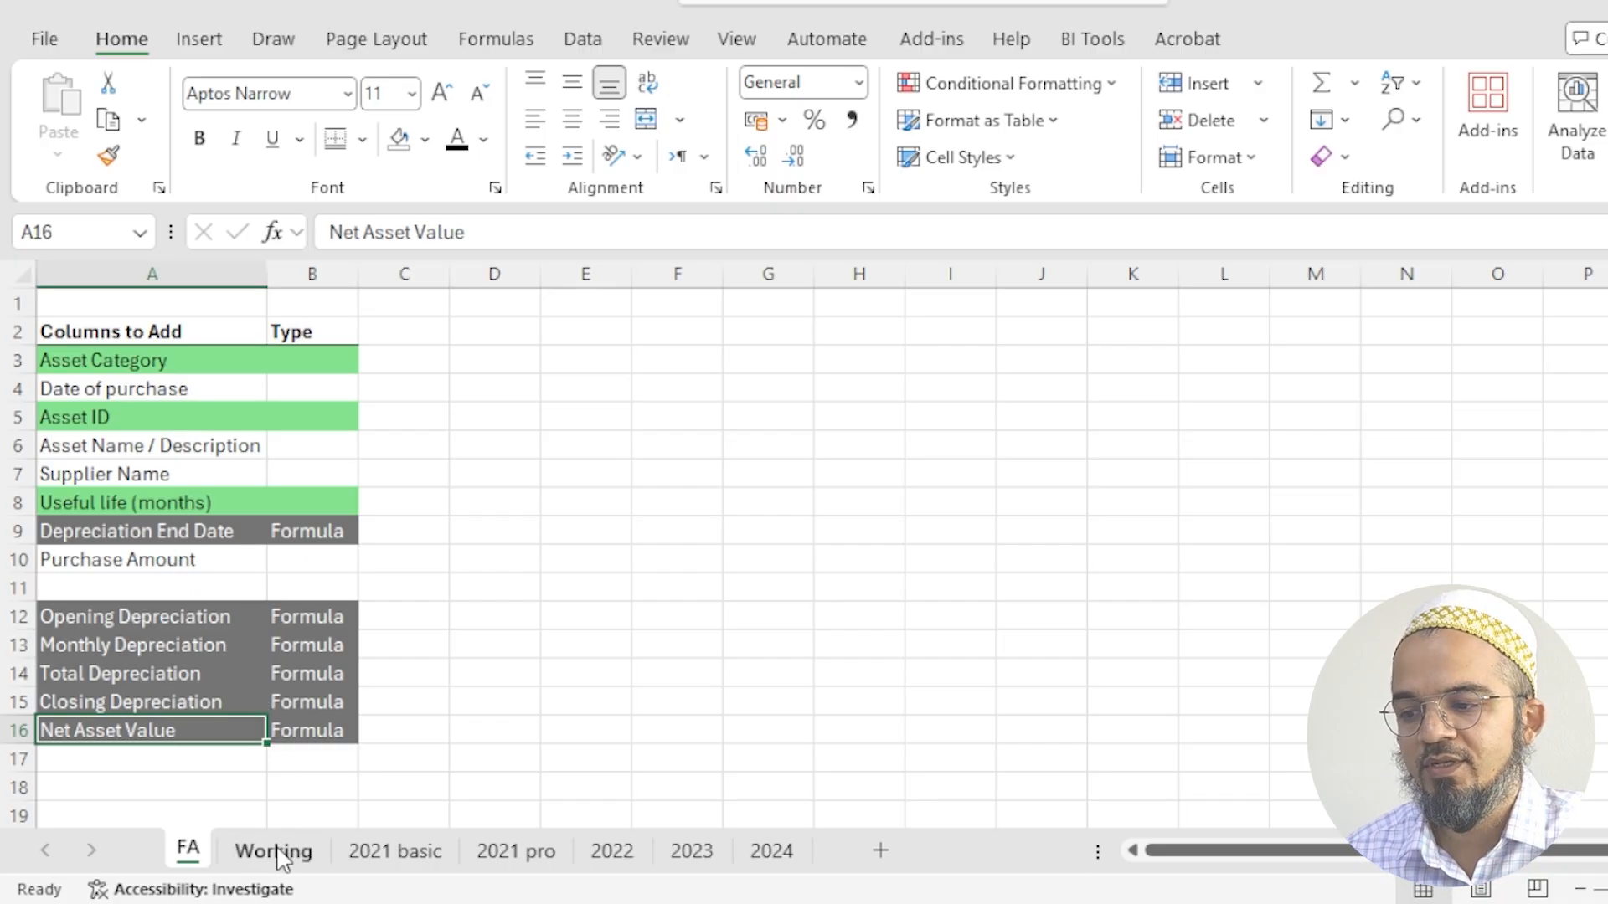
- Copy the column names in A3:A16 of the FA sheet and paste them as transposed values into row 5 of the Working sheet, starting at A5
drag(138, 359, 148, 731)
key(ctrl+c)
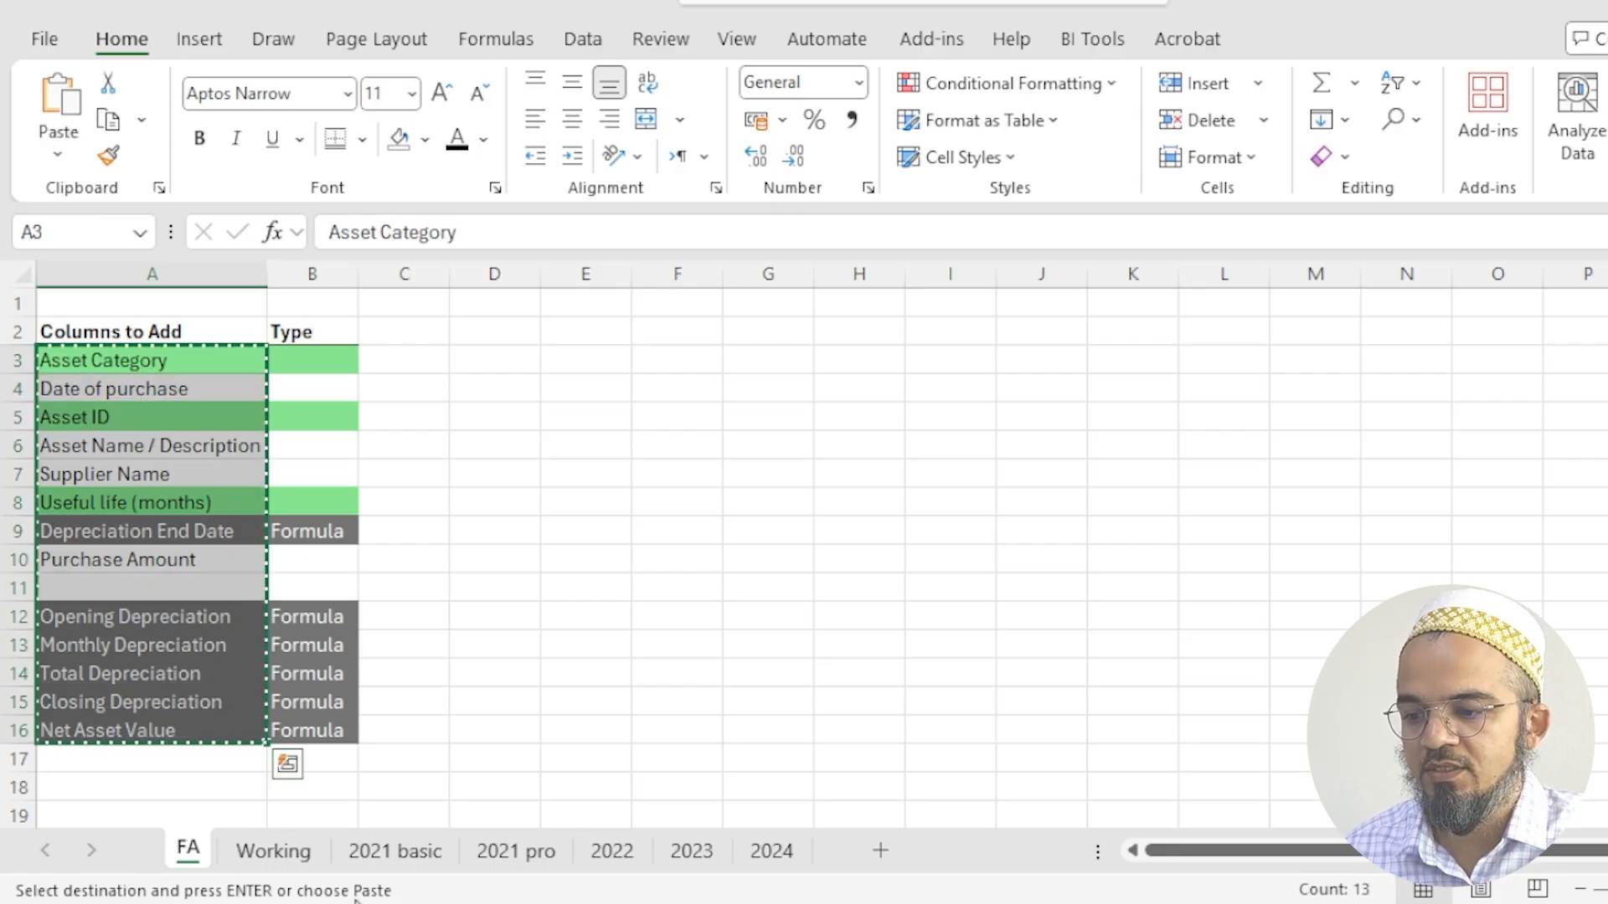
click(277, 853)
click(137, 398)
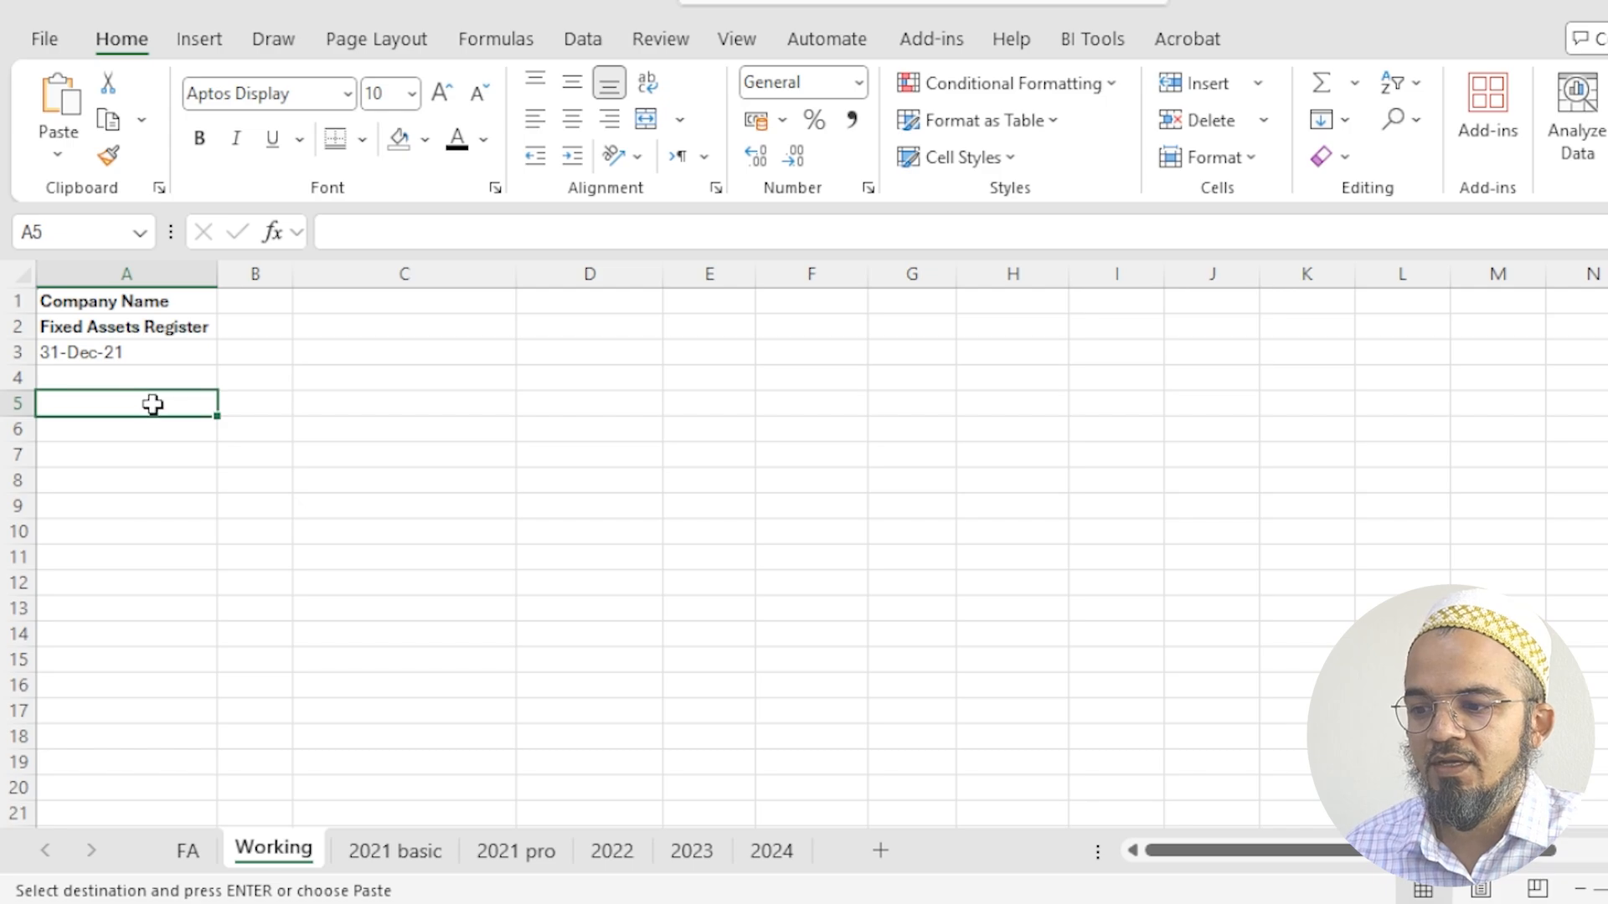
right_click(166, 407)
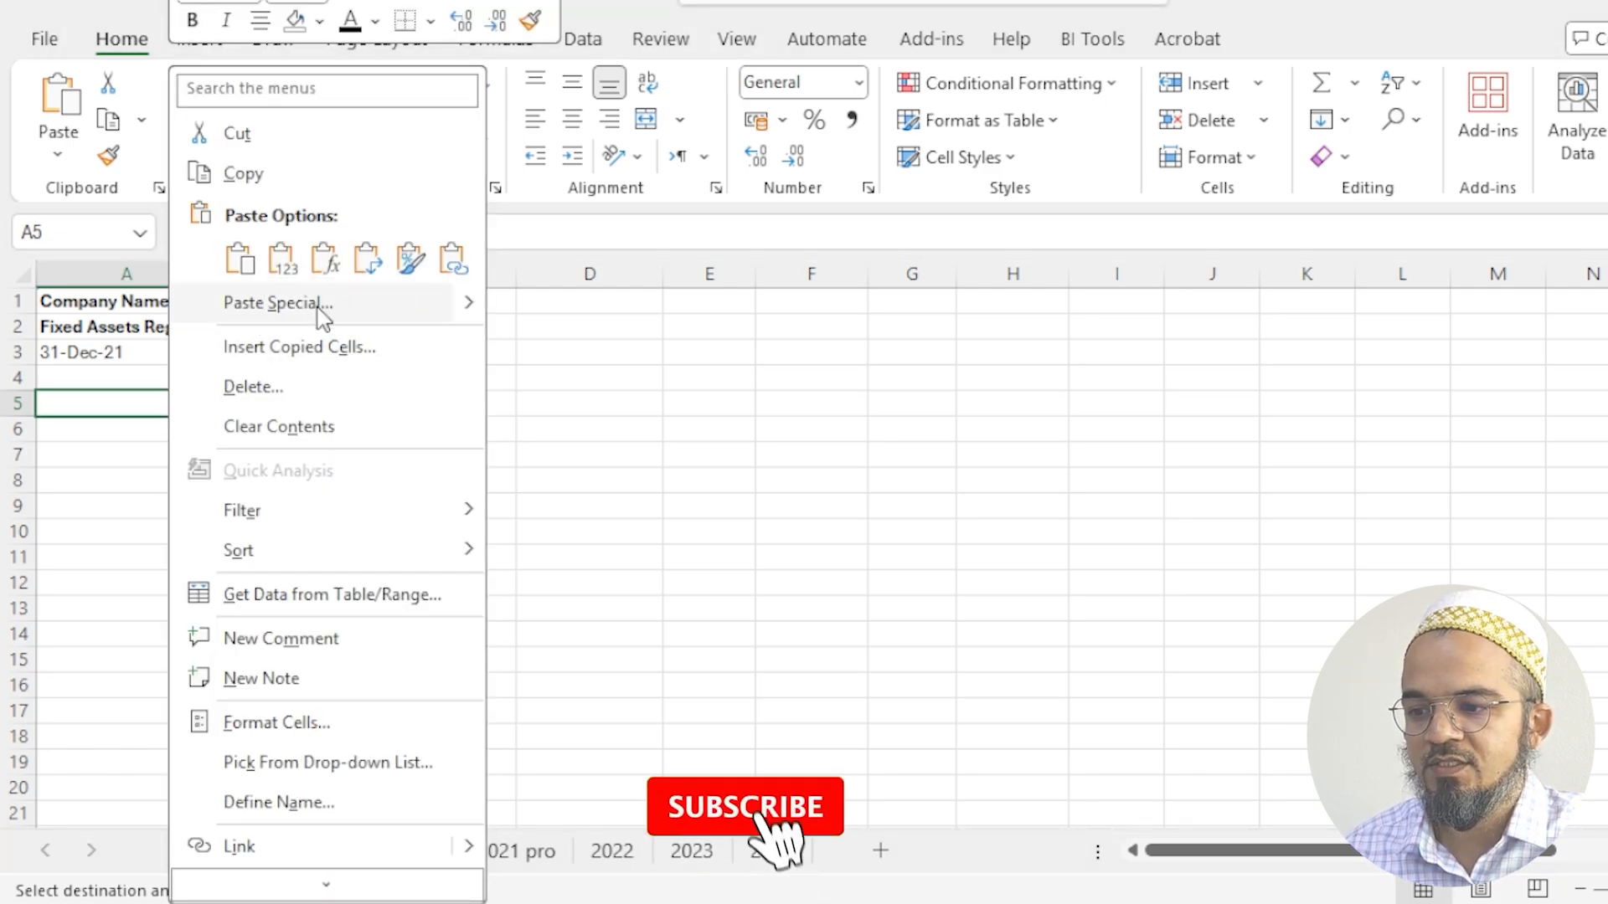
click(316, 303)
key(v)
click(352, 518)
click(492, 561)
click(145, 408)
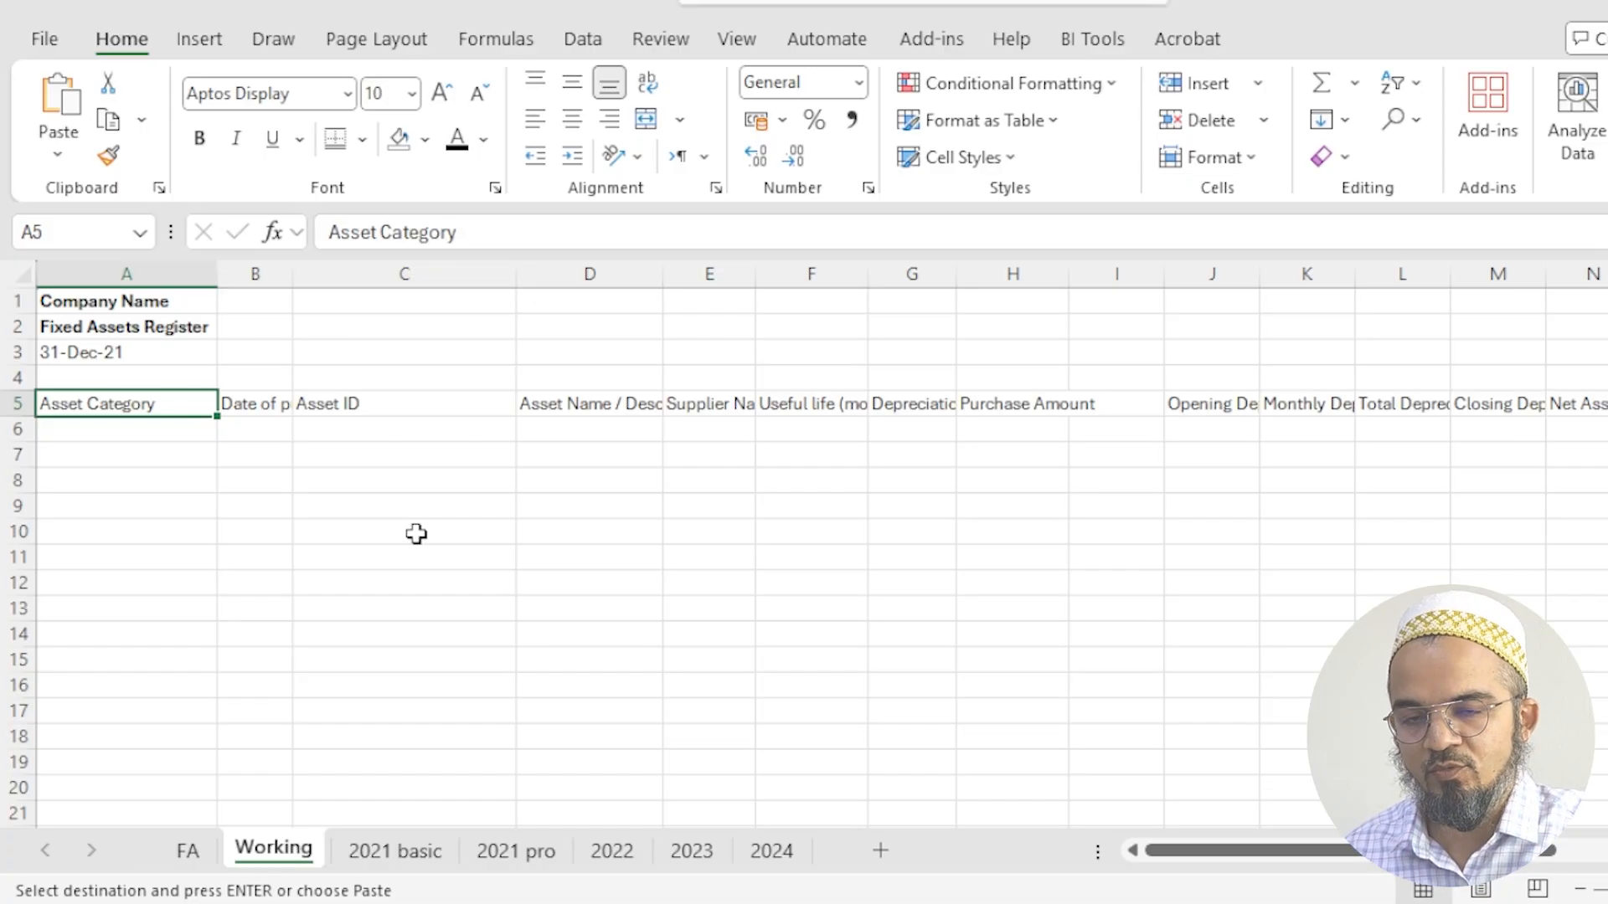
- Clear the Asset Category header in A5 and delete that cell, shifting the remaining headers left
key(Delete)
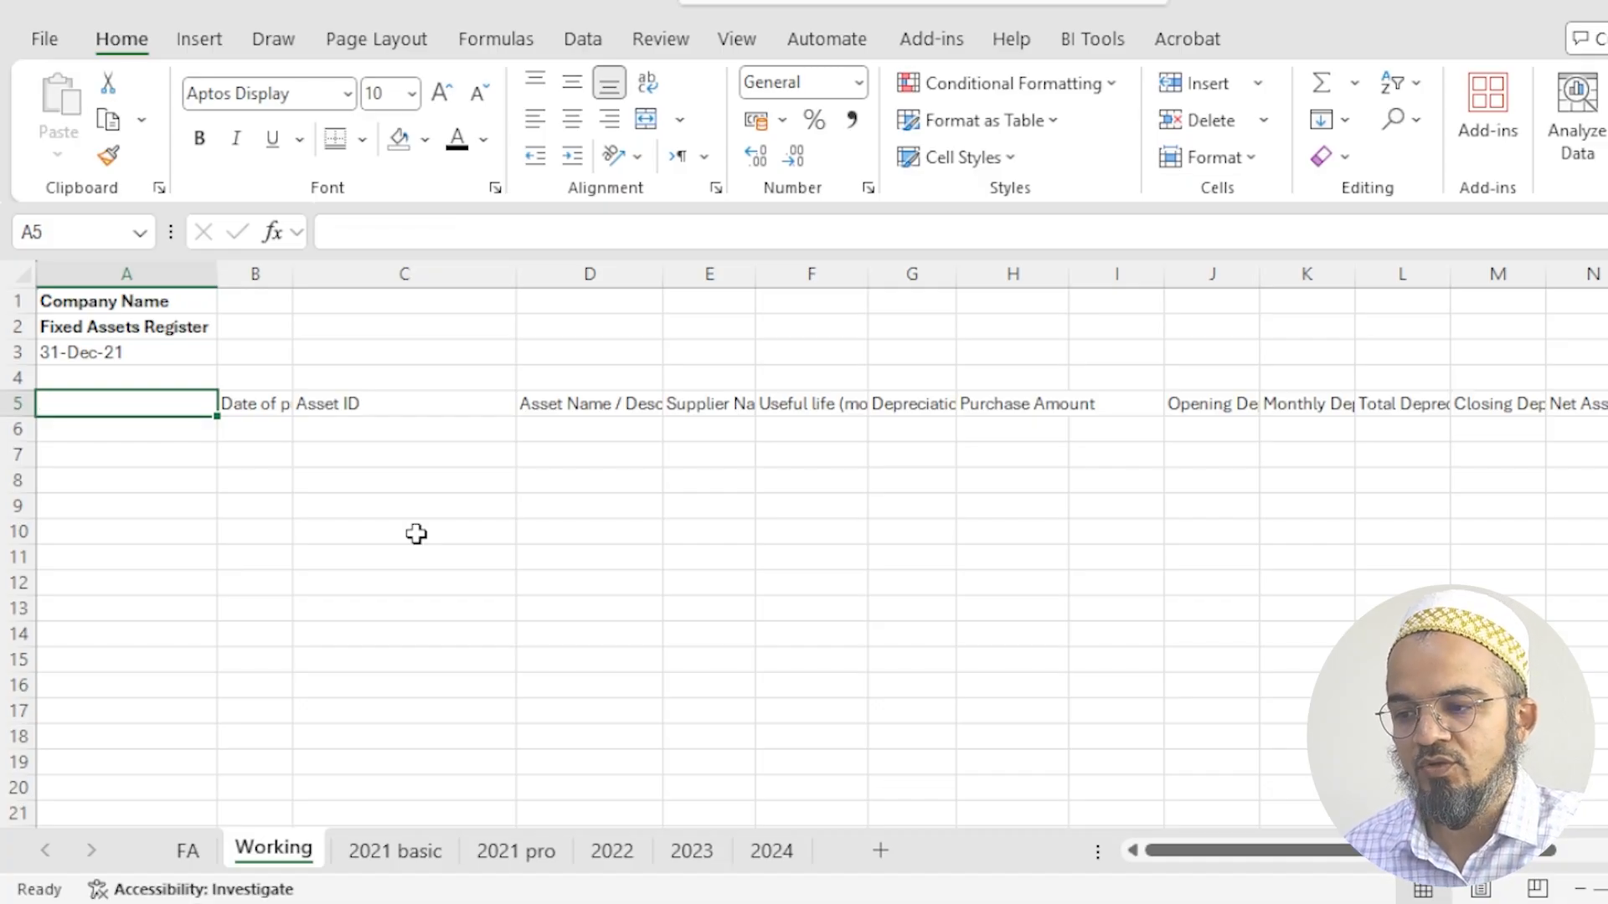
click(280, 406)
click(145, 406)
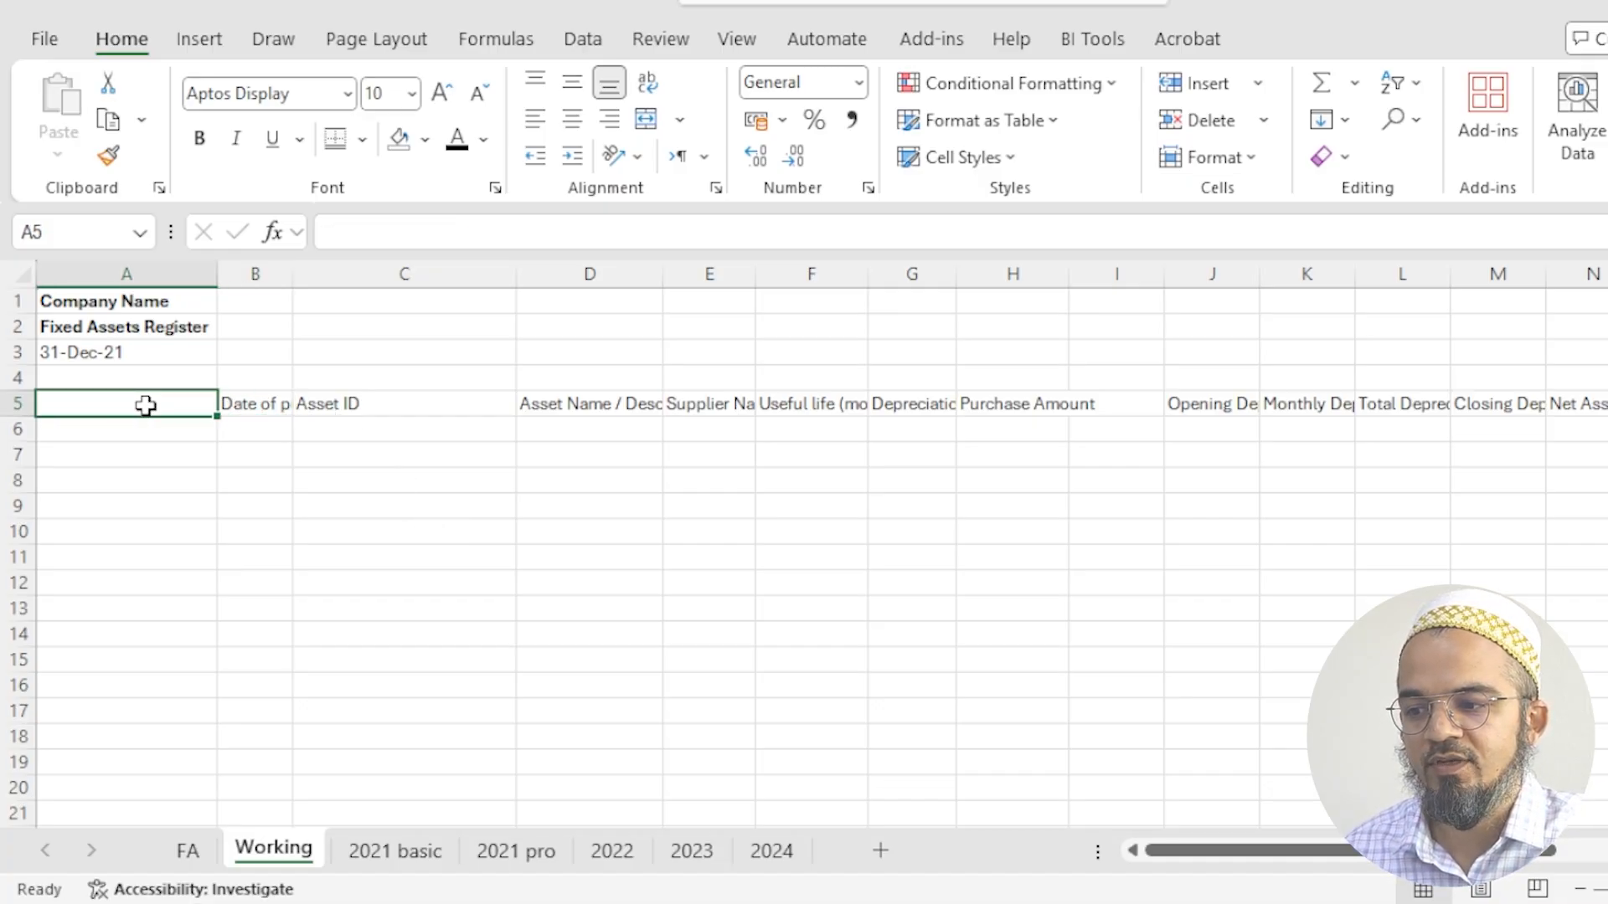
right_click(146, 405)
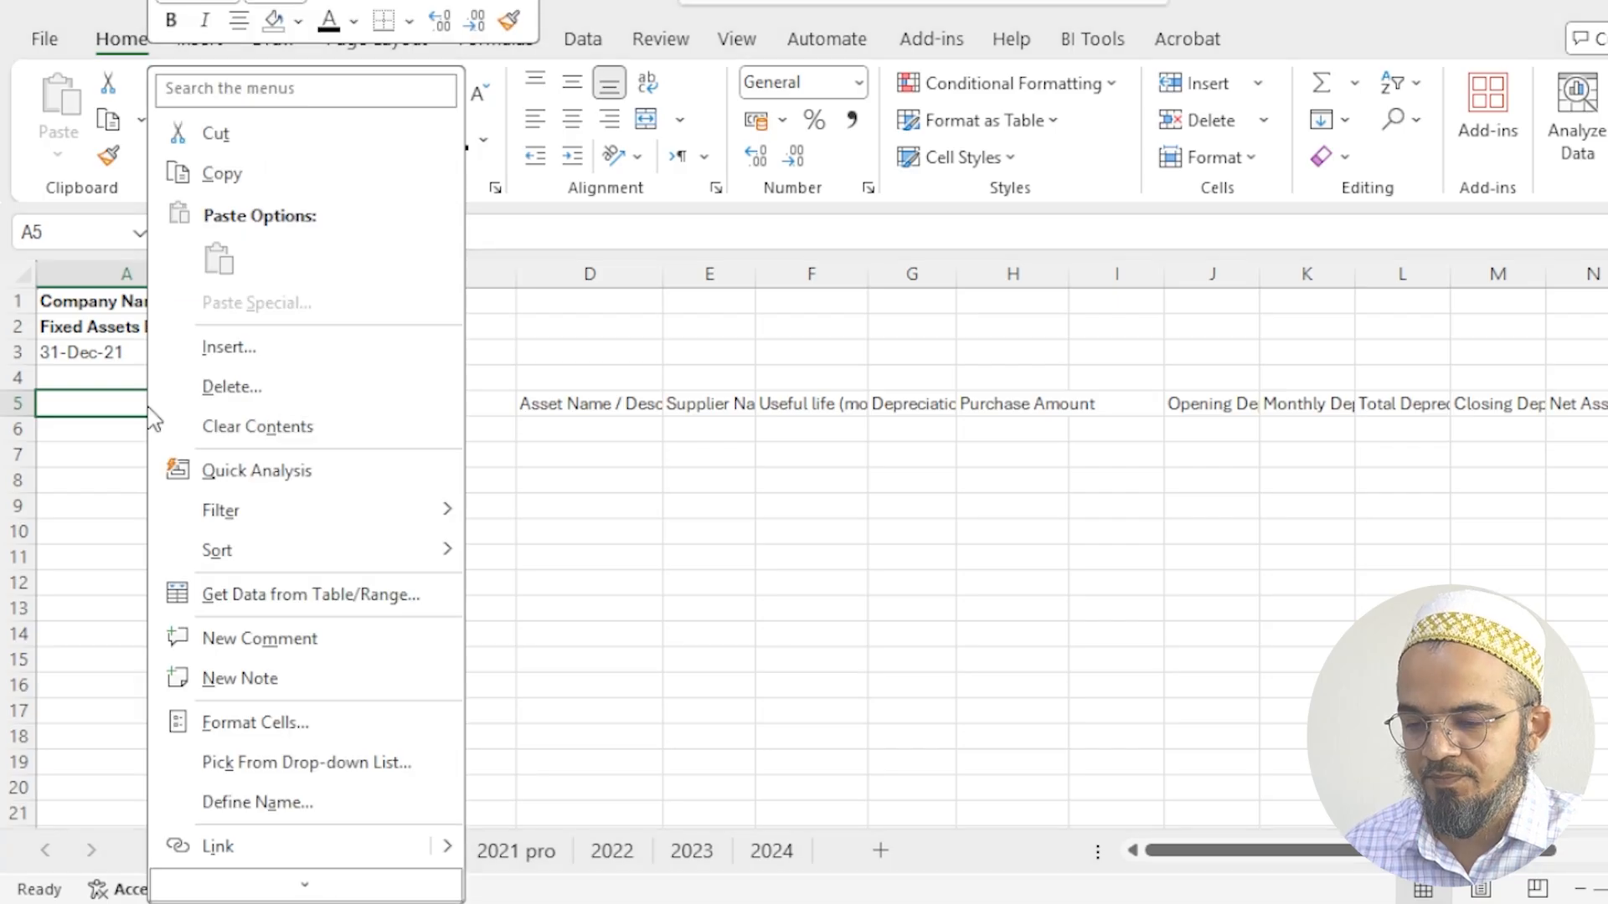
click(228, 384)
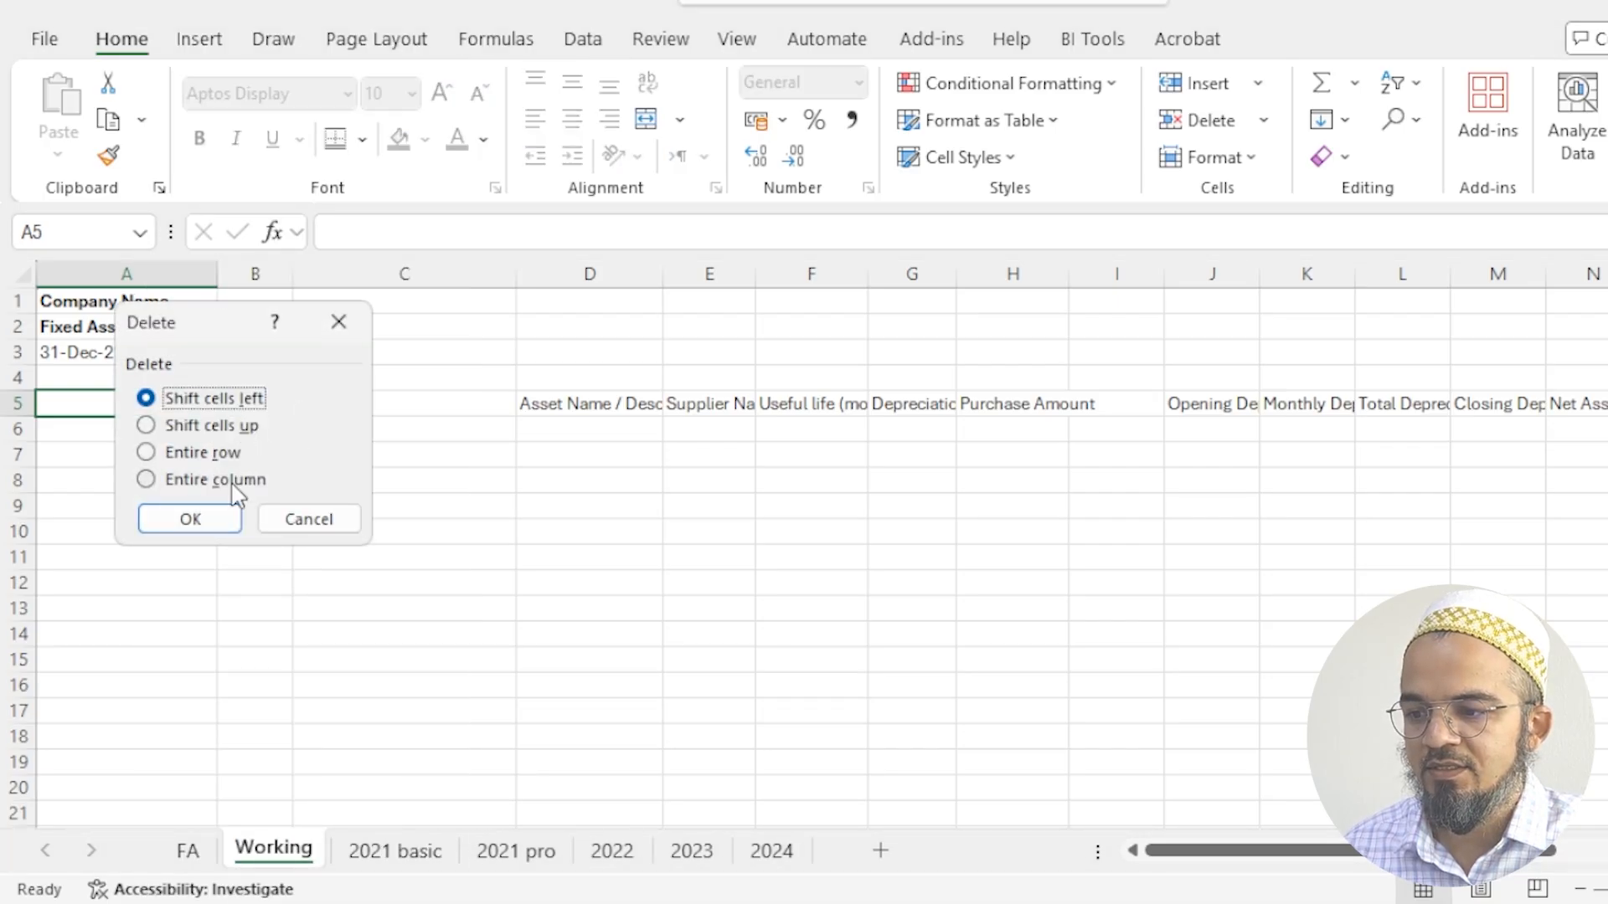
click(228, 513)
- Delete the blank cell H5 before the Opening Depreciation header, shifting the cells left
click(1011, 407)
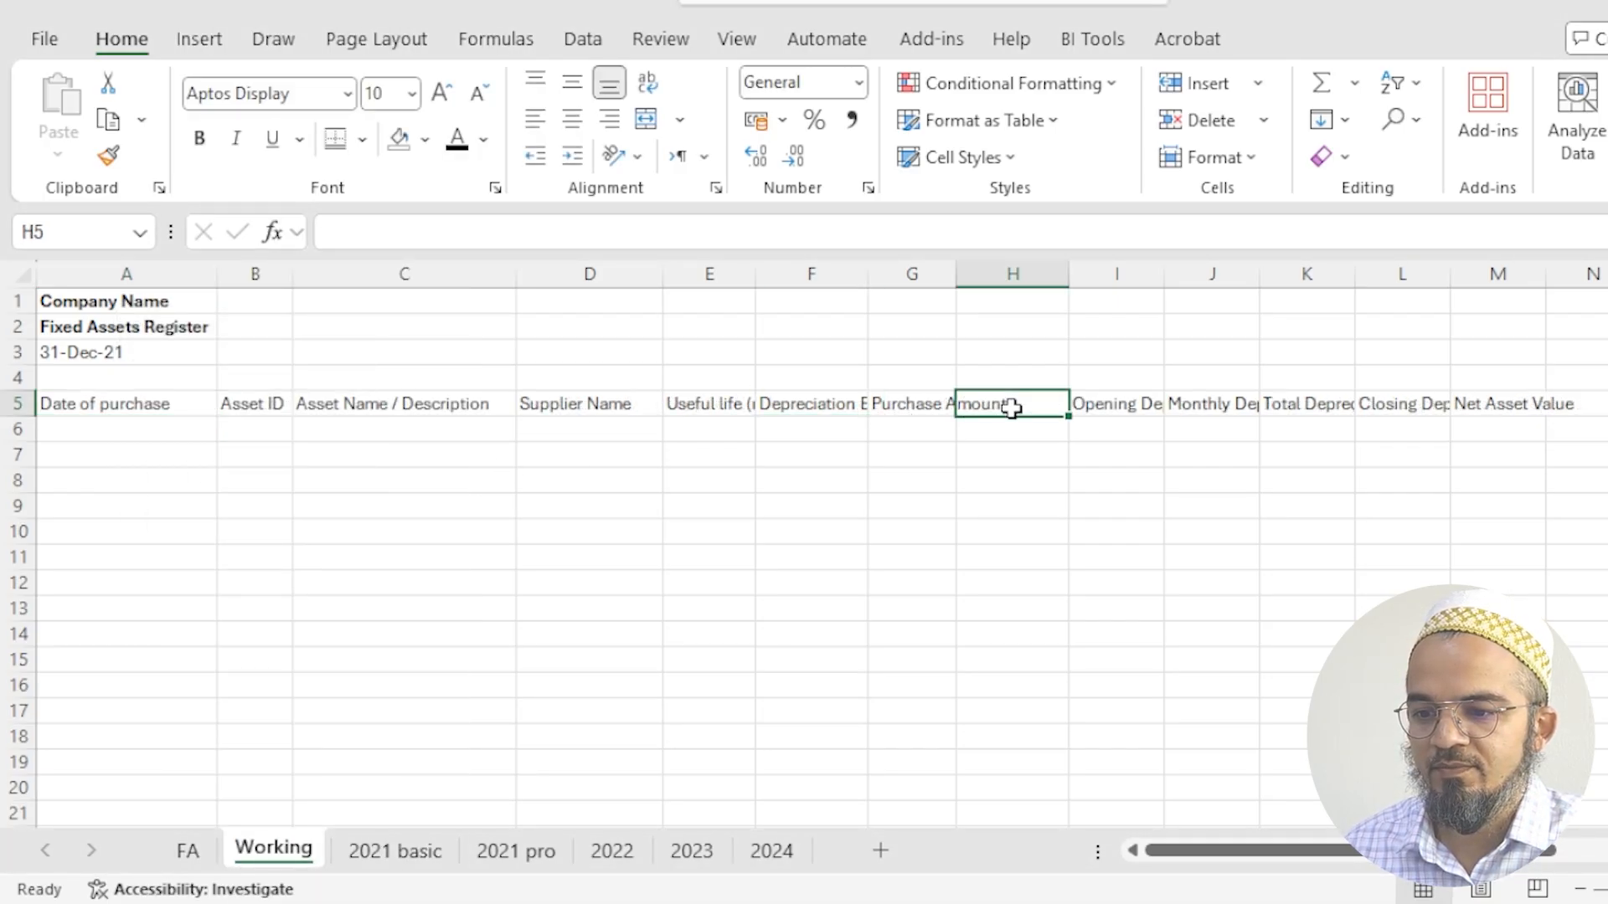
key(ctrl+minus)
key(Return)
click(1030, 474)
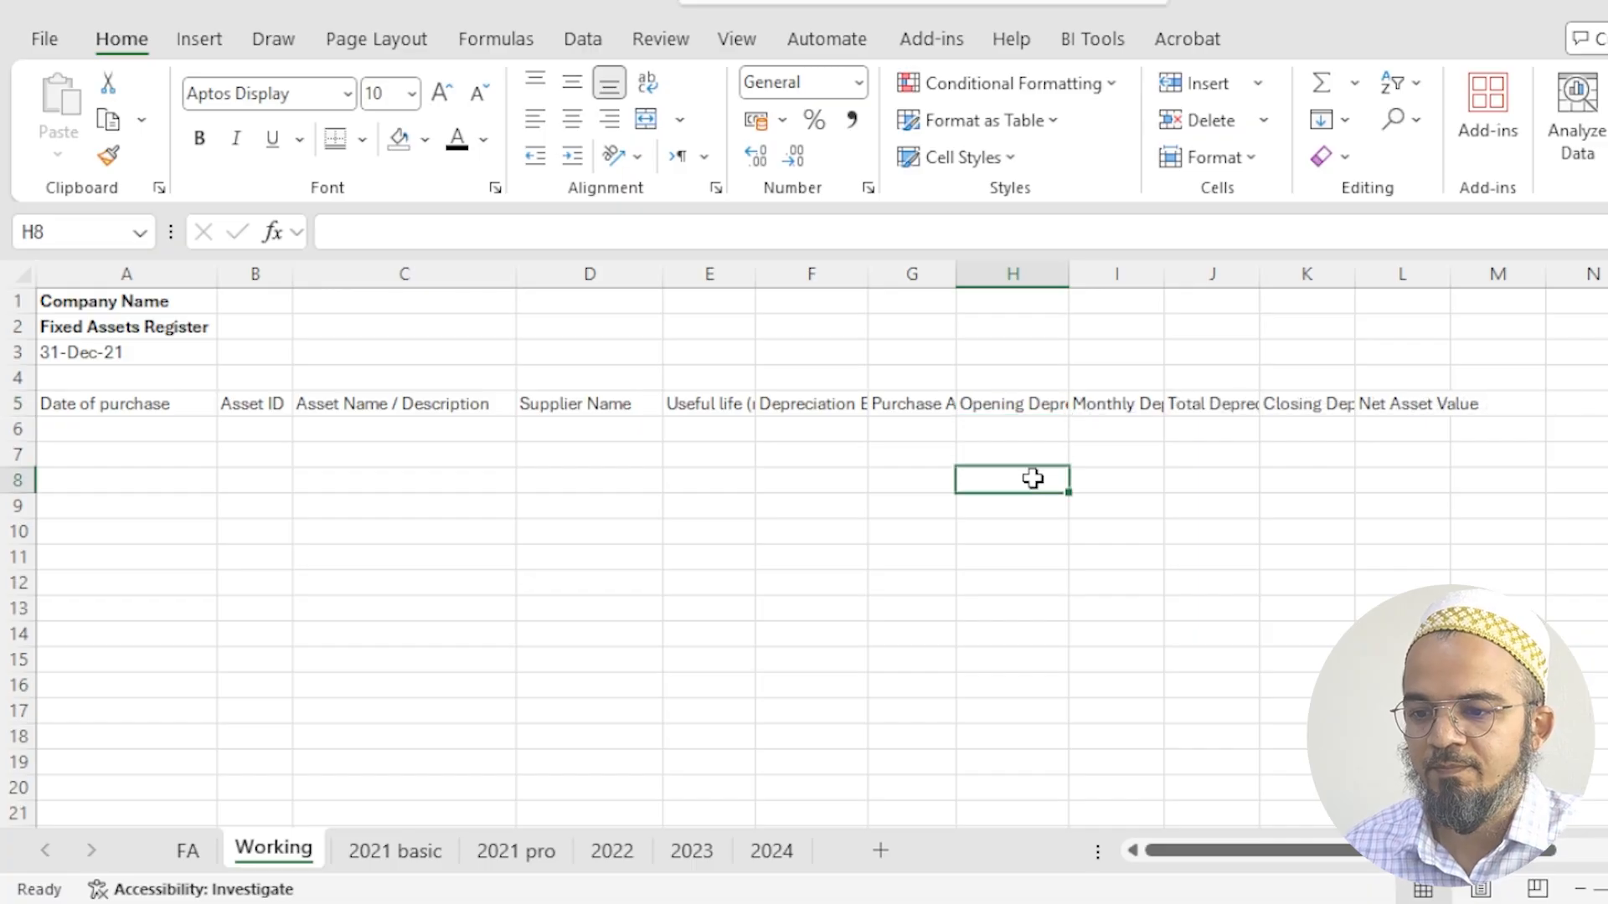
- Make the whole header row 5 bold
click(83, 406)
click(3, 406)
key(ctrl+b)
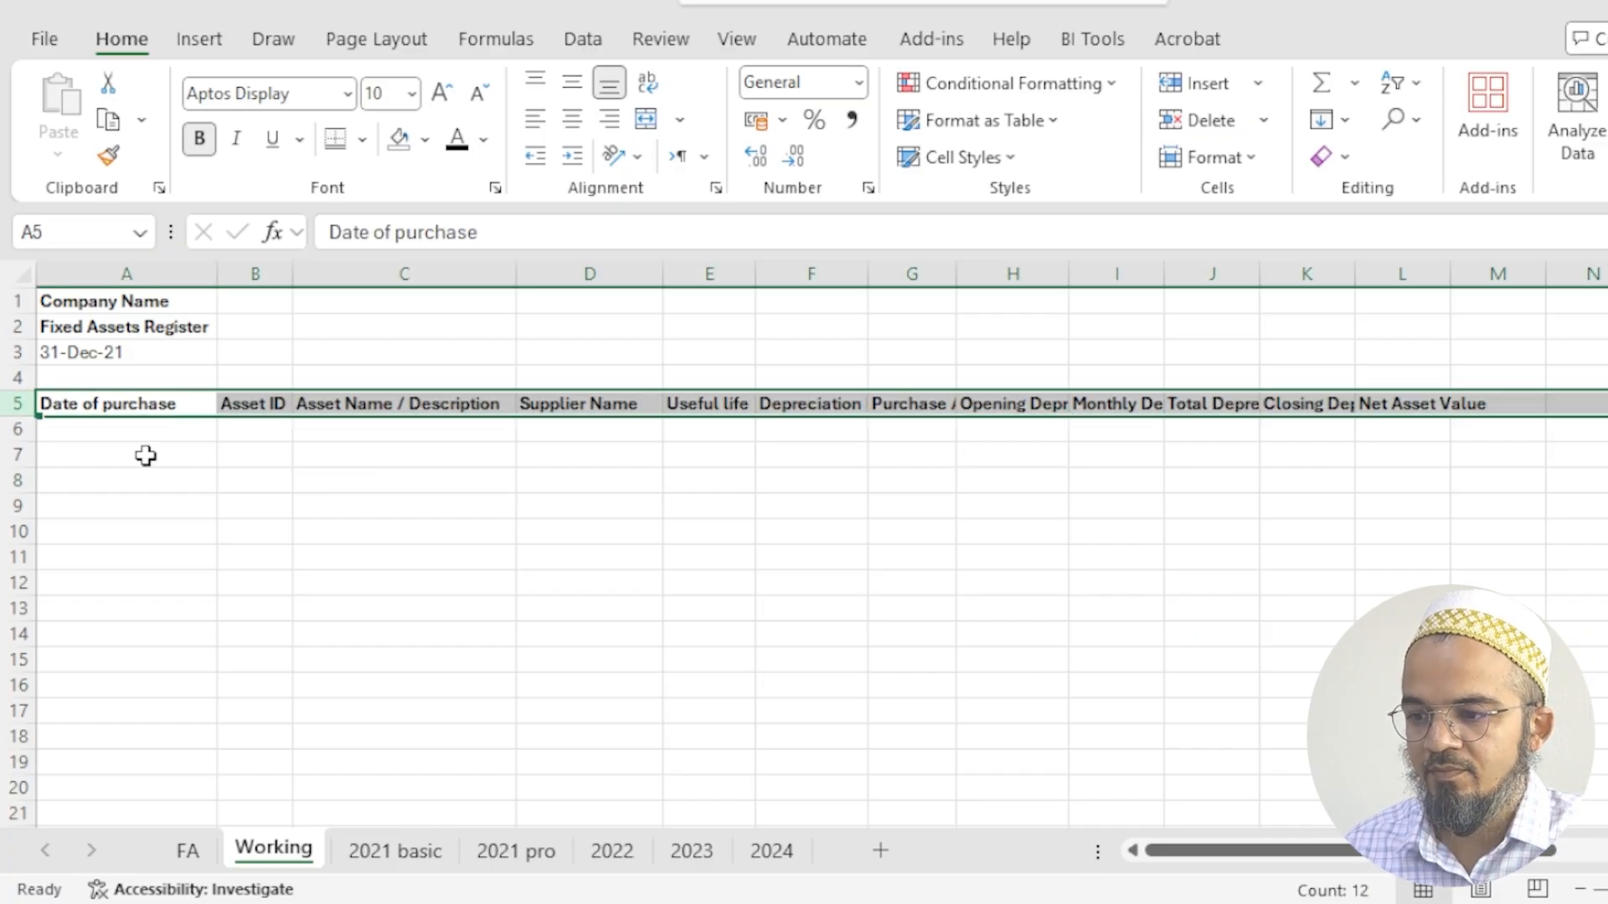
click(147, 452)
- Increase the height of header row 5 to two text lines and wrap its text
click(98, 406)
drag(20, 417, 21, 441)
click(17, 418)
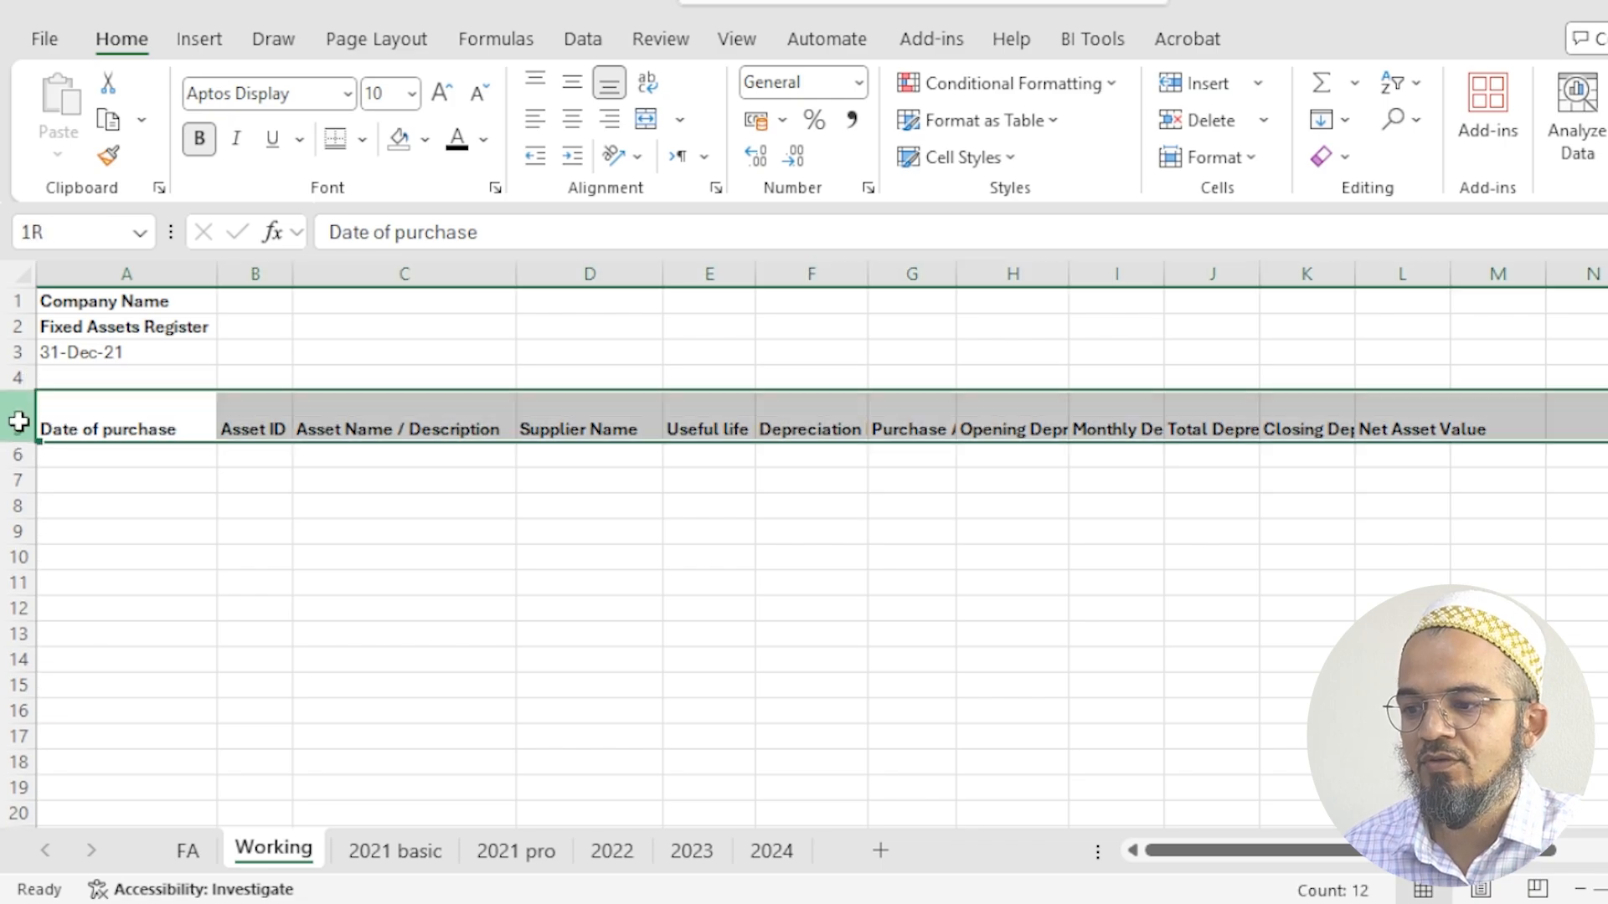
click(647, 83)
click(545, 600)
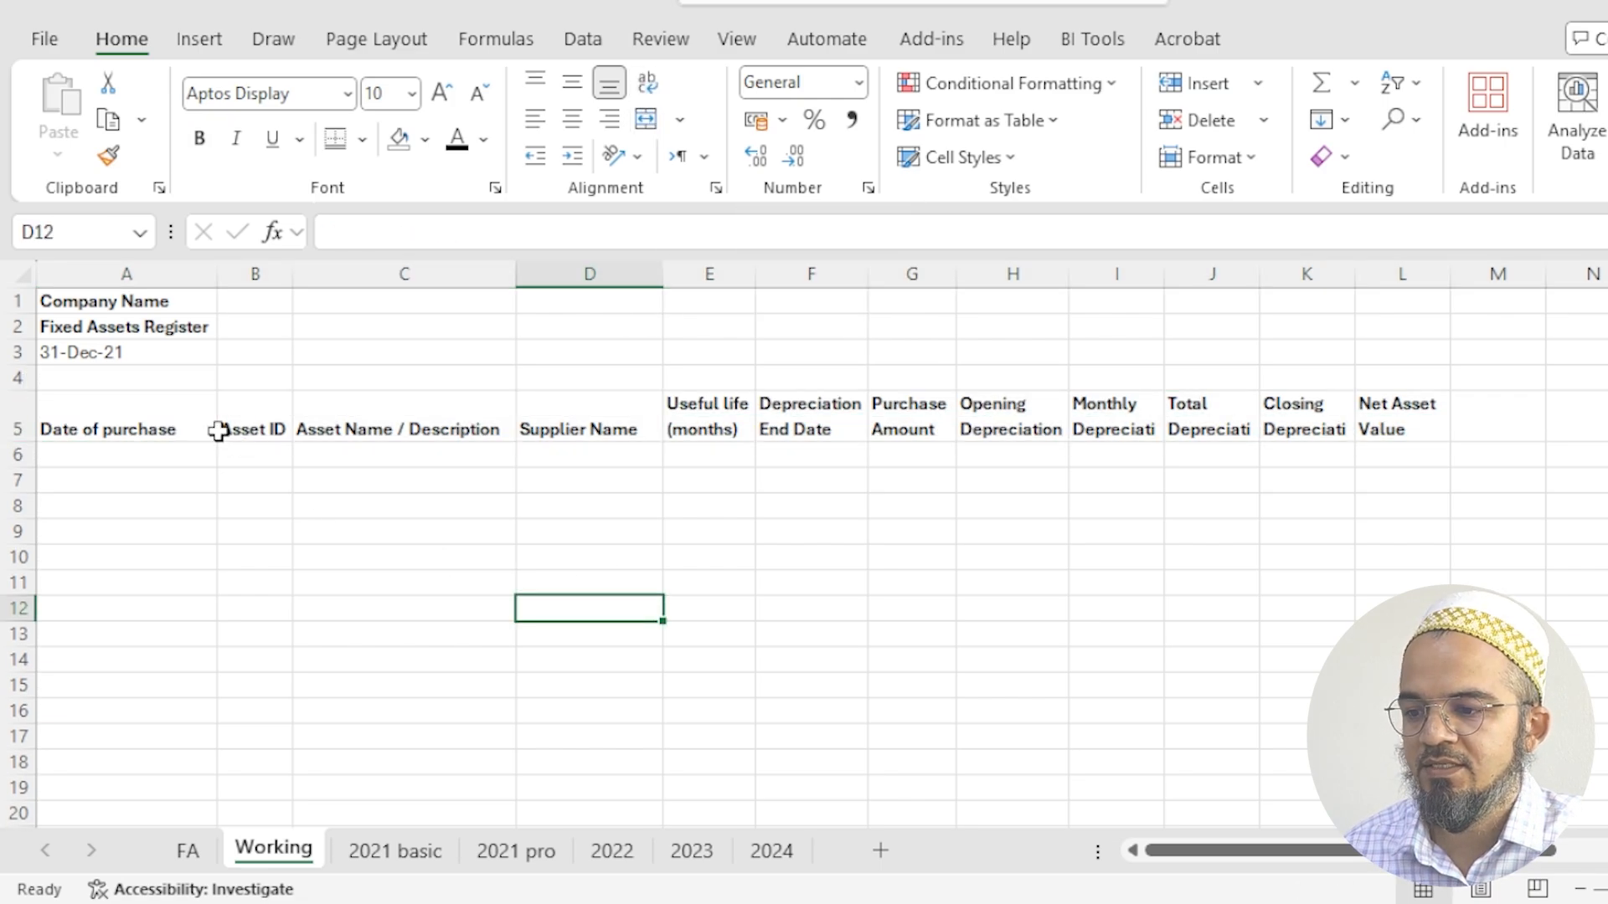
- Give columns B through L, from Asset ID to Net Asset Value, one uniform width
click(132, 414)
drag(132, 414, 1403, 423)
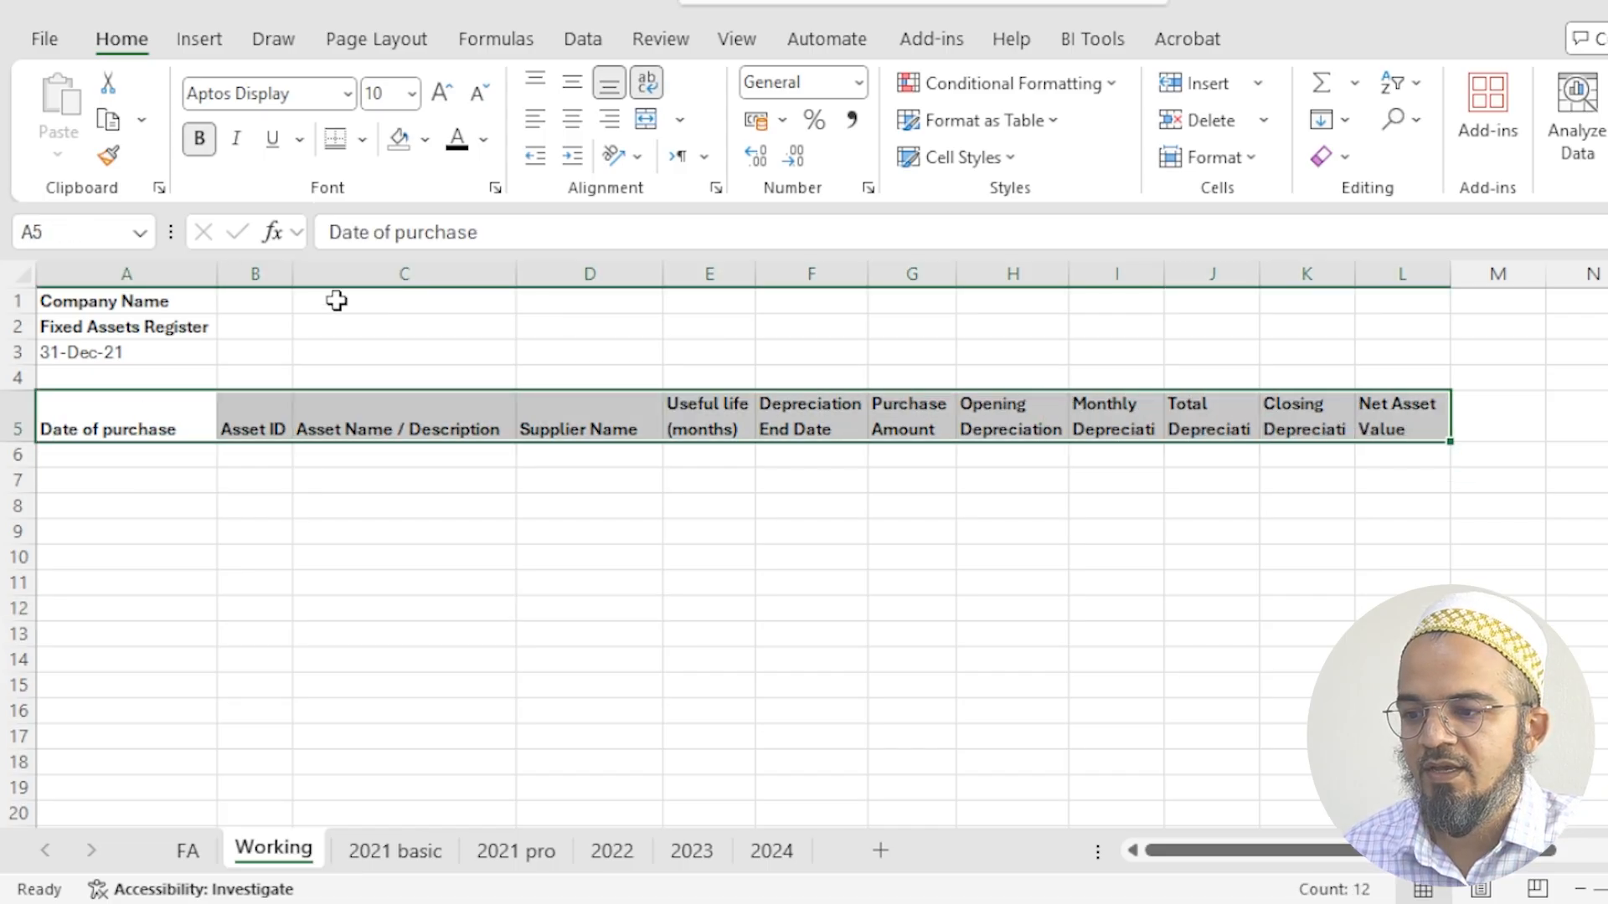
drag(248, 271, 1364, 304)
drag(1449, 274, 1457, 274)
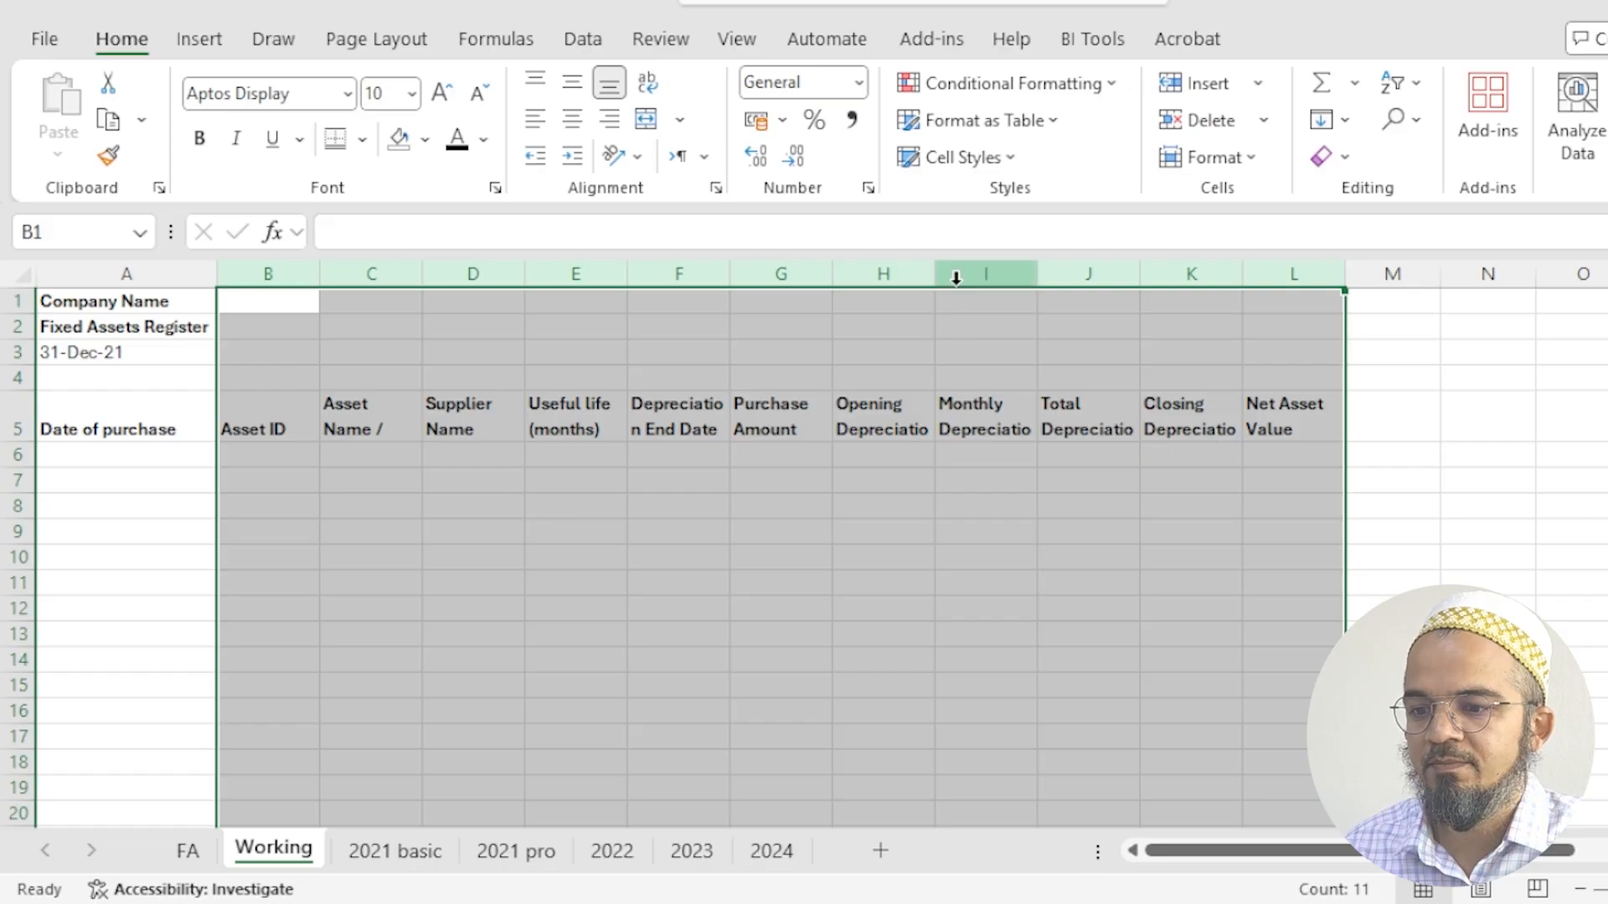
click(785, 486)
- Widen columns F through L equally, from Depreciation End Date to Net Asset Value
click(999, 419)
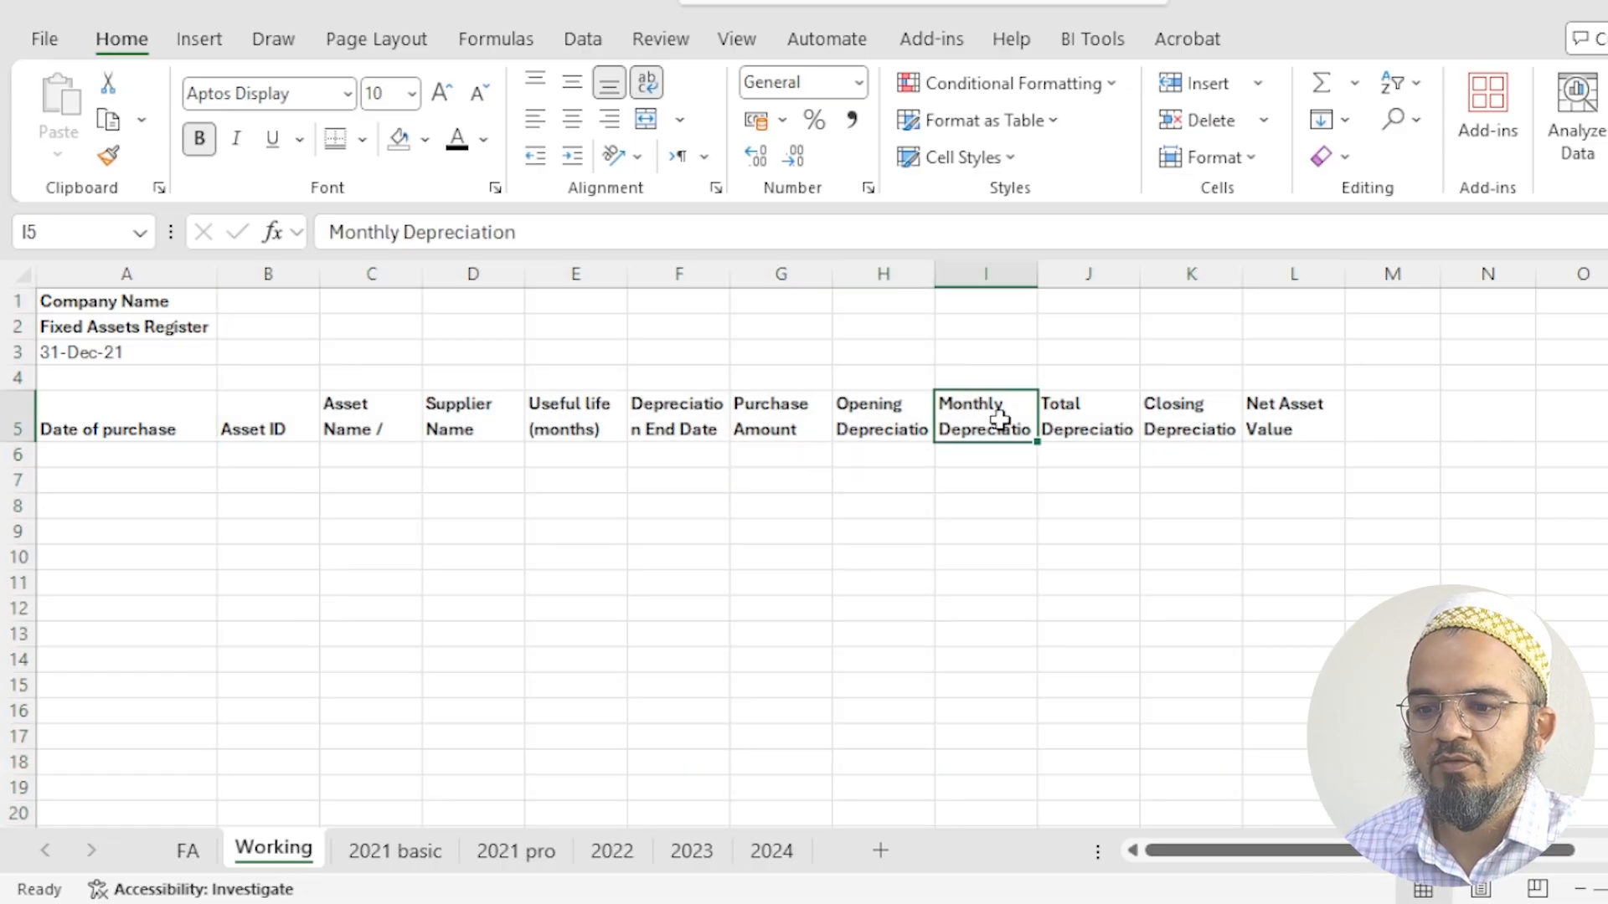
key(ctrl+space)
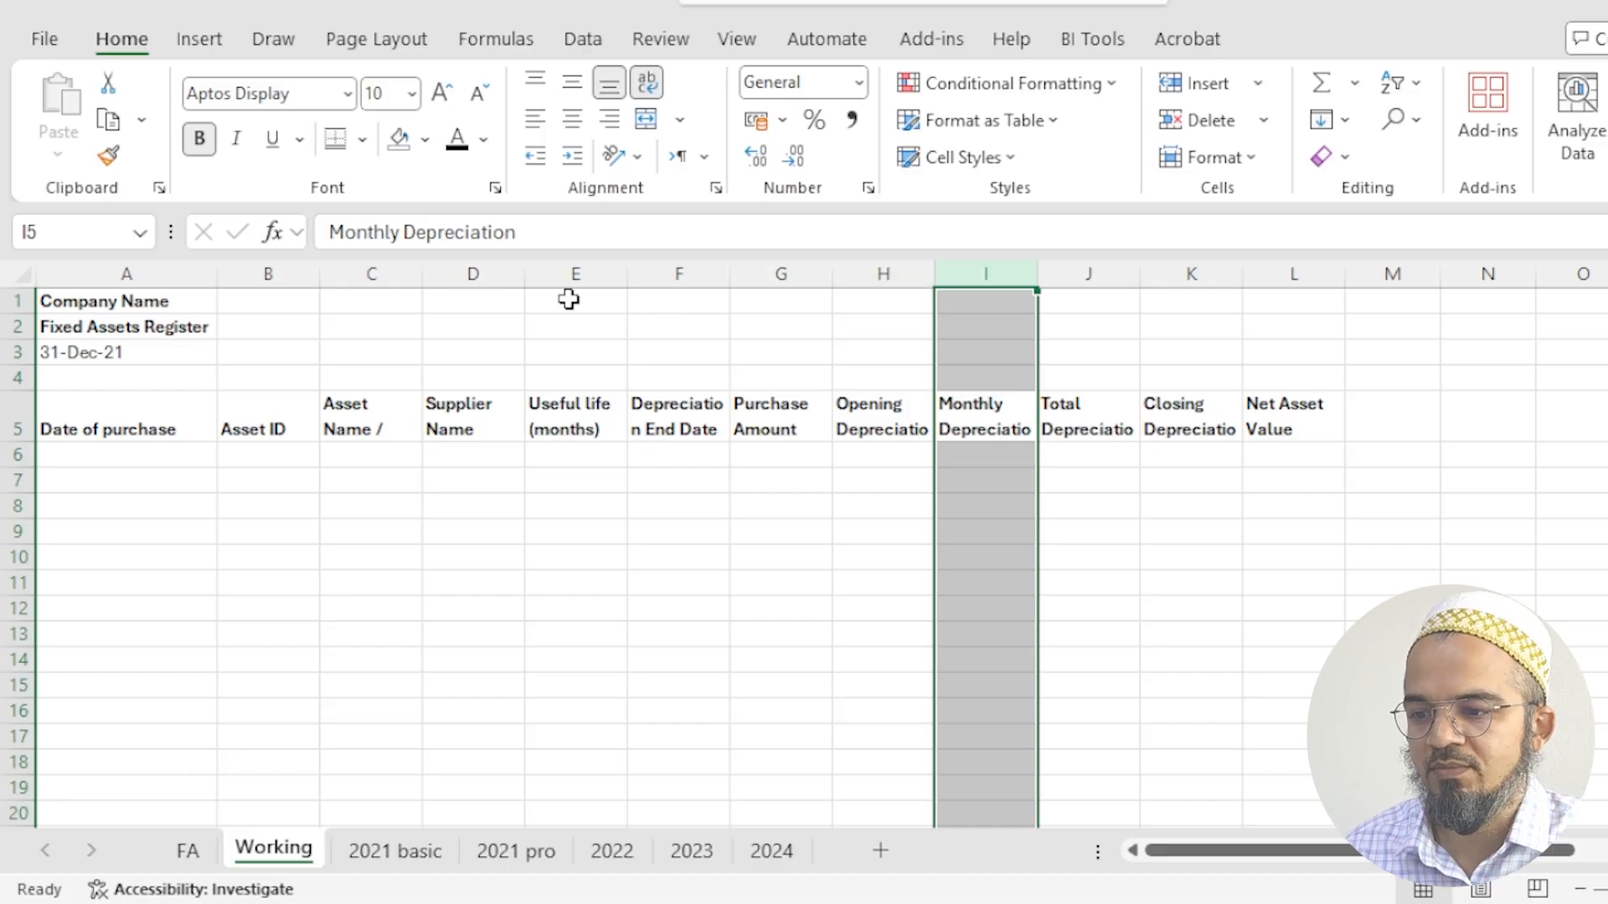
drag(687, 274, 1349, 273)
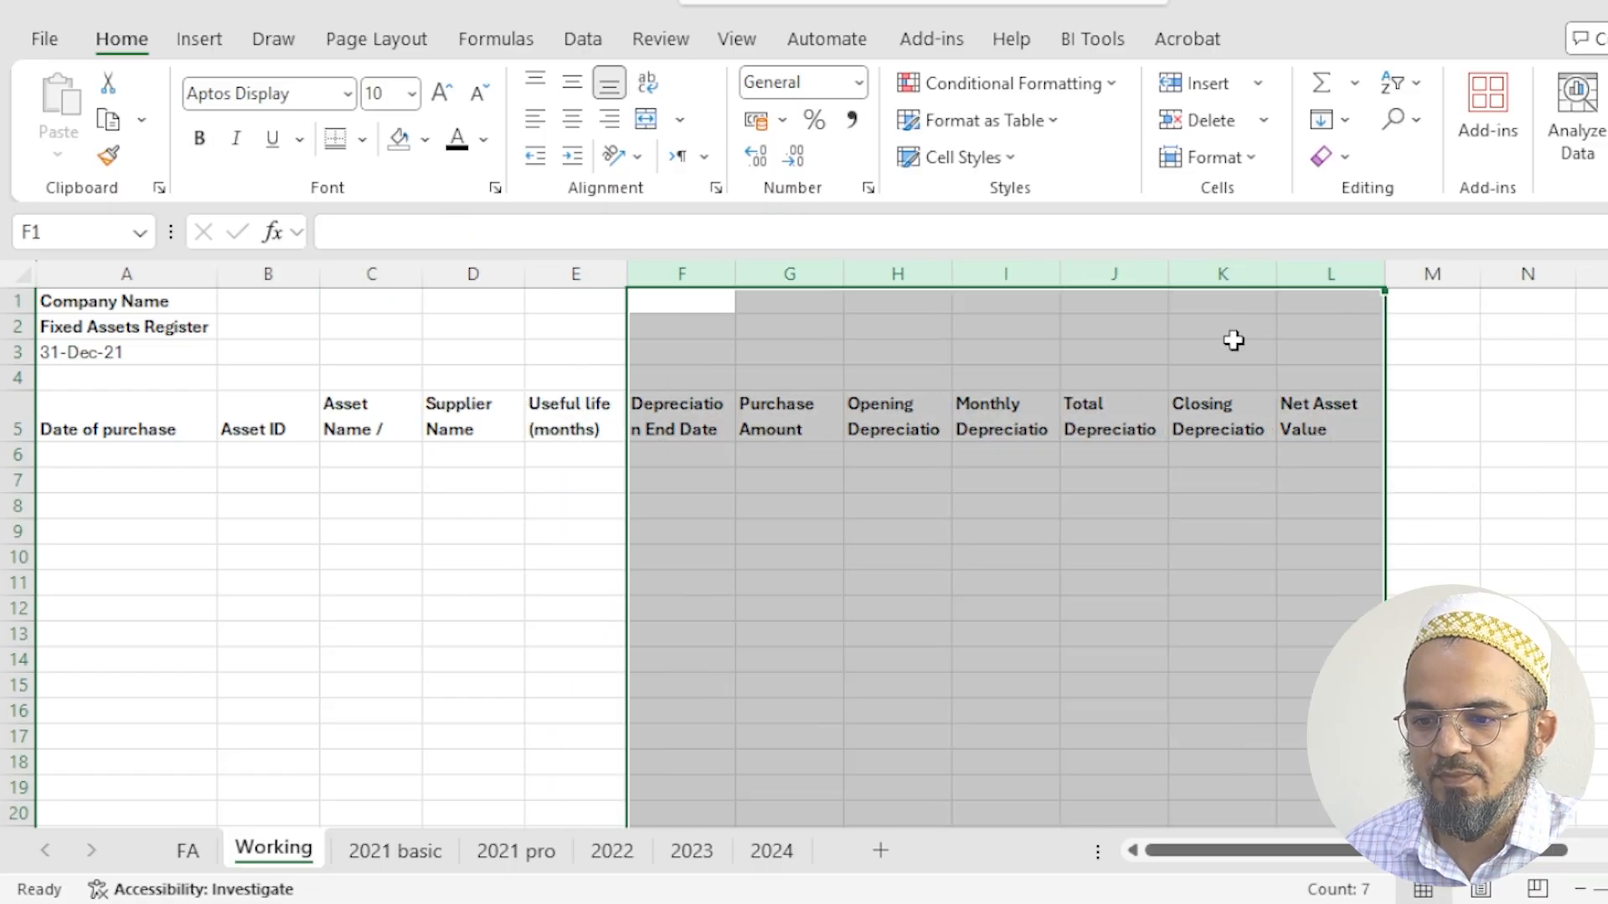
- Clear the Monthly Depreciation header by emptying column I
click(958, 410)
click(1007, 269)
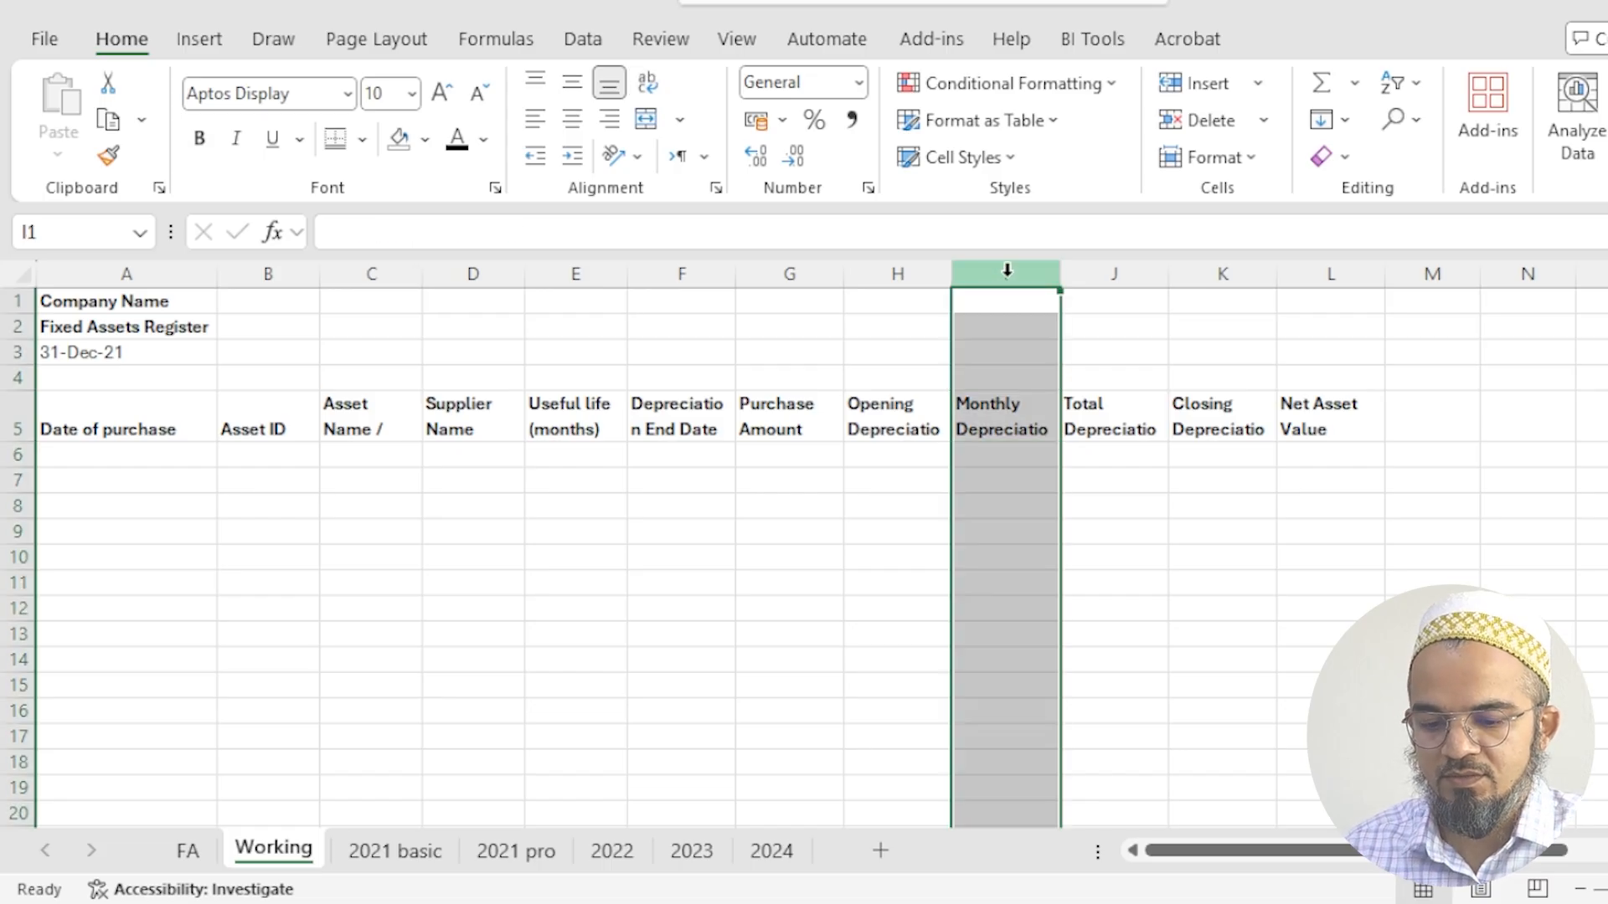
key(Delete)
- Insert eleven blank columns at J through T, before the Total Depreciation column
drag(1108, 273, 1433, 289)
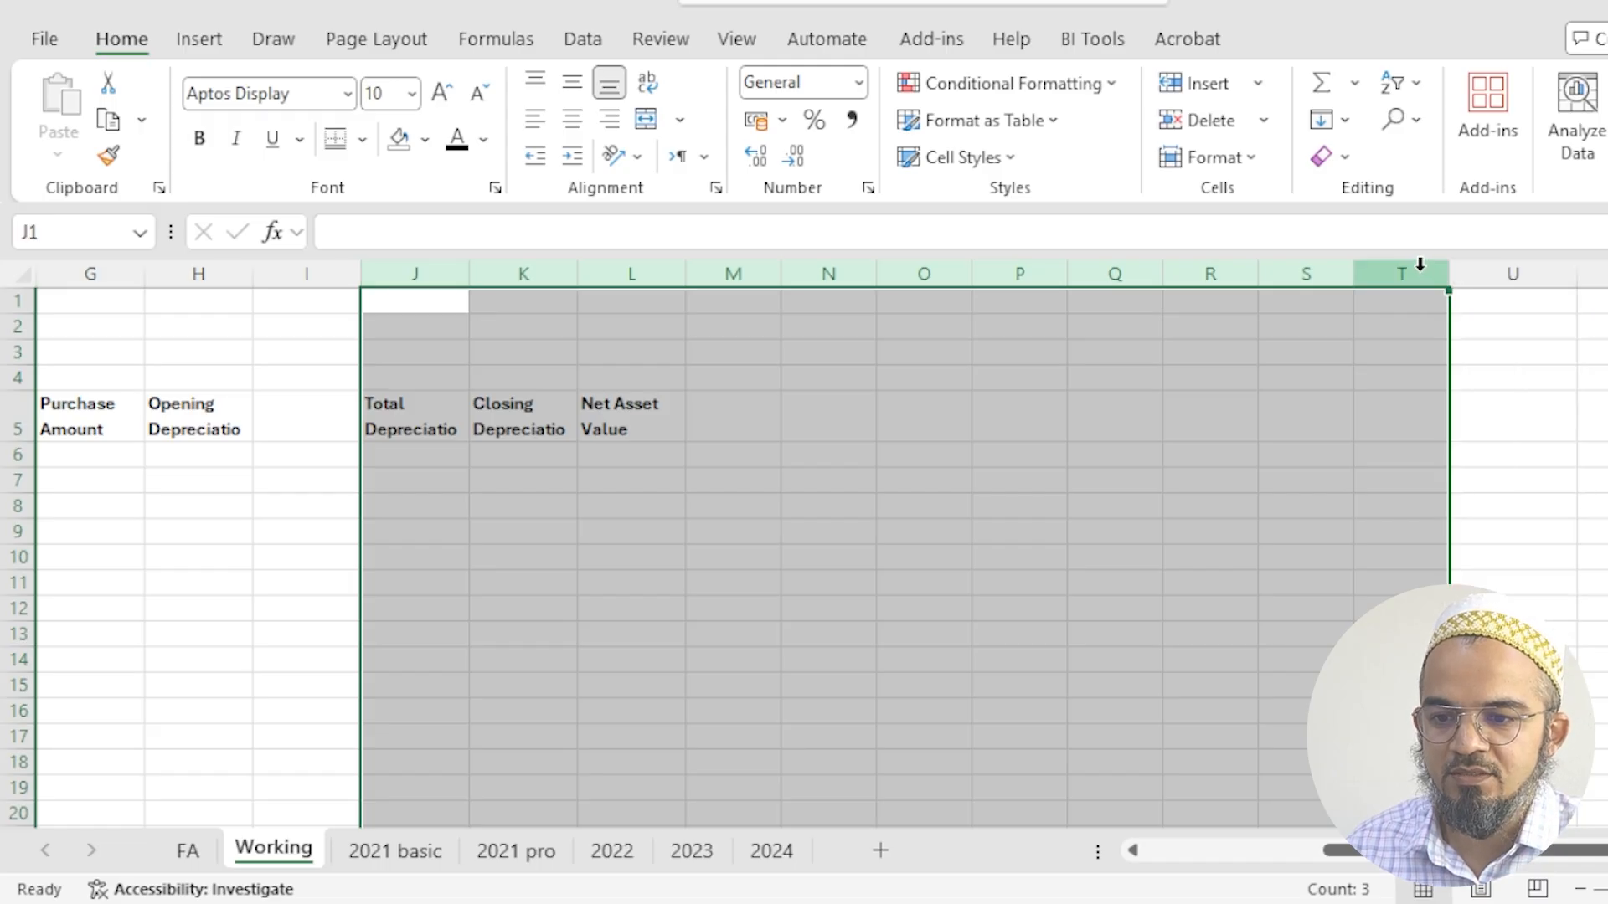
right_click(1433, 289)
click(1507, 549)
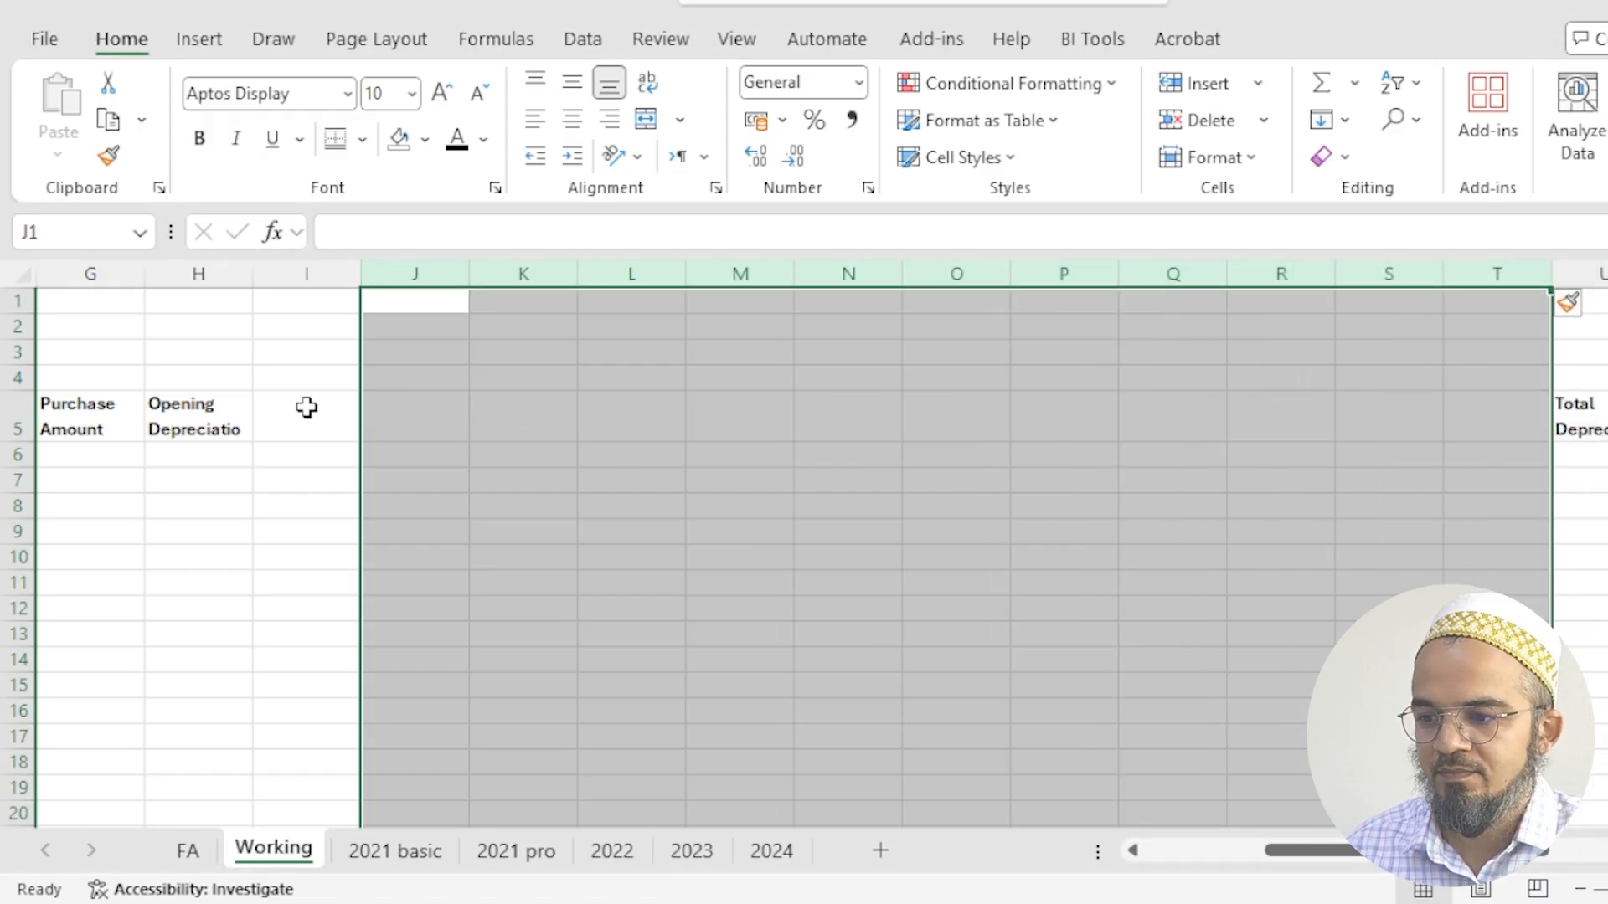
- Enter Jan 2021 as the first monthly depreciation header in I5
click(307, 416)
key(ctrl+Home)
key(Down)
key(Down)
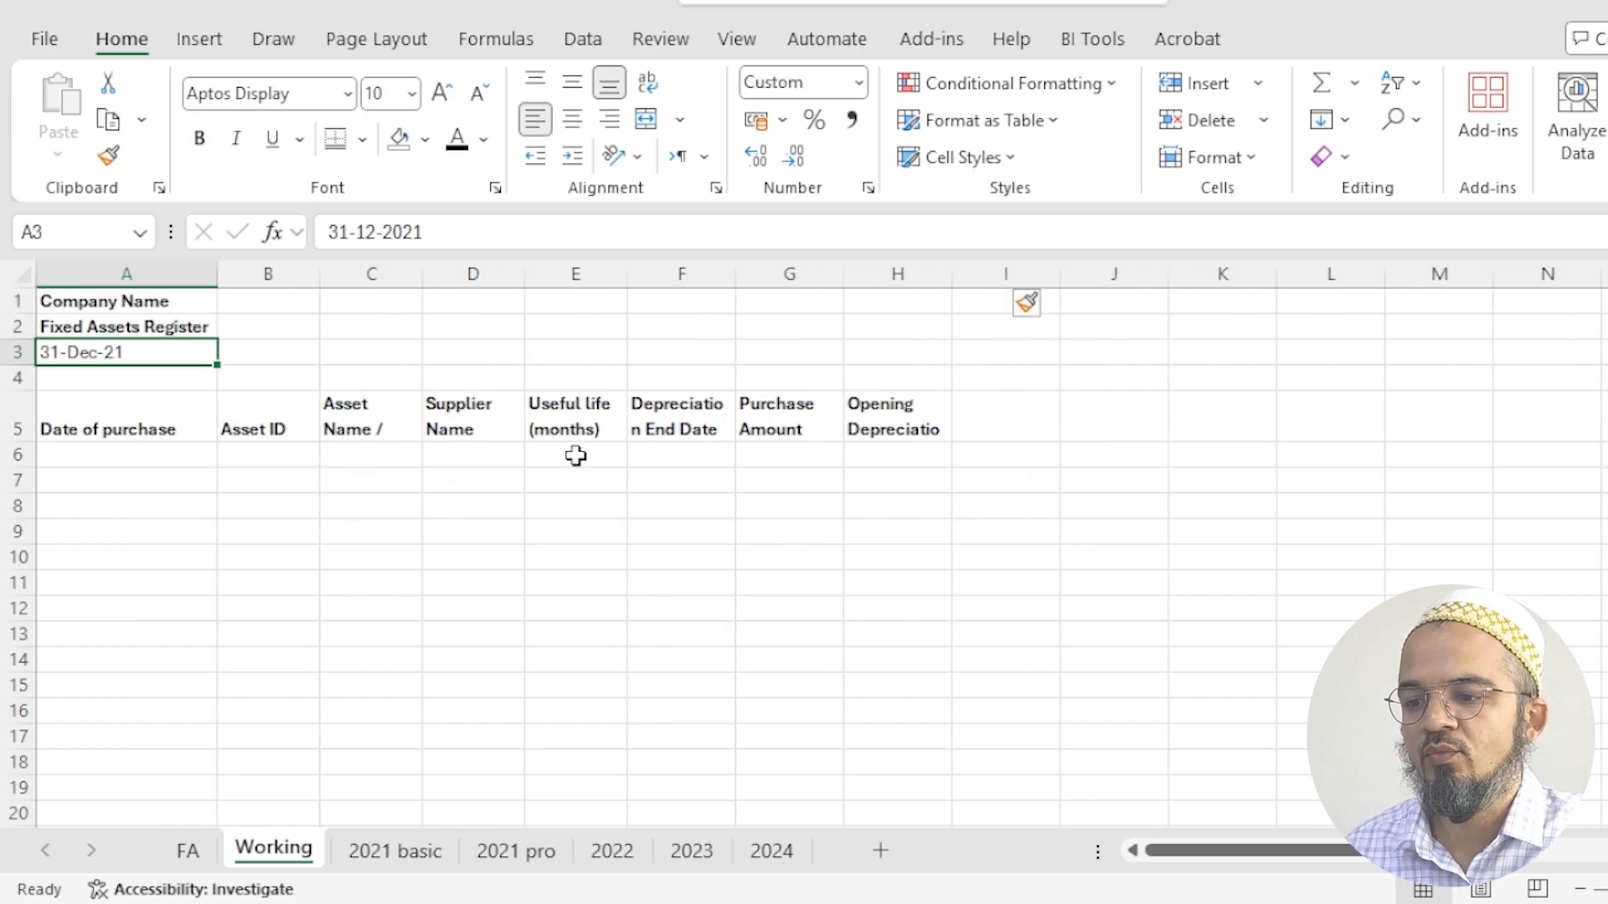
click(1011, 429)
text(Jan 2021)
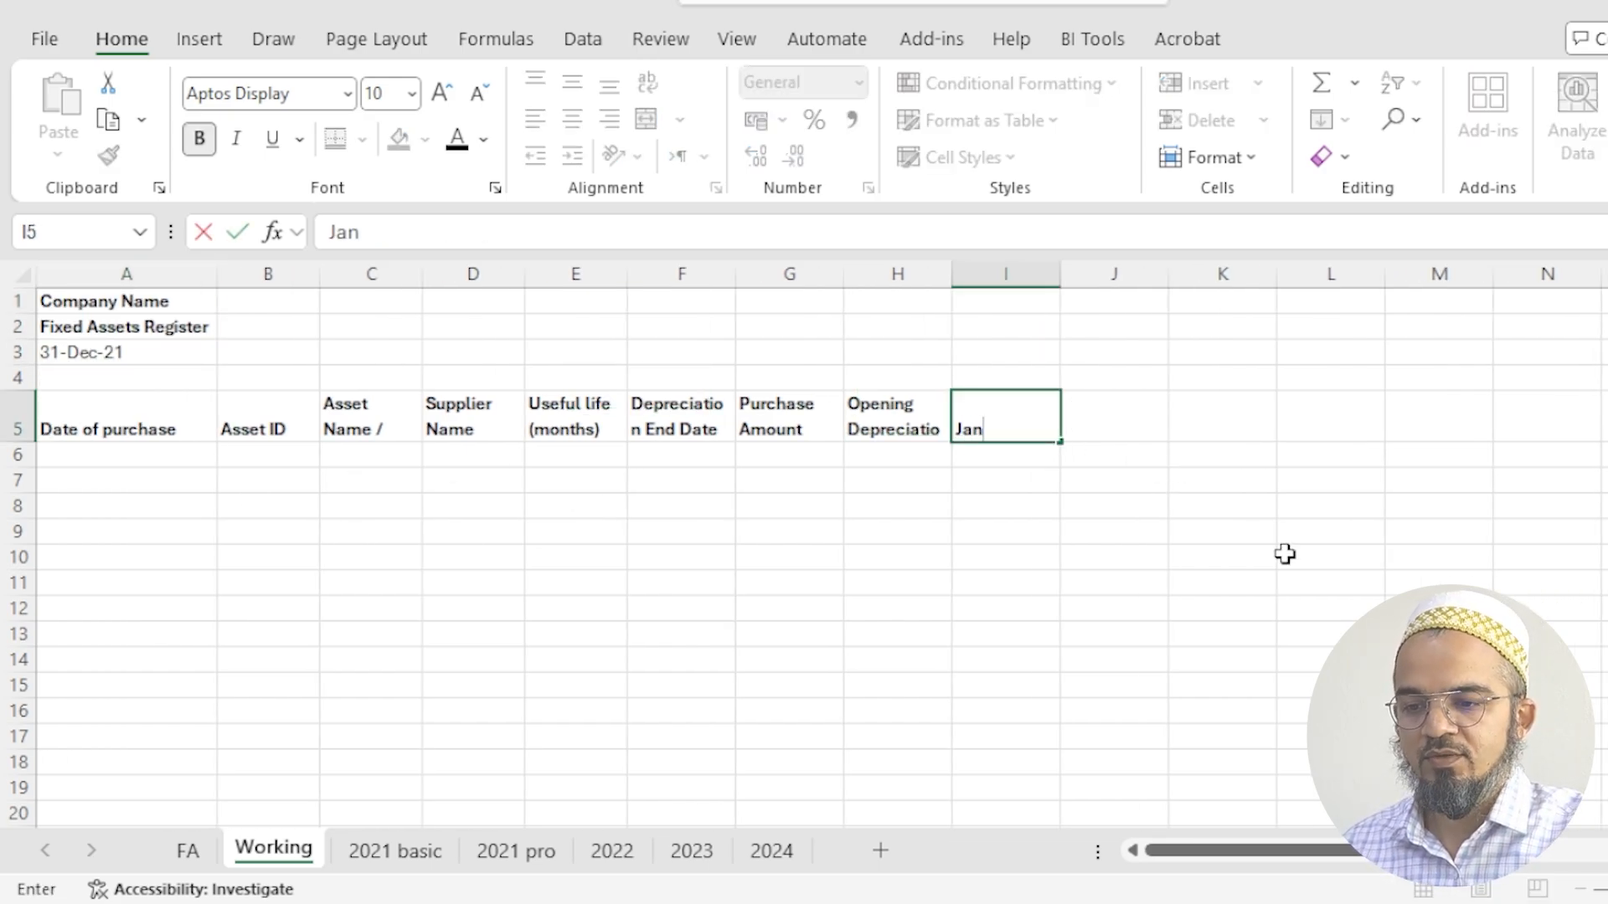
key(Return)
key(Up)
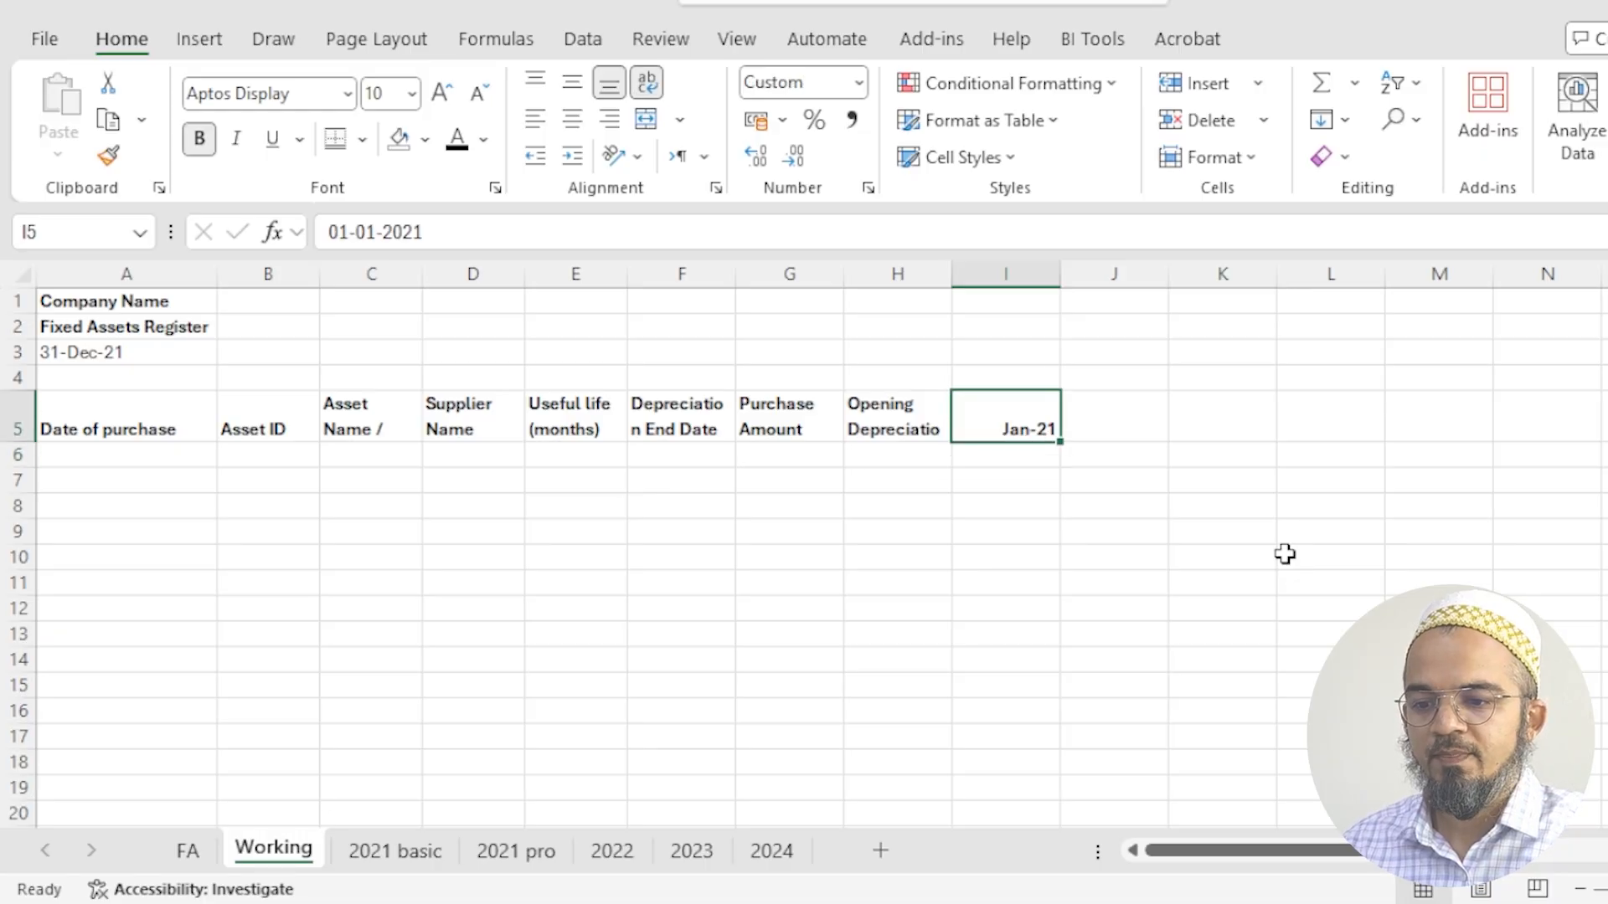
- Fill the month headers from I5 across to T5, ending at Dec-21
drag(1064, 450, 1545, 444)
click(1514, 459)
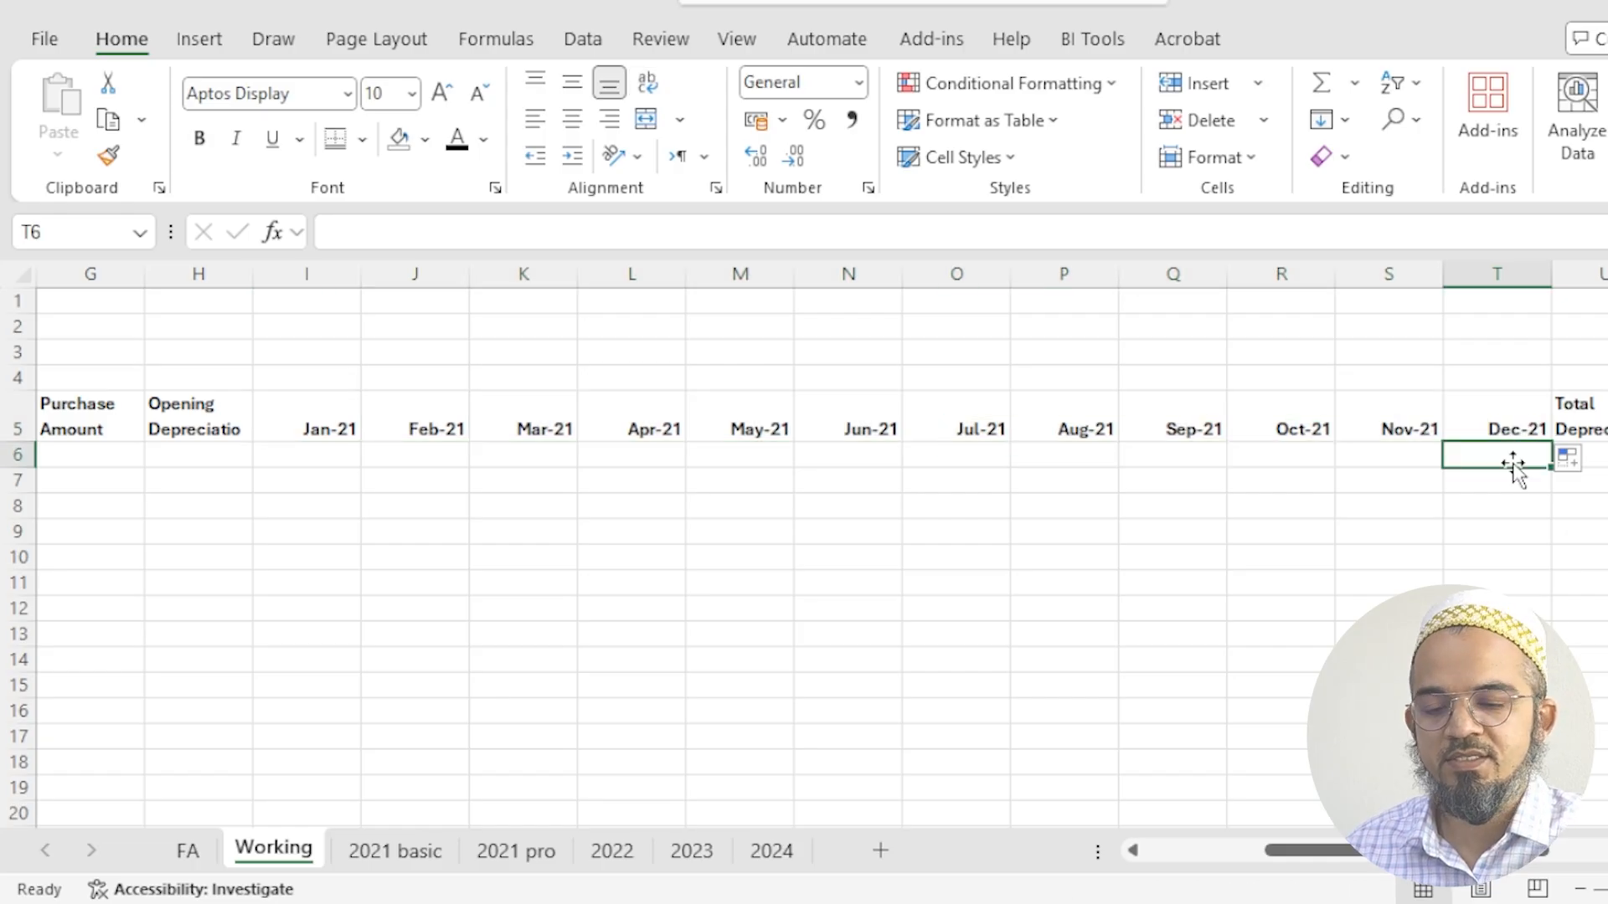
key(Home)
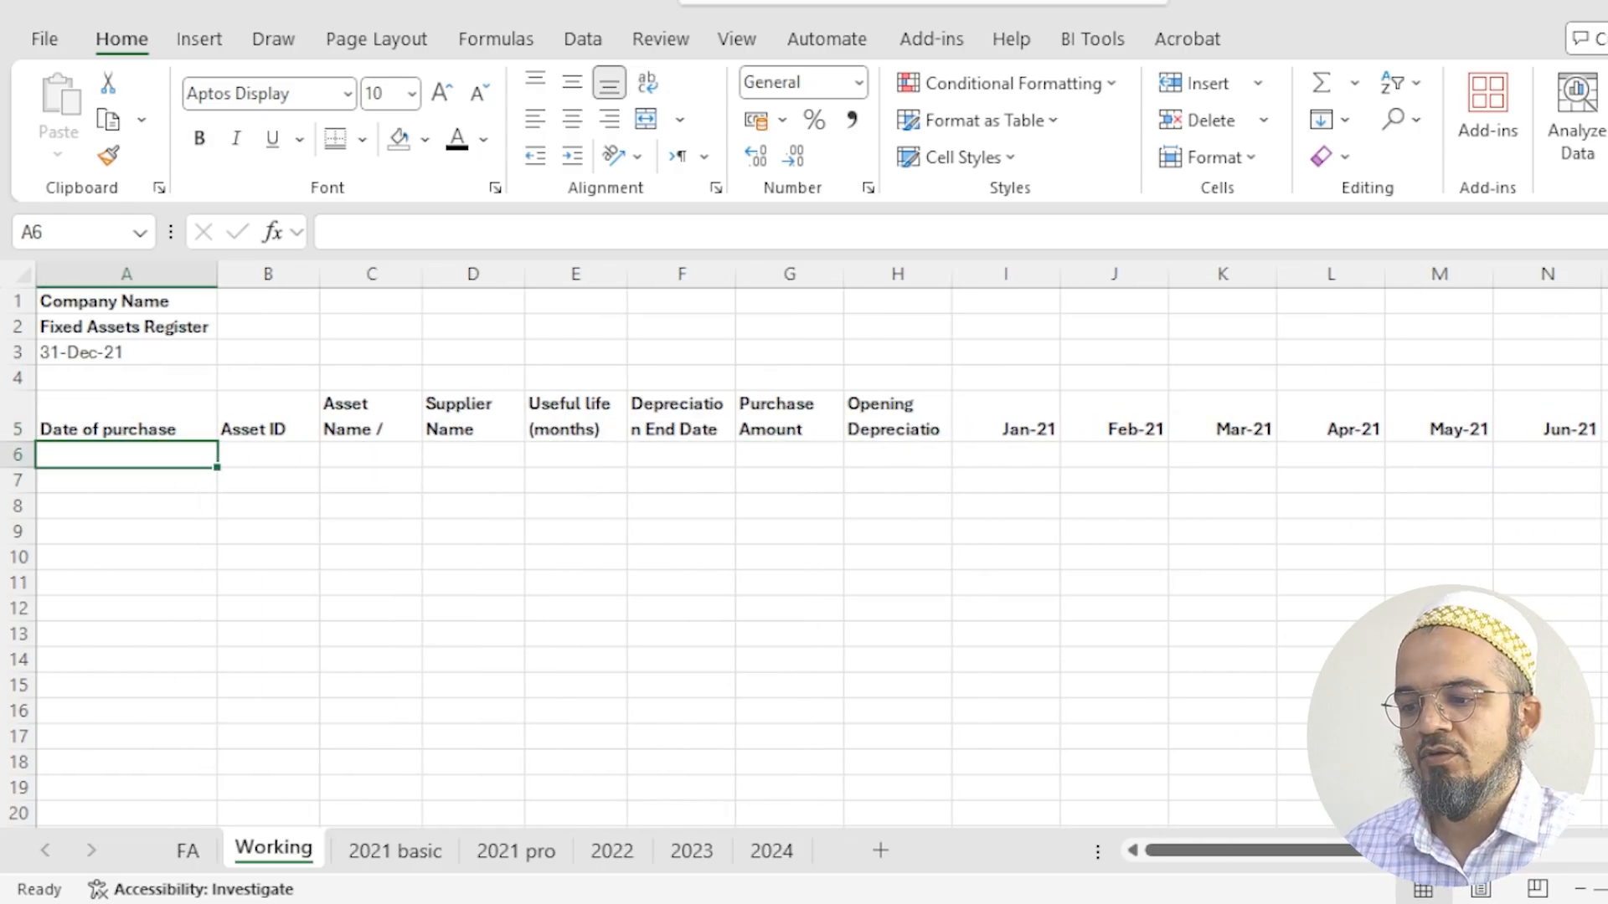
- Copy the Furniture & Fixtures heading and its three asset rows, A6:G9, from the 2021 basic sheet into the Working sheet at A6
click(187, 851)
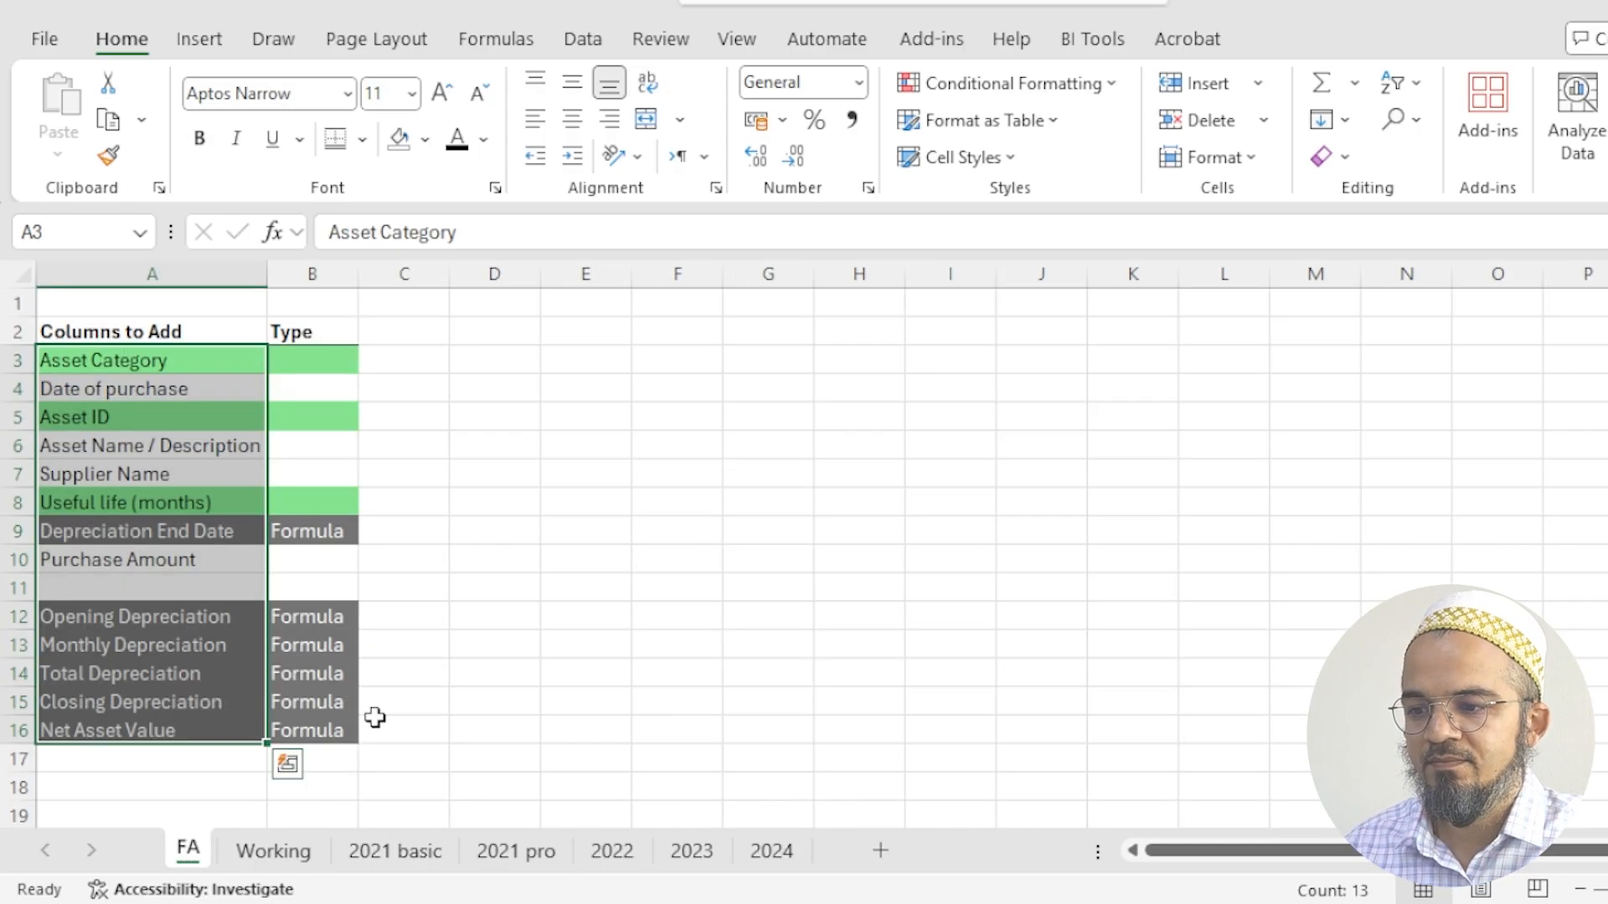
click(423, 670)
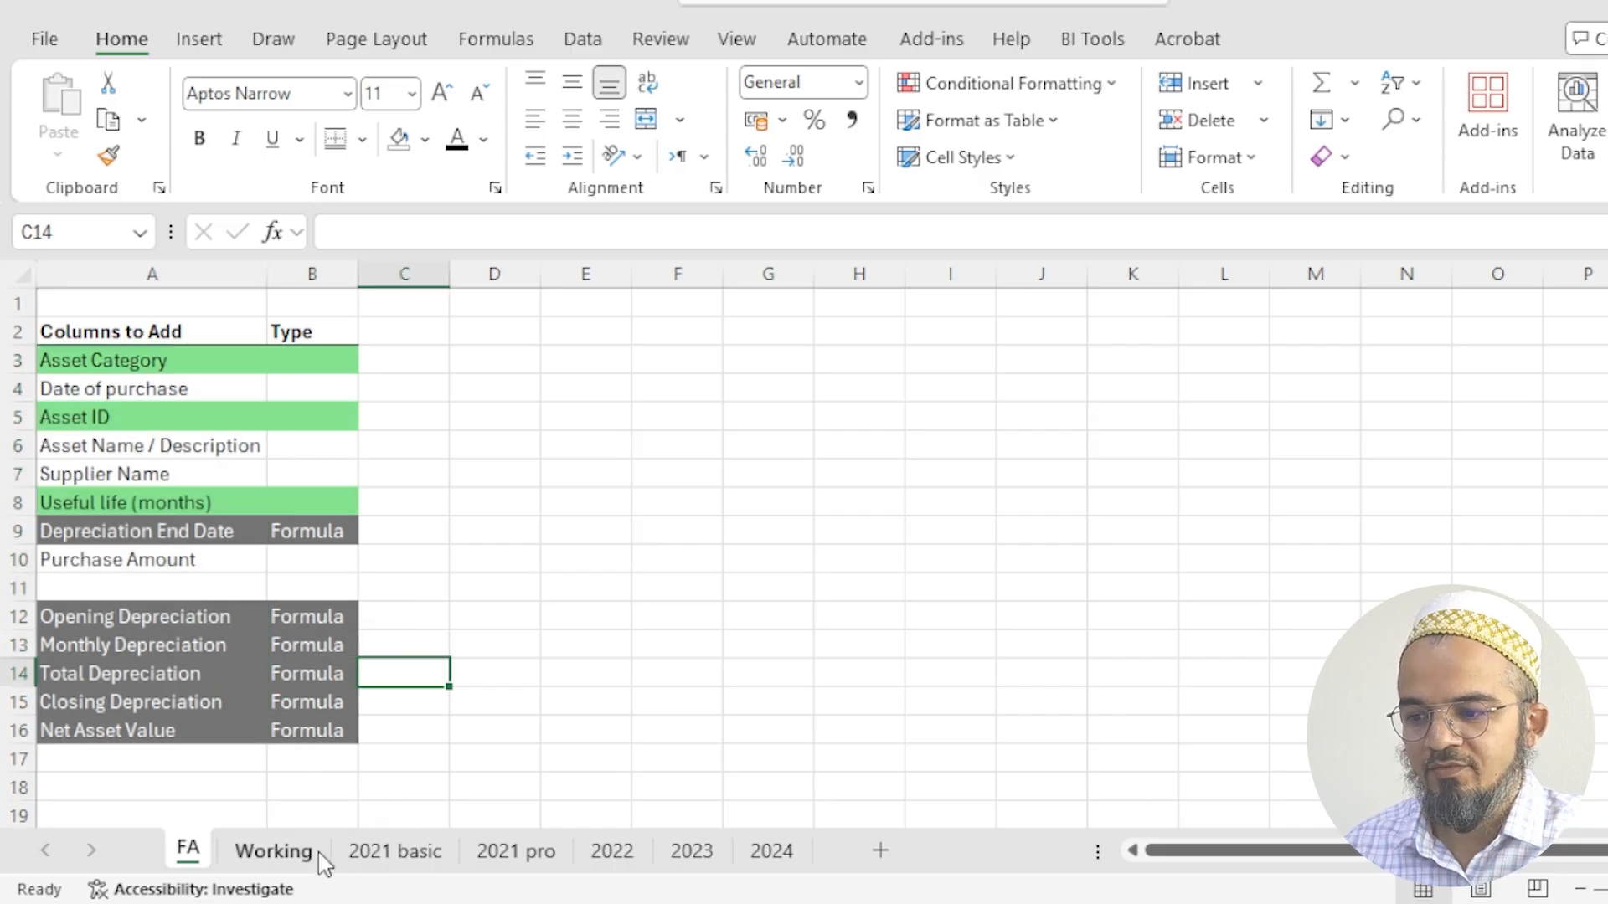
click(394, 863)
drag(113, 486, 507, 530)
drag(94, 459, 854, 540)
key(ctrl+c)
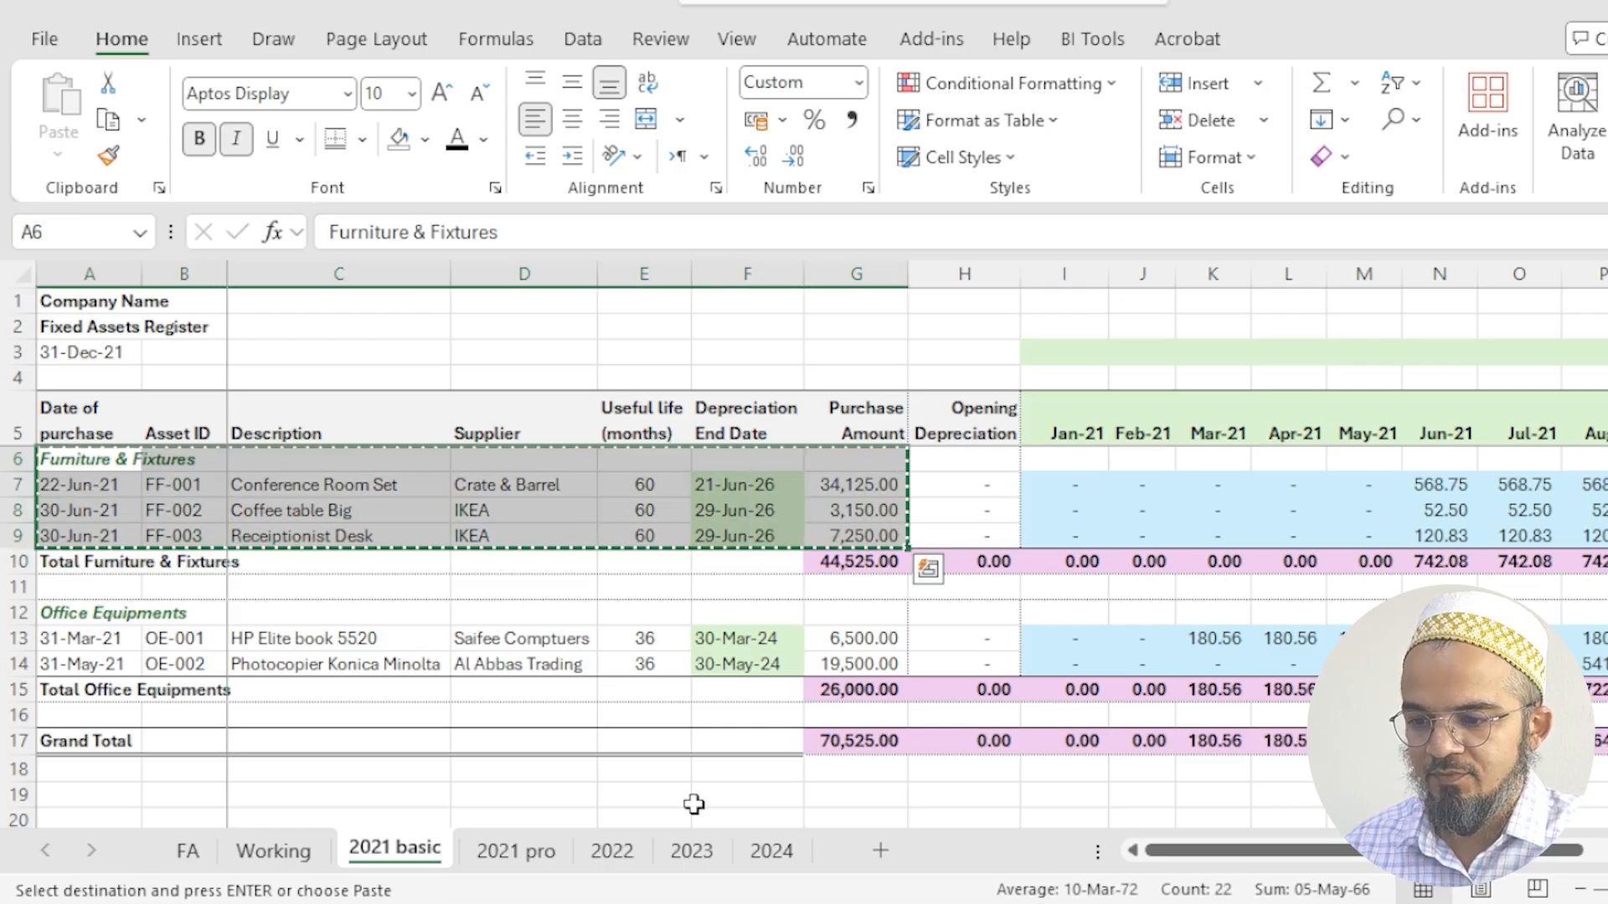
click(325, 851)
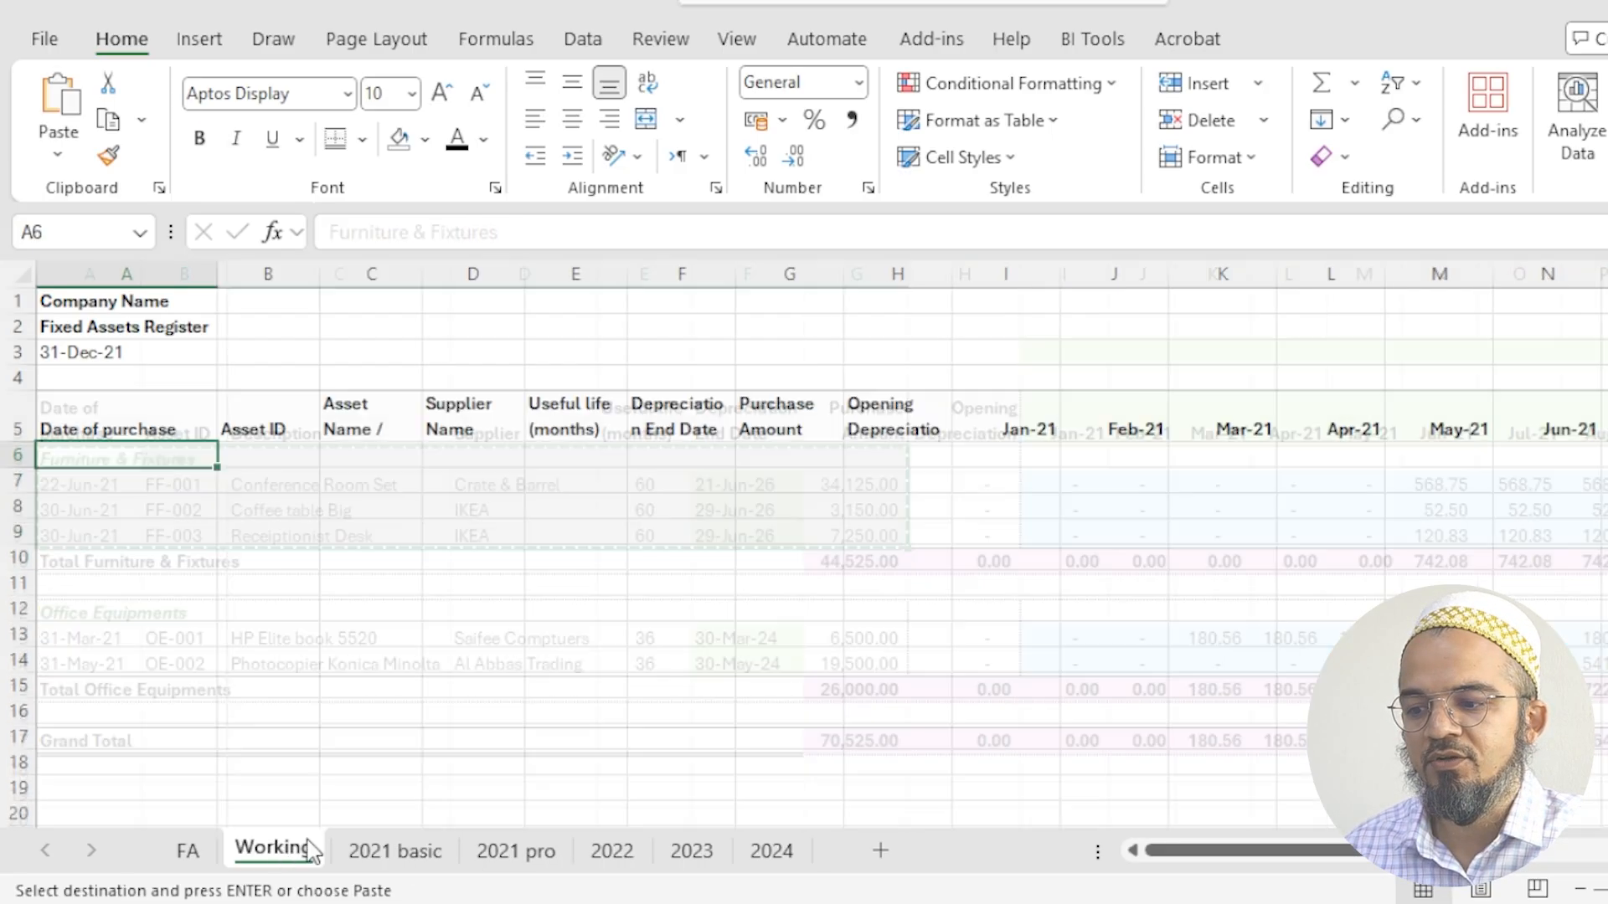
key(ctrl+v)
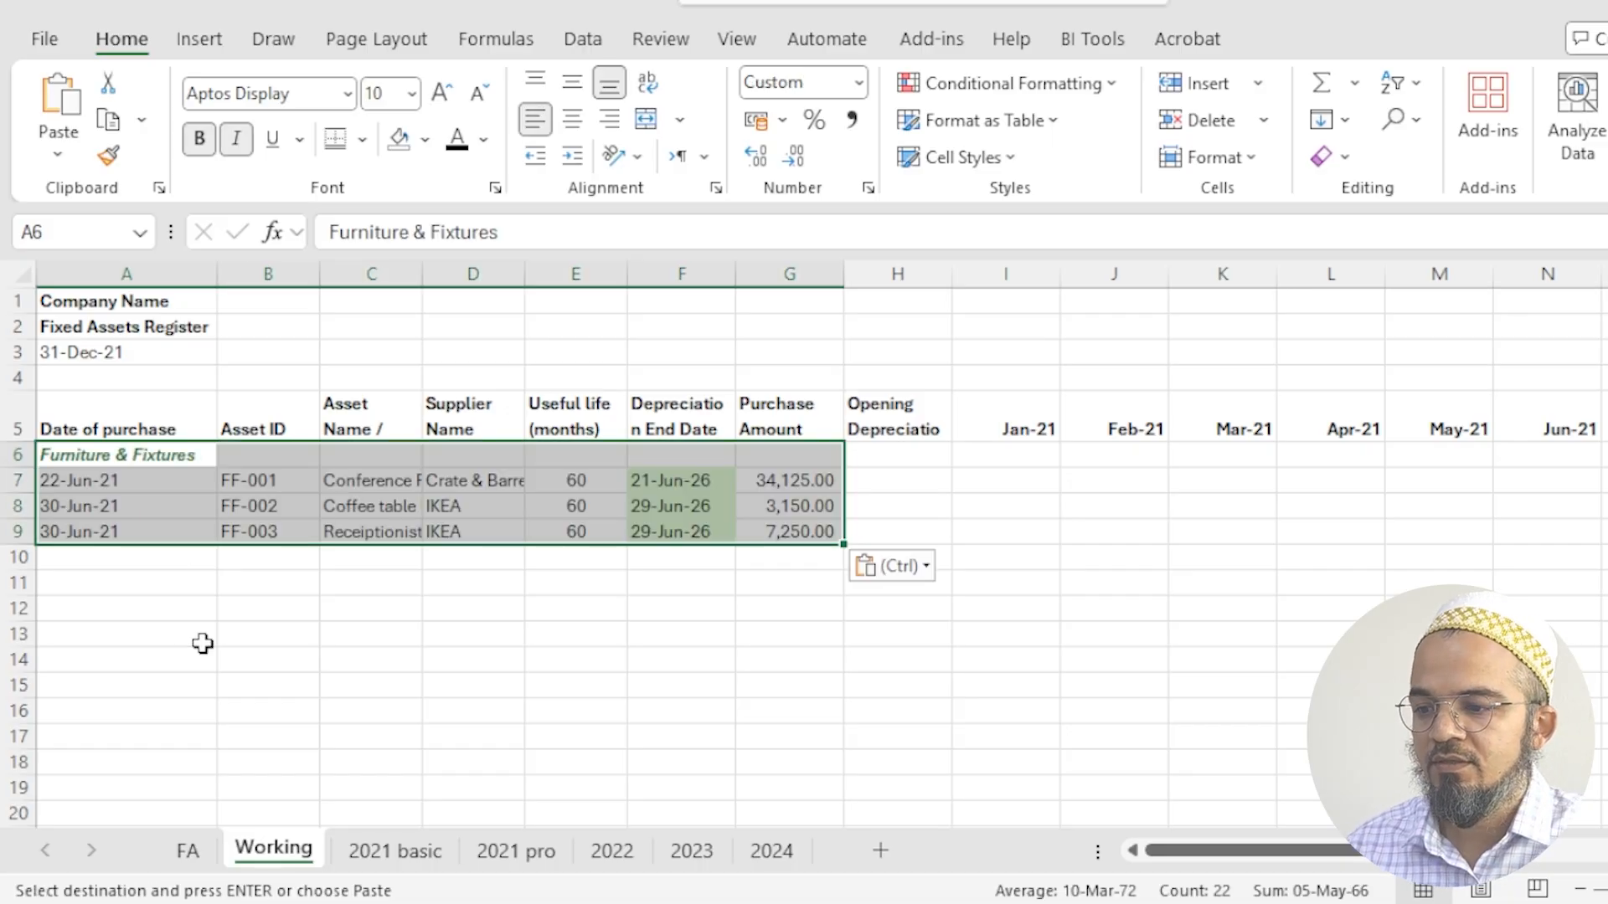
- Copy the Office Equipments heading and its two asset rows, A12:G14, from the 2021 basic sheet into the Working sheet at A12
click(381, 854)
drag(118, 460, 856, 660)
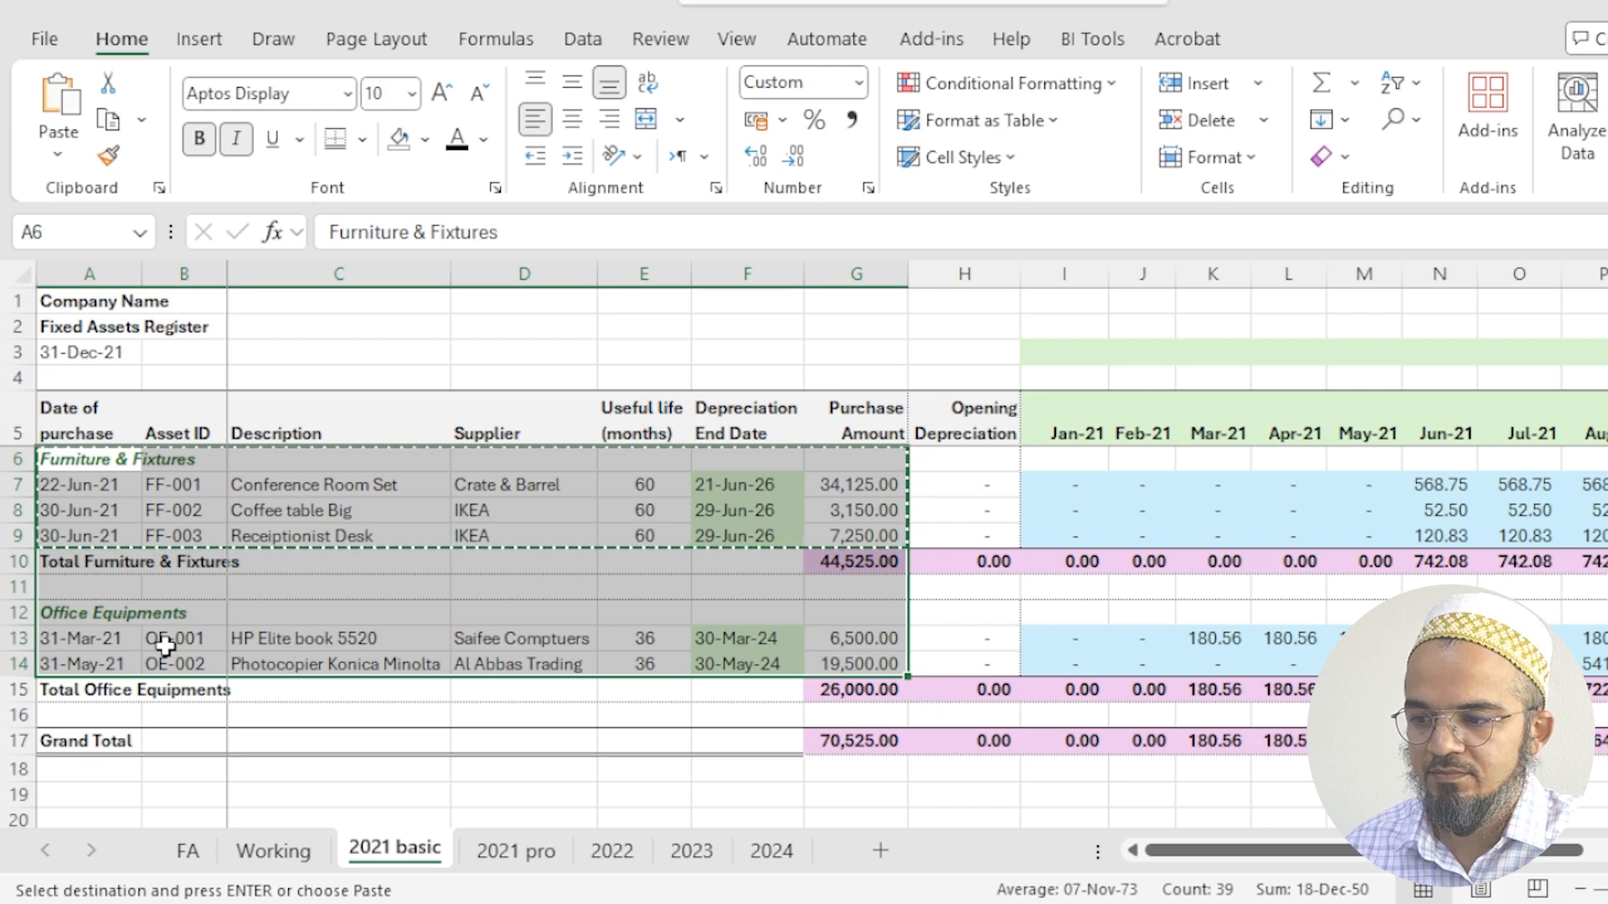
drag(108, 614, 846, 668)
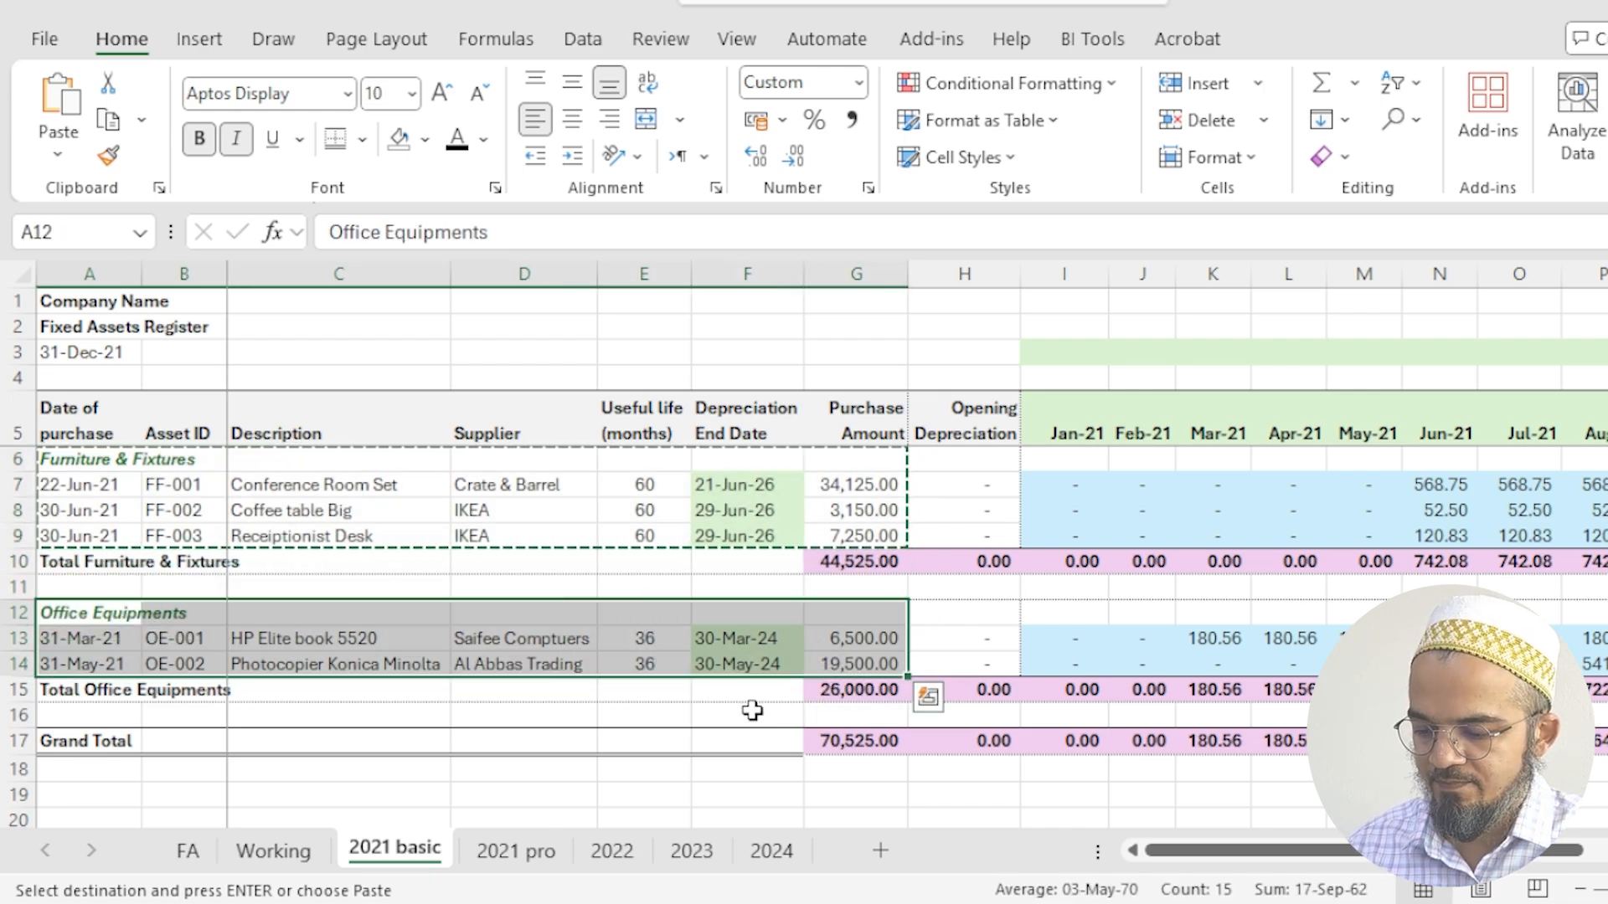
click(251, 849)
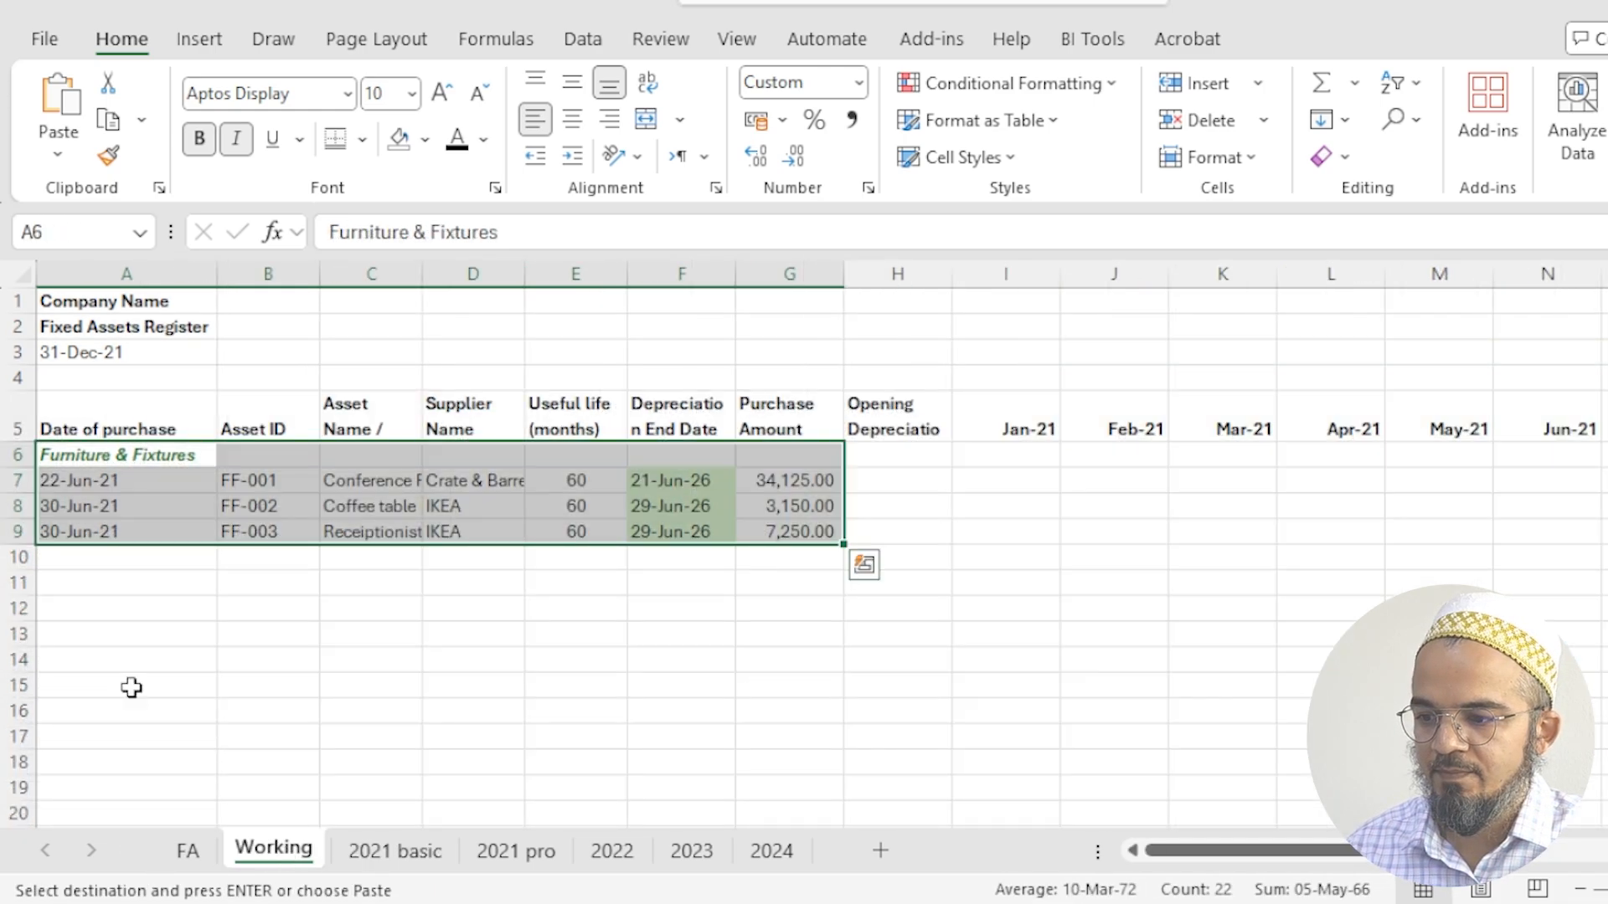
click(86, 618)
key(ctrl+v)
click(303, 783)
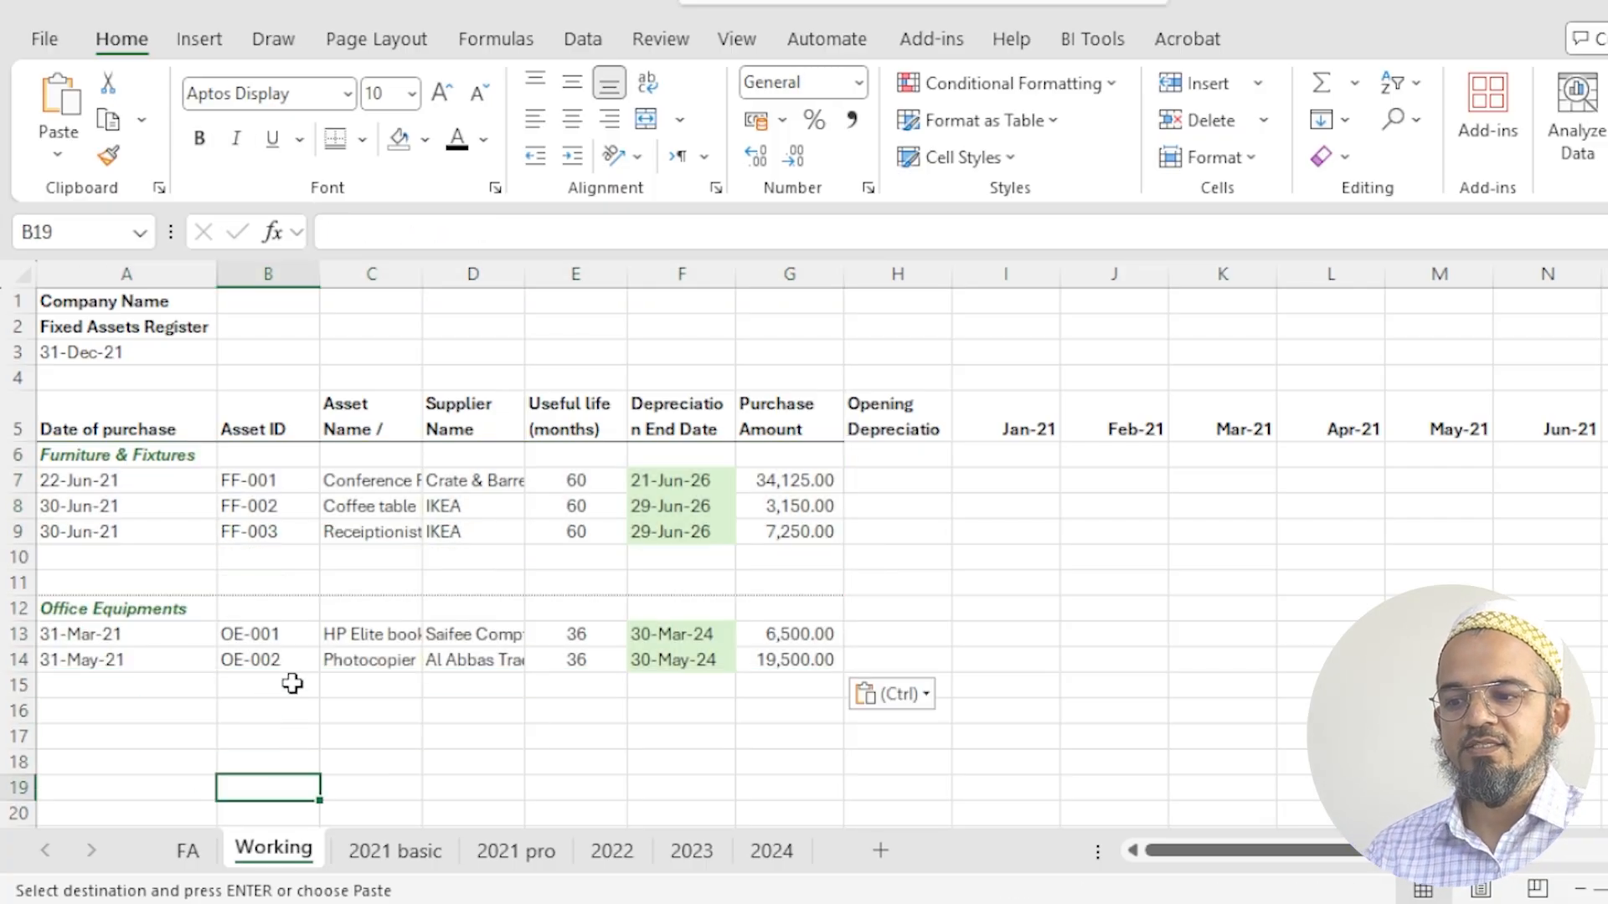
- Widen the Depreciation End Date, Asset Name / Description and Supplier Name columns to fit their contents
click(713, 480)
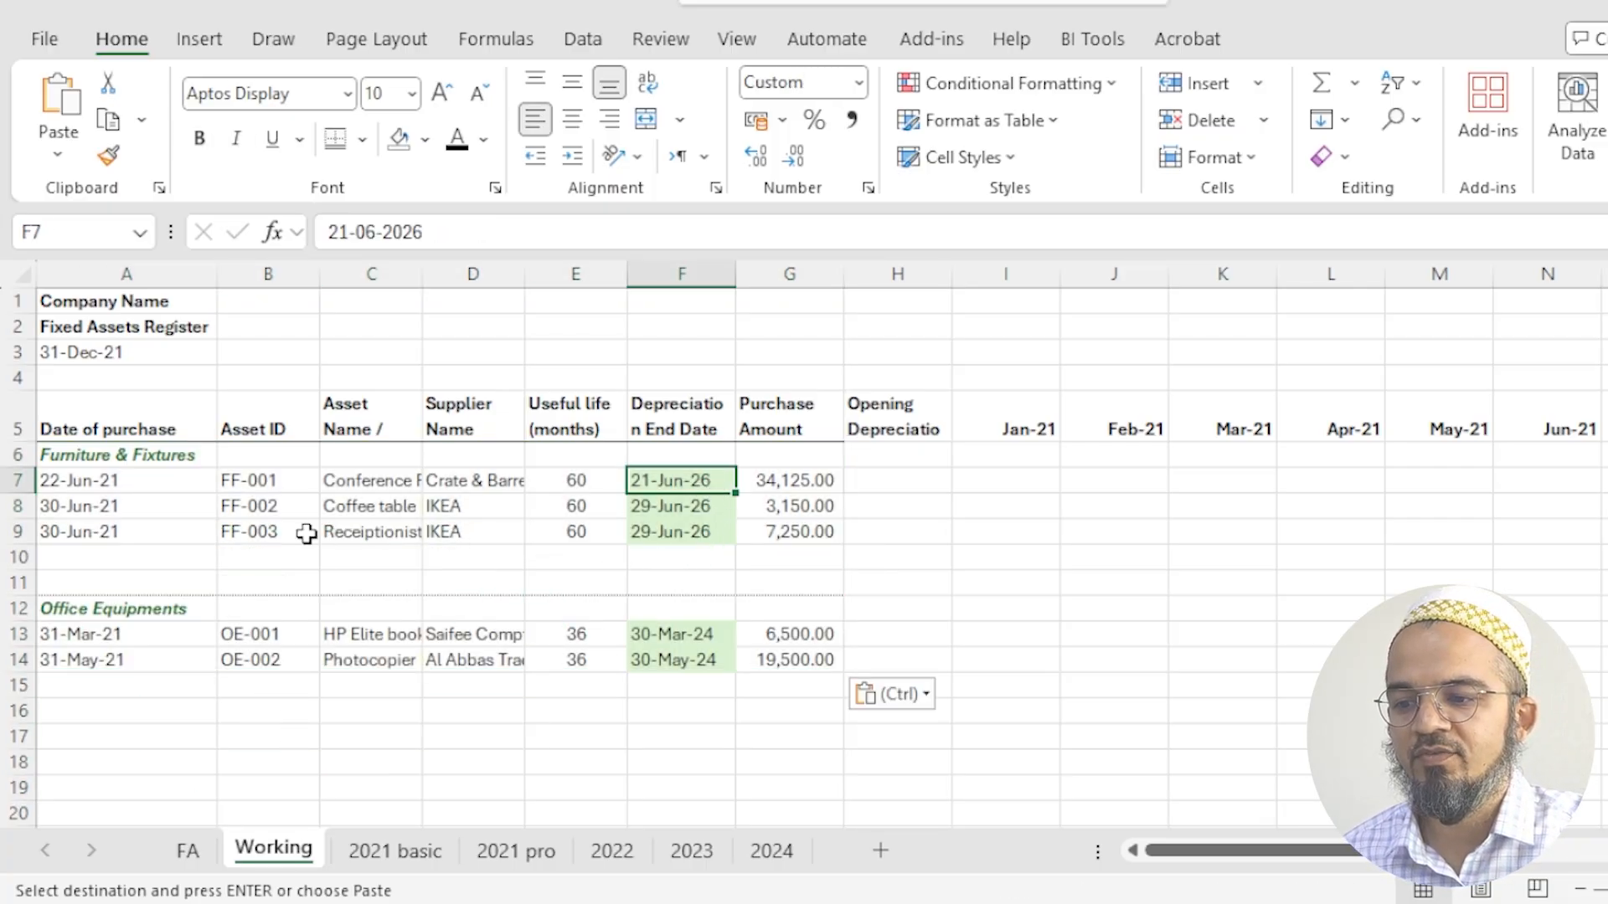
click(714, 274)
double_click(736, 276)
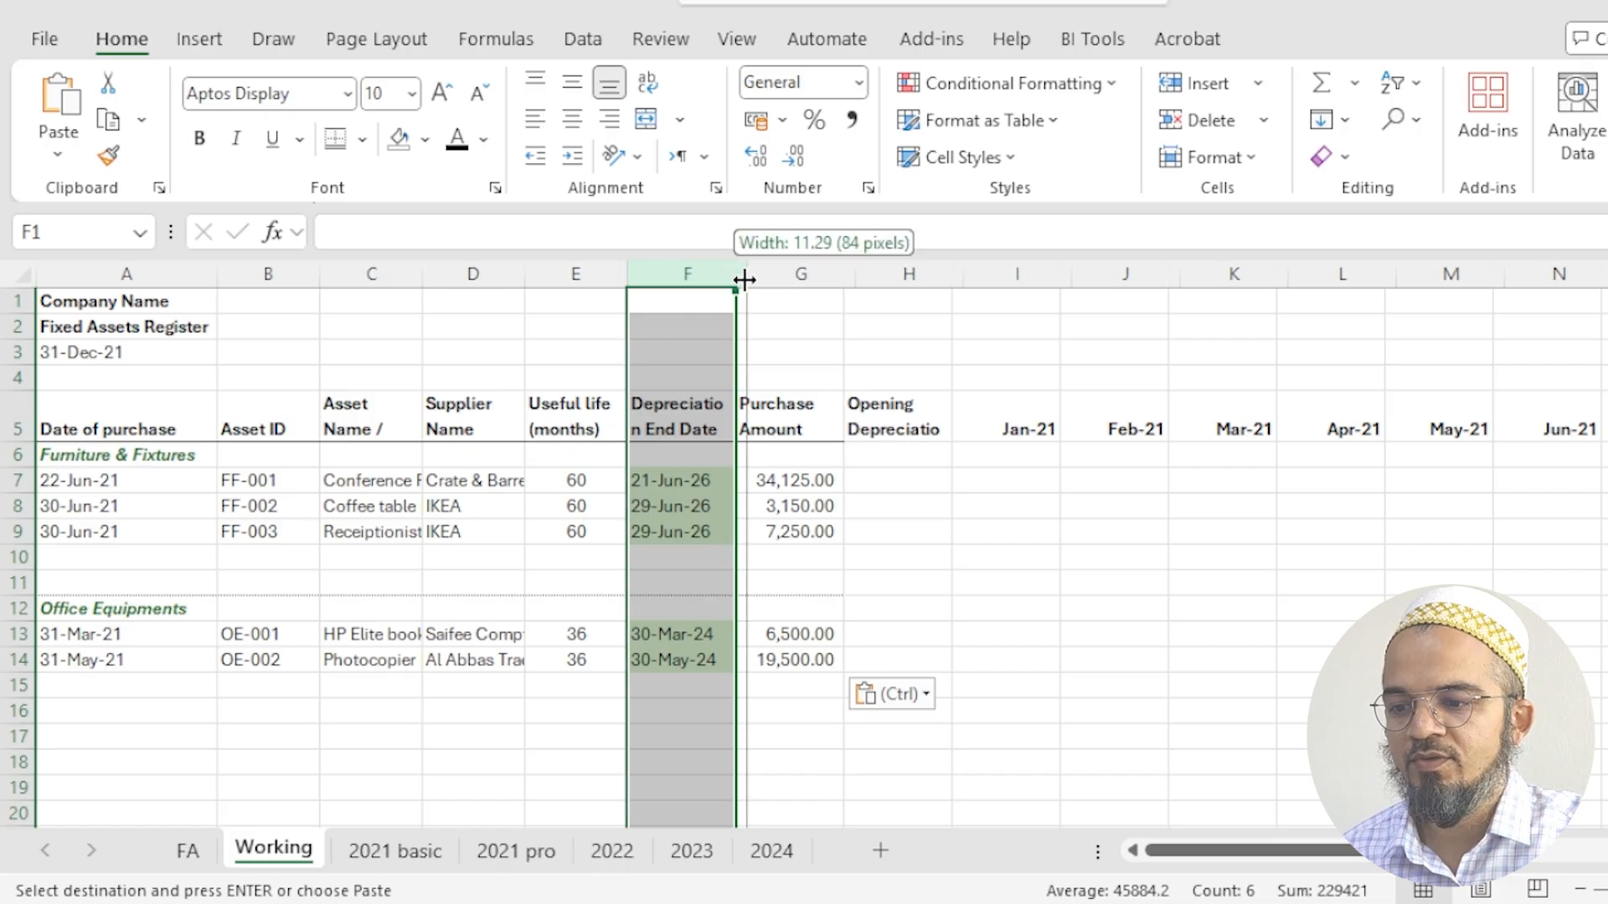
click(249, 558)
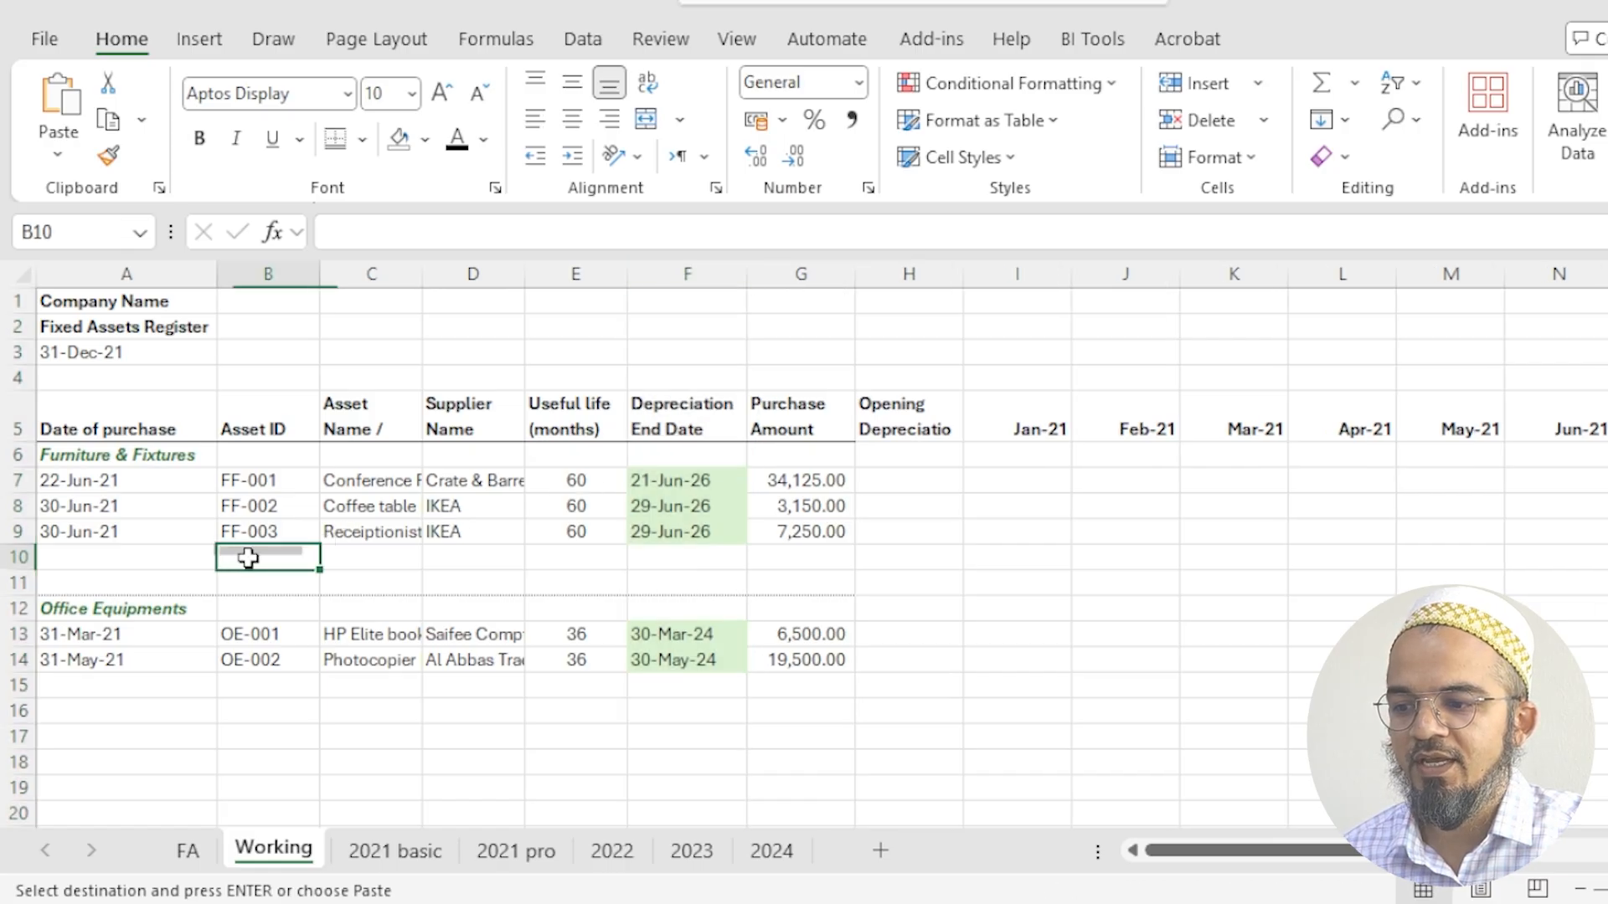
click(75, 486)
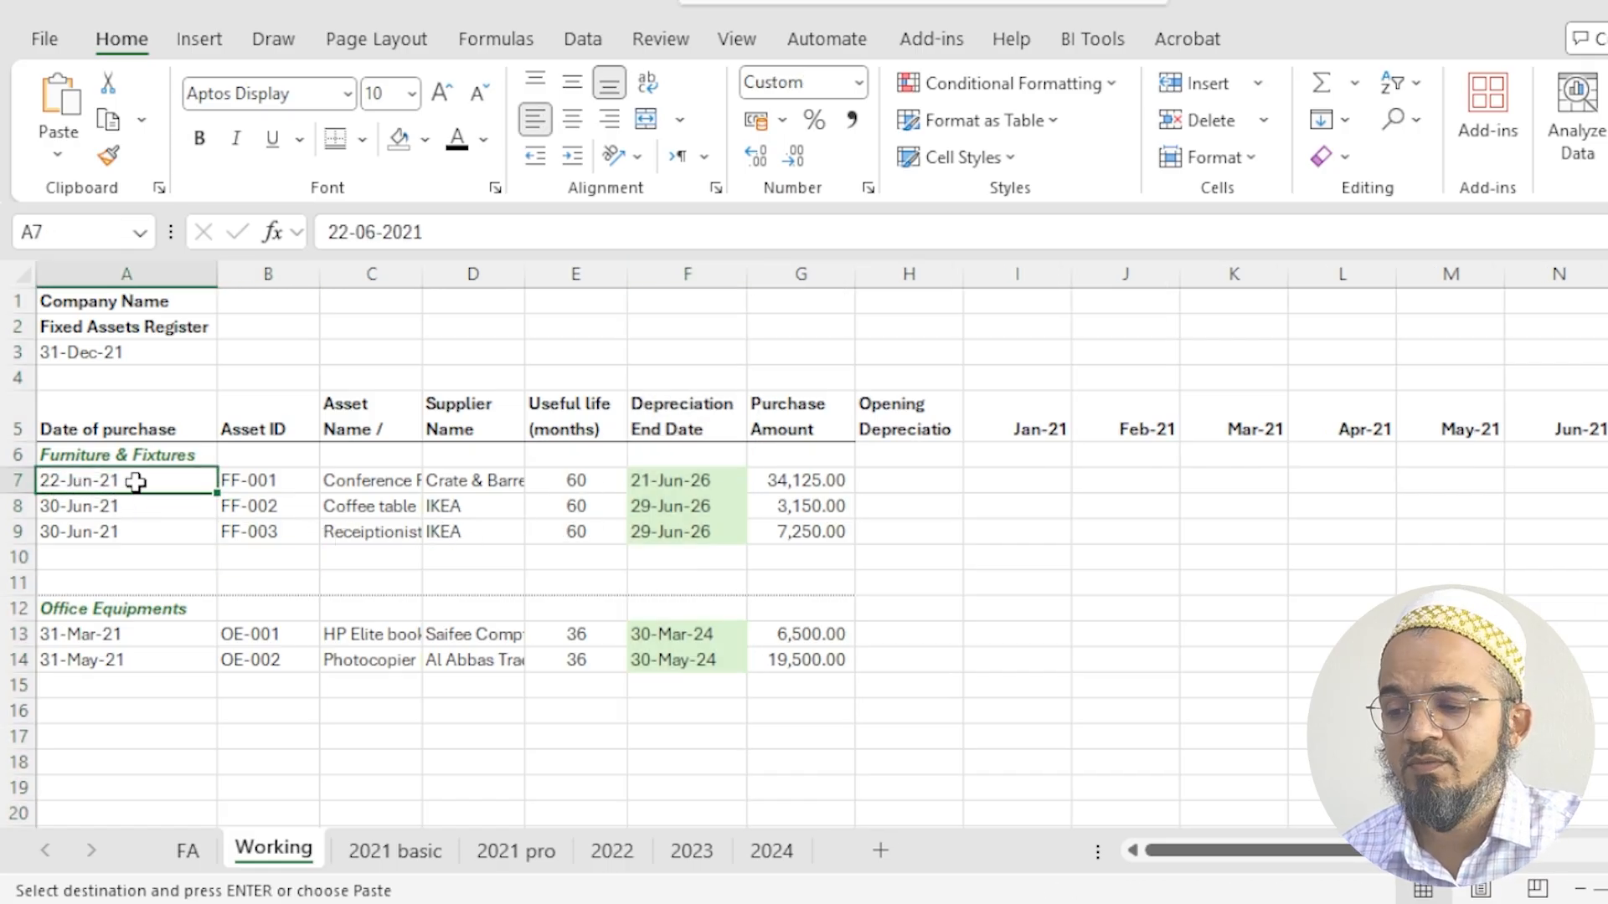
drag(402, 484, 414, 533)
double_click(421, 266)
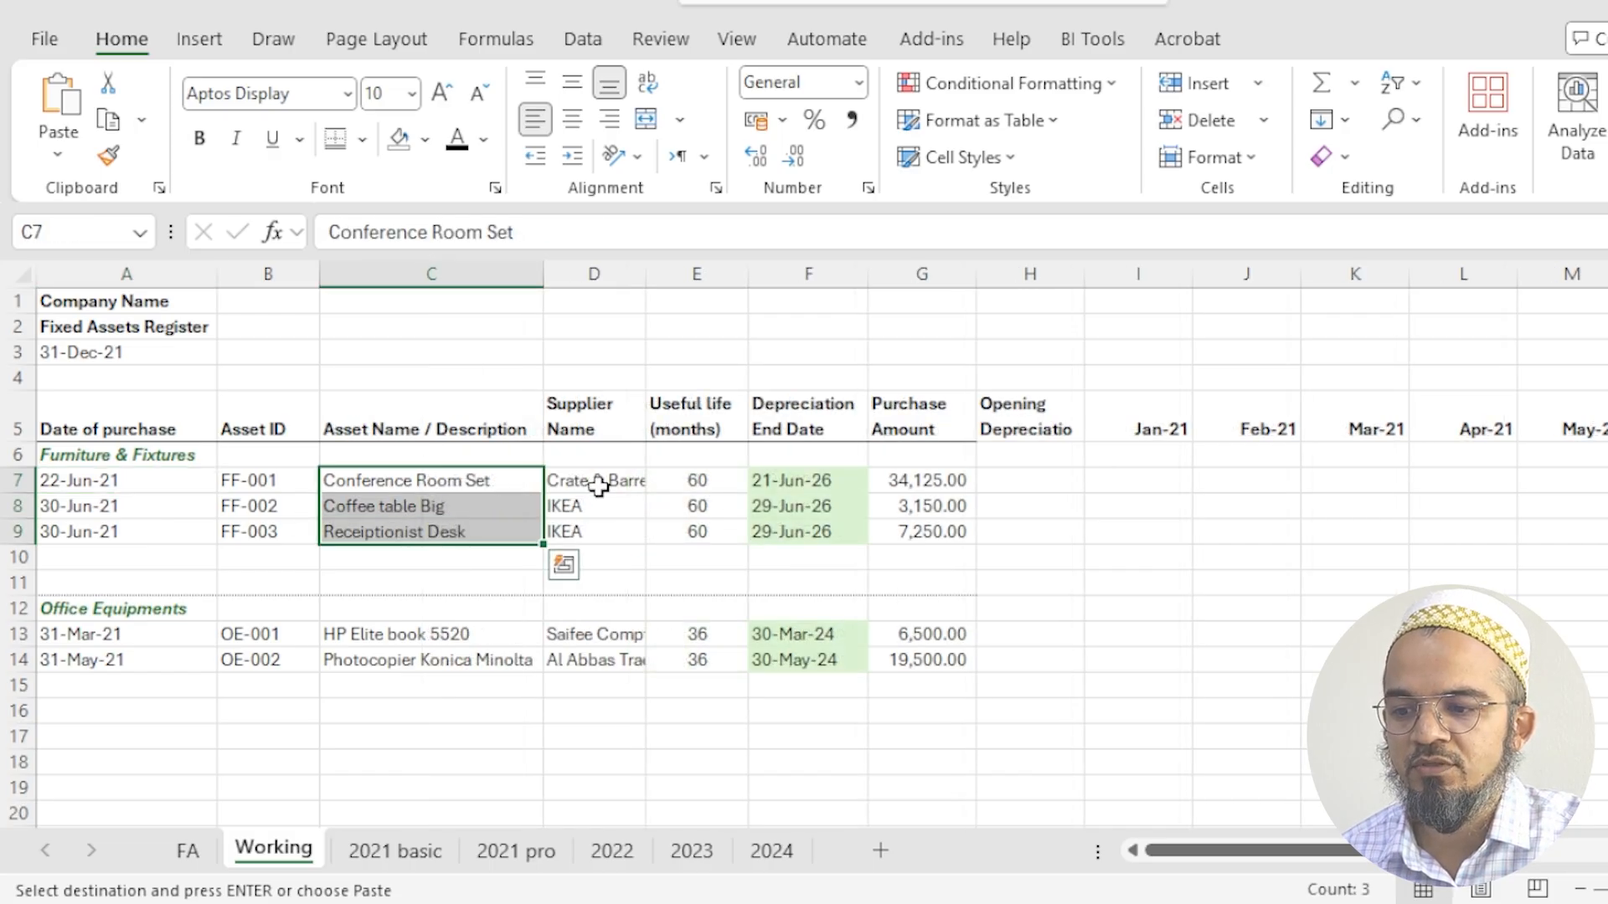
key(Right)
double_click(640, 274)
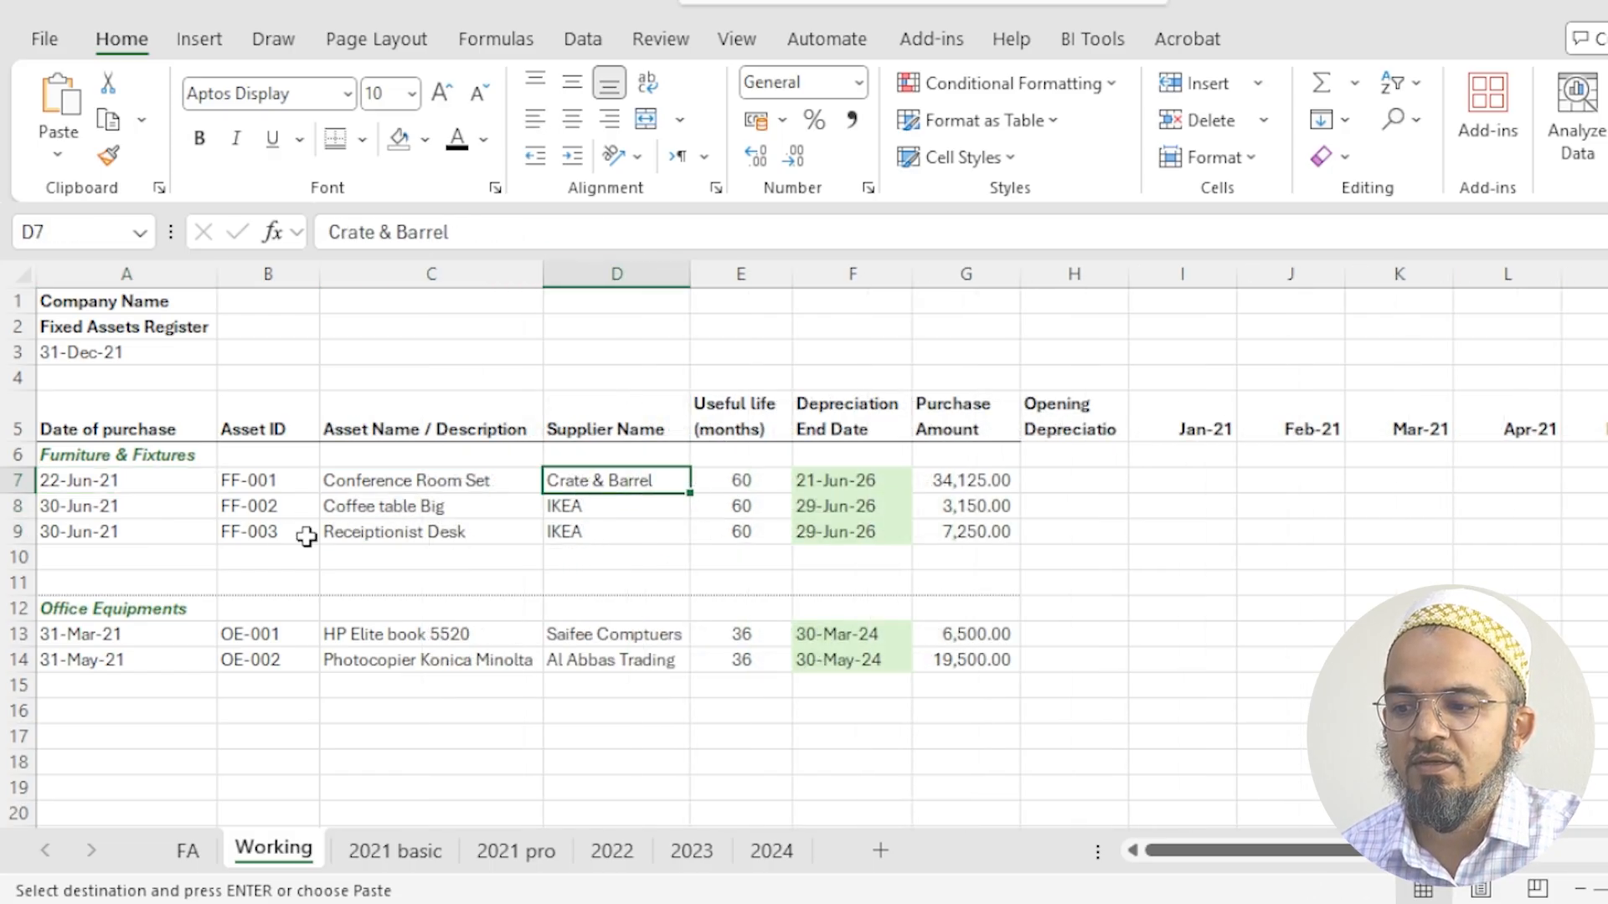
- Review the Furniture & Fixtures asset IDs and the useful life in months for both asset categories
drag(243, 484, 249, 531)
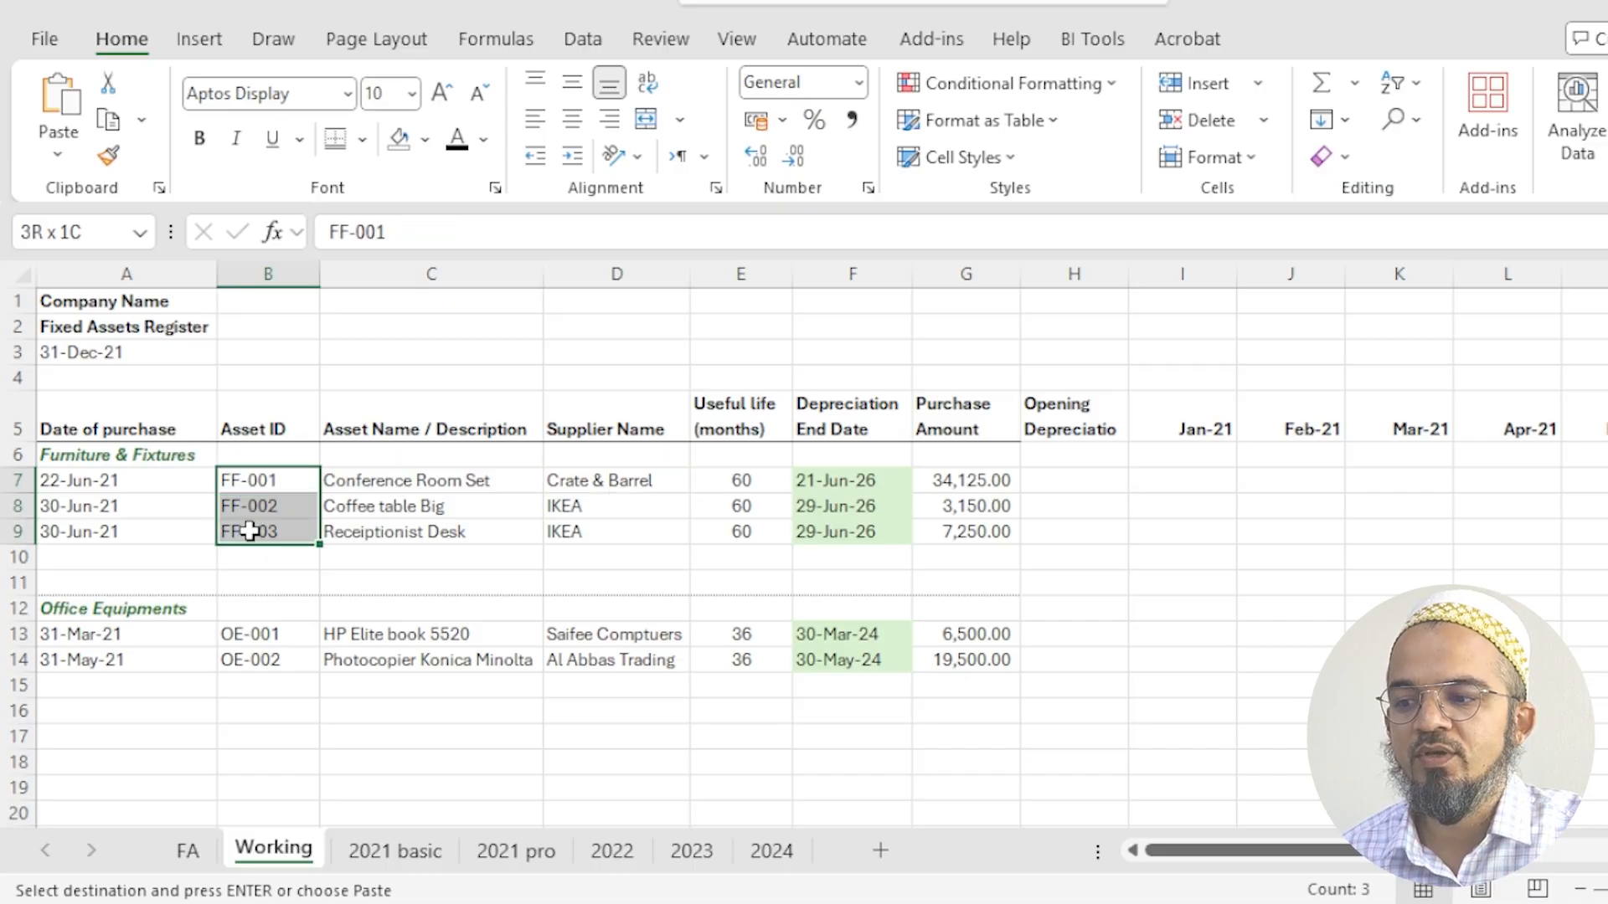
click(145, 456)
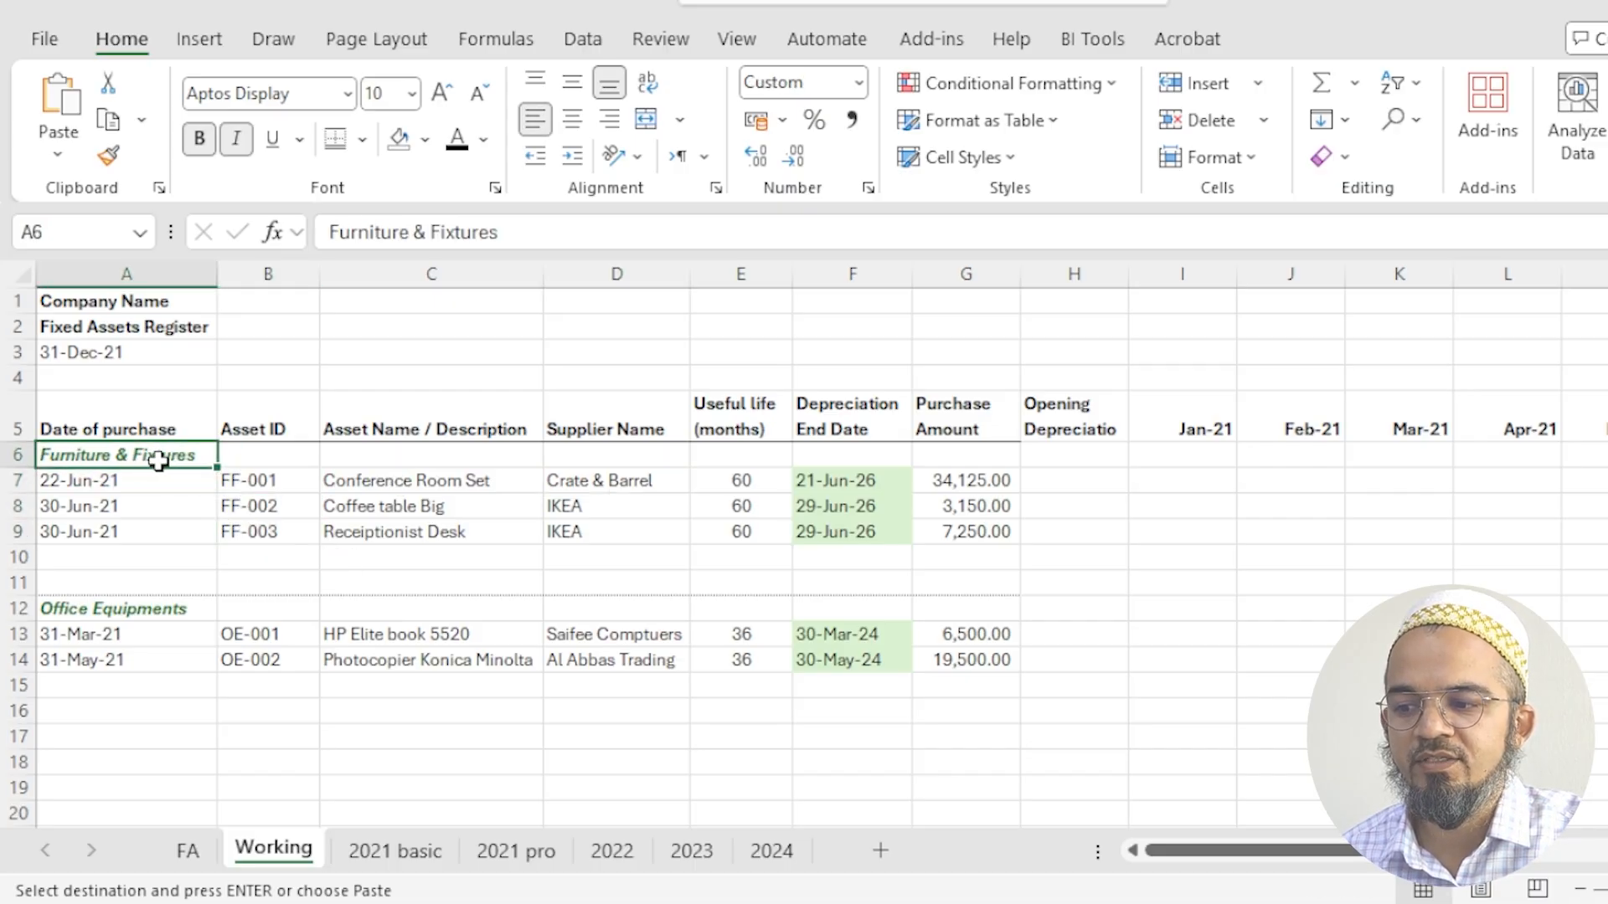
drag(726, 491, 735, 532)
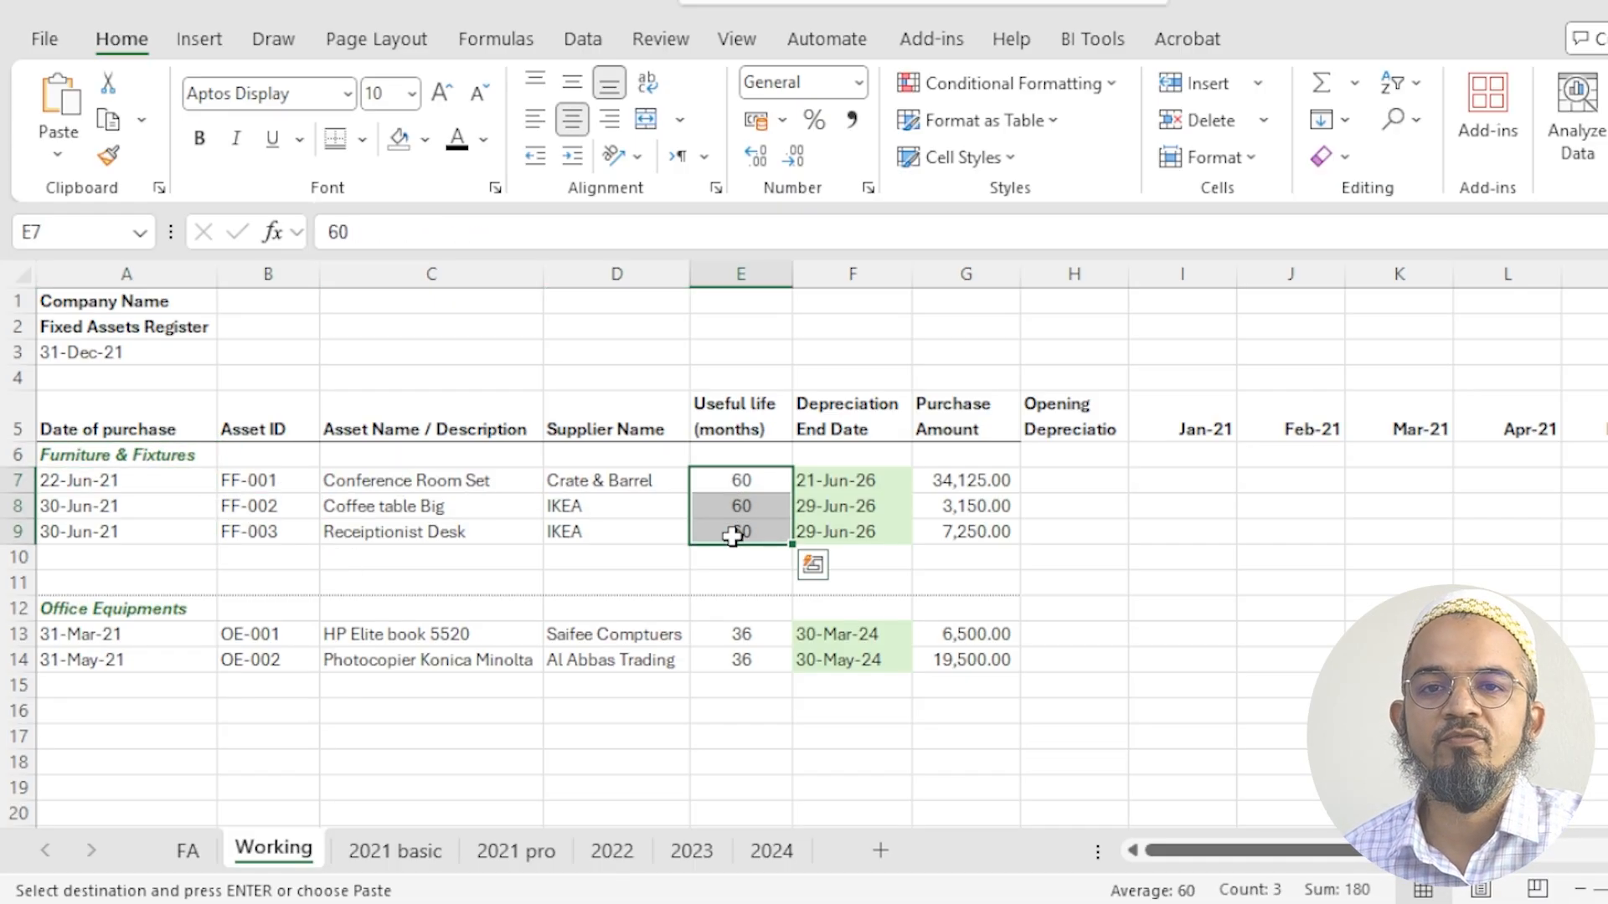
click(80, 455)
drag(735, 482, 743, 528)
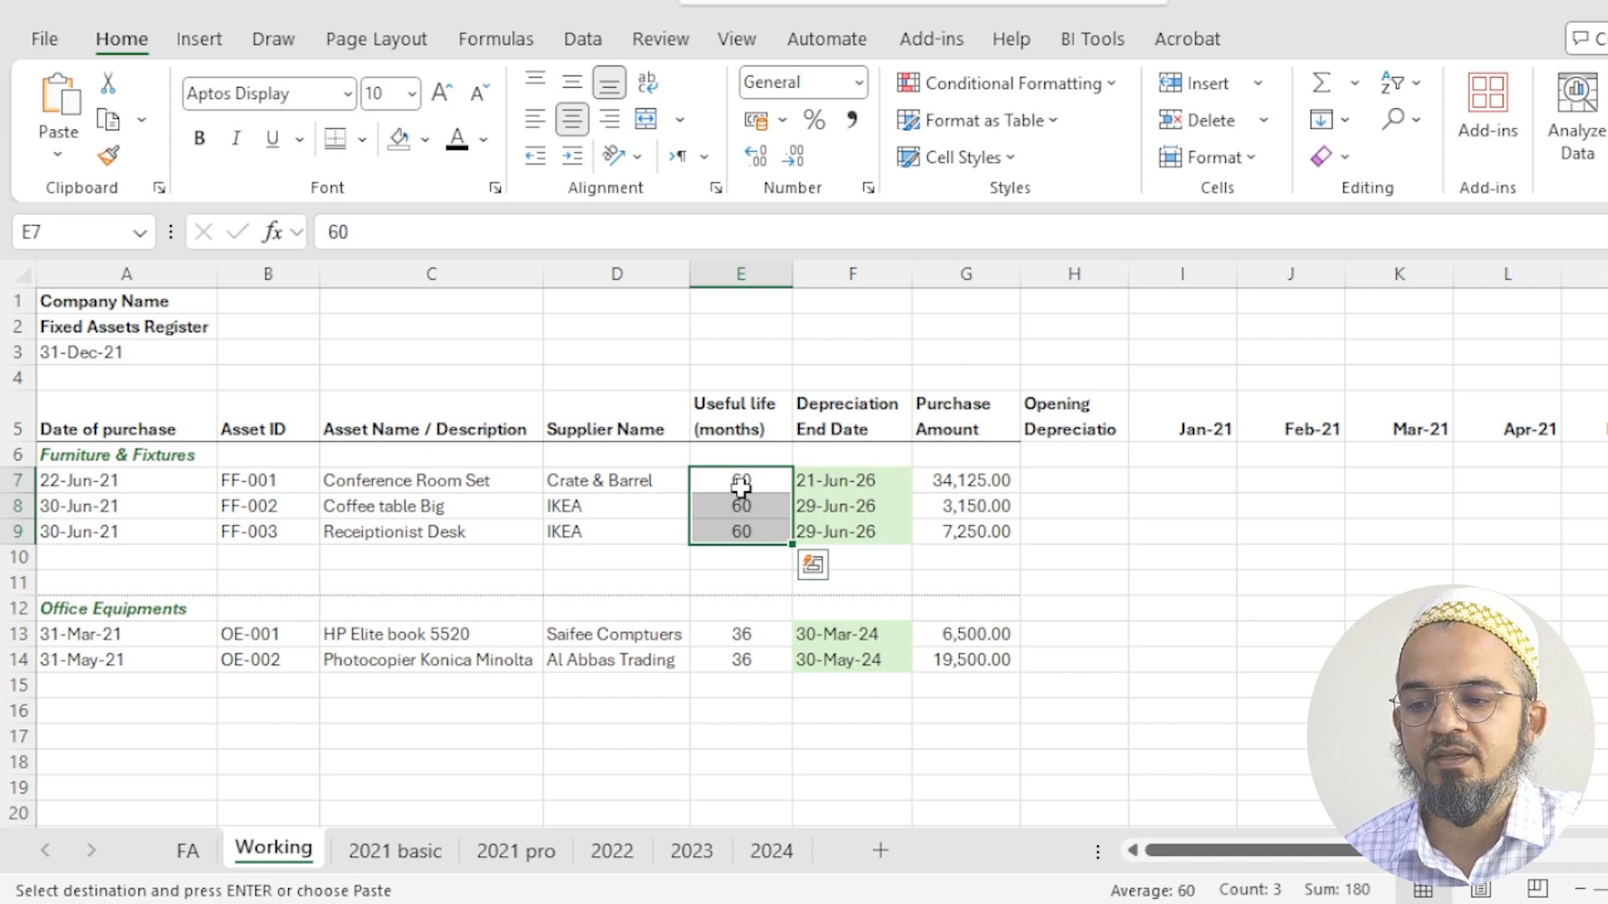
click(122, 606)
drag(740, 640, 745, 663)
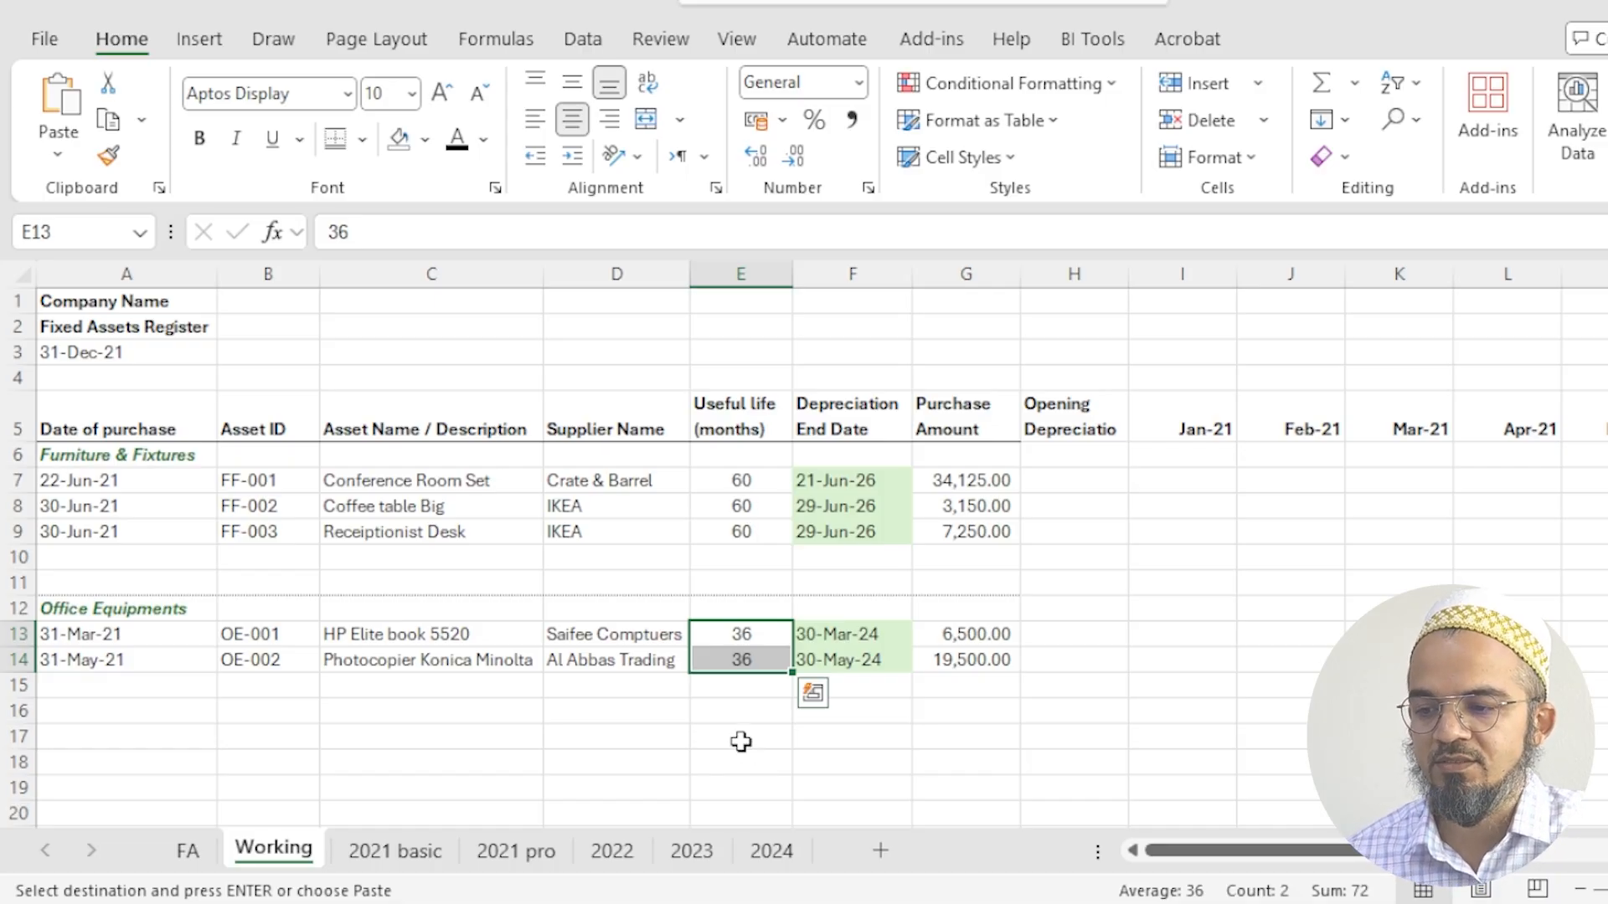
- Enter the bold label Total Furniture & Fixtures in A10
click(142, 559)
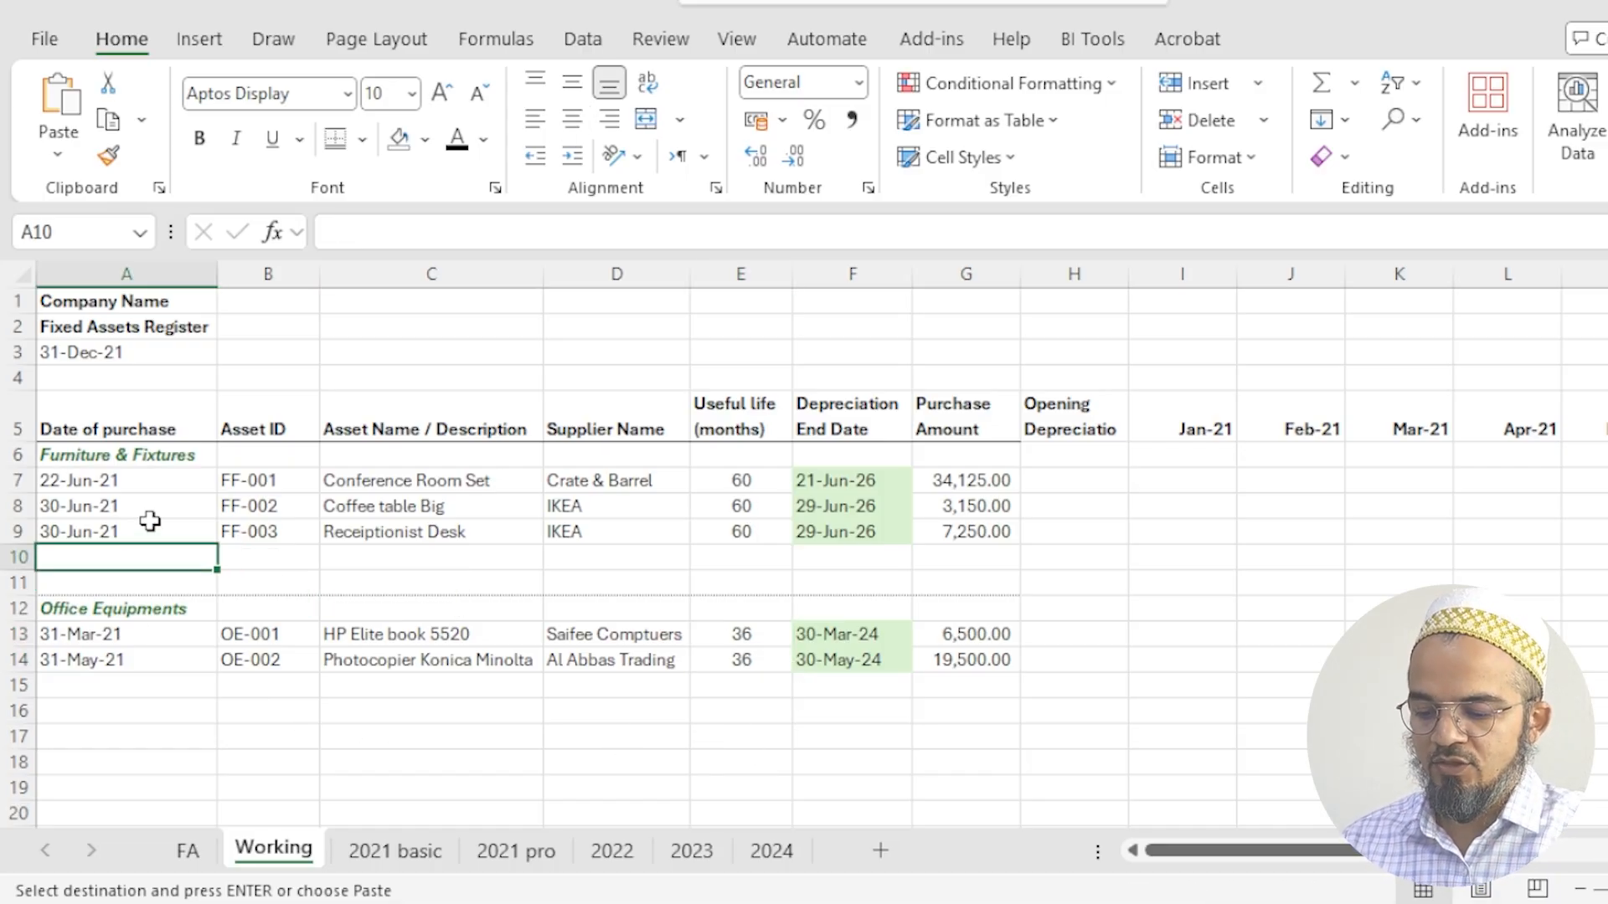
text(Total Furniture & Fi)
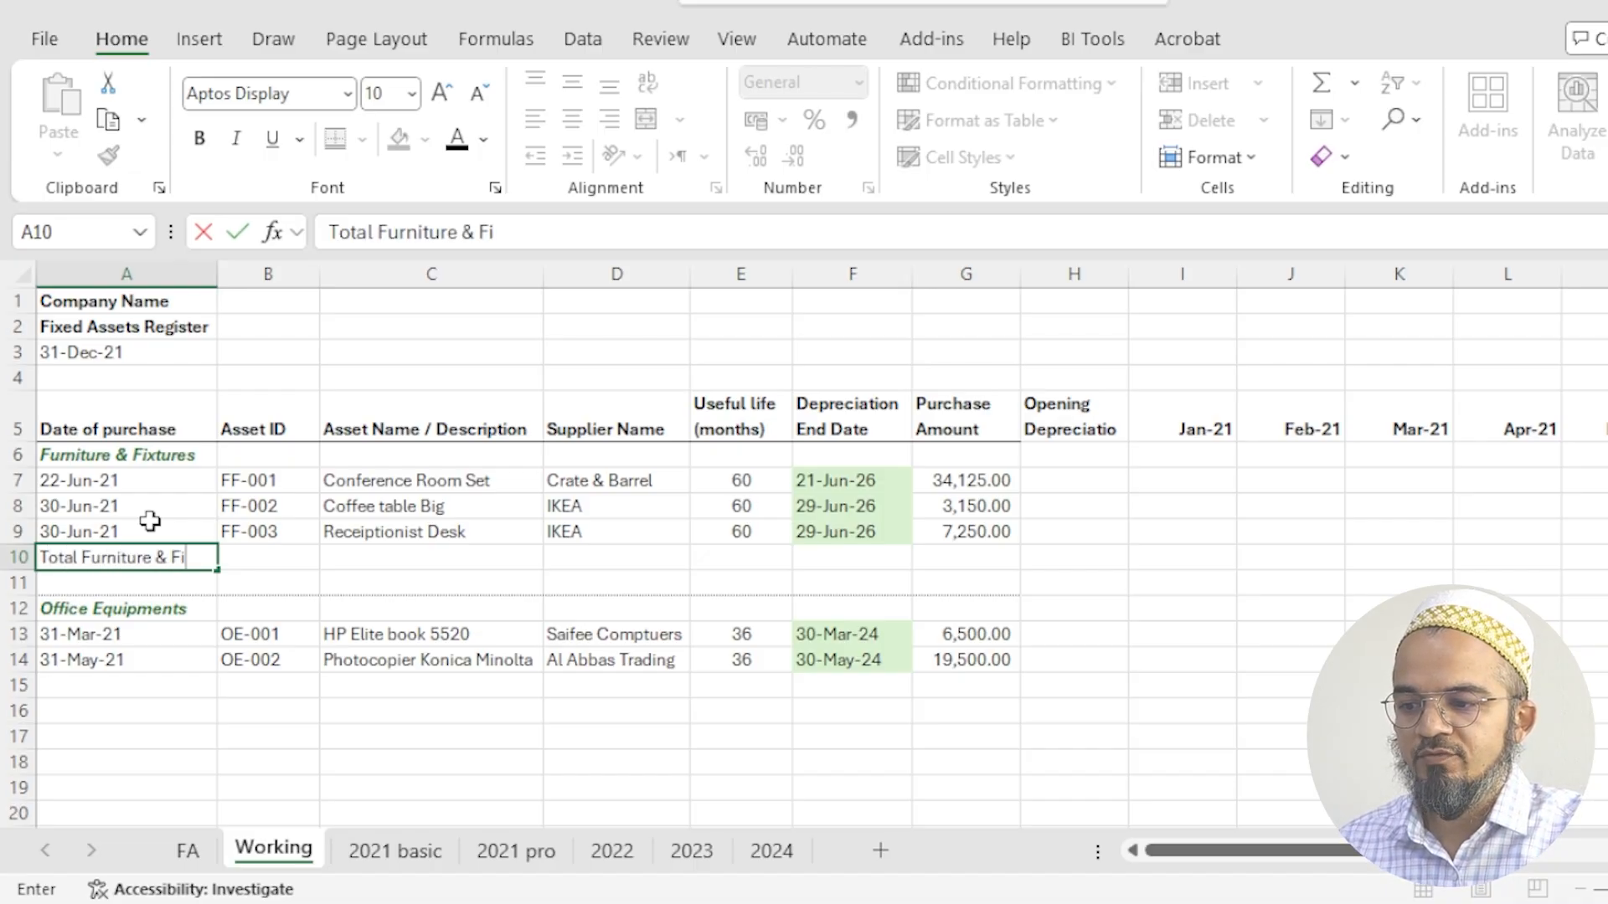
text(xtures)
key(Return)
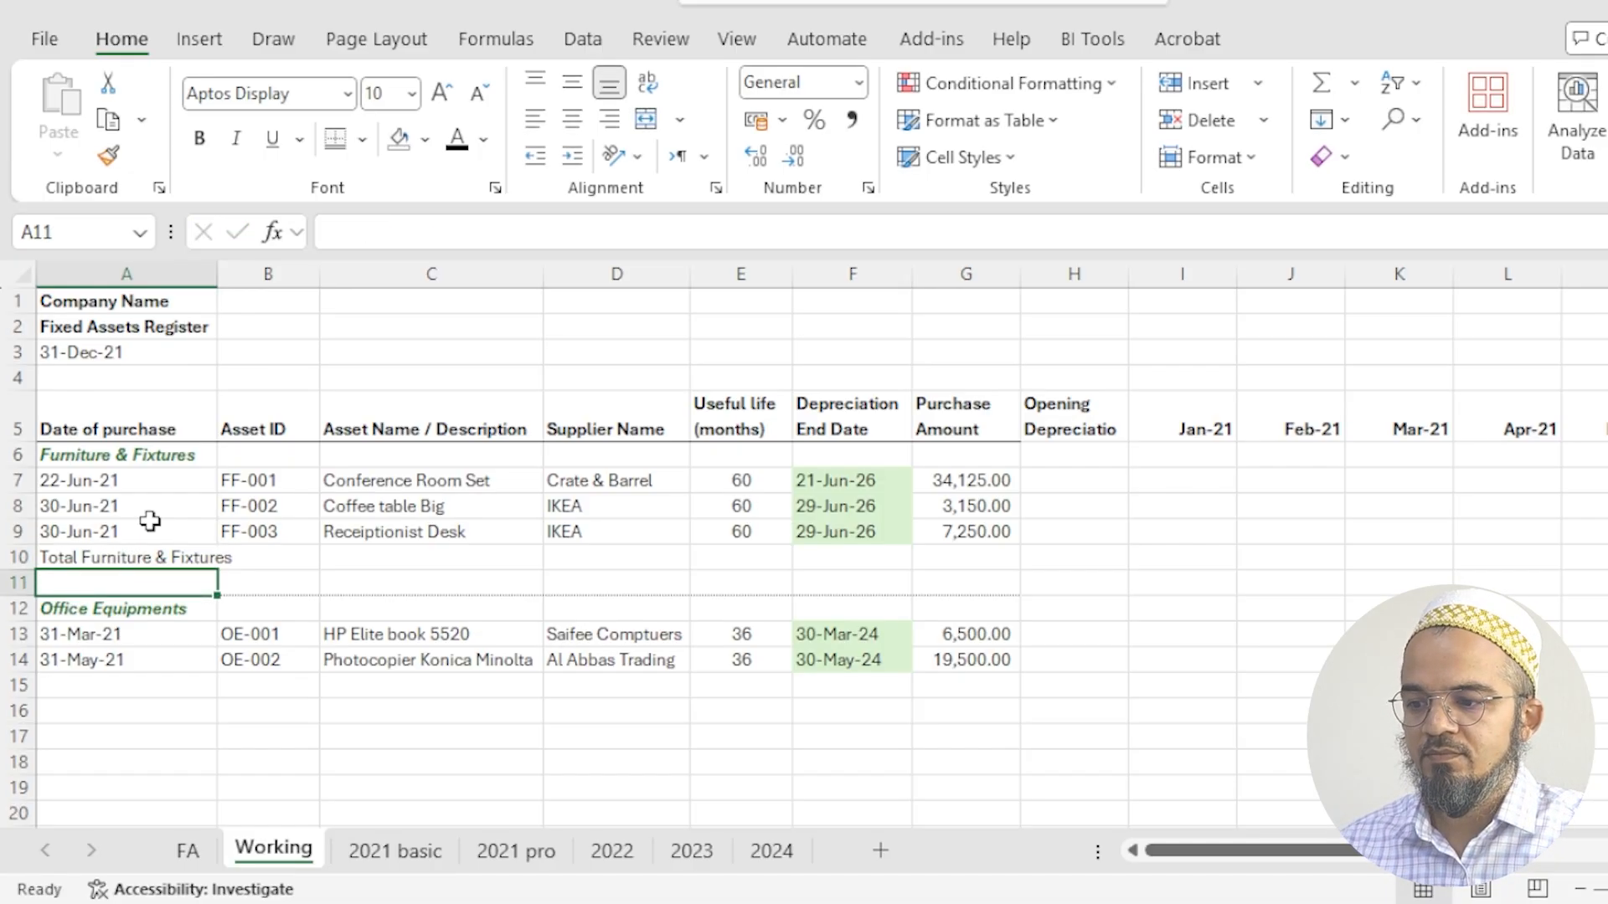
key(Up)
key(ctrl+b)
- Total the Furniture & Fixtures purchase amounts in G10 with =SUM(G7:G9), in bold
key(Right)
key(Right)
key(Right)
key(Right)
key(Right)
key(Right)
key(Right)
key(Right)
key(Left)
key(Left)
key(alt+equal)
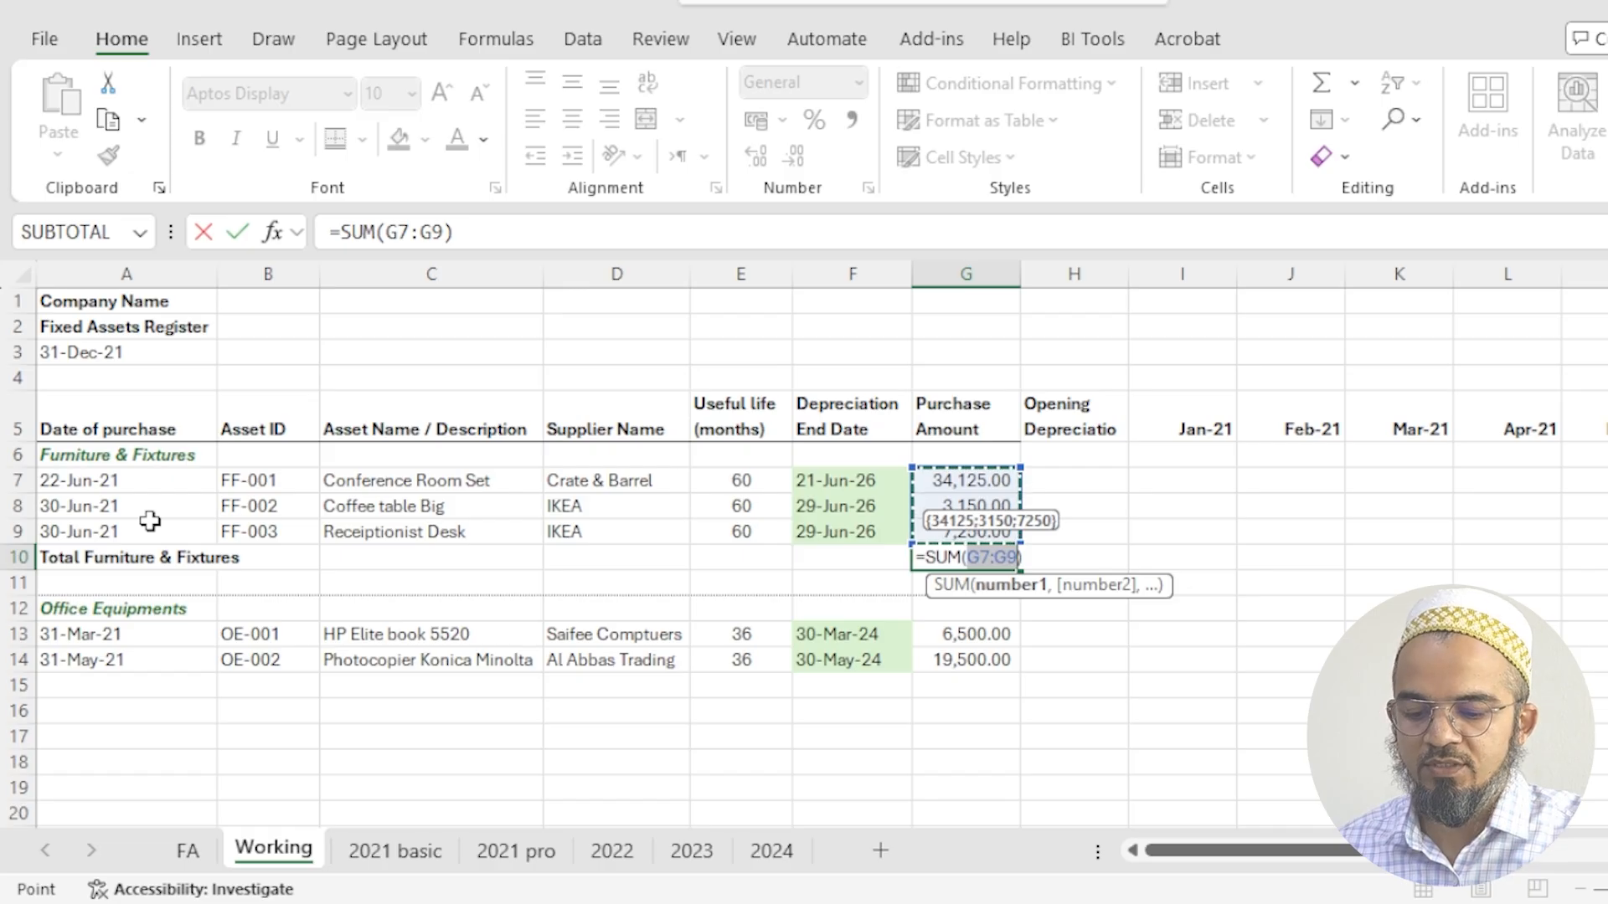
key(Return)
key(Up)
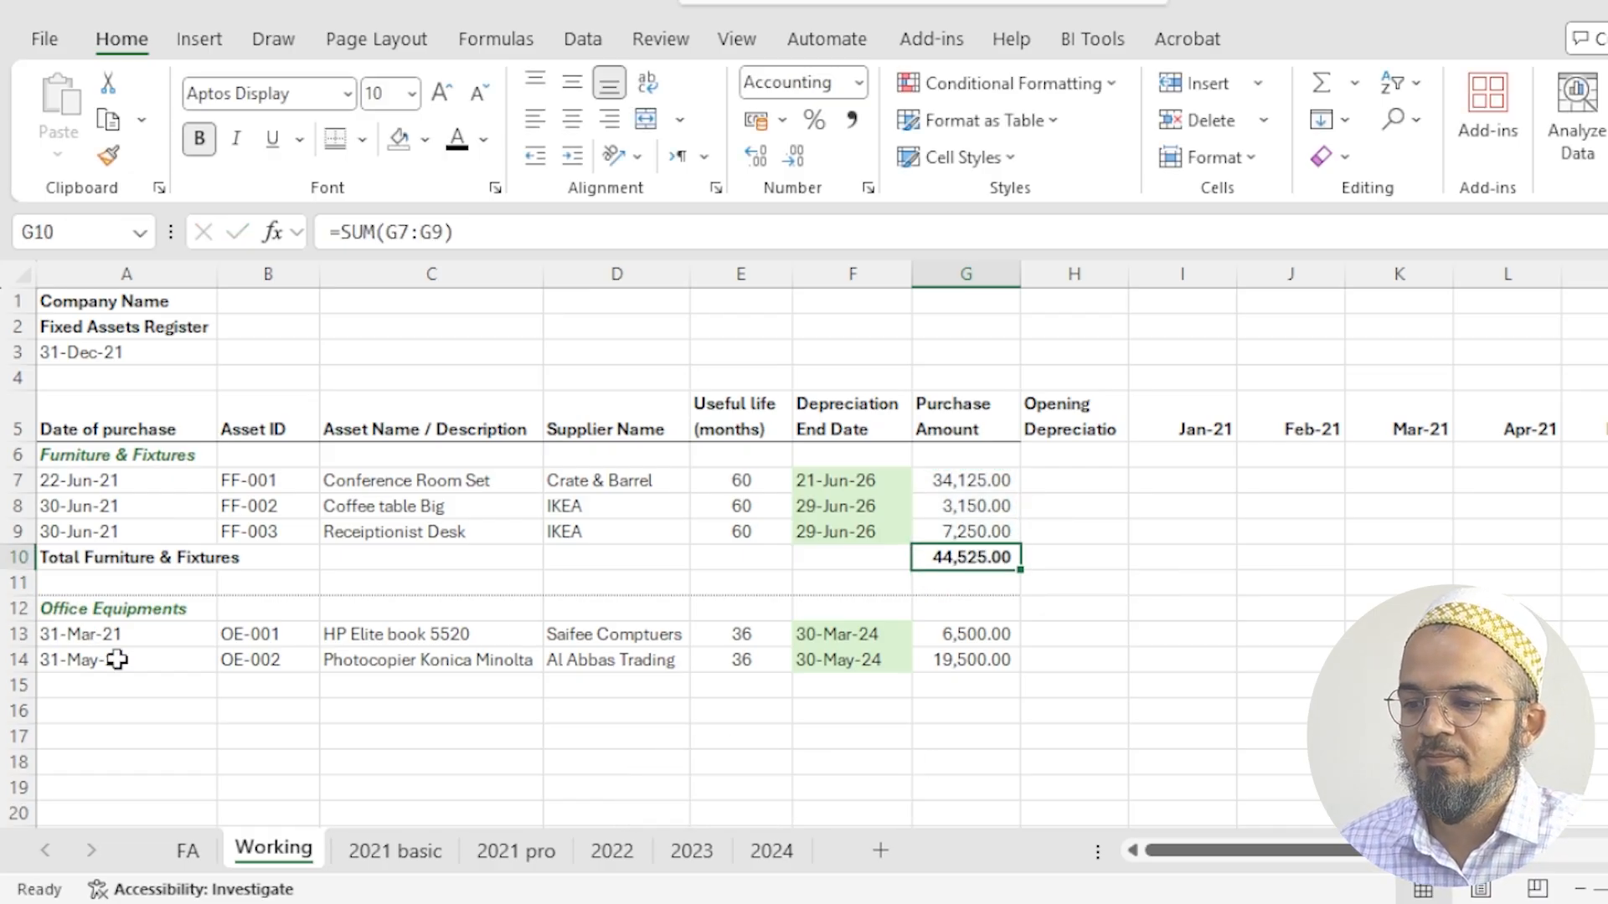
- Enter the bold label Total Office Equipments in A15
click(103, 689)
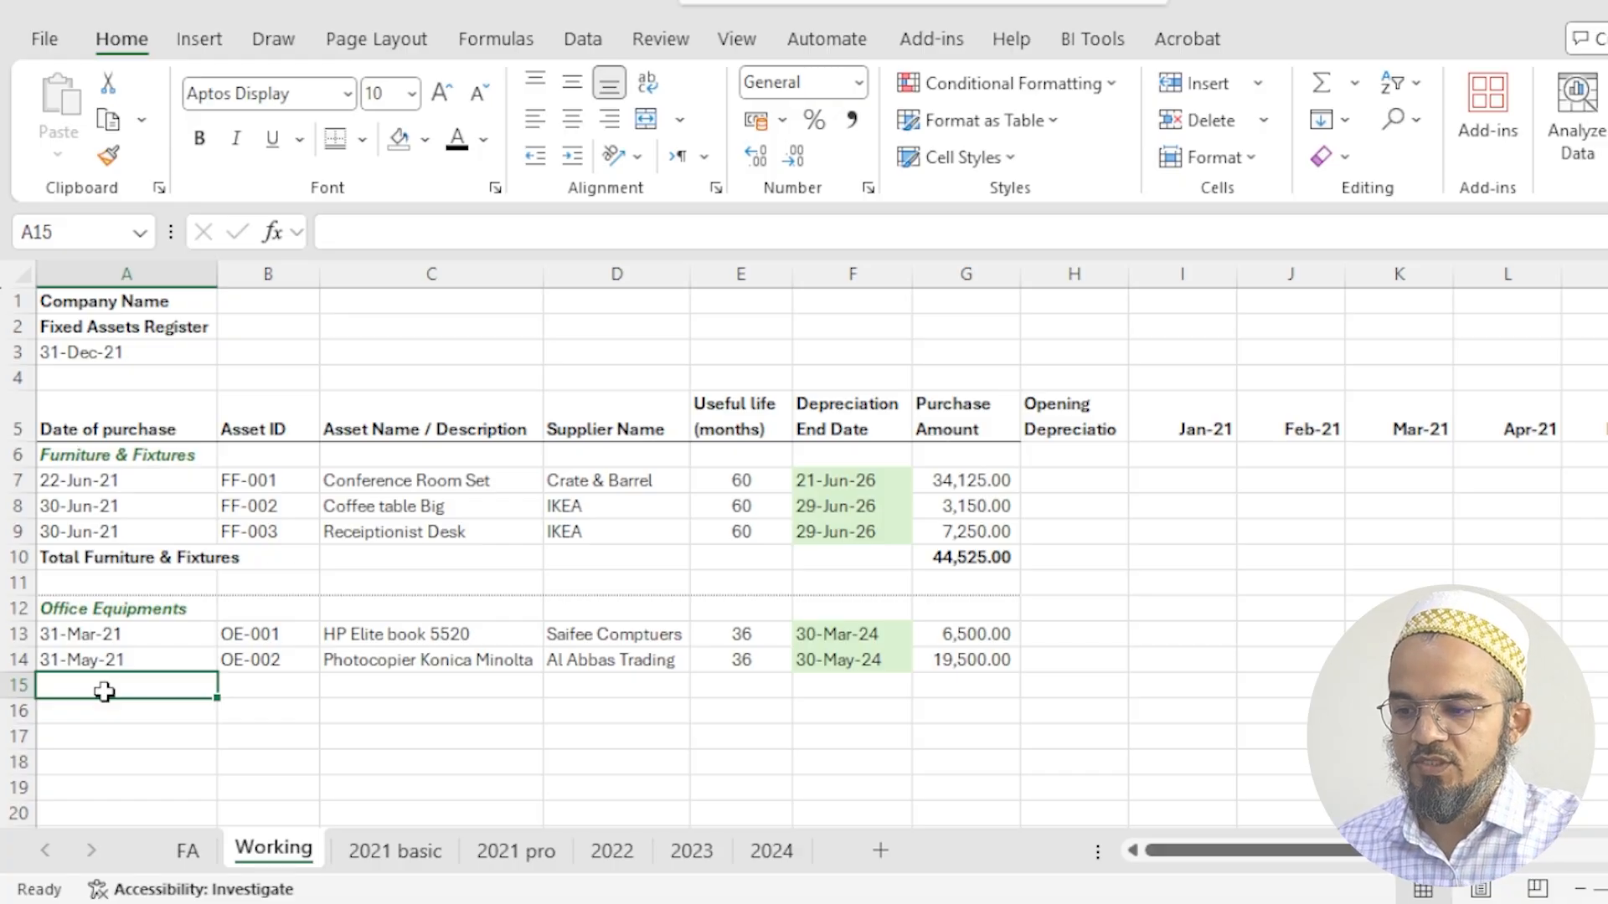
text(Total Office)
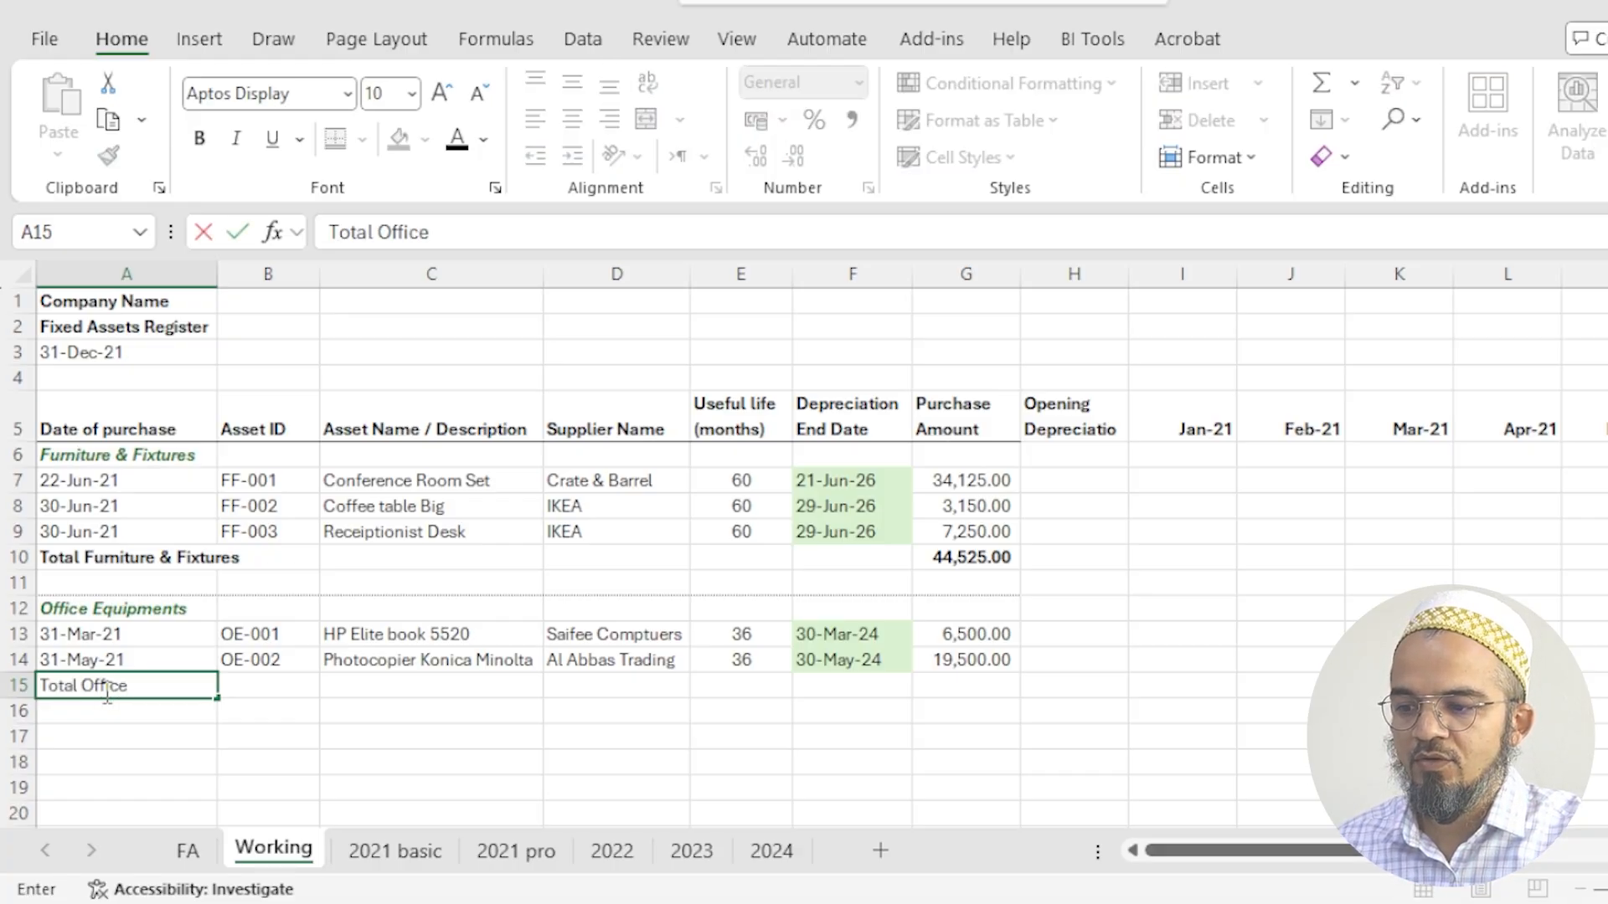
text( Equipments)
key(Tab)
click(104, 689)
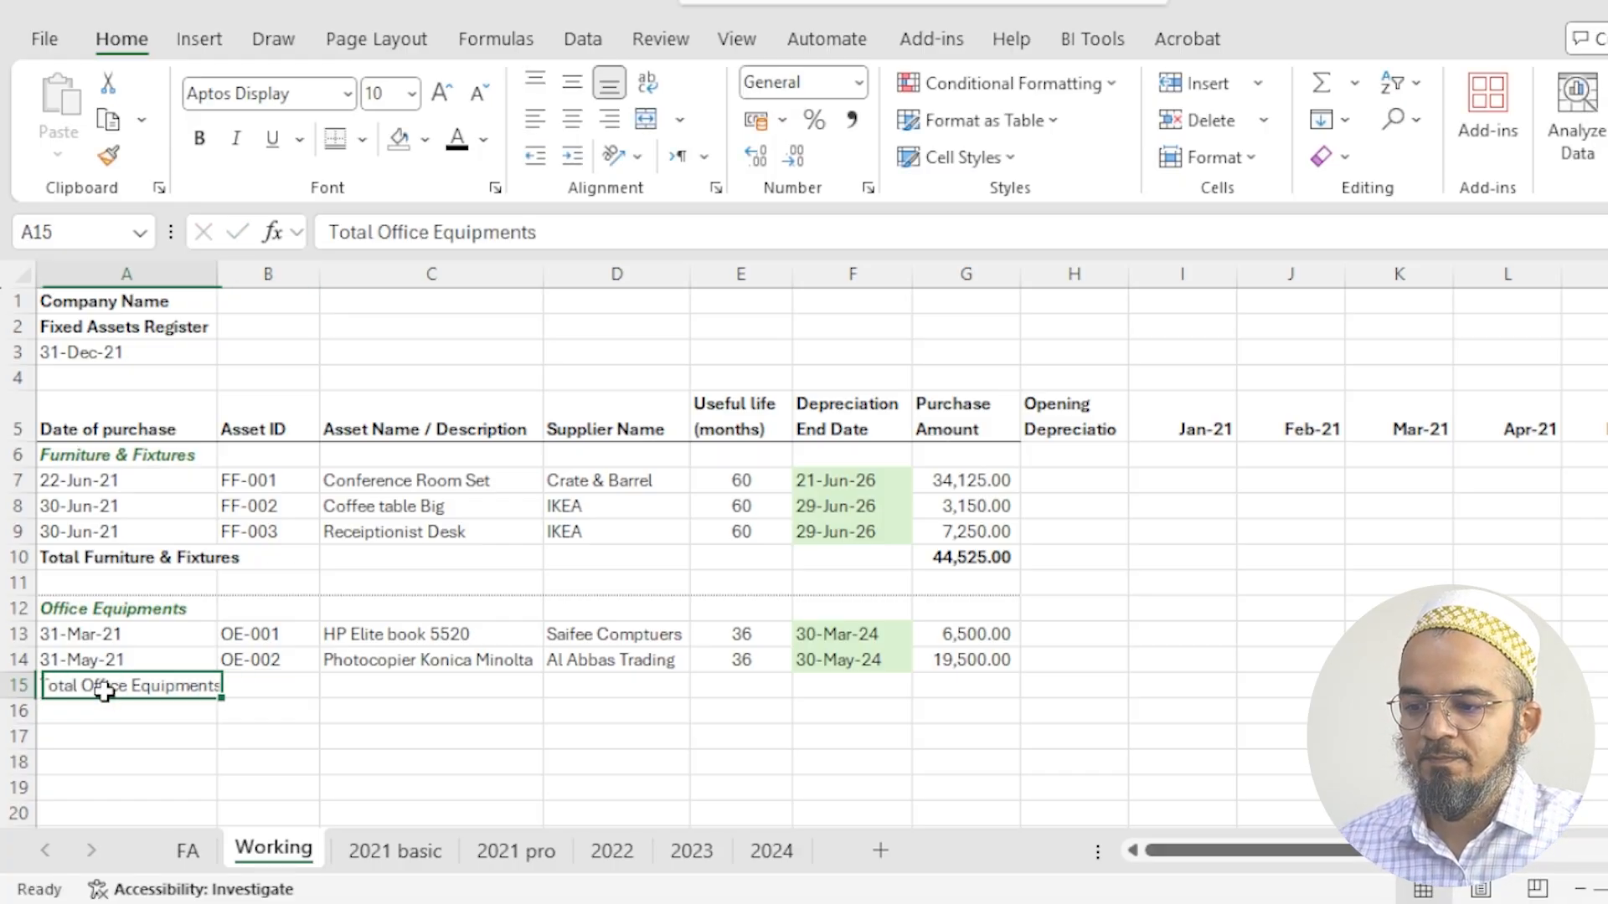
key(ctrl+b)
- Total the Office Equipments purchase amounts in G15 with =SUM(G13:G14) and make it bold
click(991, 693)
key(alt+equal)
key(ctrl+Return)
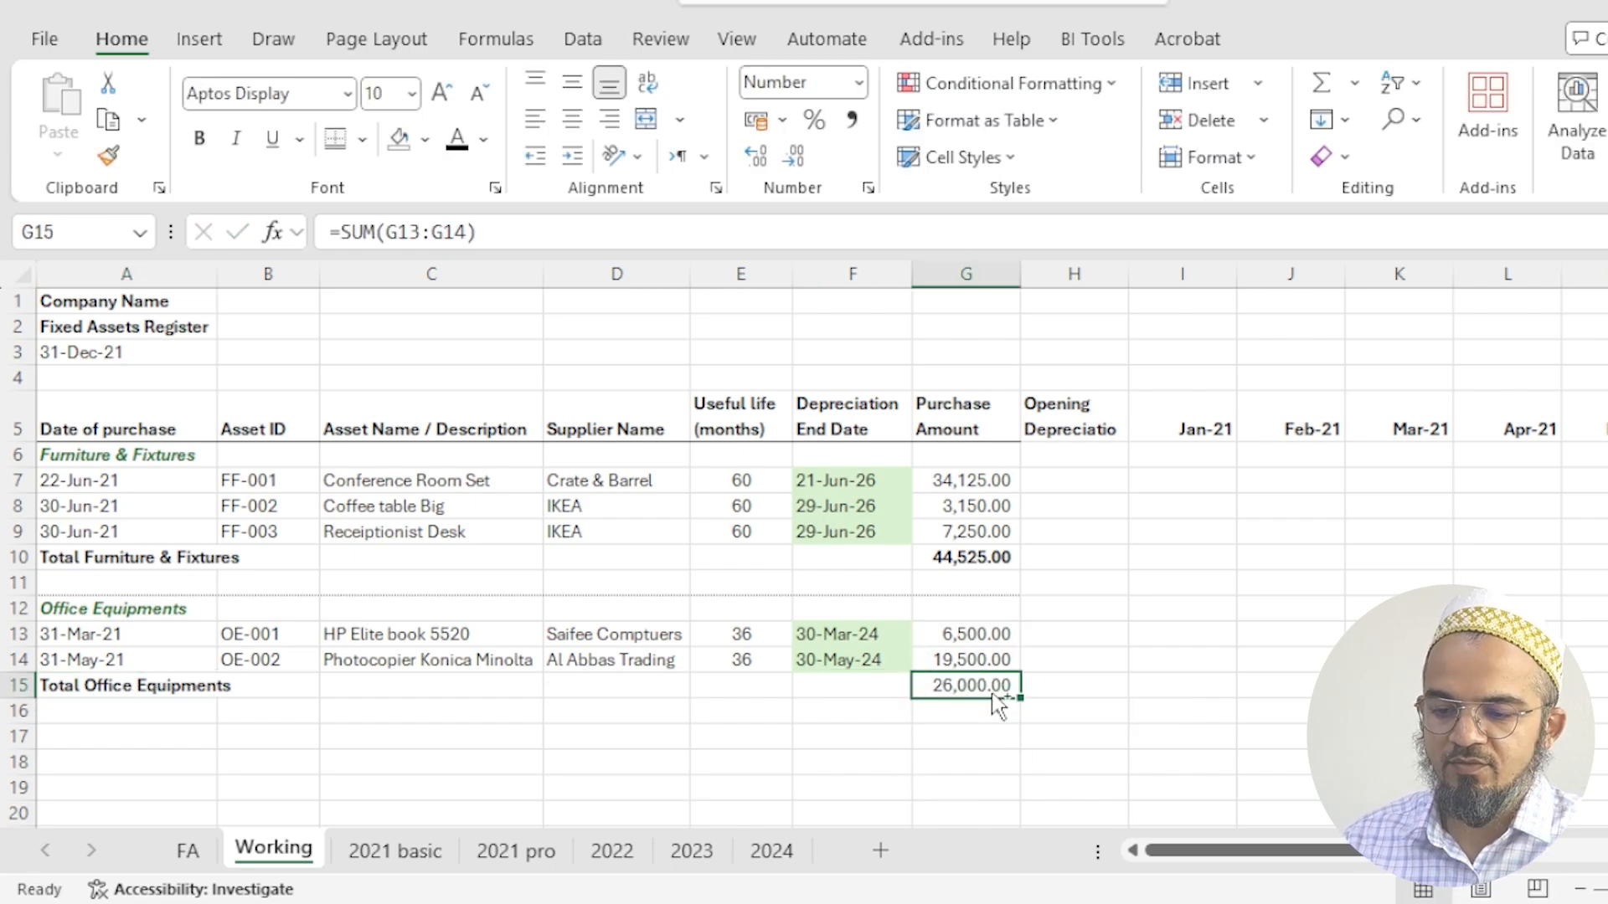
key(ctrl+b)
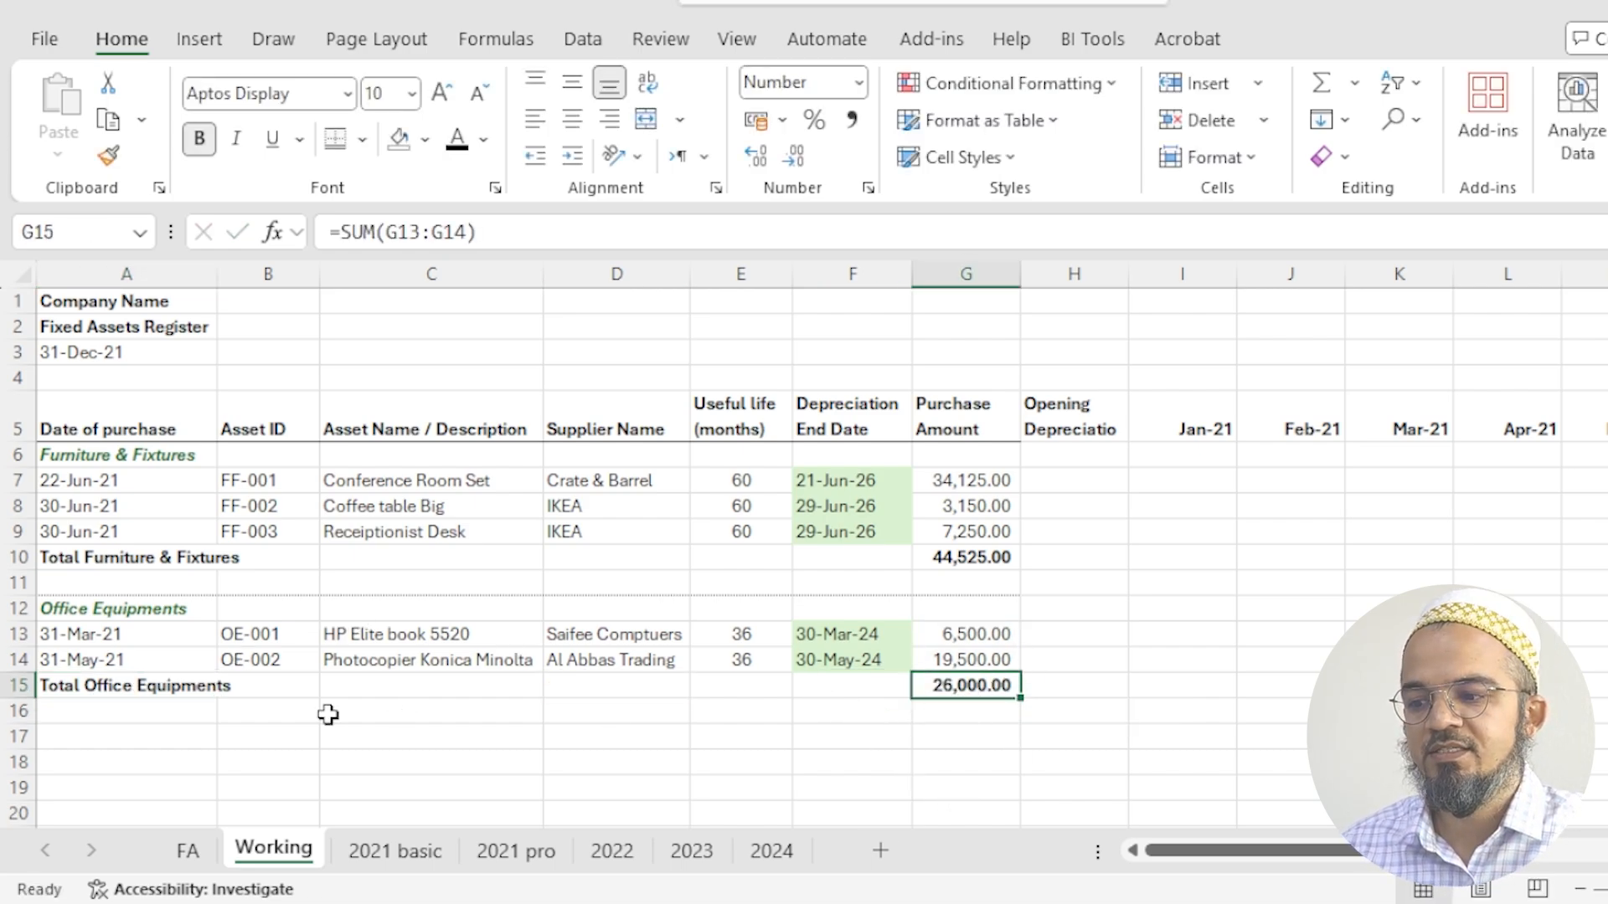
- Enter the bold label Grand Total in A17
click(211, 741)
text(Gran)
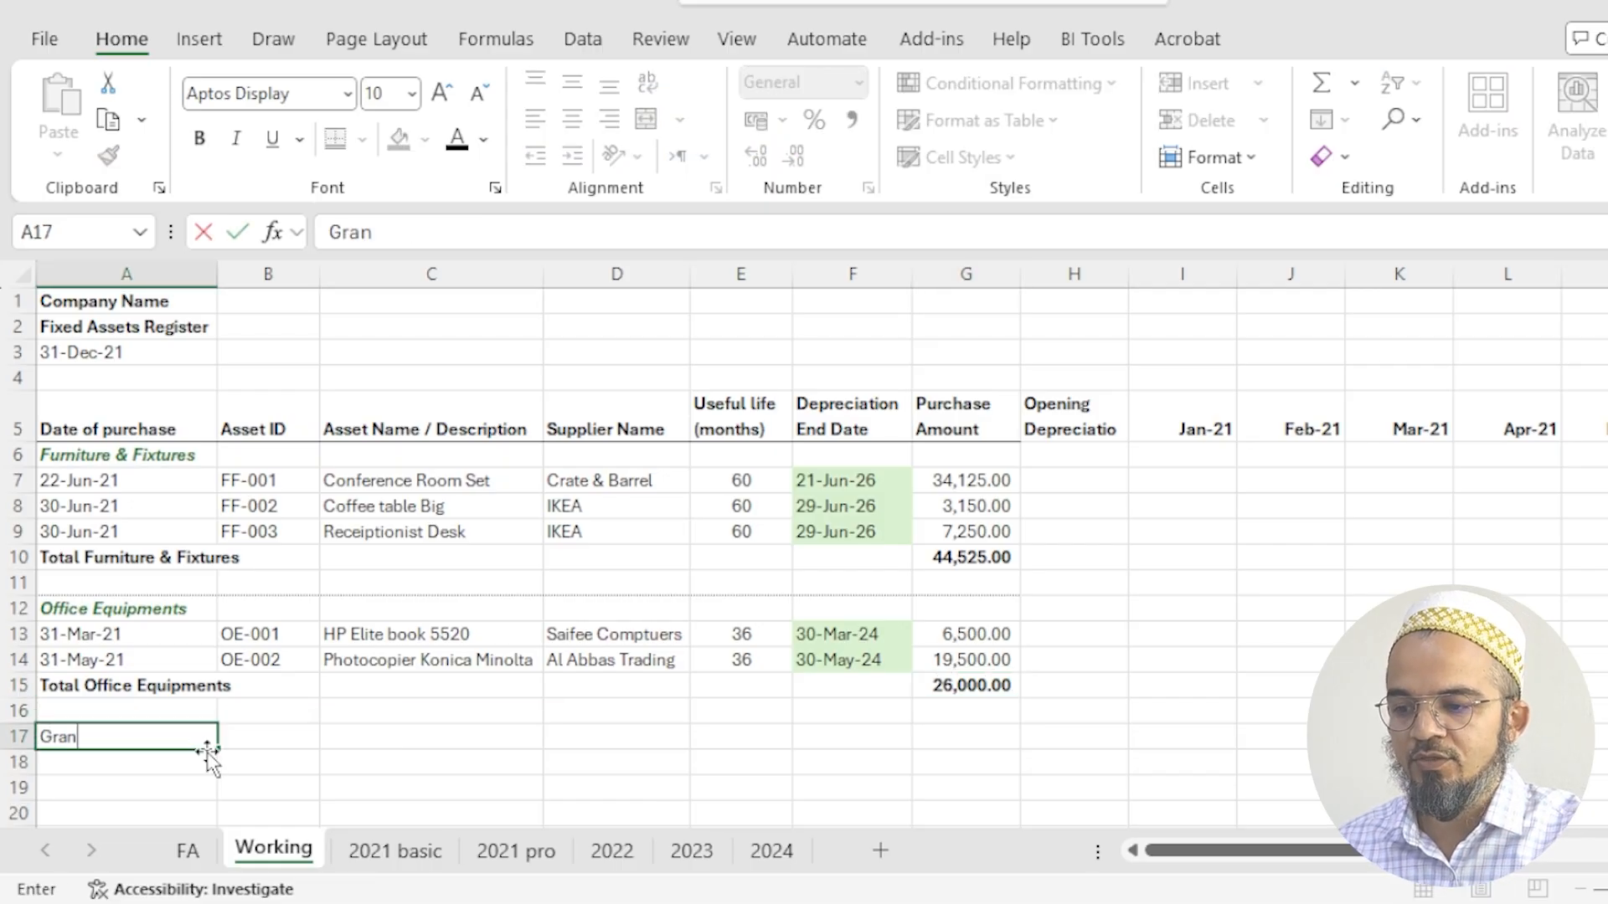
key(Return)
key(Up)
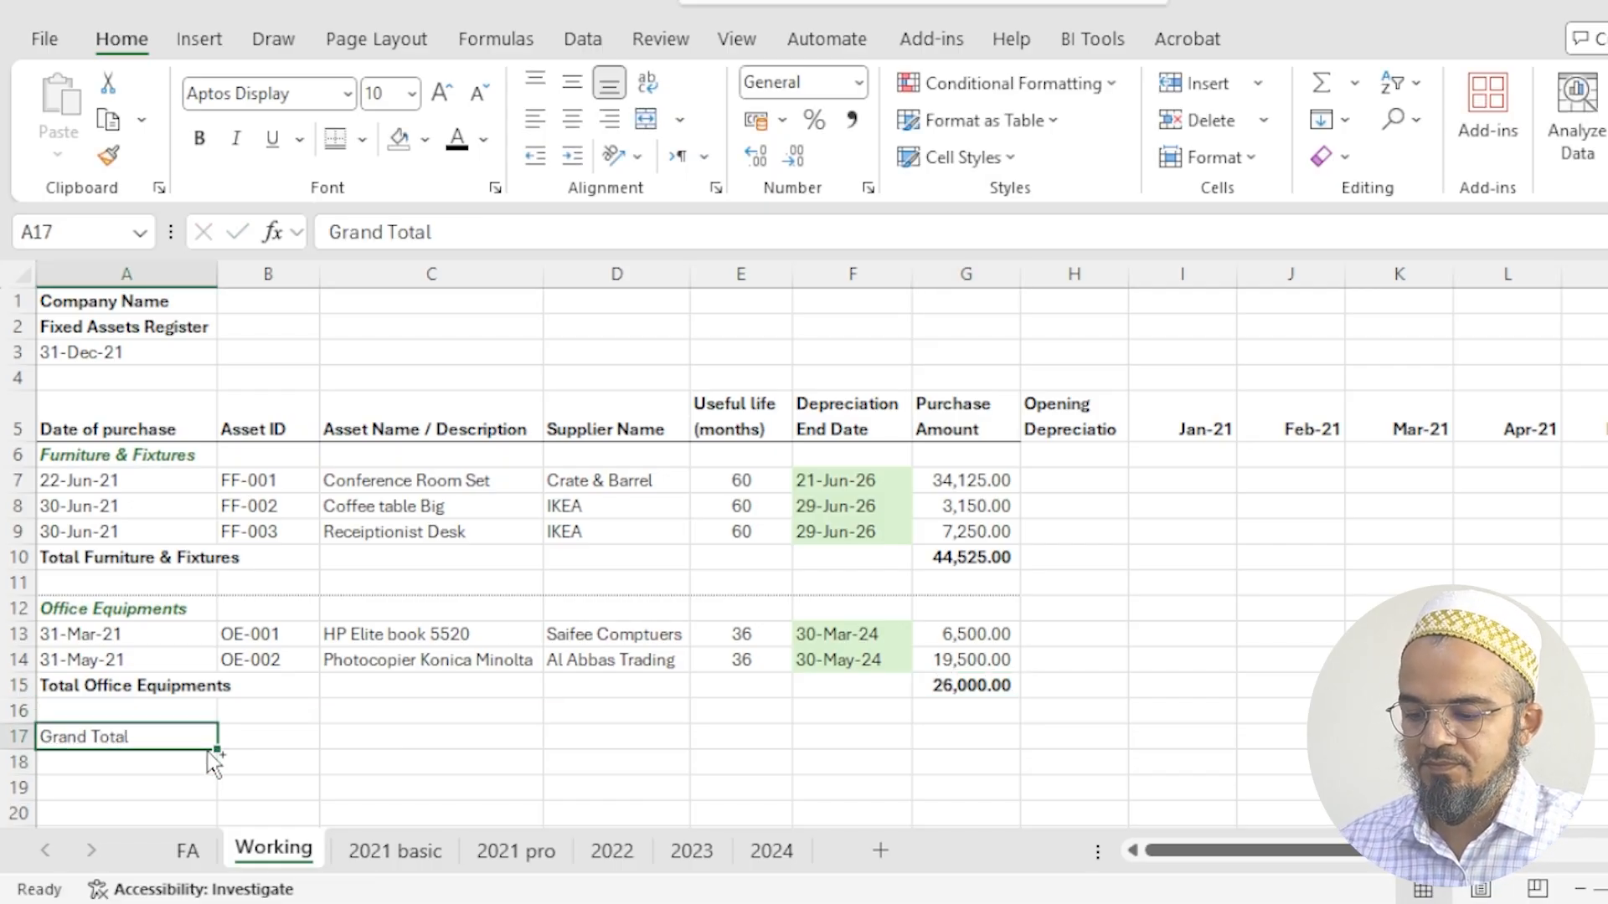
key(ctrl+b)
- Calculate the purchase amount grand total in G17 with =G10+G15 and make it bold
click(995, 737)
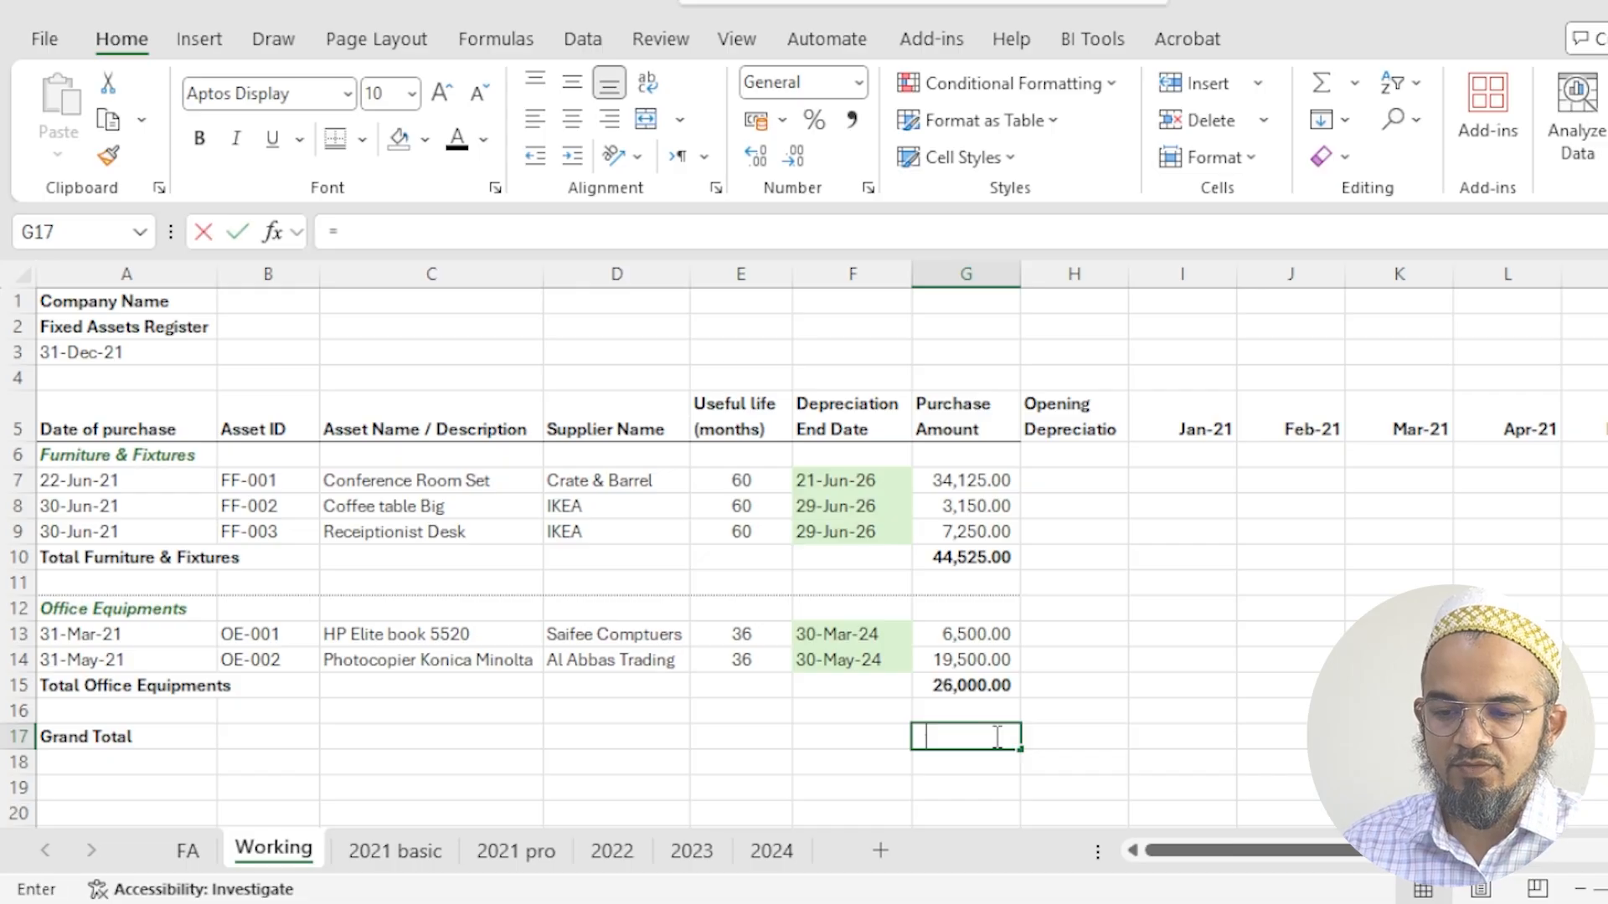
text(=)
click(946, 557)
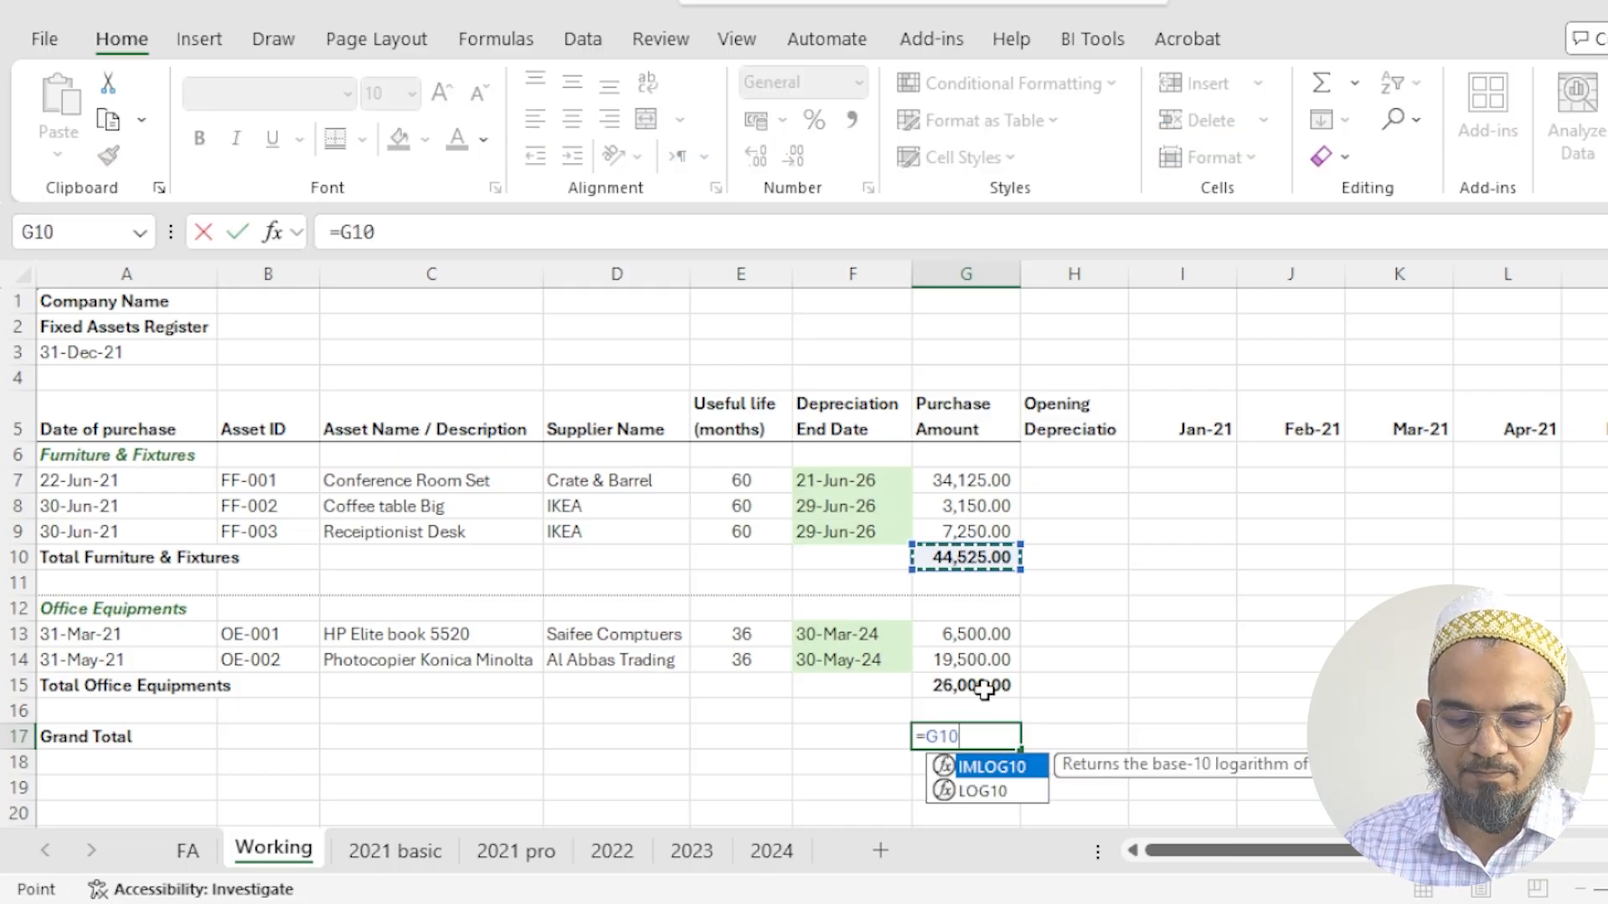
text(+)
click(984, 686)
key(Return)
click(975, 733)
key(ctrl+b)
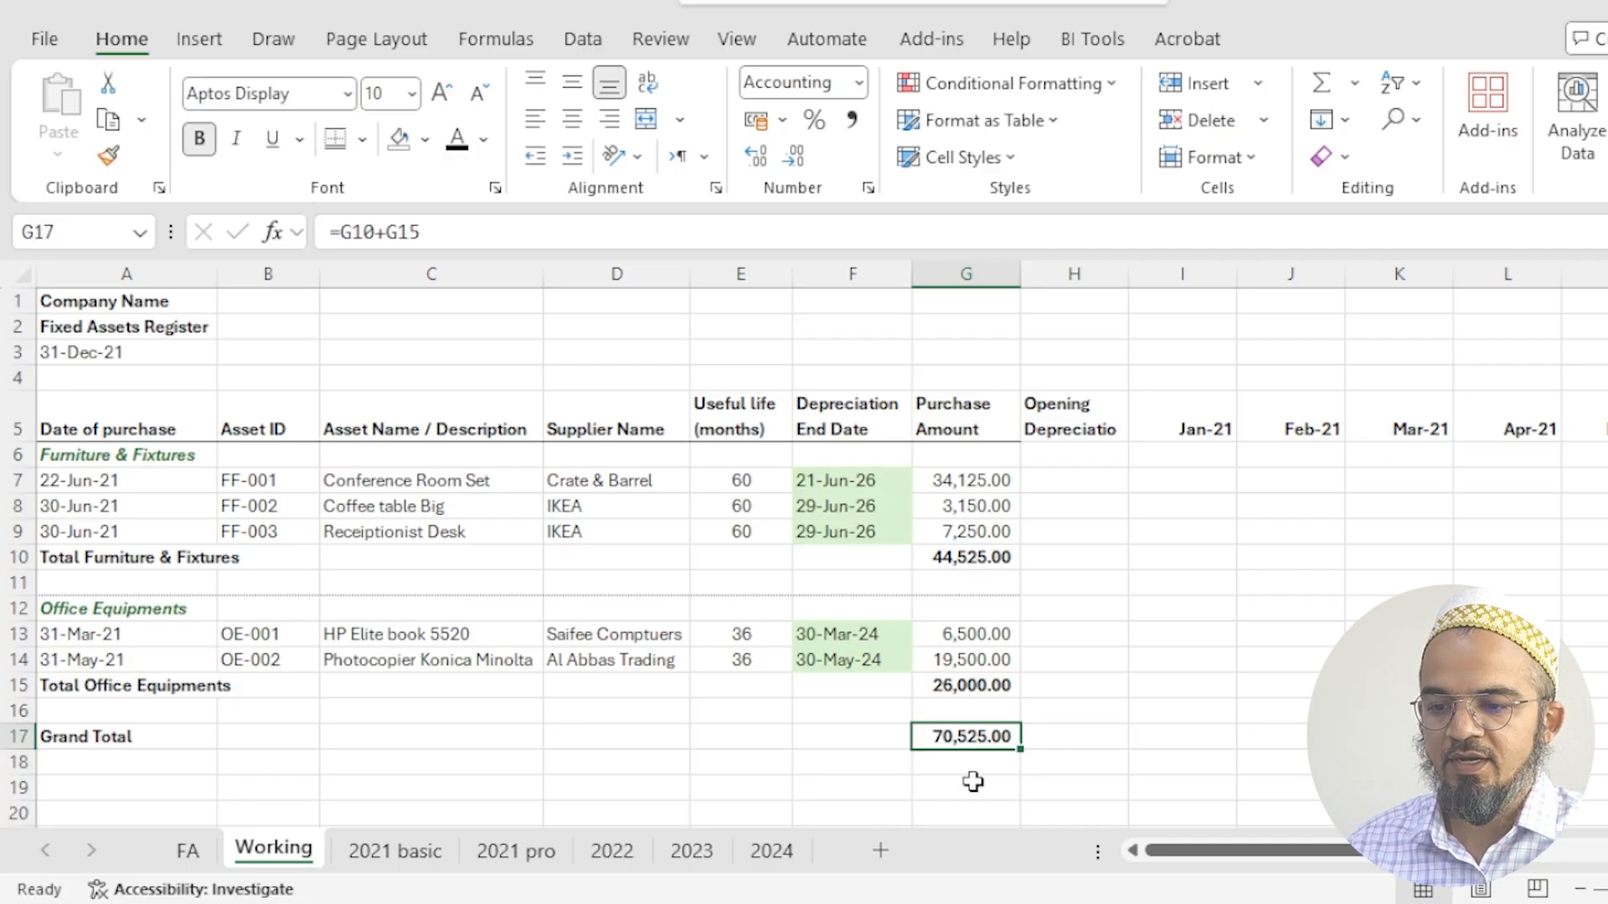
- Add a top border to the Total Furniture & Fixtures row, A10:W10, and copy its formatting onto the Total Office Equipments row 15
click(20, 559)
drag(67, 557, 1601, 586)
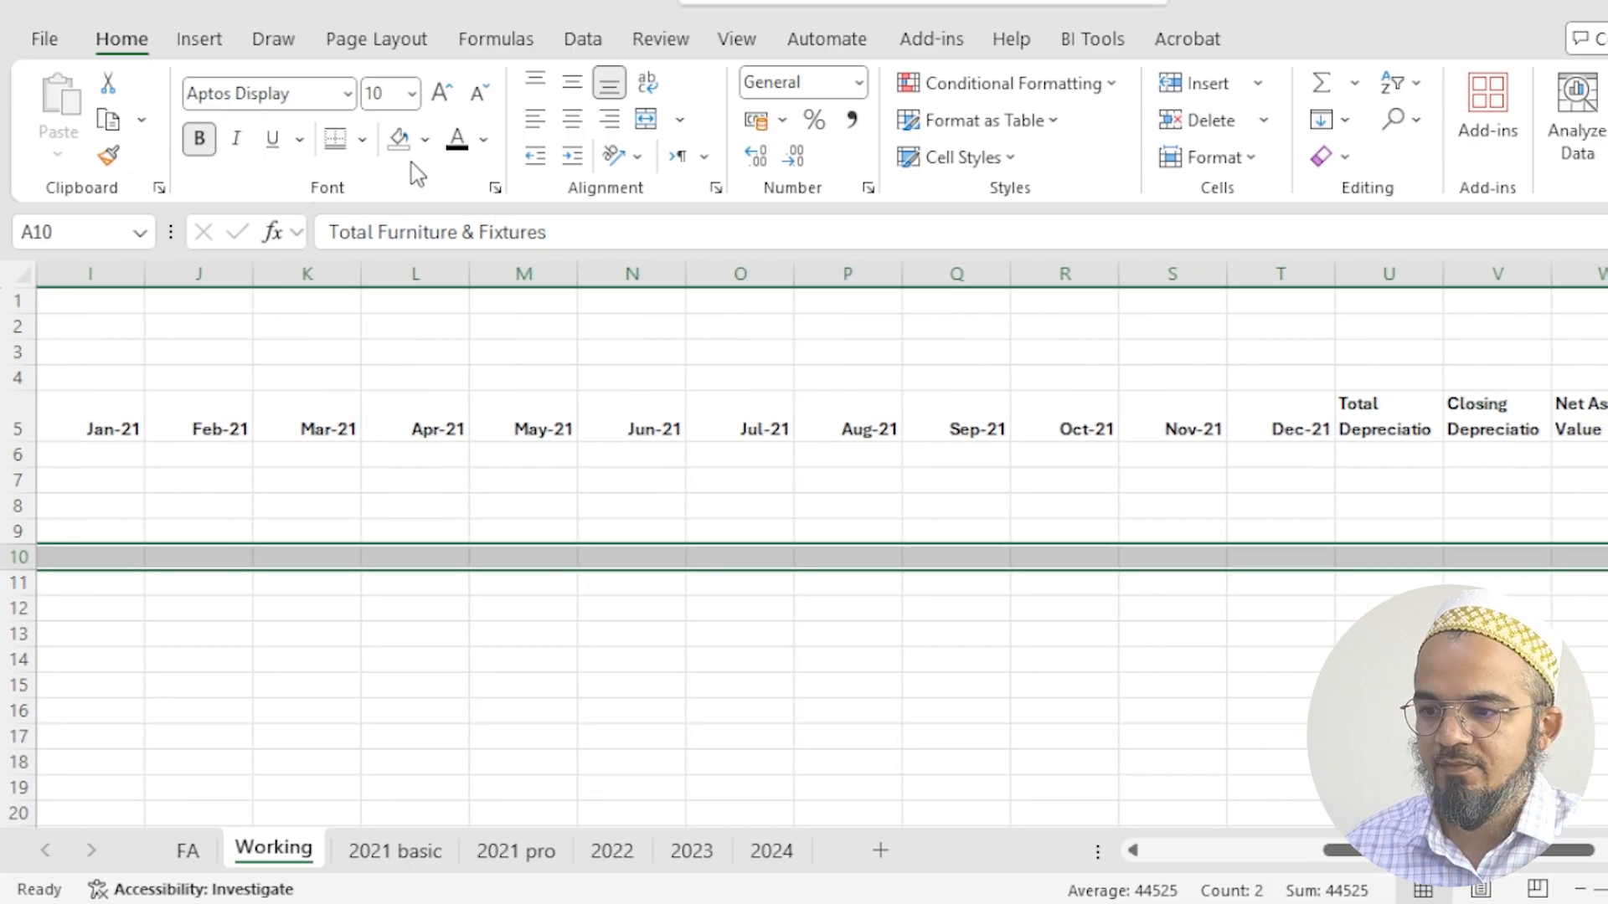
click(362, 139)
click(401, 257)
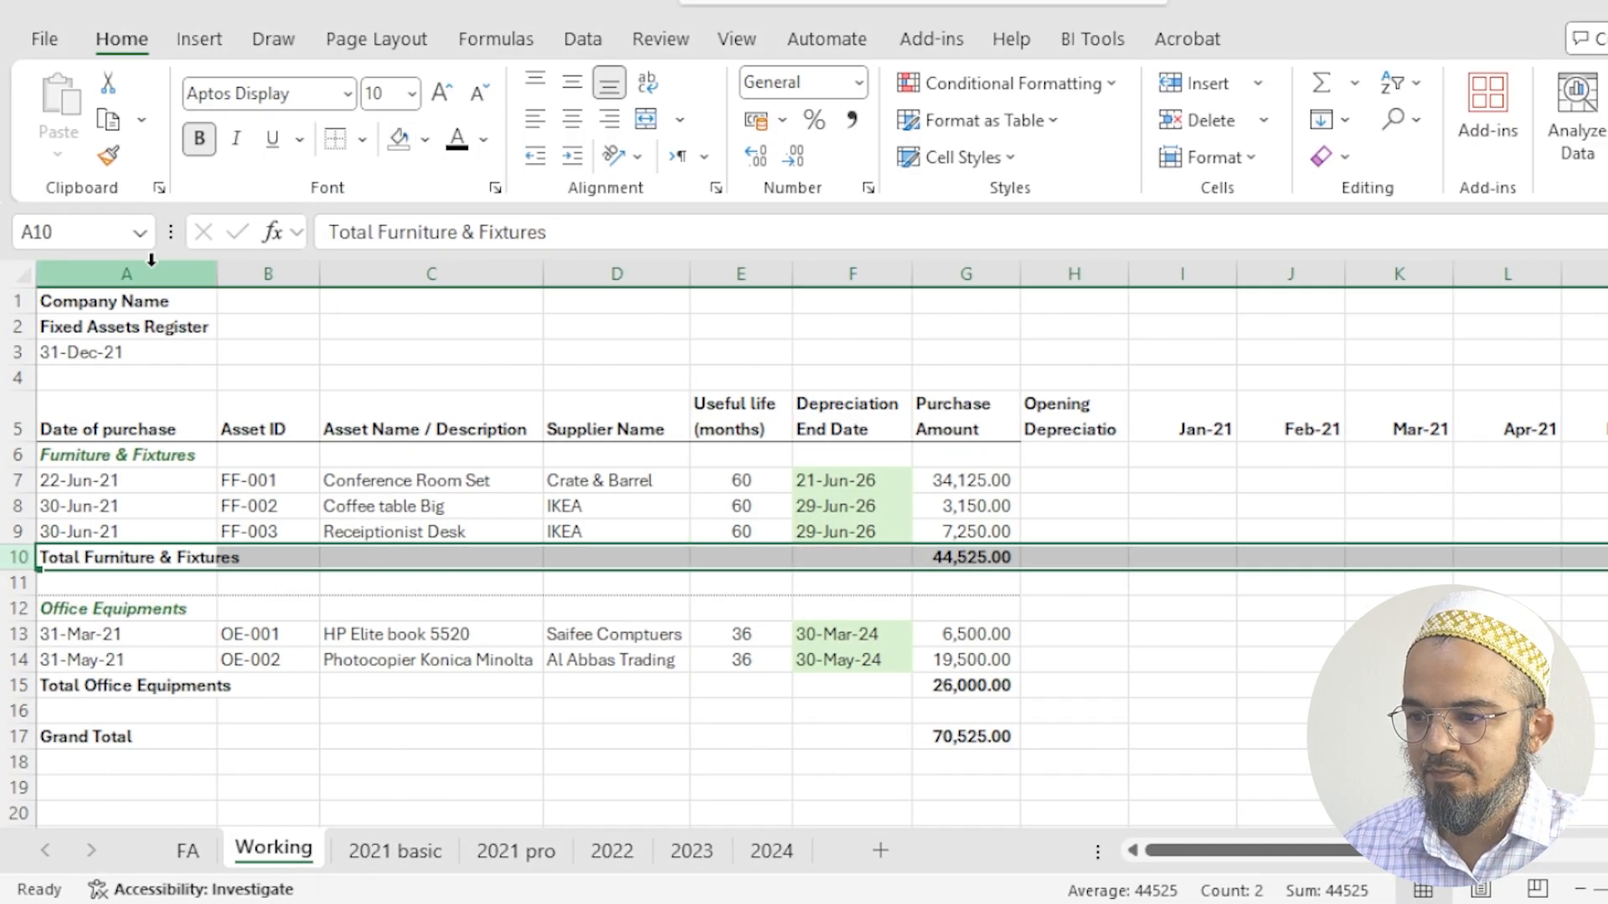
click(111, 159)
click(18, 685)
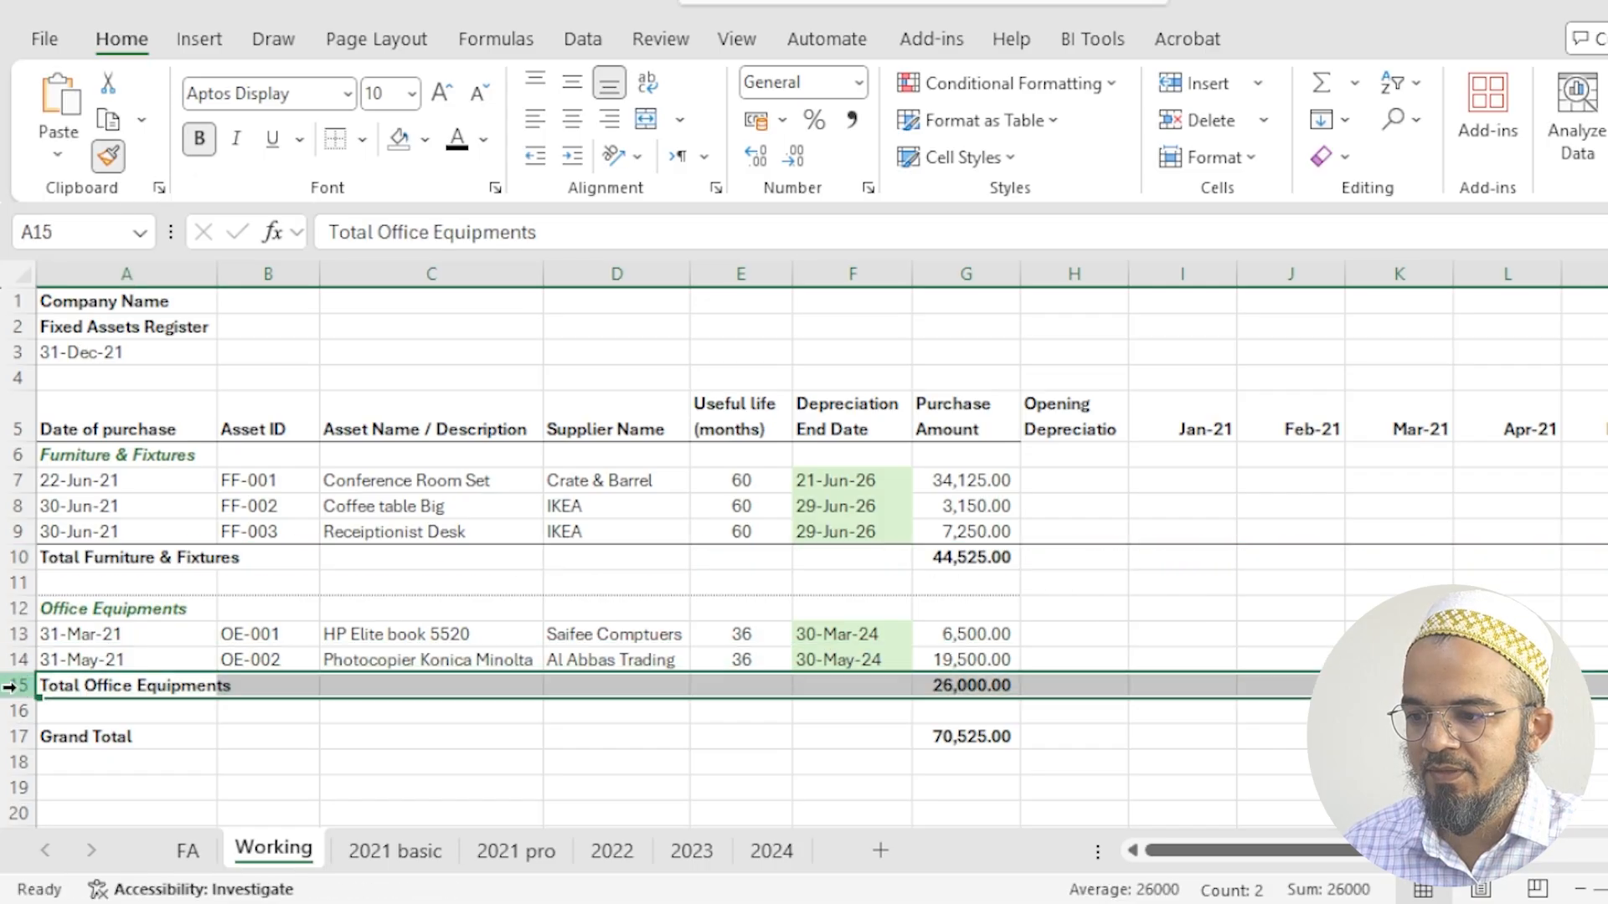
- Apply a top and double bottom border to the Grand Total row, A17:W17
drag(53, 743, 1120, 743)
click(362, 139)
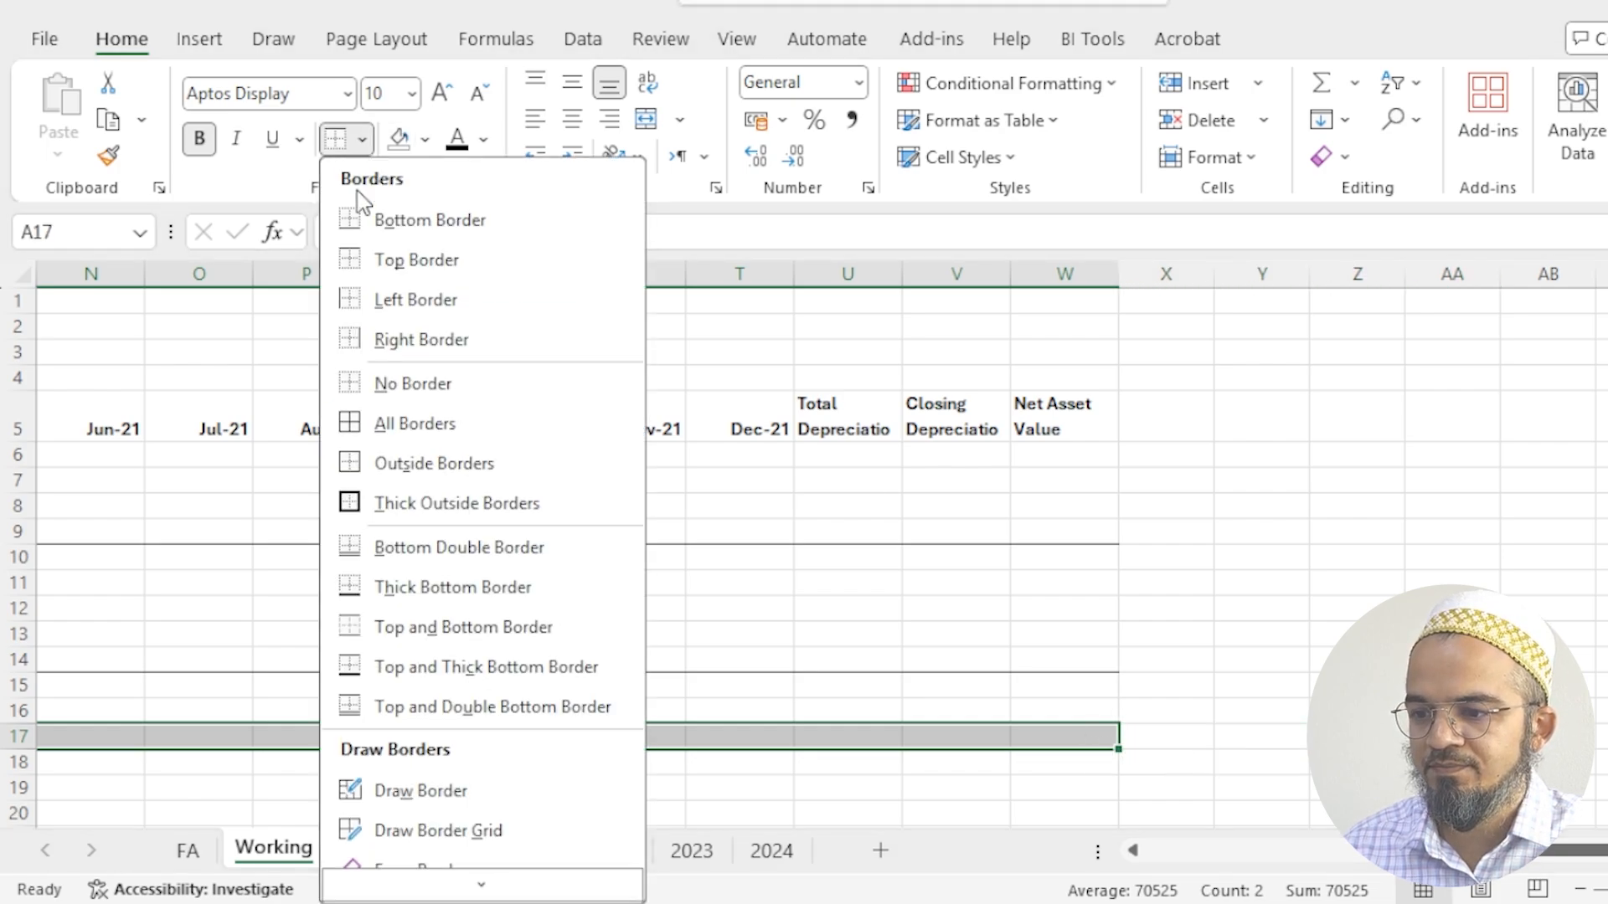
click(422, 709)
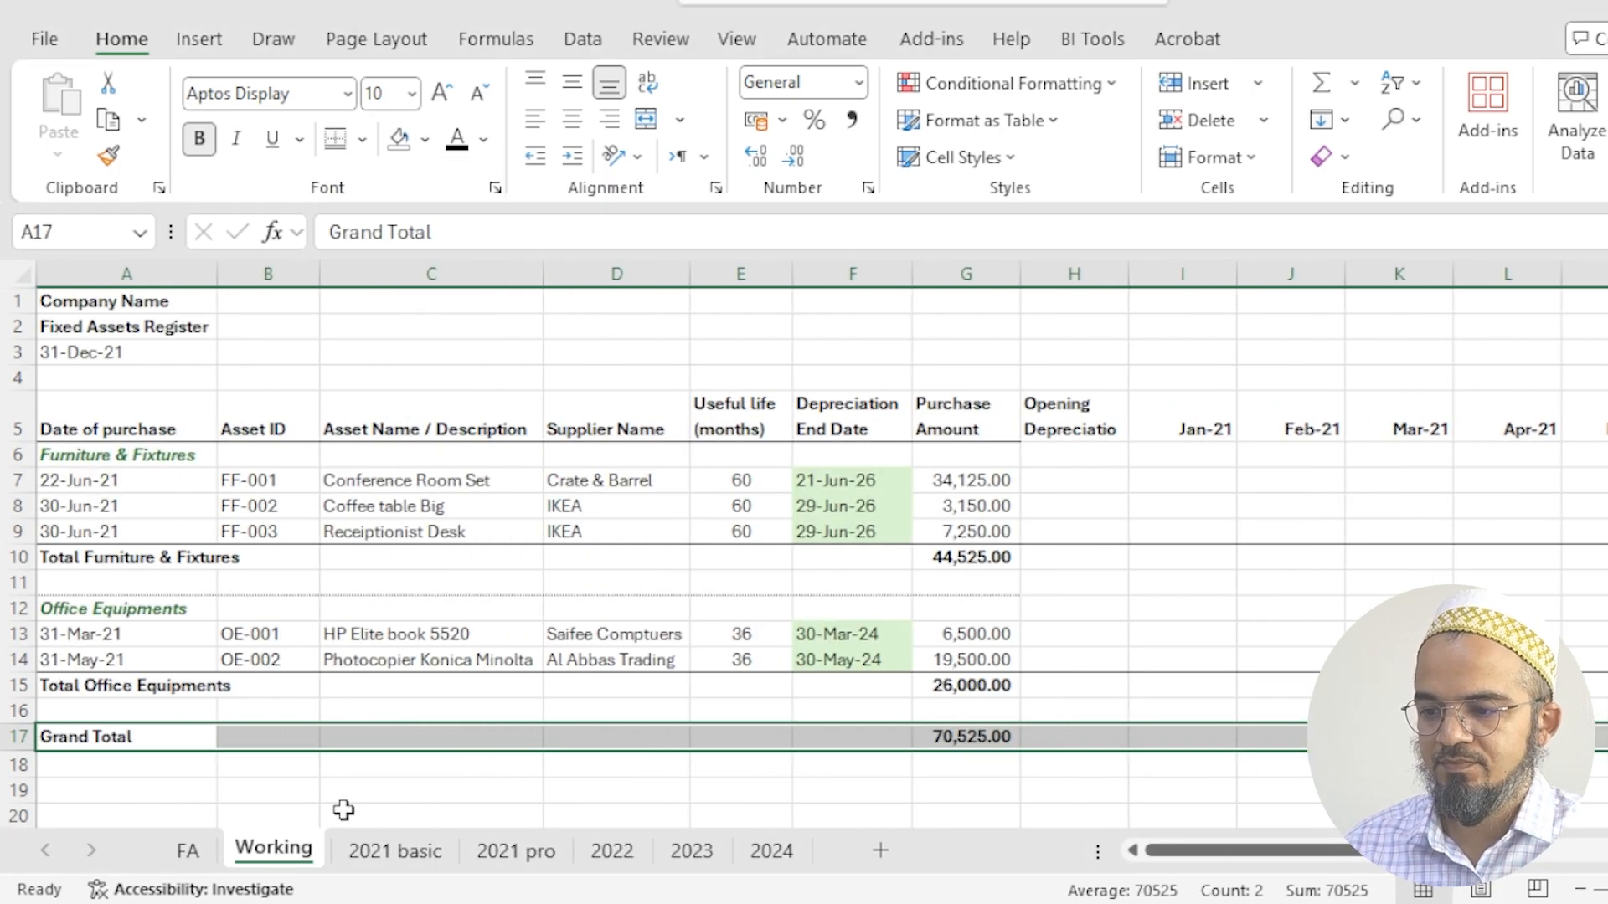
- Widen column H so the full Opening Depreciation heading fits
click(289, 791)
click(1075, 480)
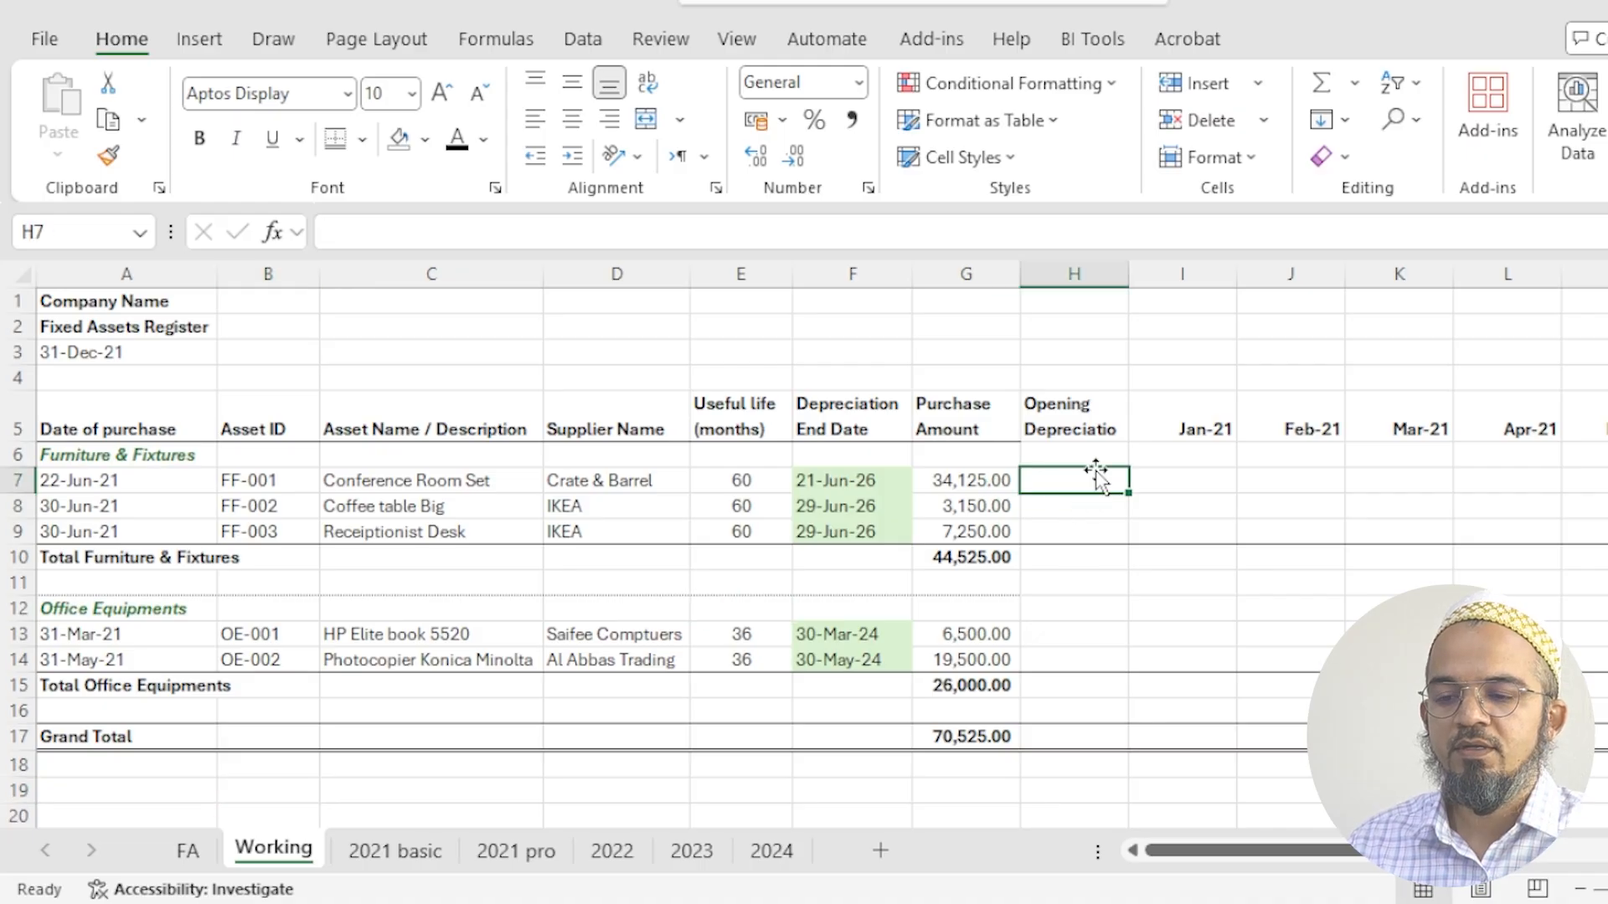
drag(1130, 280, 1138, 280)
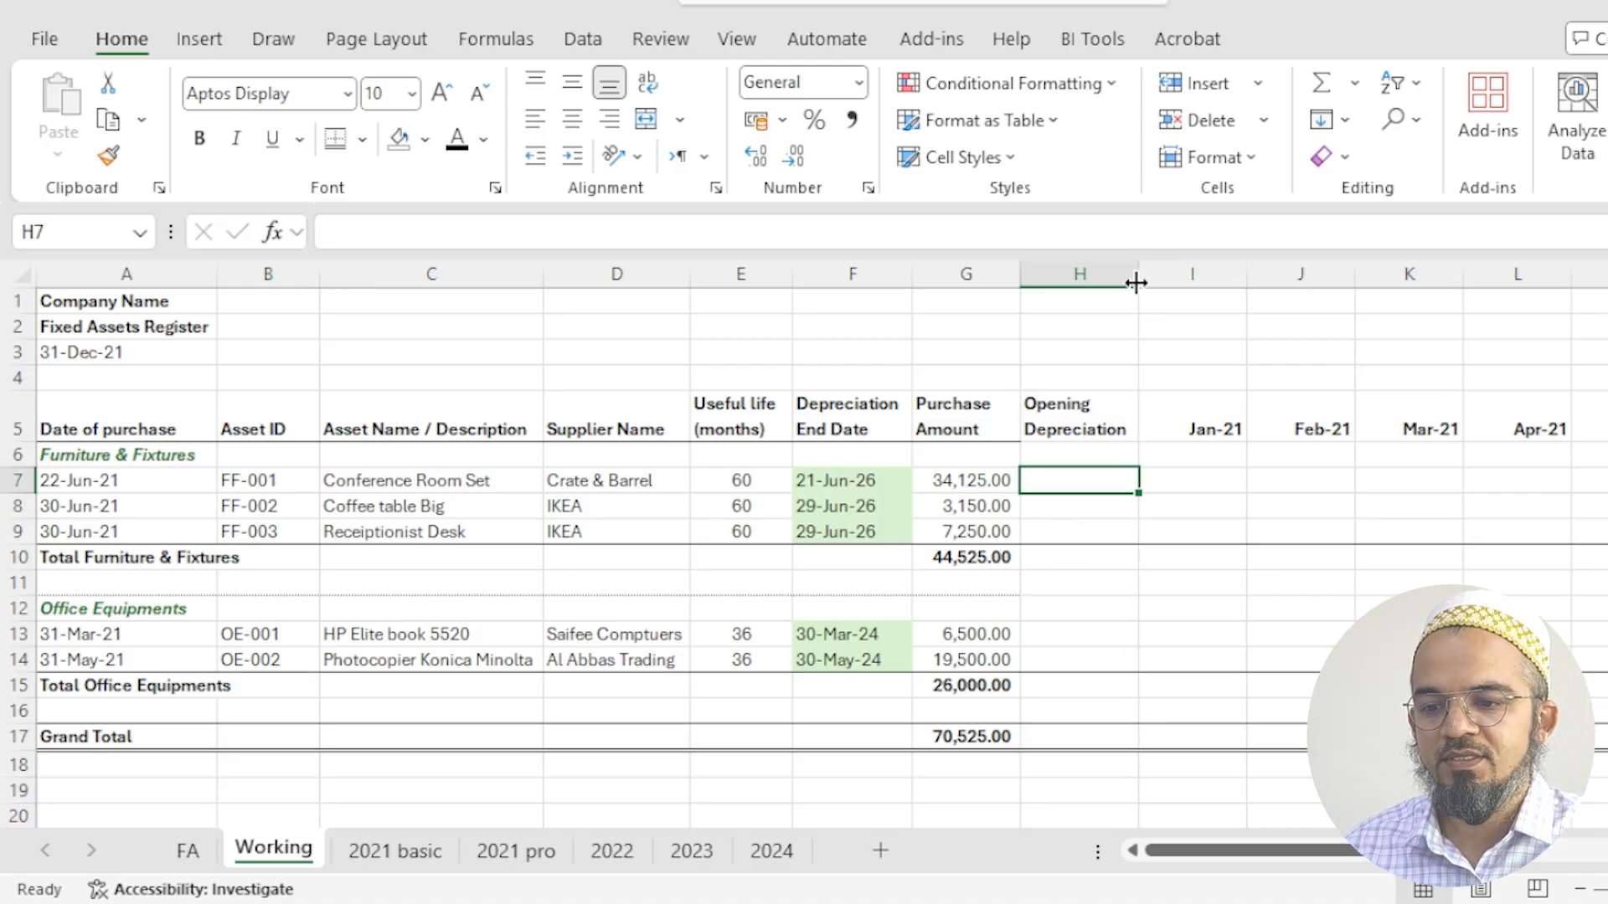
- Enter an opening depreciation of 0 for the three furniture assets in H7:H9 and total them in H10
drag(160, 479, 145, 536)
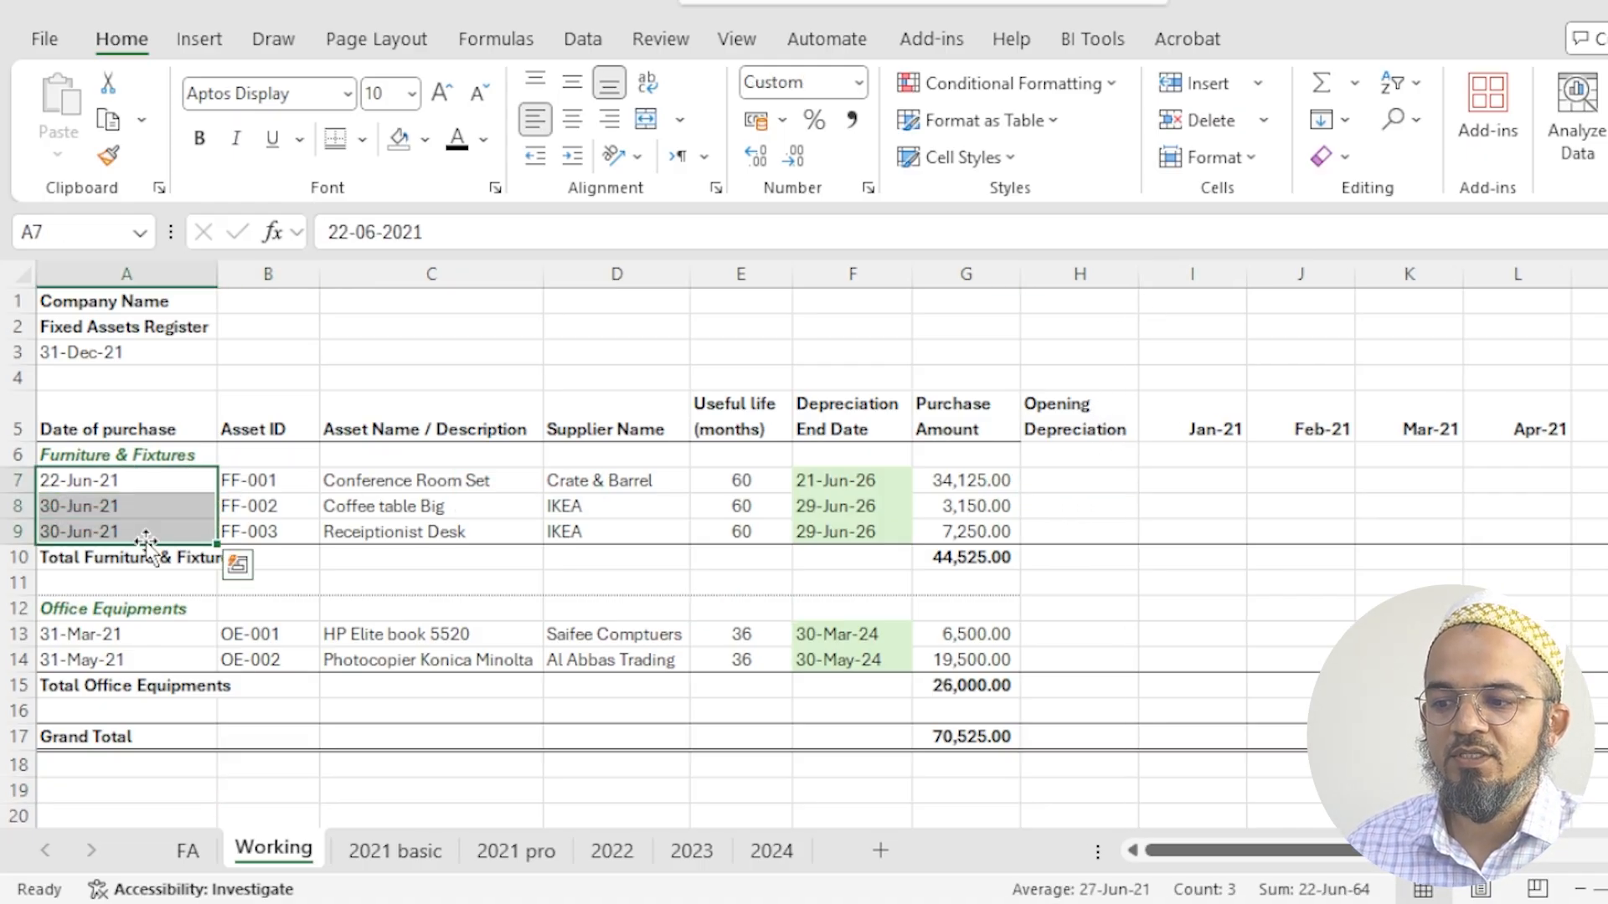
click(1084, 481)
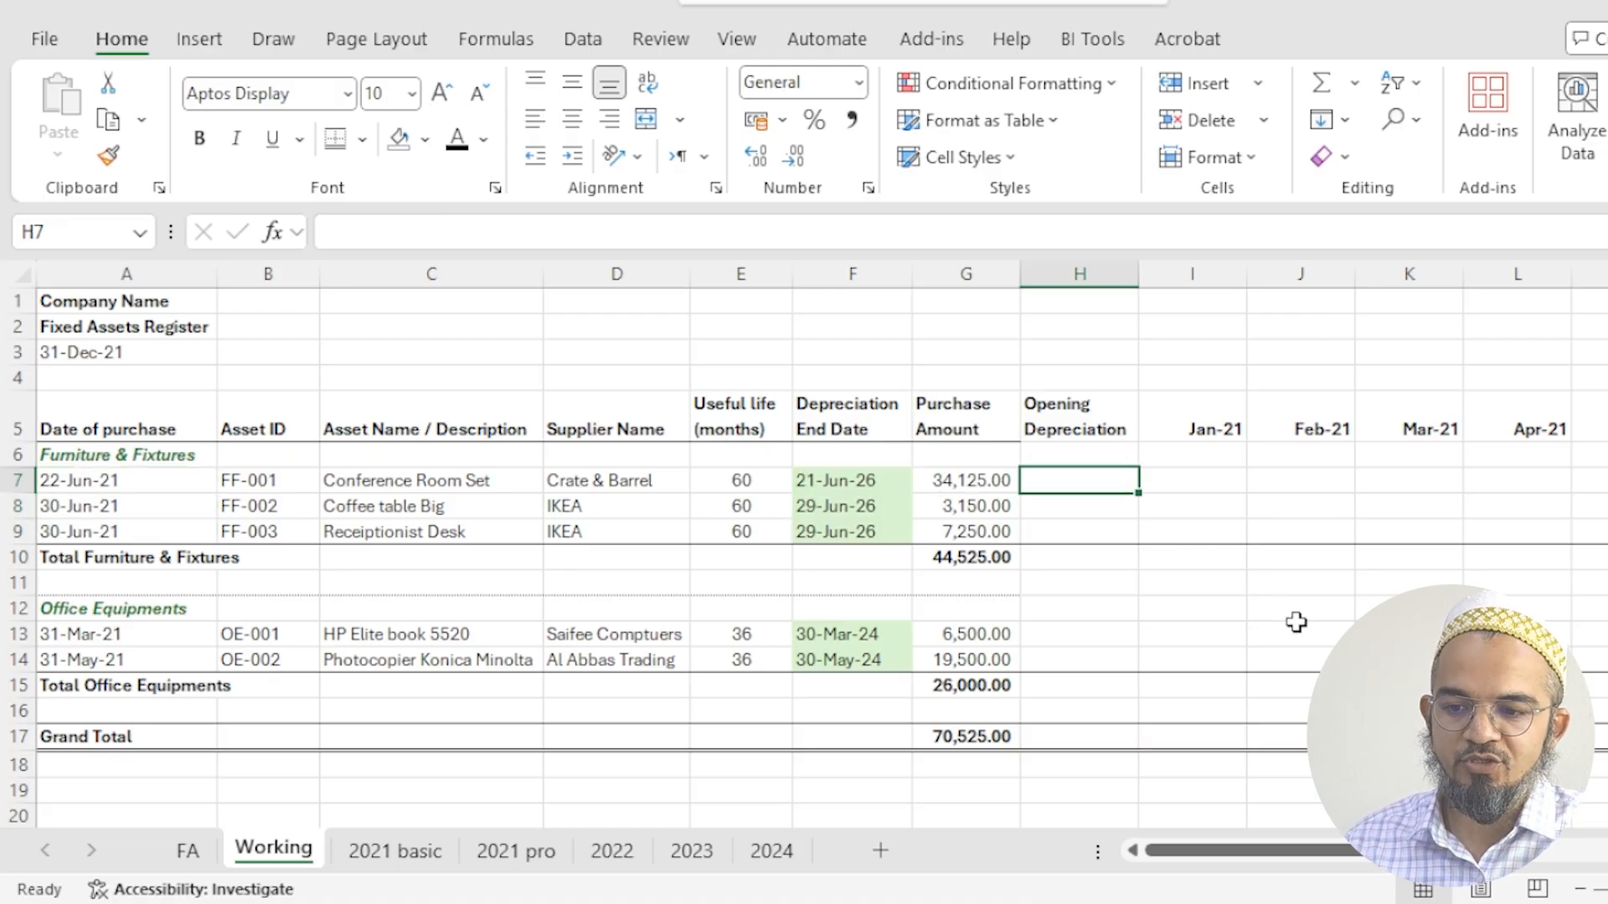
text(0)
key(Return)
text(0)
key(Return)
- Enter an opening depreciation of 0 for both office equipment assets in H13:H14
text(0)
key(Return)
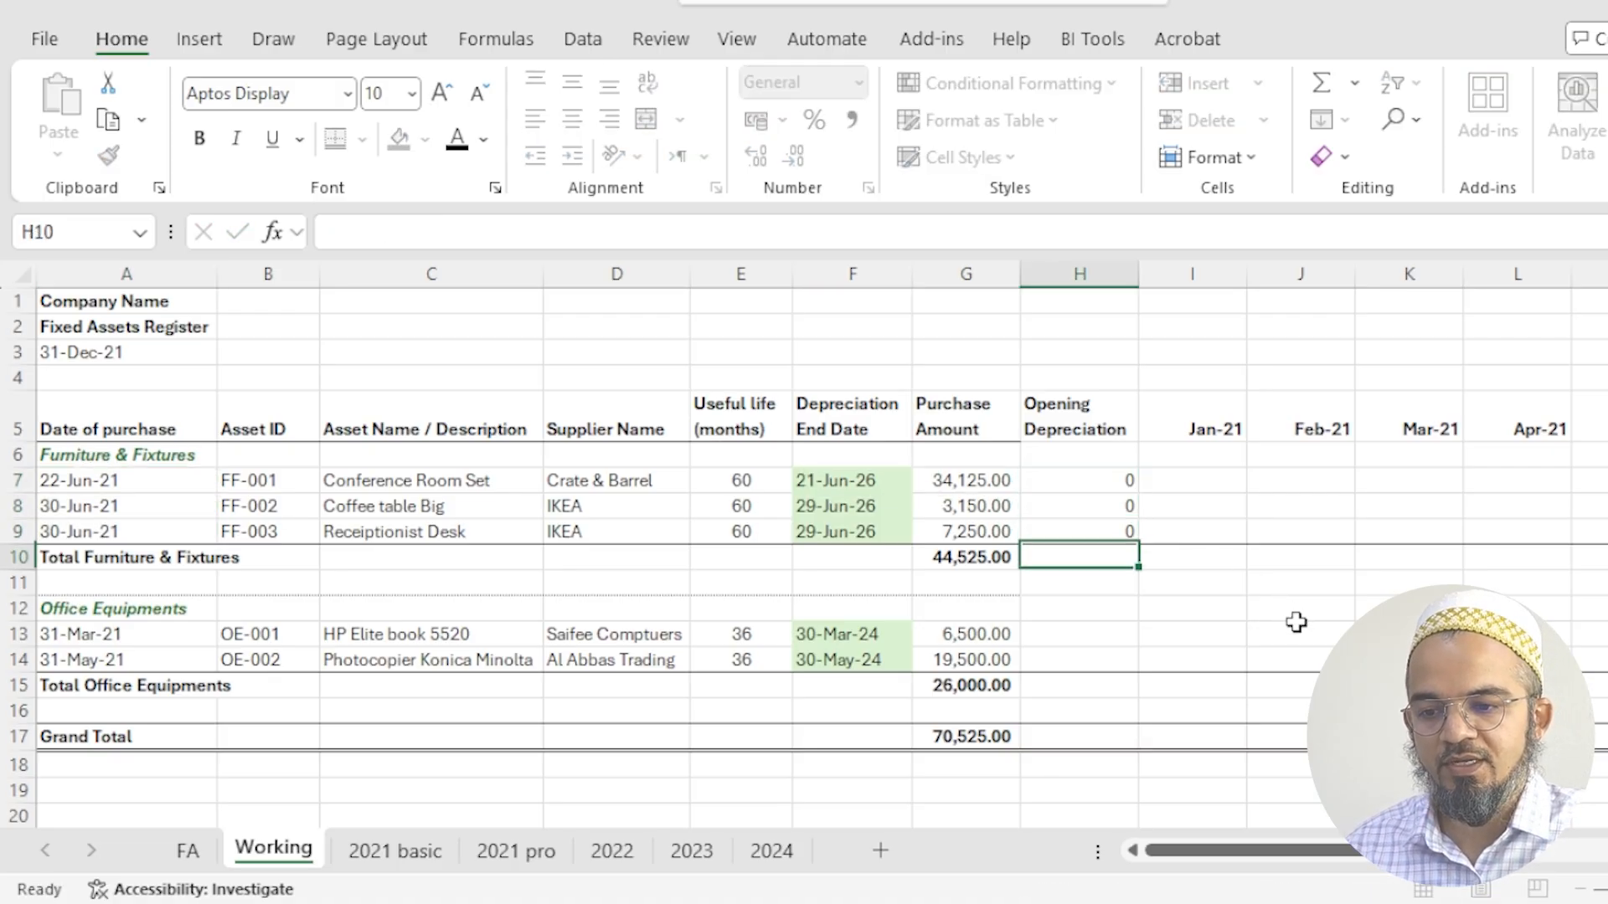
key(Return)
key(Up)
key(alt+equal)
key(Return)
key(Down)
key(Down)
text(0)
key(Return)
text(0)
- Total the office equipment opening depreciation in H15 and fill the grand total formula from G17 into H17
key(Return)
key(alt+equal)
key(Return)
key(Down)
key(ctrl+r)
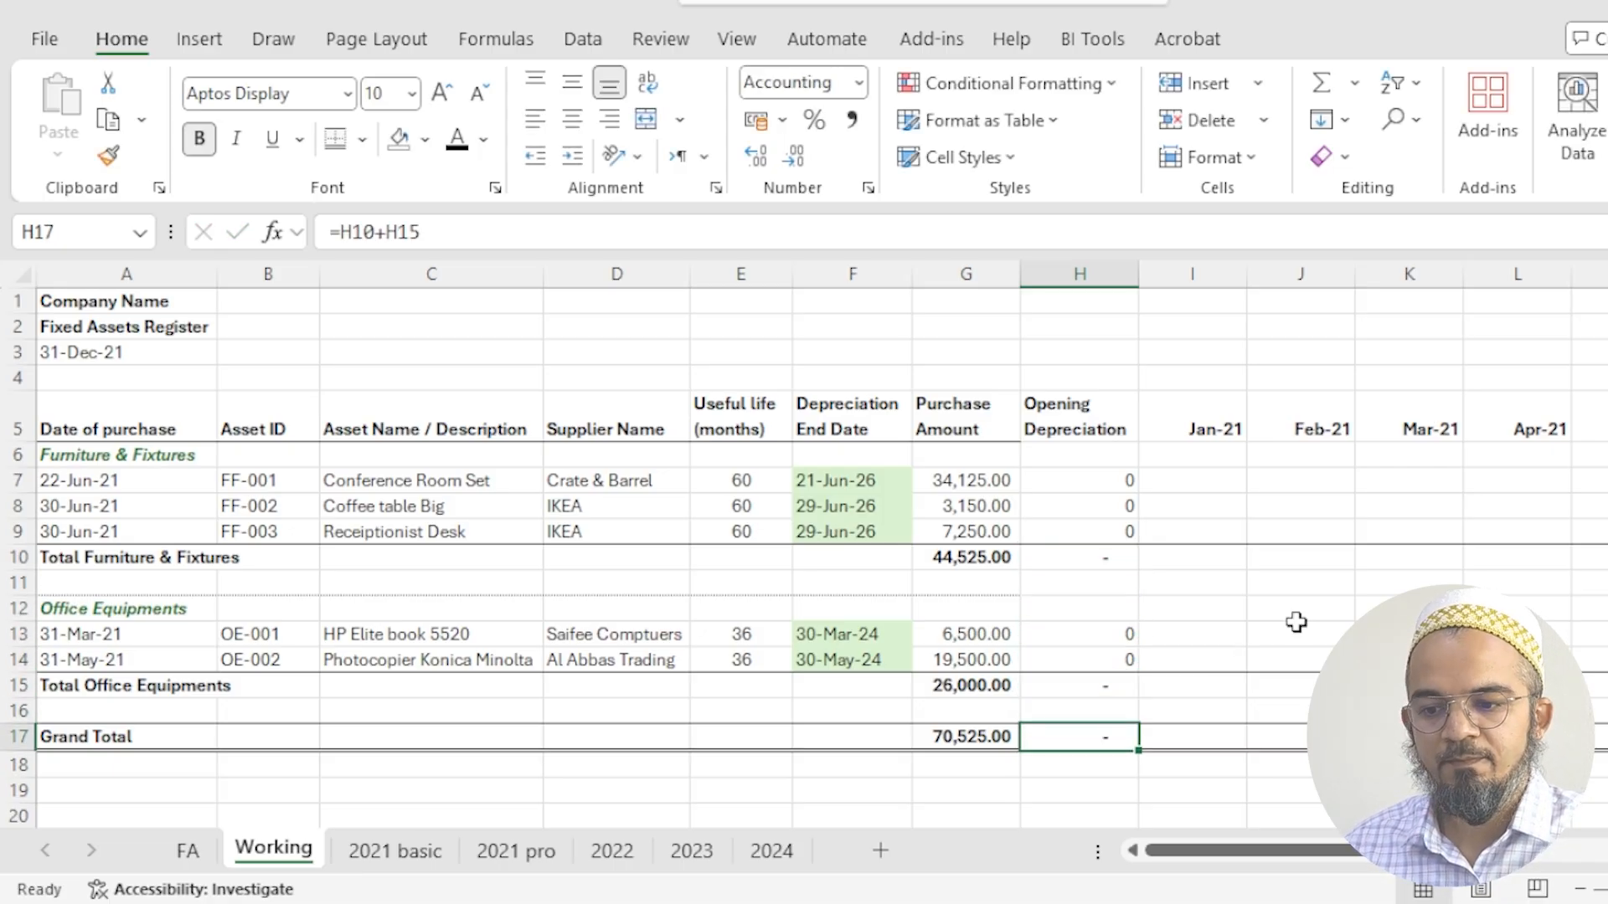
click(1195, 480)
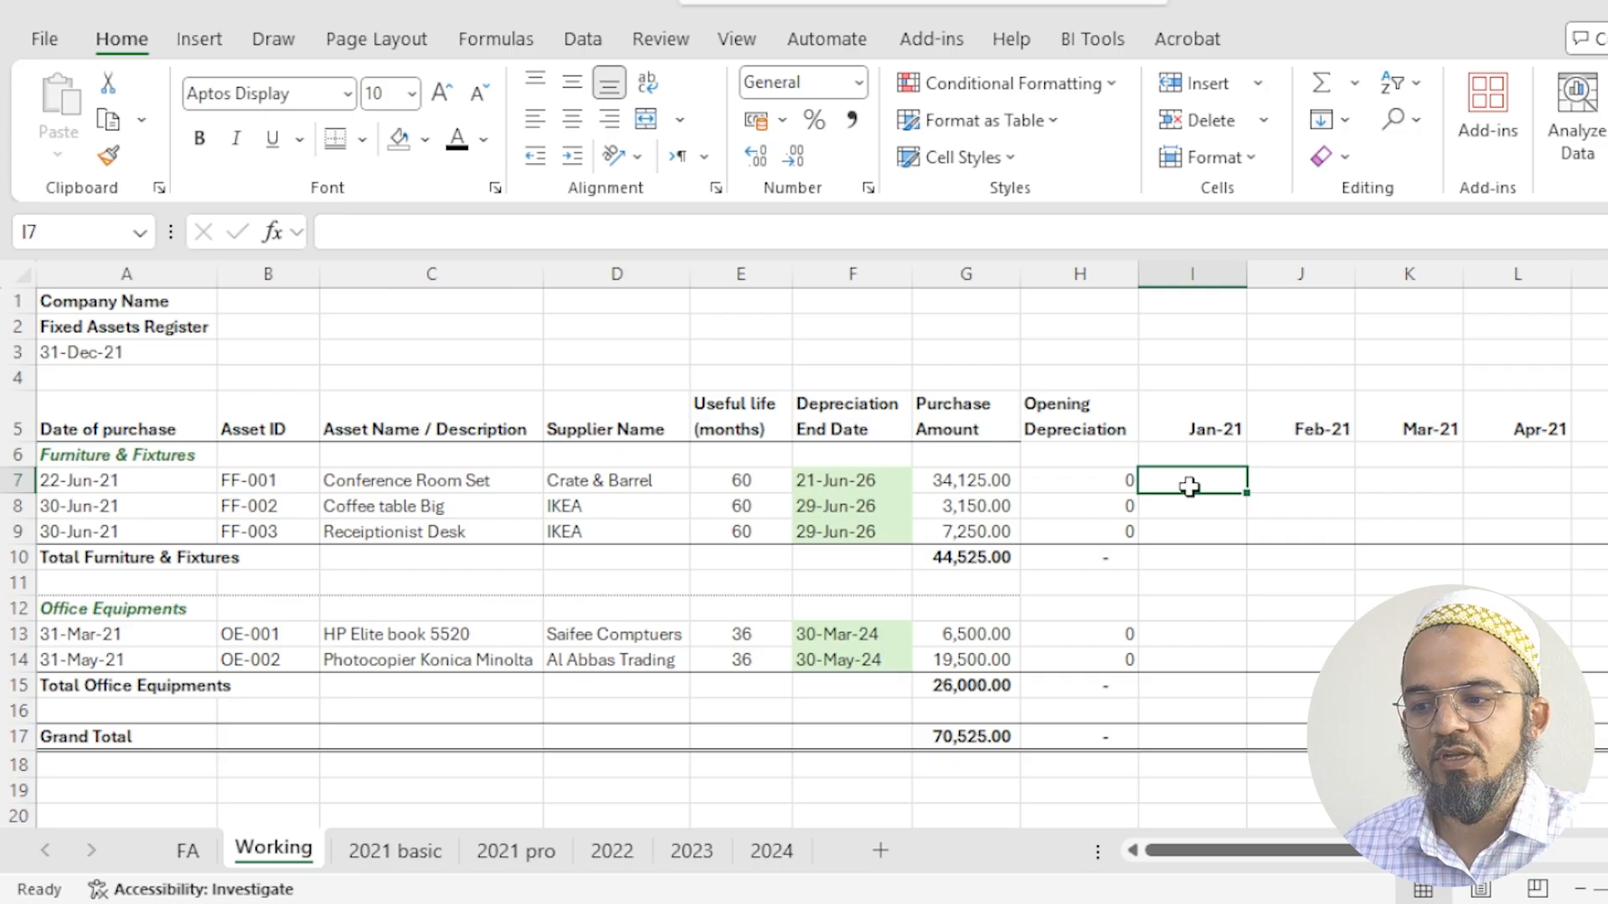
click(107, 484)
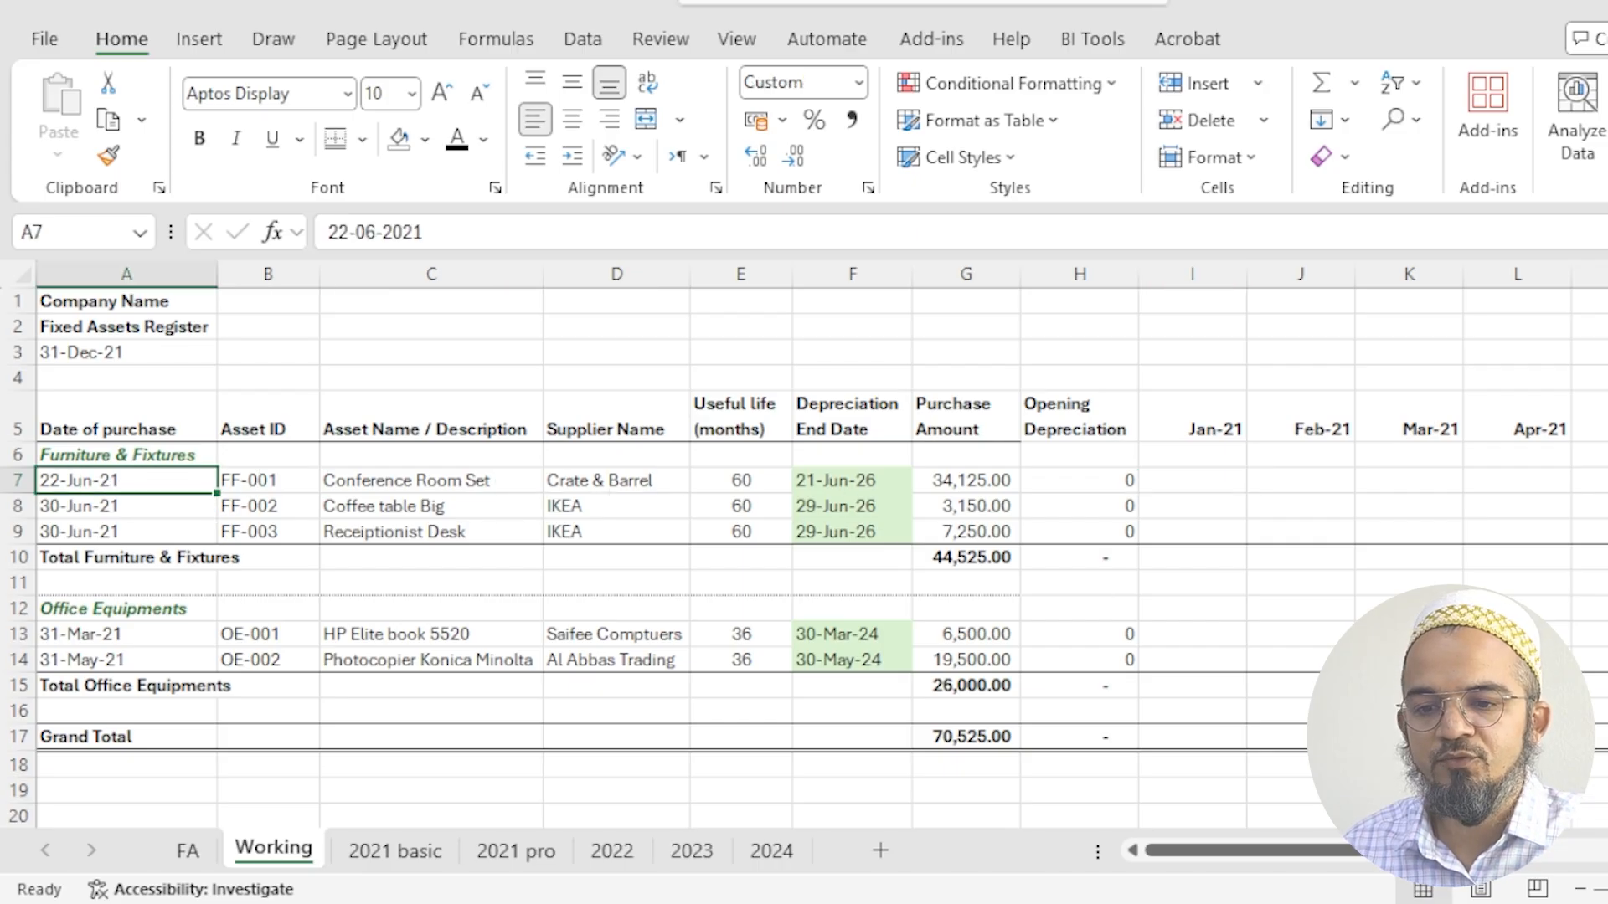
click(1606, 480)
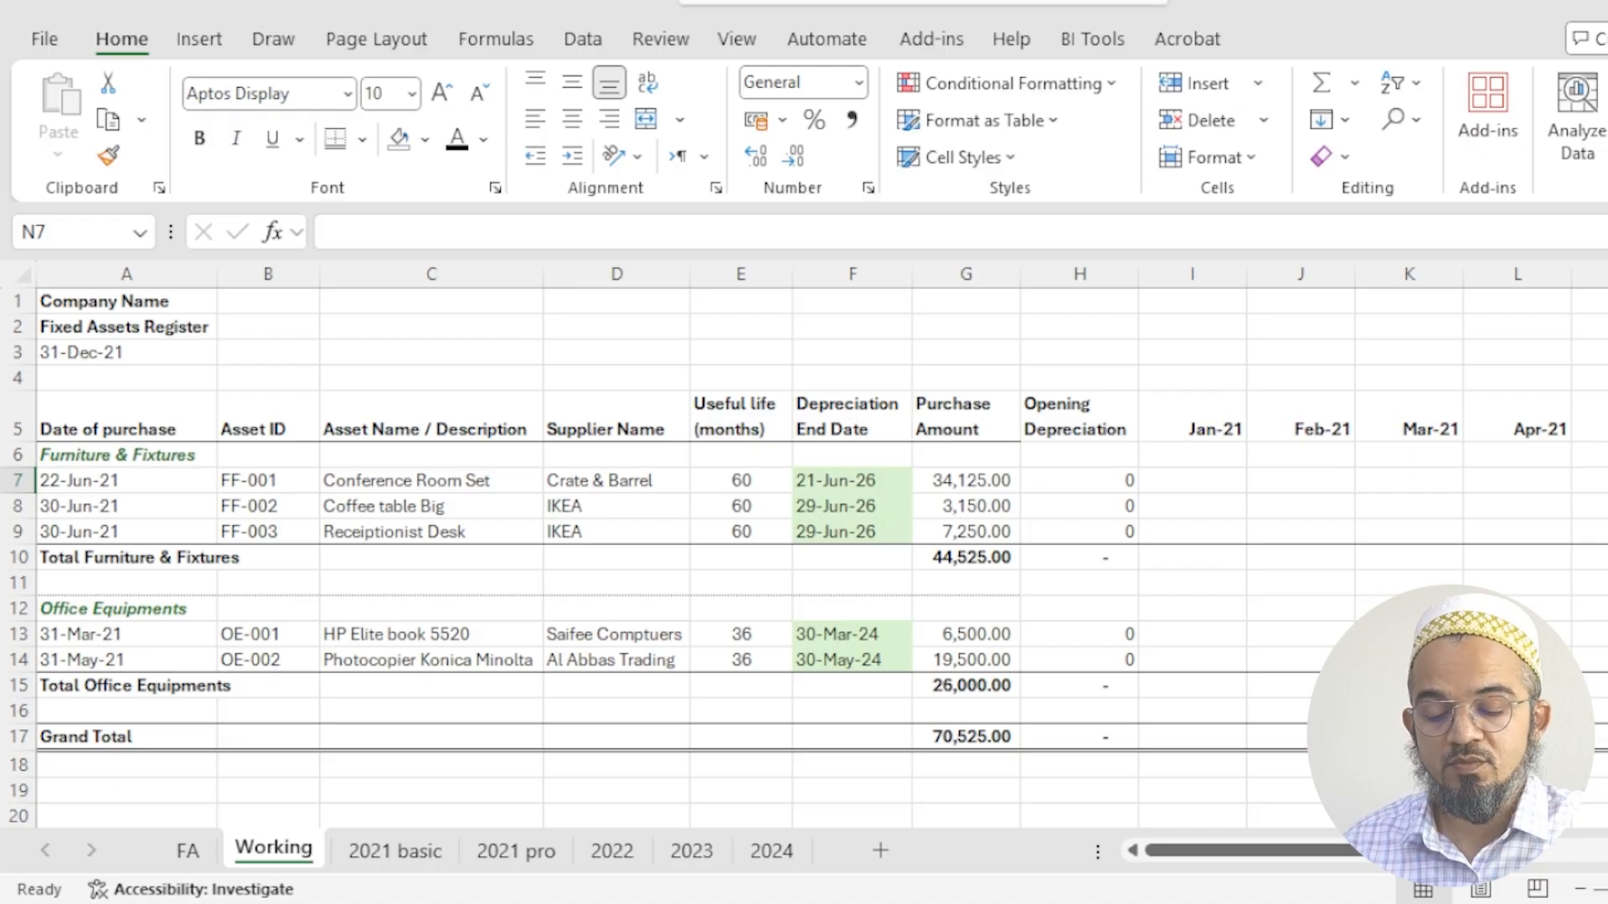
text(=)
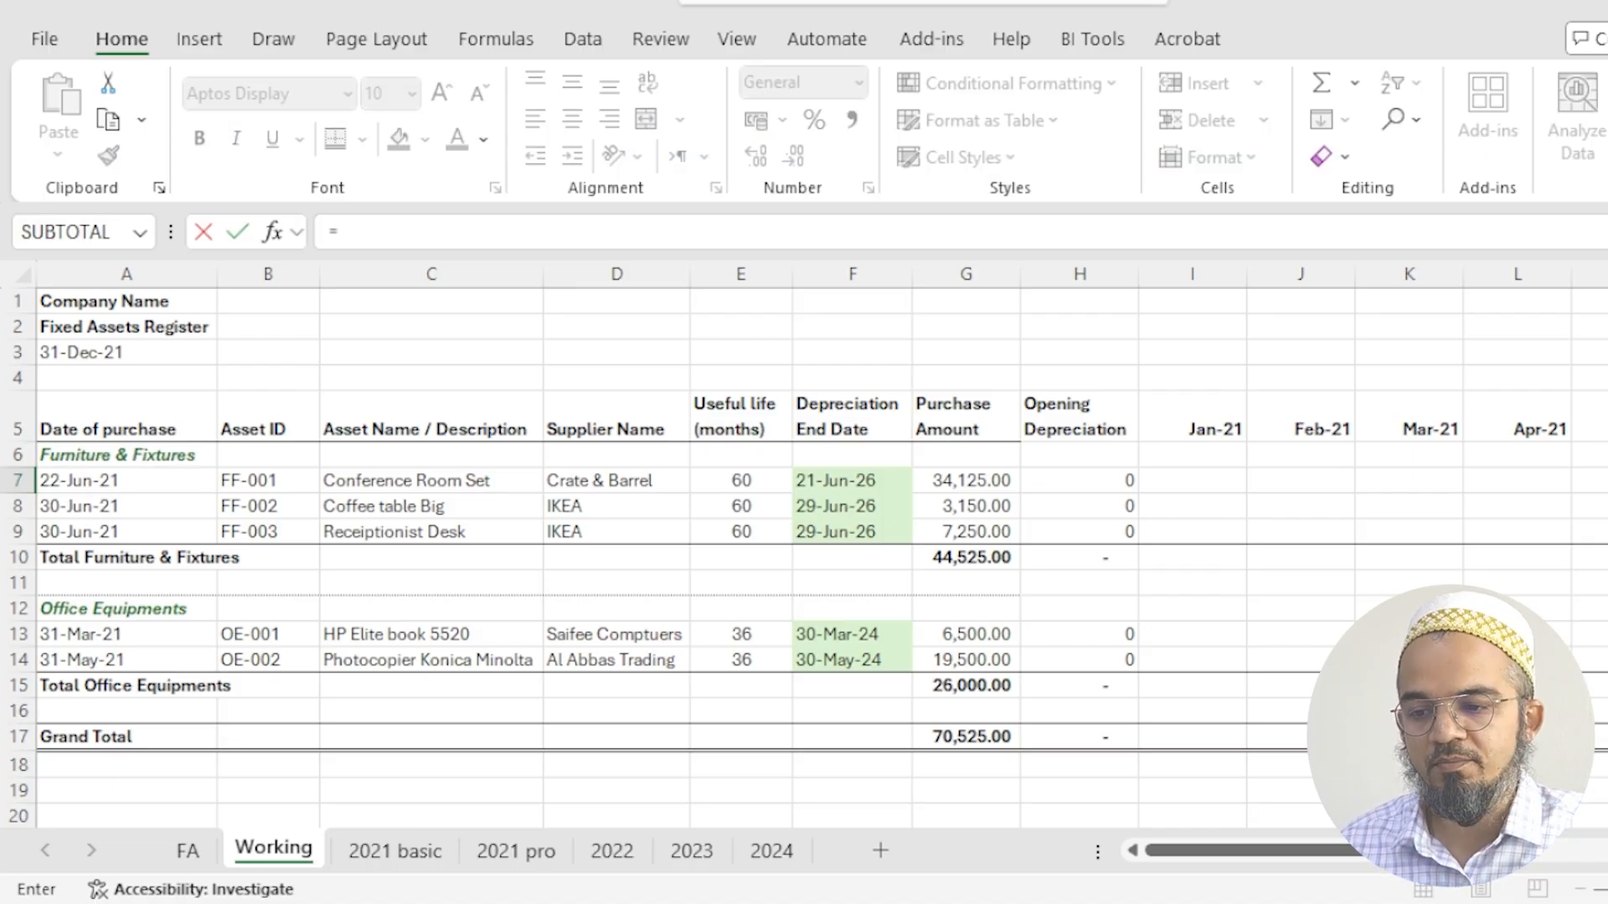
key(Left)
key(Left)
key(Left)
key(Left)
key(Left)
key(Left)
key(Left)
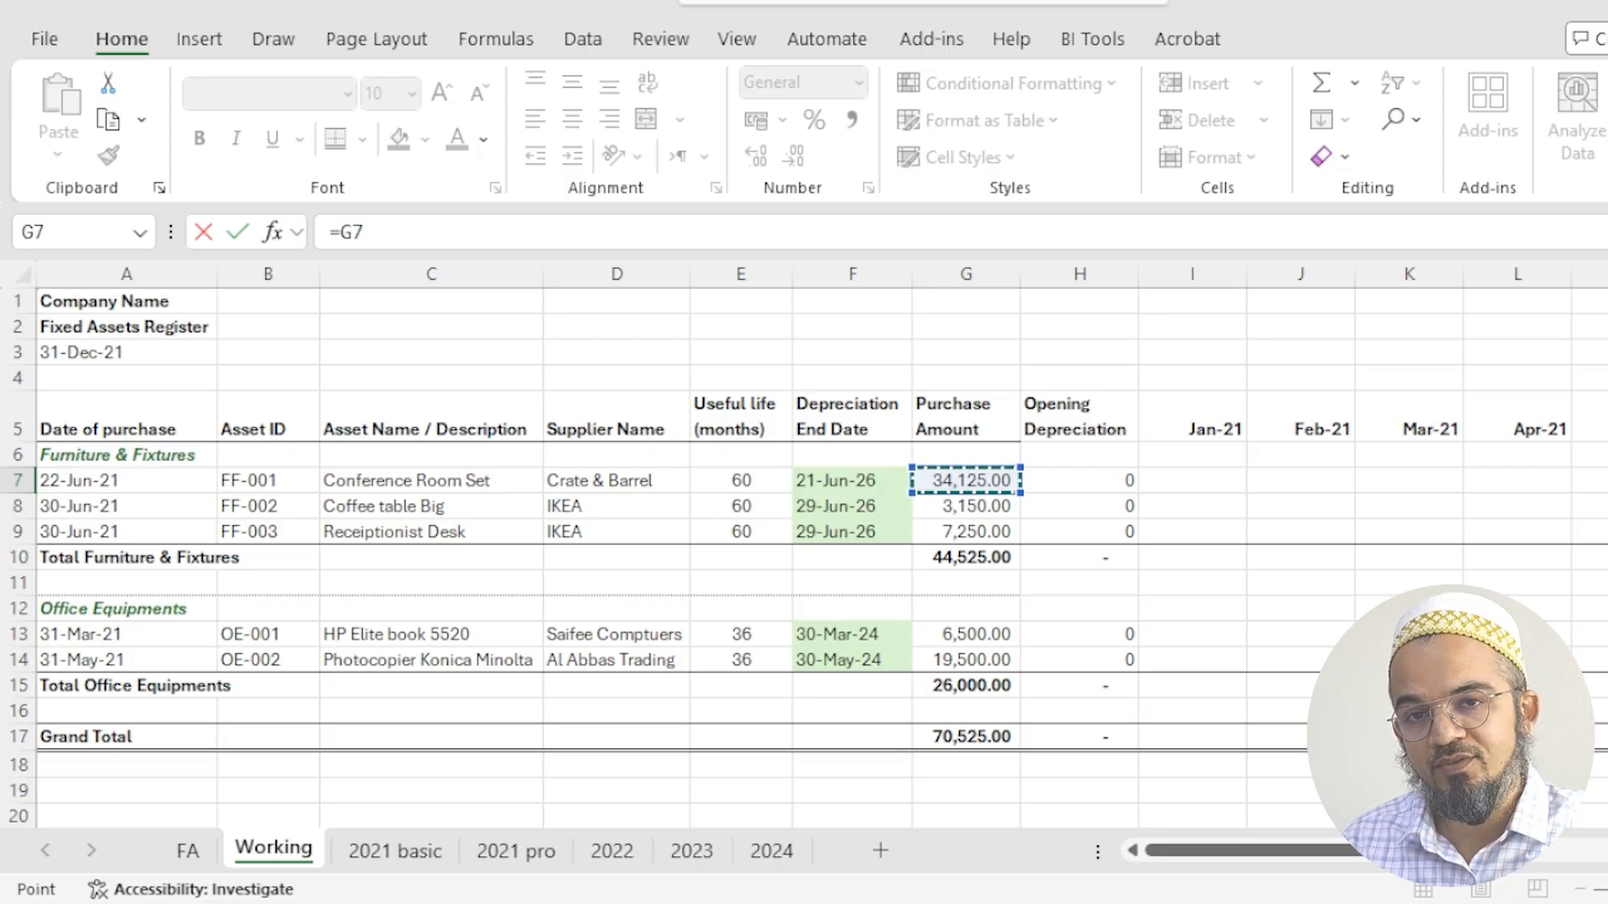
key(Escape)
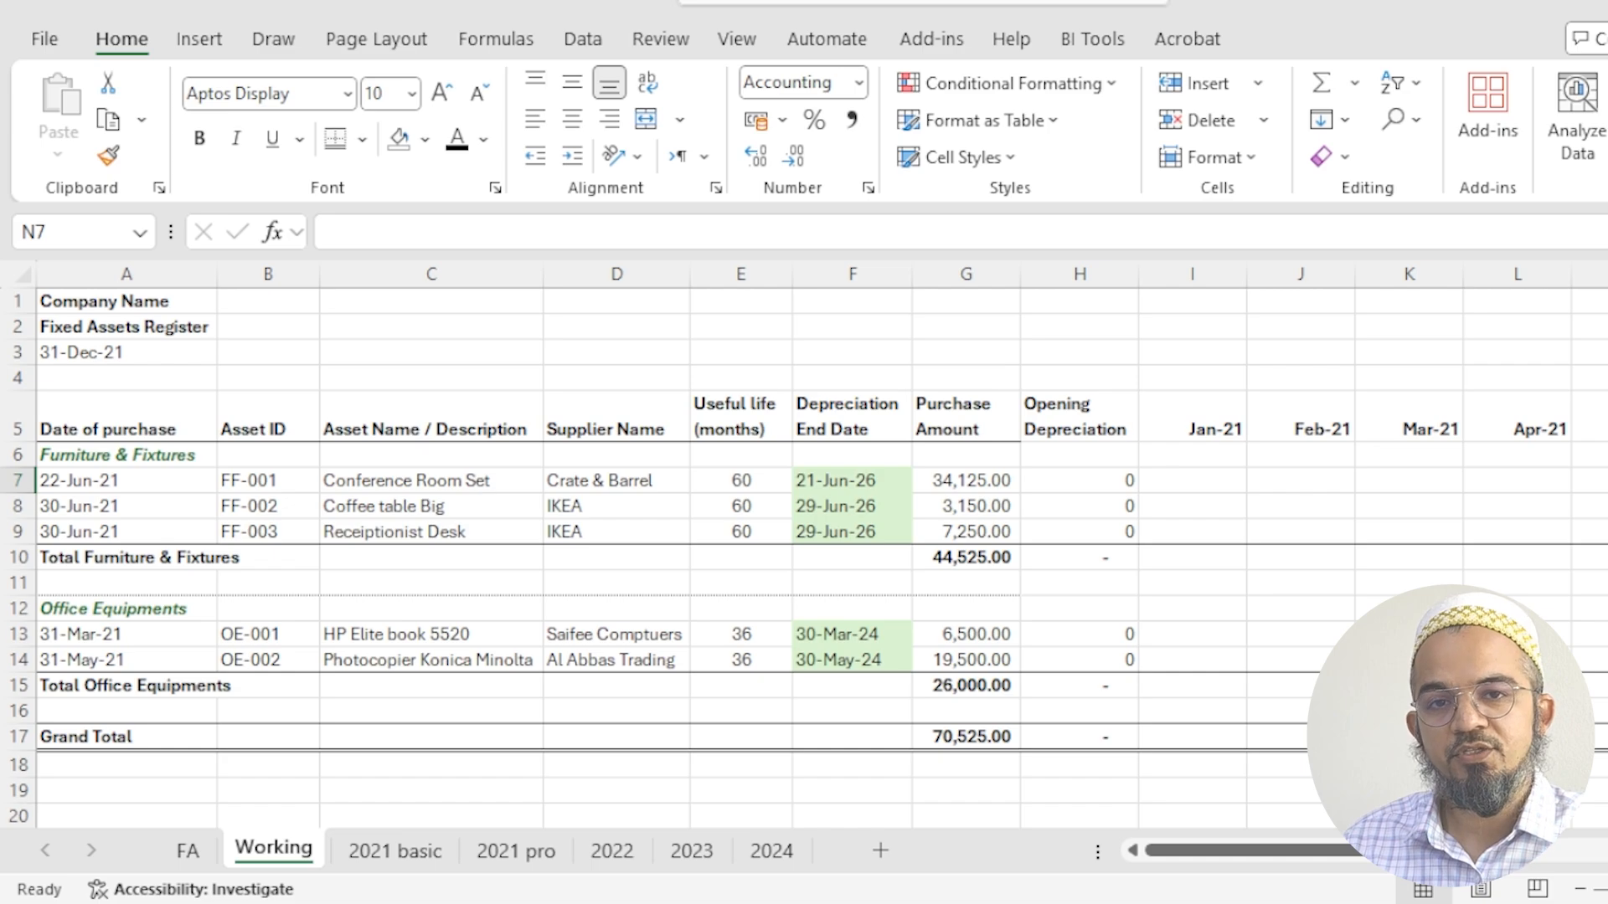
- Calculate the Conference Room Set's Jun-21 depreciation in N7 with the formula =G7/E7
text(=)
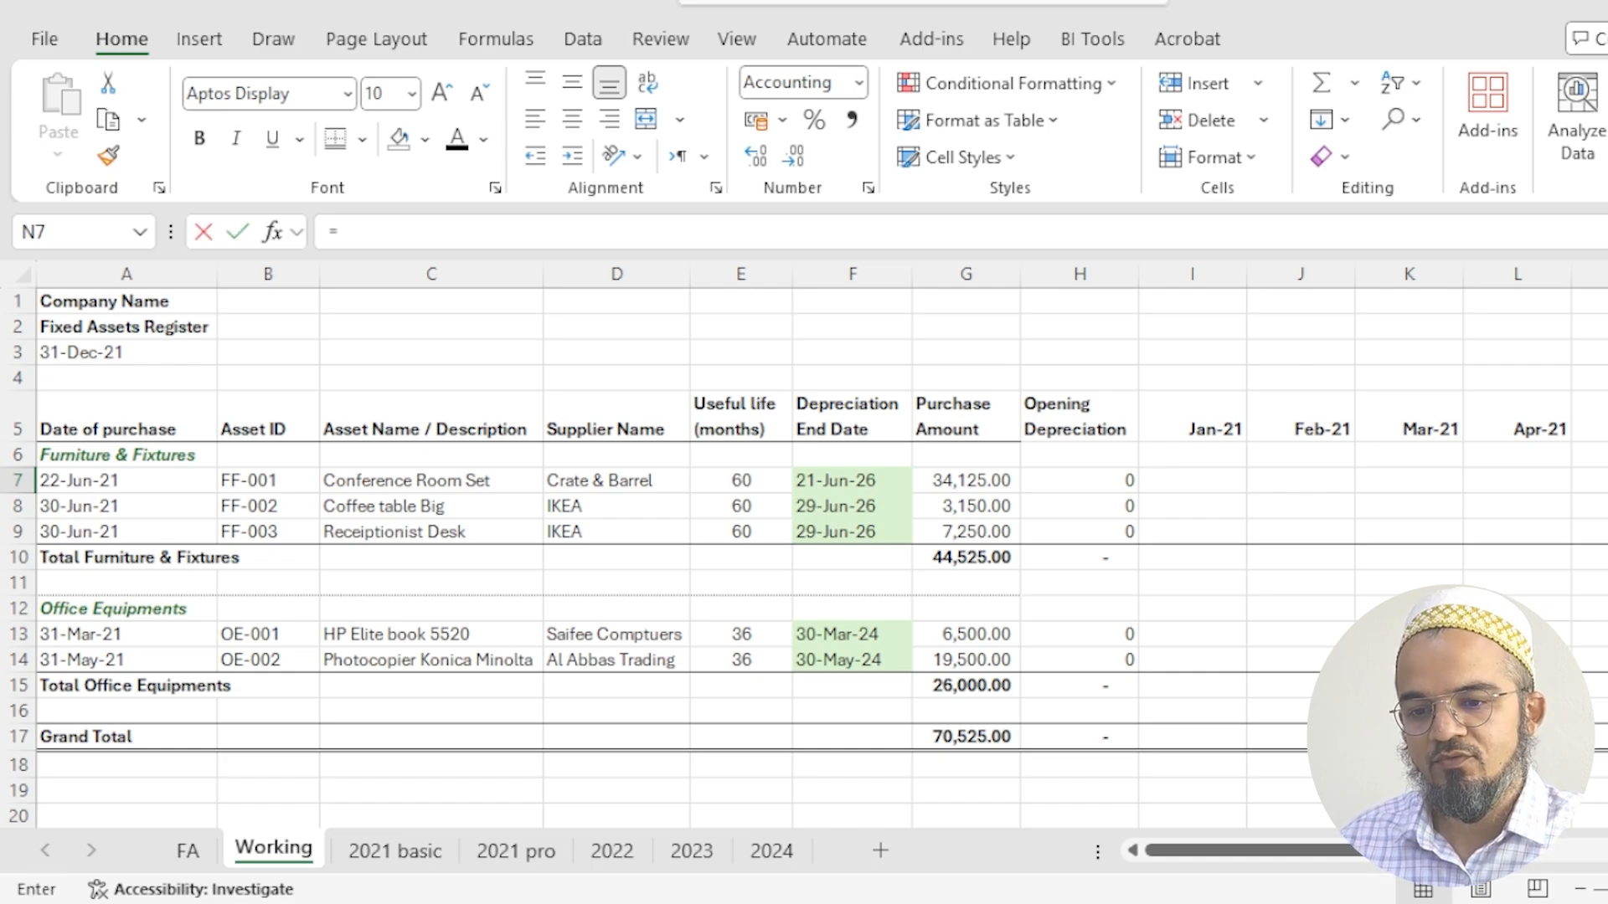
click(993, 477)
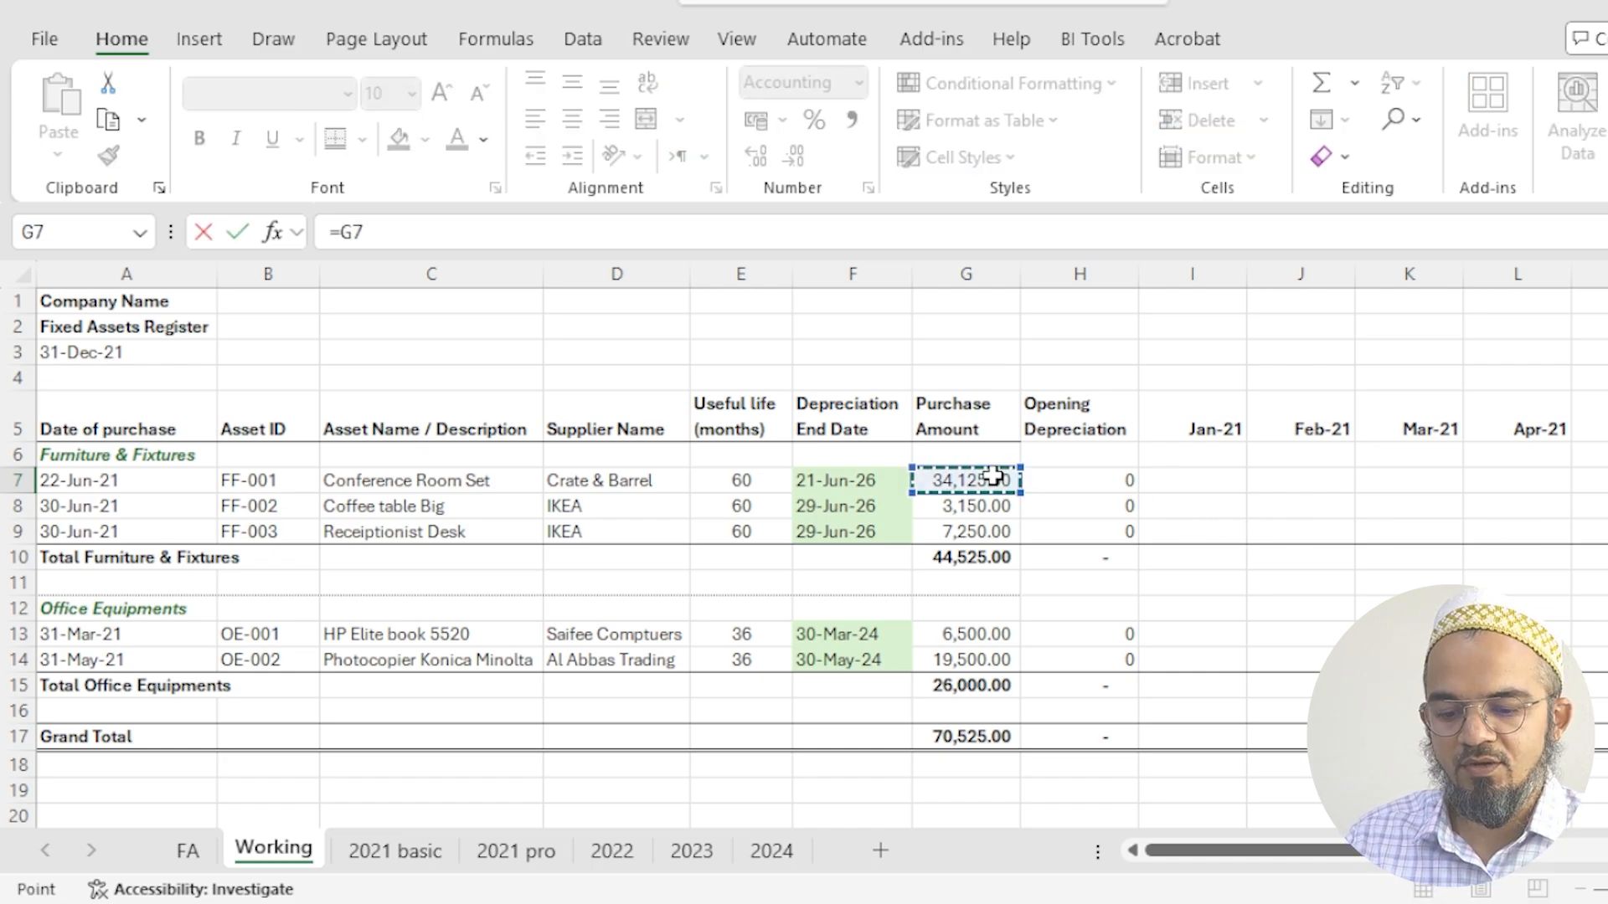
text(/)
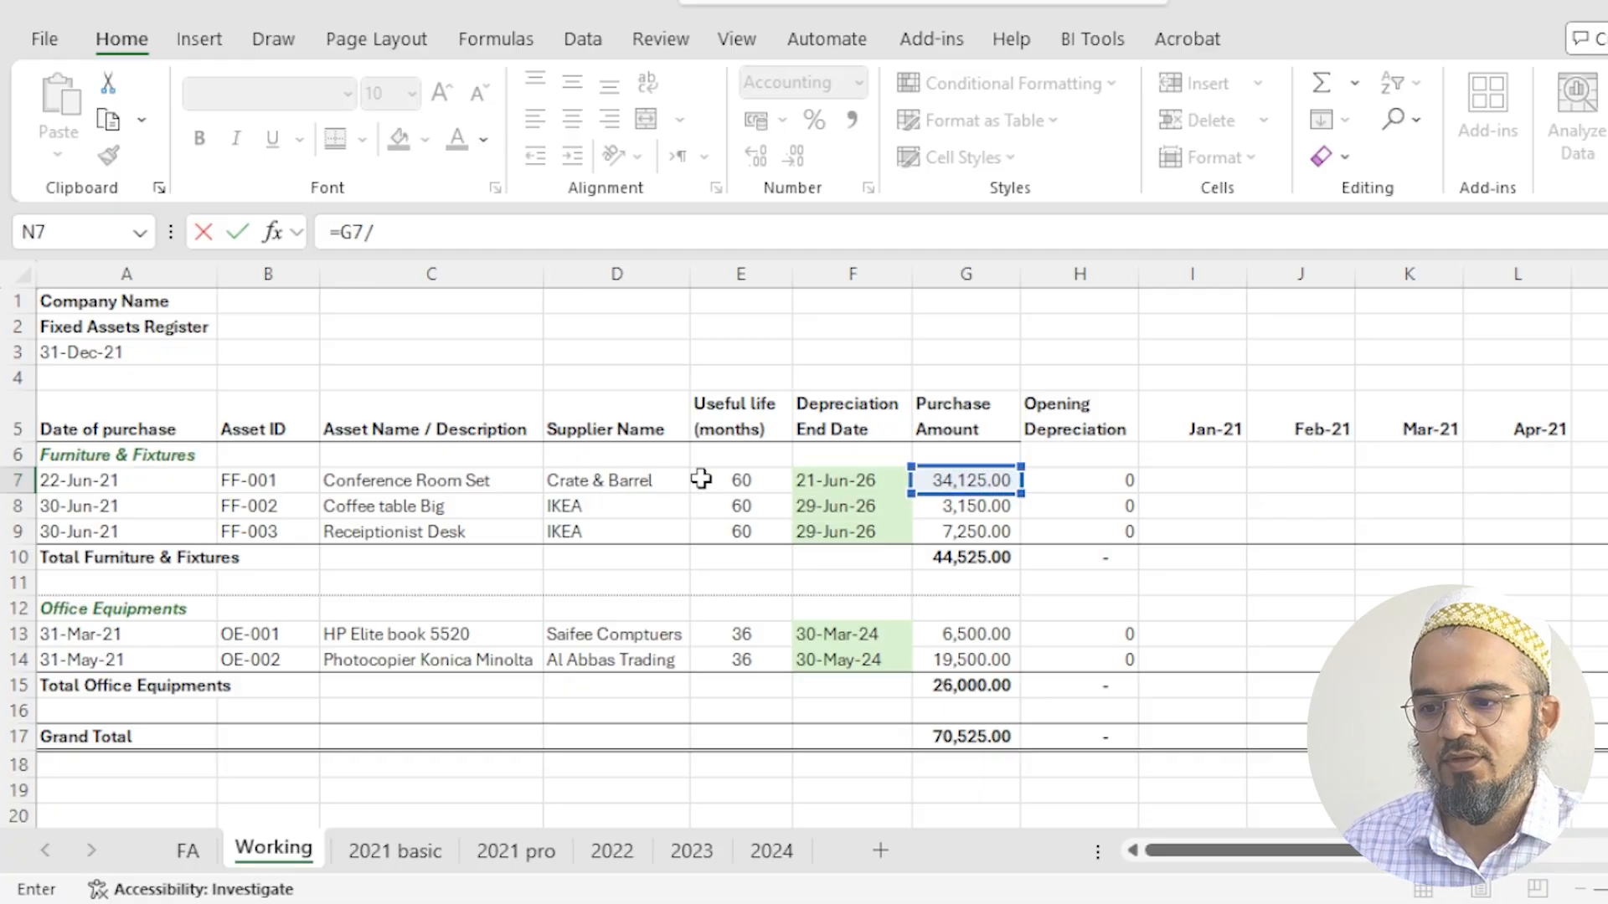
click(705, 479)
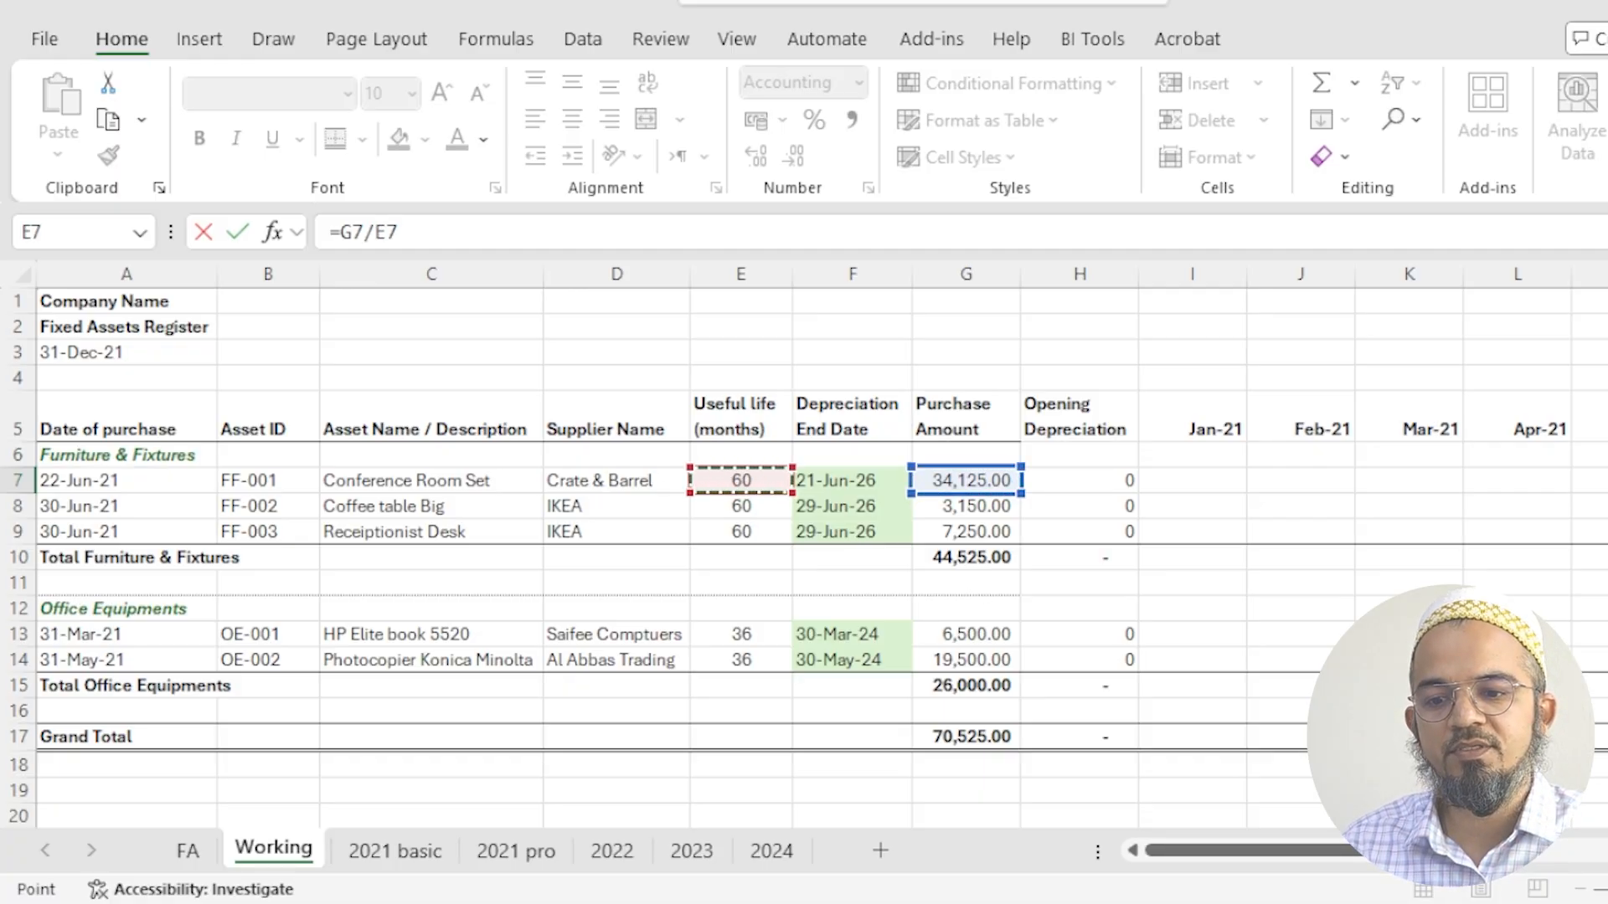
key(Return)
key(Up)
drag(1601, 531, 1607, 528)
click(1103, 487)
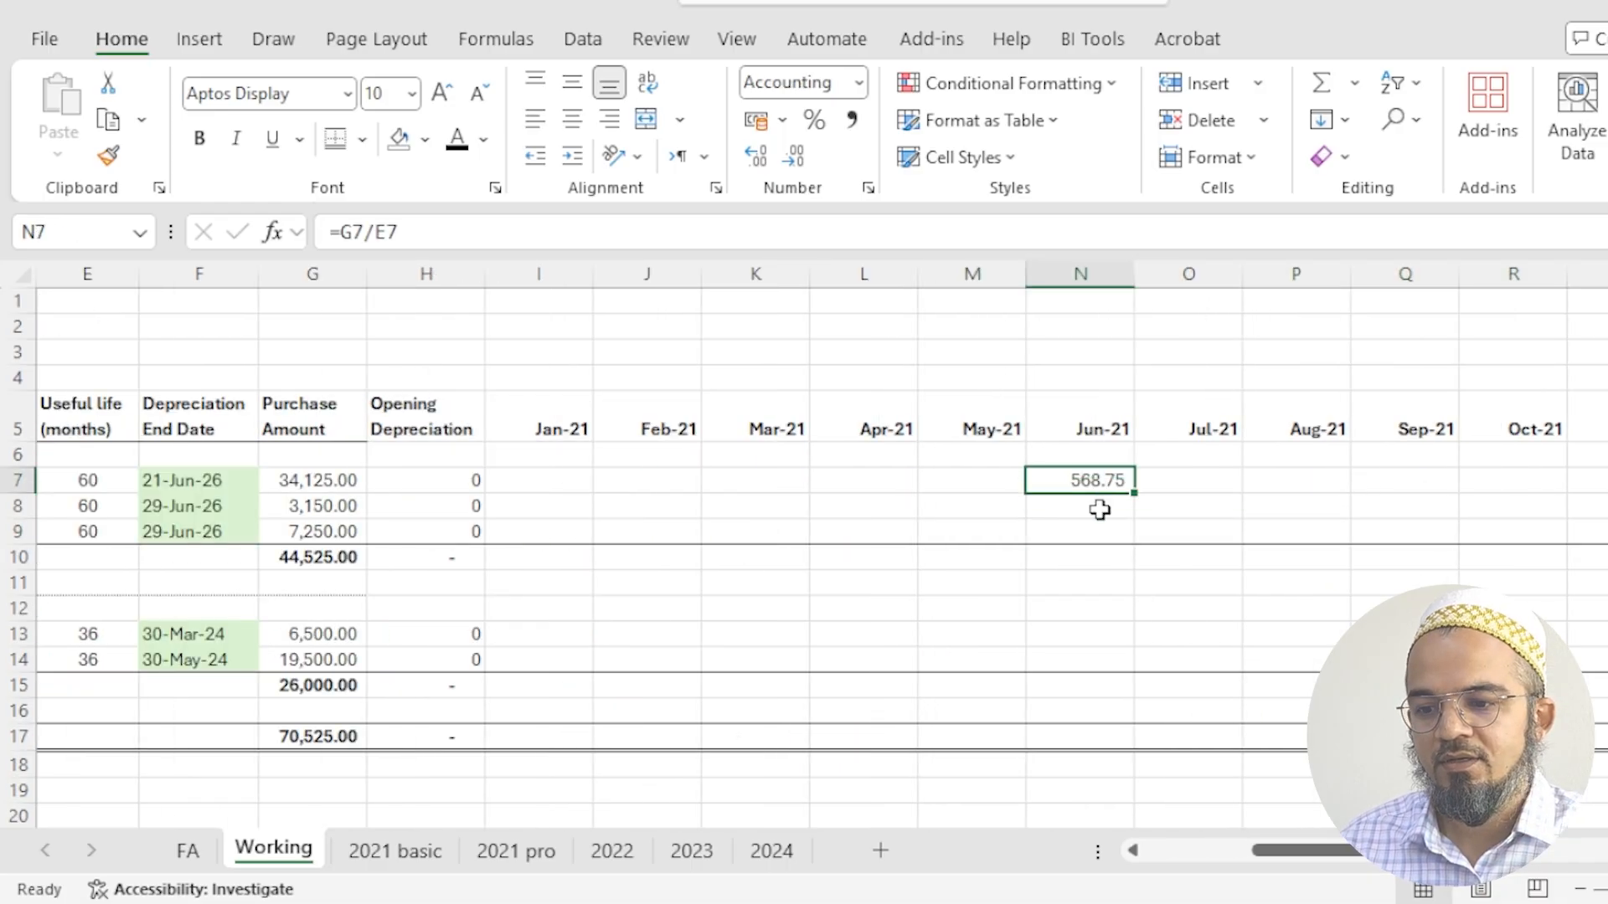
- Lock the column references in the N7 depreciation formula so it reads =$G7/$E7
double_click(1036, 494)
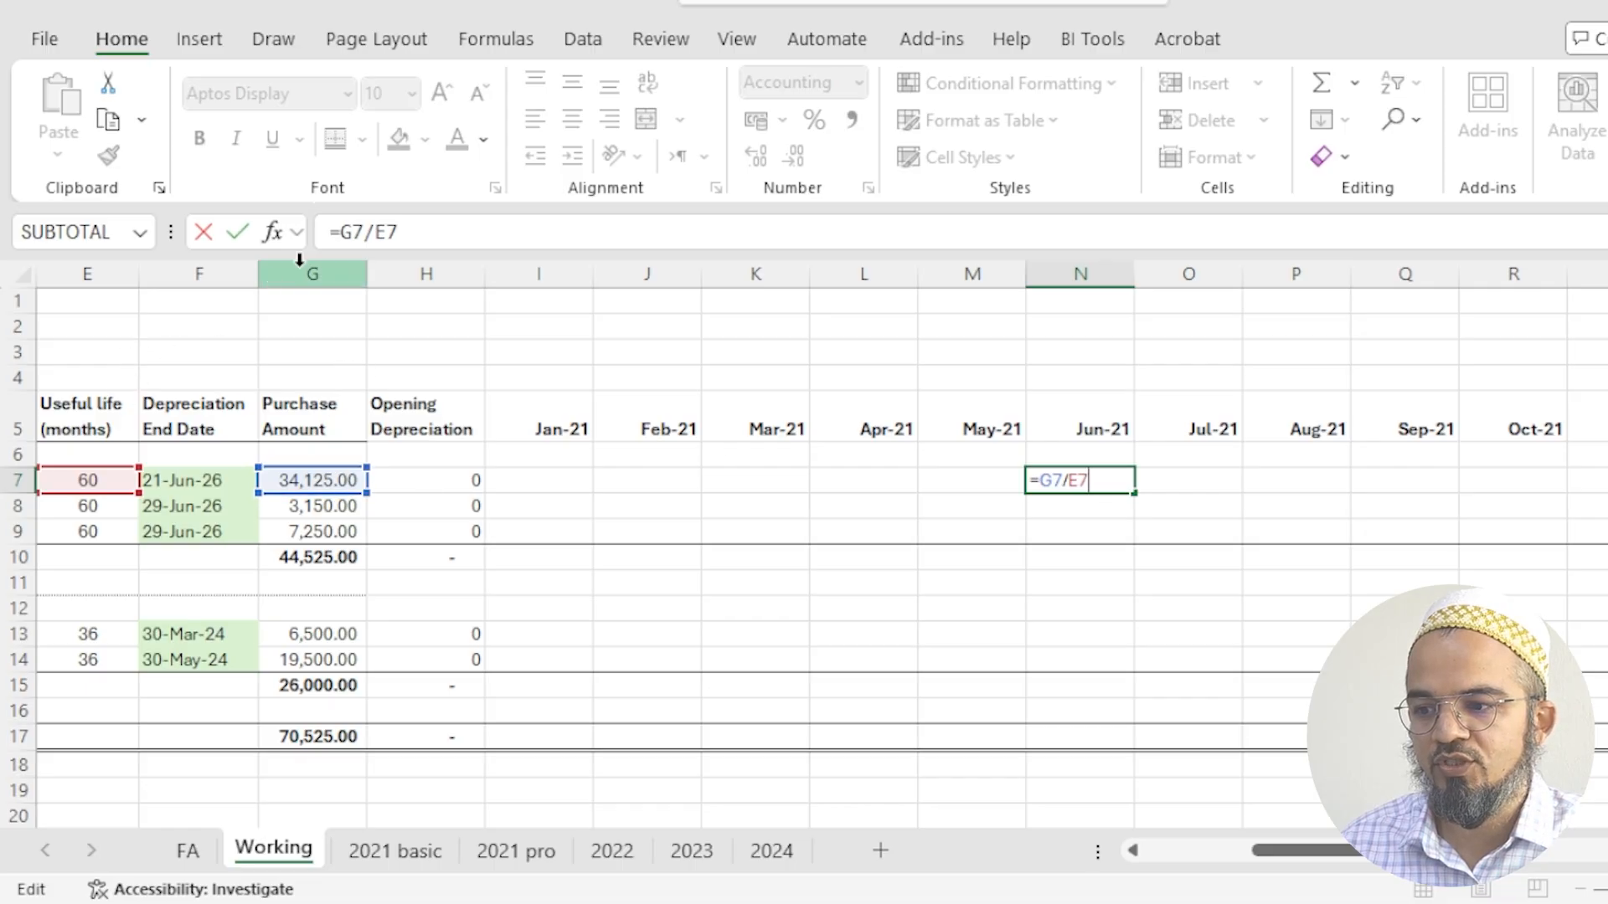
click(337, 232)
text($G7/$)
key(Return)
key(Up)
- Copy the N7 depreciation formula across Jun-21 to Sep-21 for all three furniture assets, N7:Q9
key(ctrl+c)
key(shift+Right)
key(shift+Right)
key(shift+Right)
key(Return)
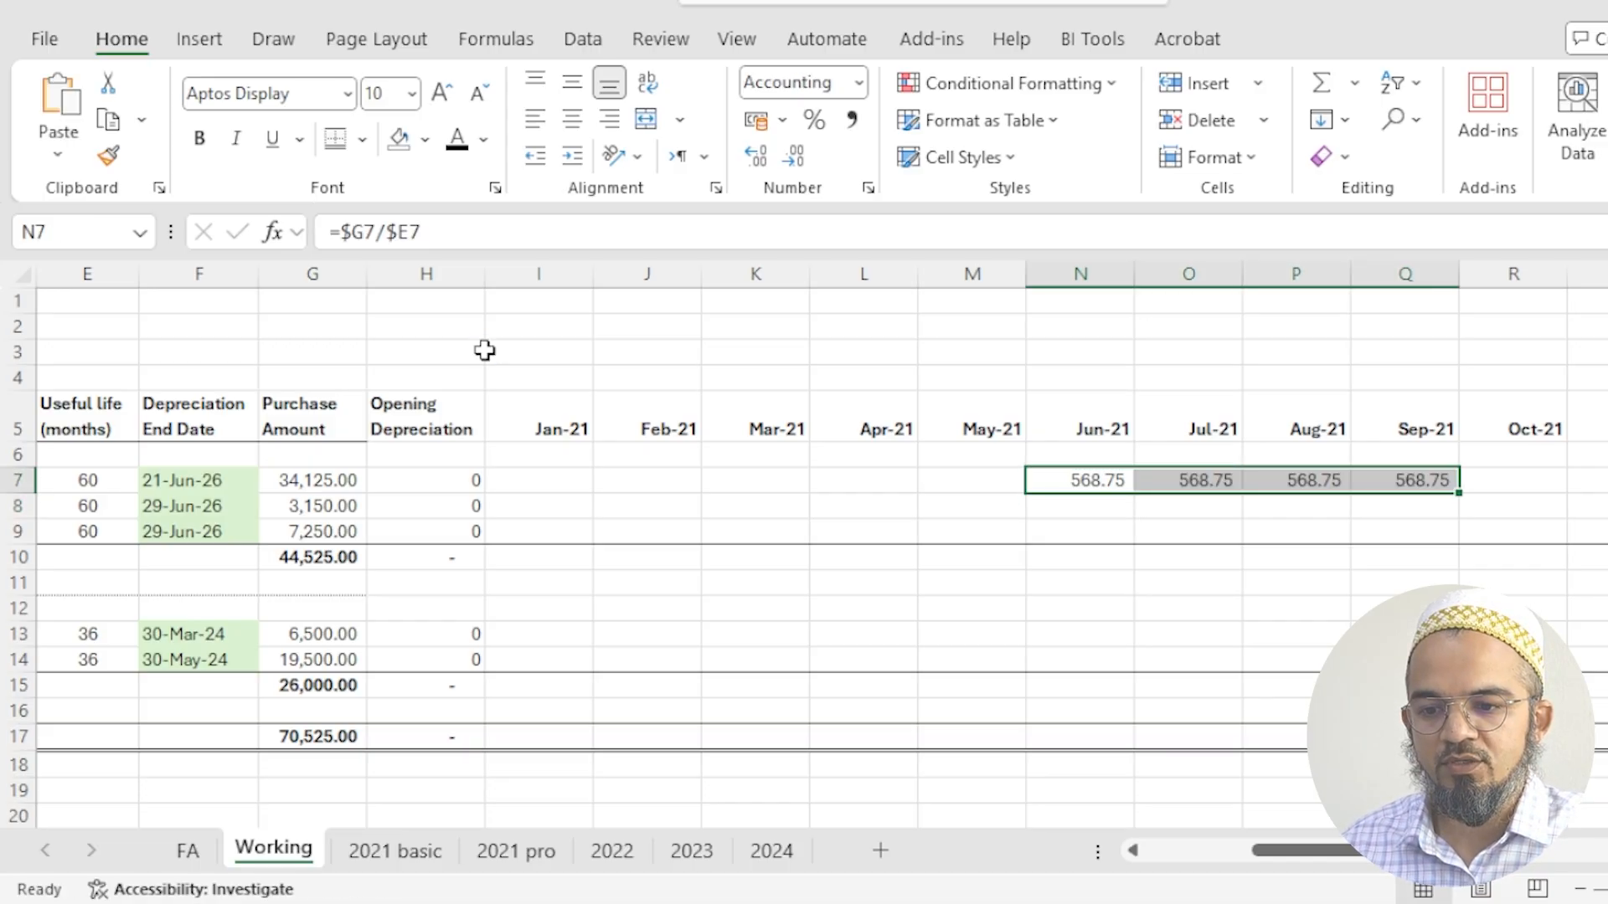
key(shift+Down)
key(shift+Down)
key(ctrl+v)
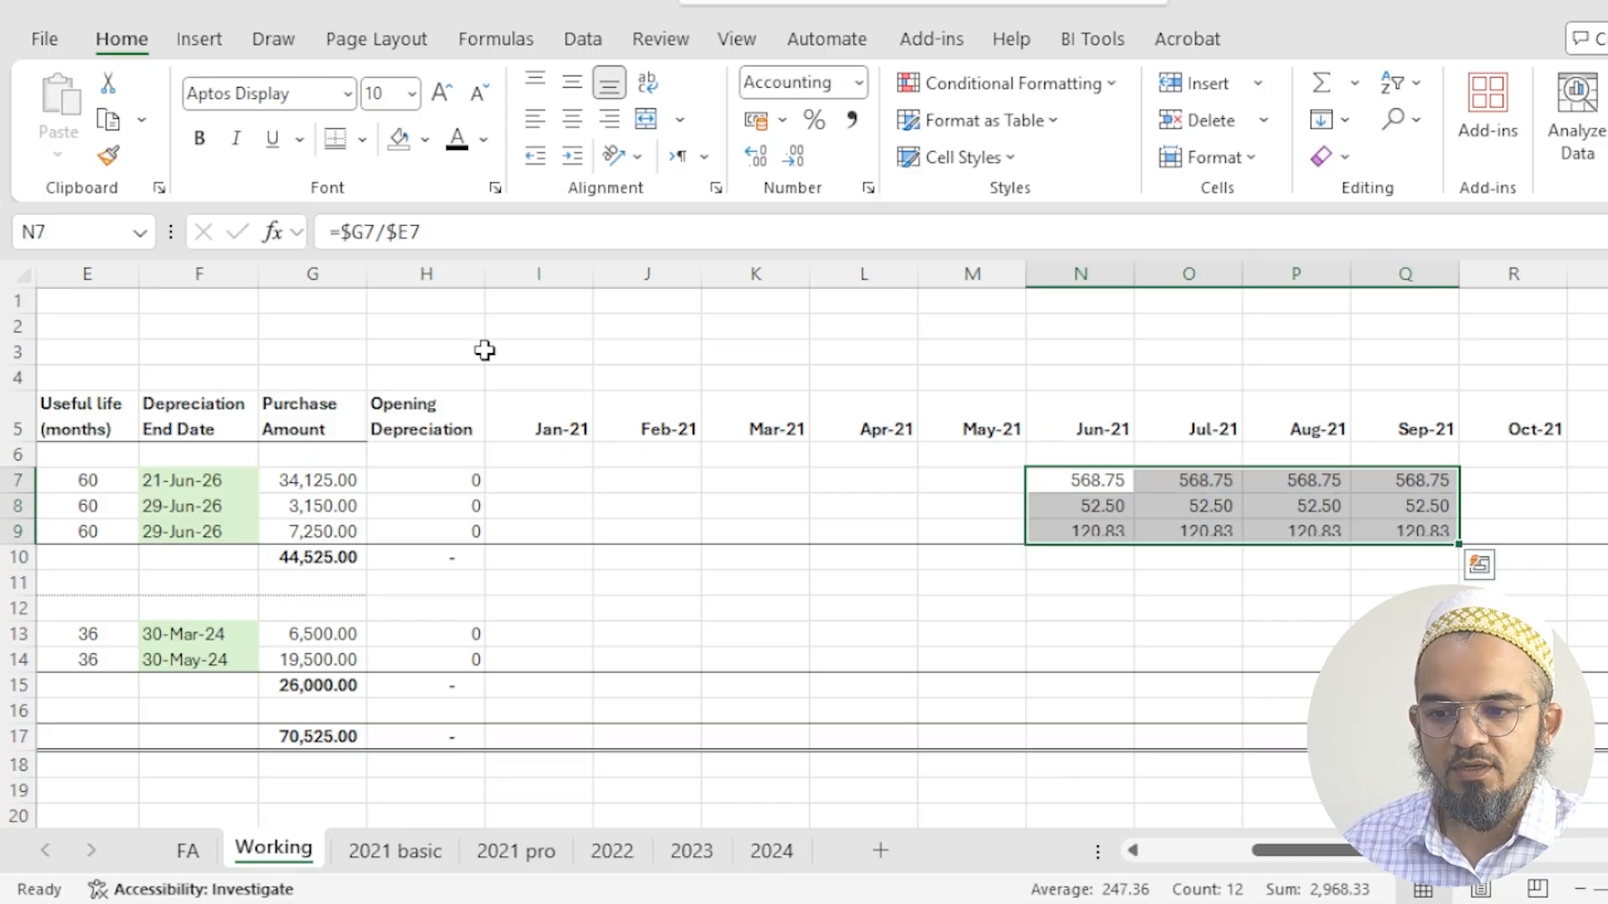
- Examine the copied depreciation formula in N8 and review the details of the furniture assets
key(Down)
key(F2)
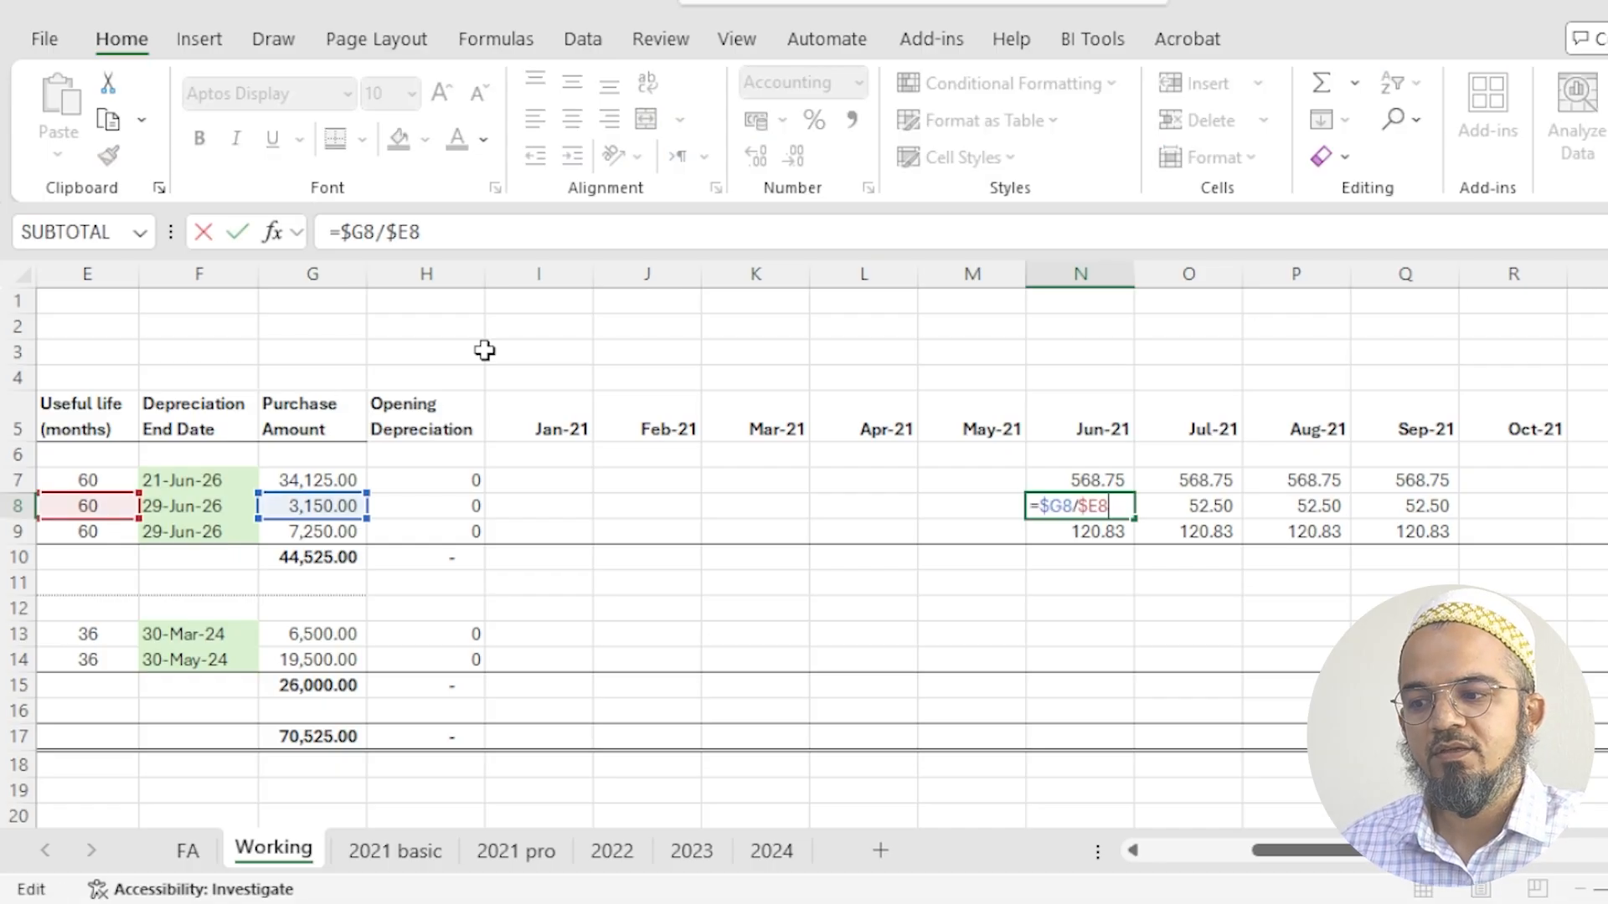
key(Escape)
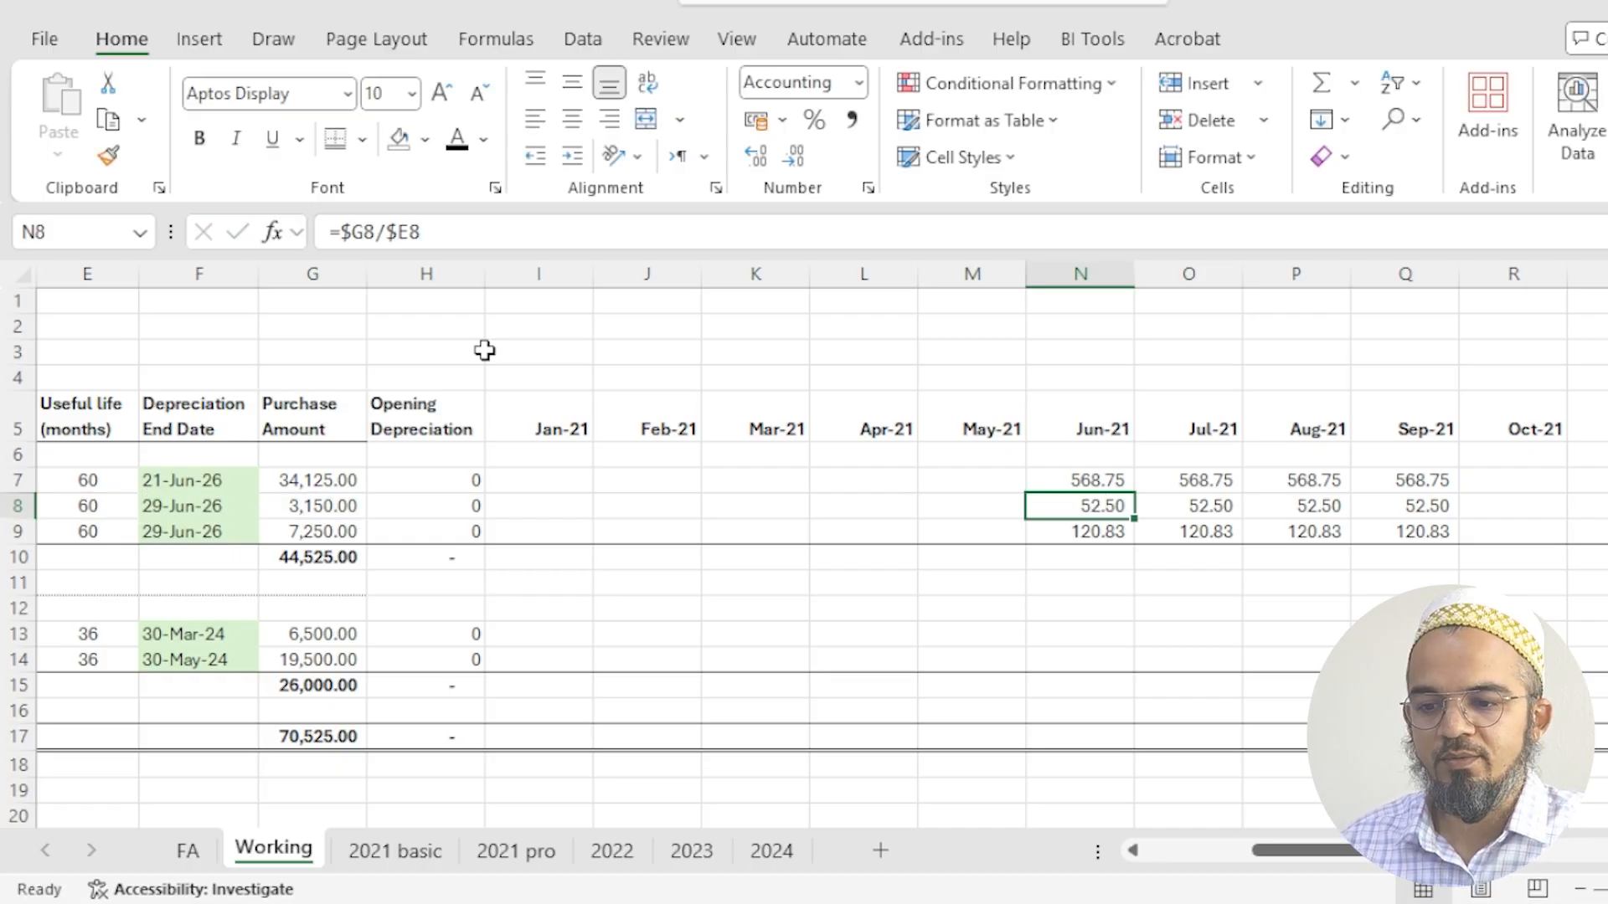
key(Up)
key(Left)
key(Left)
key(Left)
key(Left)
key(Left)
key(Left)
key(Left)
key(Left)
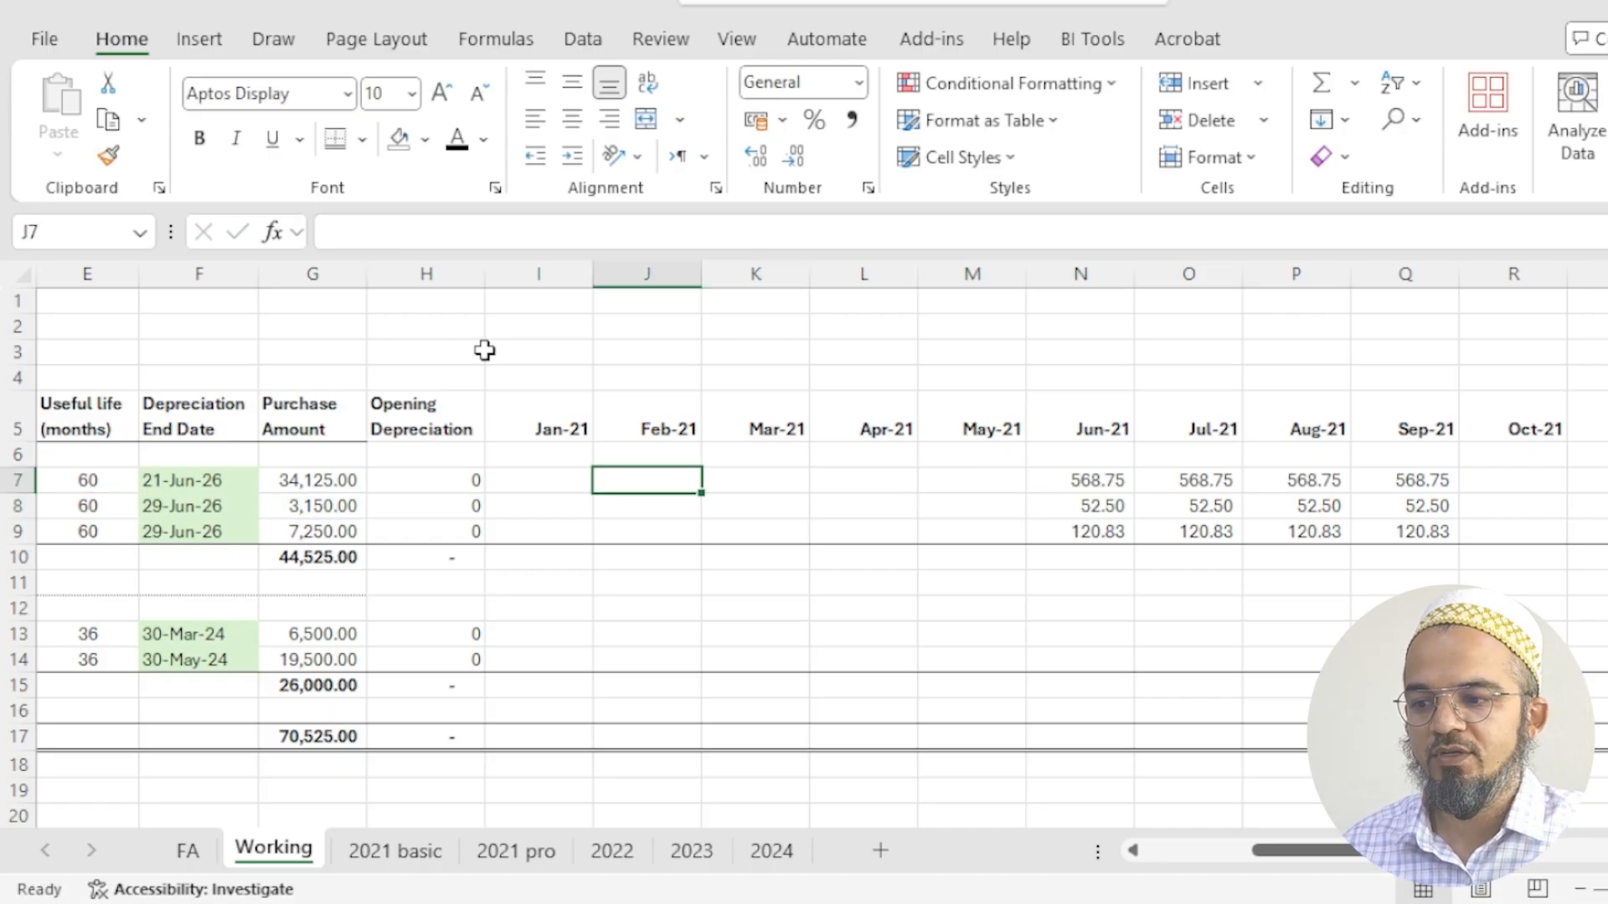
key(Left)
key(Left)
key(Left)
key(Left)
key(Left)
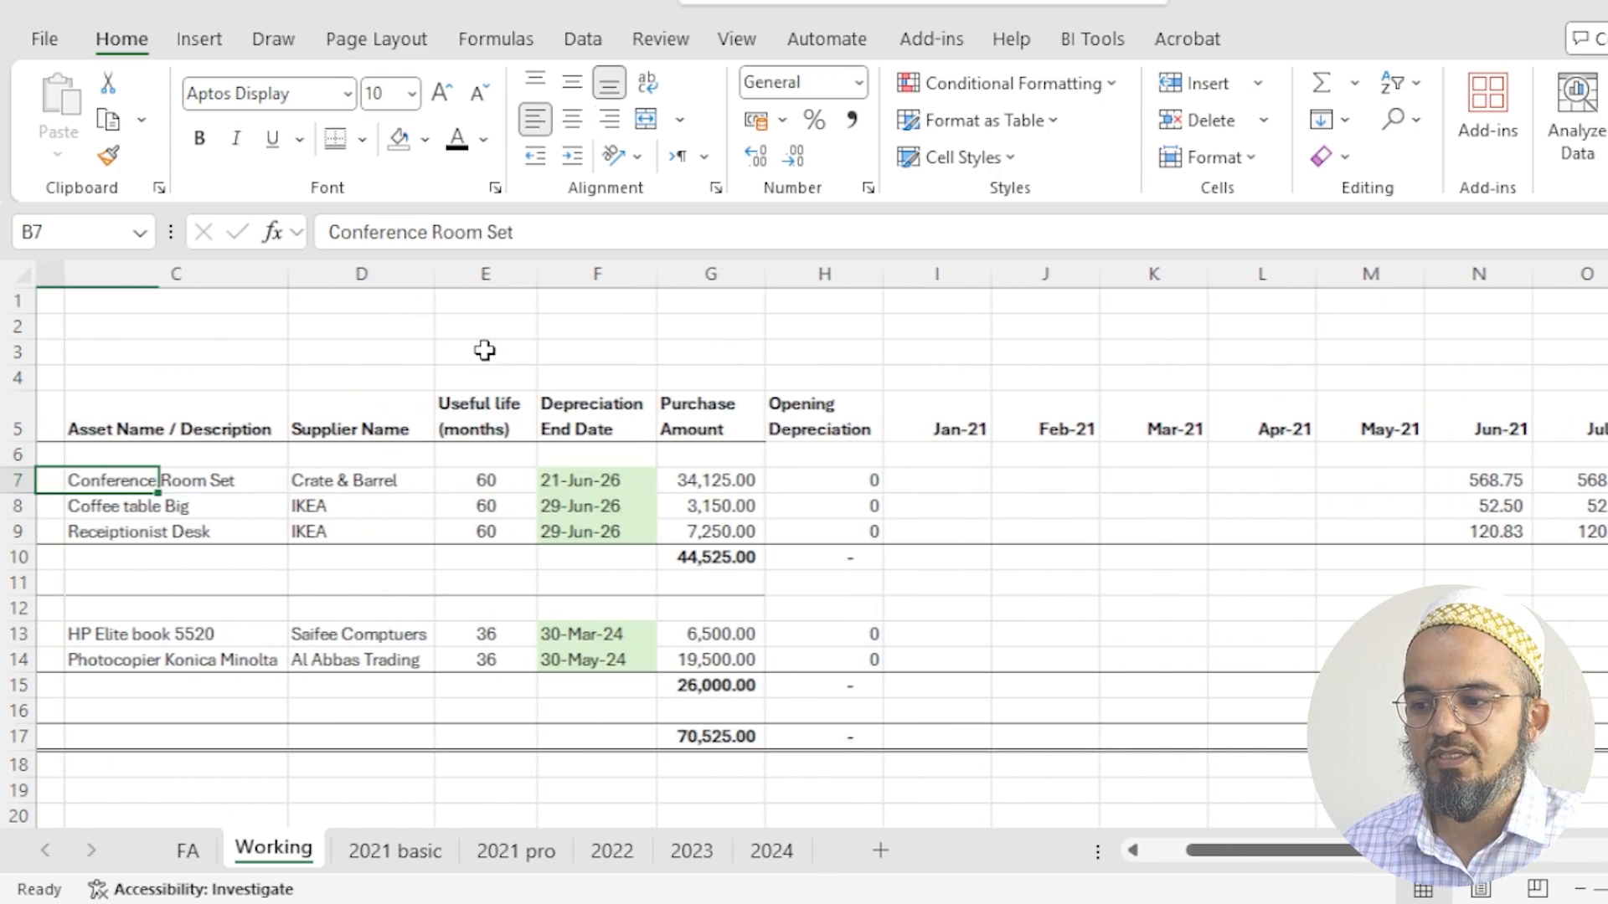
key(Down)
key(Down)
key(Right)
key(Right)
key(Right)
key(Right)
key(Right)
key(Right)
key(Right)
key(Right)
key(Right)
key(Right)
key(Right)
key(Right)
key(Right)
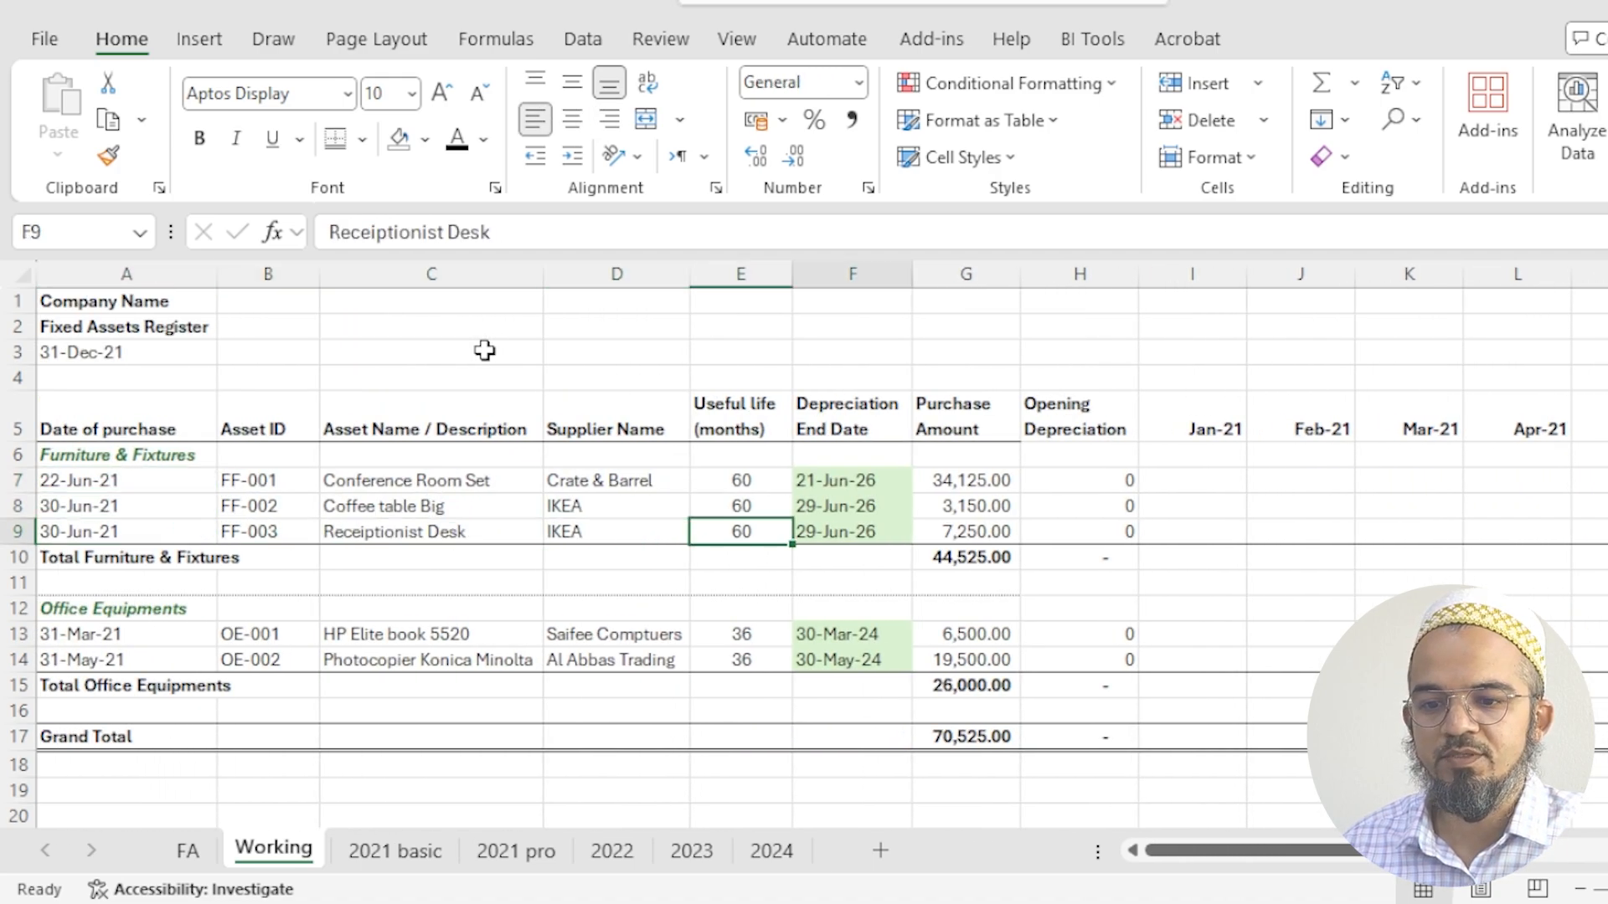
- Extend the monthly depreciation formulas of the three furniture assets through Dec-21, filling N7:T9
key(Up)
key(Up)
key(shift+Right)
key(shift+Right)
key(shift+Right)
key(shift+Right)
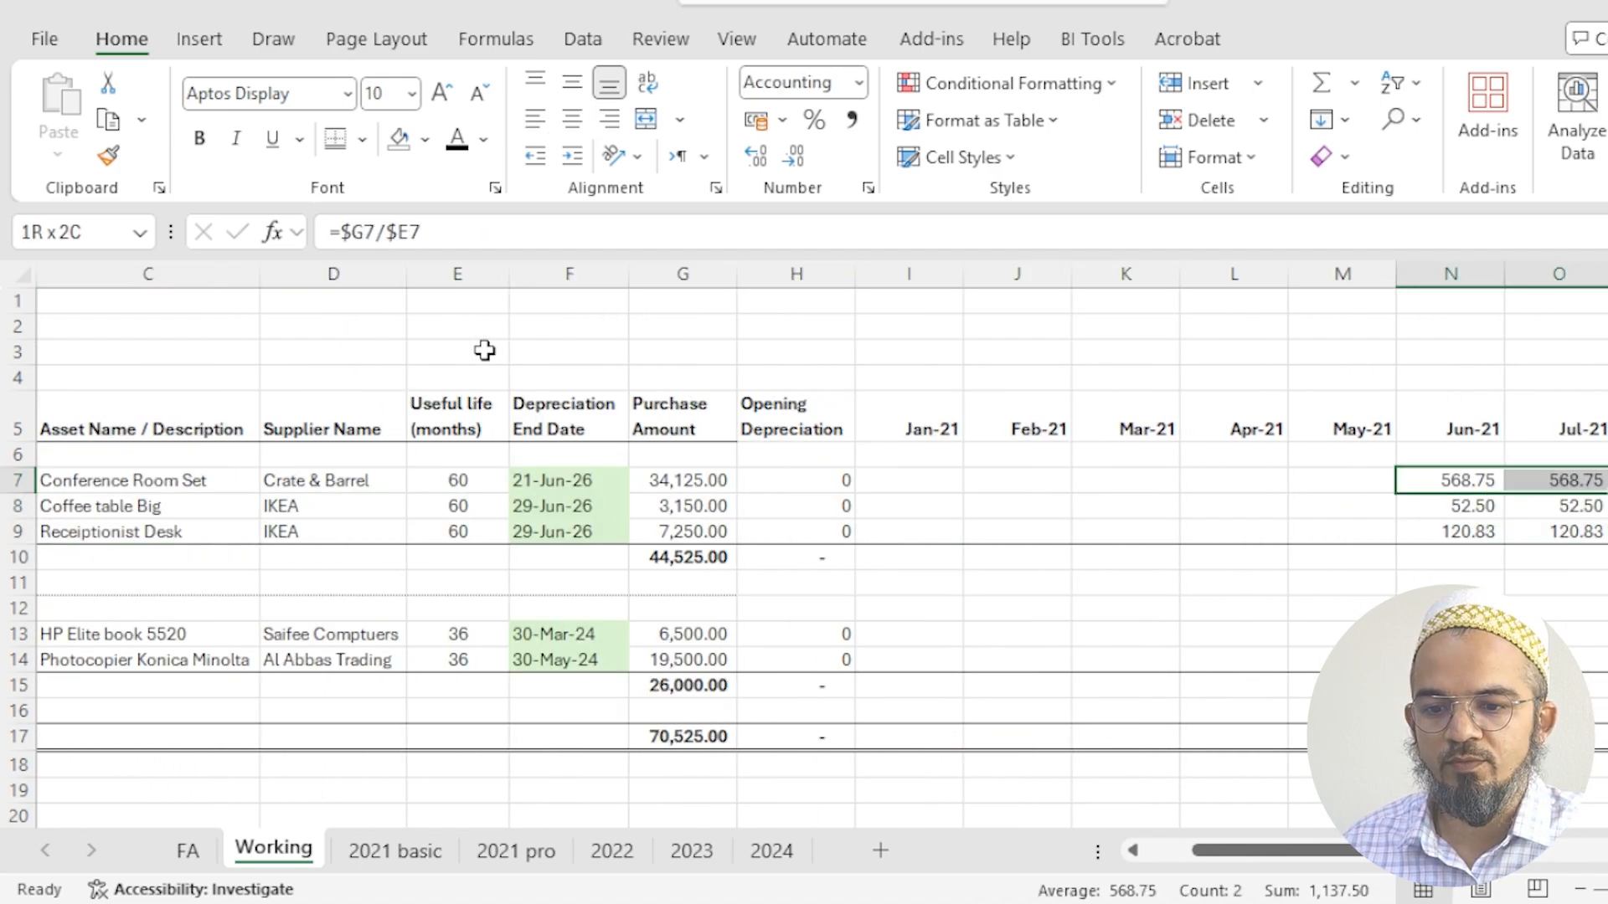
key(shift+Right)
key(shift+Right)
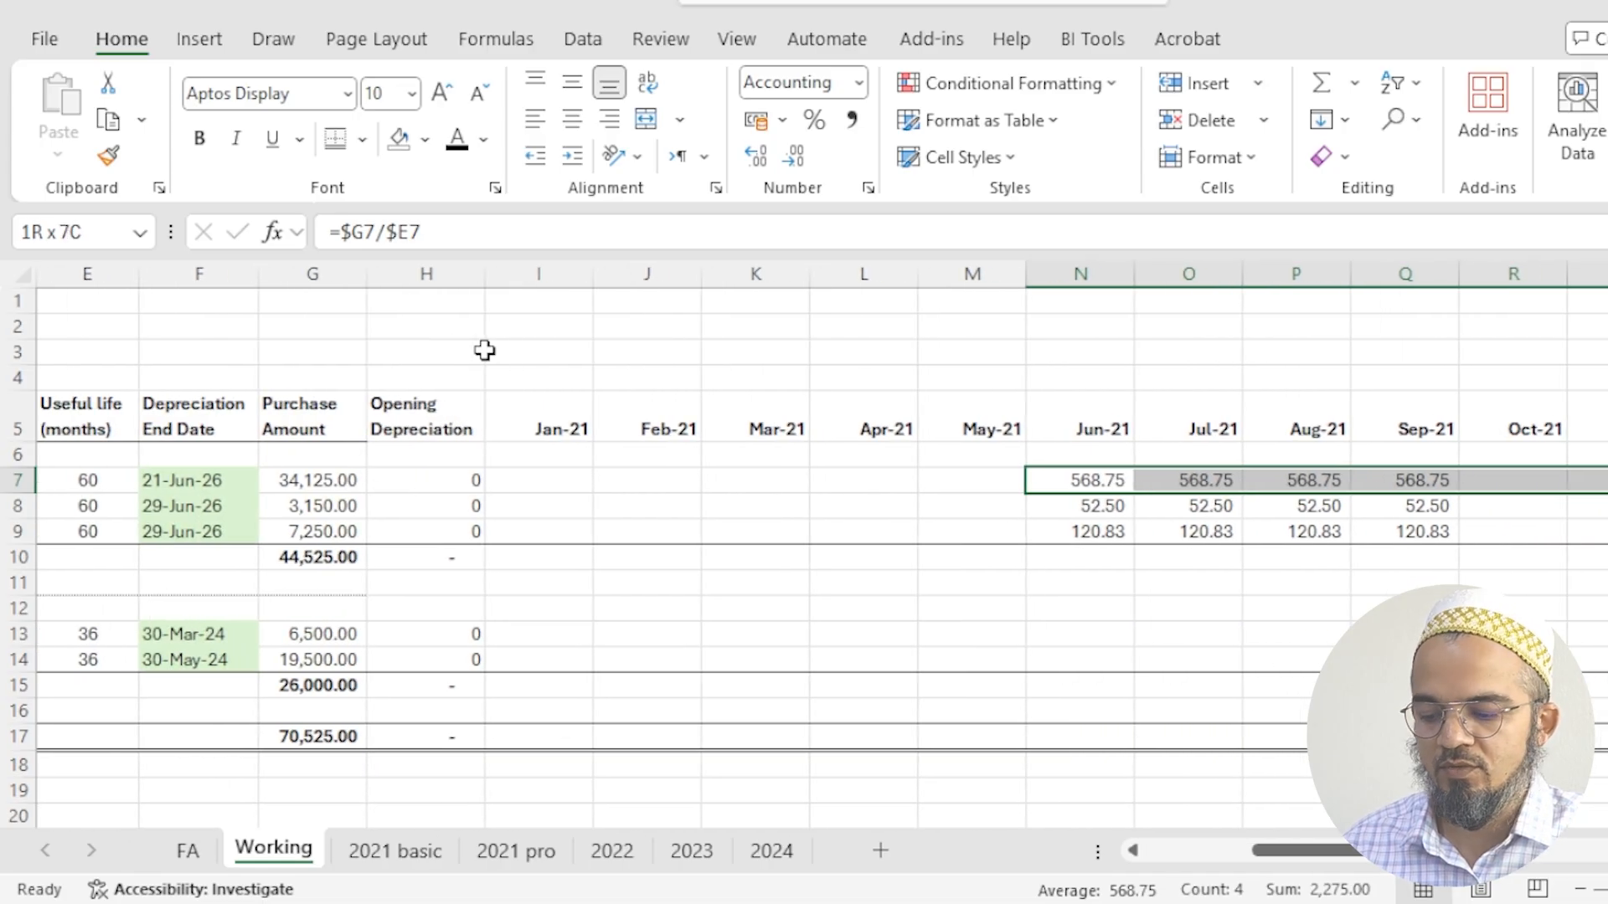
key(ctrl+r)
key(shift+Down)
key(shift+Down)
key(ctrl+r)
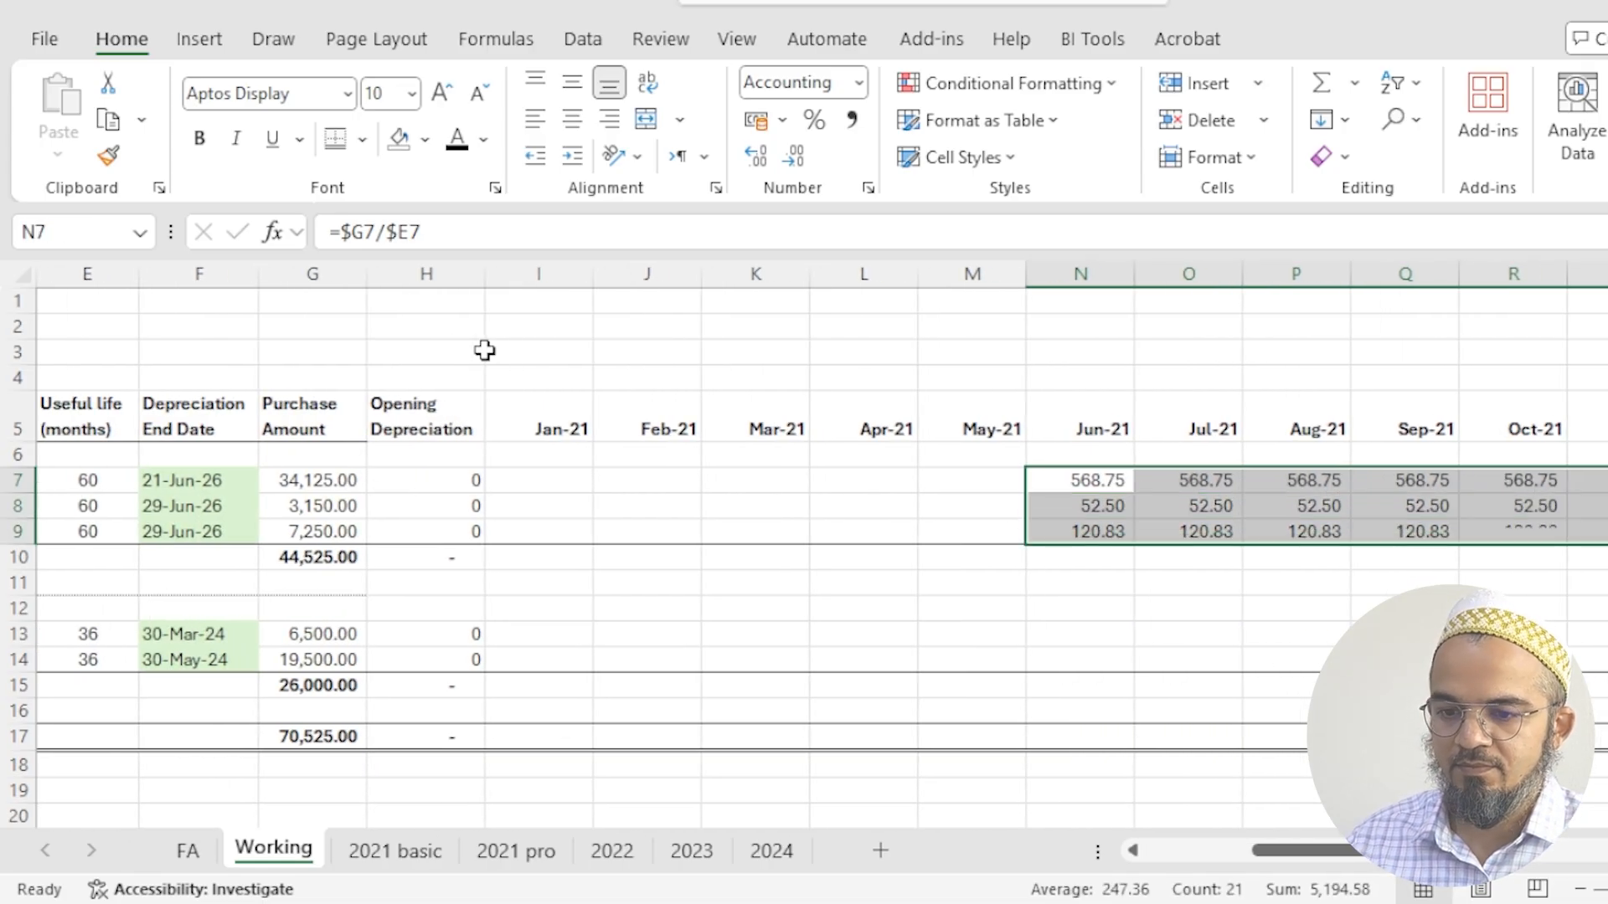
- Copy the N7 depreciation formula into K13, the Mar-21 cell of the HP Elite book 5520
key(Left)
key(Right)
key(ctrl+c)
key(Left)
key(Left)
key(Down)
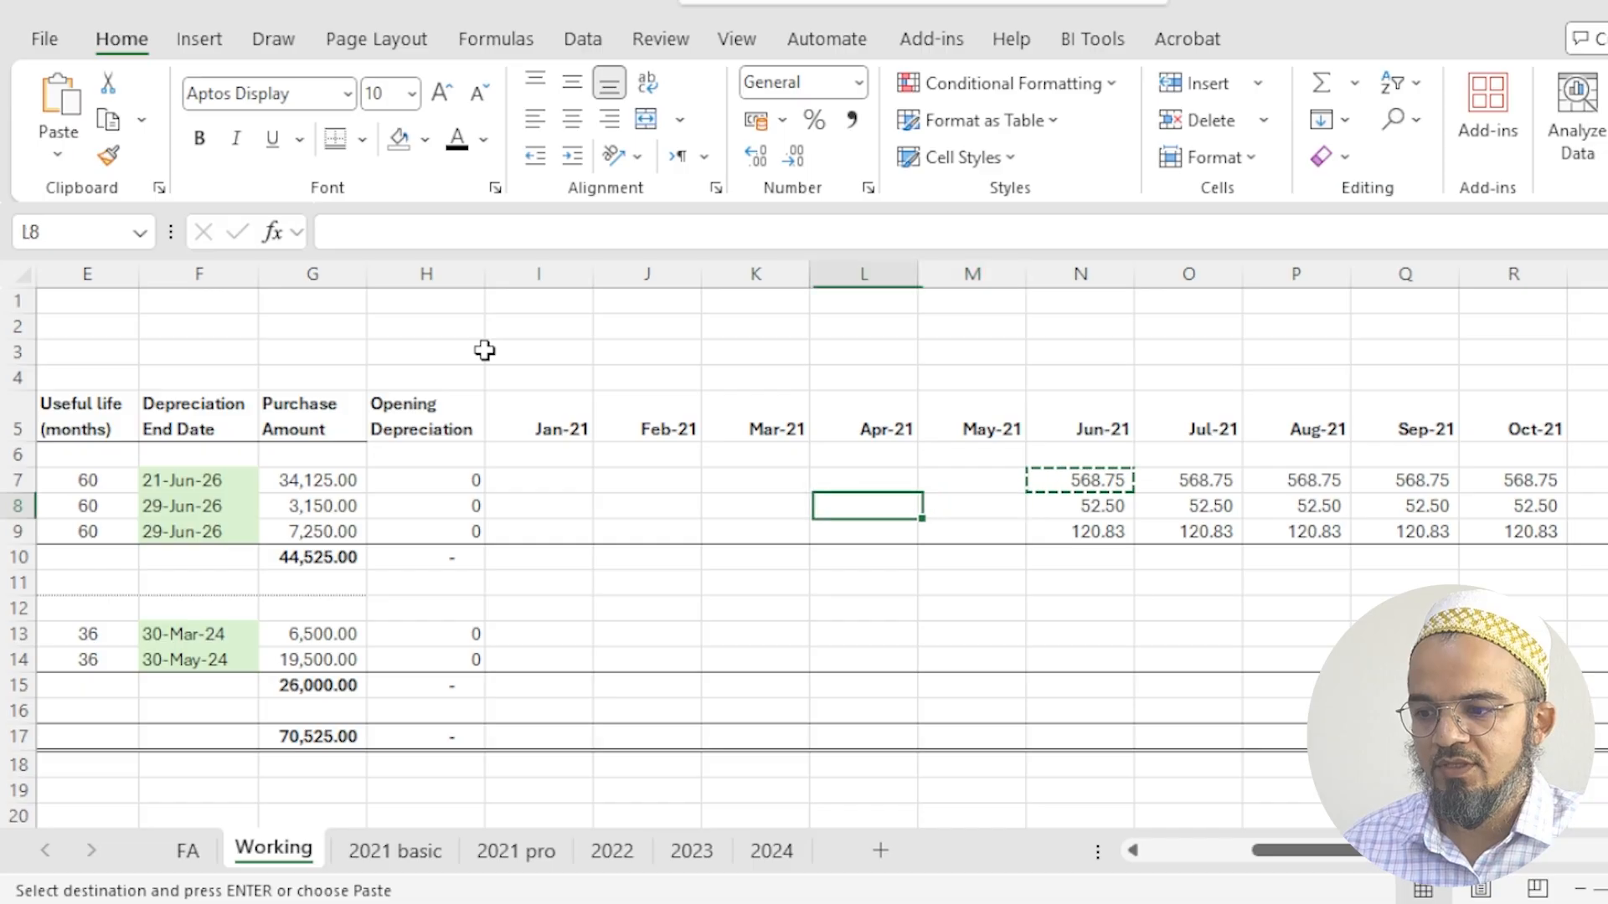
key(Left)
key(Down)
key(Down)
key(Down)
key(Down)
key(Down)
key(ctrl+Left)
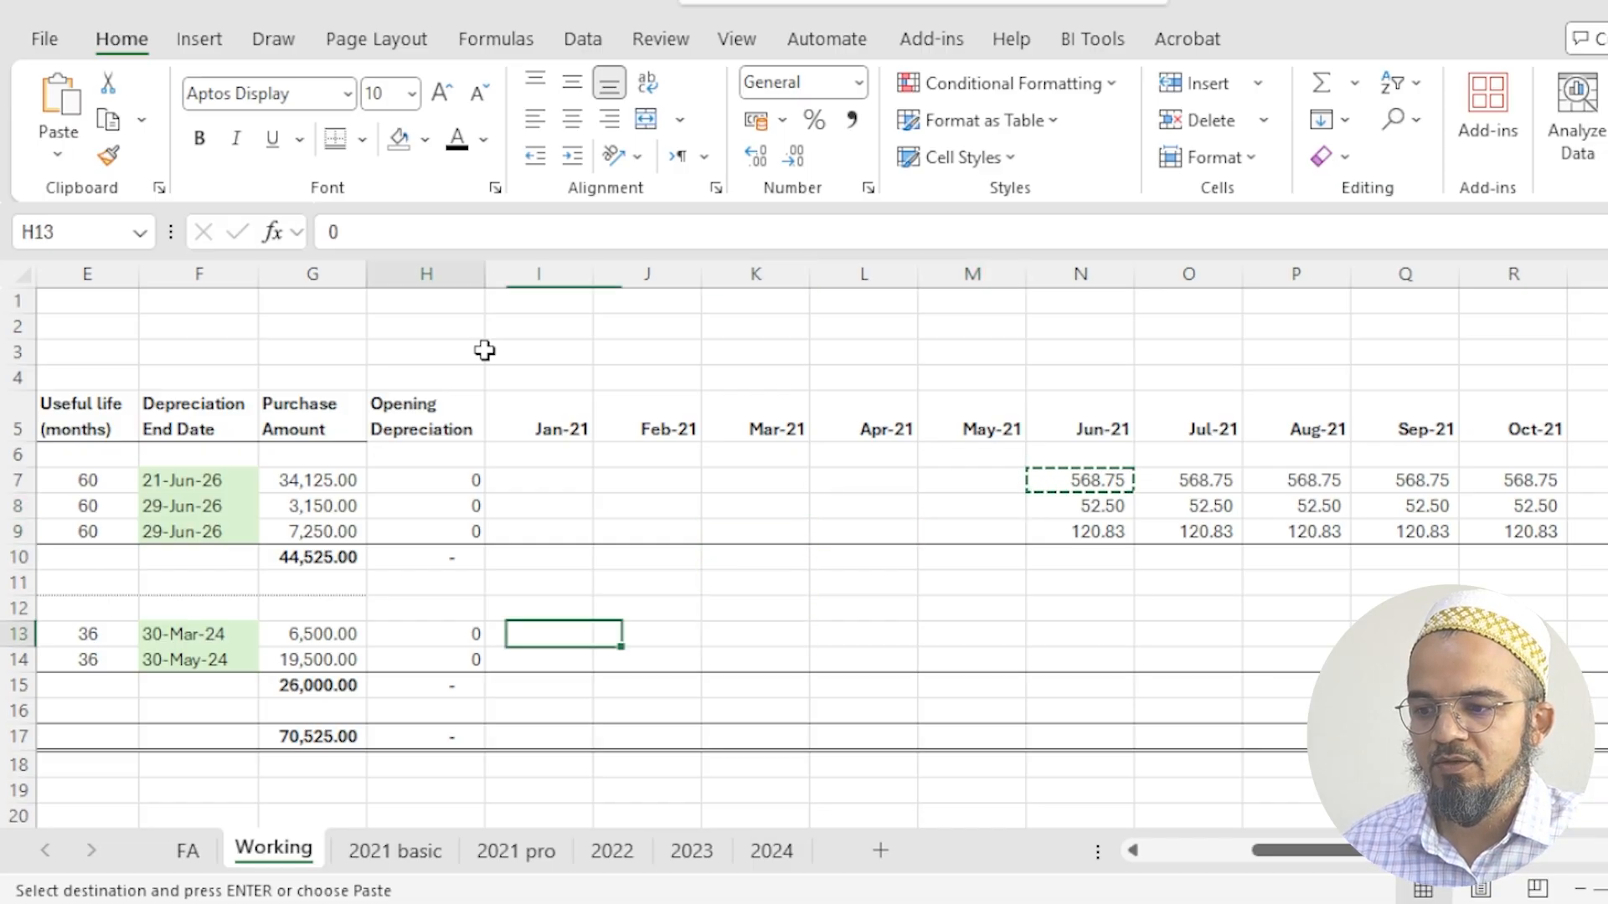
key(ctrl+Left)
key(Down)
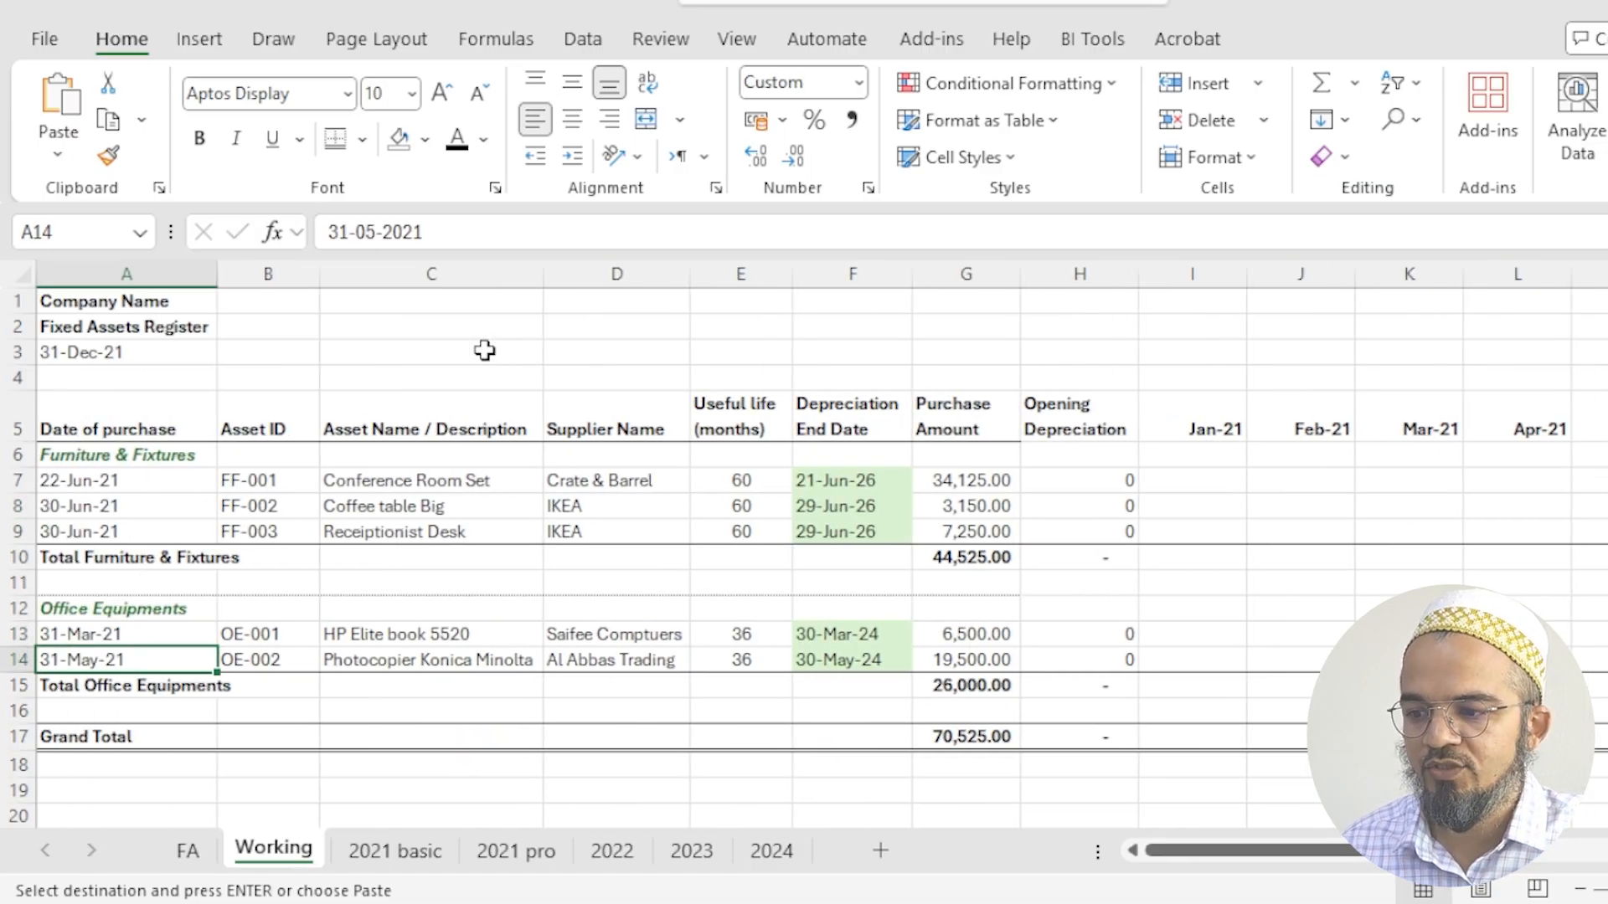
key(Right)
key(Right)
key(Right)
key(Right)
key(Right)
key(Right)
key(Right)
key(Right)
key(Right)
key(Right)
key(Right)
key(Left)
key(Up)
key(Up)
key(Down)
key(ctrl+v)
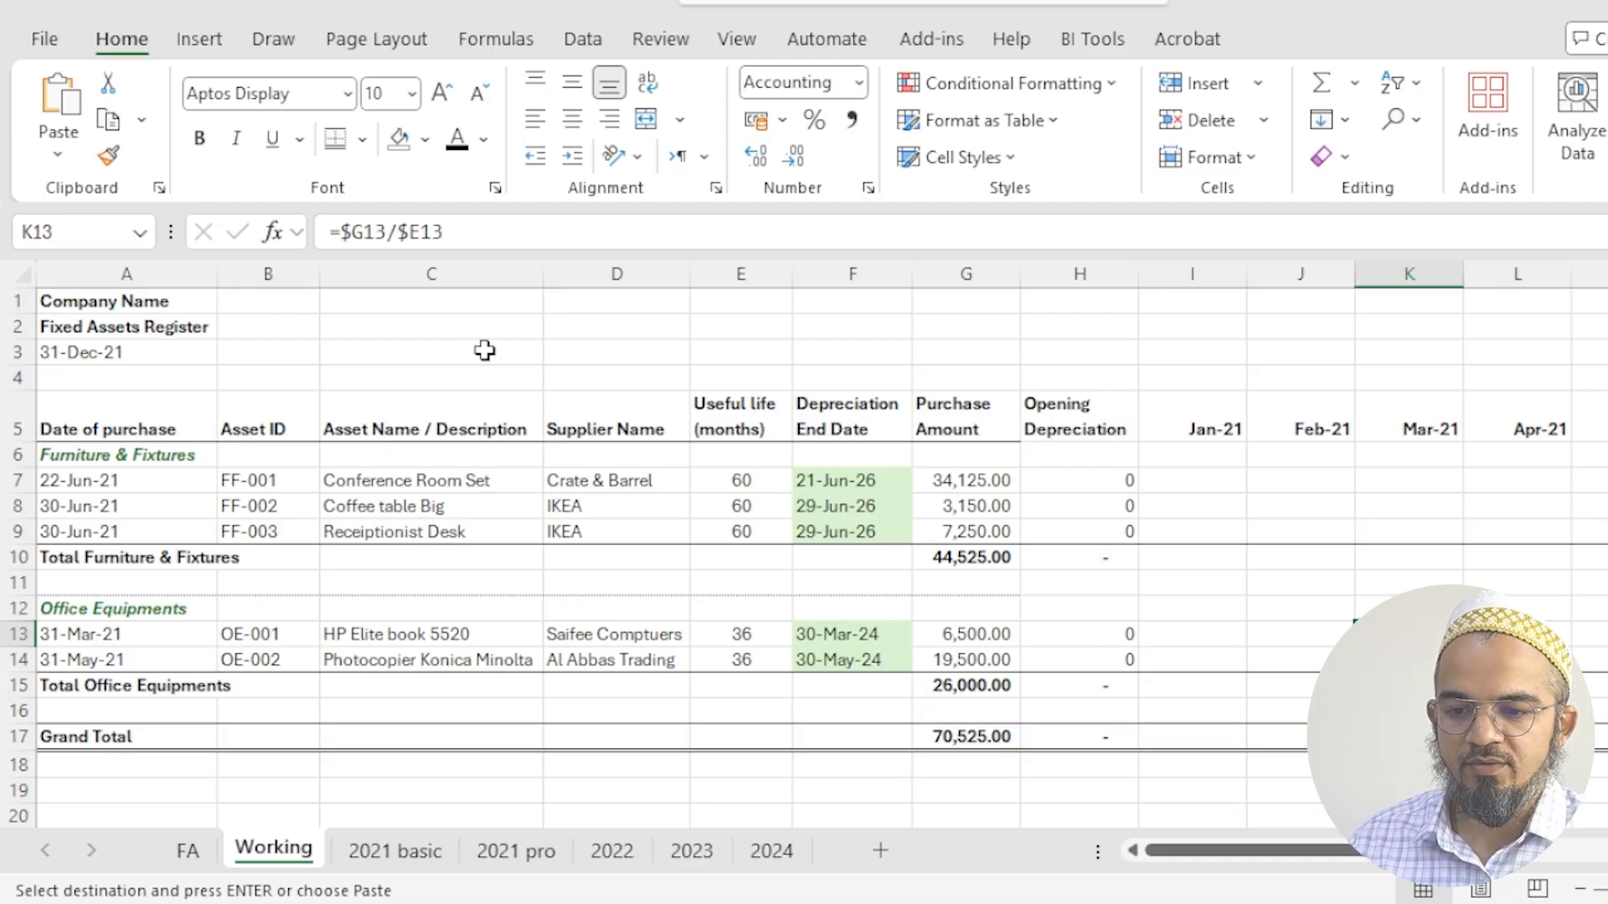
- Paste the depreciation formula into M14, the May-21 cell of the Photocopier Konica Minolta
key(ctrl+shift+Right)
key(Left)
key(Right)
key(Down)
key(Right)
key(Right)
key(ctrl+v)
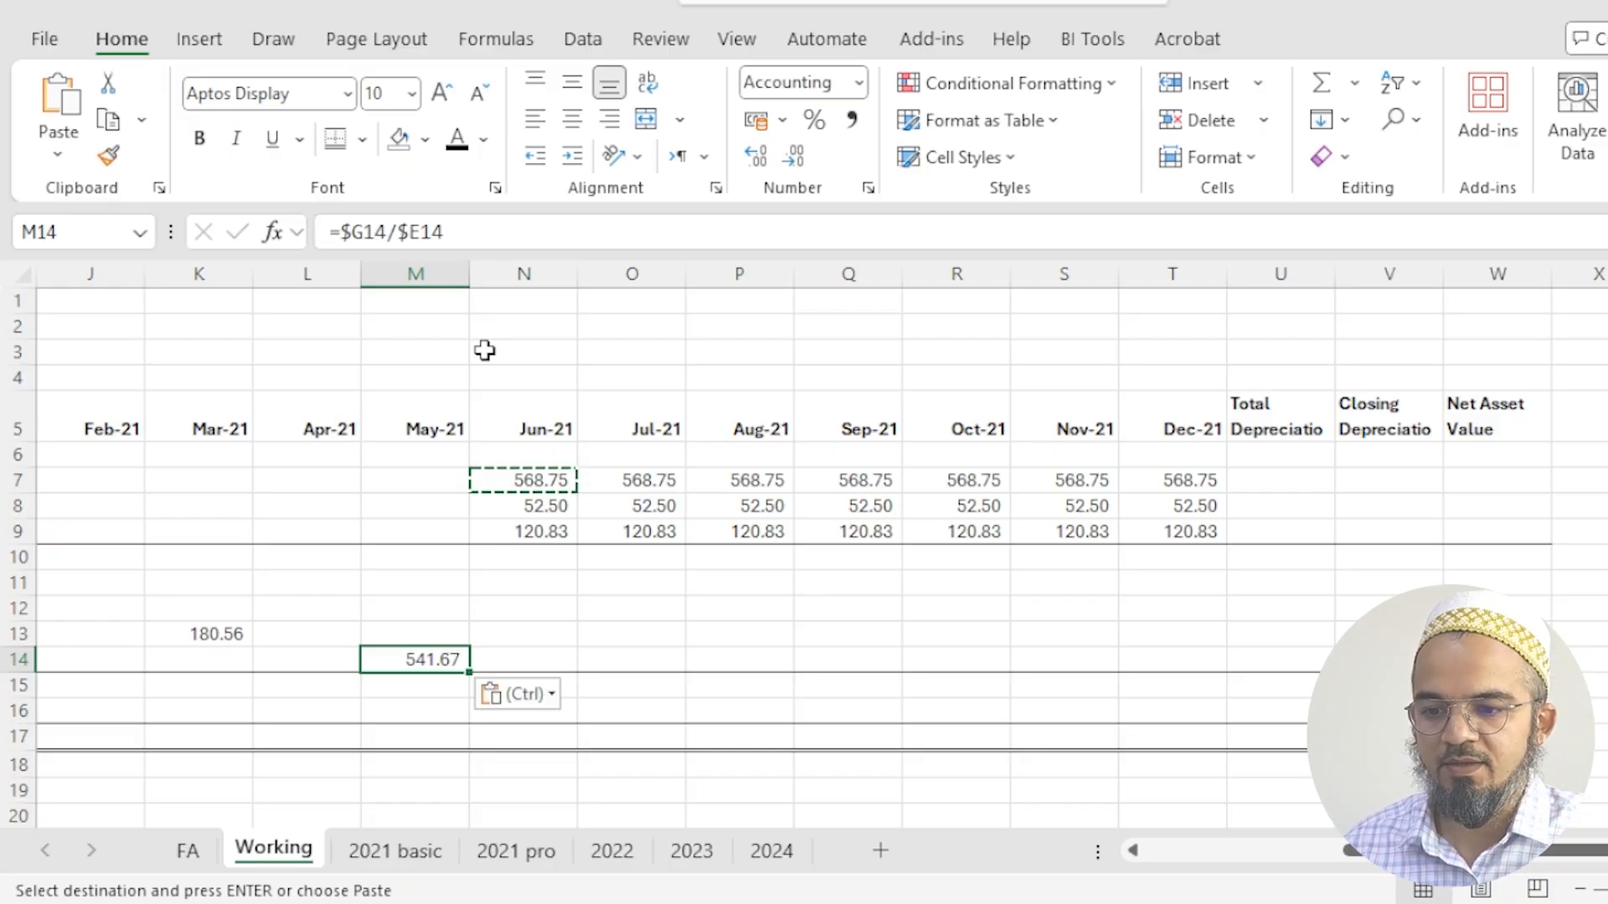
- Fill the HP Elite book's depreciation formula from Mar-21 through Dec-21, K13:T13
key(Right)
key(Right)
key(Right)
key(Right)
key(Right)
key(Right)
key(Right)
key(Up)
key(Up)
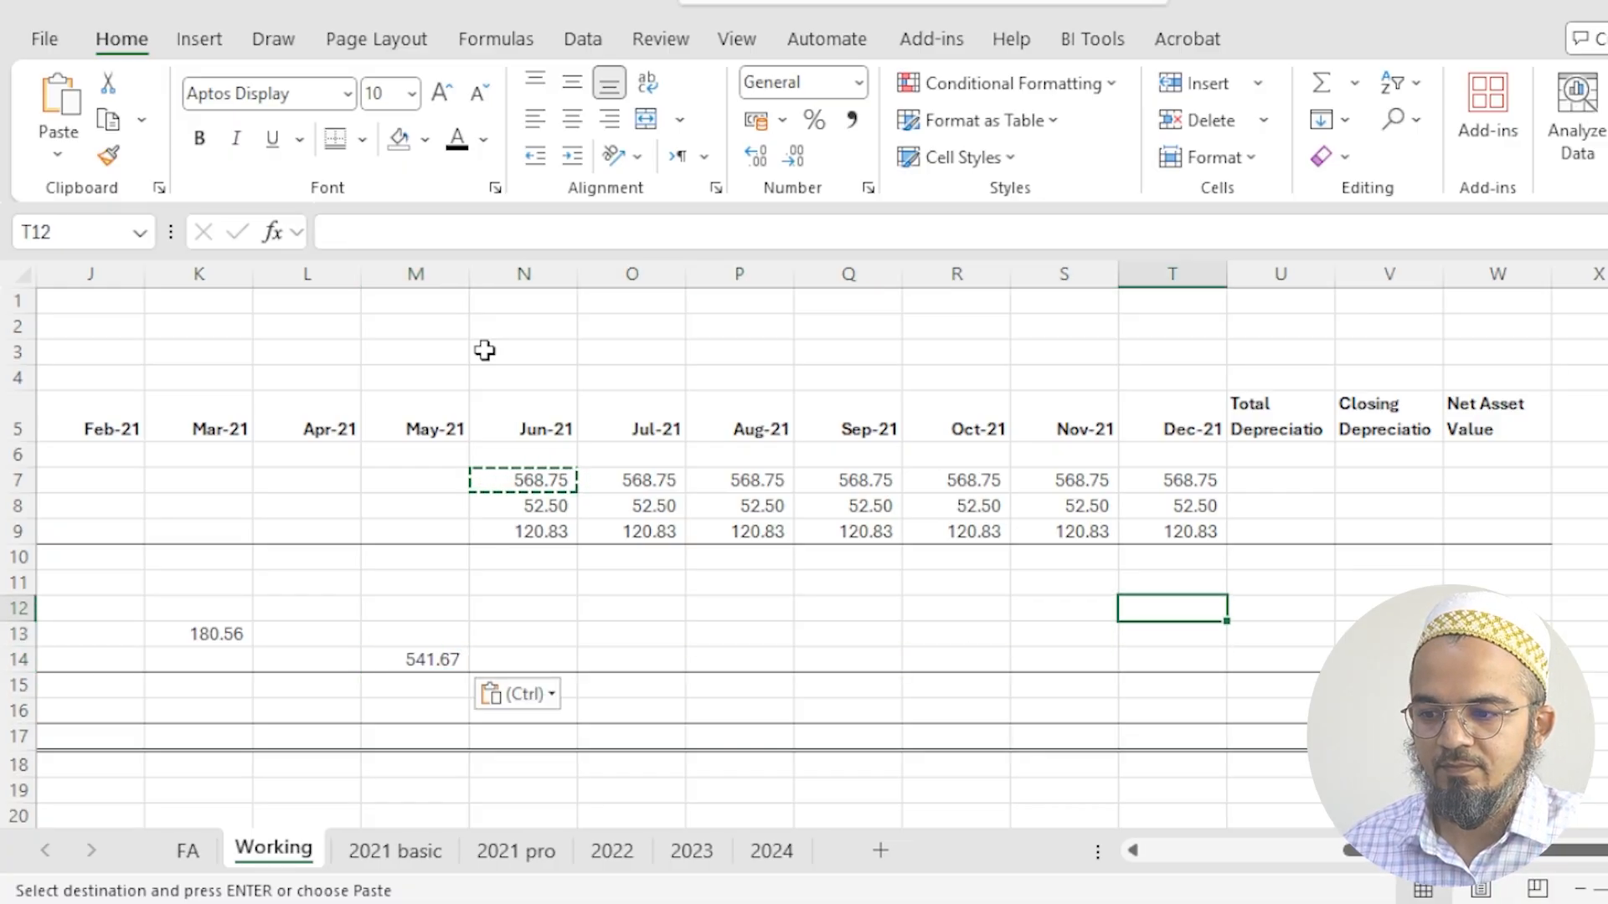
key(Down)
key(ctrl+shift+Left)
key(ctrl+r)
key(Down)
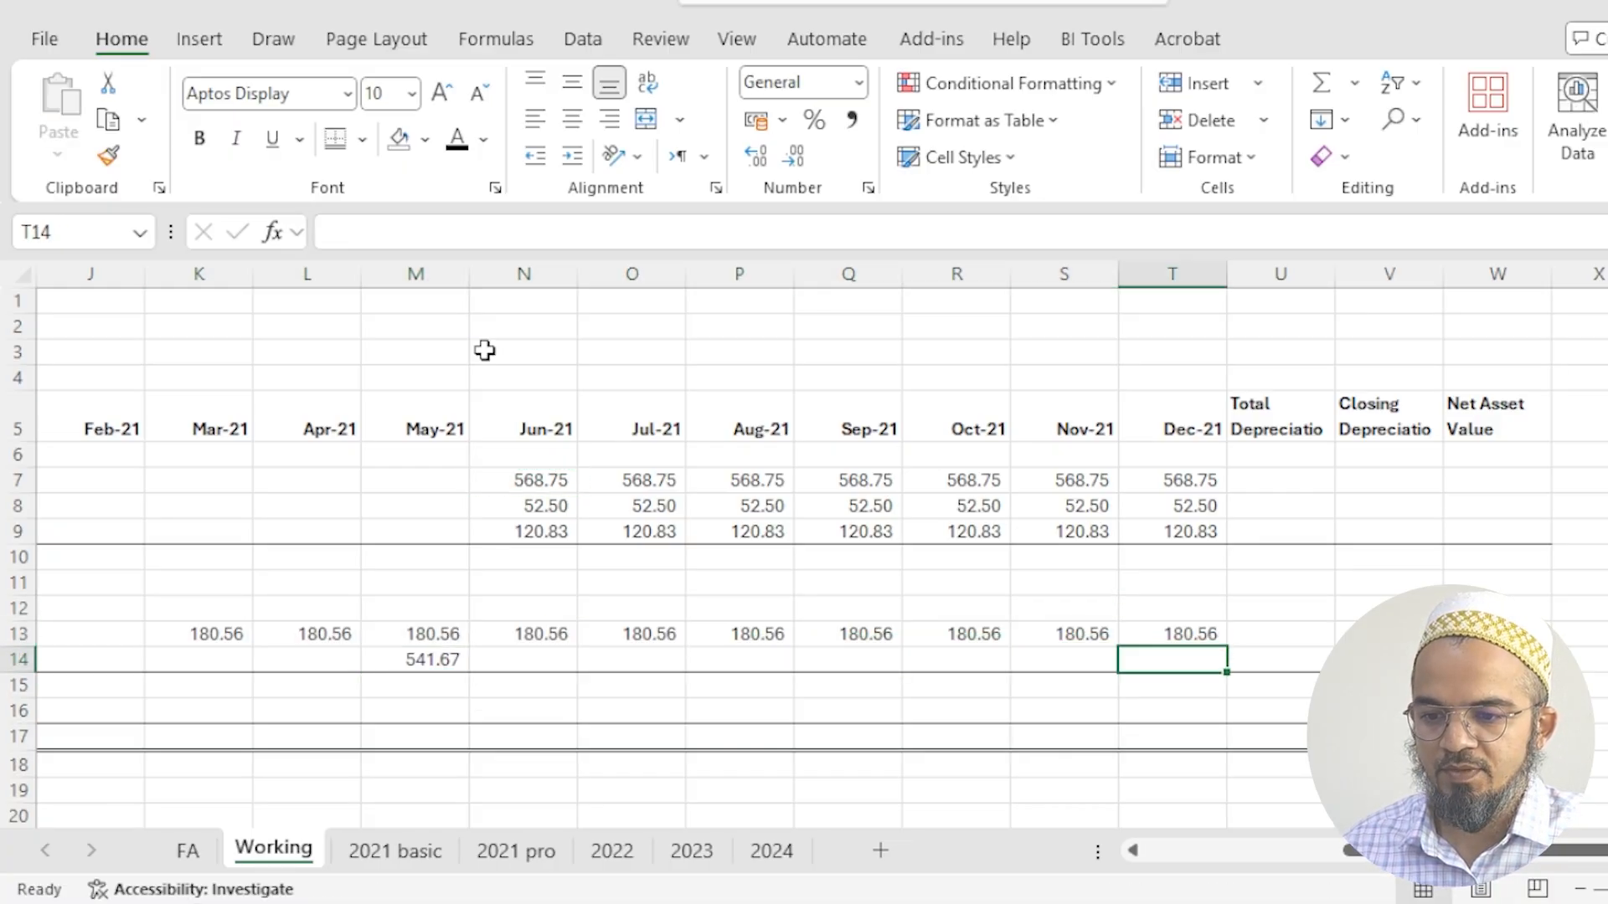
- Fill the photocopier's depreciation formula from May-21 through Dec-21, M14:T14
key(ctrl+shift+Left)
key(ctrl+r)
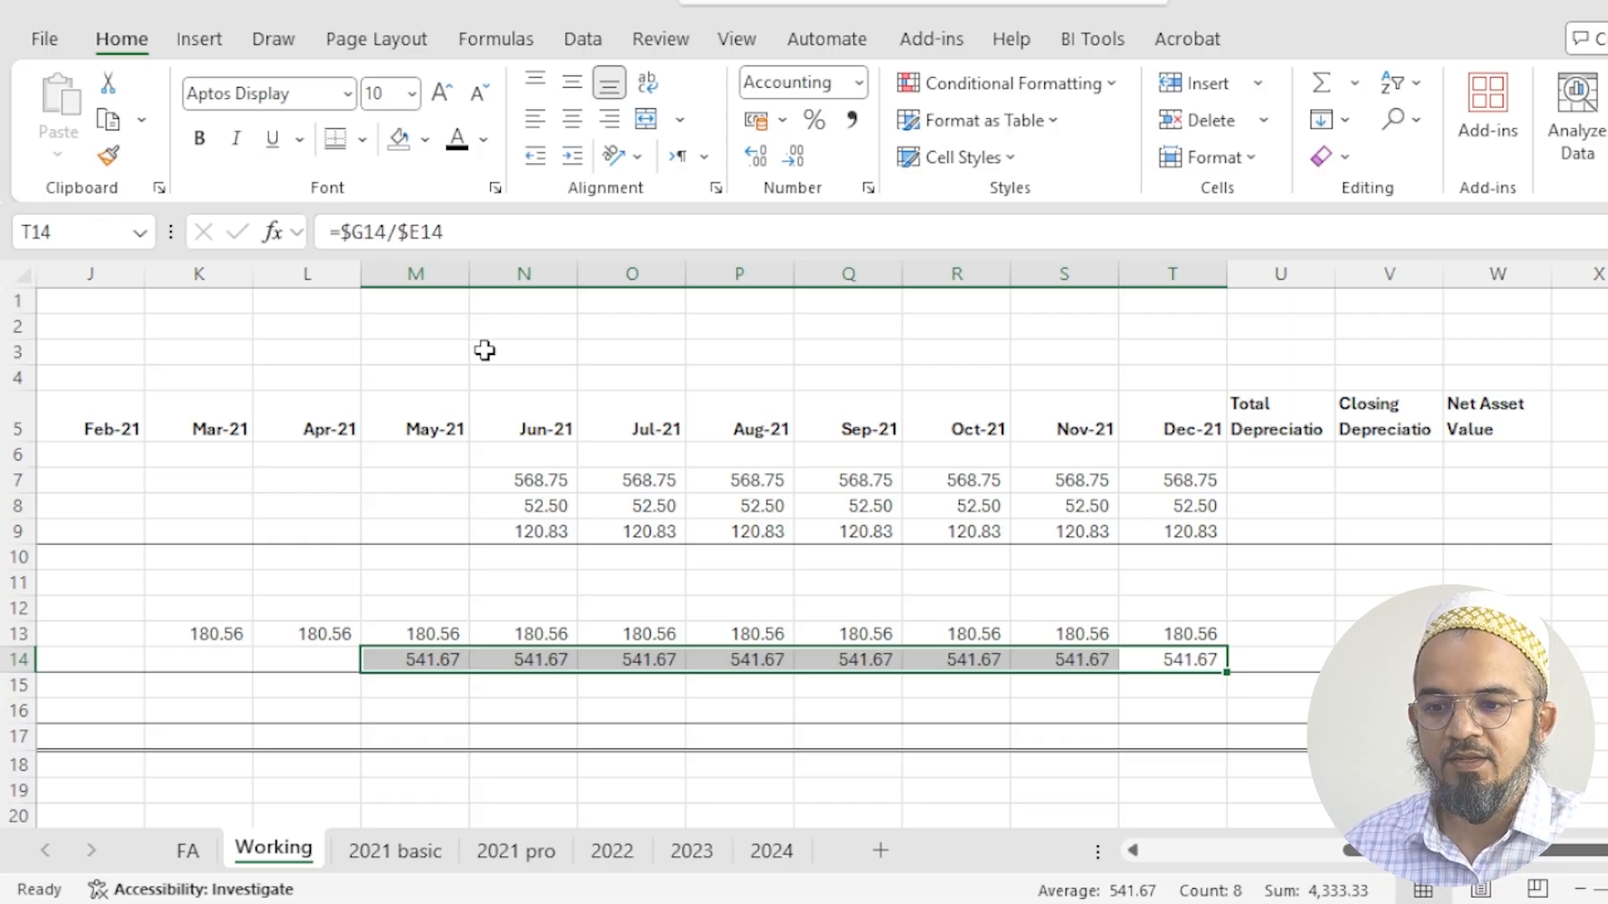
- Extend the Total Furniture & Fixtures sum formula from H10 across to the Net Asset Value column, W10
key(Left)
key(ctrl+Left)
key(Home)
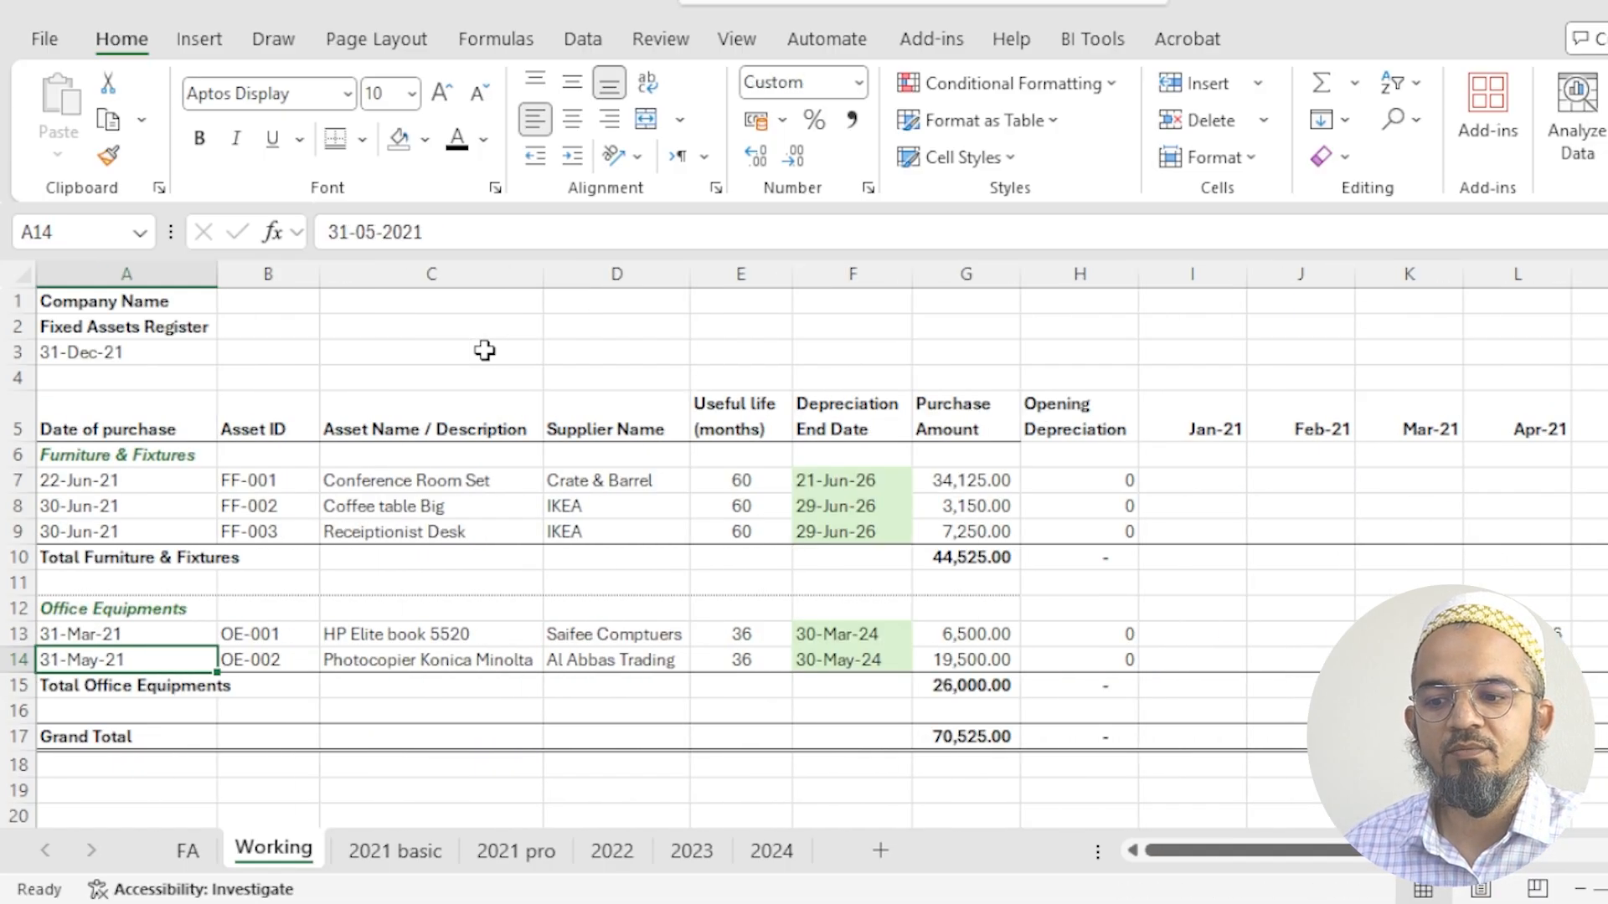
click(1098, 557)
drag(1136, 569, 1604, 559)
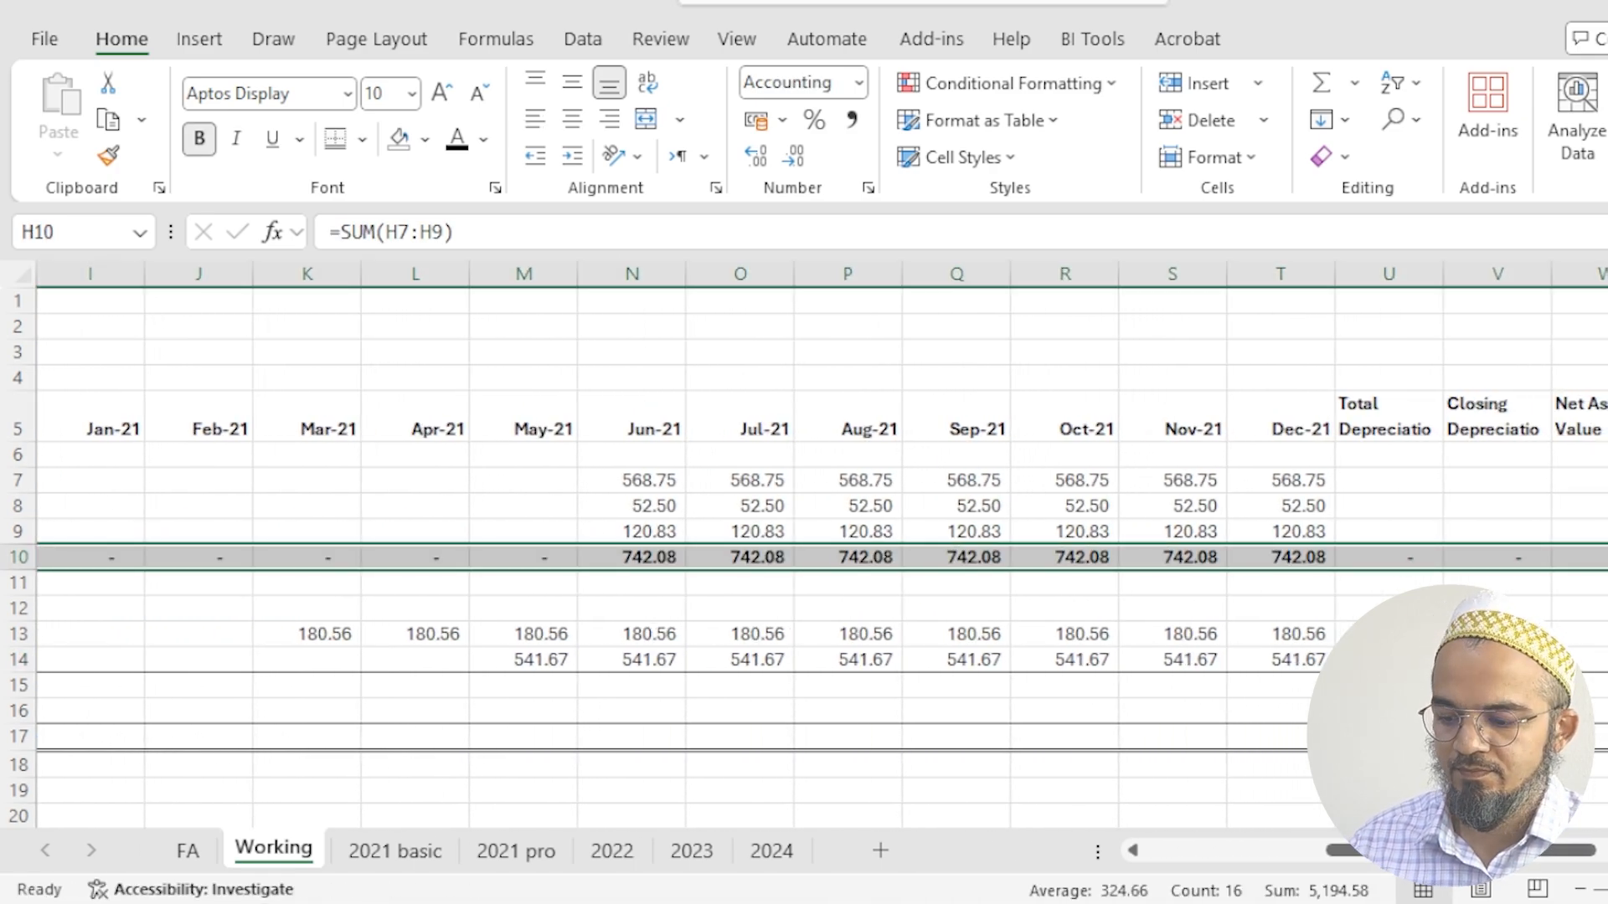
- Fill the Total Office Equipments sum formula from H15 across through W15
click(390, 687)
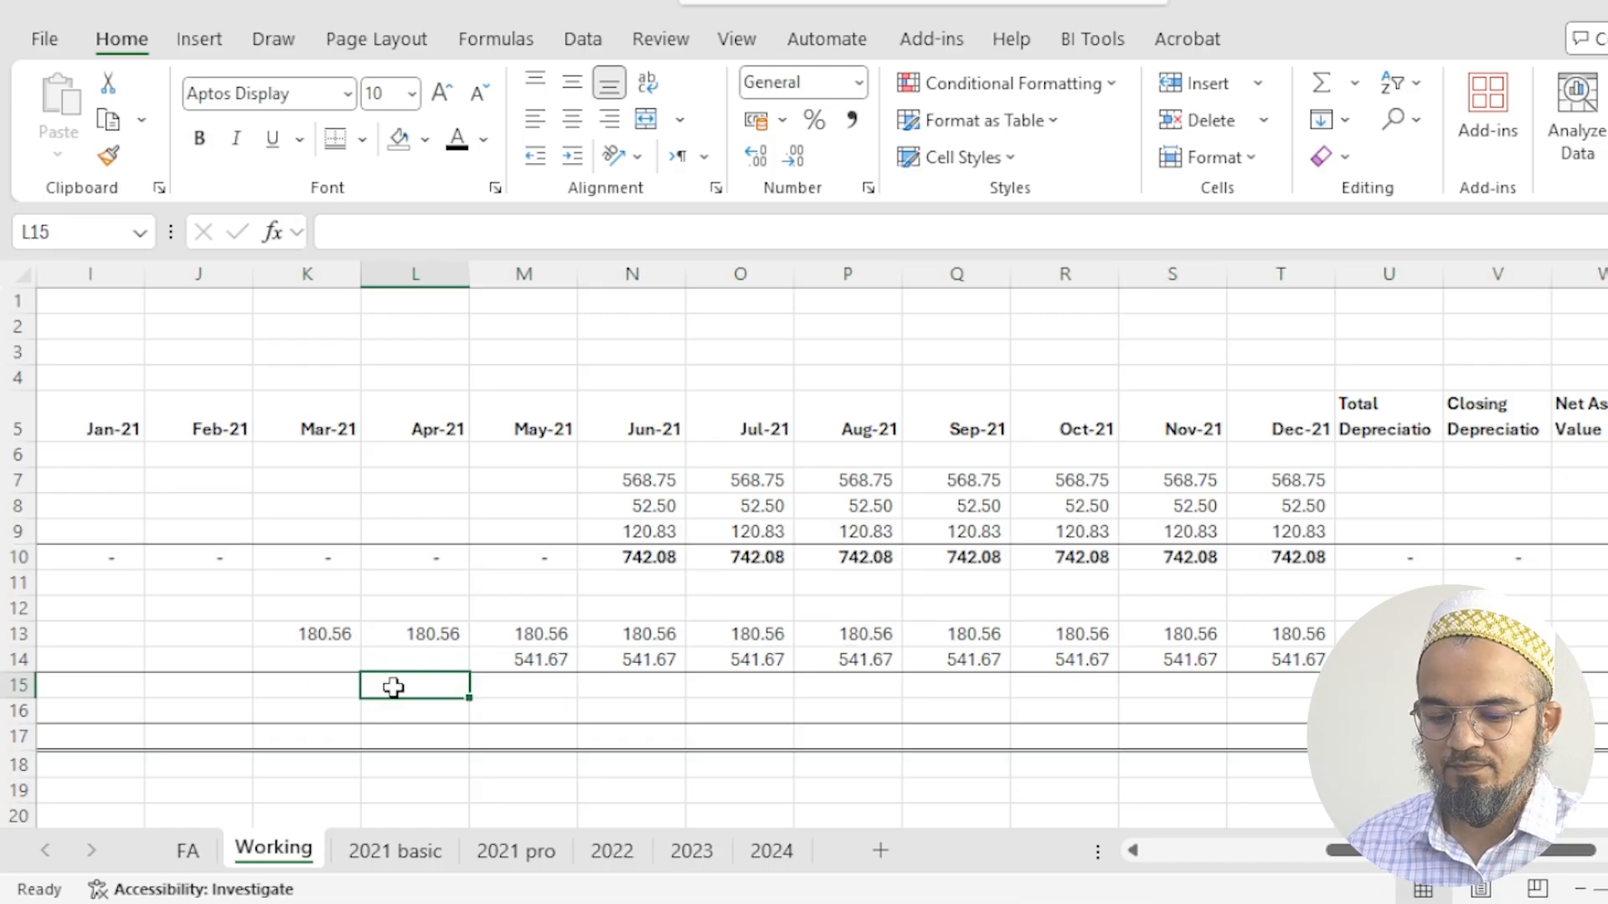
key(ctrl+Left)
key(shift+Right)
key(shift+Right)
key(shift+Right)
key(shift+Right)
key(shift+Right)
key(shift+Right)
key(shift+Right)
key(shift+Right)
key(shift+Right)
key(shift+Right)
key(shift+Right)
key(shift+Right)
key(shift+Right)
key(shift+Right)
key(shift+Right)
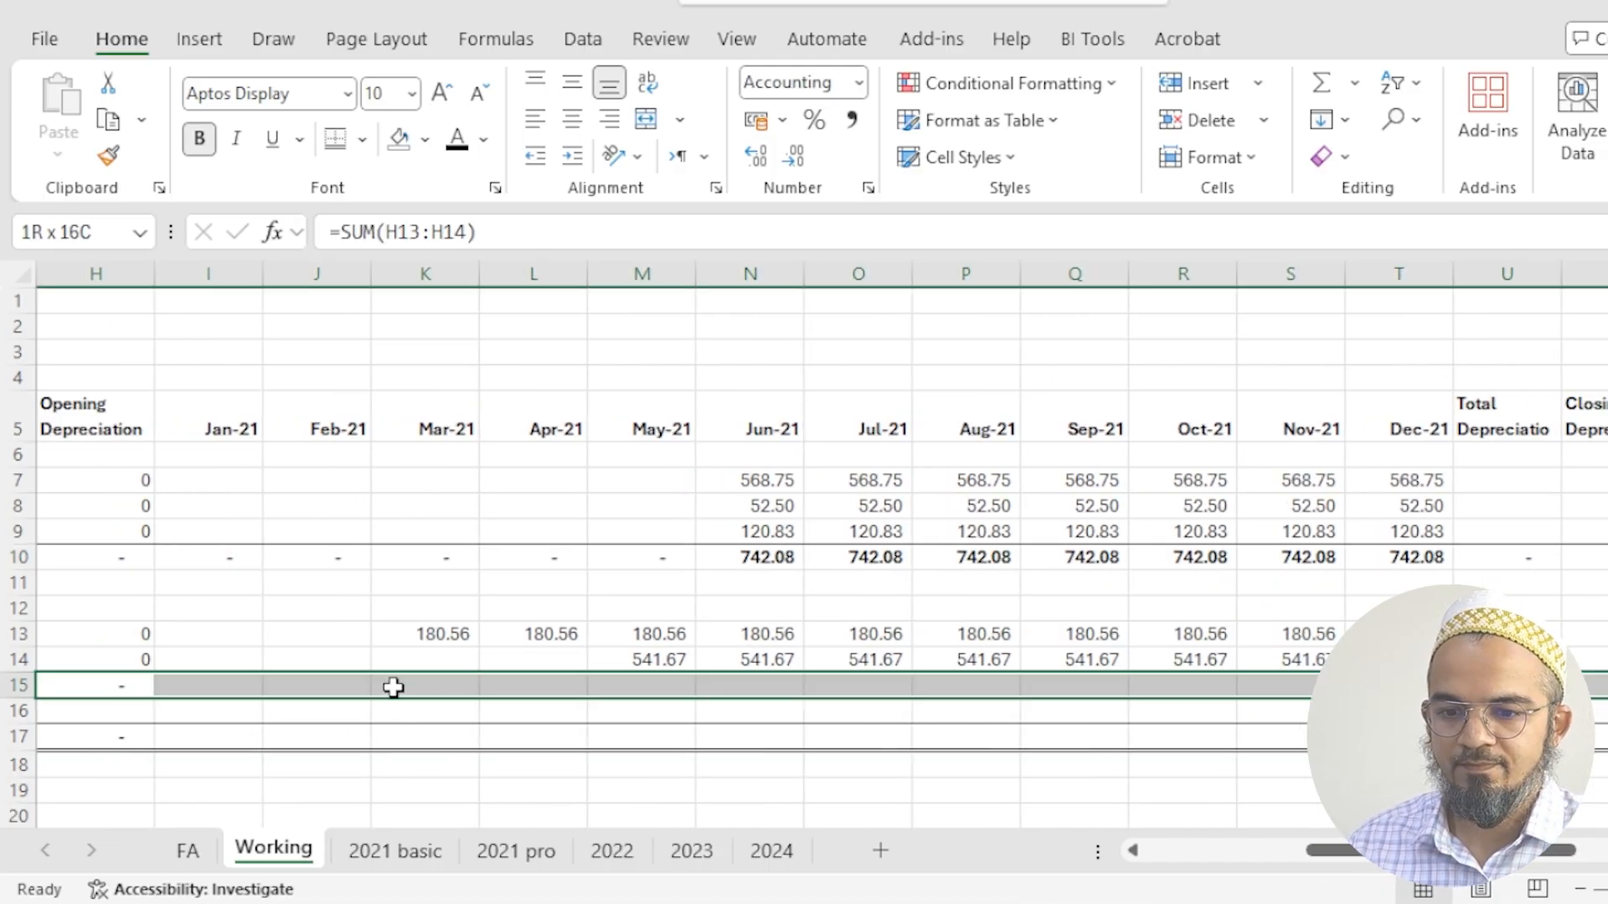
key(ctrl+r)
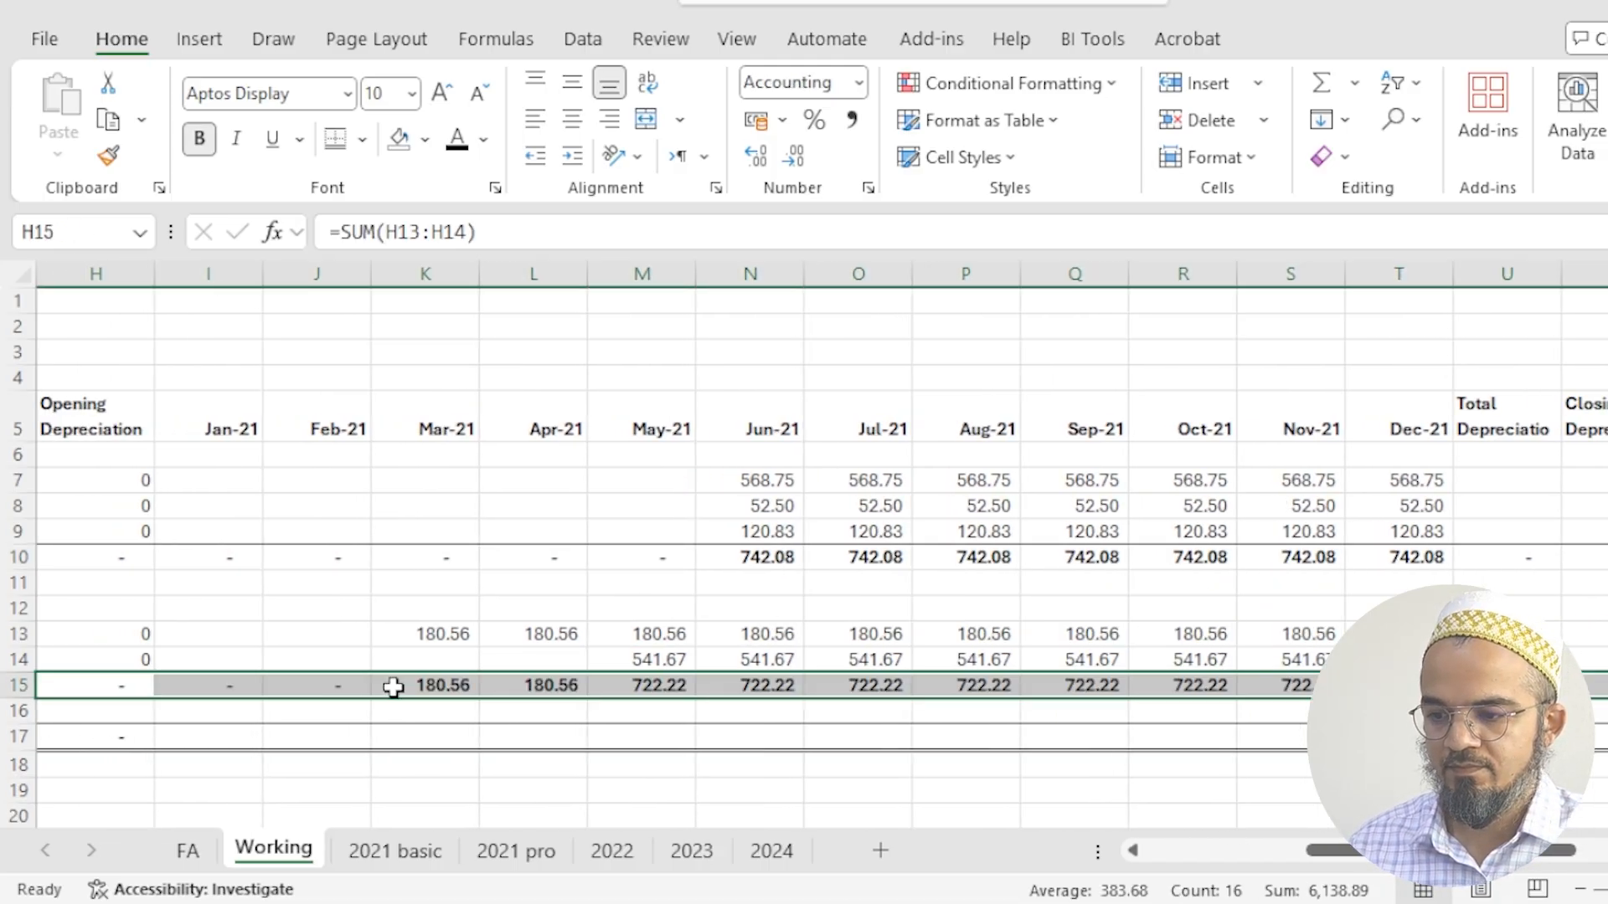
- Fill the Grand Total formula from H17 across through W17
key(Down)
key(Down)
key(shift+Right)
key(shift+Right)
key(shift+Right)
key(shift+Right)
key(shift+Right)
key(shift+Right)
key(shift+Right)
key(shift+Right)
key(shift+Right)
key(shift+Right)
key(shift+Right)
key(shift+Right)
key(shift+Right)
key(shift+Right)
key(shift+Right)
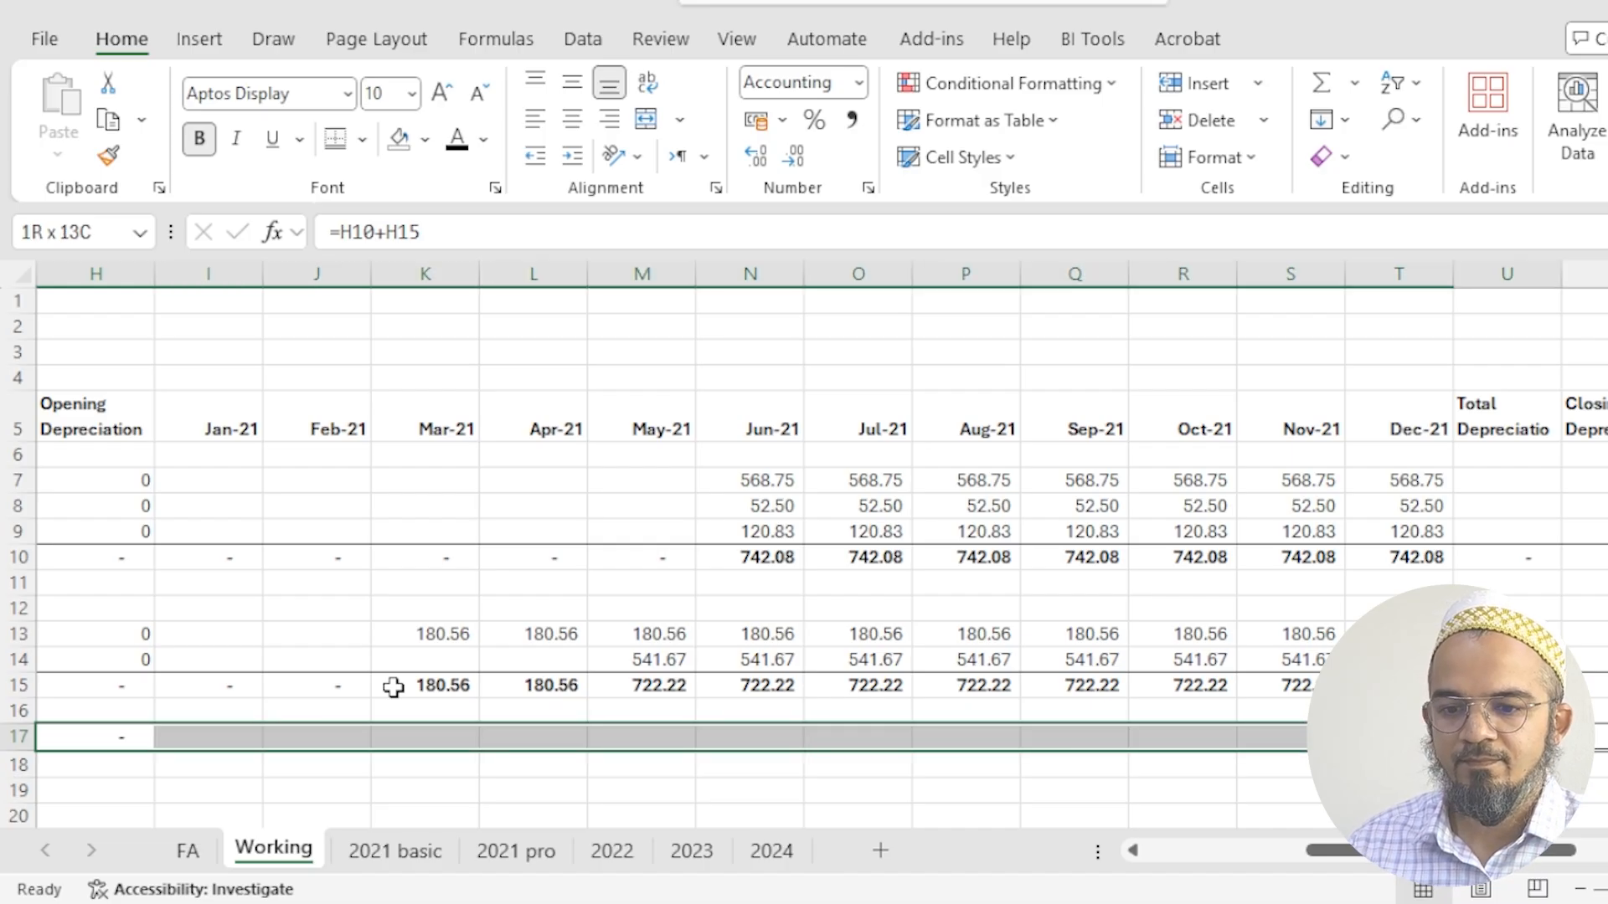
key(ctrl+r)
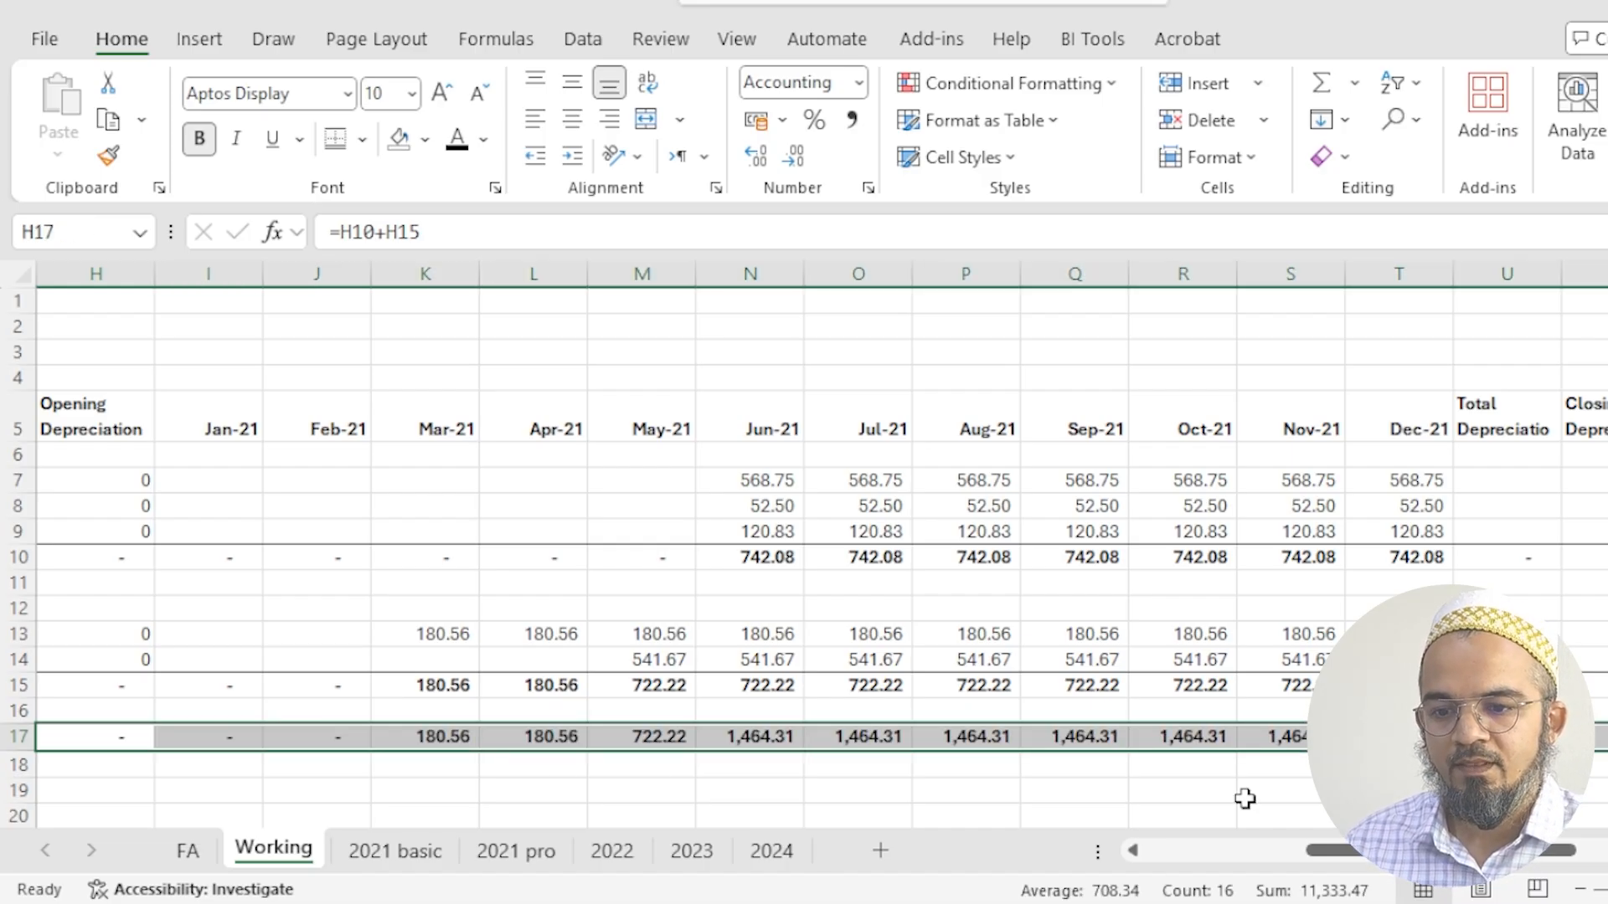
- Widen the Total Depreciation and Closing Depreciation columns and enter =SUM(I7:T7) in U7
drag(1544, 273, 1585, 268)
click(1540, 483)
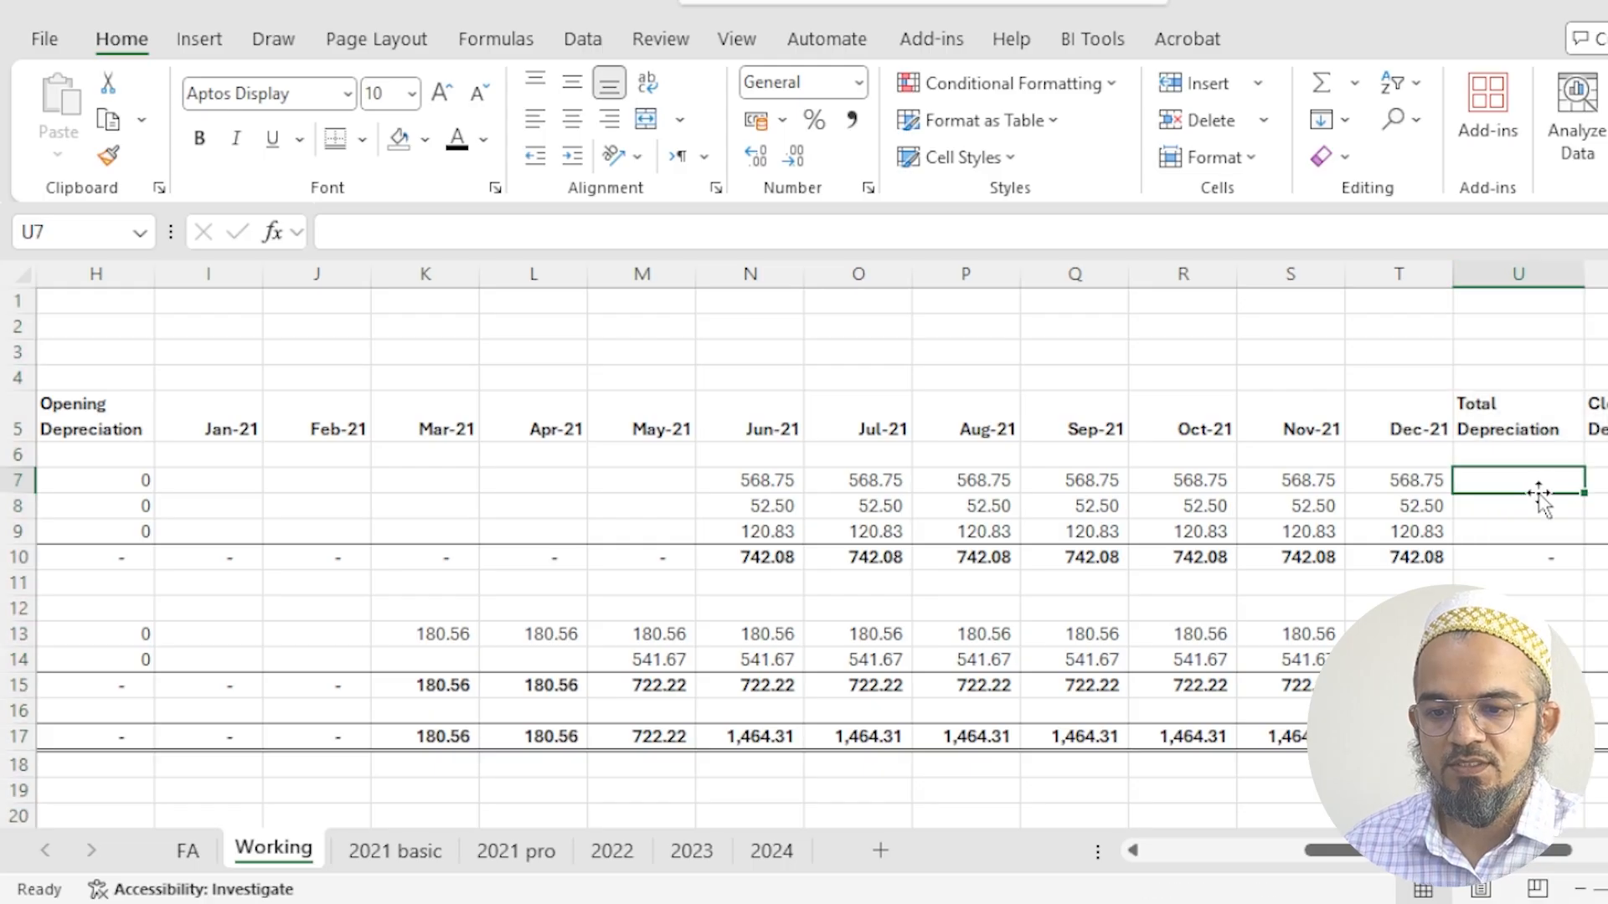
text(=sum()
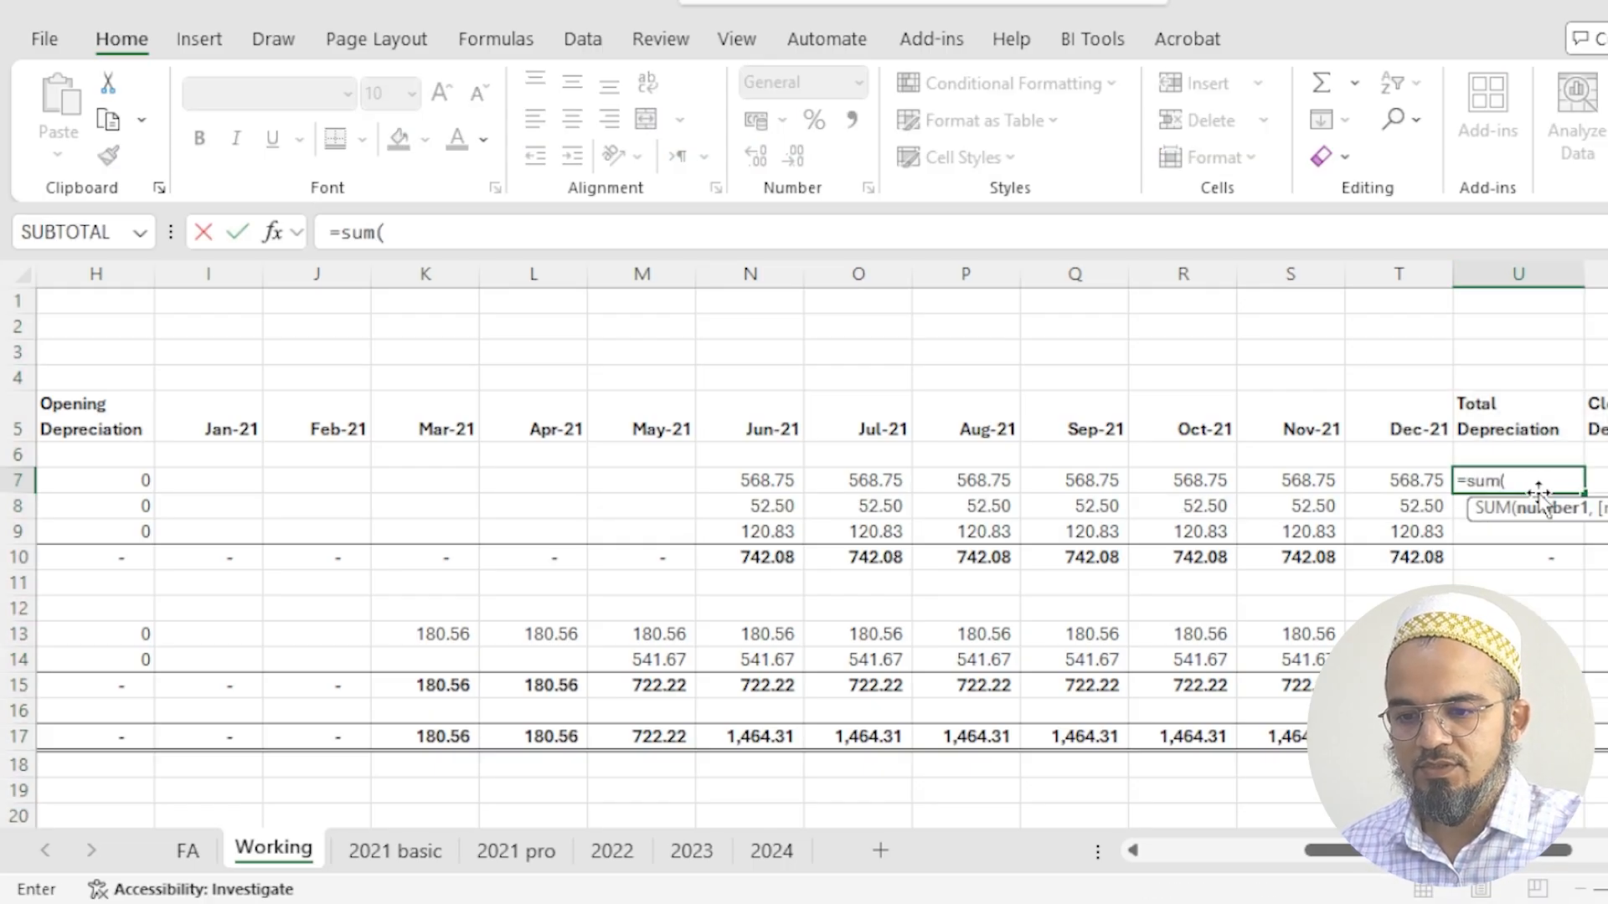
key(Left)
key(shift+Left)
key(shift+Left)
key(shift+Left)
key(shift+Left)
key(shift+Left)
key(shift+Left)
key(shift+Left)
key(shift+Left)
key(shift+Left)
key(shift+Left)
key(shift+Left)
key(shift+Left)
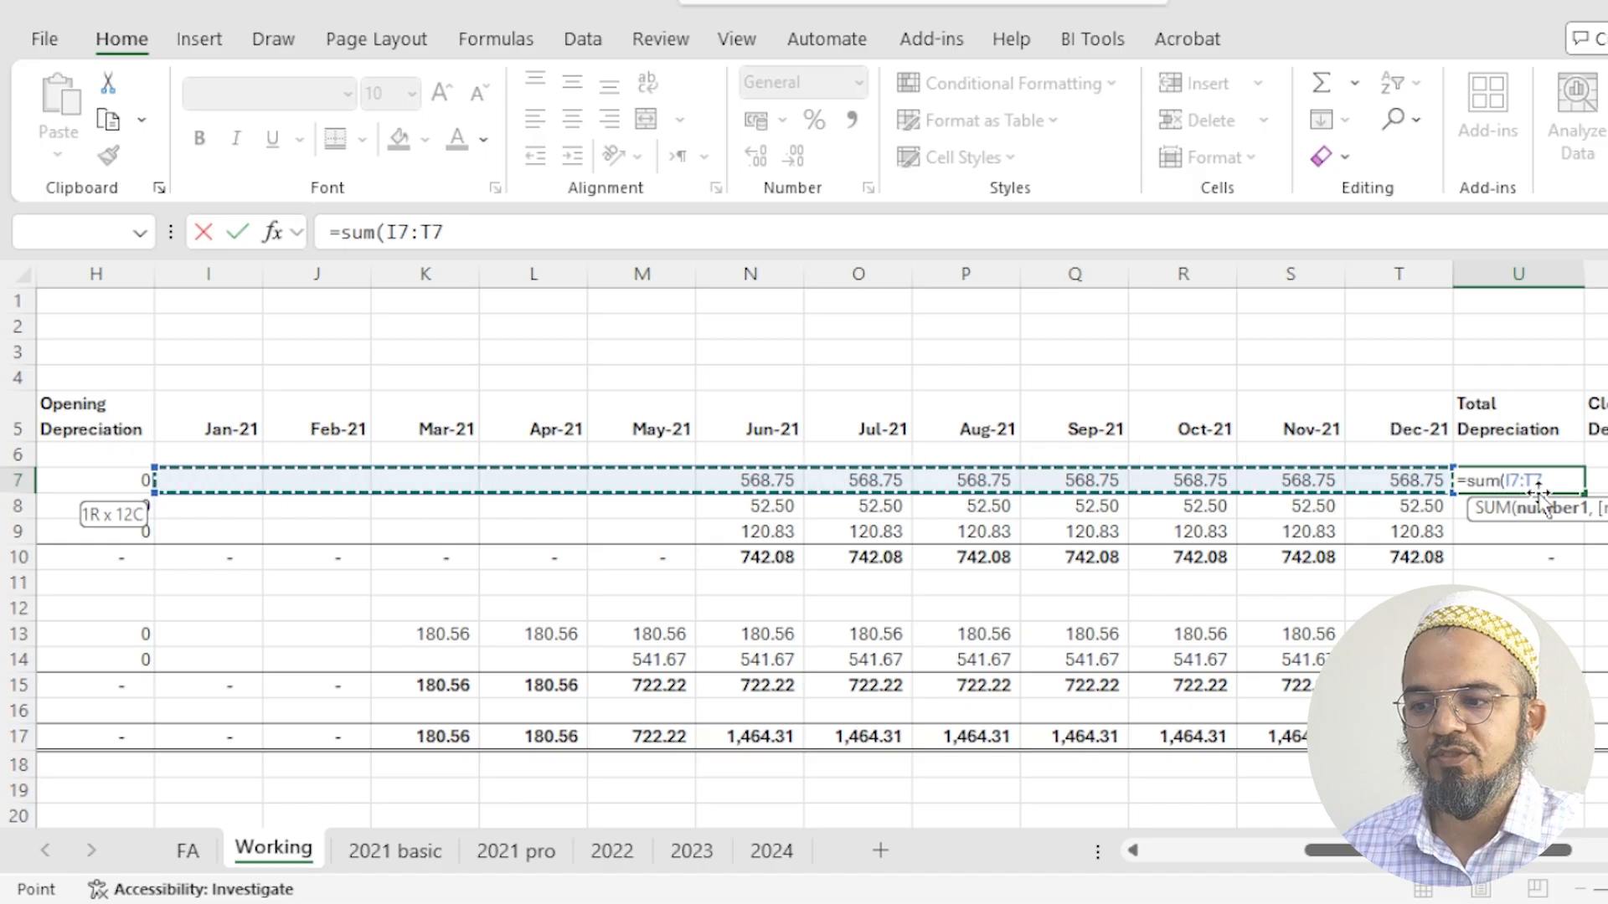
key(Return)
- Fill the Total Depreciation formula down for the three furniture assets, U7:U9
key(Up)
key(shift+Down)
key(shift+Down)
key(ctrl+d)
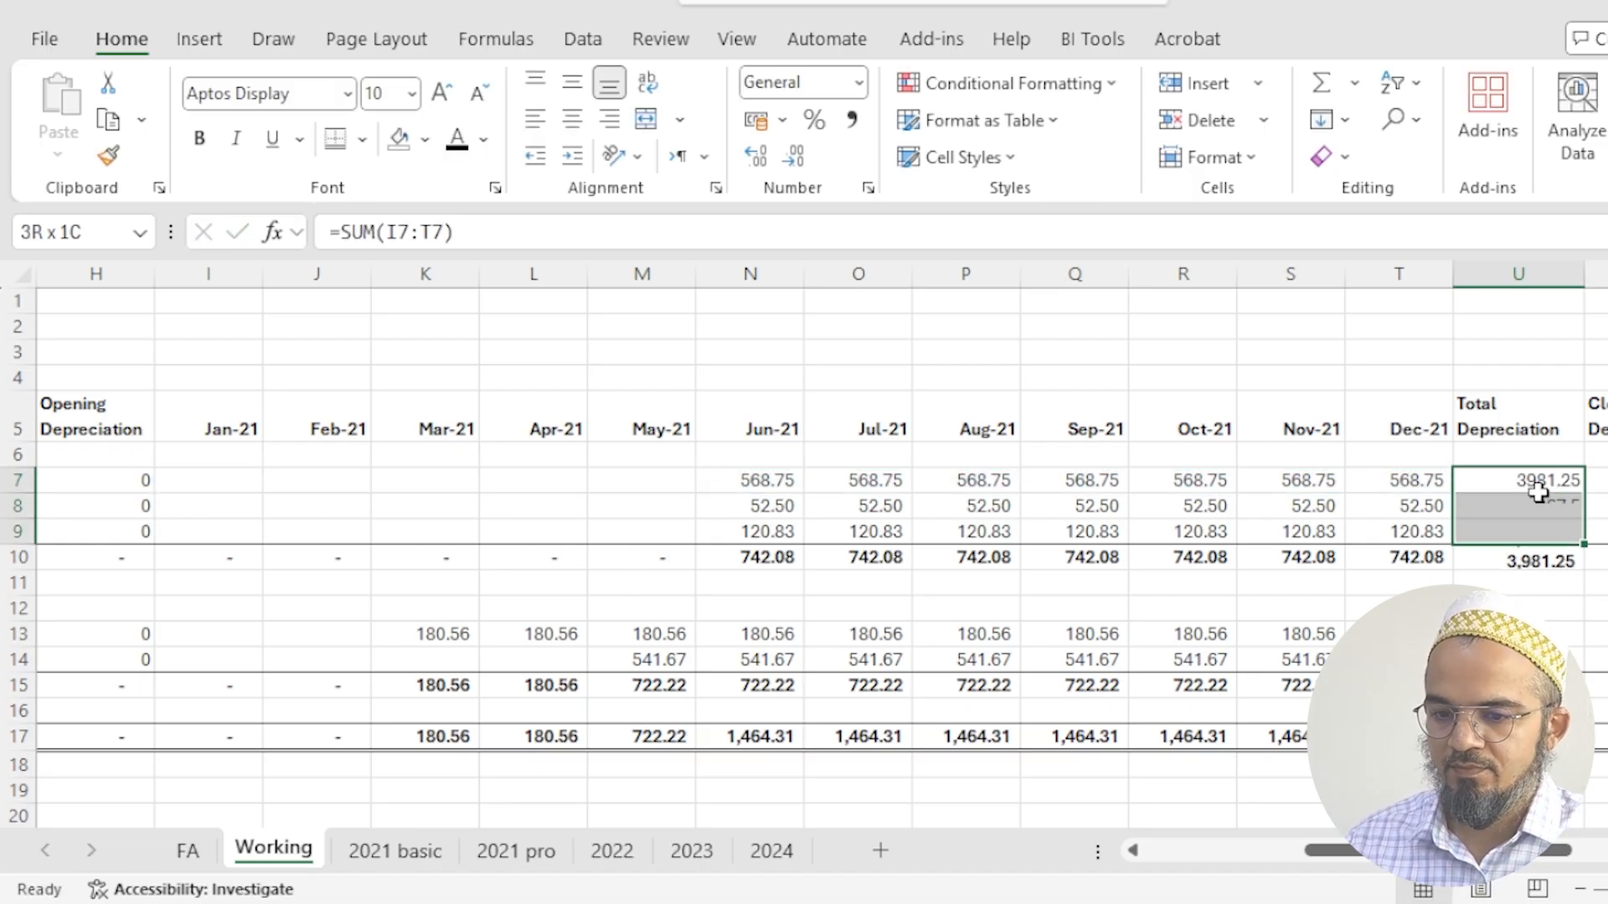
- Copy the U9 Total Depreciation formula to the two office equipment assets, U13:U14
key(Down)
key(Down)
key(ctrl+c)
key(Down)
key(Down)
key(Down)
key(Down)
key(shift+Down)
key(Return)
- Enter the Closing Depreciation formula =H7+U7 in V7 for the Conference Room Set
key(Up)
key(Up)
key(Up)
key(Up)
key(Up)
key(Up)
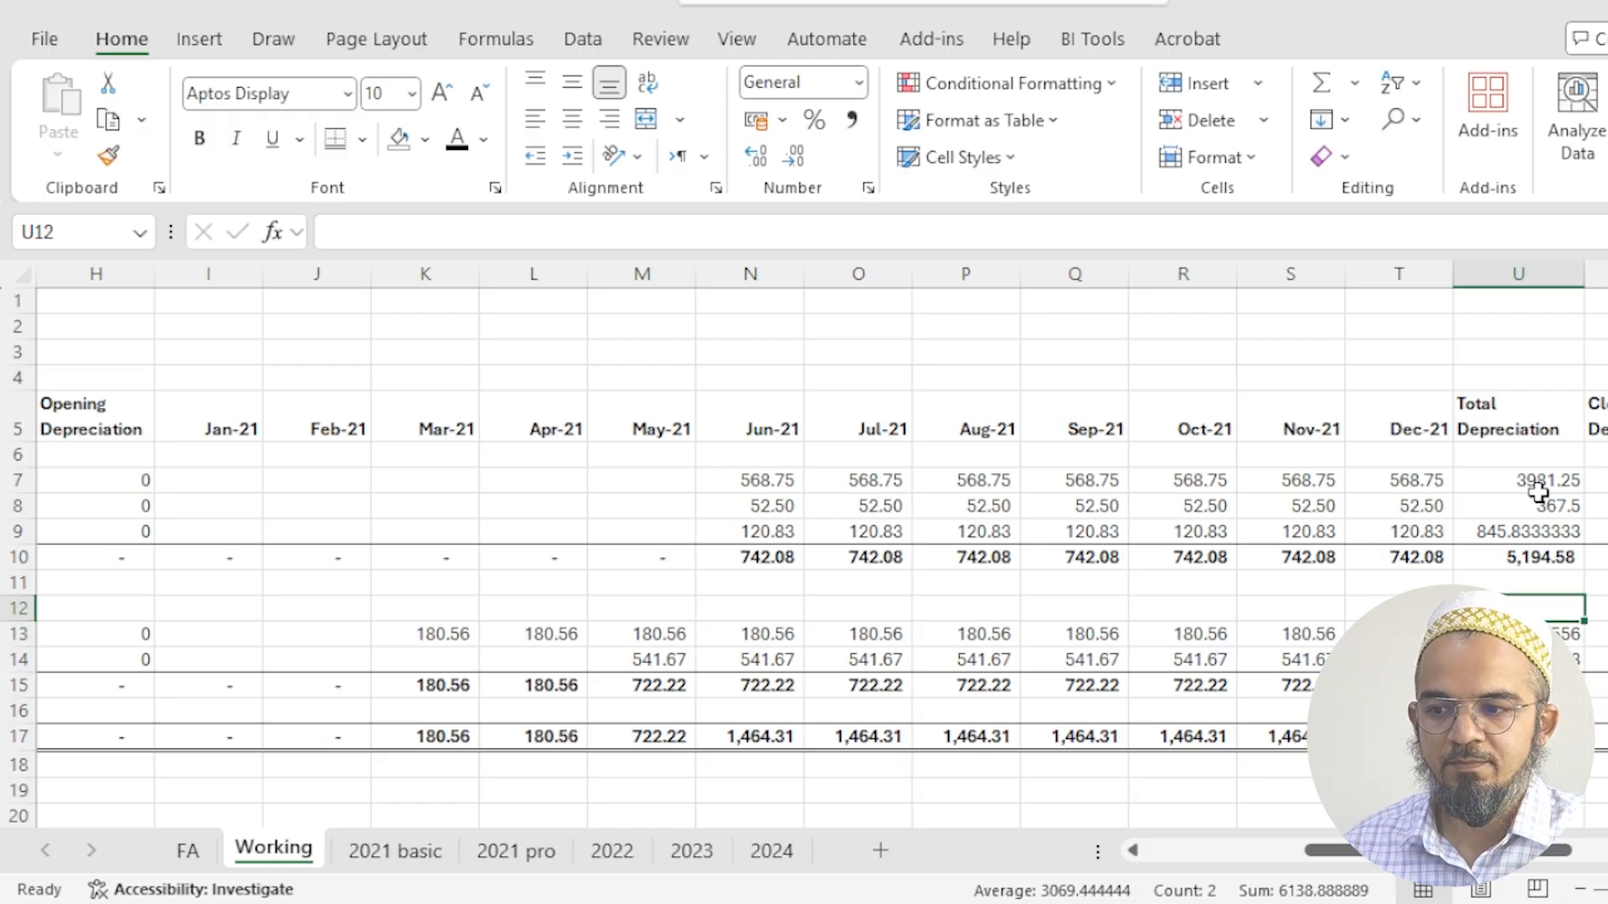
key(Right)
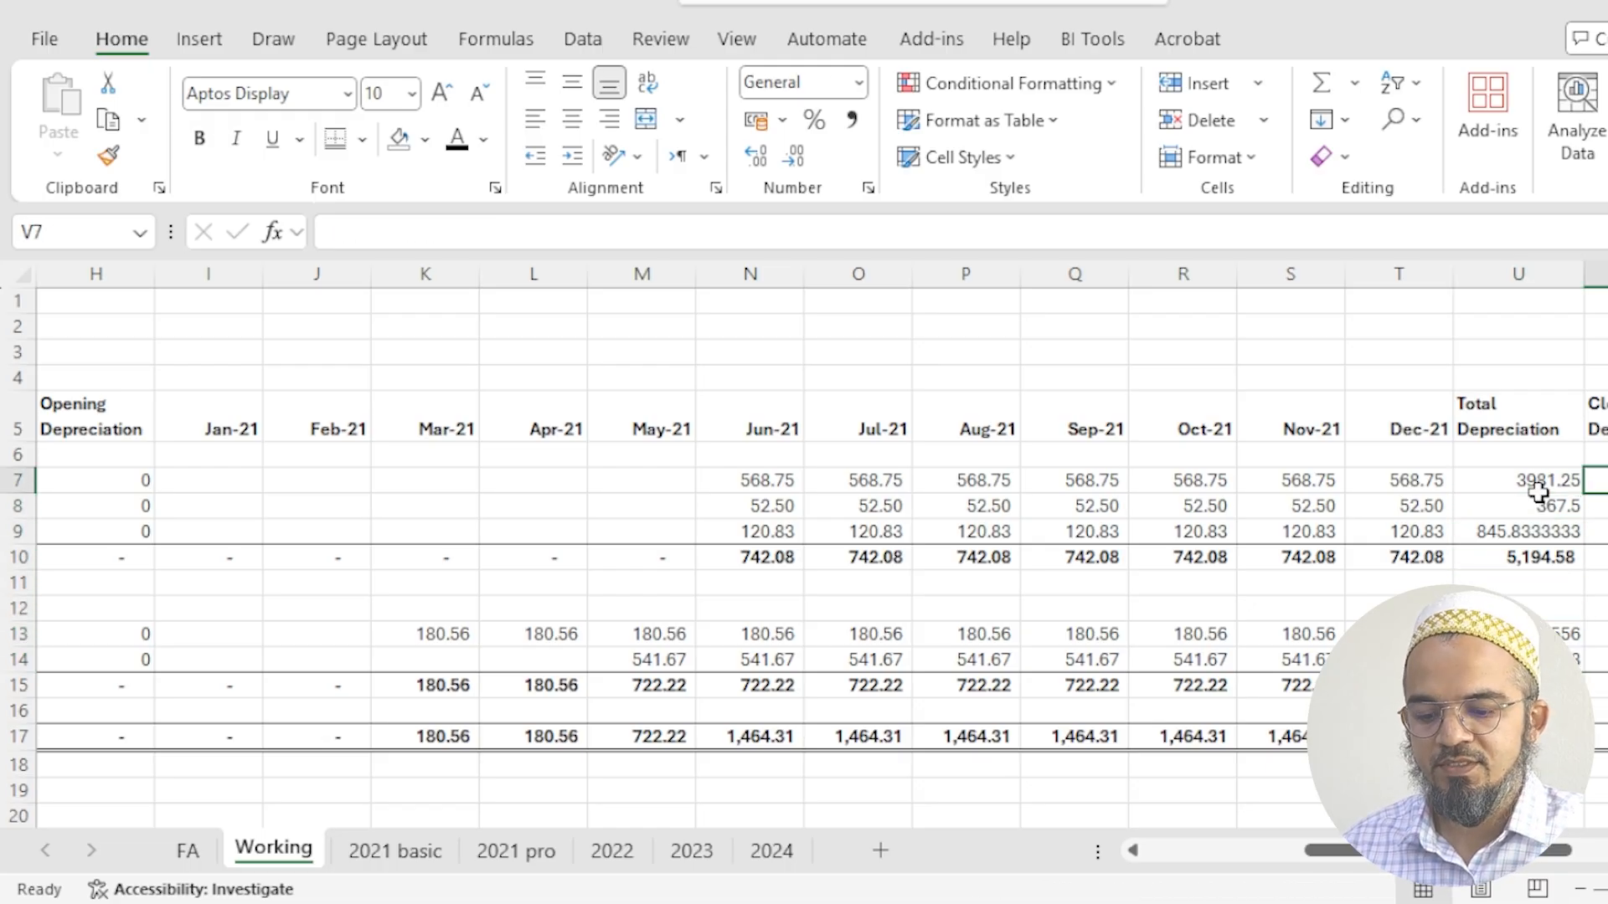
text(=)
key(Left)
key(ctrl+Left)
key(Left)
key(Left)
key(Left)
key(Left)
key(Left)
key(Left)
text(+)
key(Left)
key(Return)
- Fill the Closing Depreciation formula down for the furniture assets, V7:V9
key(Up)
key(shift+Down)
key(shift+Down)
key(ctrl+d)
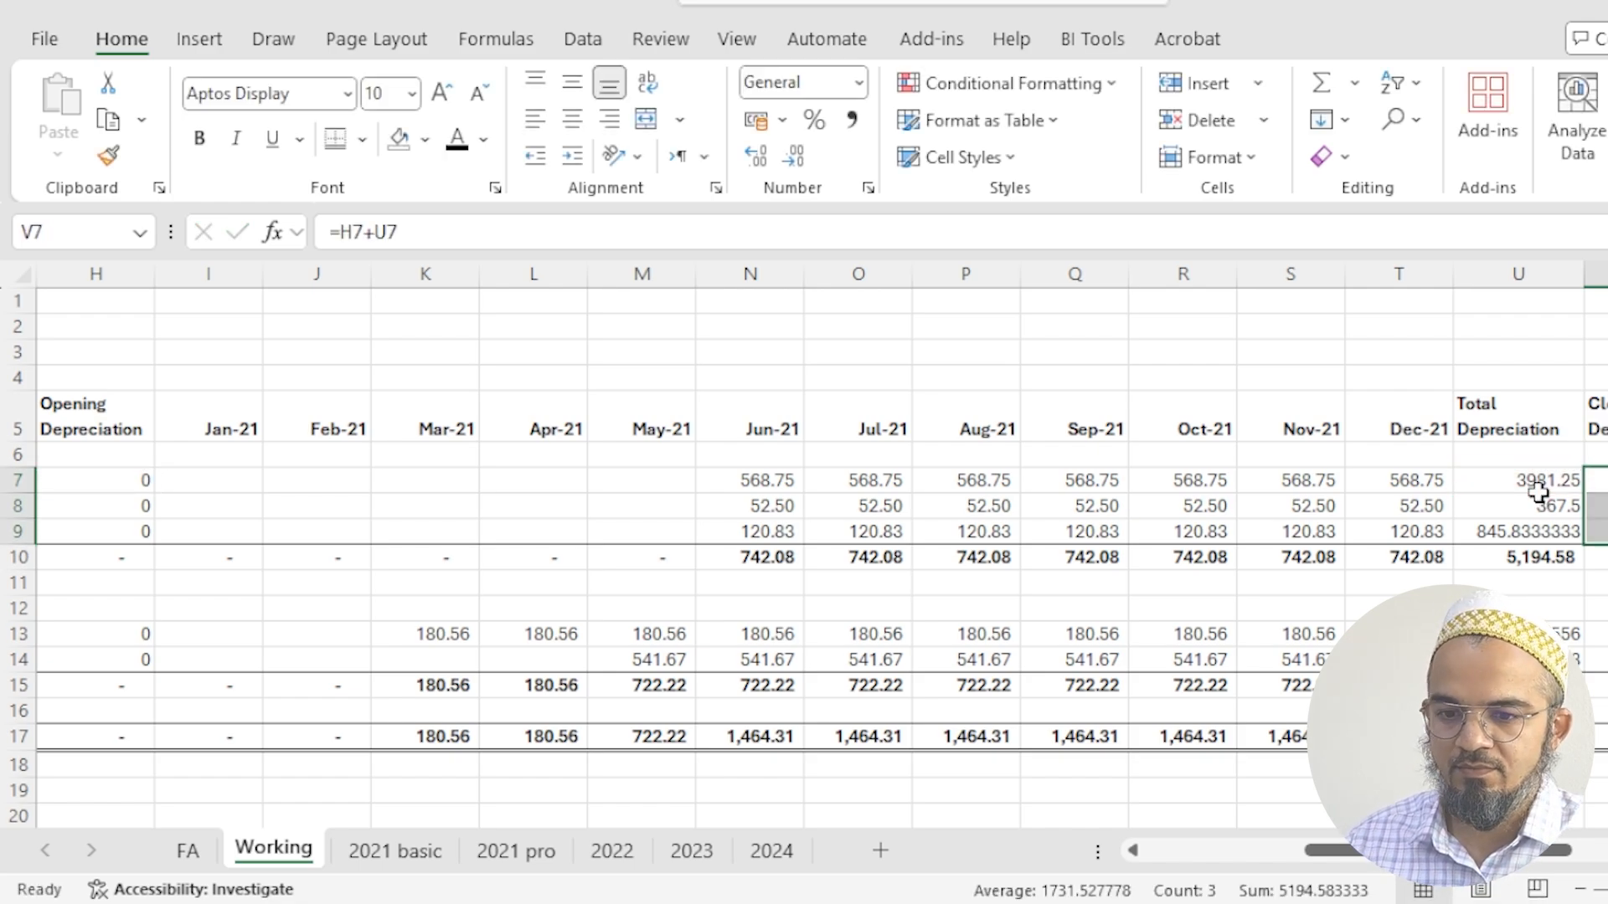
- Enter the Net Asset Value formula =G7-V7 in W7 for the Conference Room Set
key(Right)
text(=)
key(ctrl+Left)
key(ctrl+Left)
key(ctrl+Left)
key(ctrl+Left)
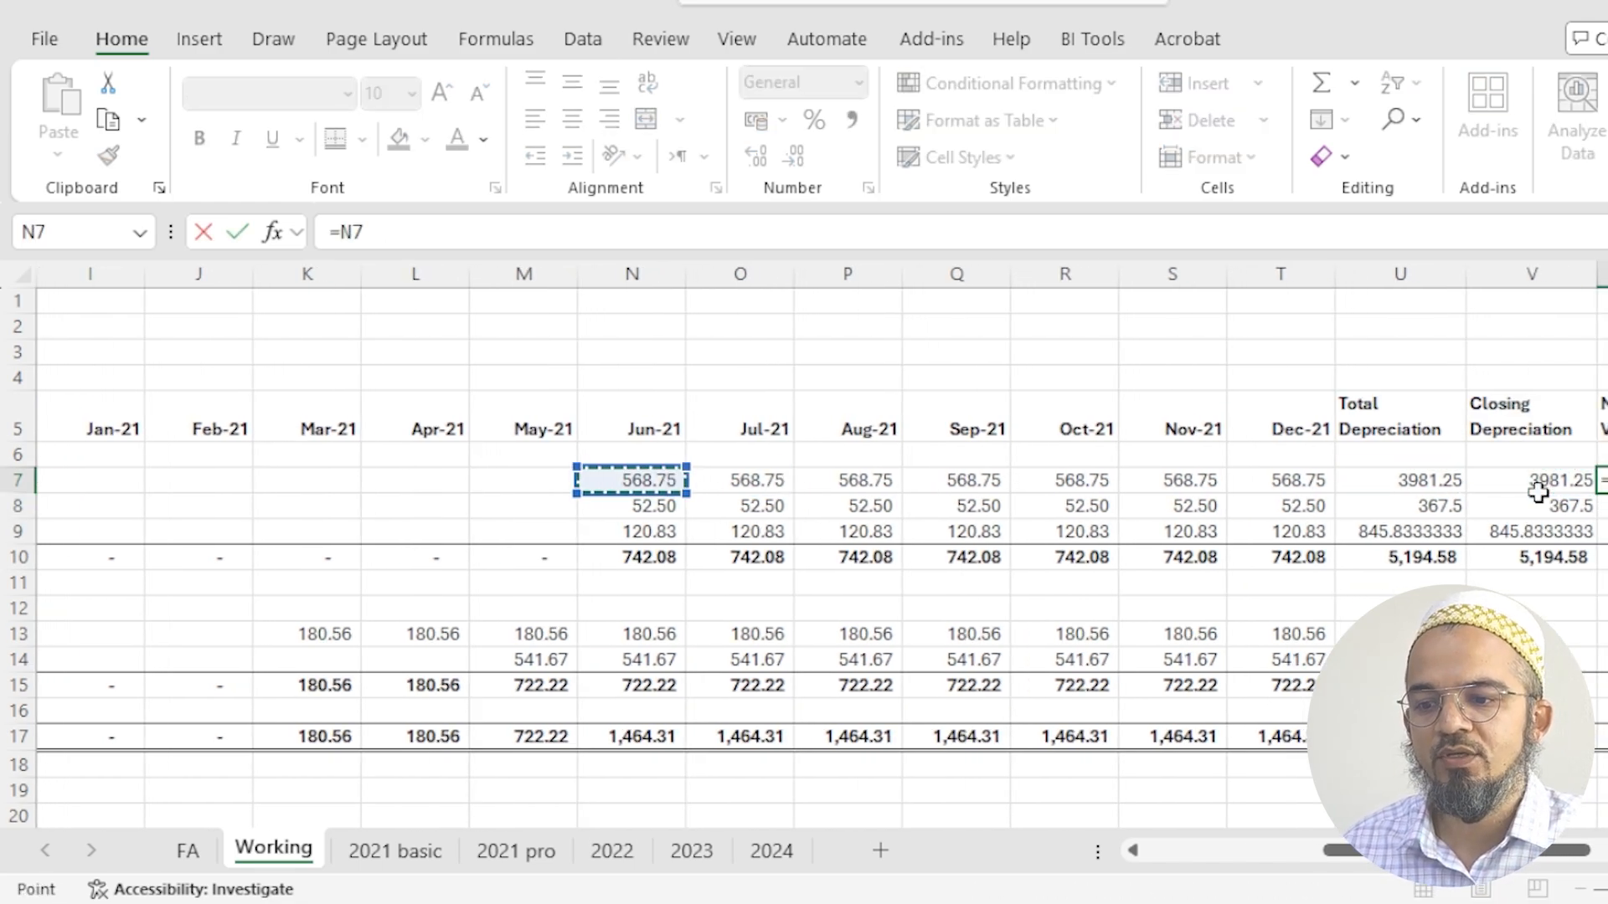
key(Right)
key(Right)
key(Right)
key(Right)
key(Right)
key(Right)
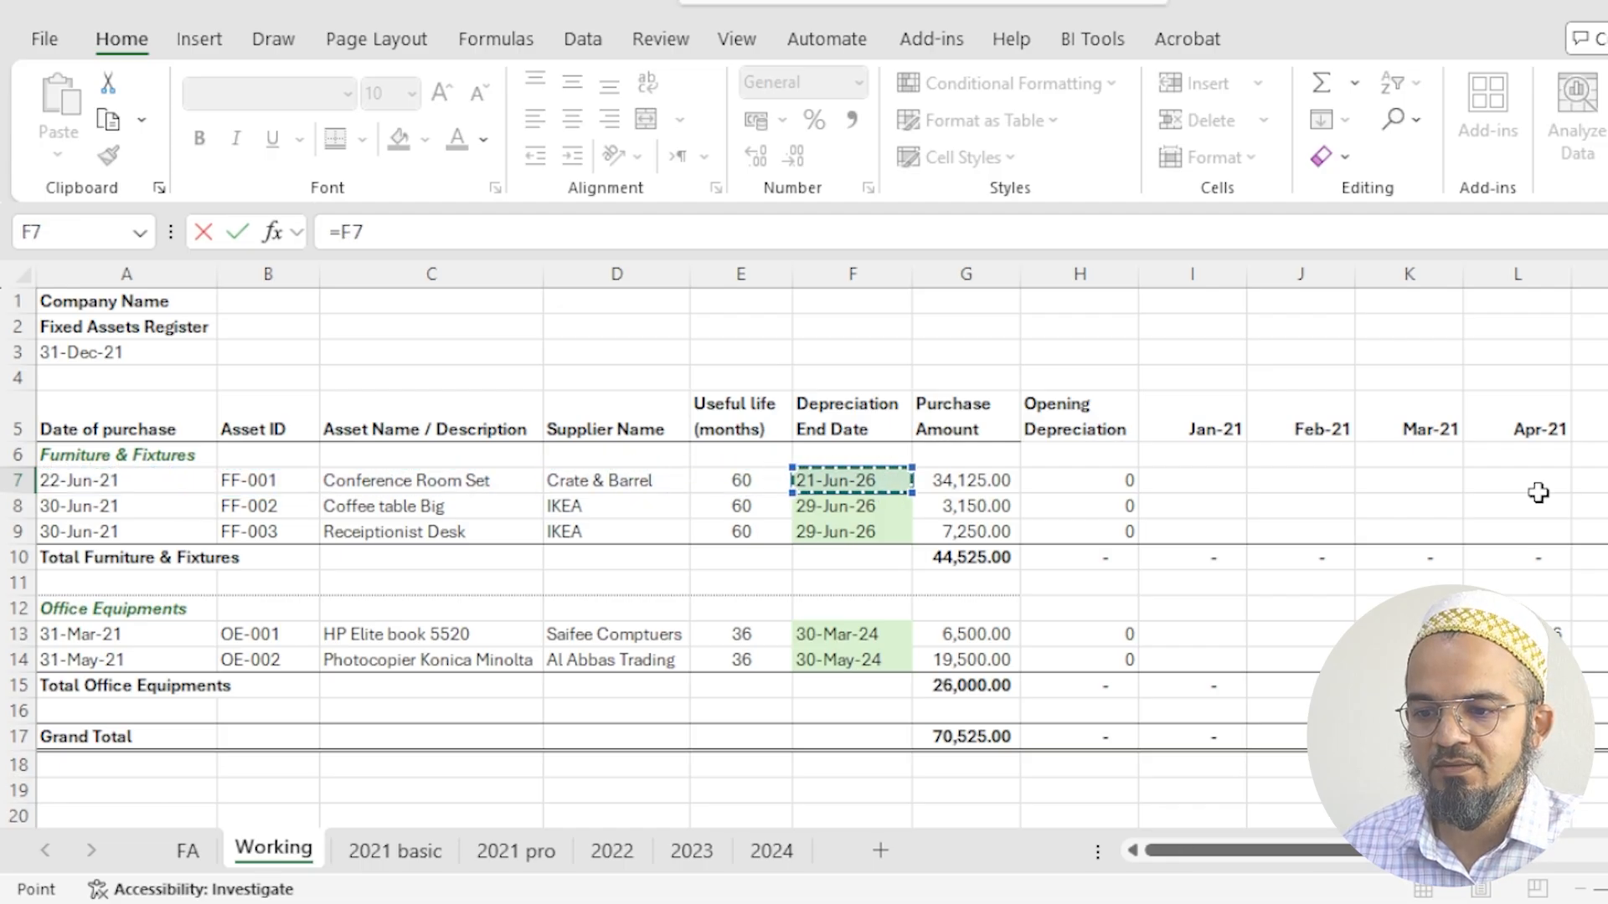
text(-)
key(Left)
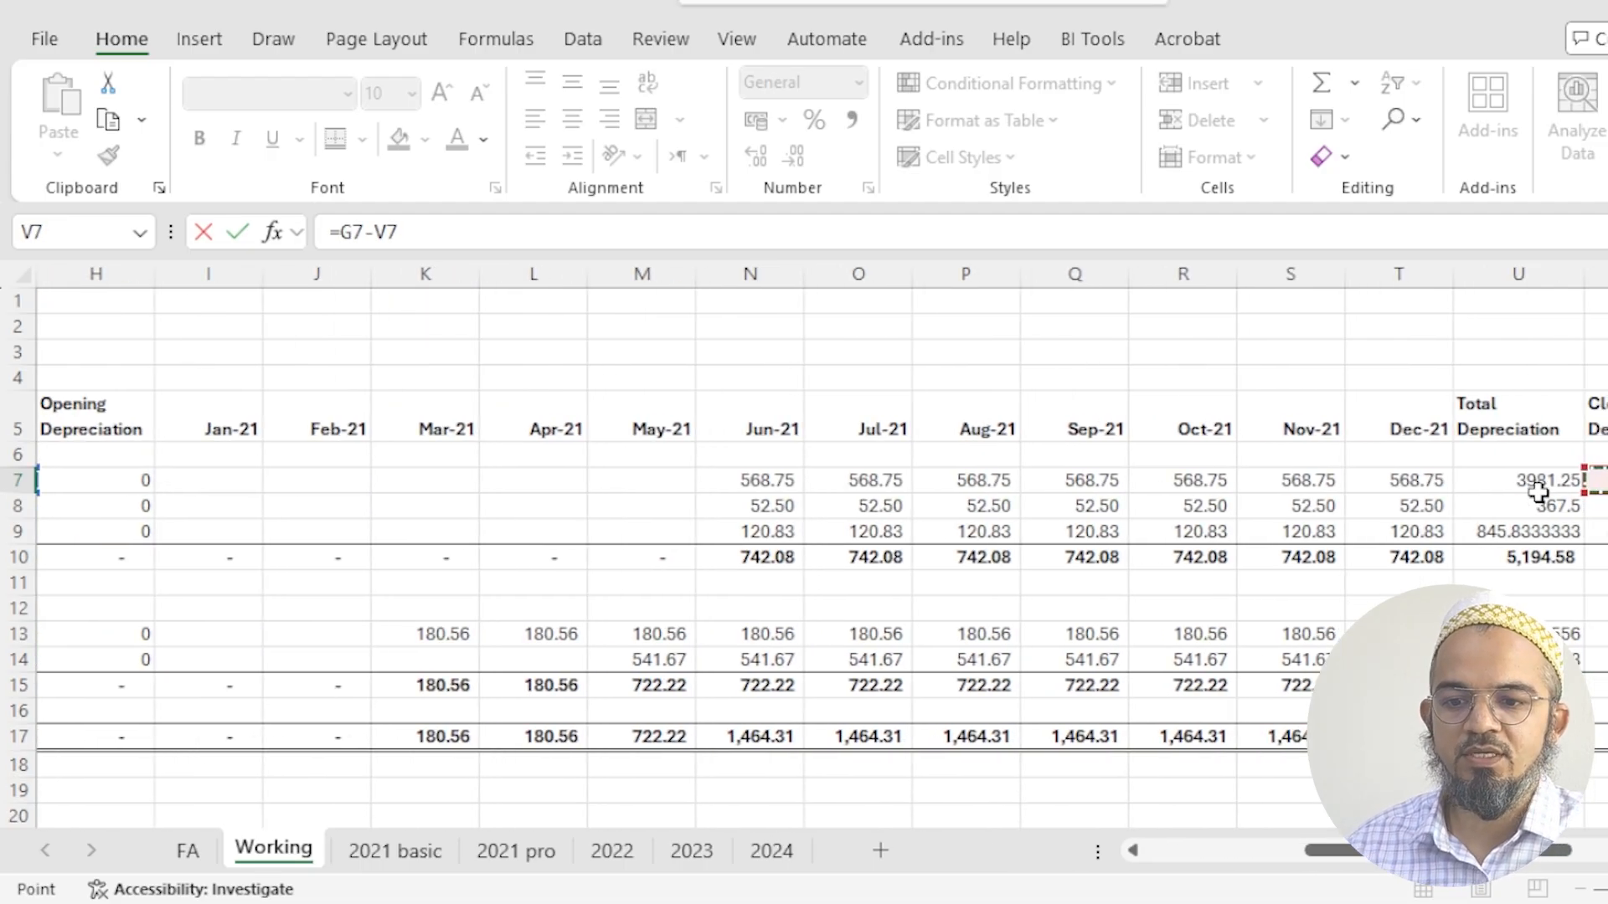
key(Return)
- Fill the Net Asset Value formula down for the furniture assets, W7:W9
key(Up)
key(shift+Down)
key(shift+Down)
key(ctrl+d)
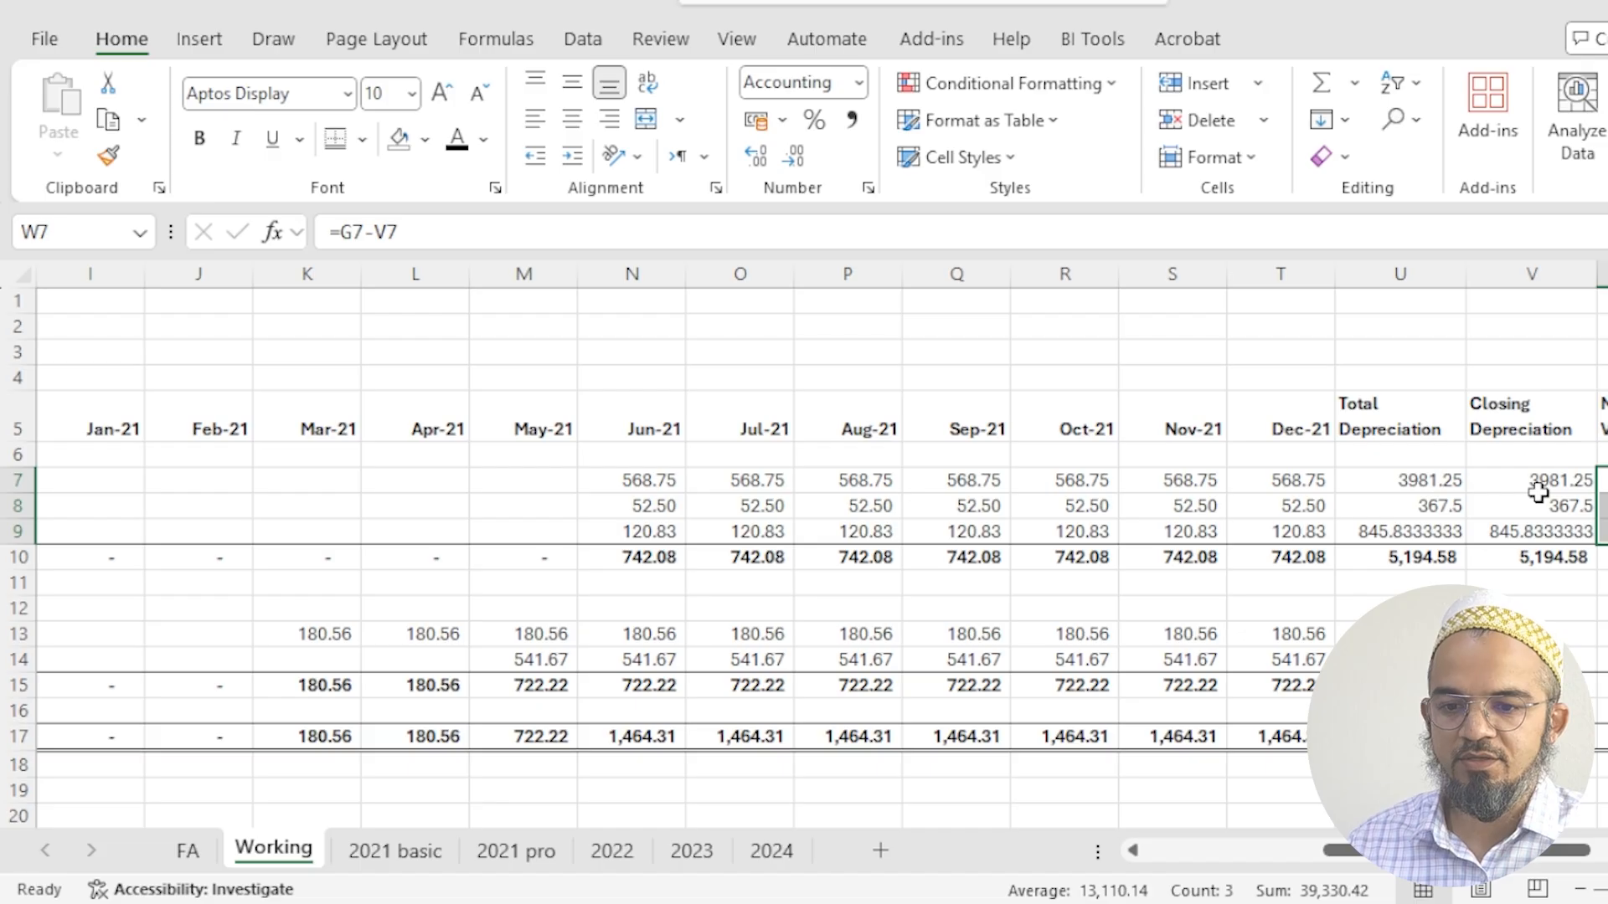
- Copy the total depreciation, closing depreciation and net asset value formulas U7:W8 to the office equipment rows, U13:W14
key(Left)
key(Left)
key(shift+Right)
key(shift+Right)
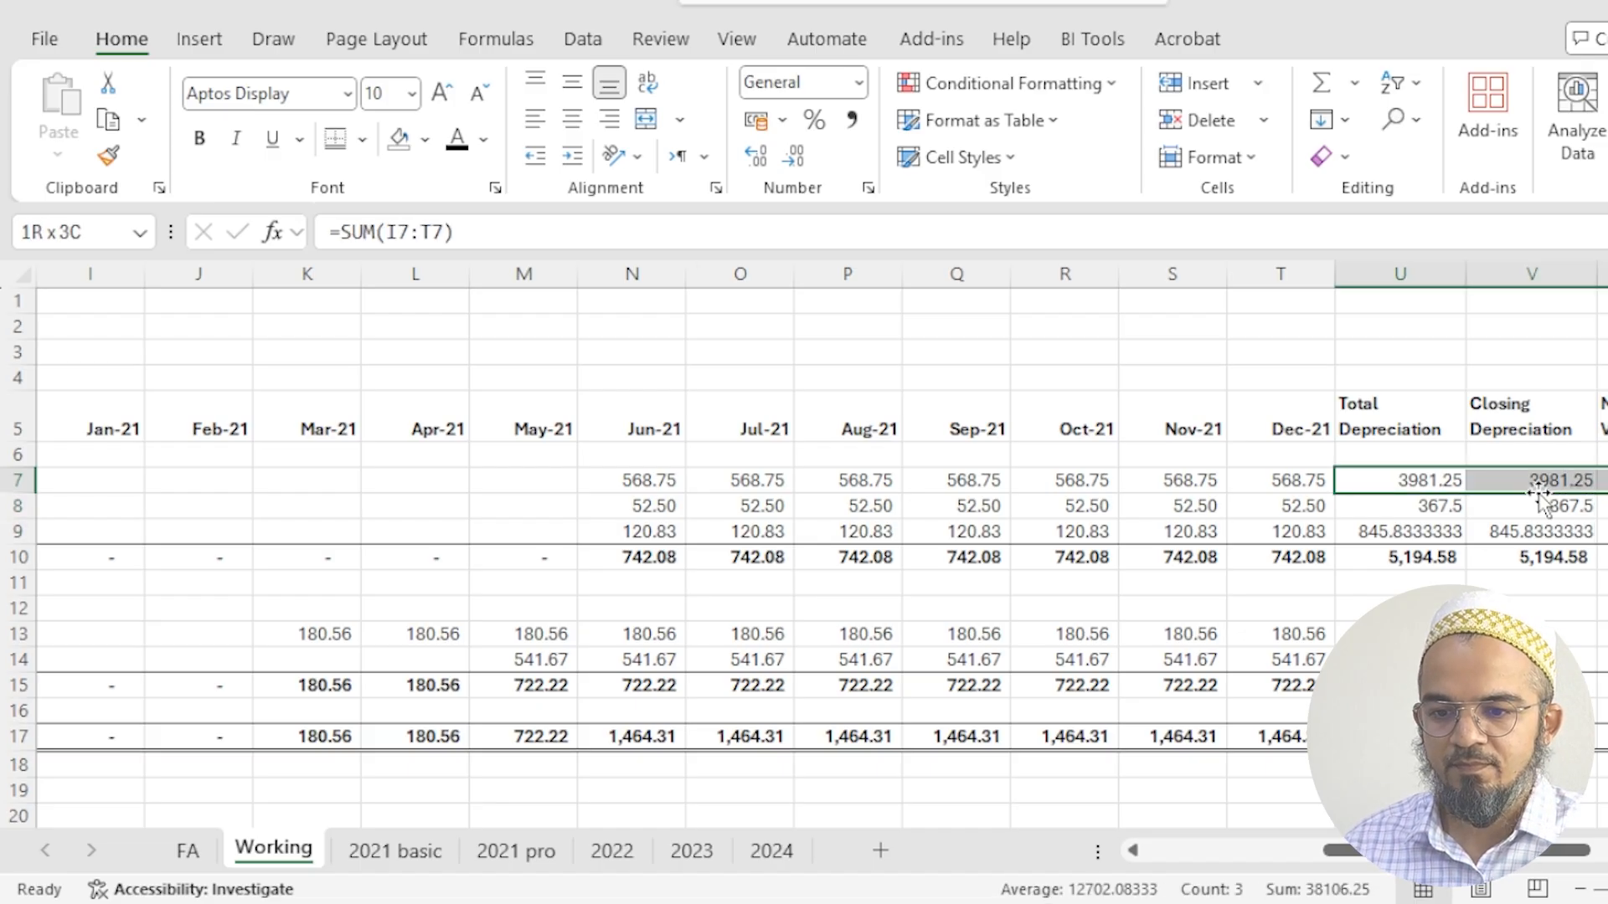
key(shift+Down)
key(shift+Down)
key(ctrl+c)
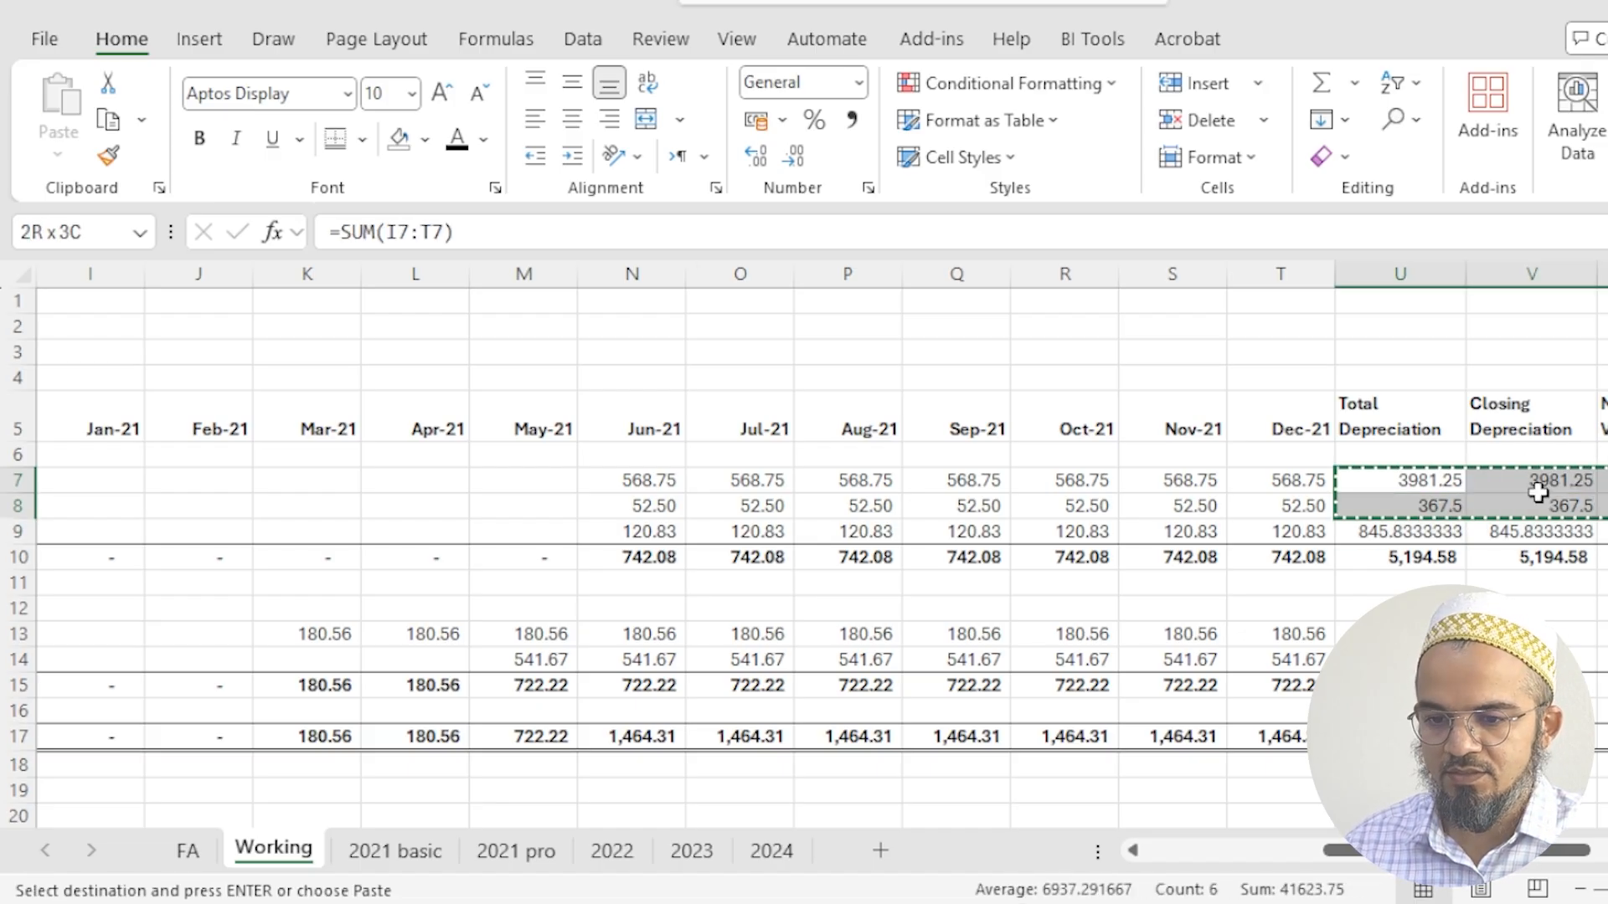
key(Down)
key(Down)
key(Down)
key(Down)
key(Down)
key(Down)
key(Return)
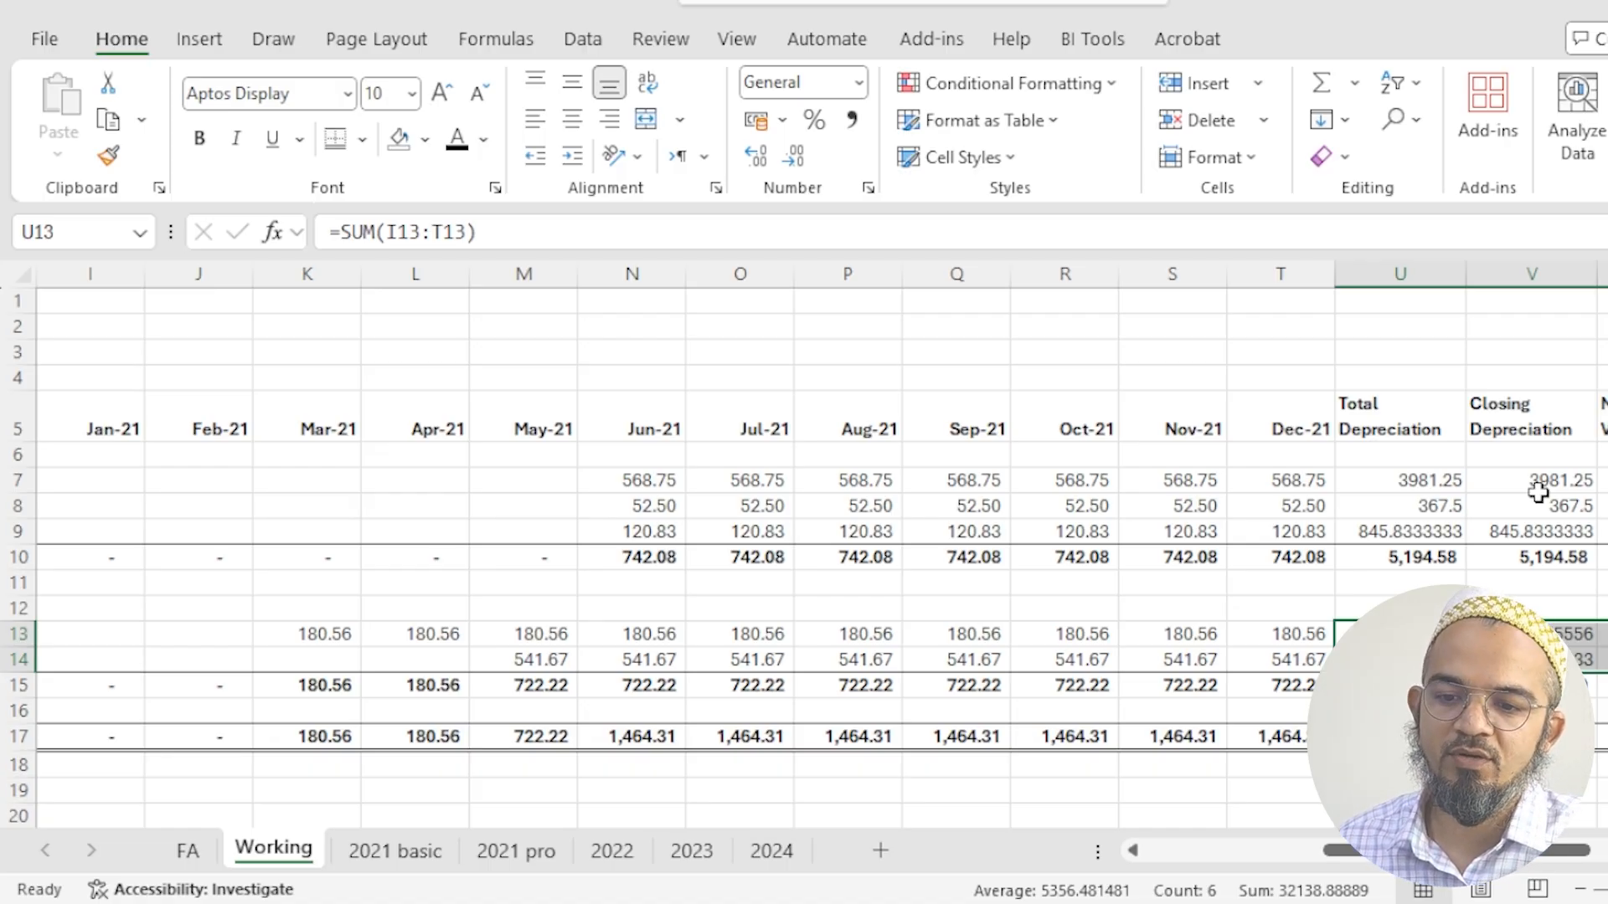
- Round the Jun-21 depreciation formula in N7 to two decimals, making it =ROUND($G7/$E7,2)
key(Up)
key(Up)
key(Up)
key(Up)
key(Up)
key(Up)
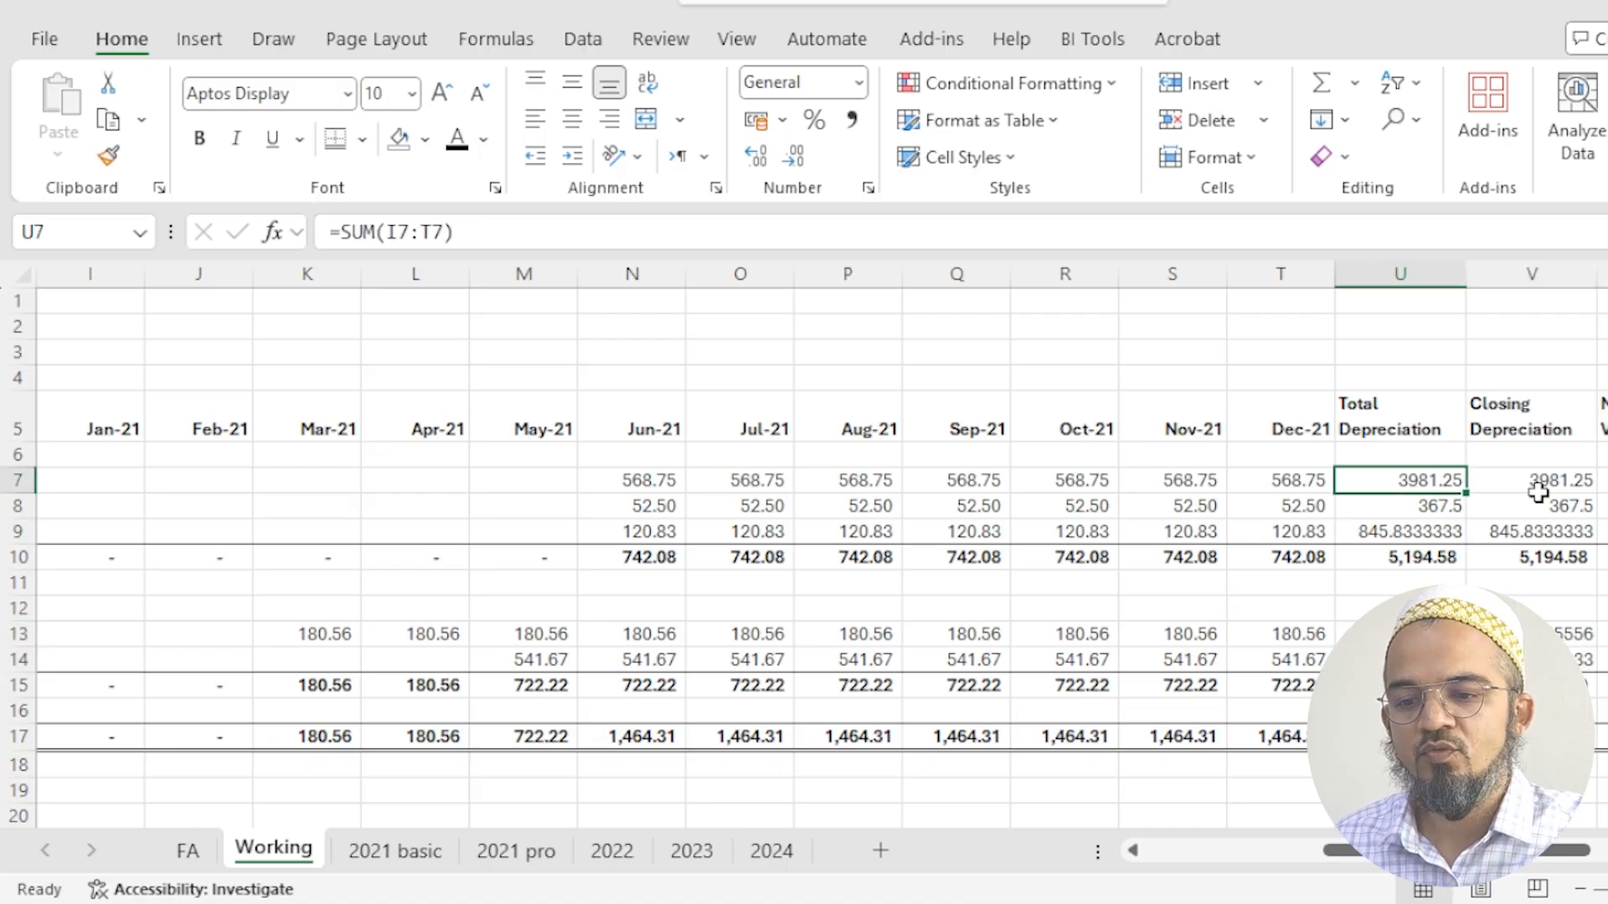
key(Left)
key(Left)
key(Left)
key(Left)
key(Left)
key(Left)
key(Left)
key(Left)
key(Left)
key(Left)
key(Left)
key(Right)
key(Right)
key(Right)
key(Right)
key(Right)
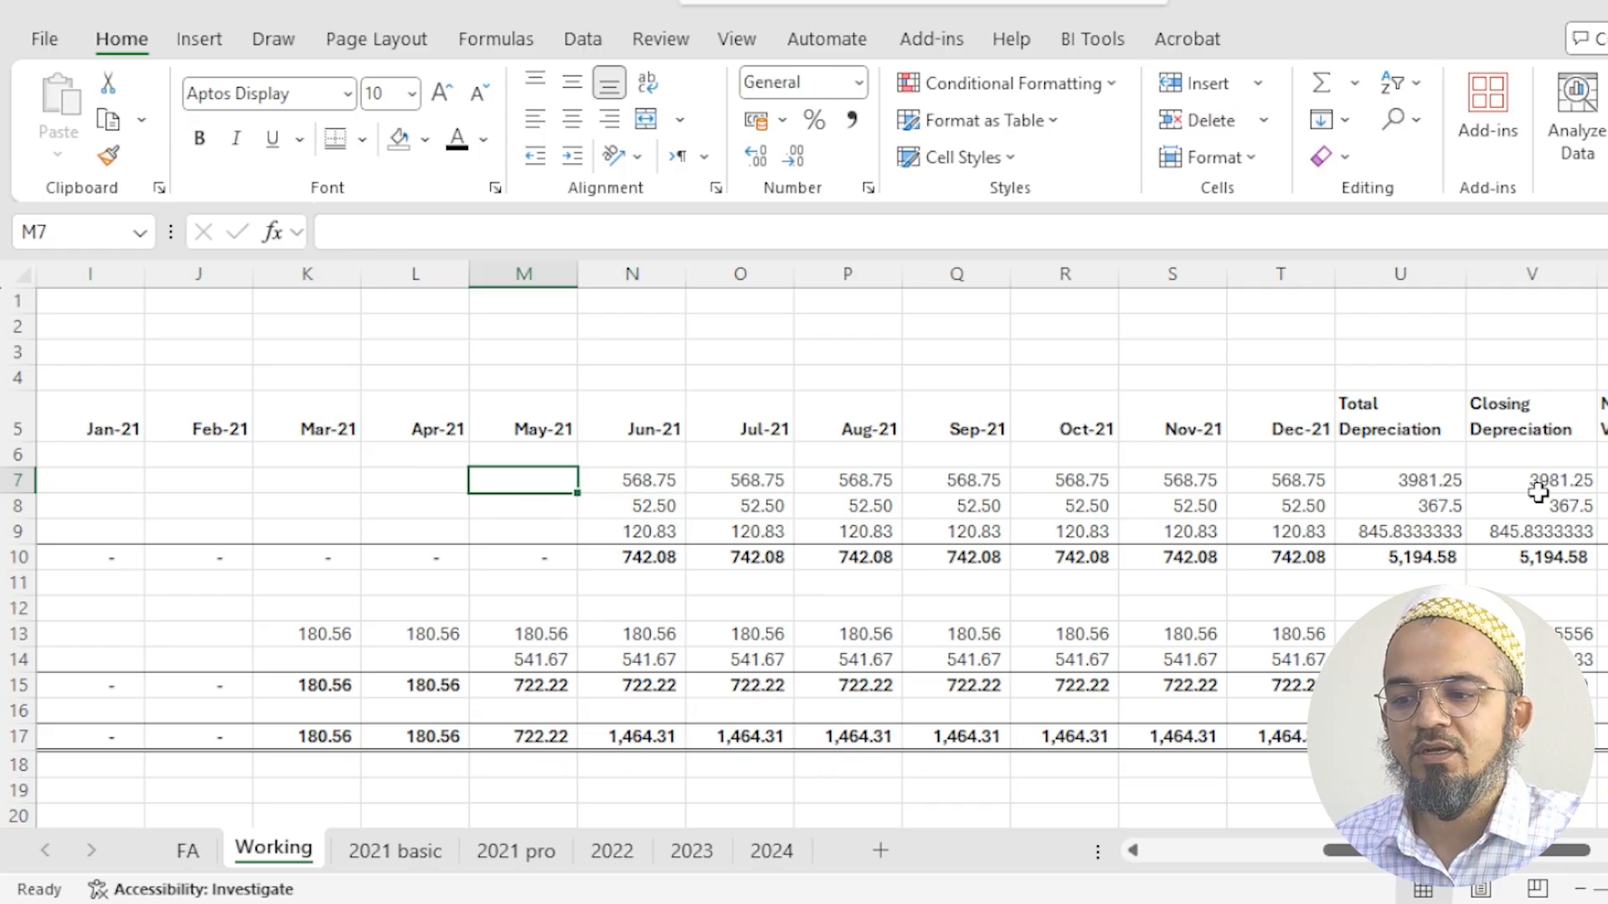
key(F2)
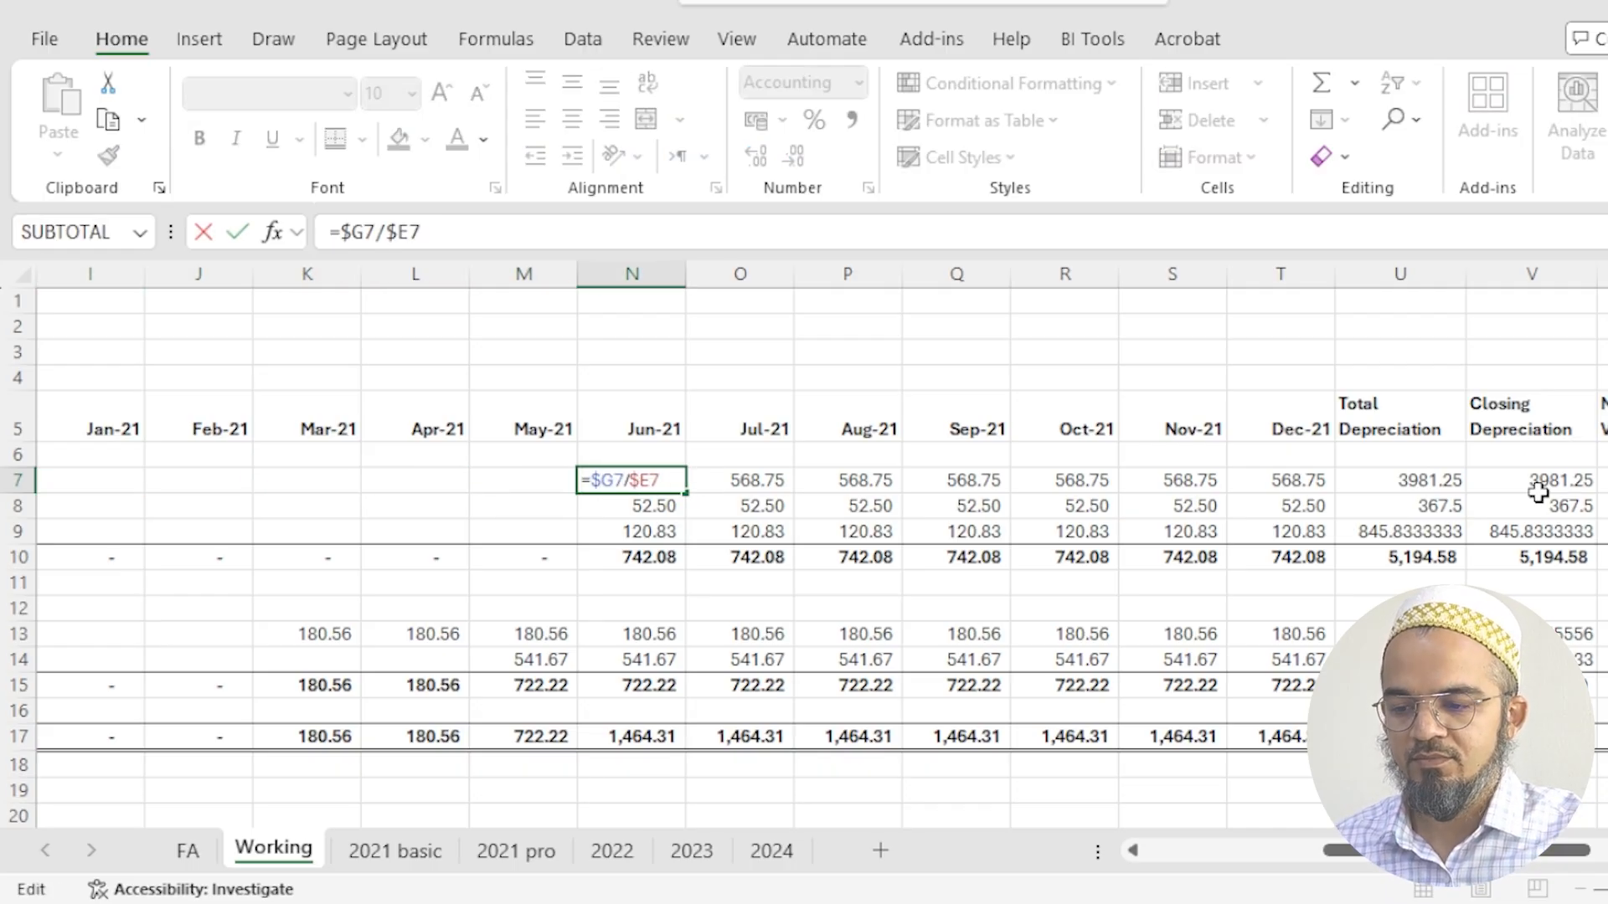
text(round()
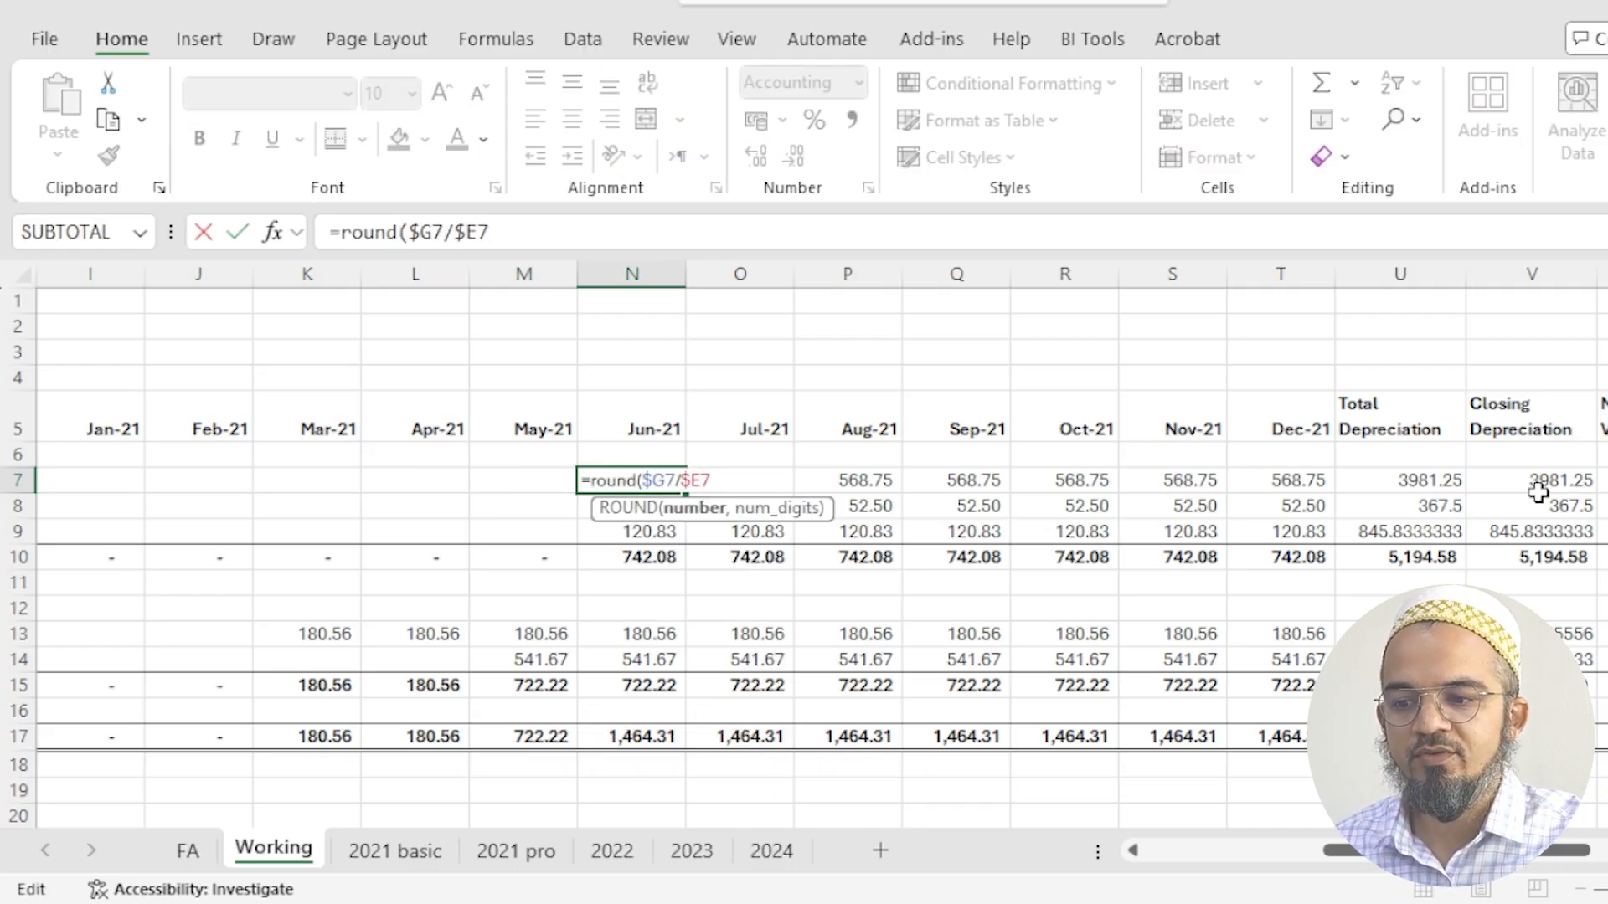
text(,)
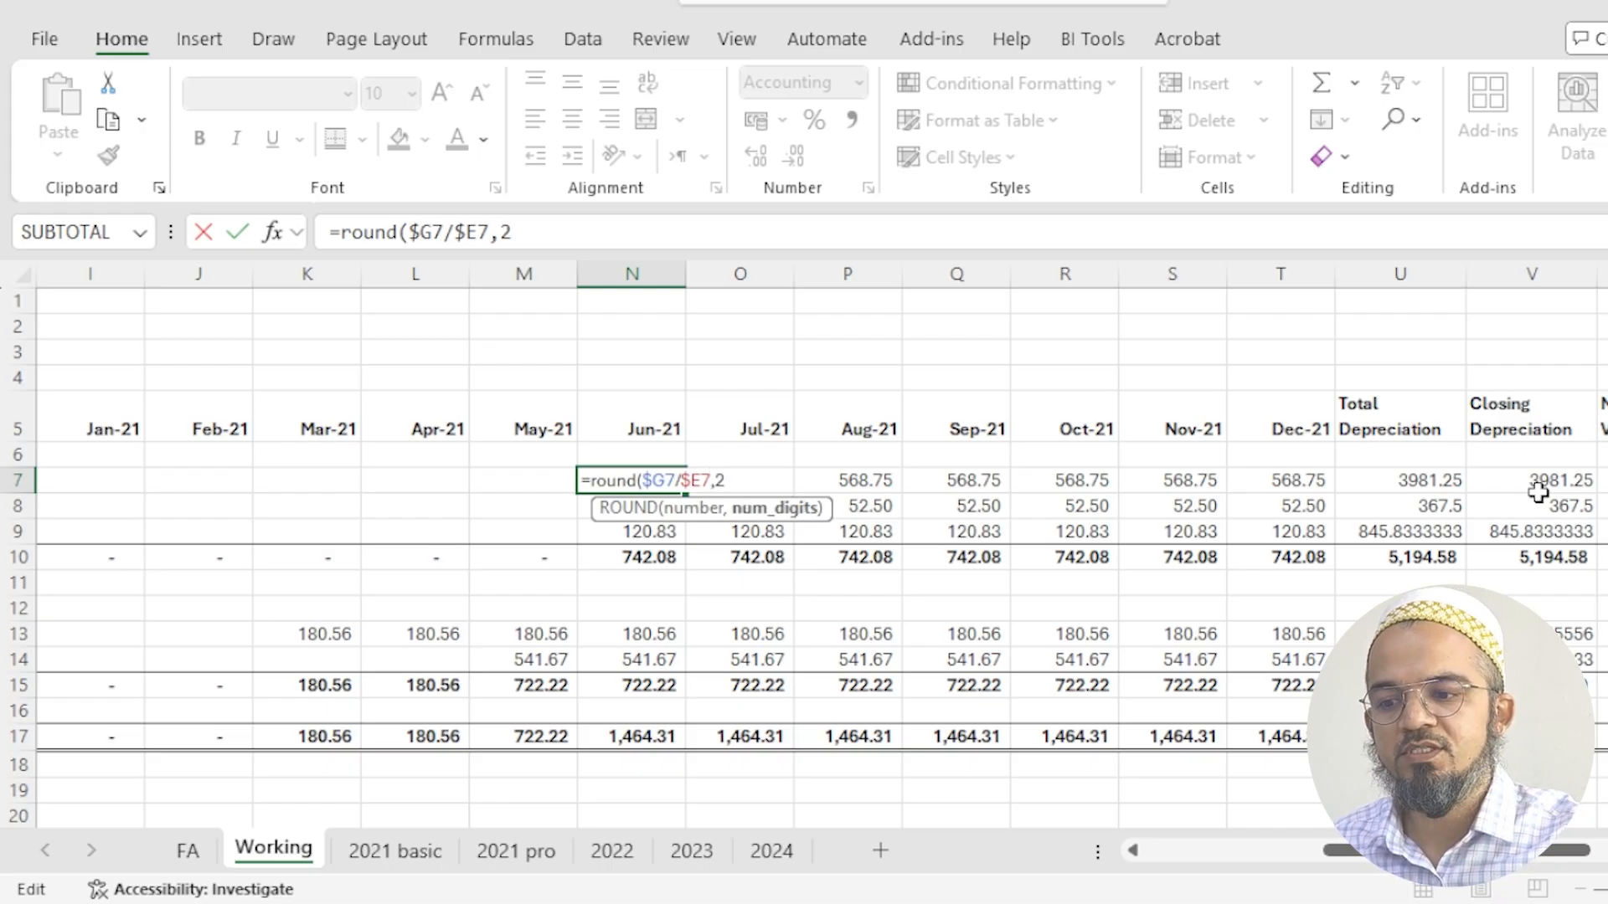
text(2))
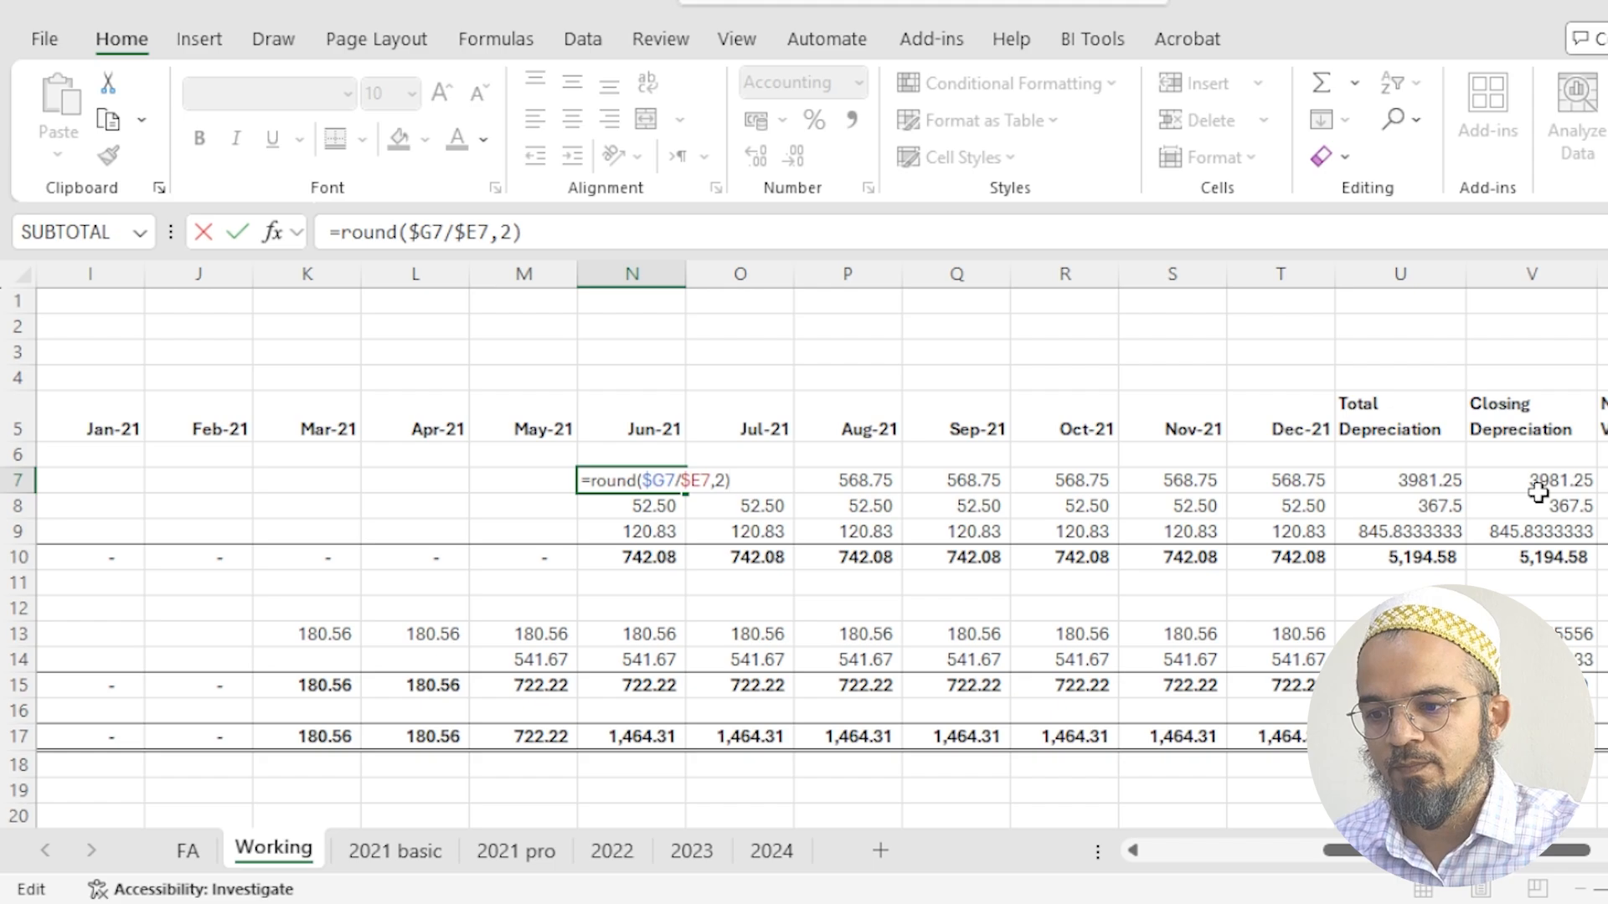
key(Return)
- Copy the rounded N7 formula over the furniture assets' Jun-21 to Dec-21 cells, N7:T9
key(Up)
key(ctrl+c)
key(shift+Right)
key(shift+Right)
key(shift+Right)
key(shift+Right)
key(shift+Right)
key(shift+Right)
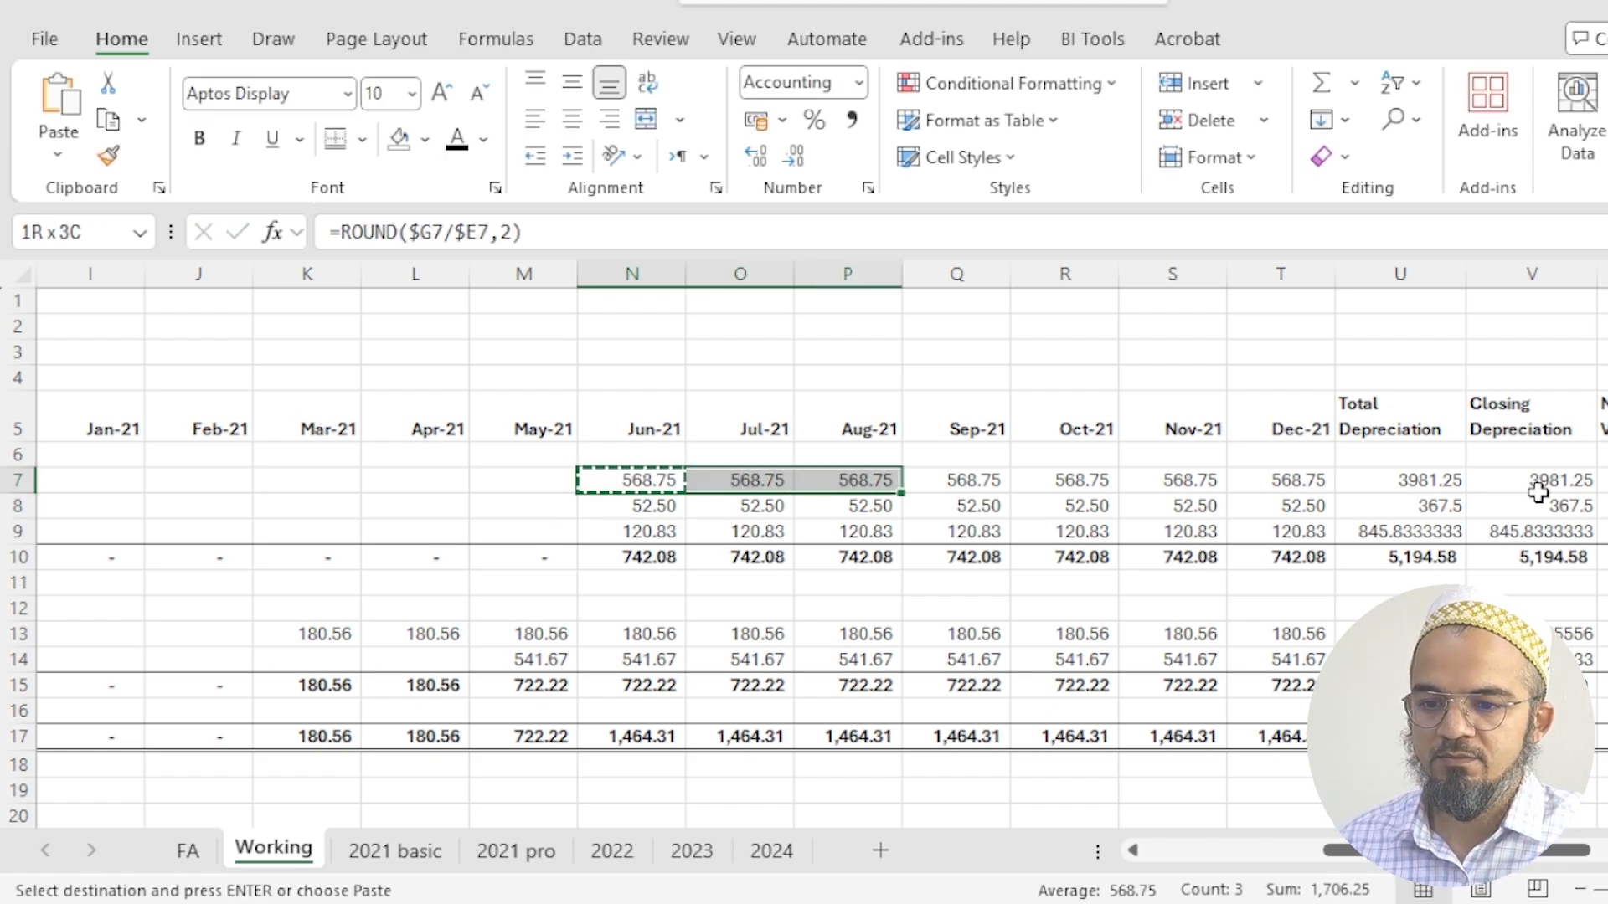
key(ctrl+v)
key(shift+Down)
key(shift+Down)
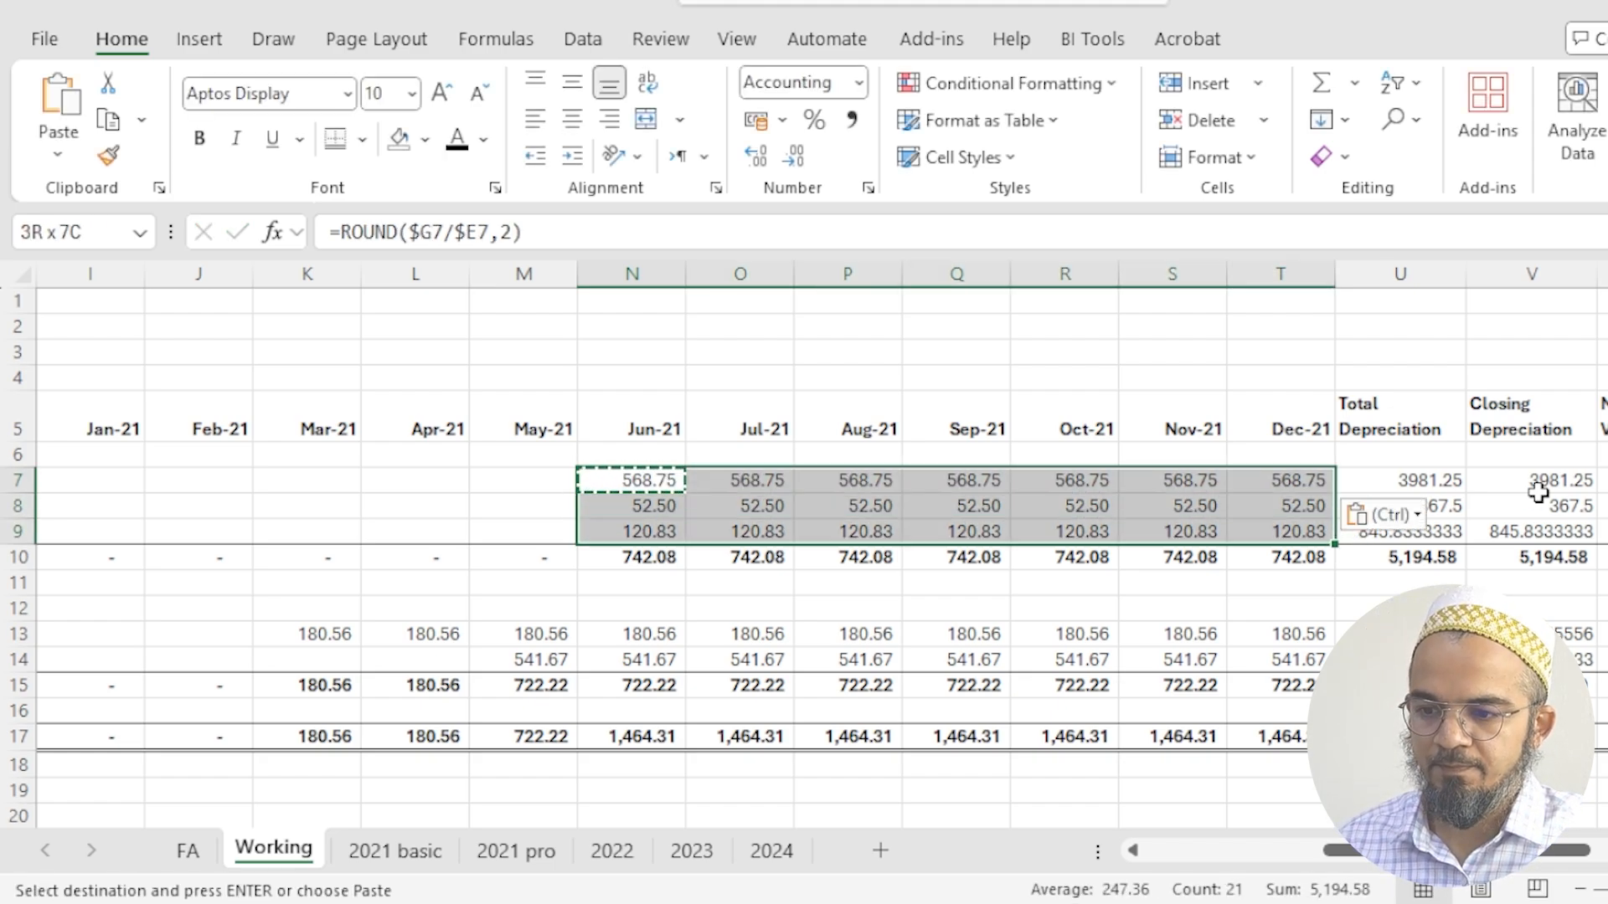
key(Return)
- Copy the rounded N9 depreciation formula over the HP Elite book's Mar-21 to Dec-21 cells, K13:T13
key(Down)
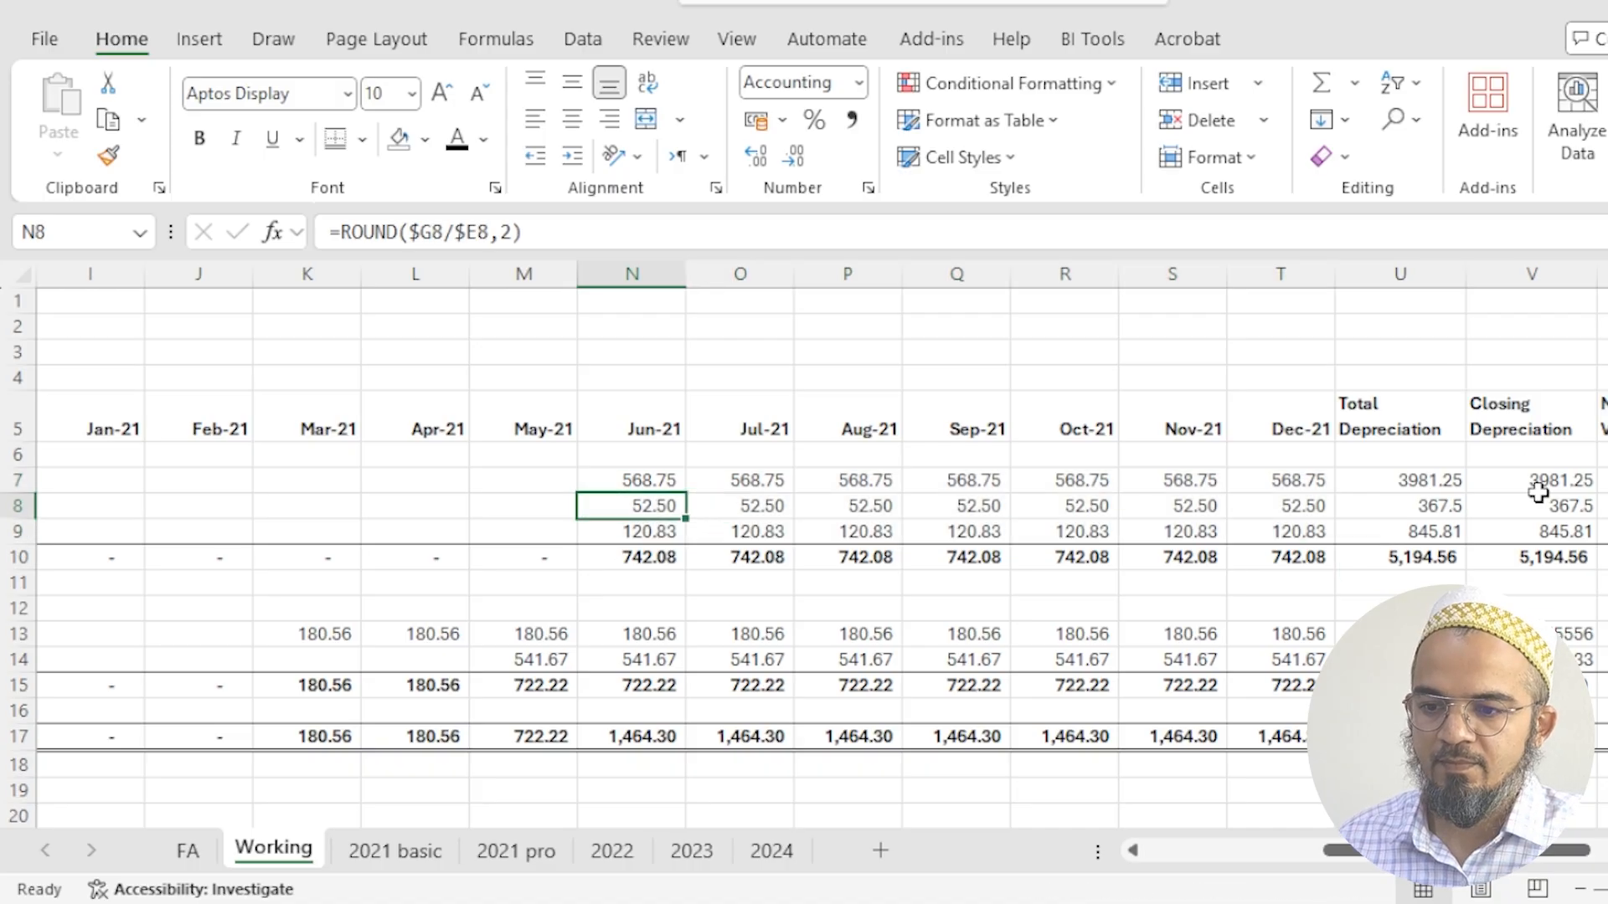
key(Down)
key(ctrl+c)
key(Left)
key(Left)
key(Left)
key(Down)
key(Down)
key(Down)
key(Down)
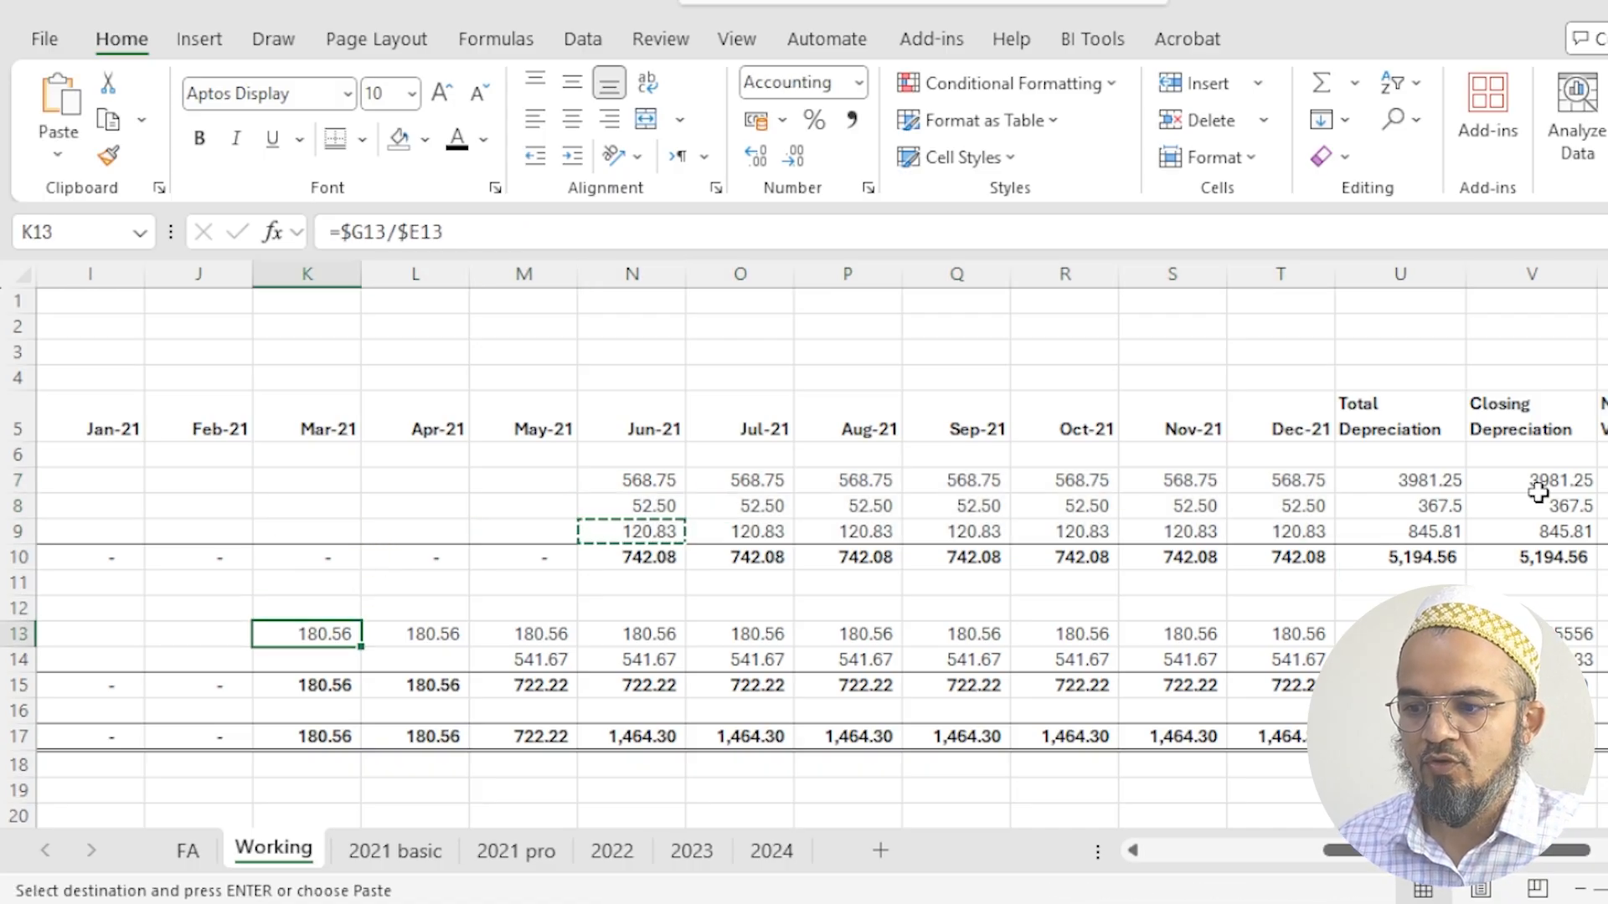
key(ctrl+shift+Right)
key(shift+Left)
key(shift+Left)
key(shift+Left)
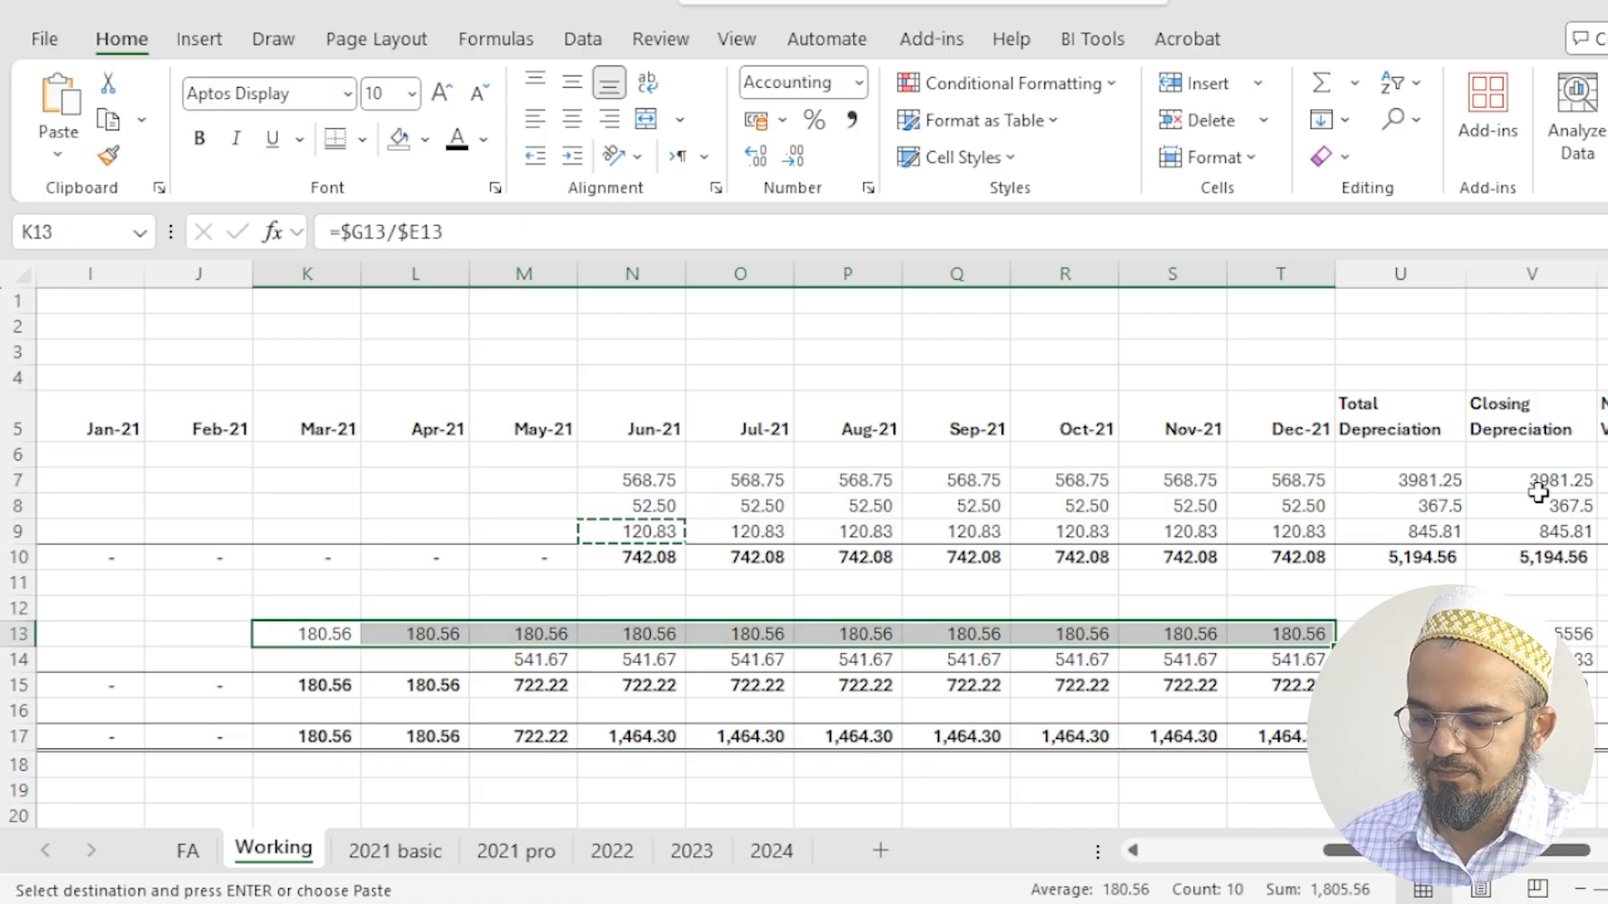
key(ctrl+v)
- Copy the rounded depreciation formula over the Photocopier Konica Minolta's May-21 to Dec-21 cells, M14:T14
key(Down)
key(Down)
key(Up)
key(Right)
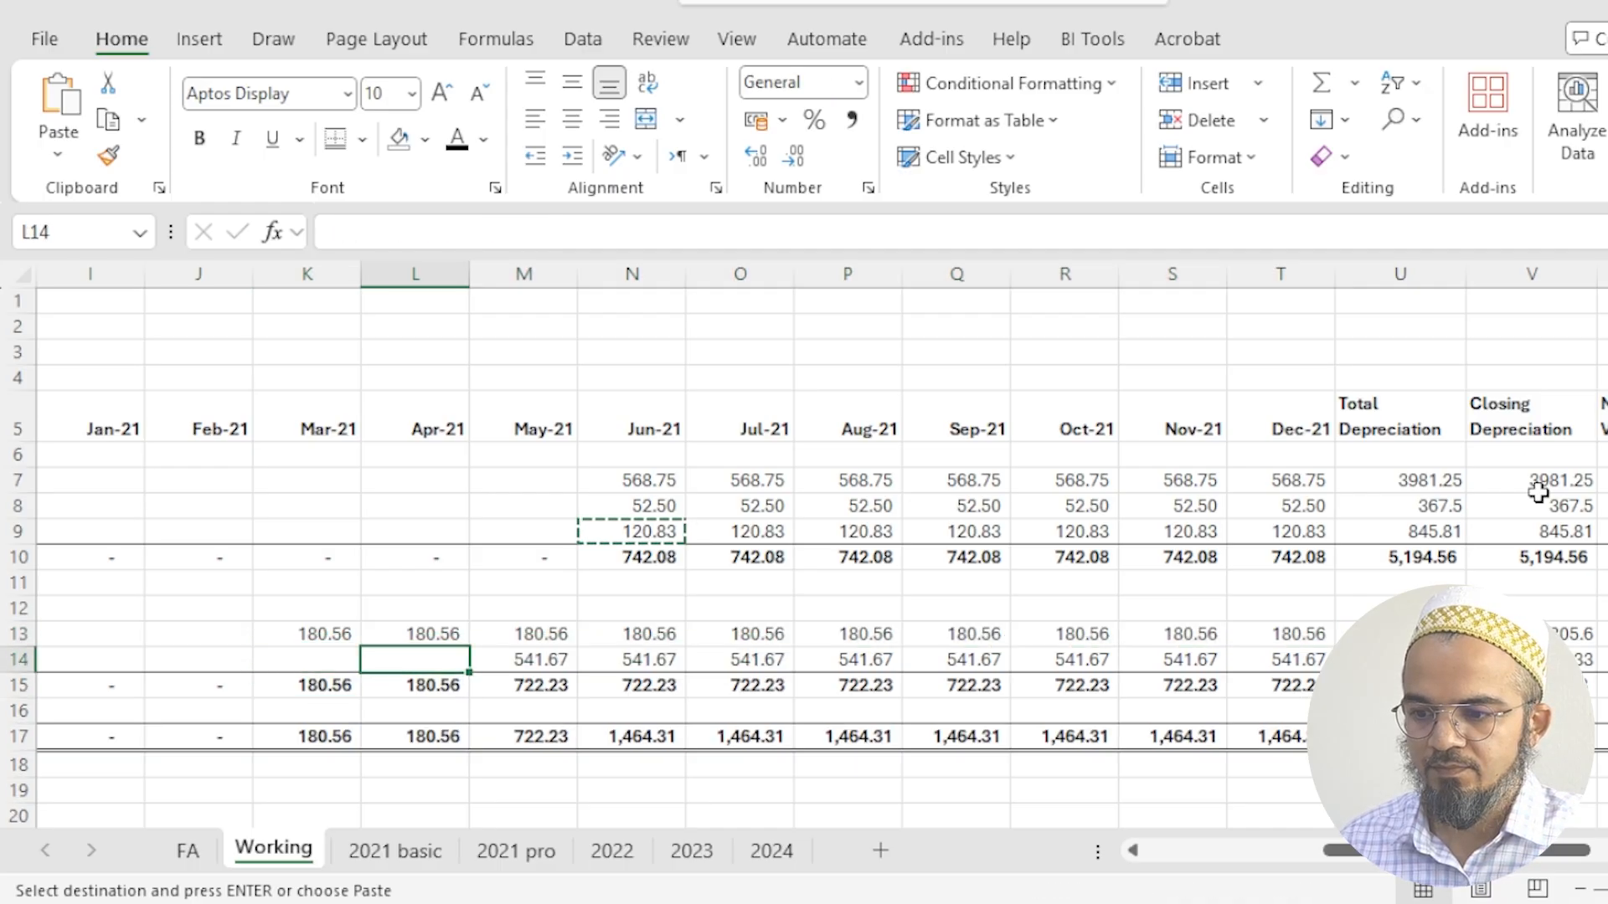
key(Right)
key(ctrl+shift+Right)
key(ctrl+shift+Right)
key(ctrl+shift+Left)
key(shift+Left)
key(shift+Left)
key(shift+Left)
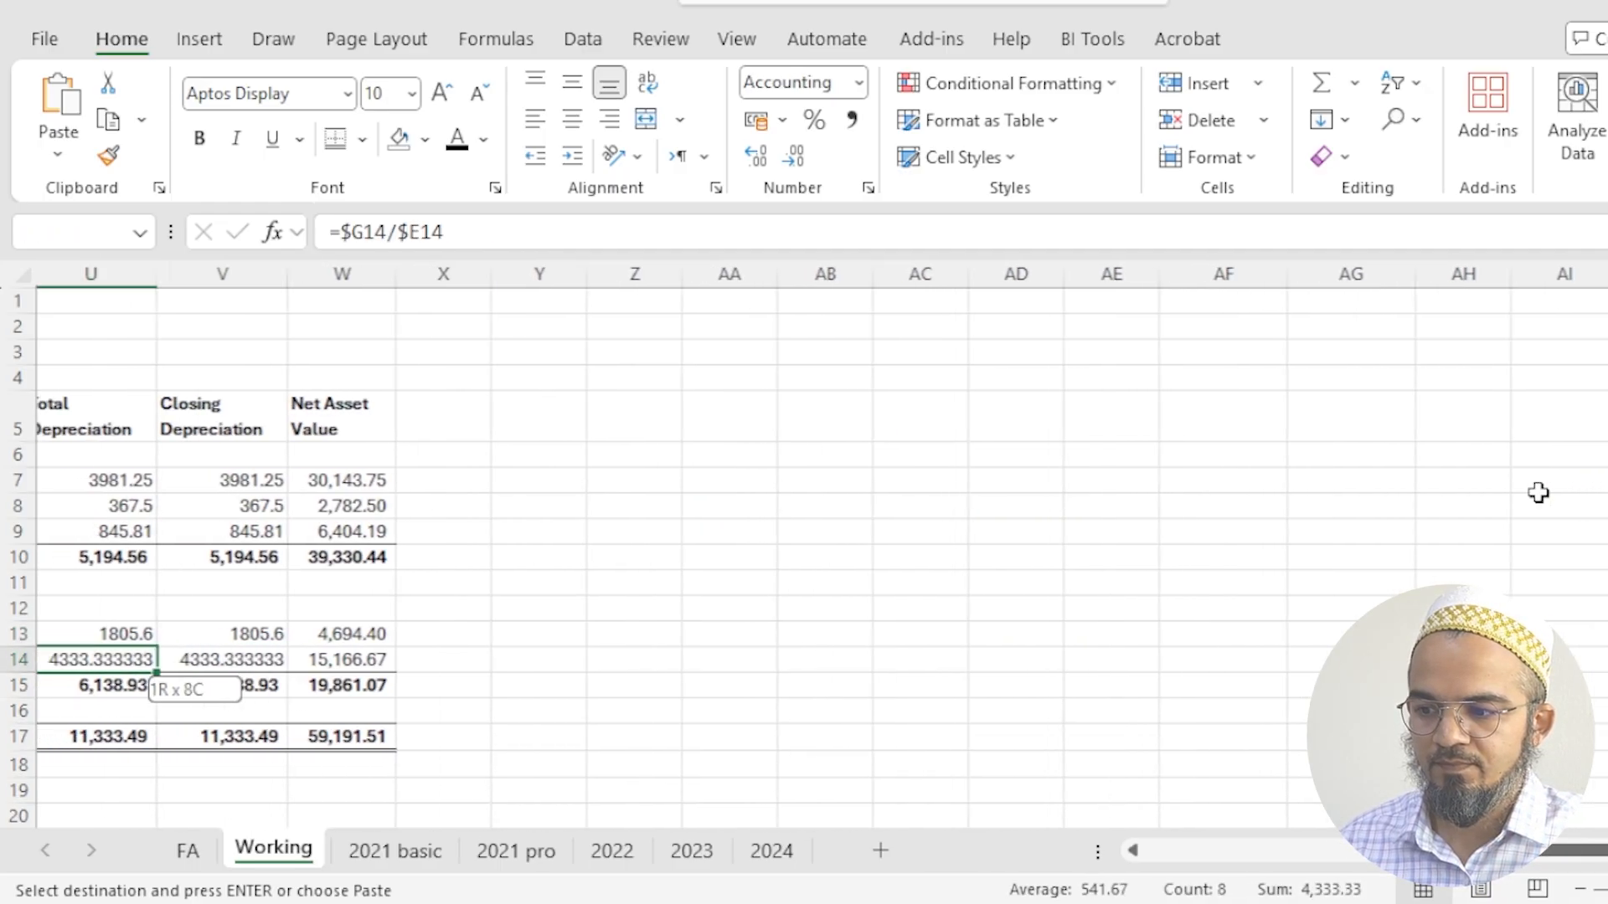
key(ctrl+v)
scroll(1538, 494, left, 5)
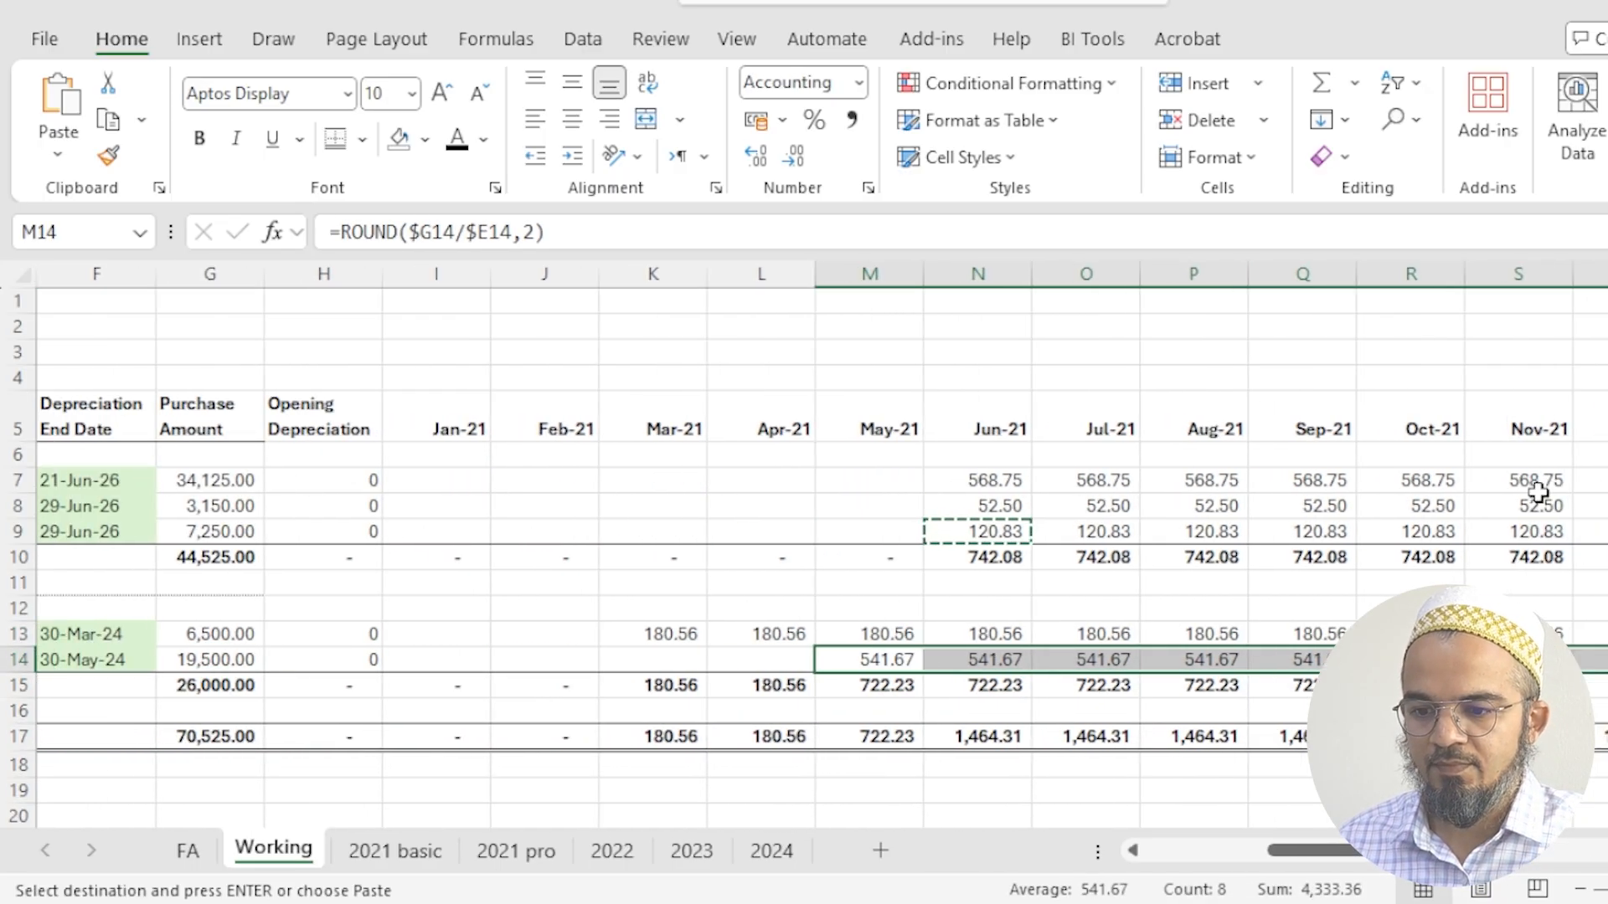
- Review the photocopier's closing depreciation in V14 and the grand total net asset value in W17
key(Right)
key(Right)
key(Right)
key(Right)
key(Right)
key(Right)
key(Right)
key(Right)
key(Right)
key(Right)
key(Right)
key(Right)
key(Left)
key(Left)
key(Left)
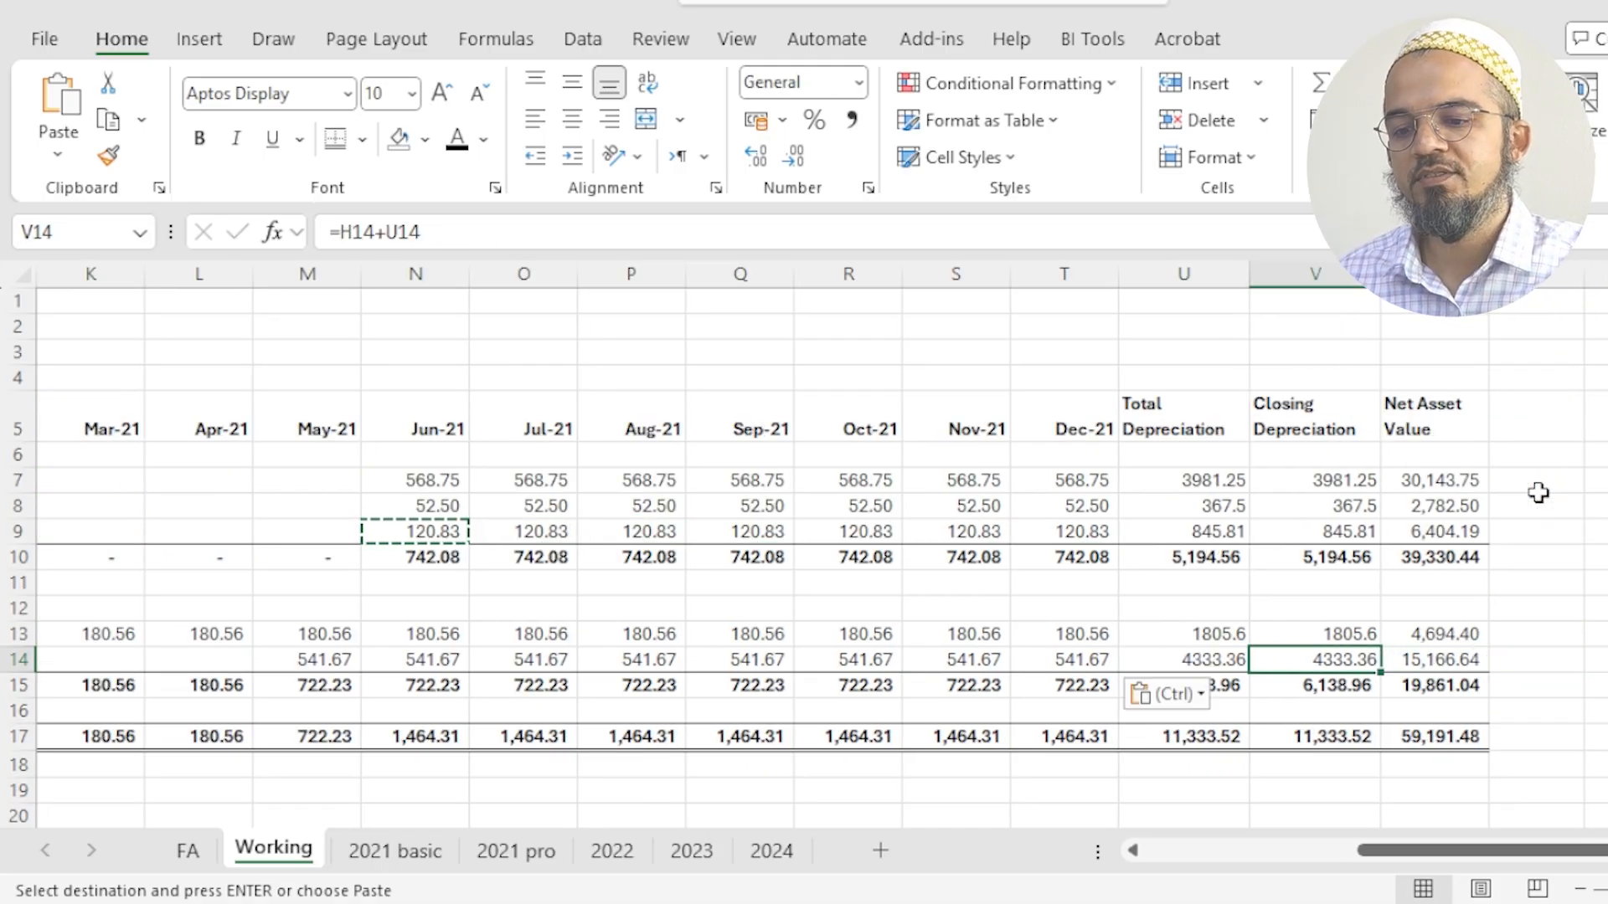
click(1370, 758)
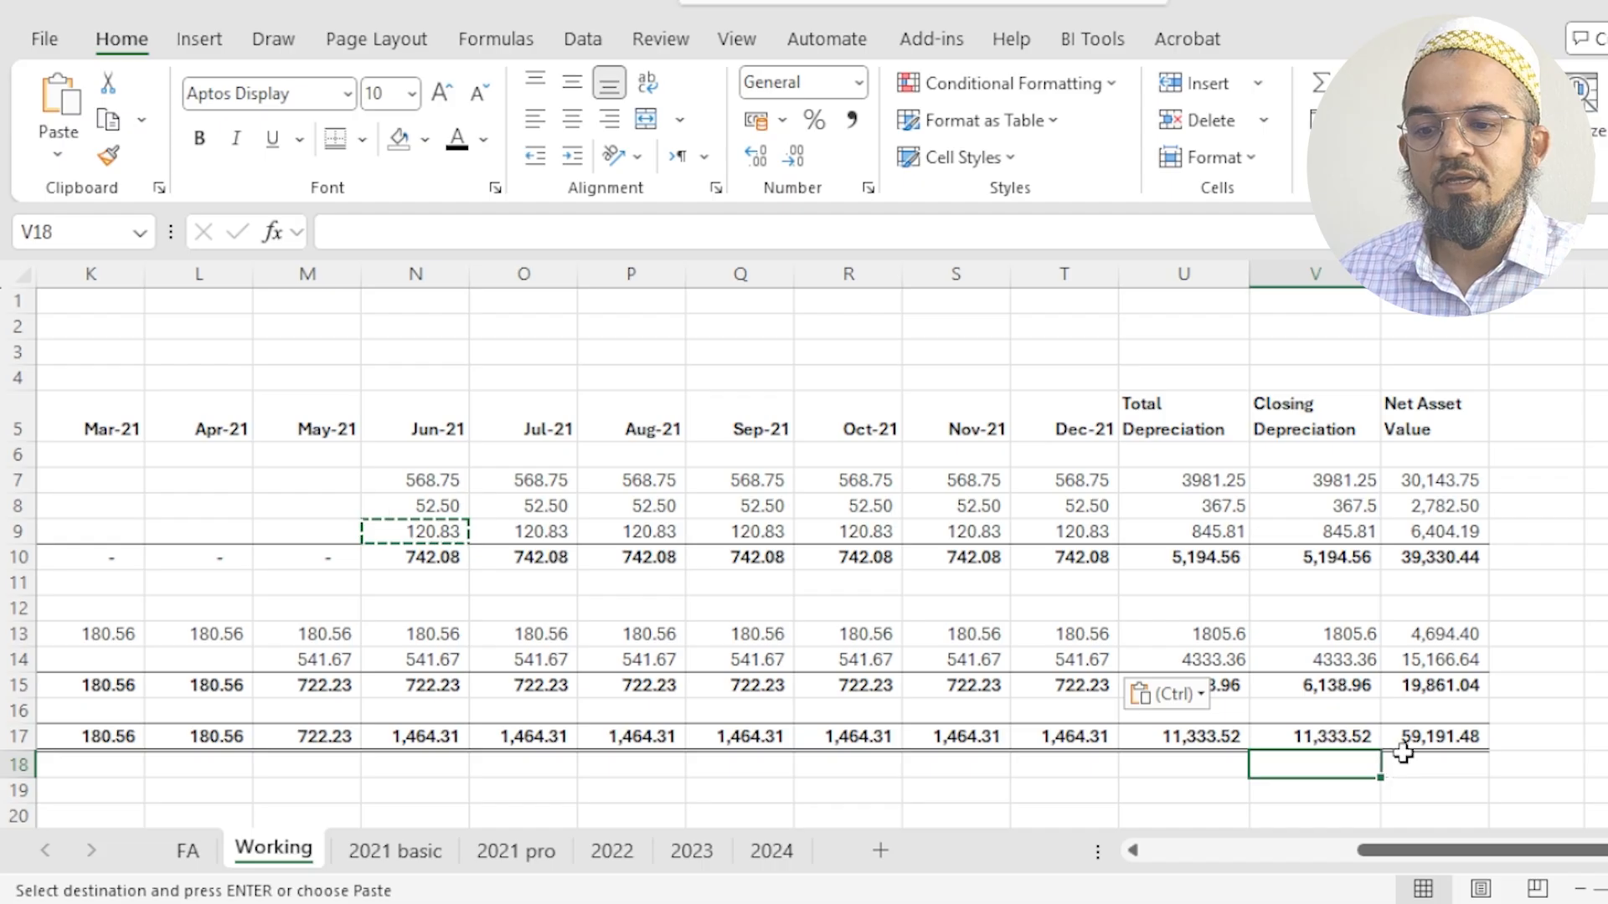
click(1469, 783)
click(1440, 737)
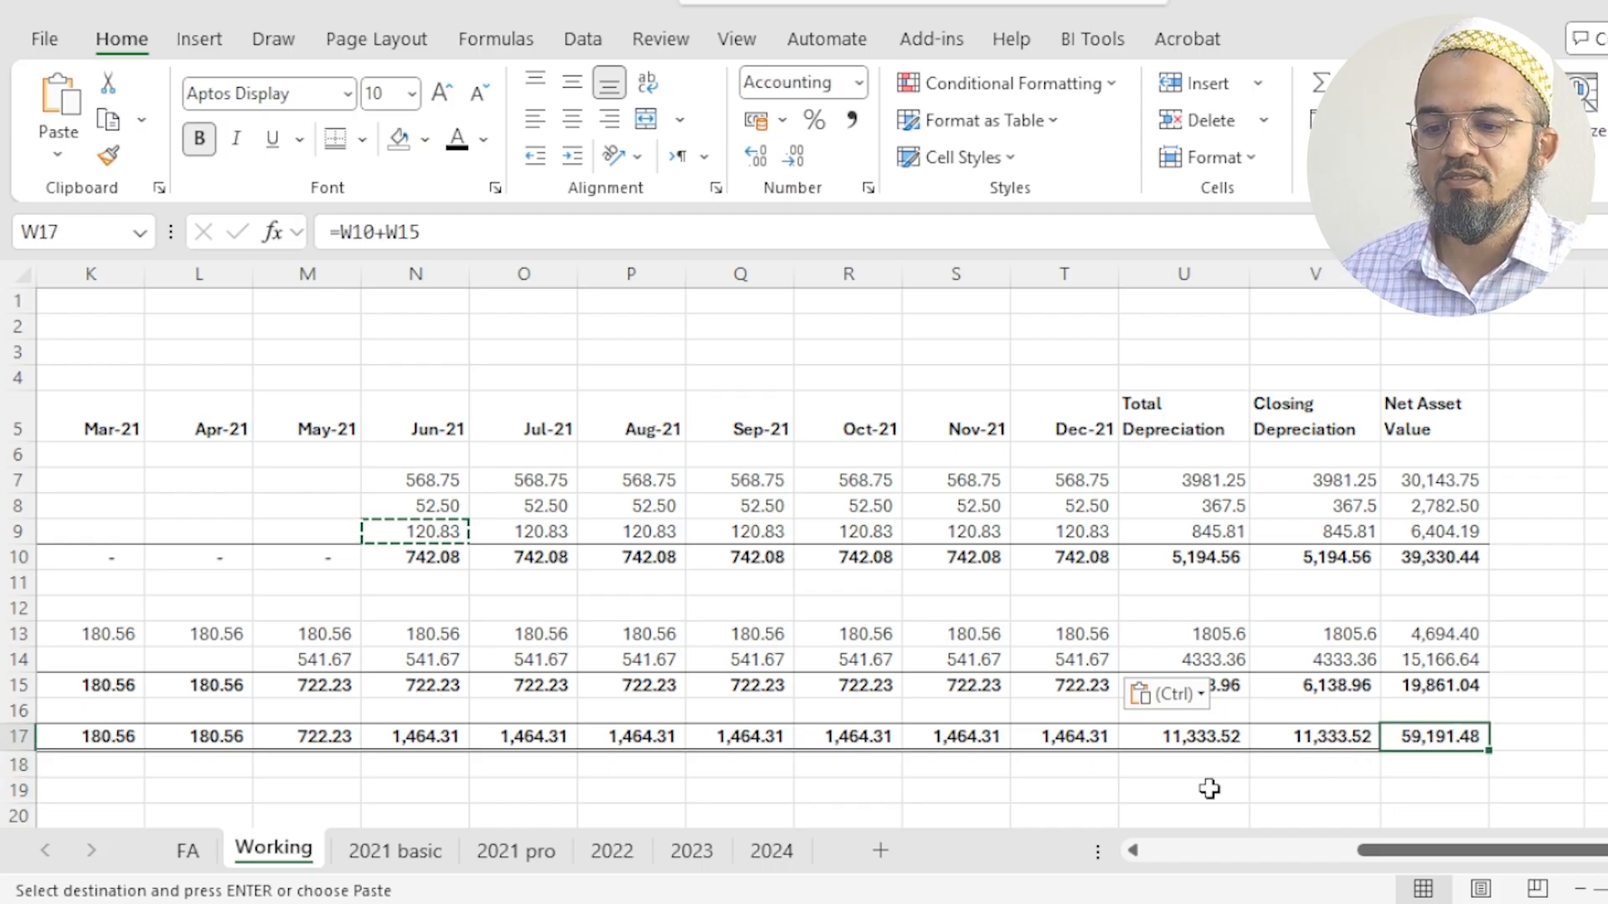
click(1110, 787)
click(910, 786)
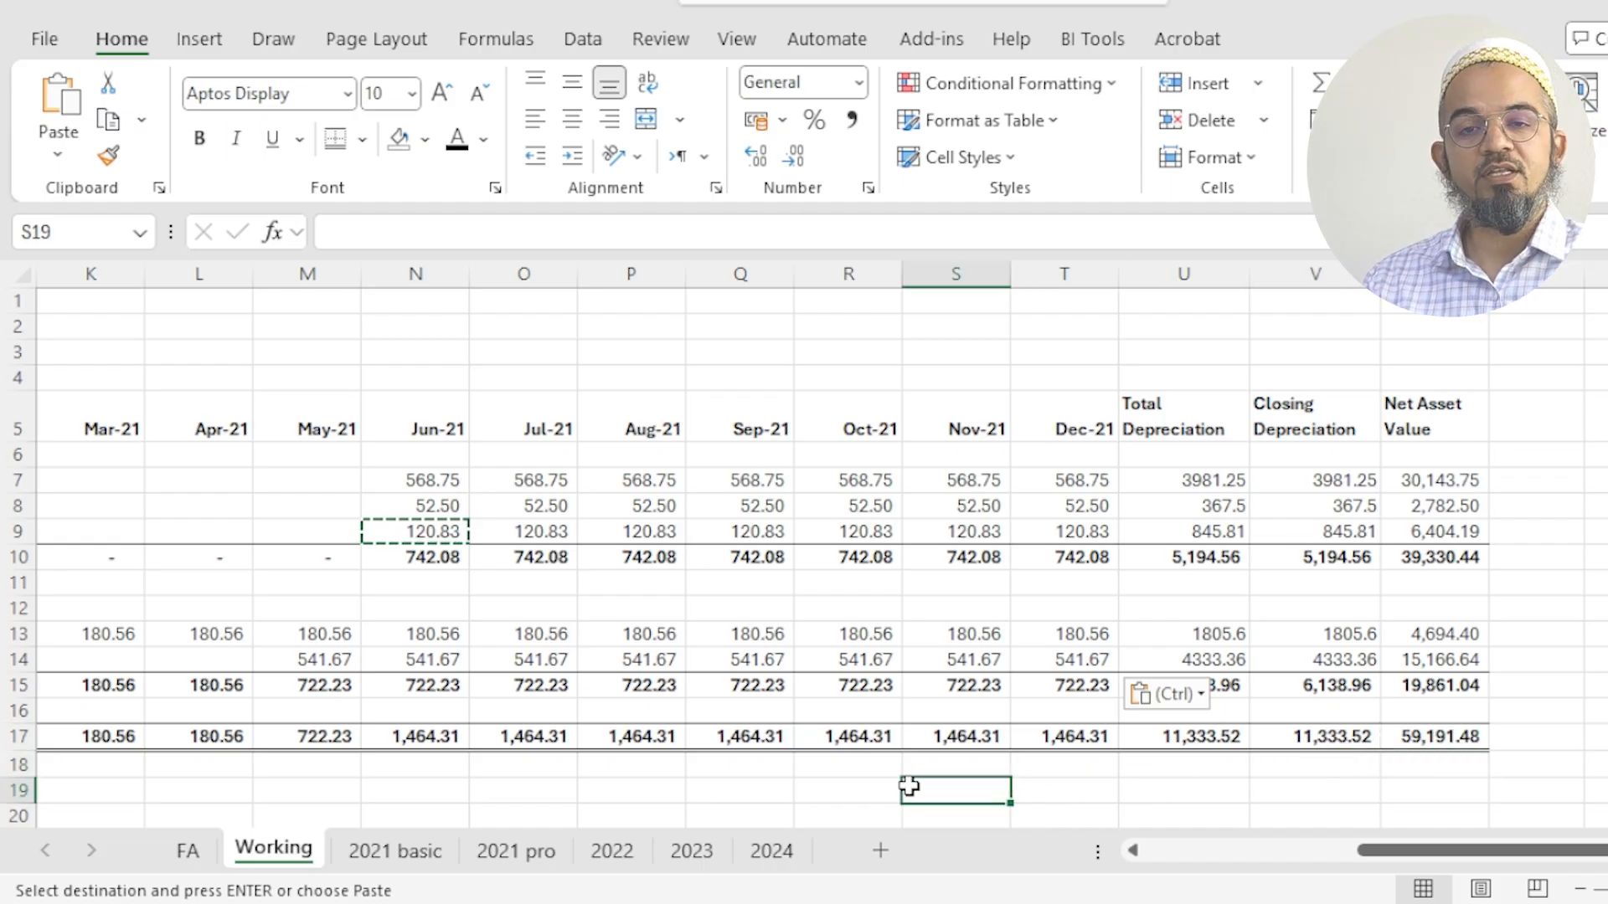
key(Home)
key(Escape)
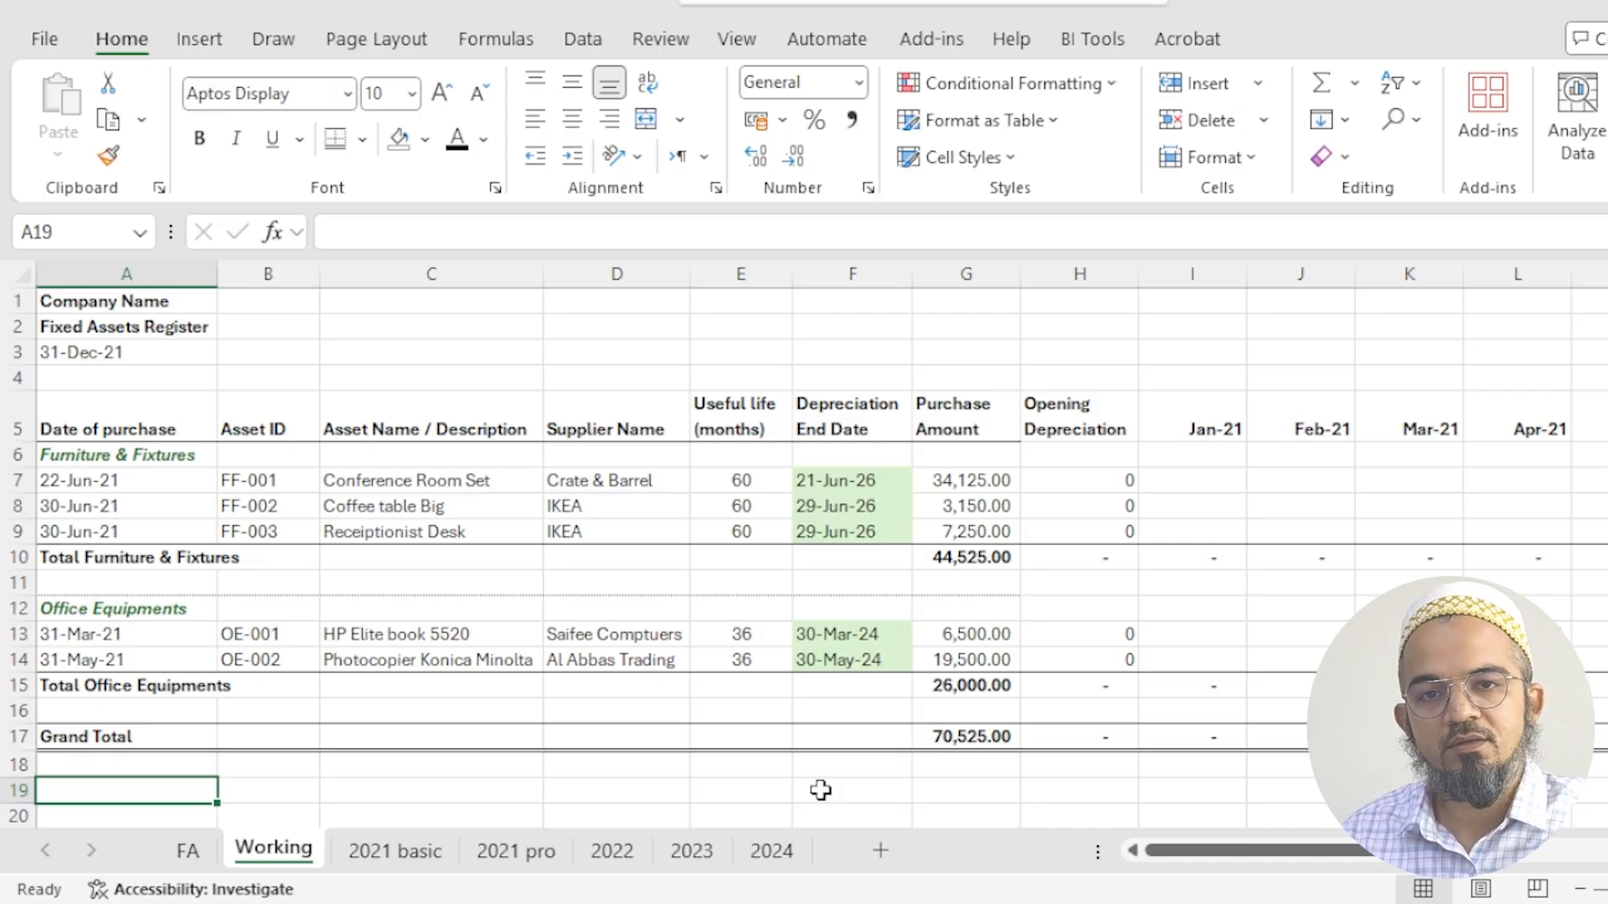
- Create a copy of the Working sheet placed before the 2021 basic sheet
right_click(304, 864)
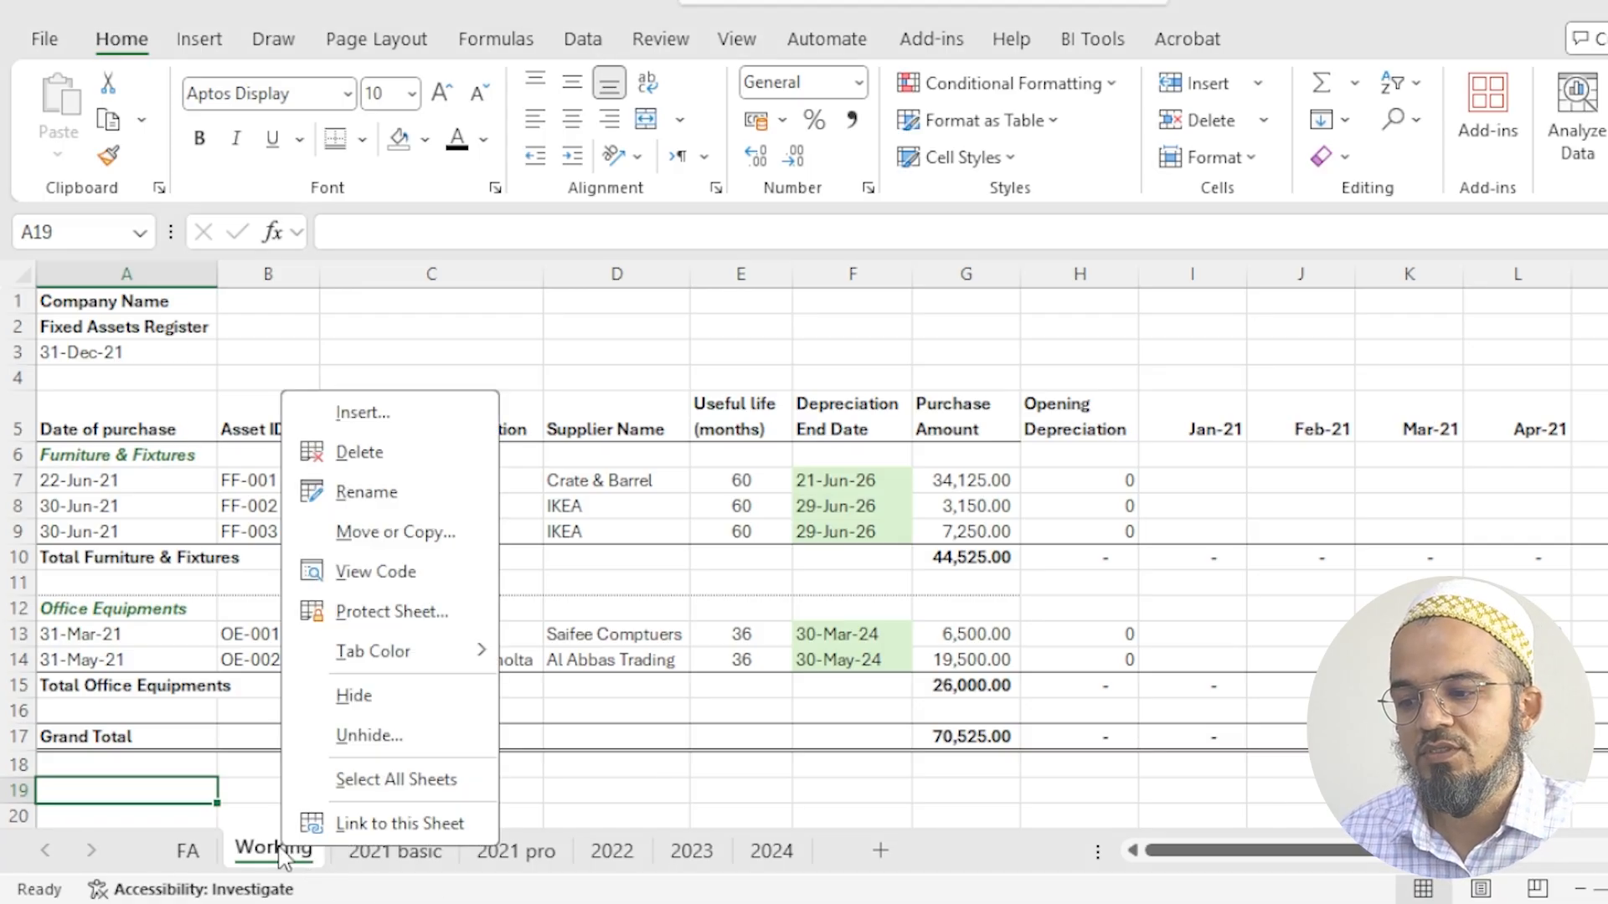
click(369, 549)
click(199, 738)
click(213, 549)
click(252, 590)
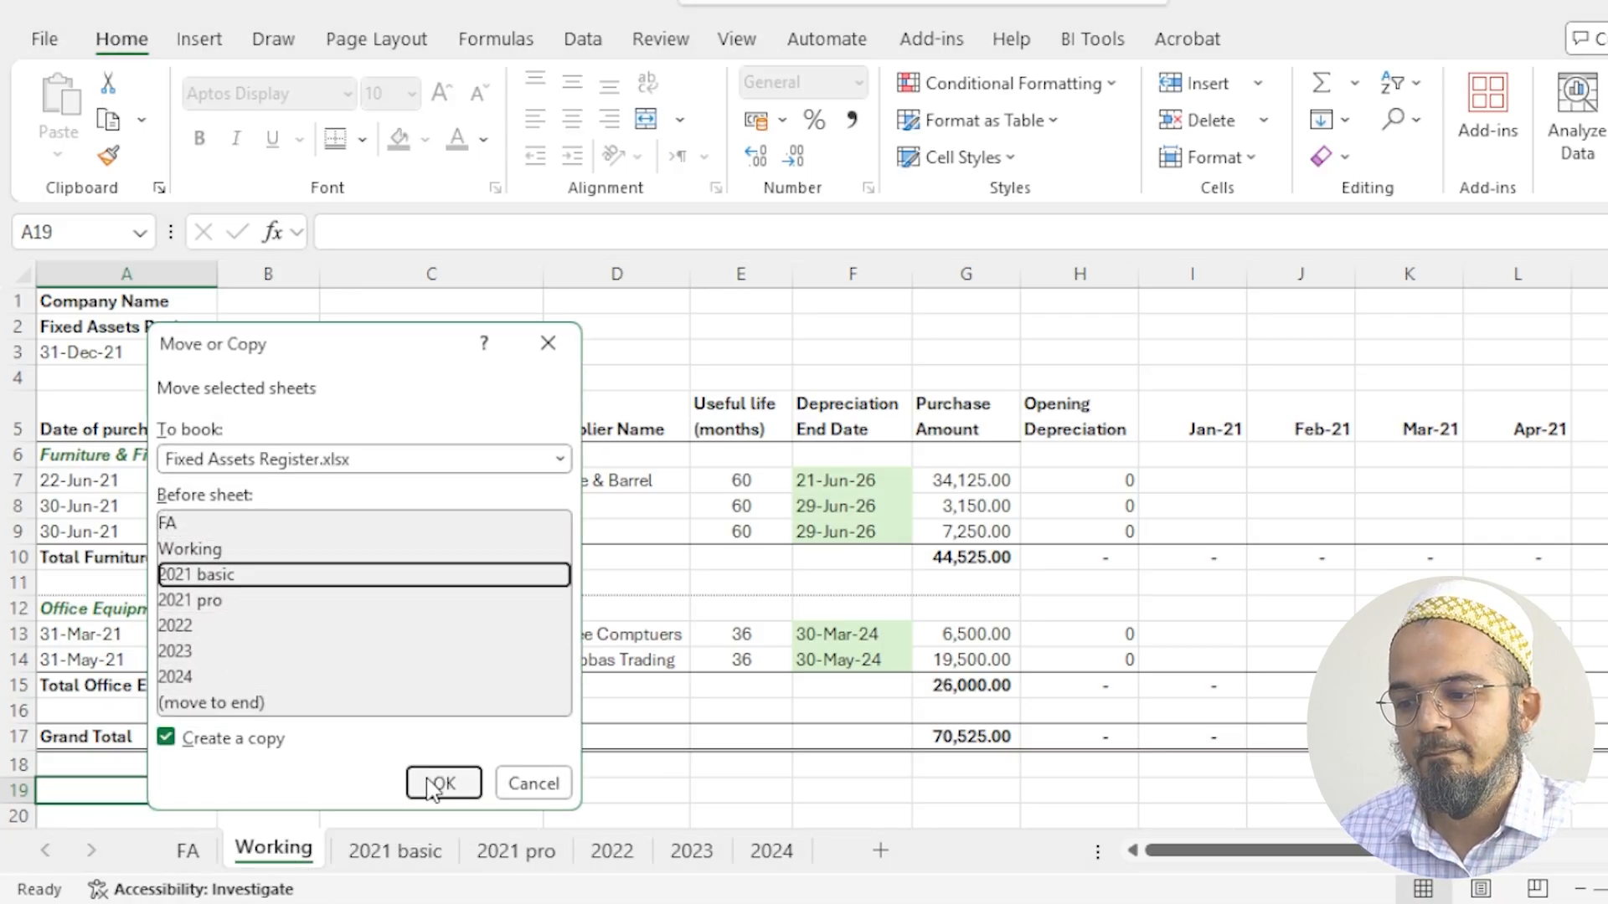
click(442, 782)
- Check the report date, opening depreciation and monthly depreciation cells on Working (2), and delete that sheet copy
click(184, 362)
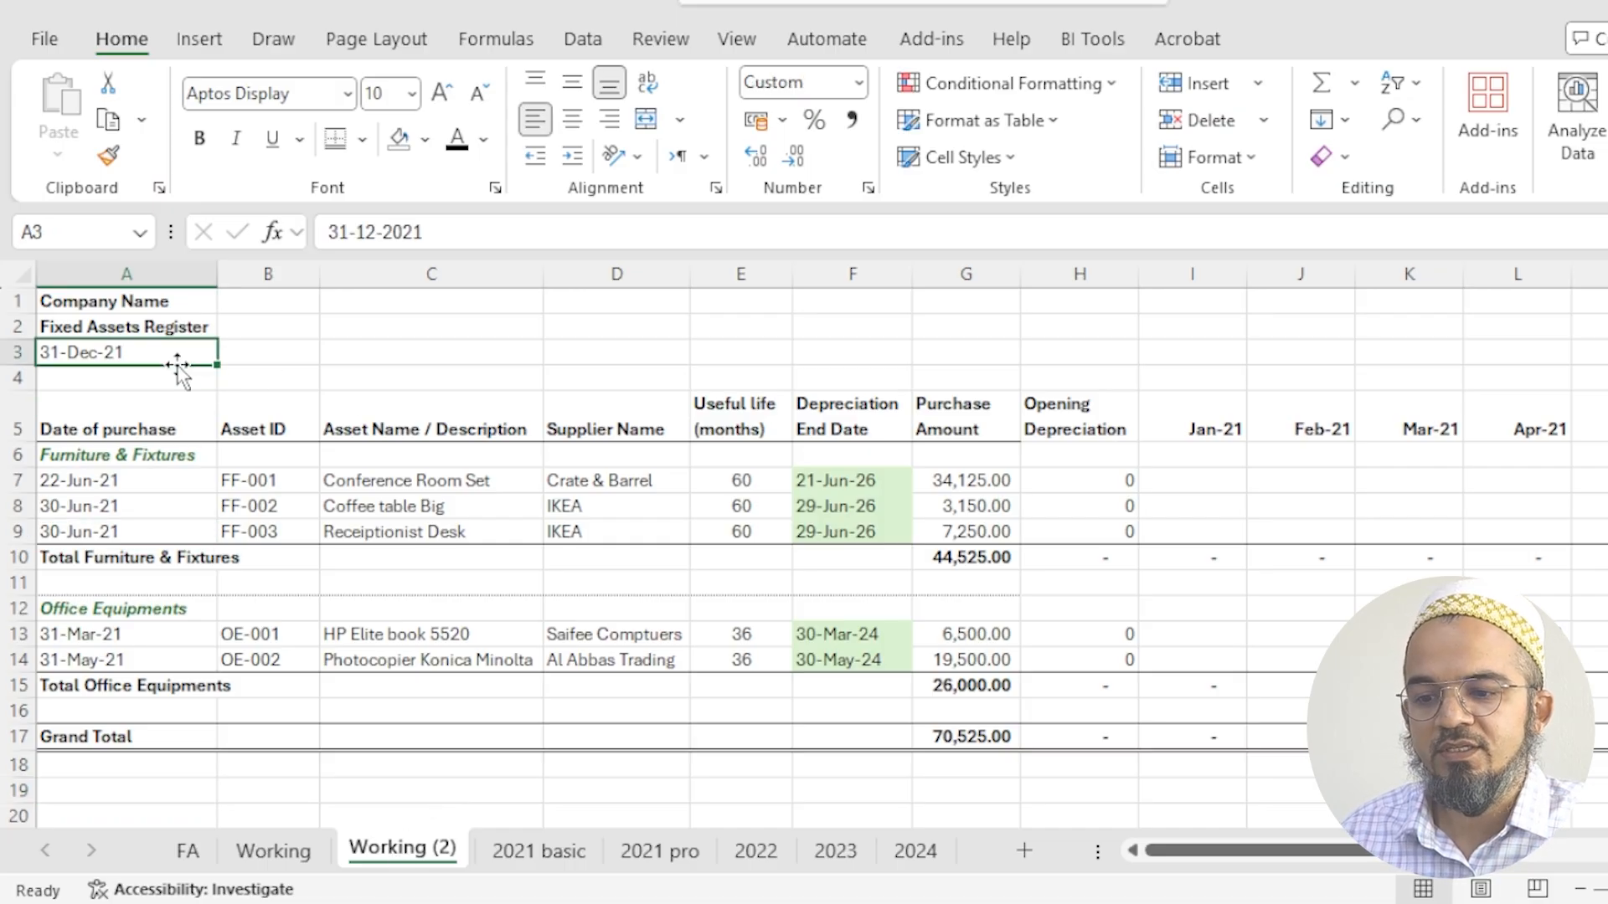
click(1151, 481)
drag(1127, 485, 1122, 533)
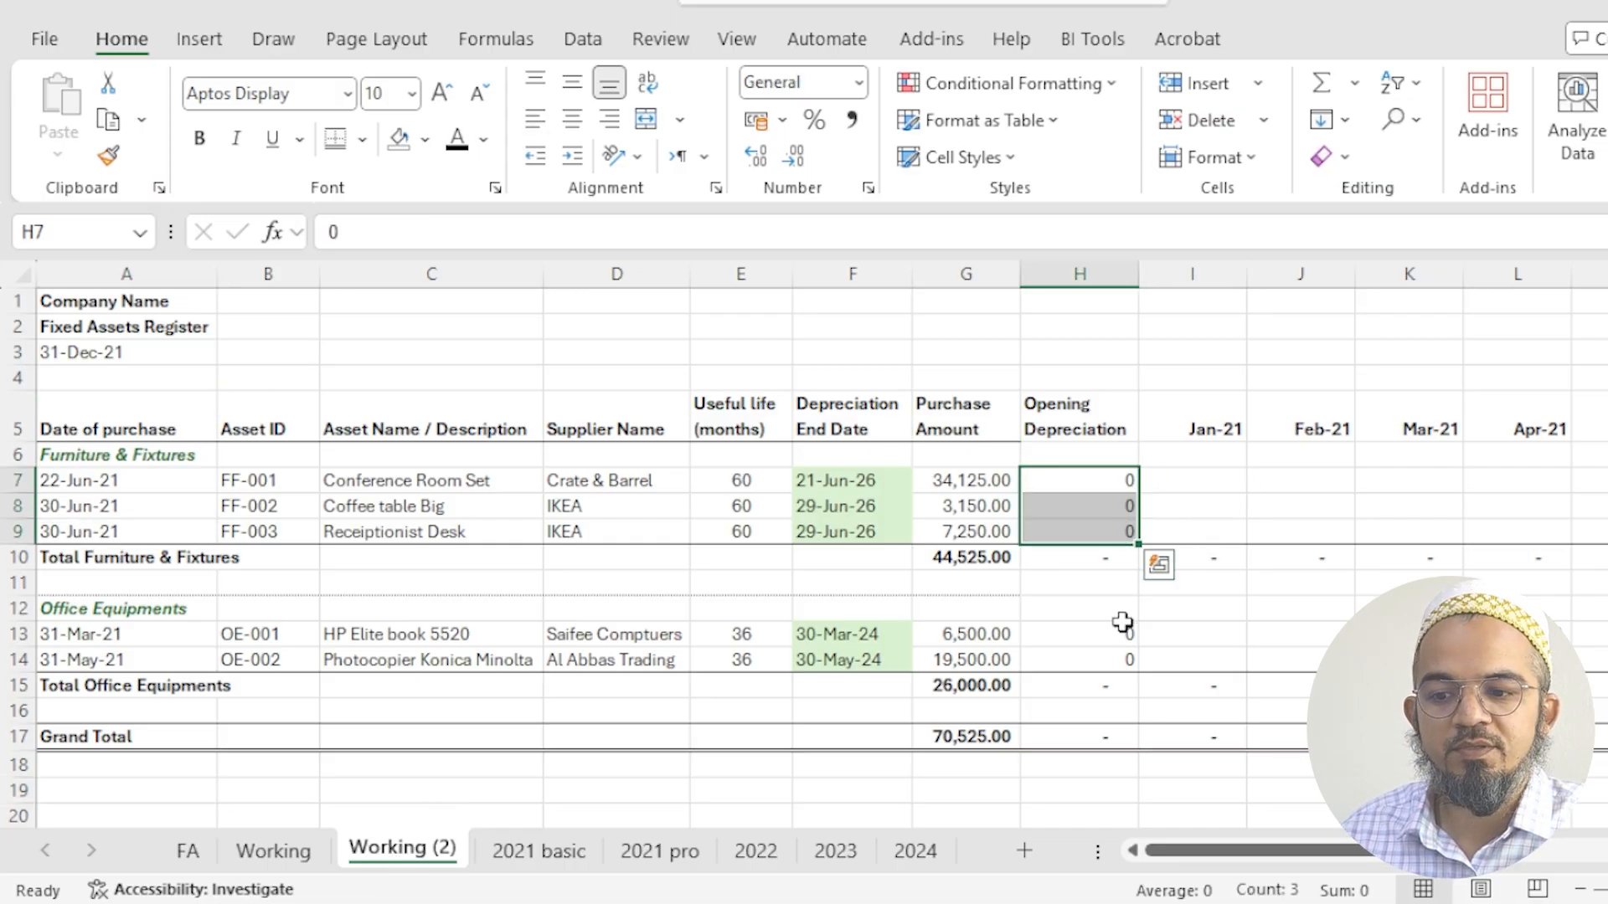
drag(1246, 484, 1603, 532)
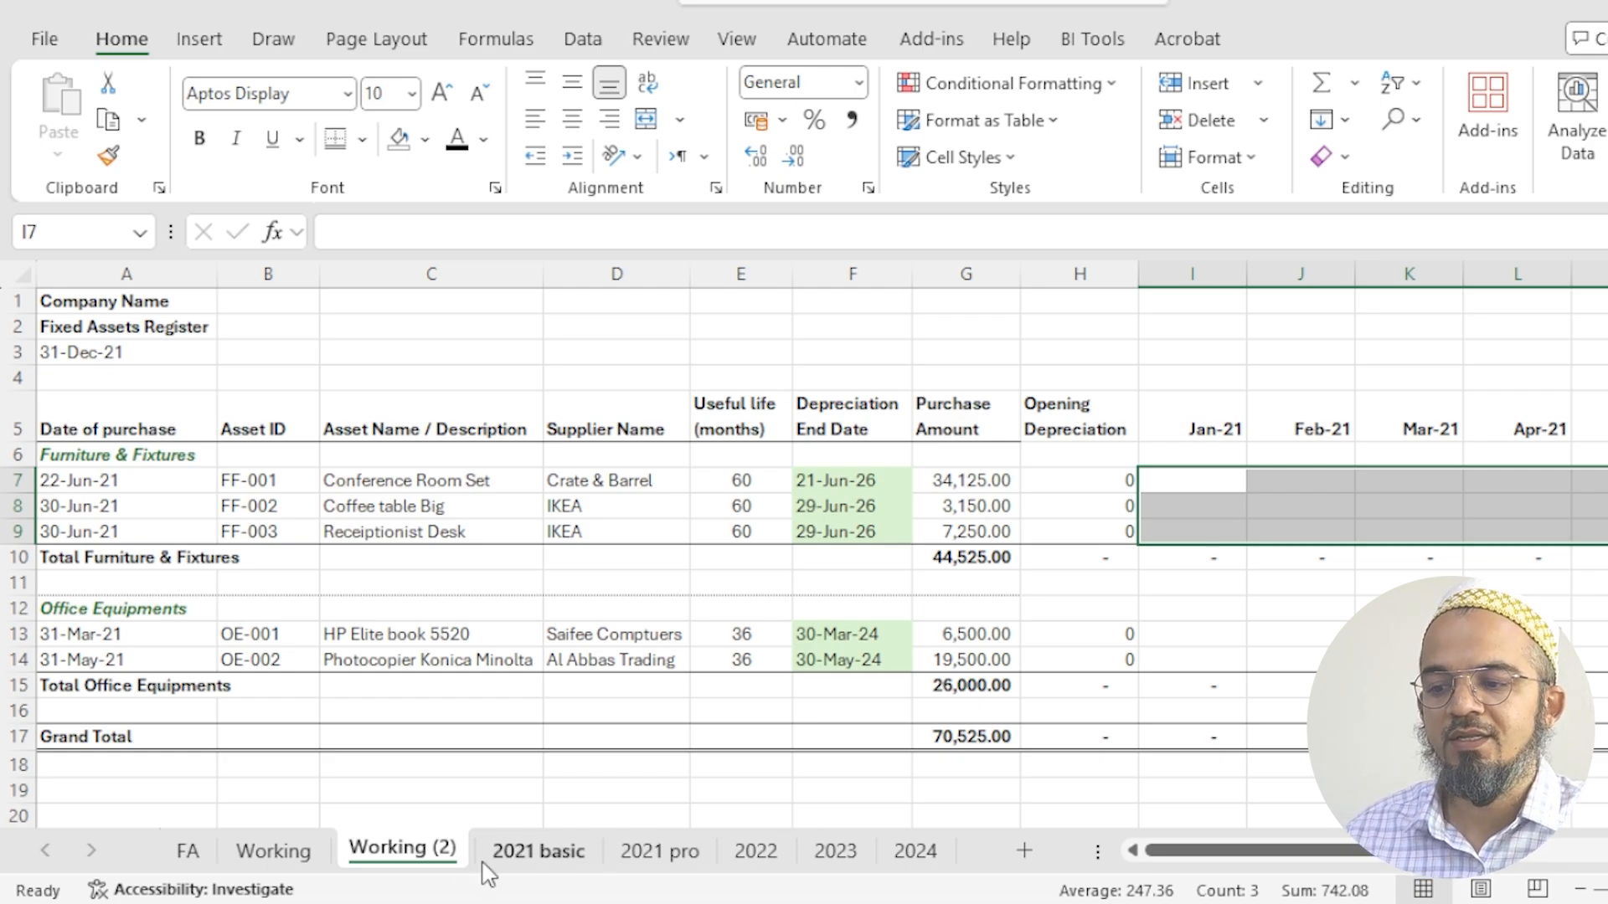
right_click(424, 854)
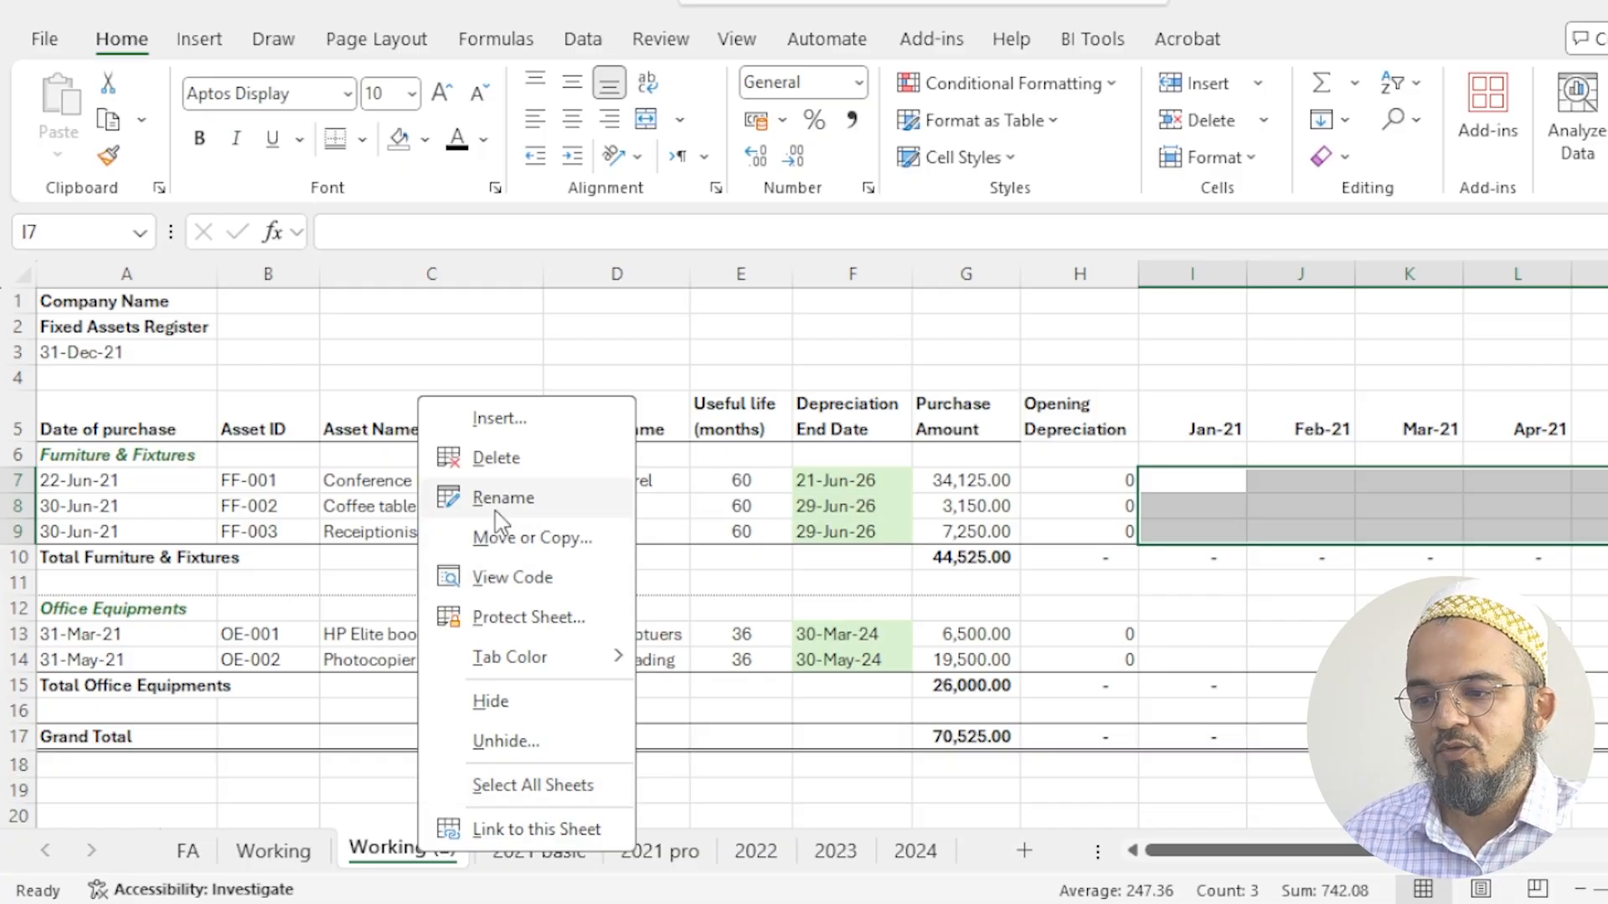
click(495, 459)
click(854, 522)
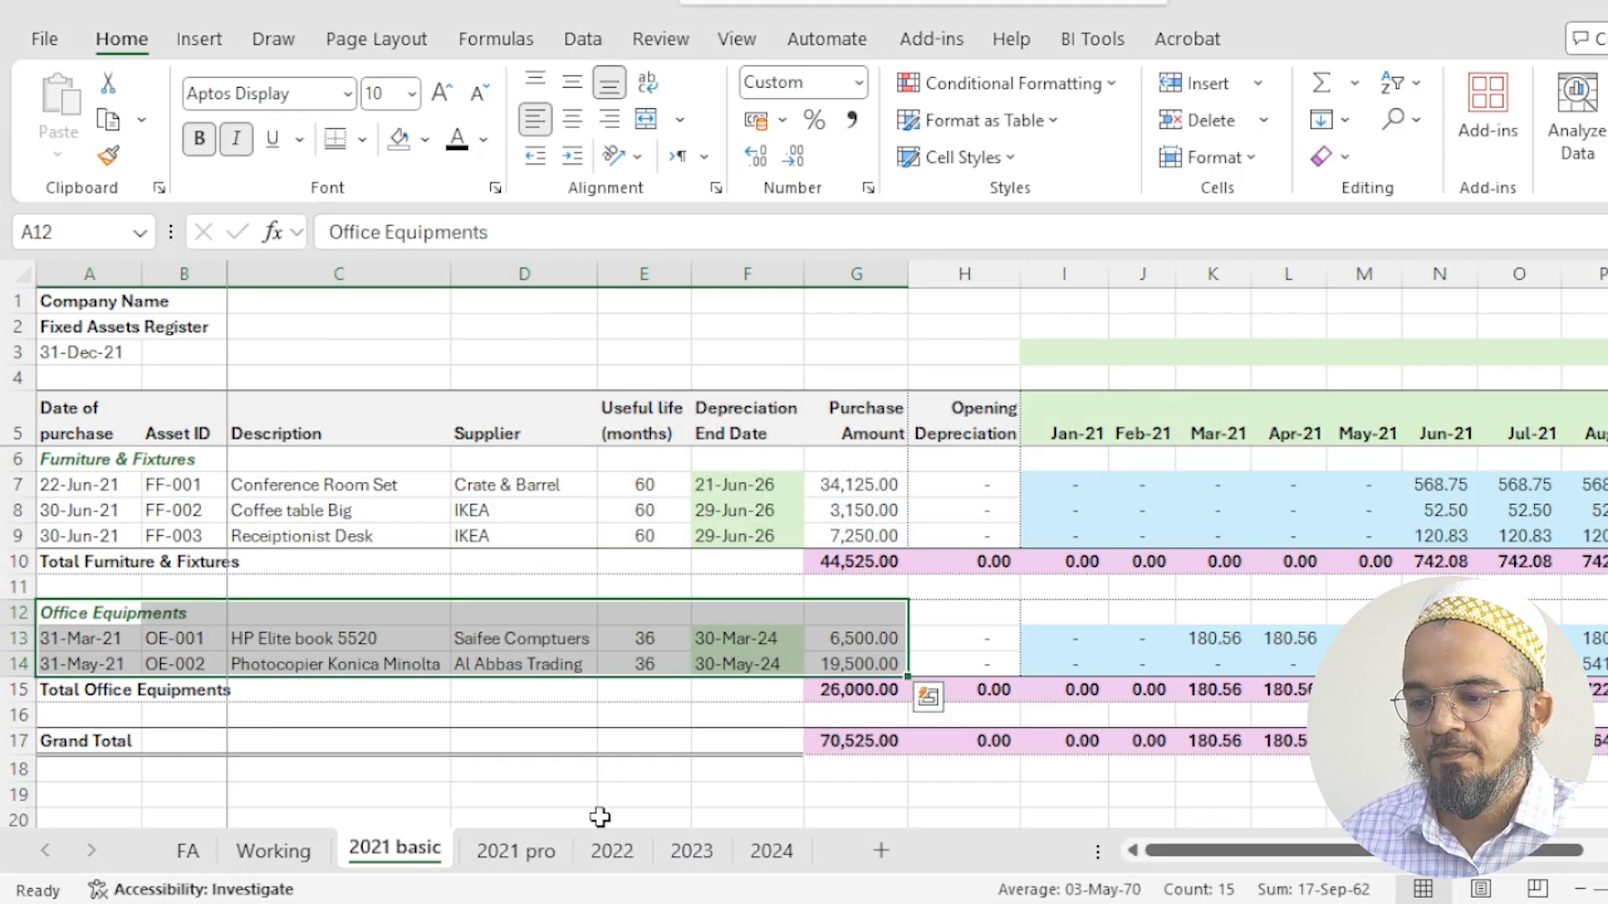
- Compare the grand total net asset value in W17 between Working and 2021 basic, and inspect the 2021 basic N7 formula
click(1082, 766)
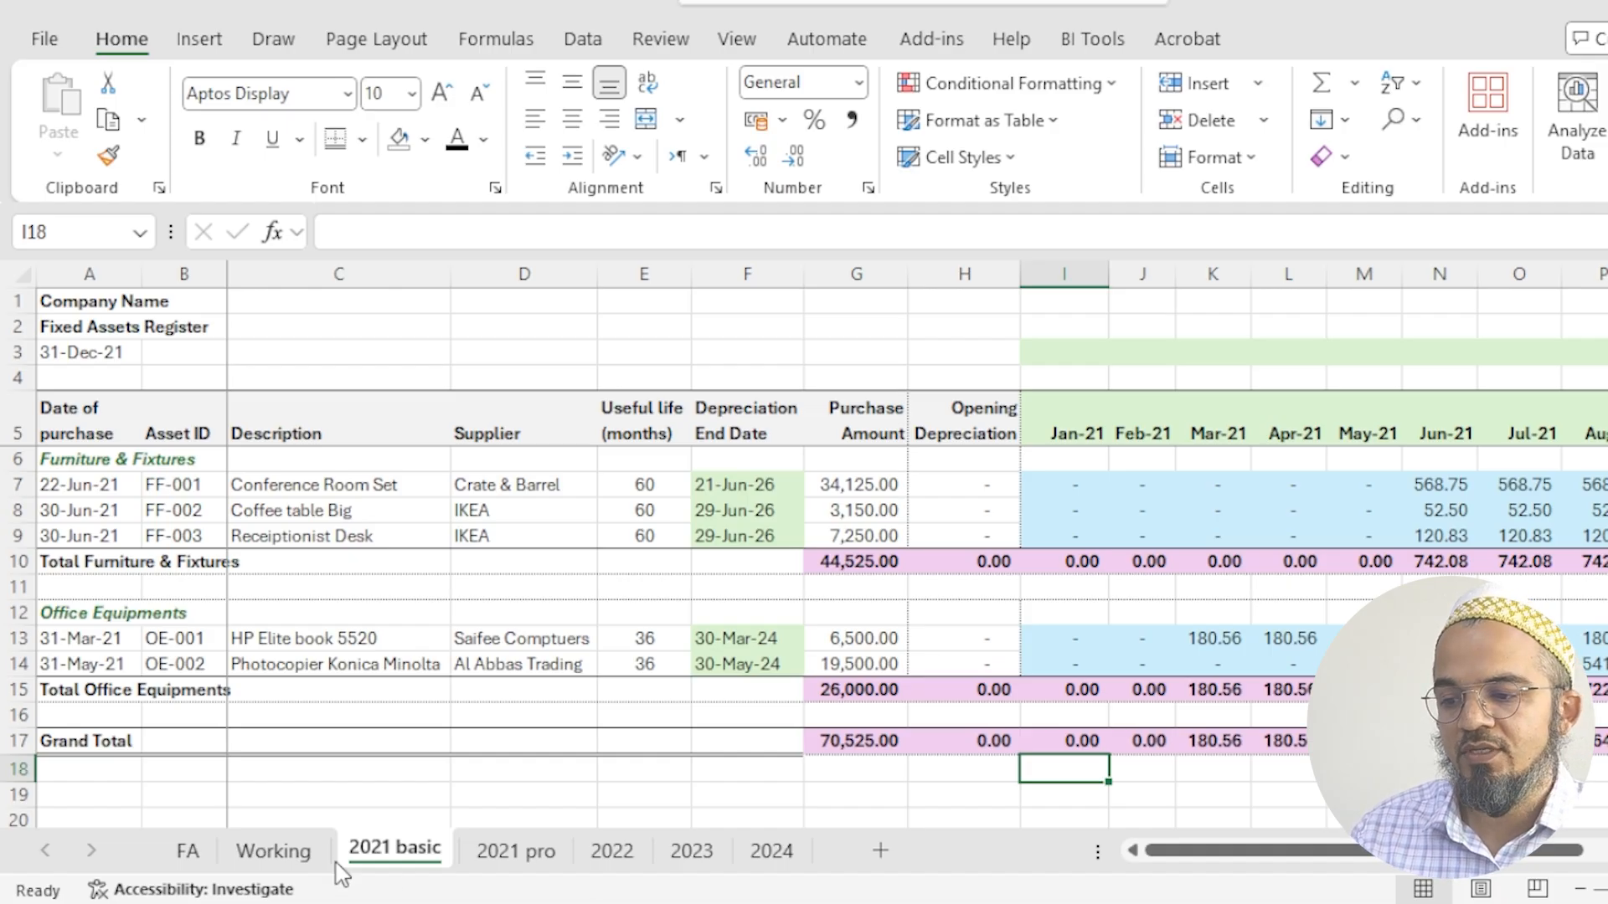
click(273, 851)
drag(1009, 791, 1583, 796)
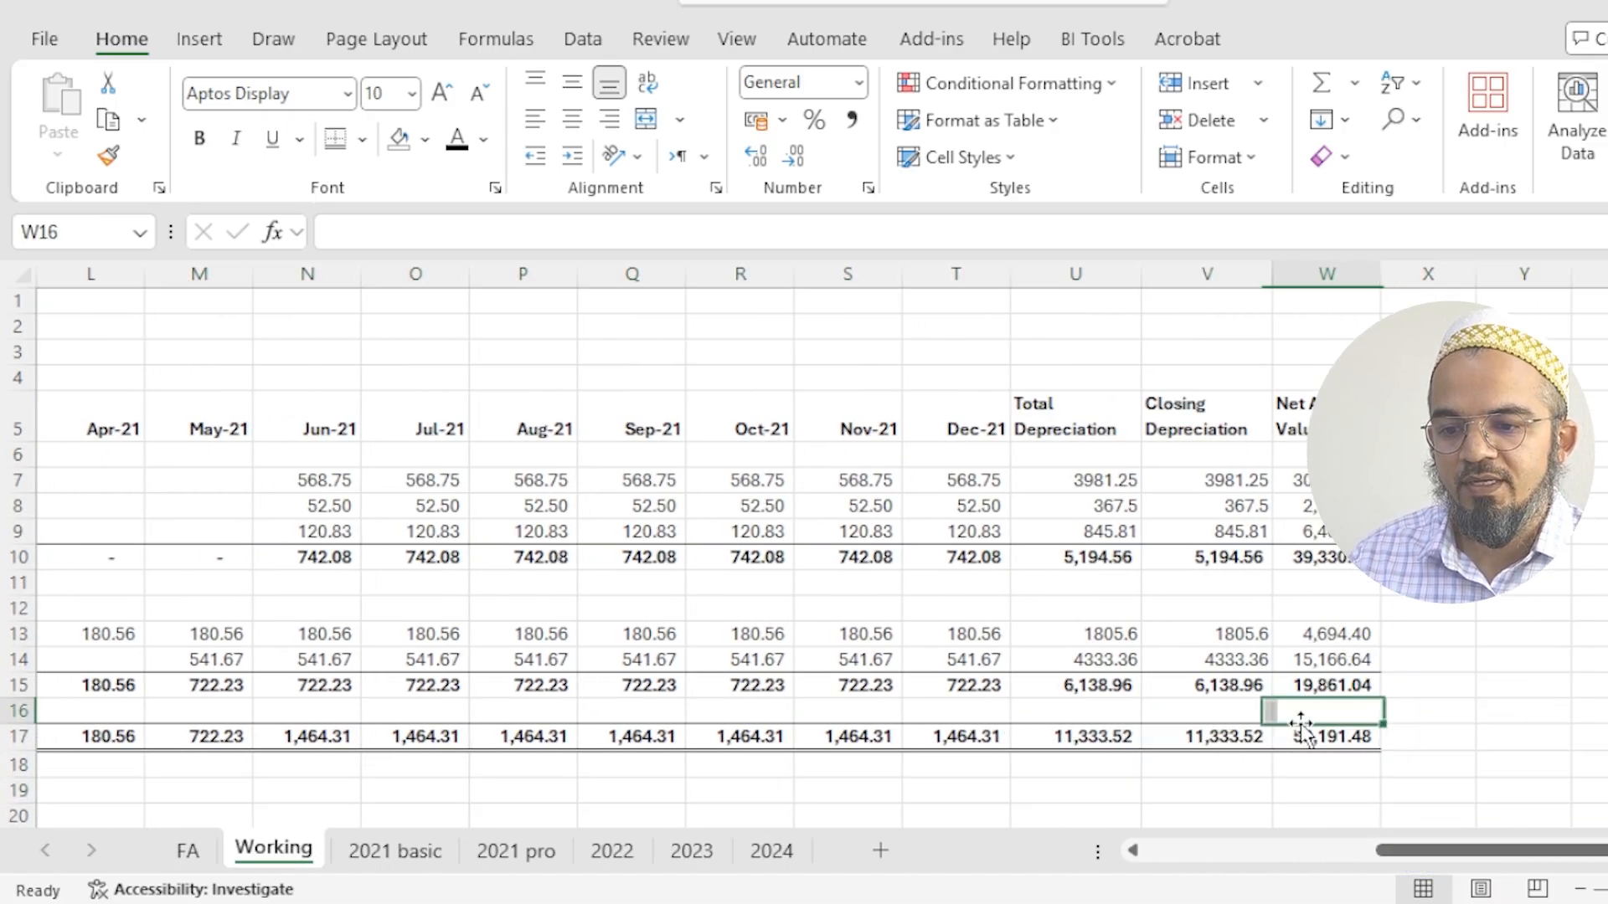
click(1314, 737)
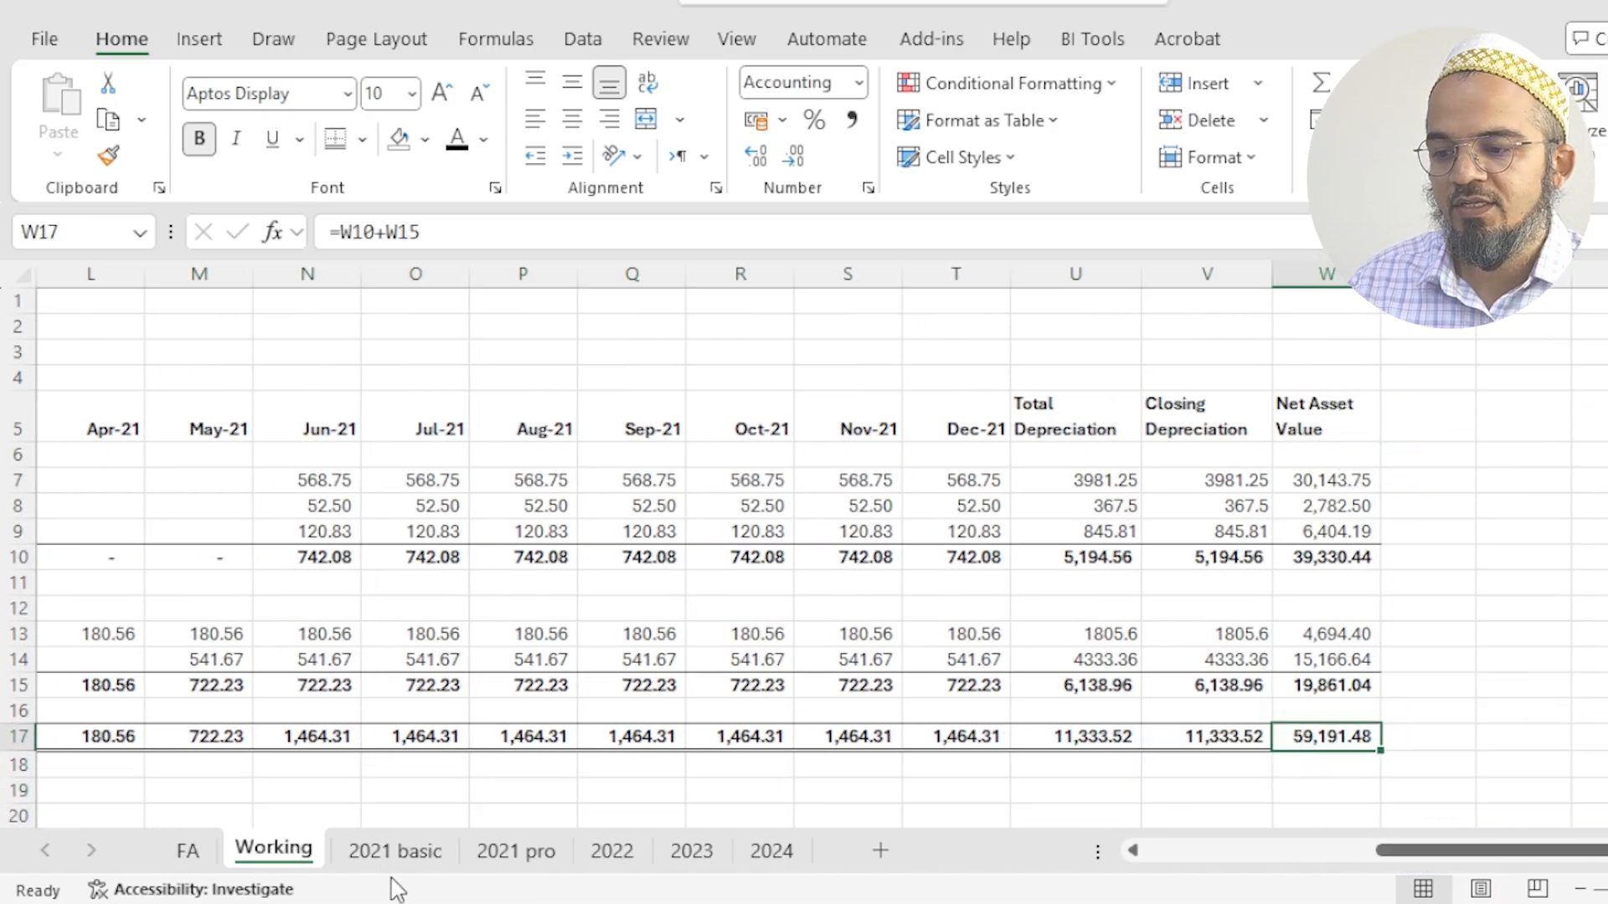
click(394, 851)
drag(1281, 796, 1590, 795)
click(1604, 795)
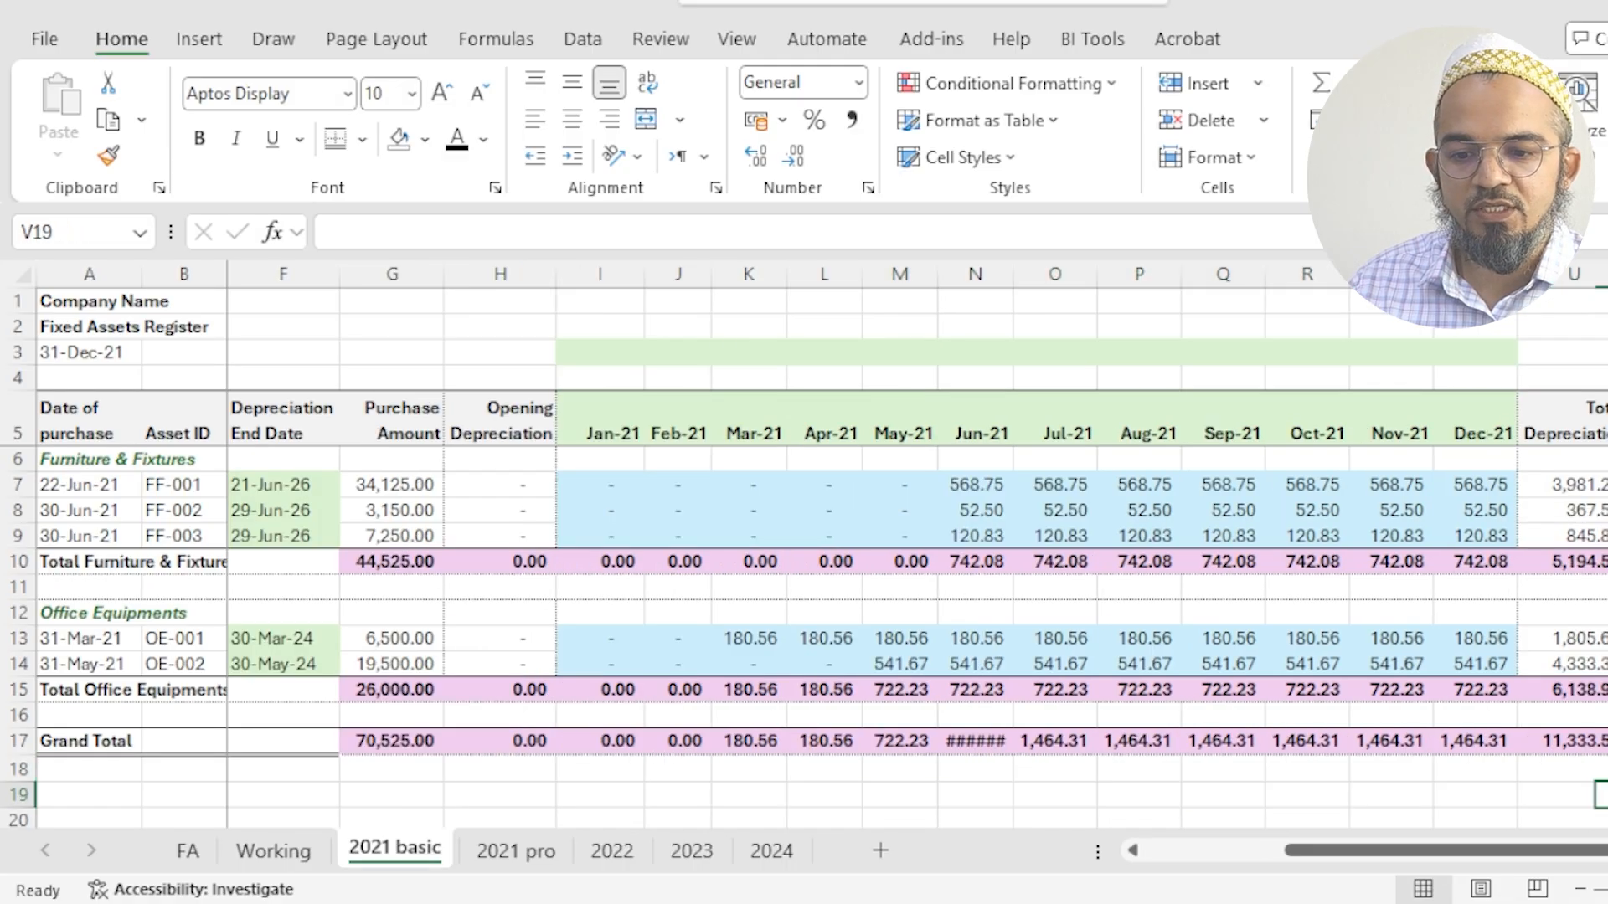
click(1604, 741)
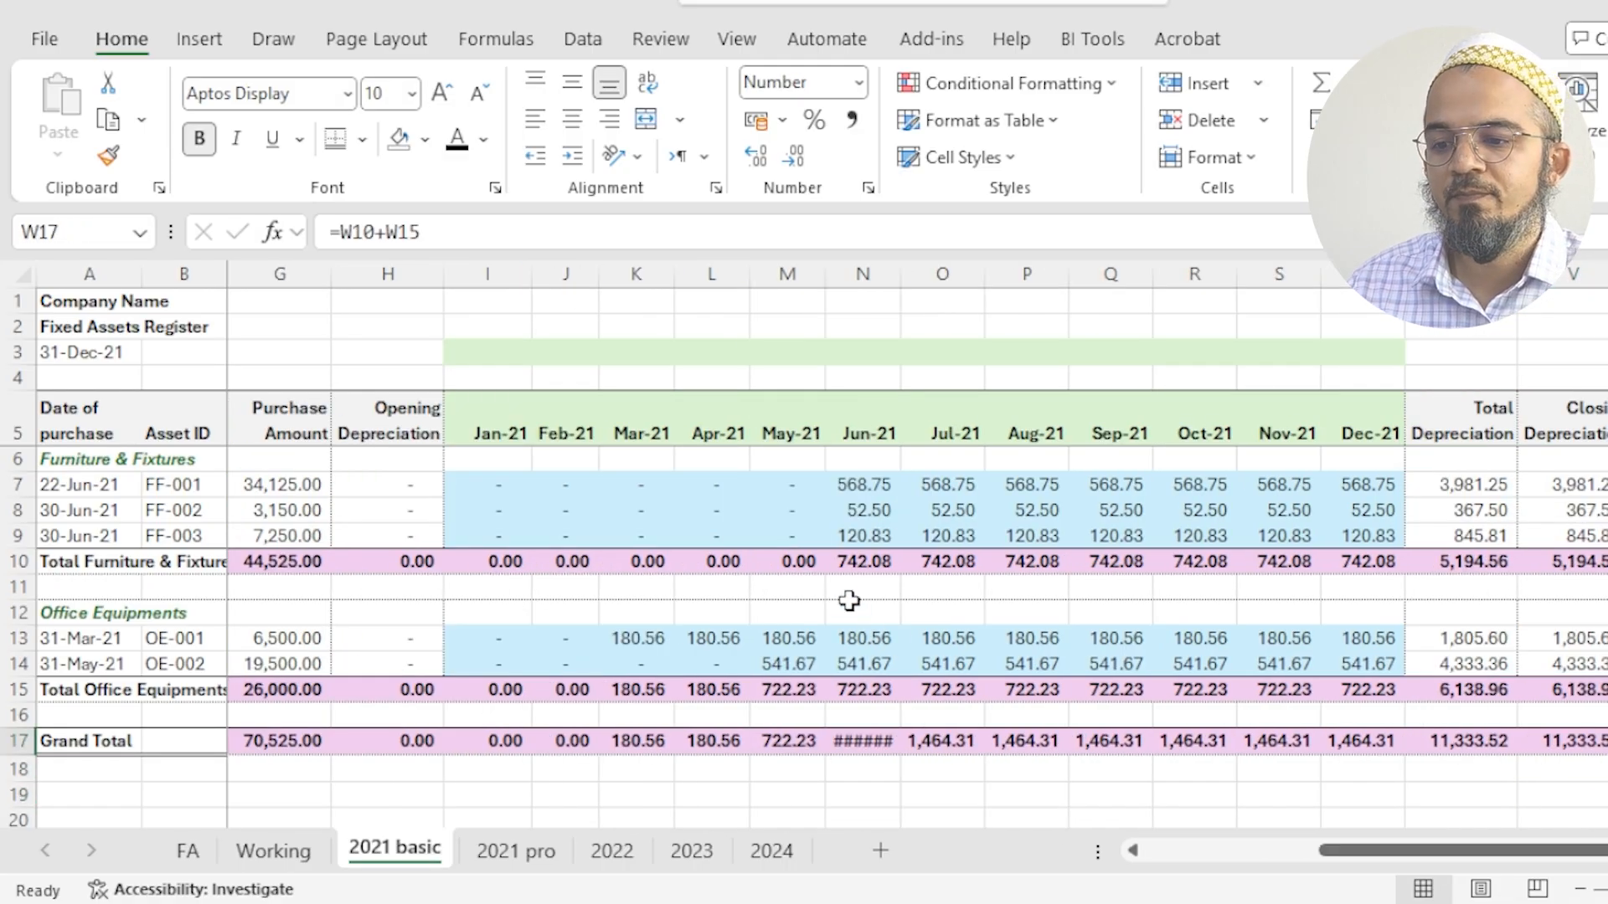
click(863, 484)
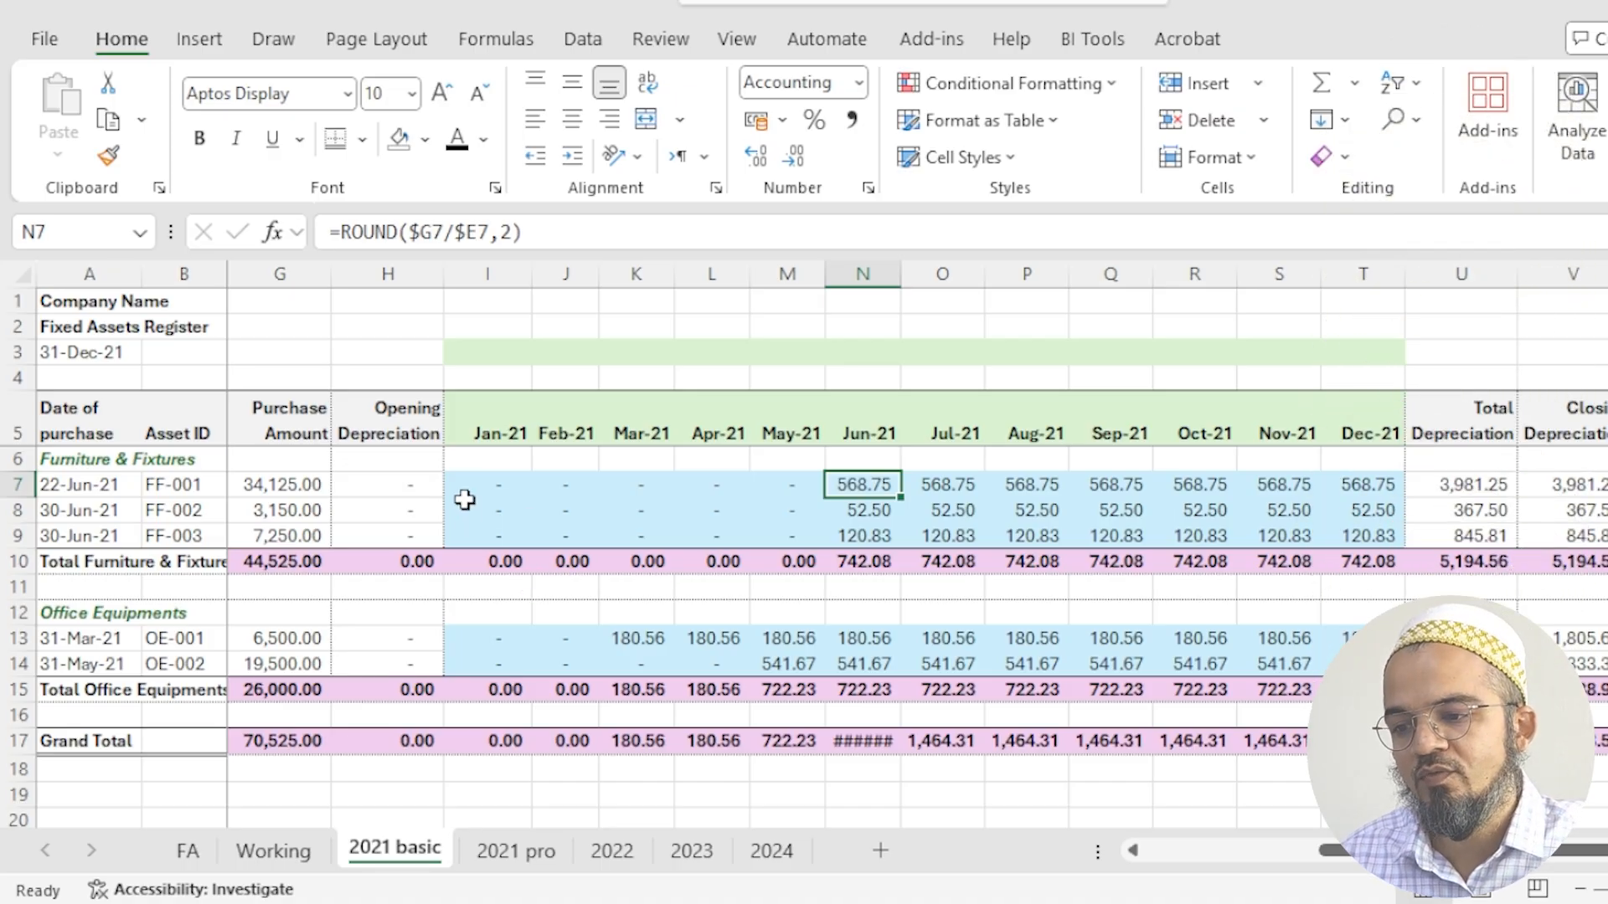
drag(617, 795, 50, 795)
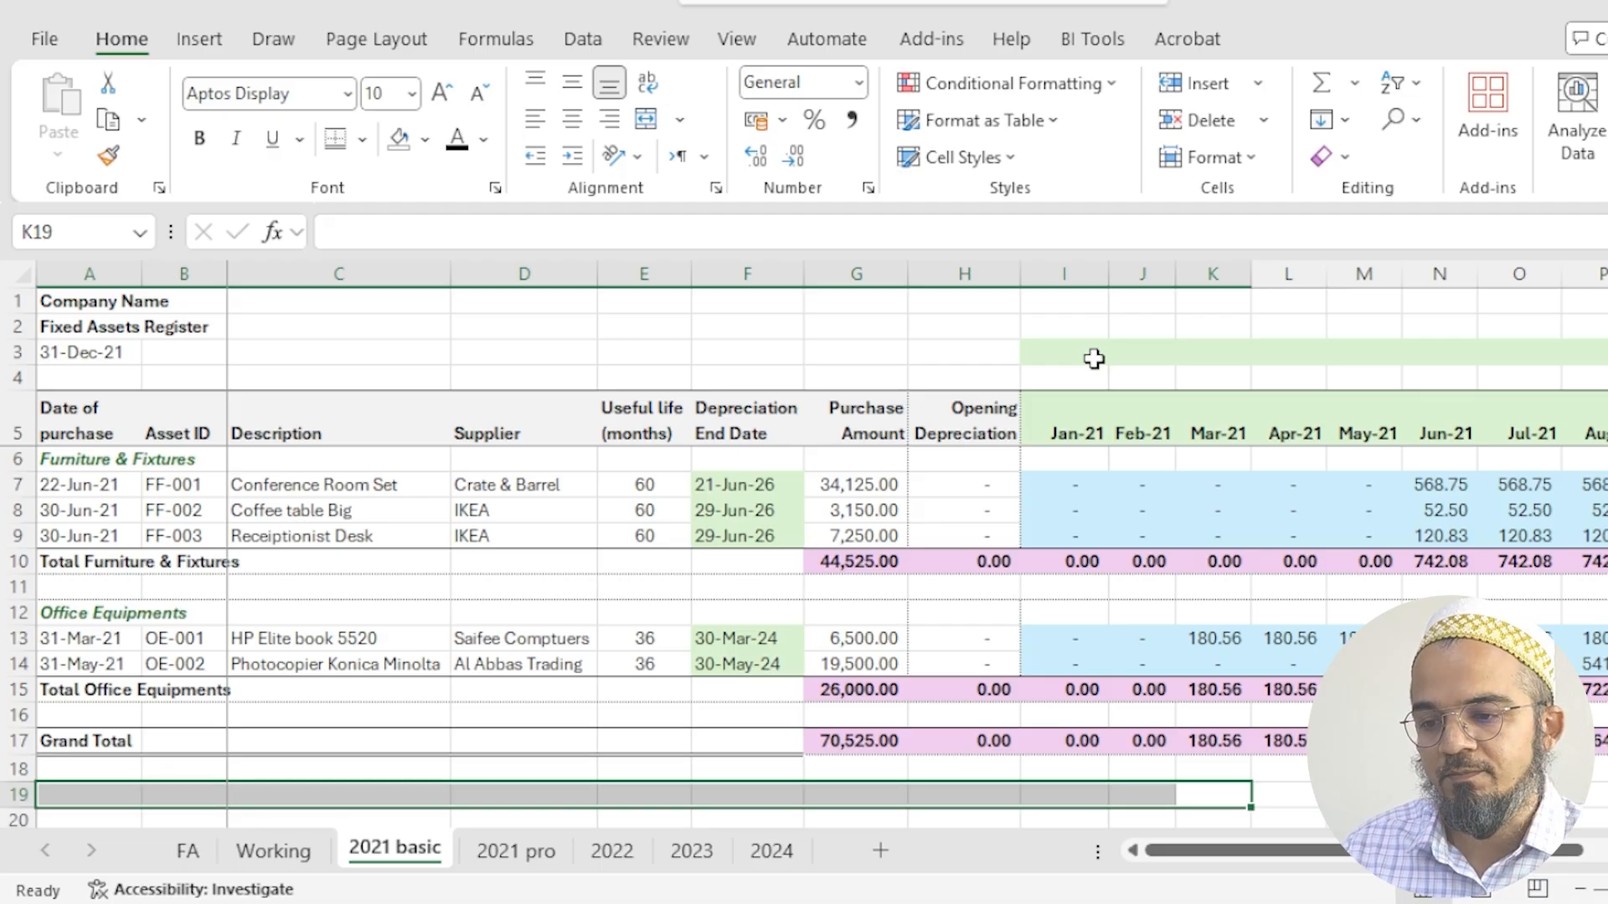
- Calculate the Conference Room Set's depreciation end date in F7 of 2021 basic with =EDATE(A7,E7)
click(714, 496)
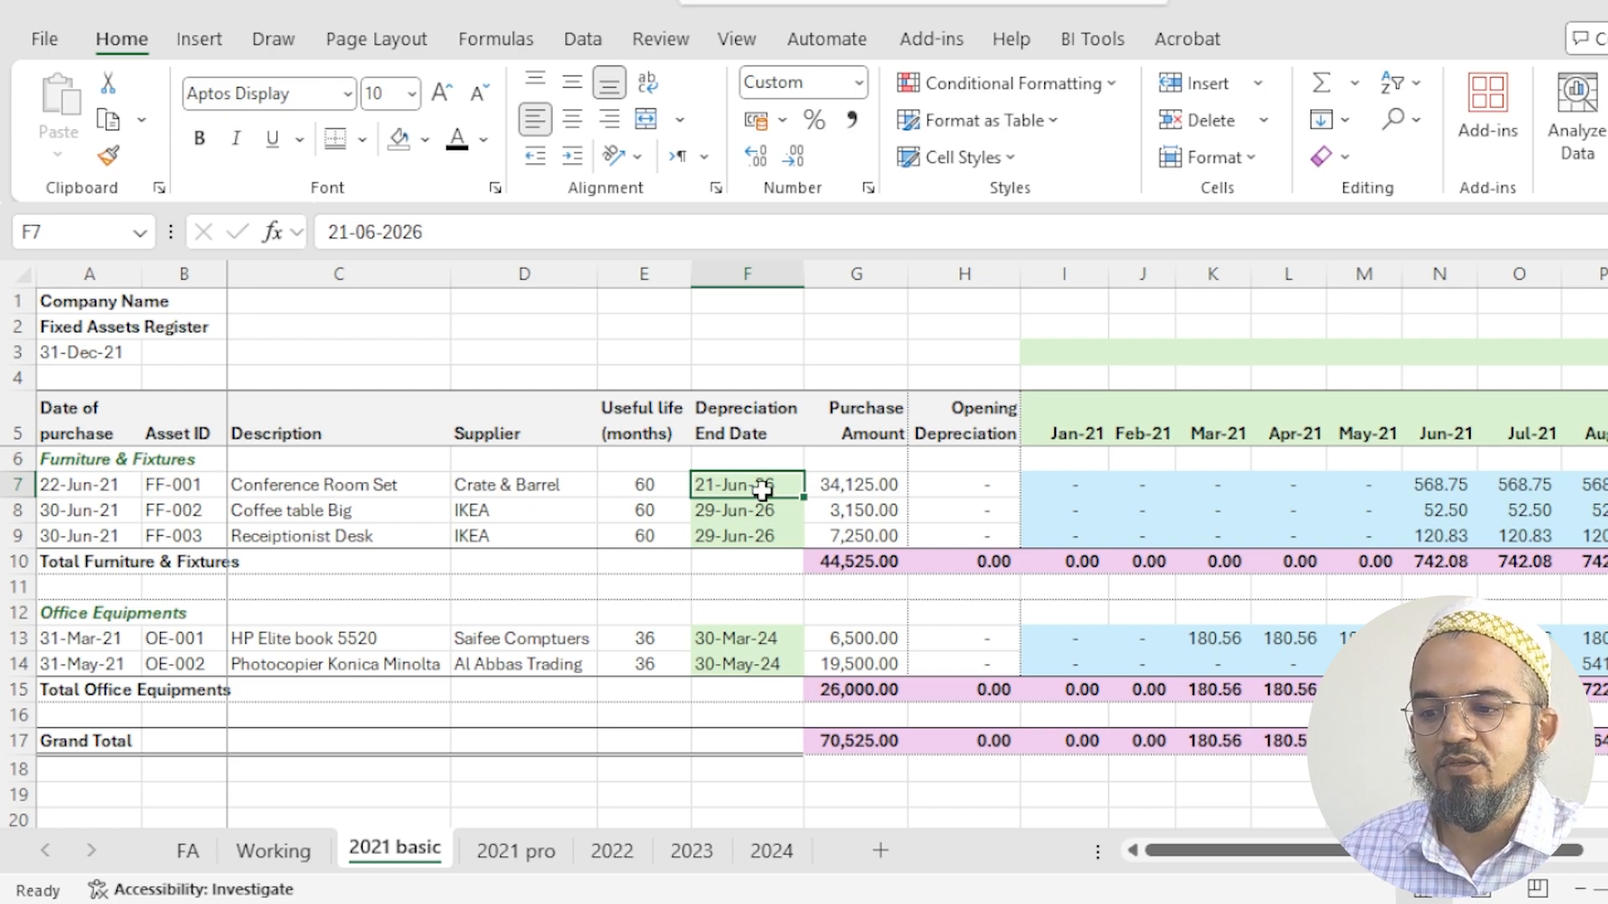
text(=)
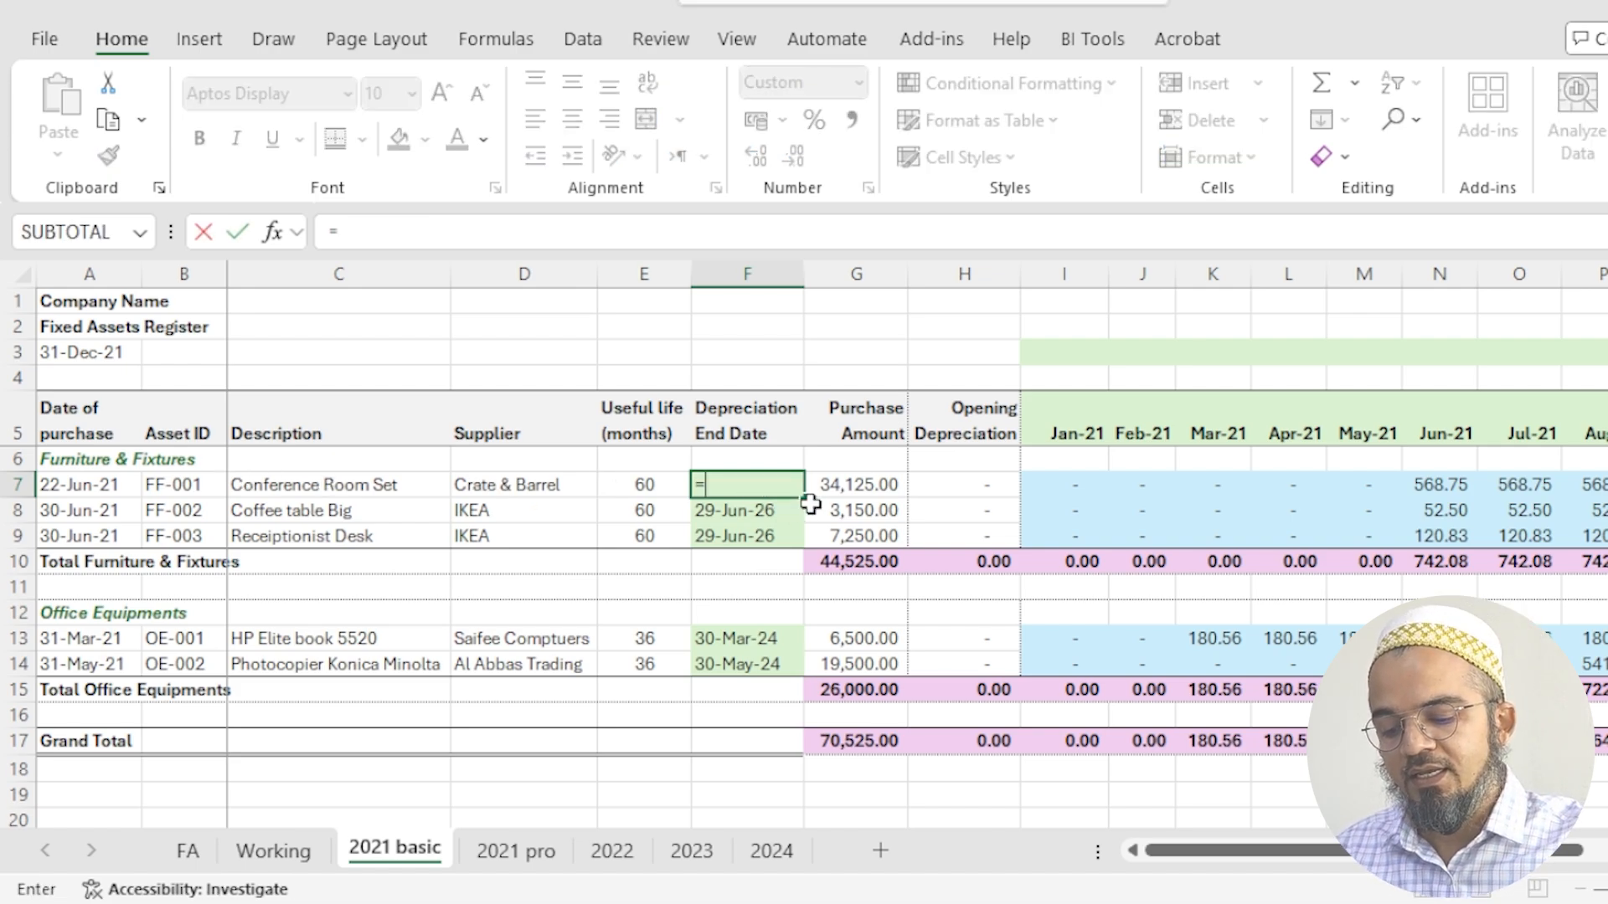
text(edate()
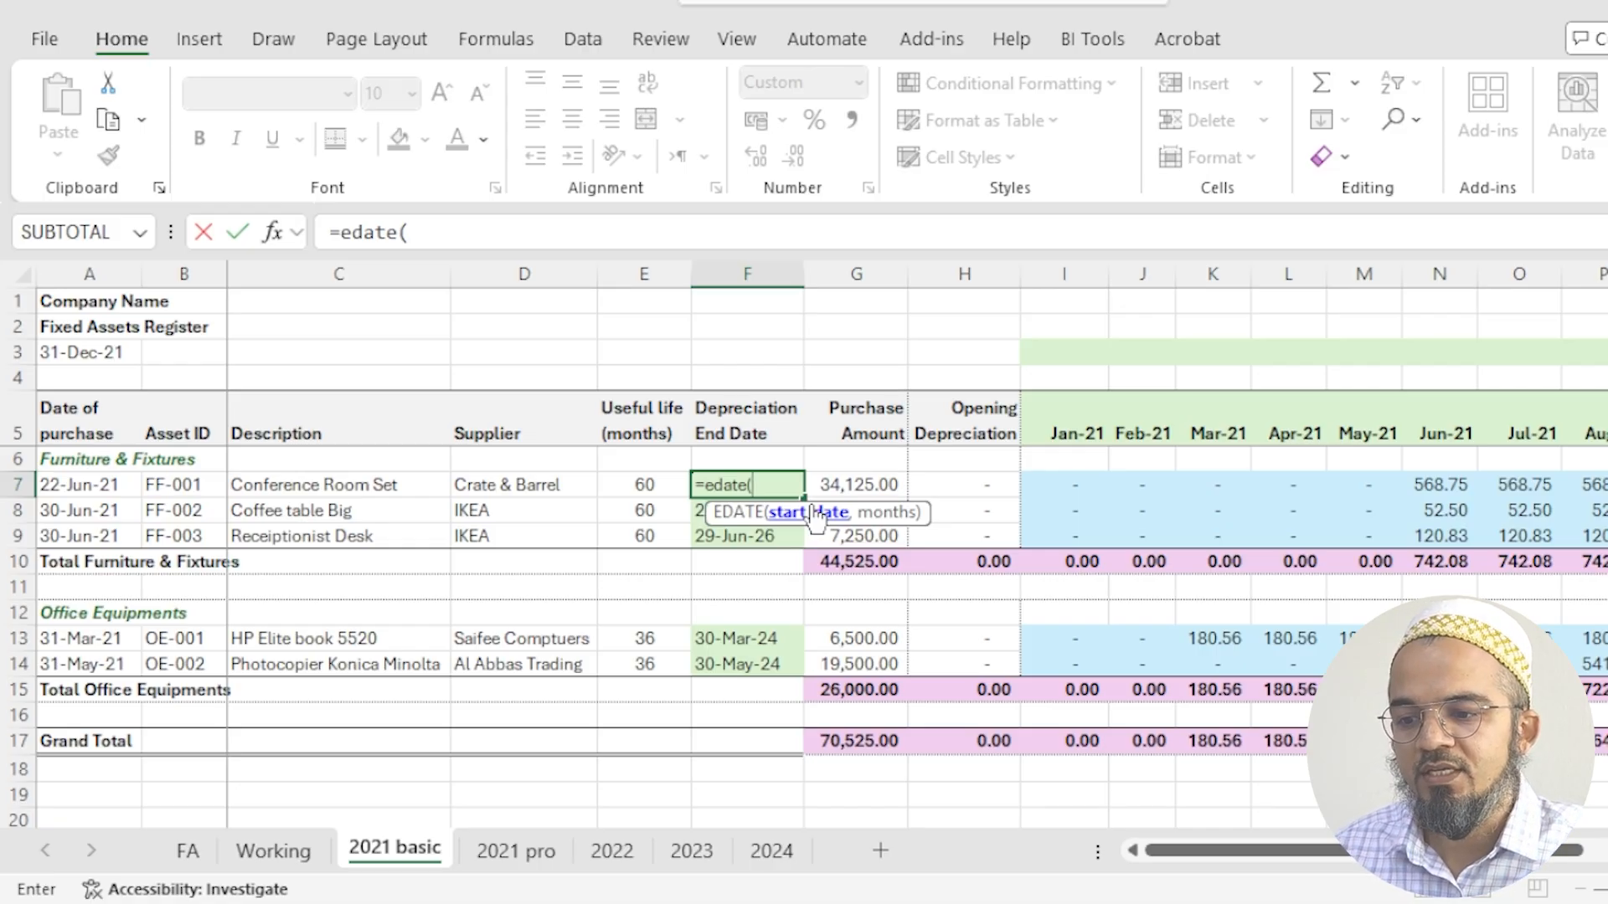
key(Left)
key(Left)
key(Left)
key(Left)
key(Left)
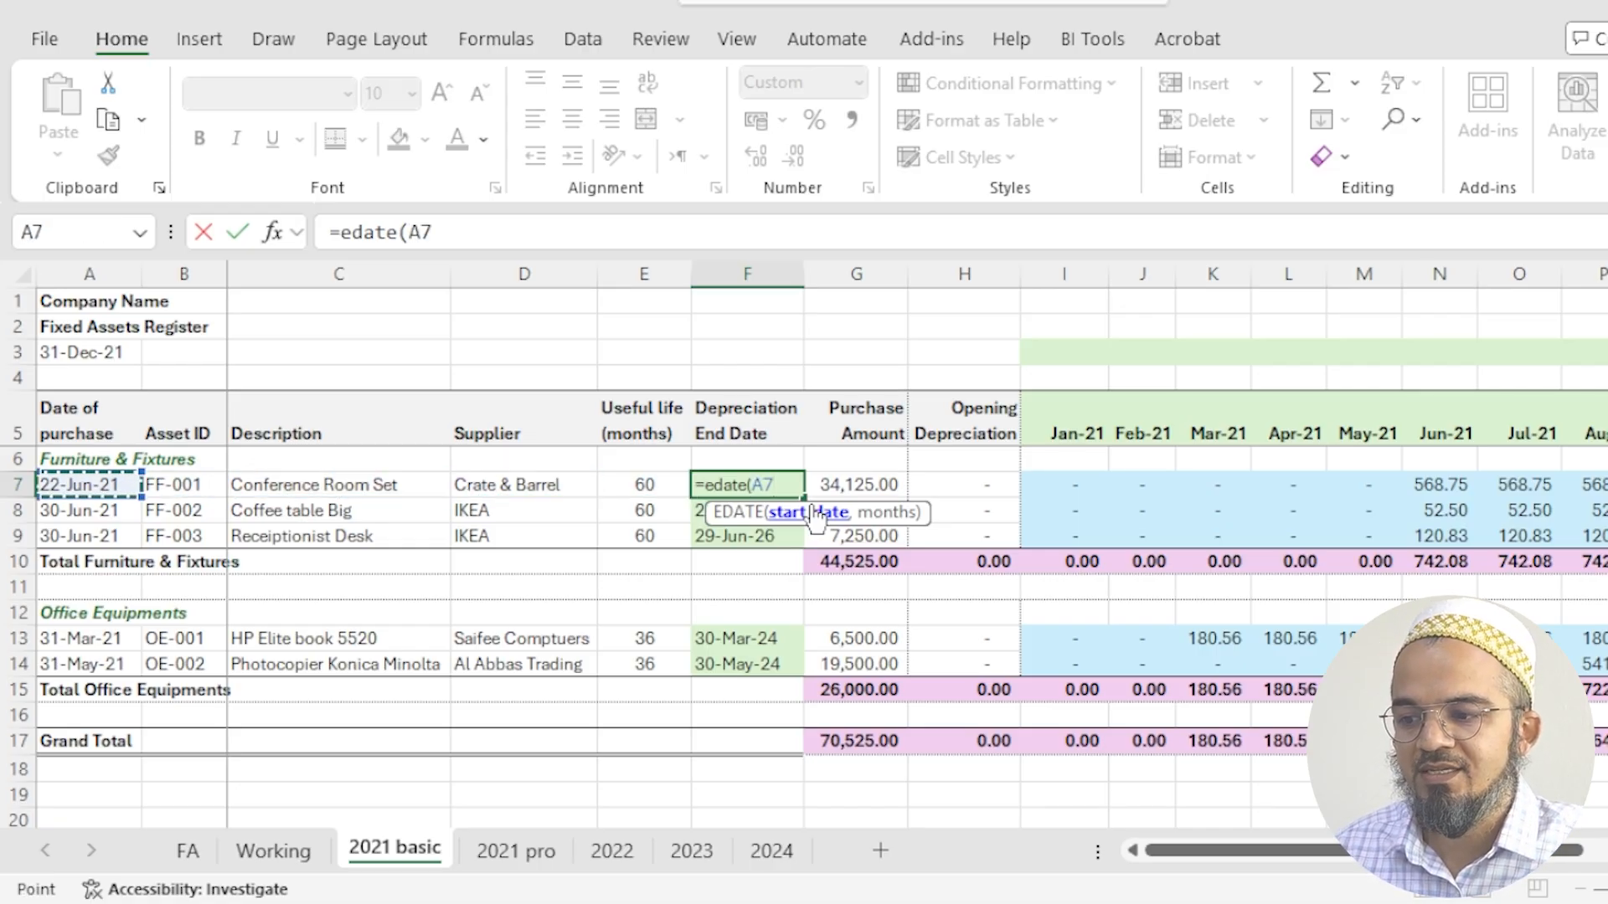
text(,)
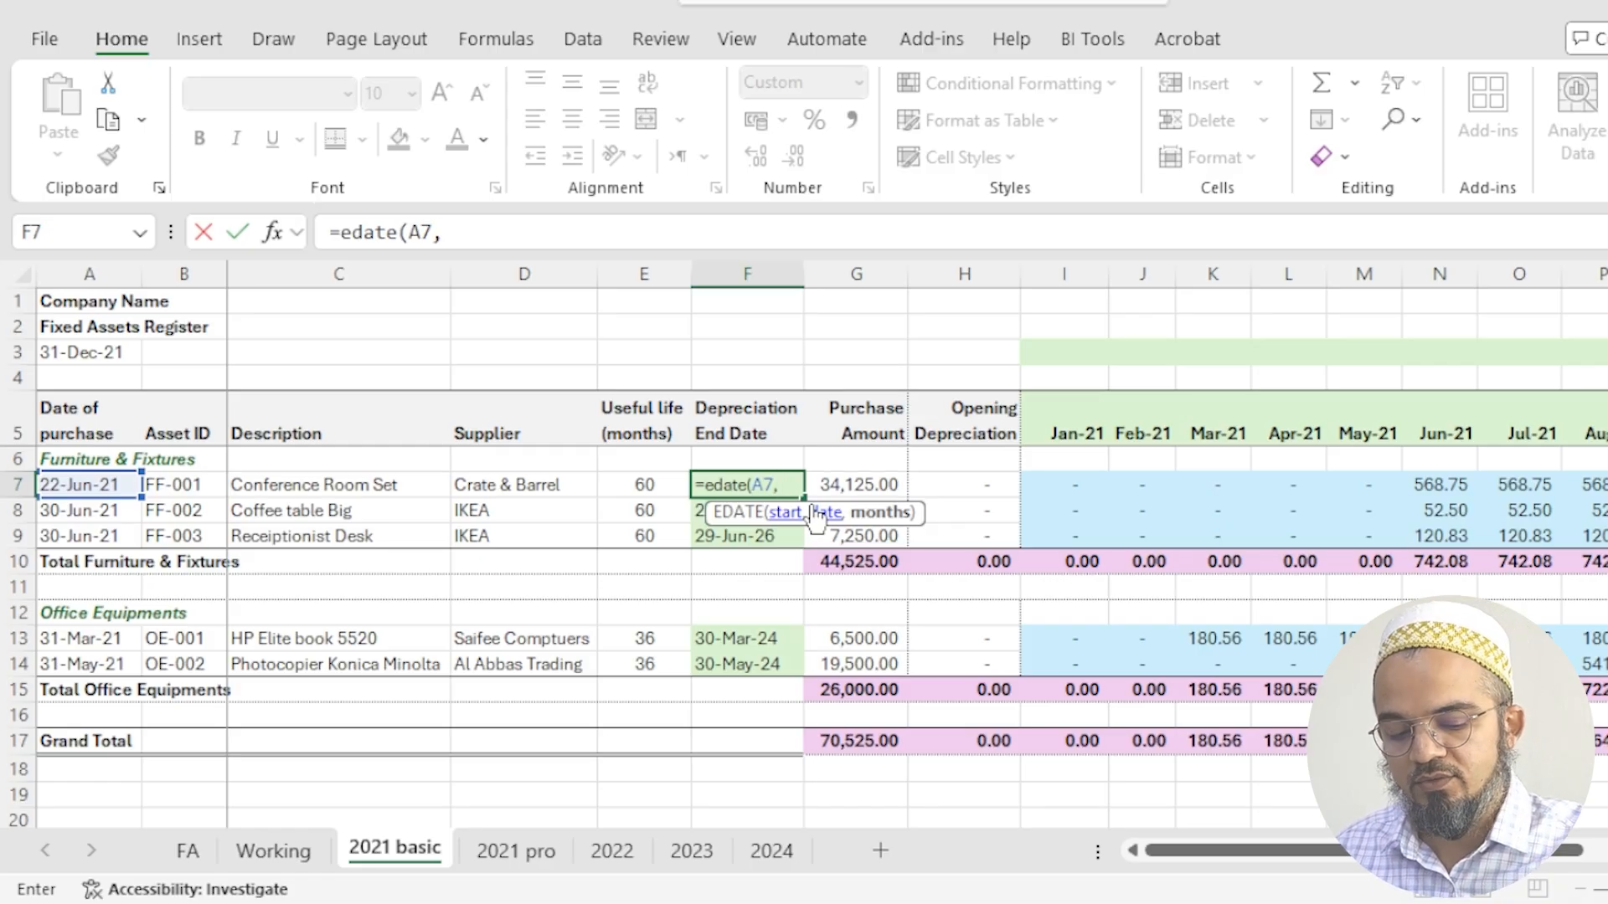
key(Left)
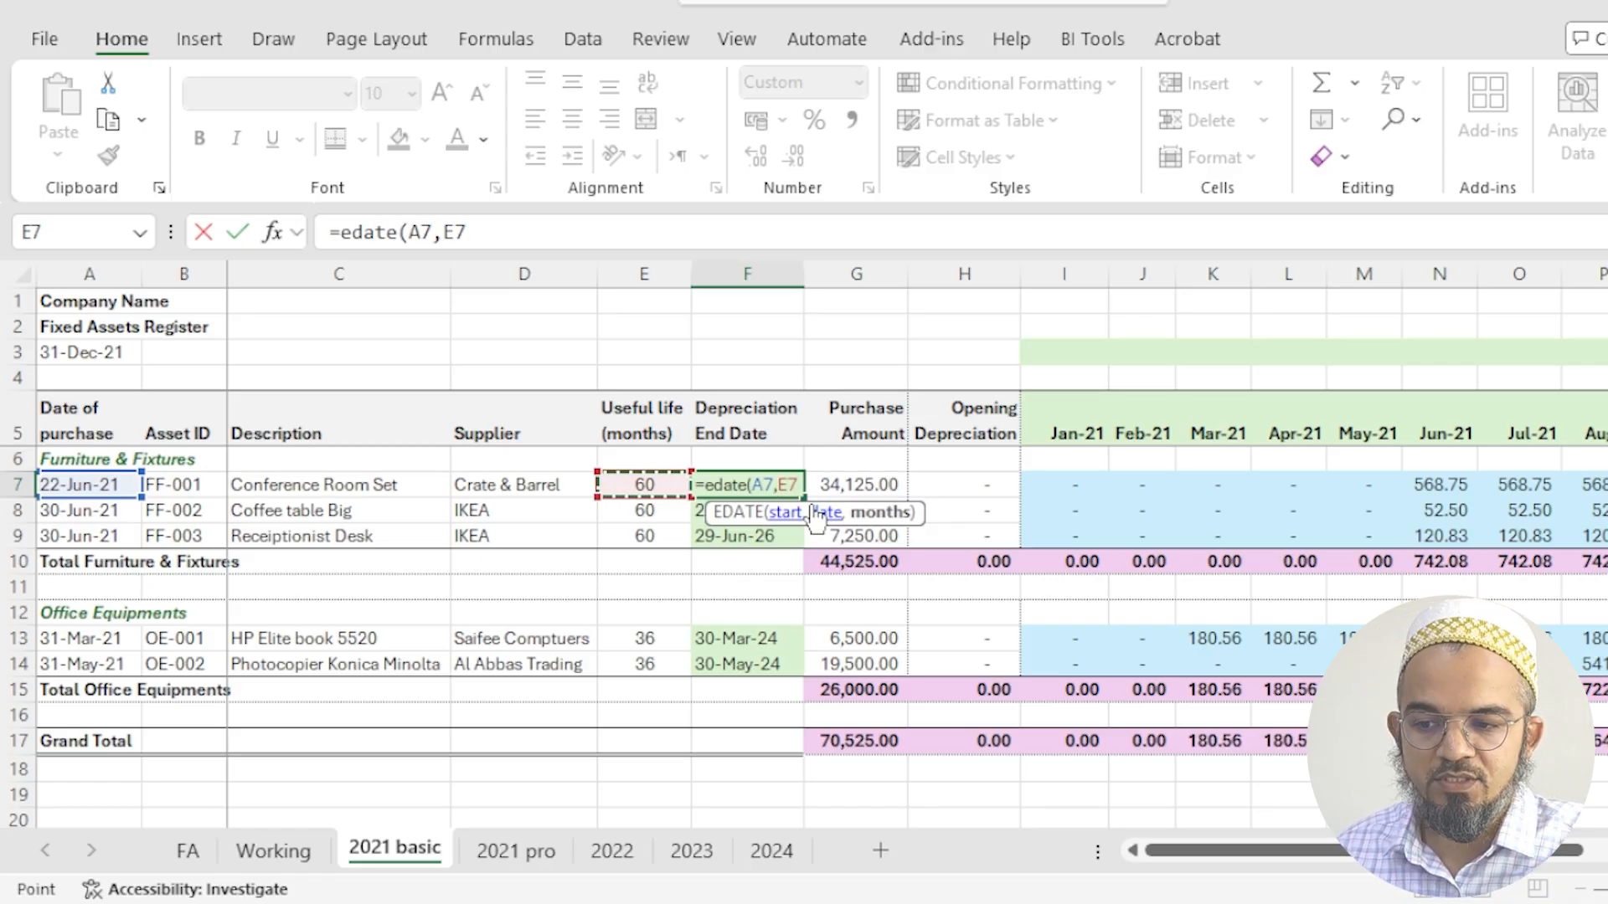
text())
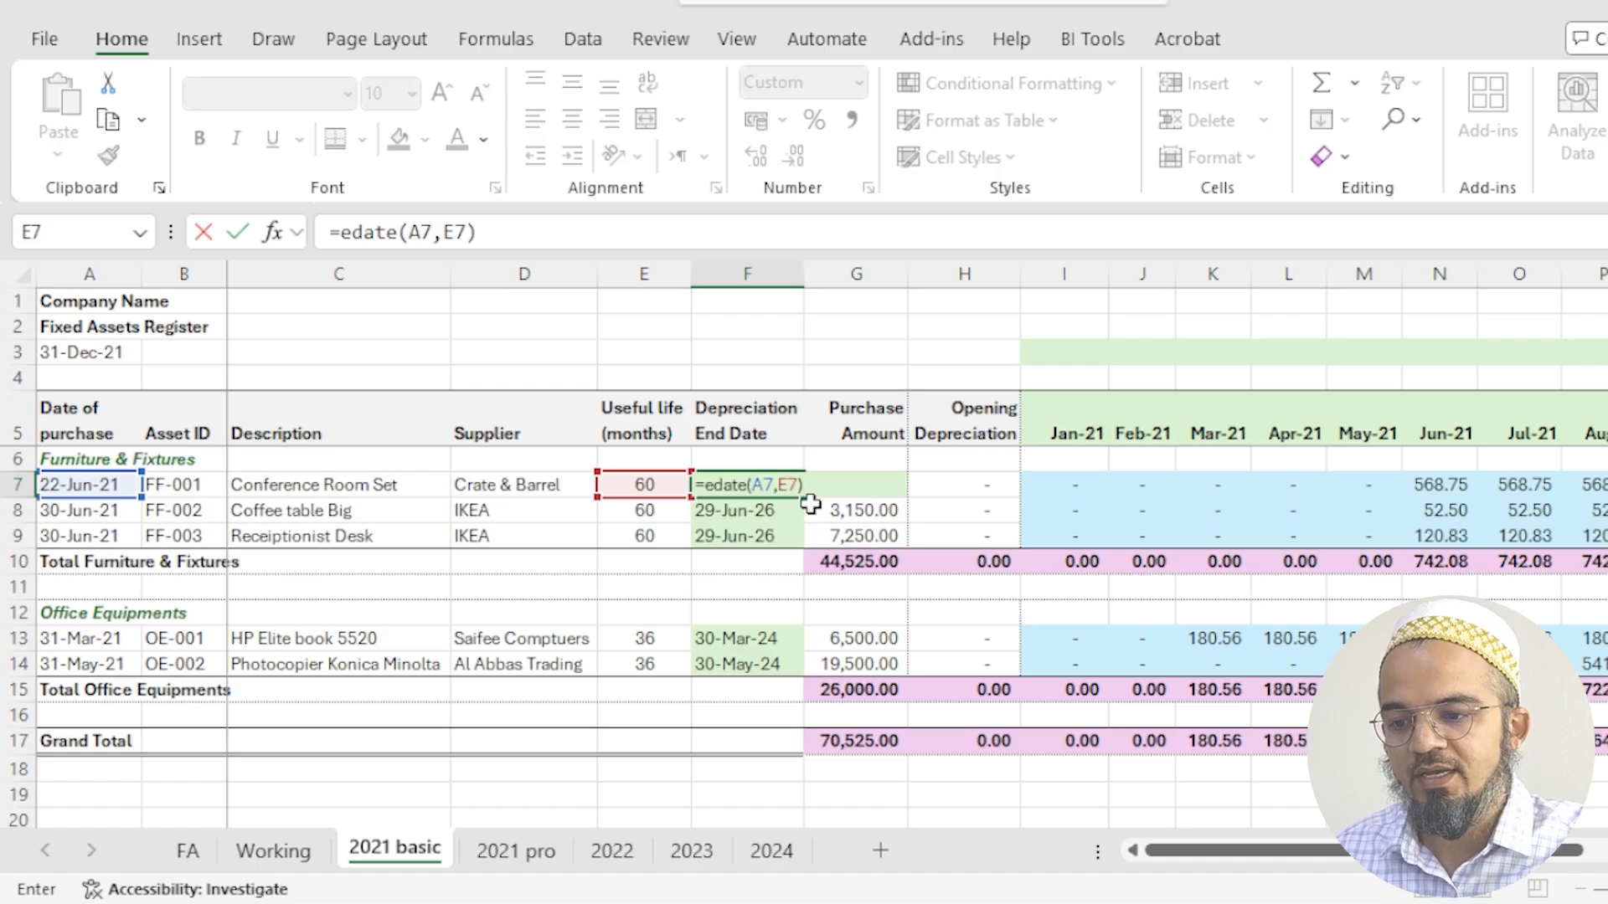
key(Return)
- Subtract one day from the F7 depreciation end date, making the formula =EDATE(A7,E7)-1
key(Up)
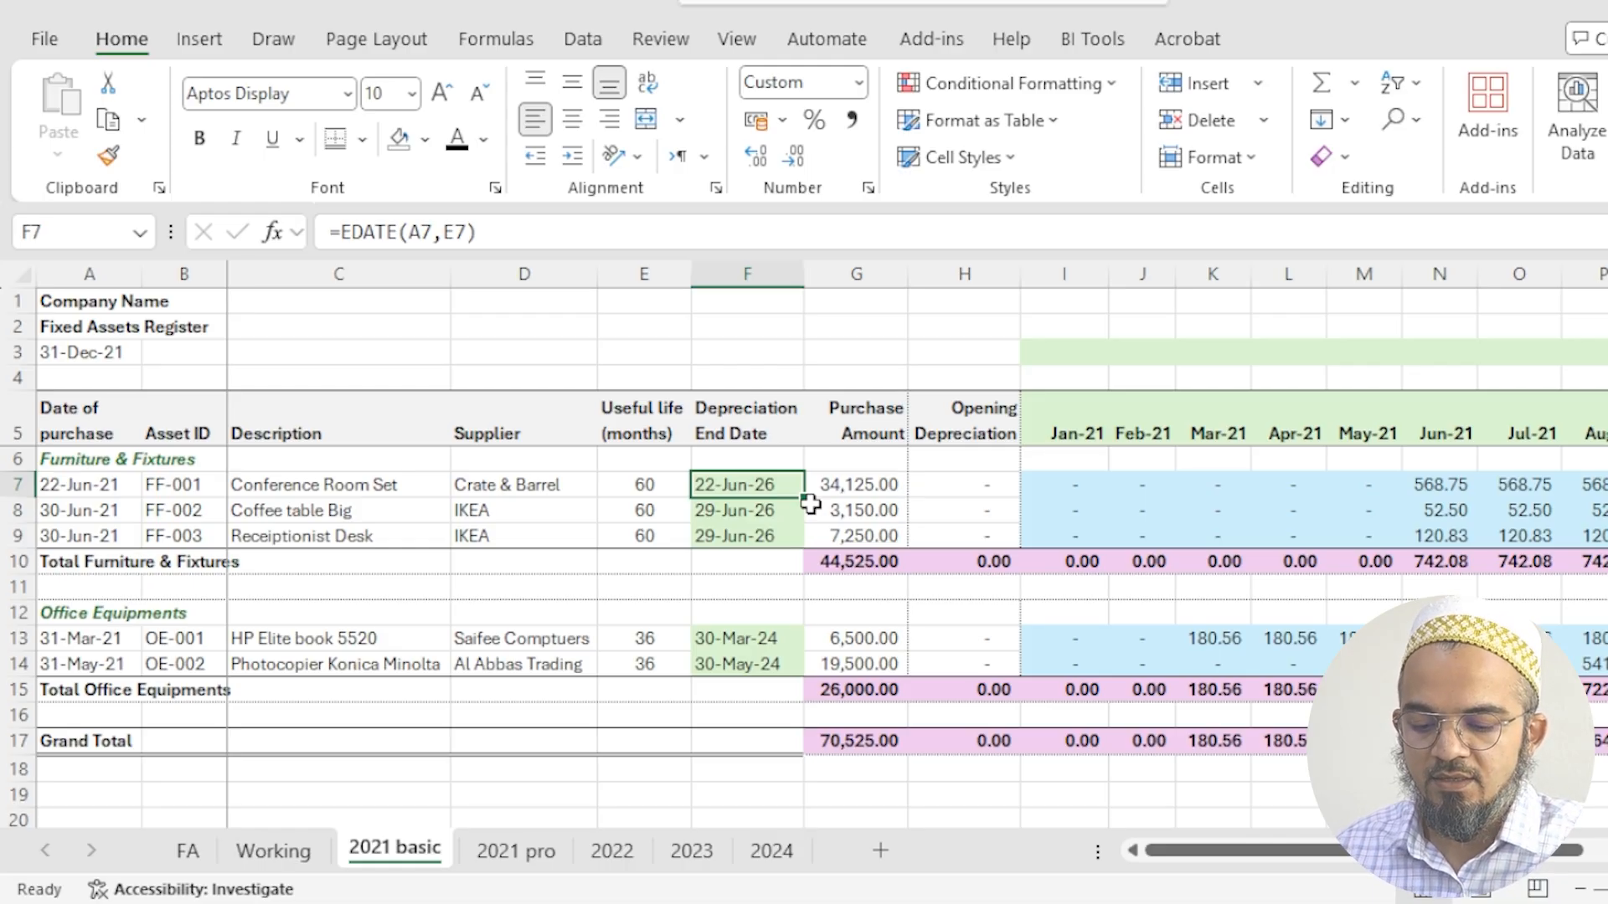
key(F2)
text(-1)
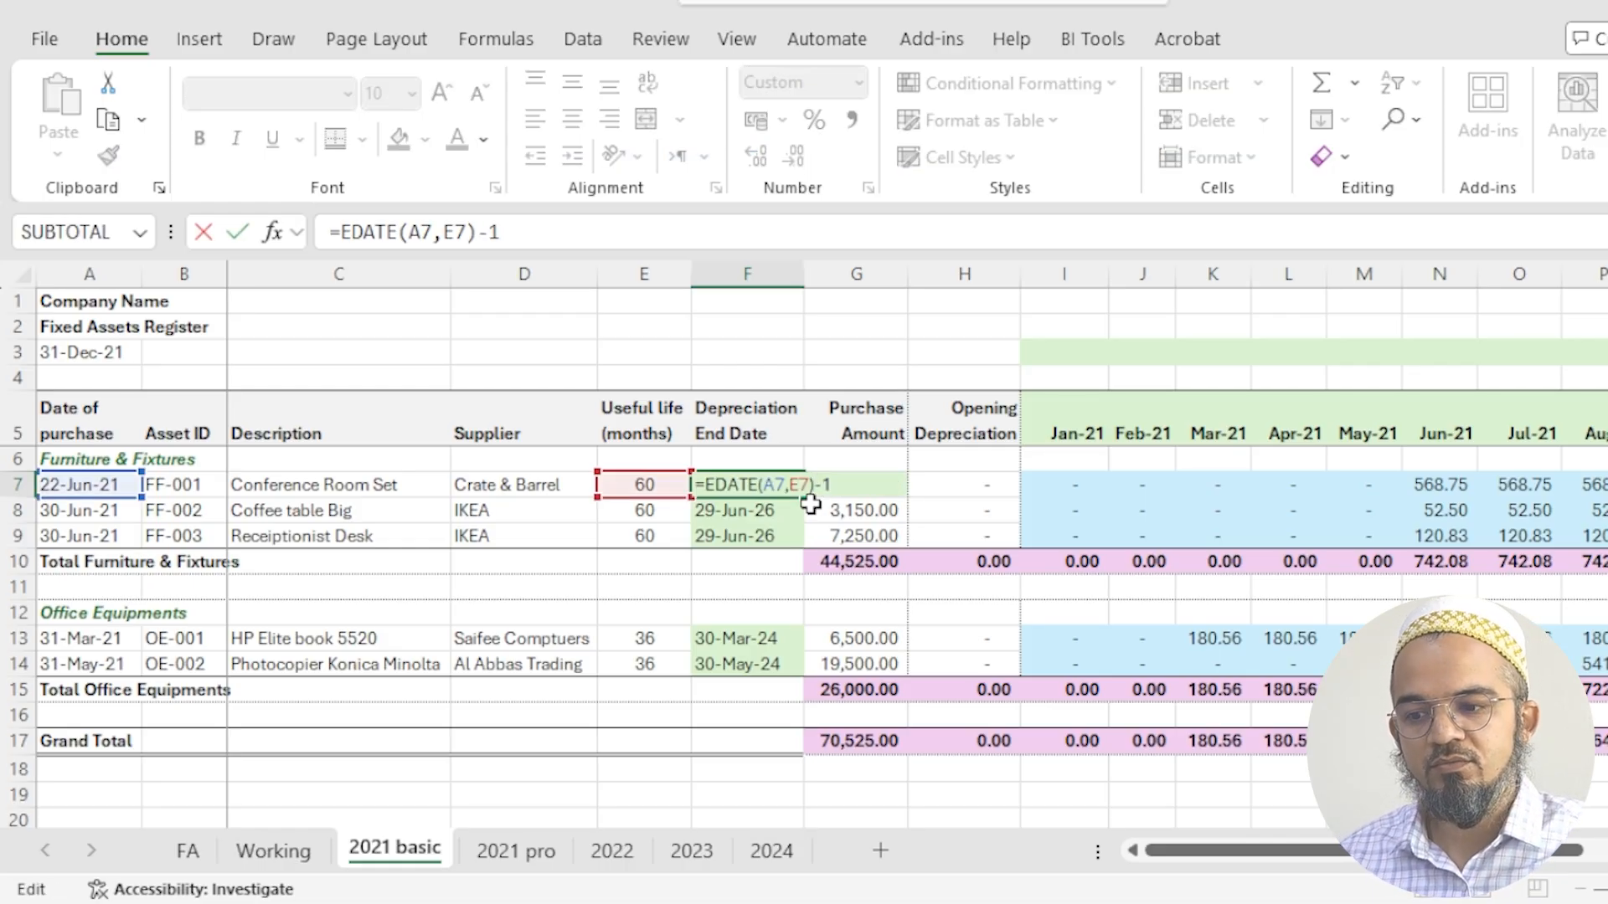
key(Return)
- Copy the F7 depreciation end date formula to the other furniture assets, F8:F9
key(Up)
key(ctrl+c)
key(shift+Down)
key(shift+Down)
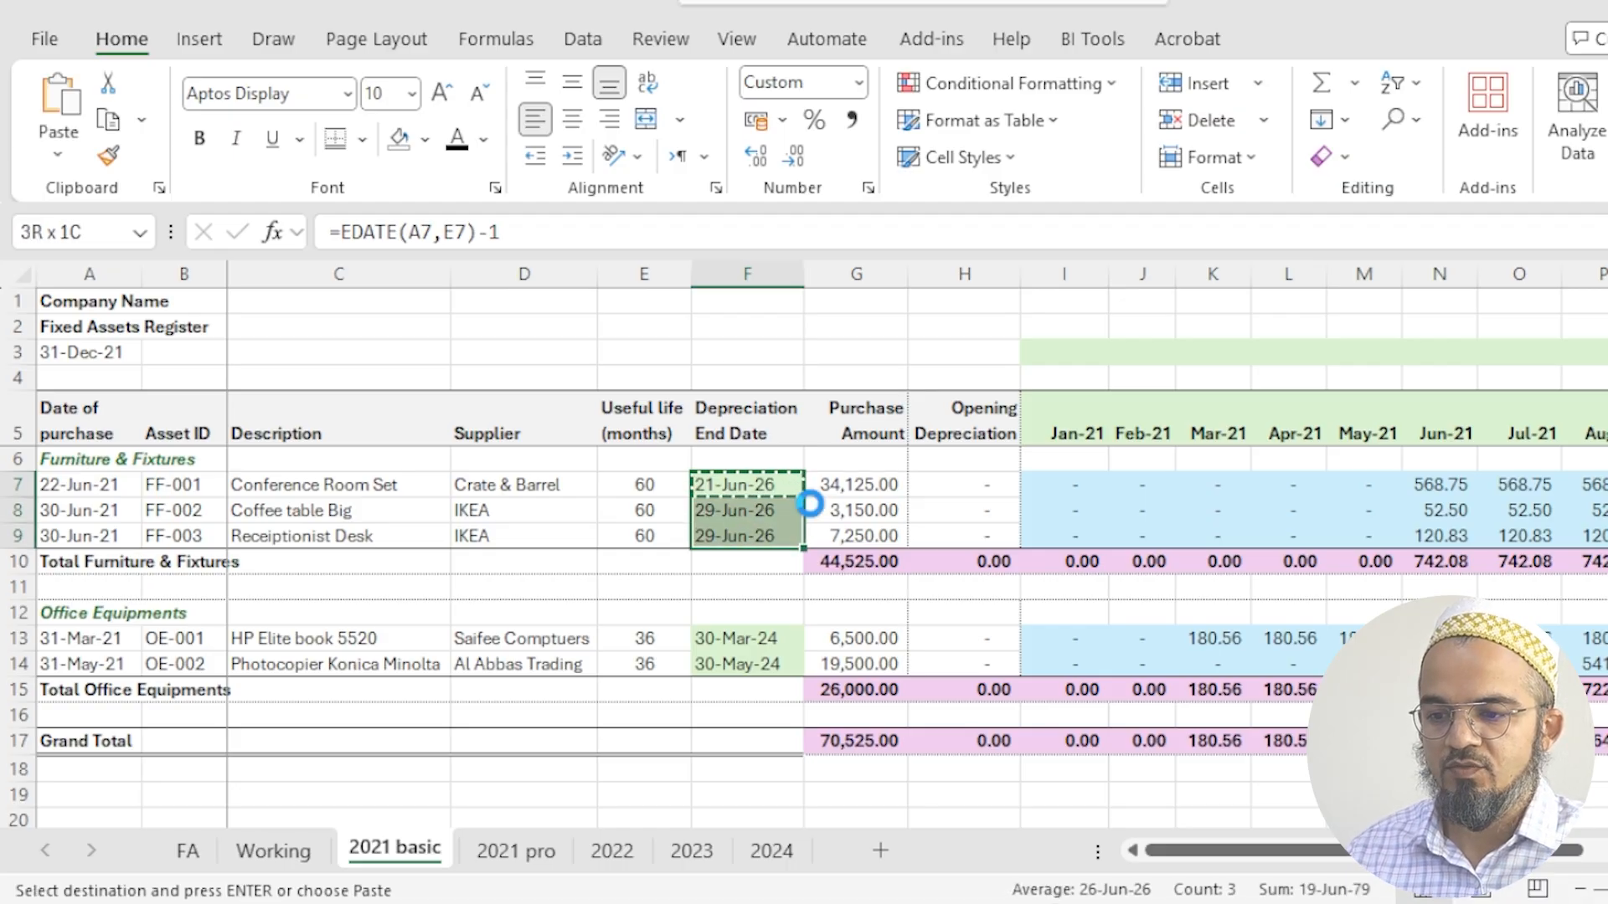
key(ctrl+v)
- Copy the depreciation end date formula to the office equipment assets in F13:F14
key(ctrl+Down)
key(ctrl+Down)
key(ctrl+Down)
key(Up)
key(shift+Down)
key(Return)
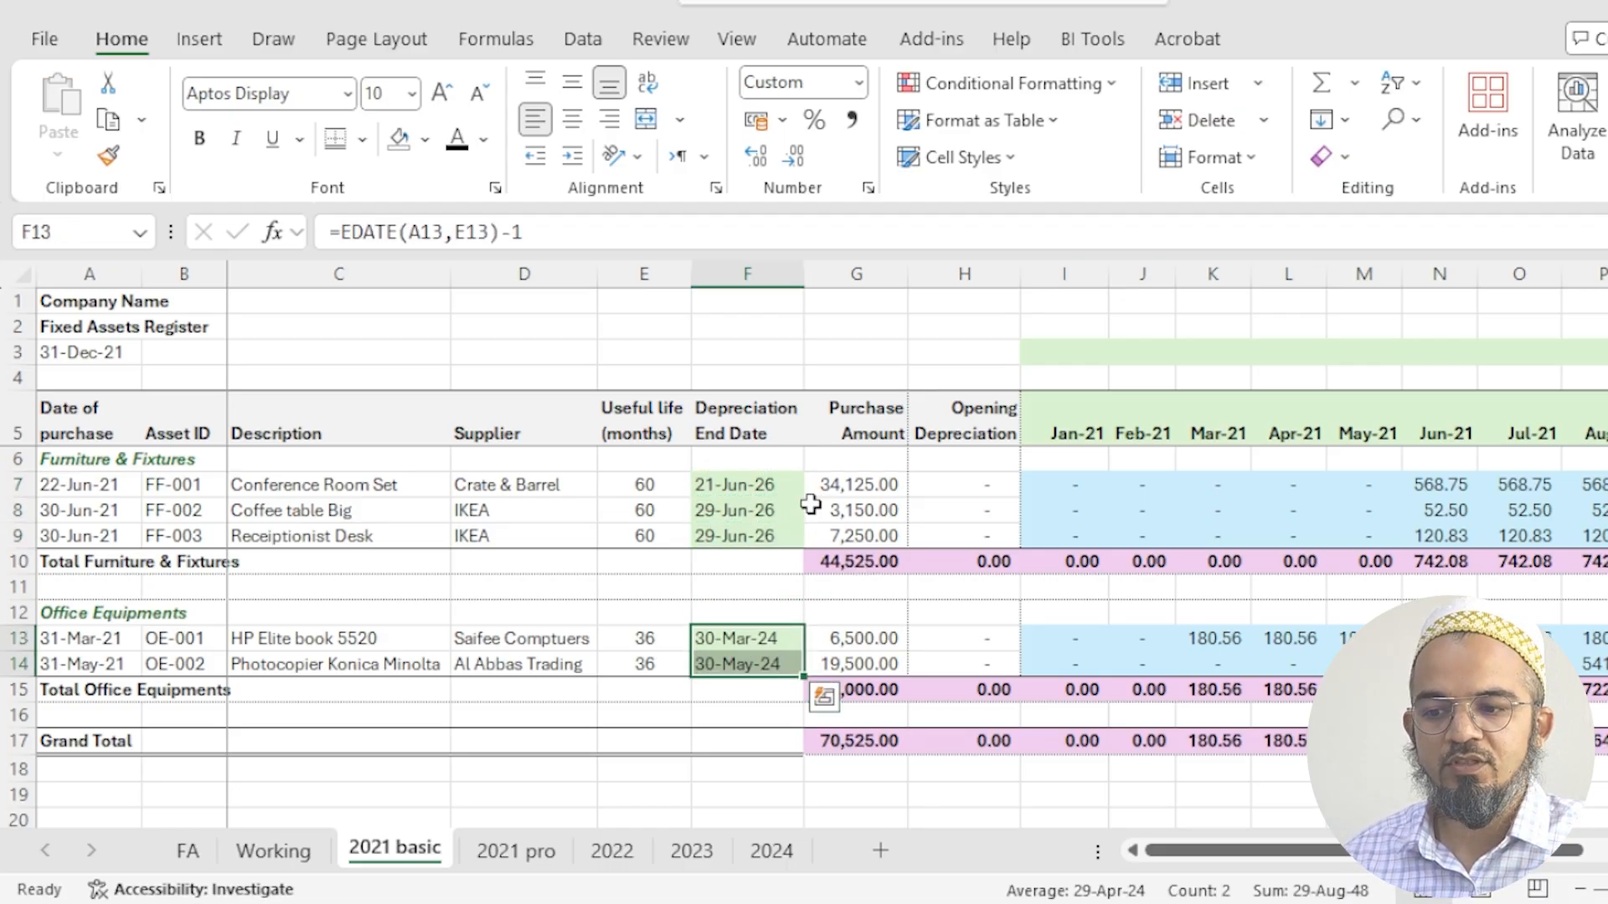
key(Up)
key(Down)
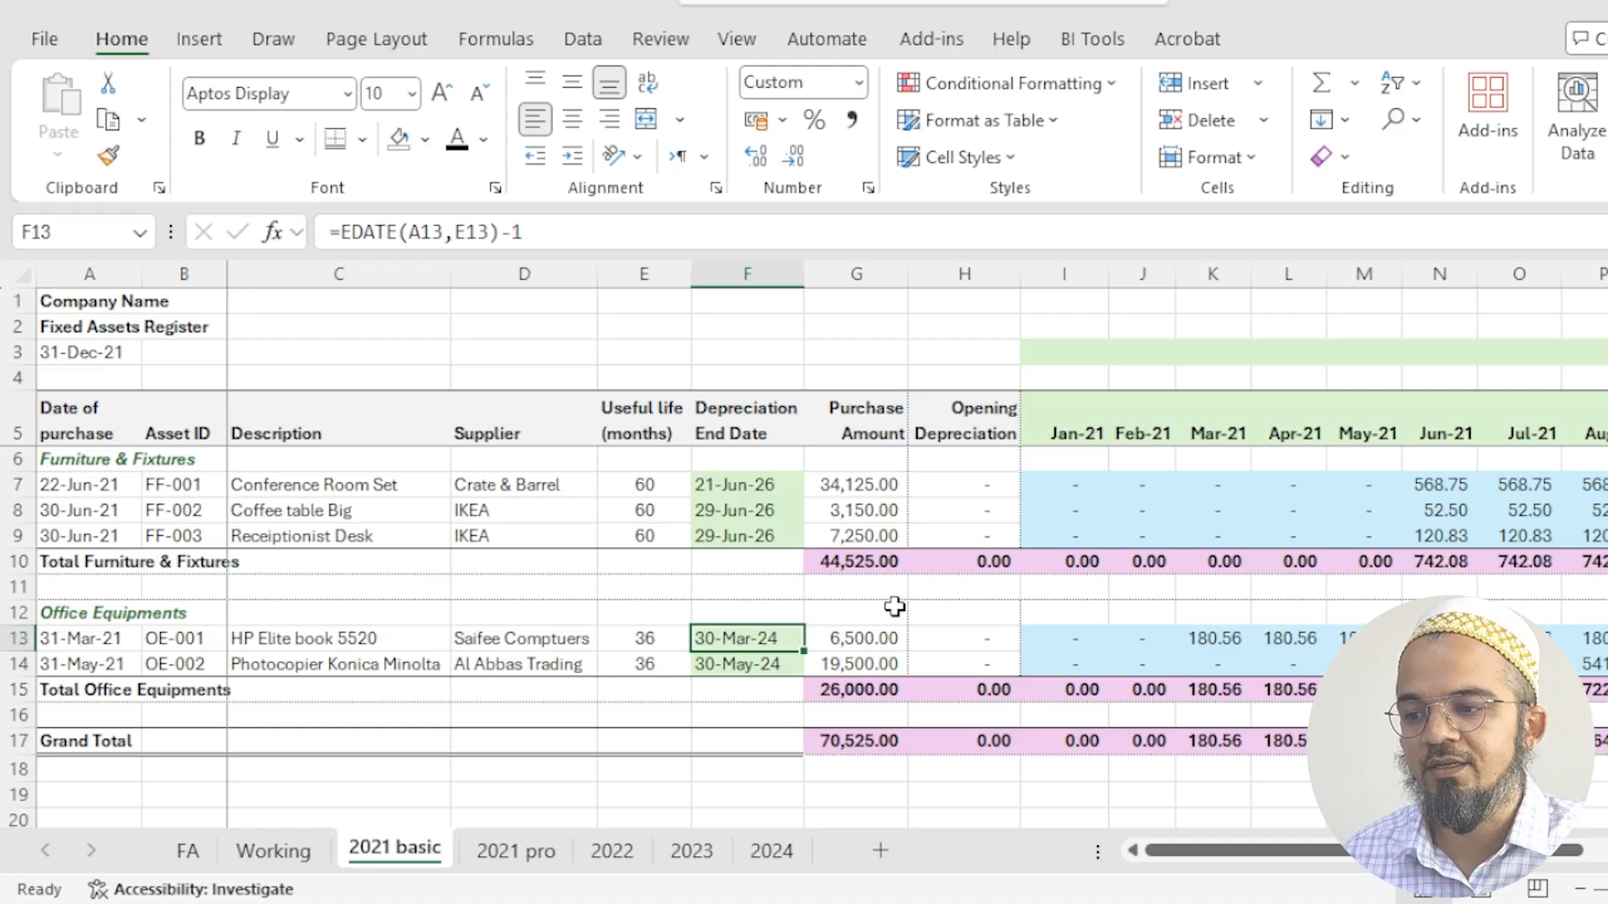
- Calculate the first month header date in I5 of the depreciation schedule with =EDATE(A3,-11)
click(1086, 430)
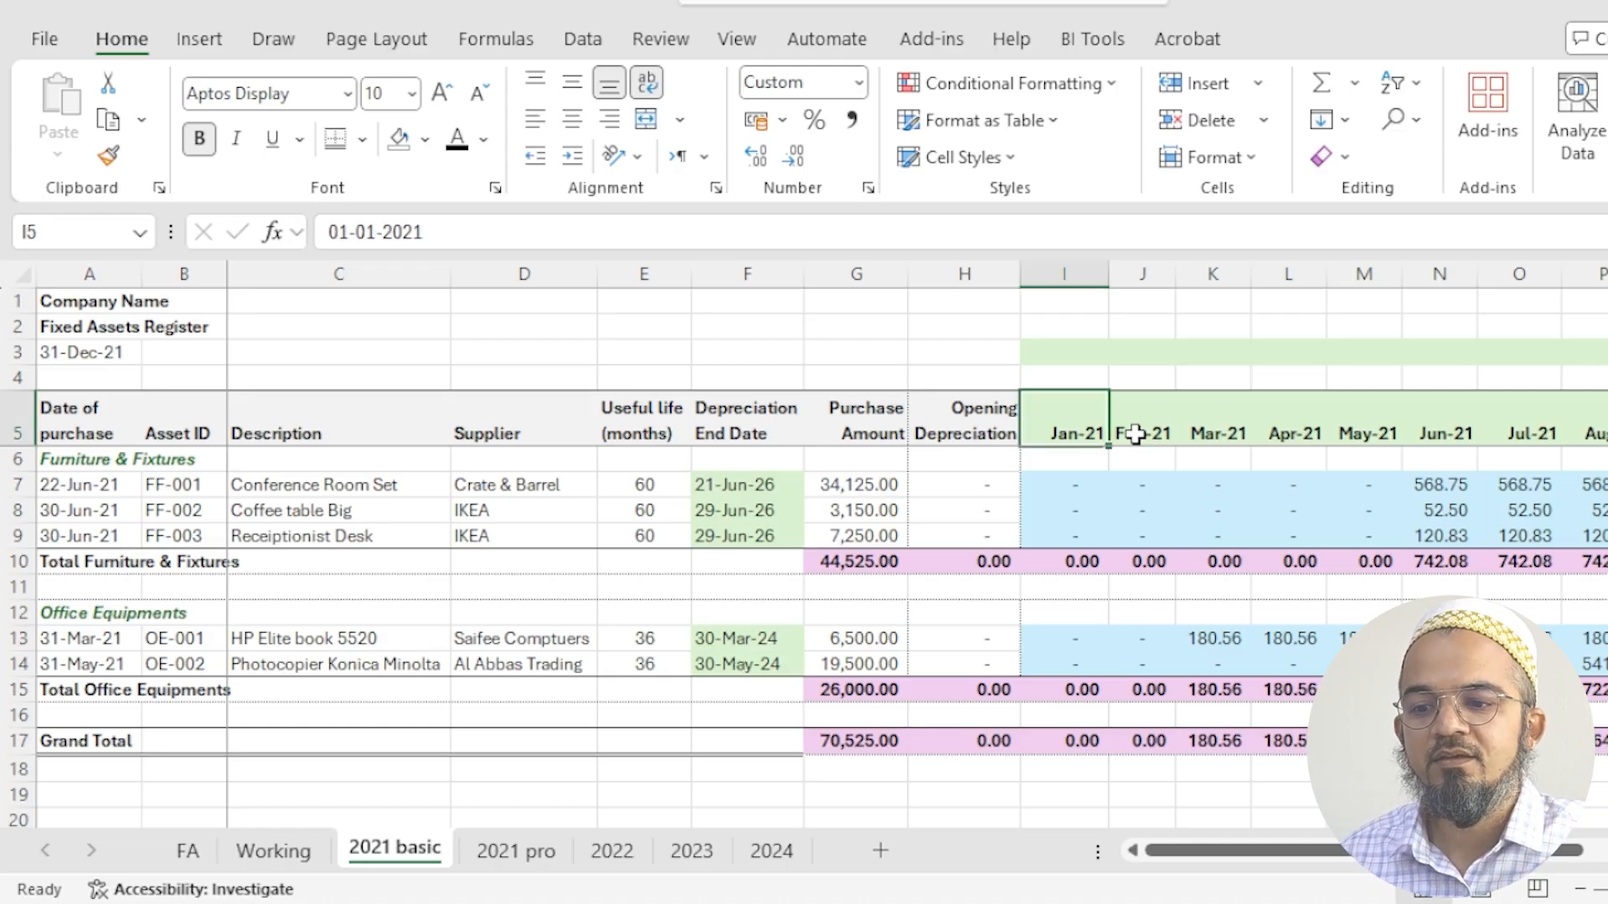
drag(1061, 429, 1604, 429)
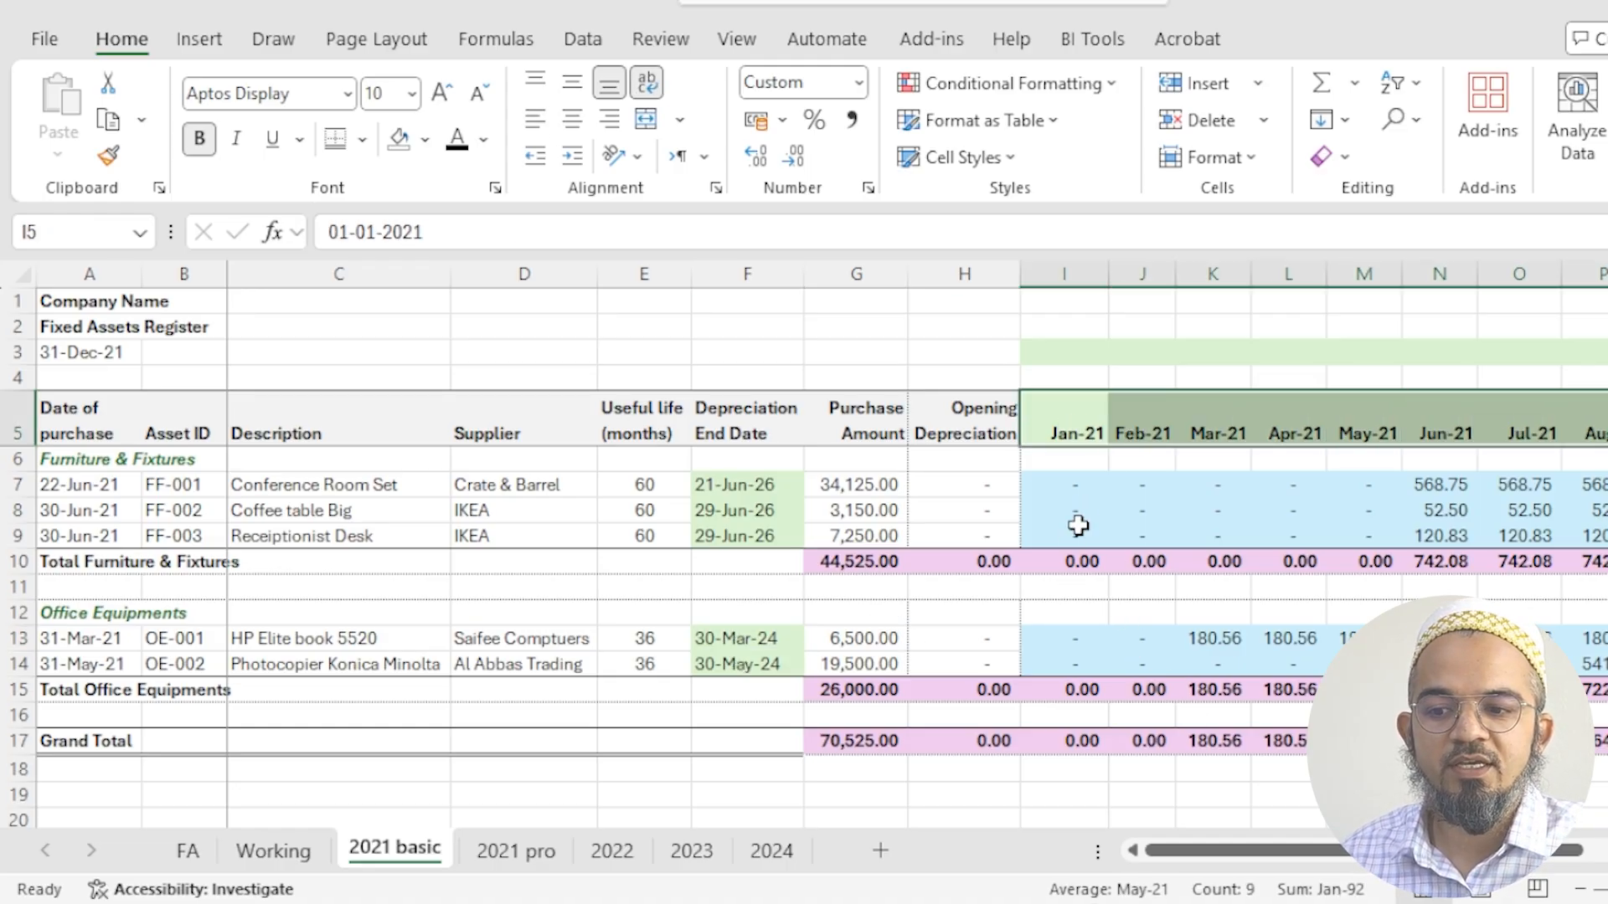
click(1063, 431)
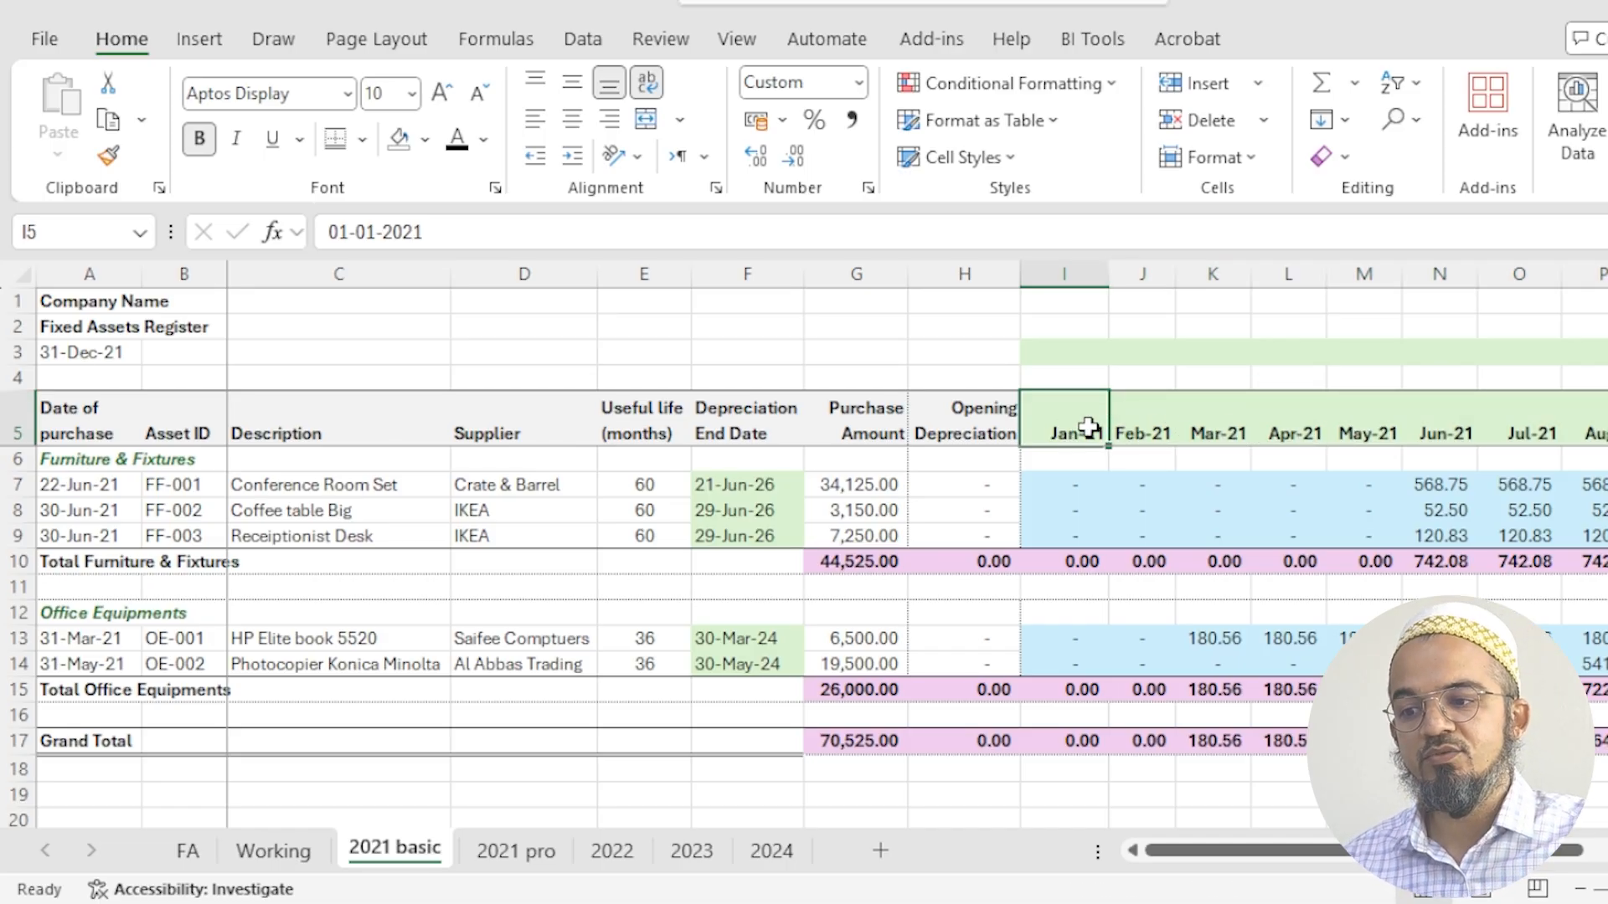
text(=edate()
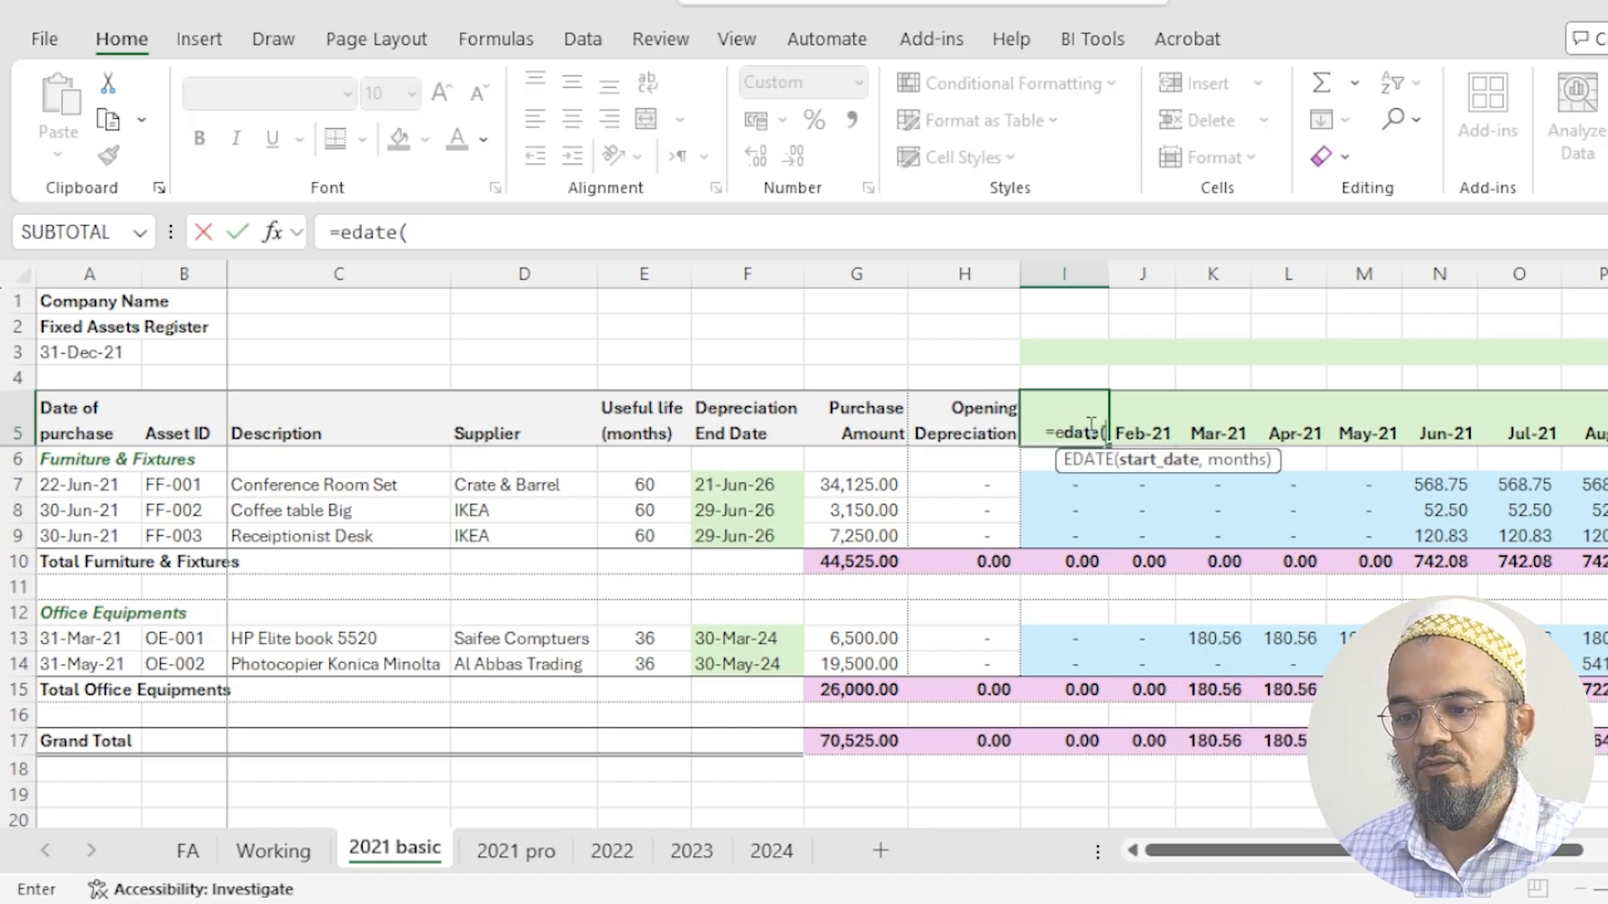
click(117, 352)
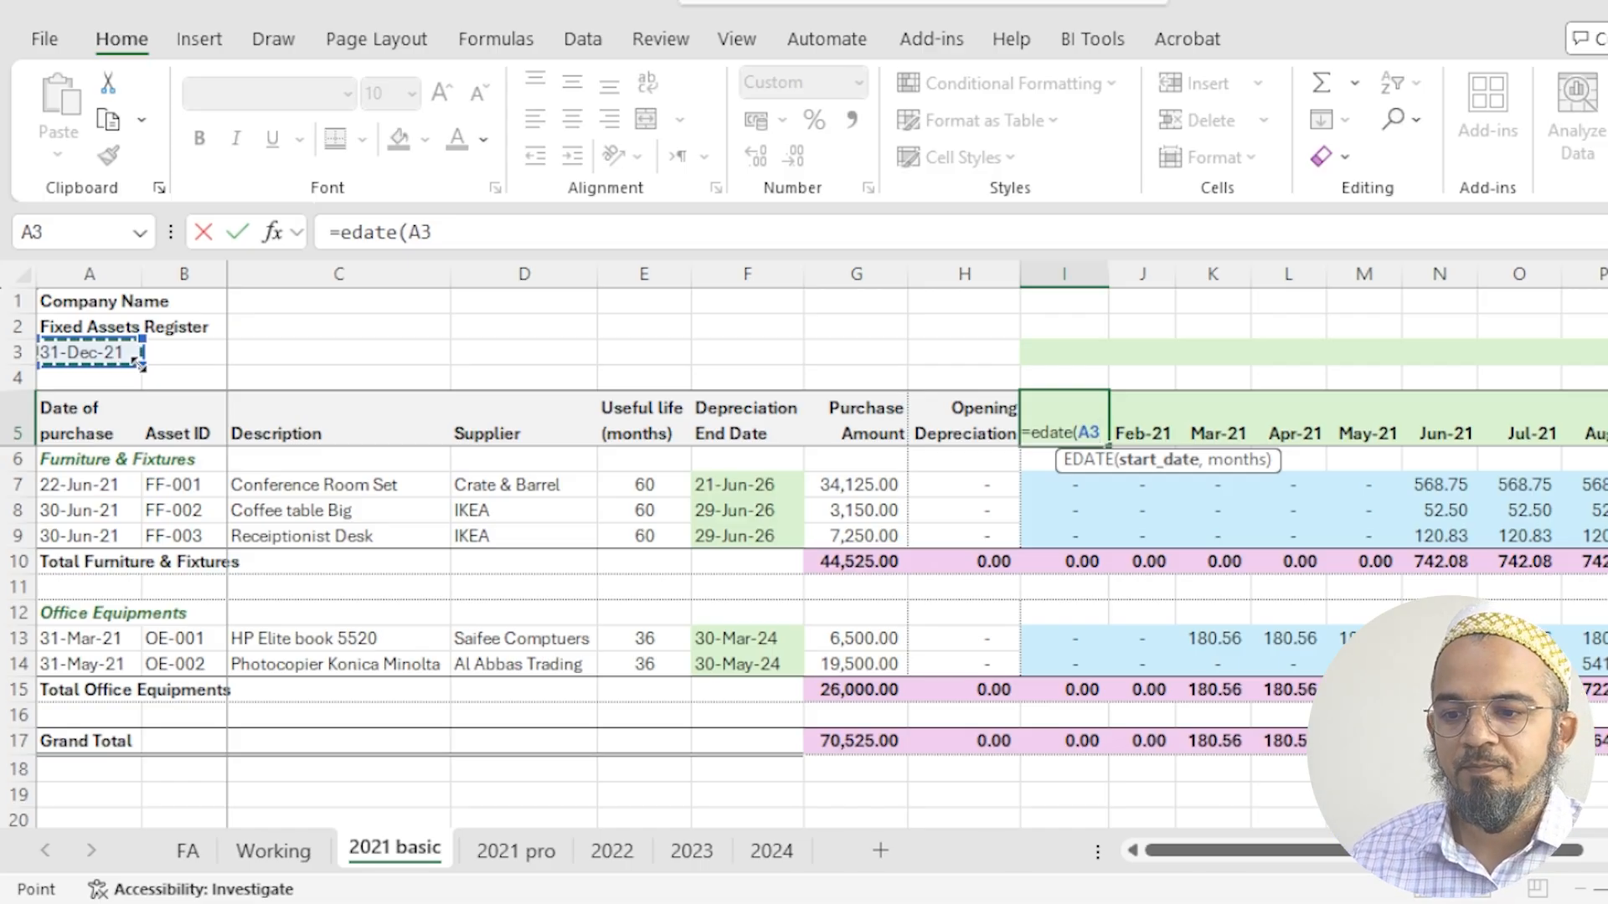
text(,)
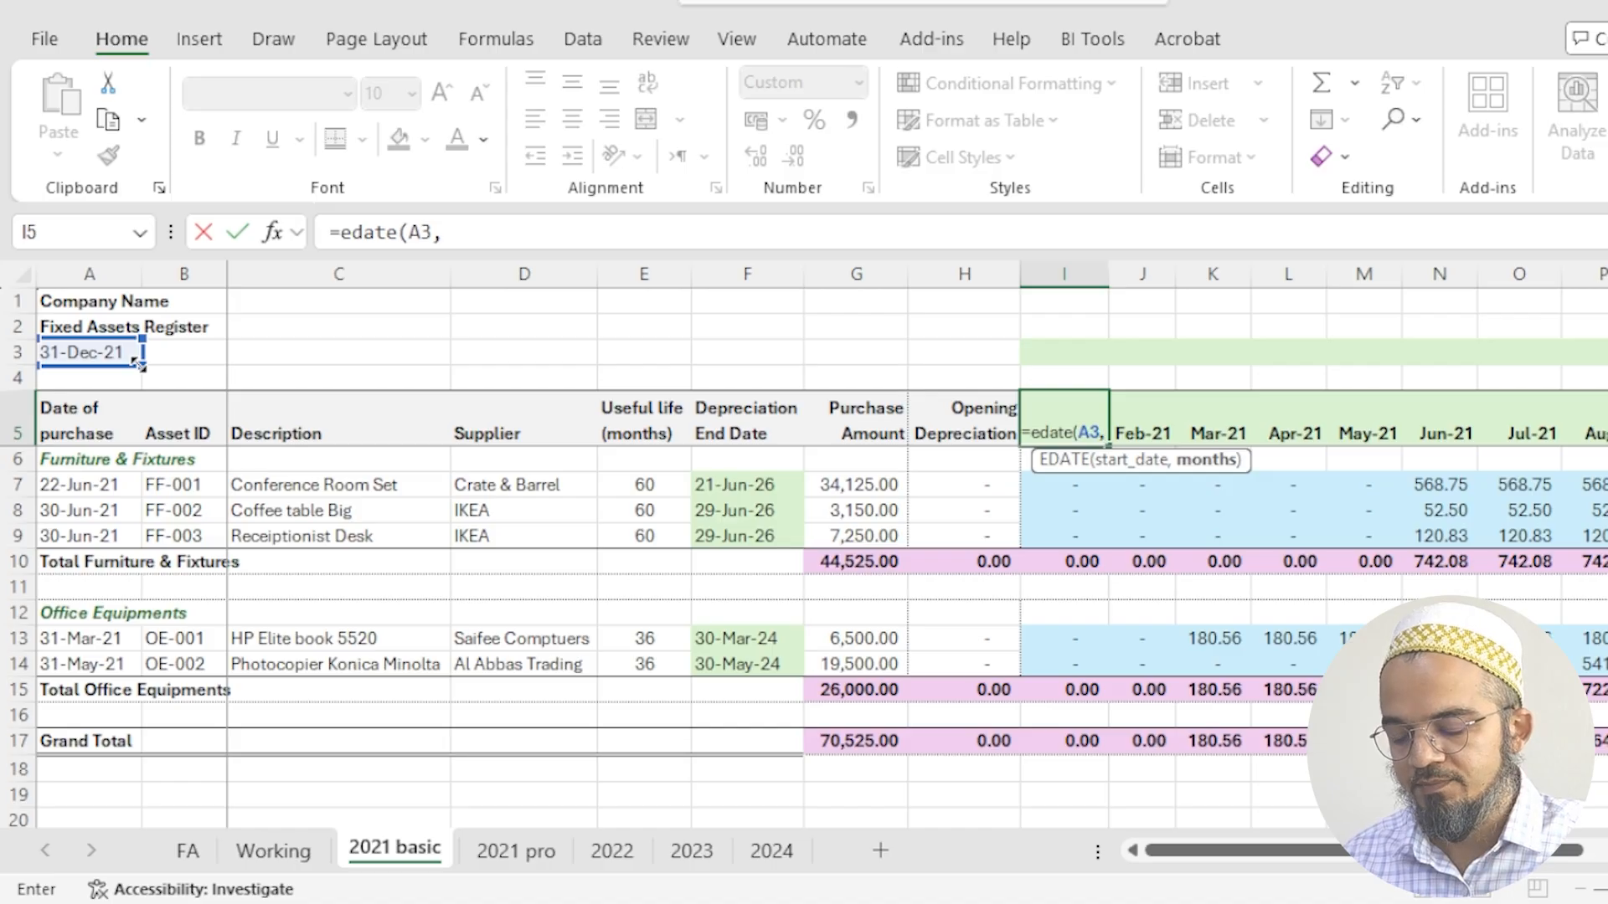
text(-11)
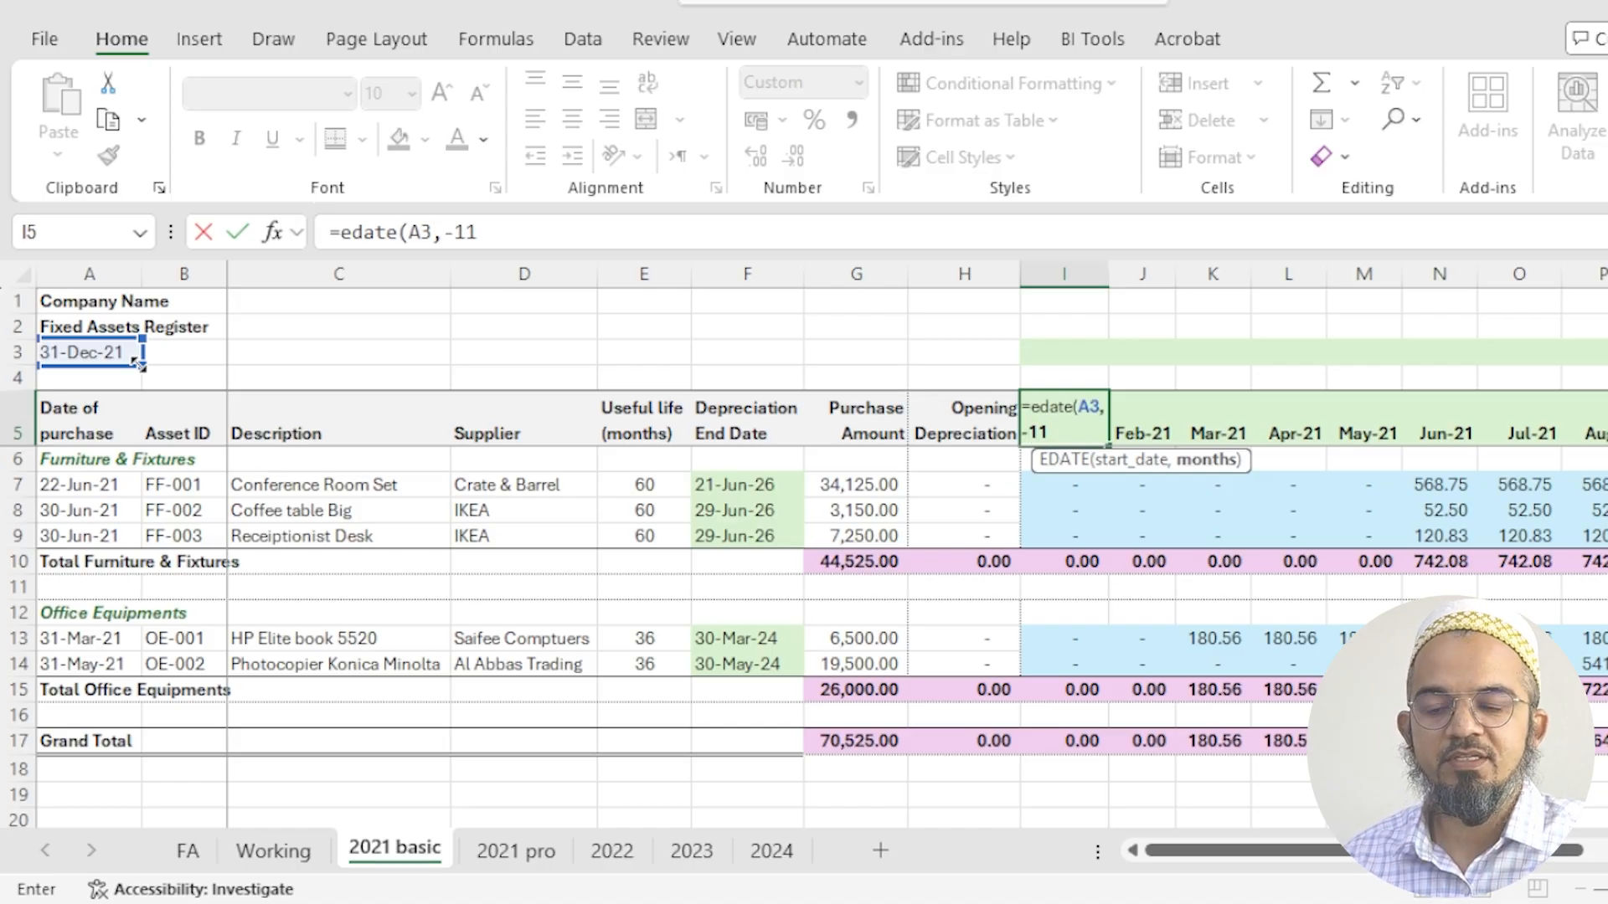
text())
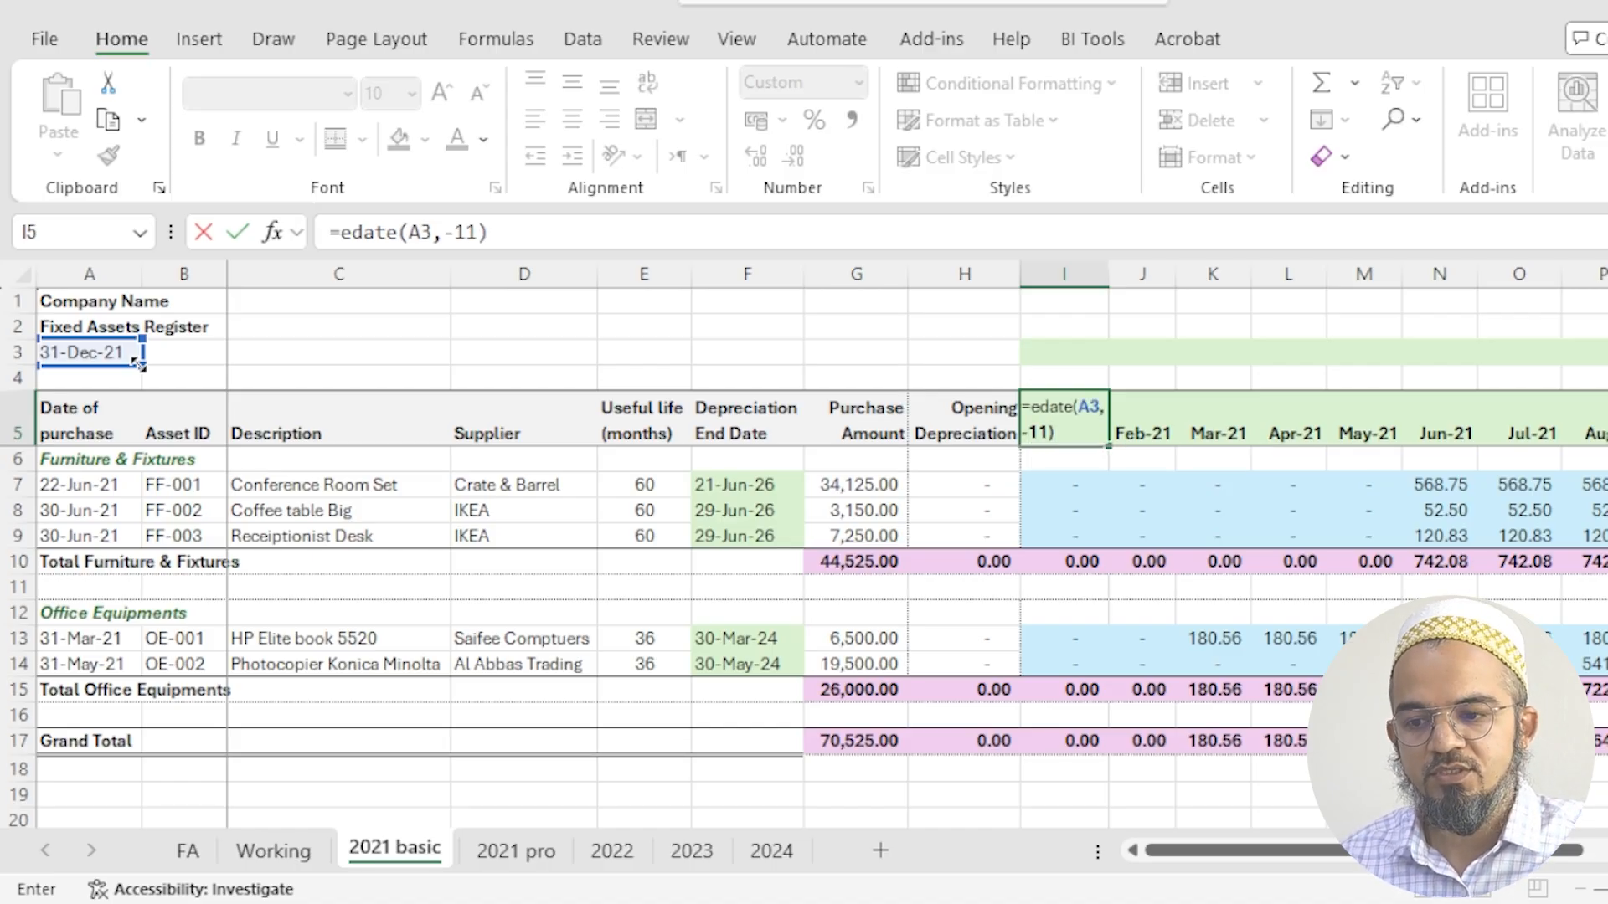
key(Return)
key(Up)
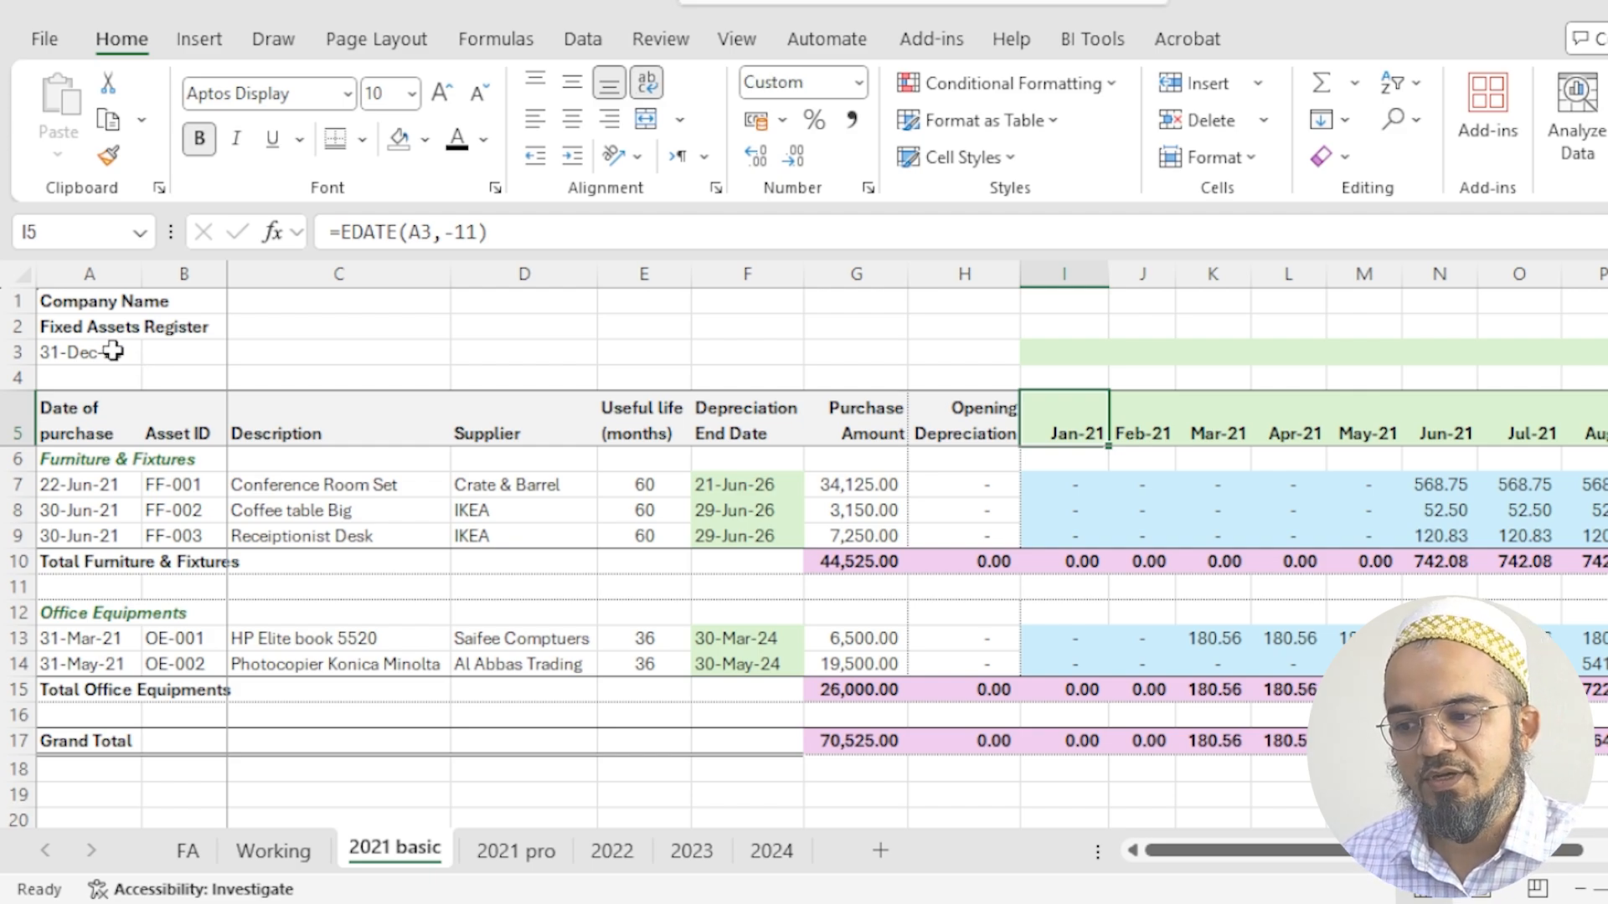
- Make the register date reference in the I5 header formula absolute, giving =EDATE($A$3,-11)
click(113, 351)
click(1073, 426)
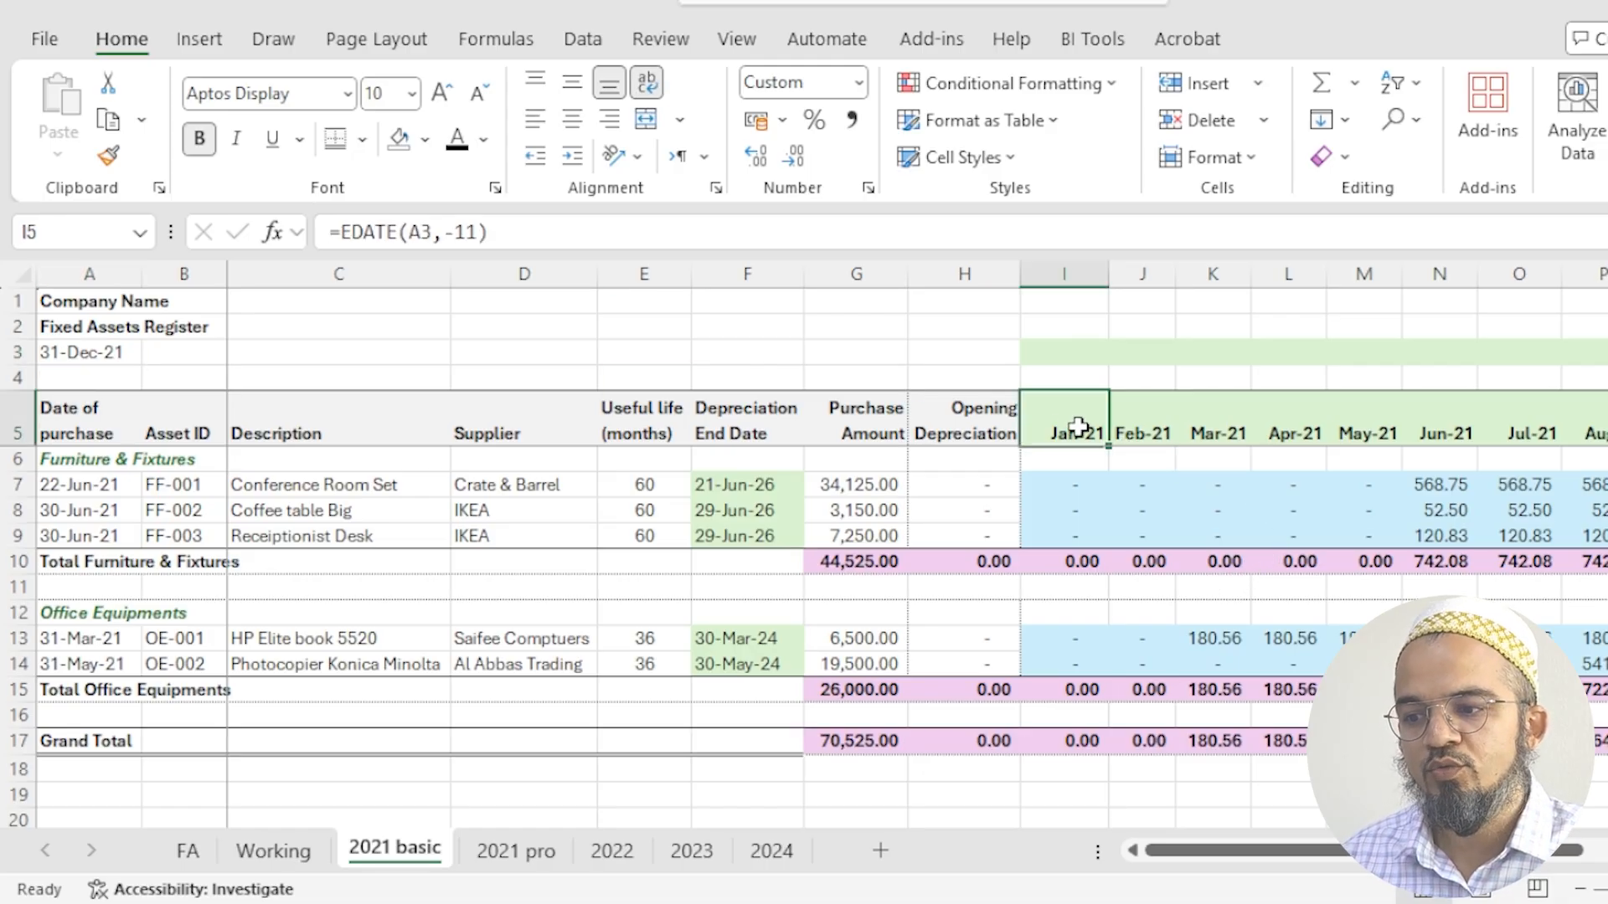
click(421, 234)
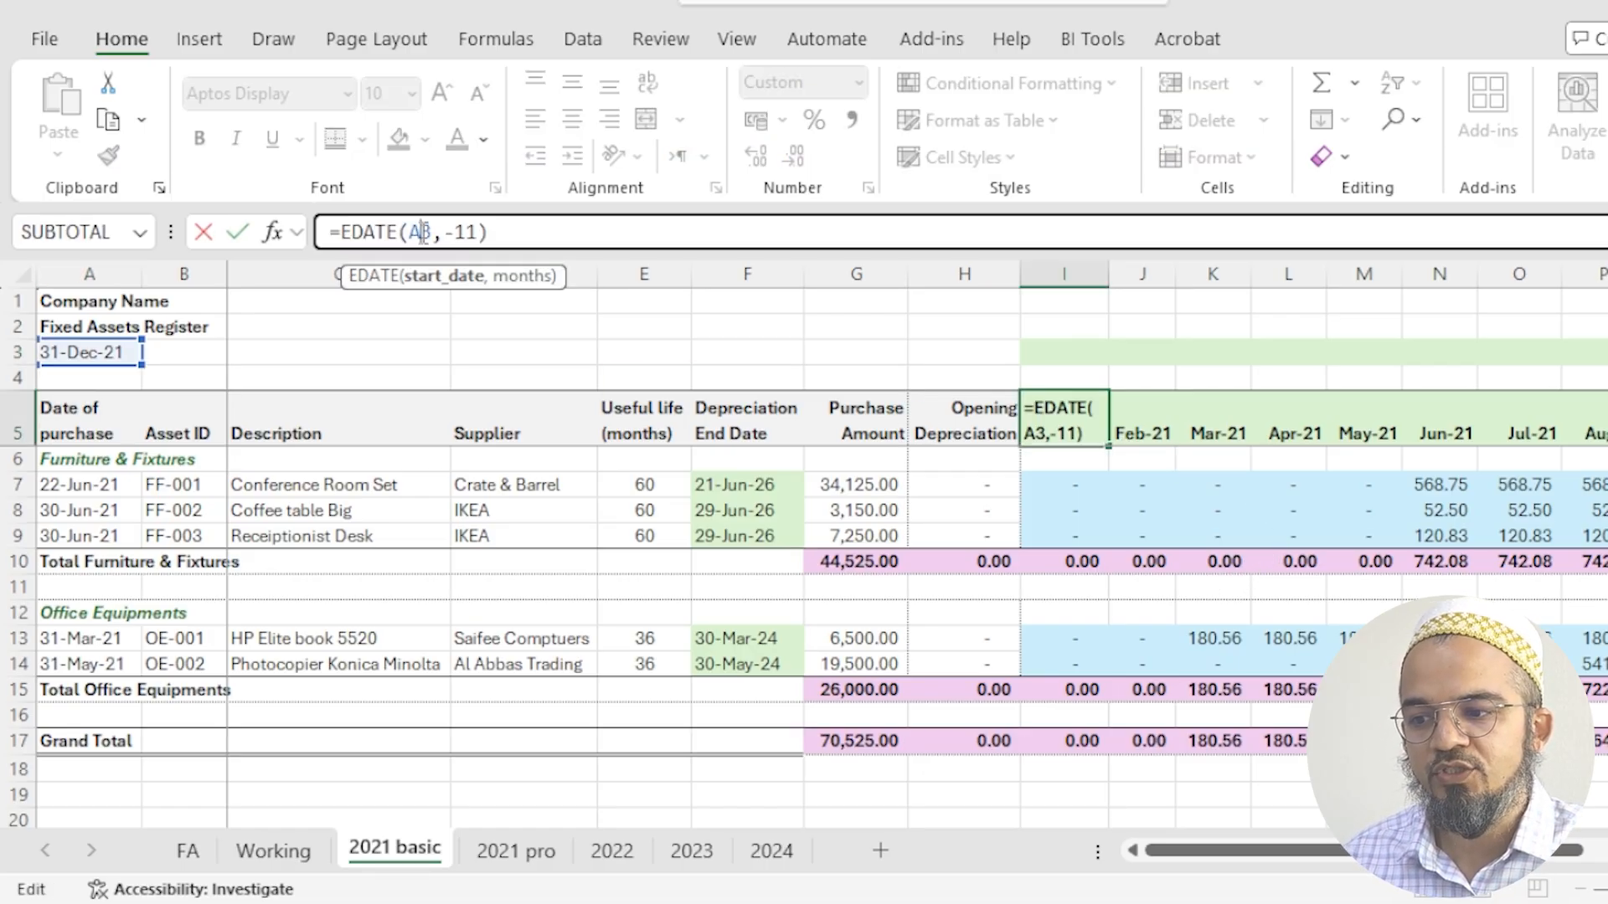
drag(409, 233, 422, 235)
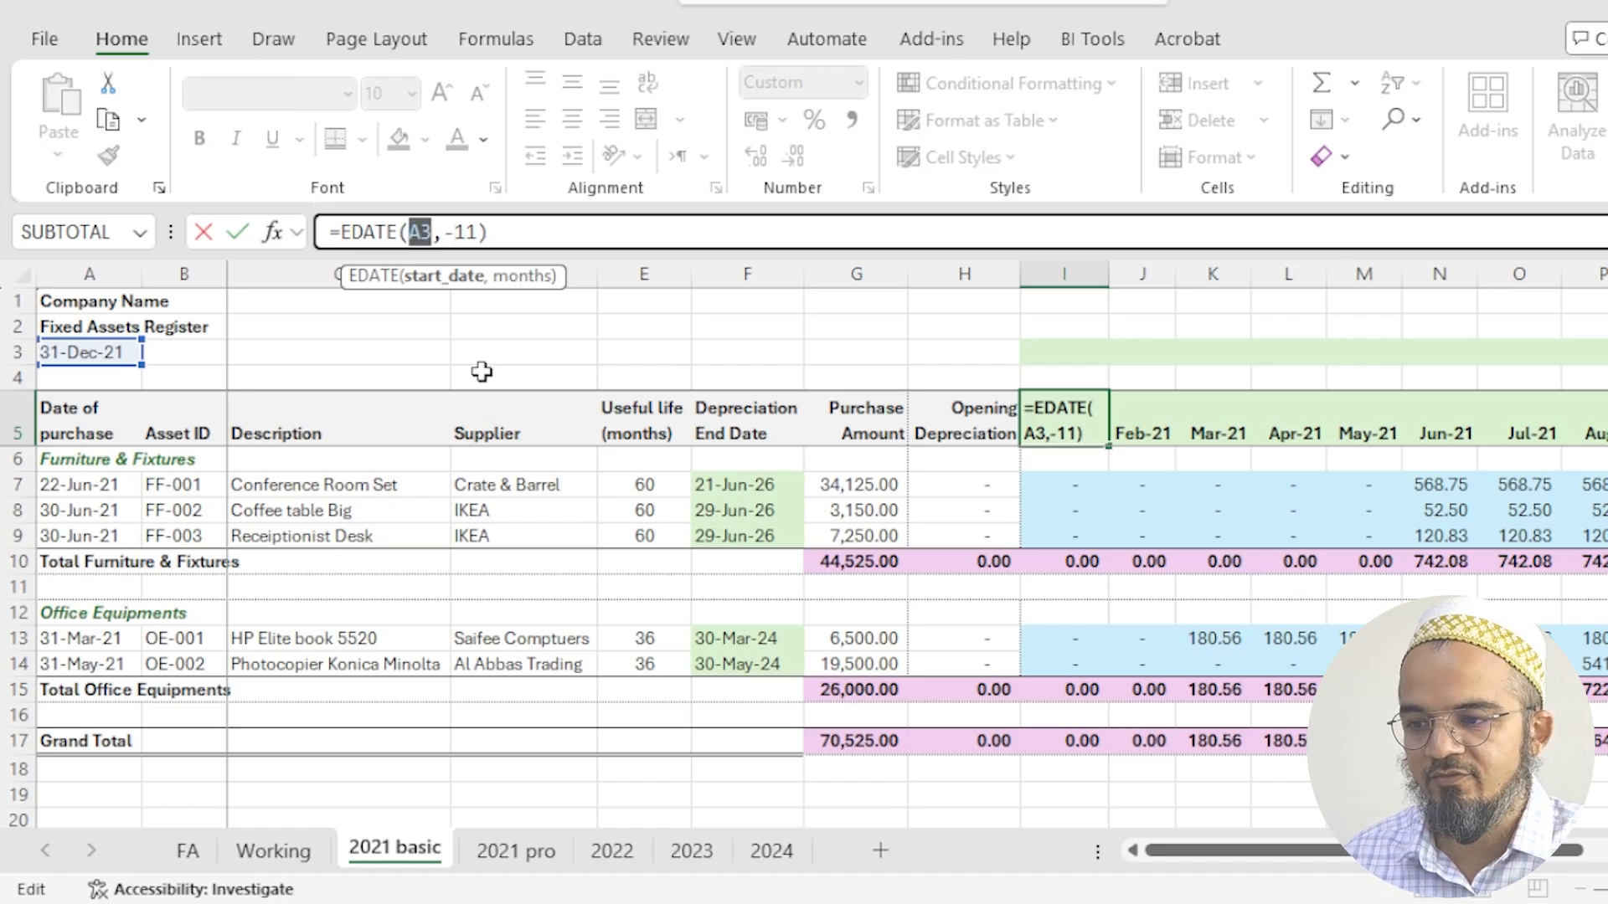
key(F4)
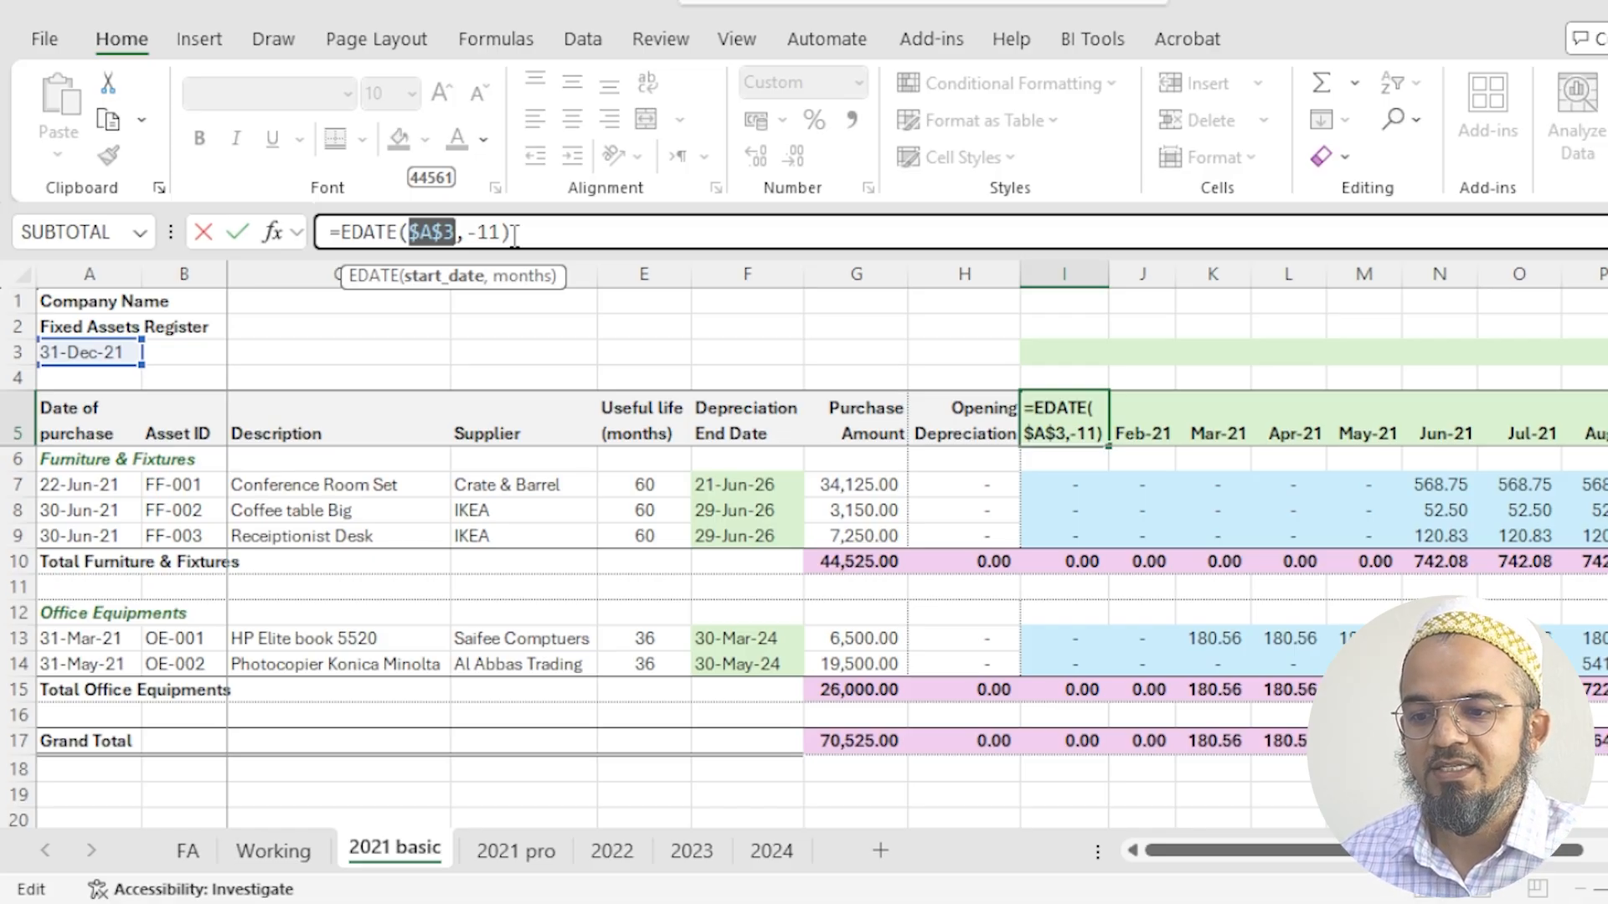
key(ctrl+Return)
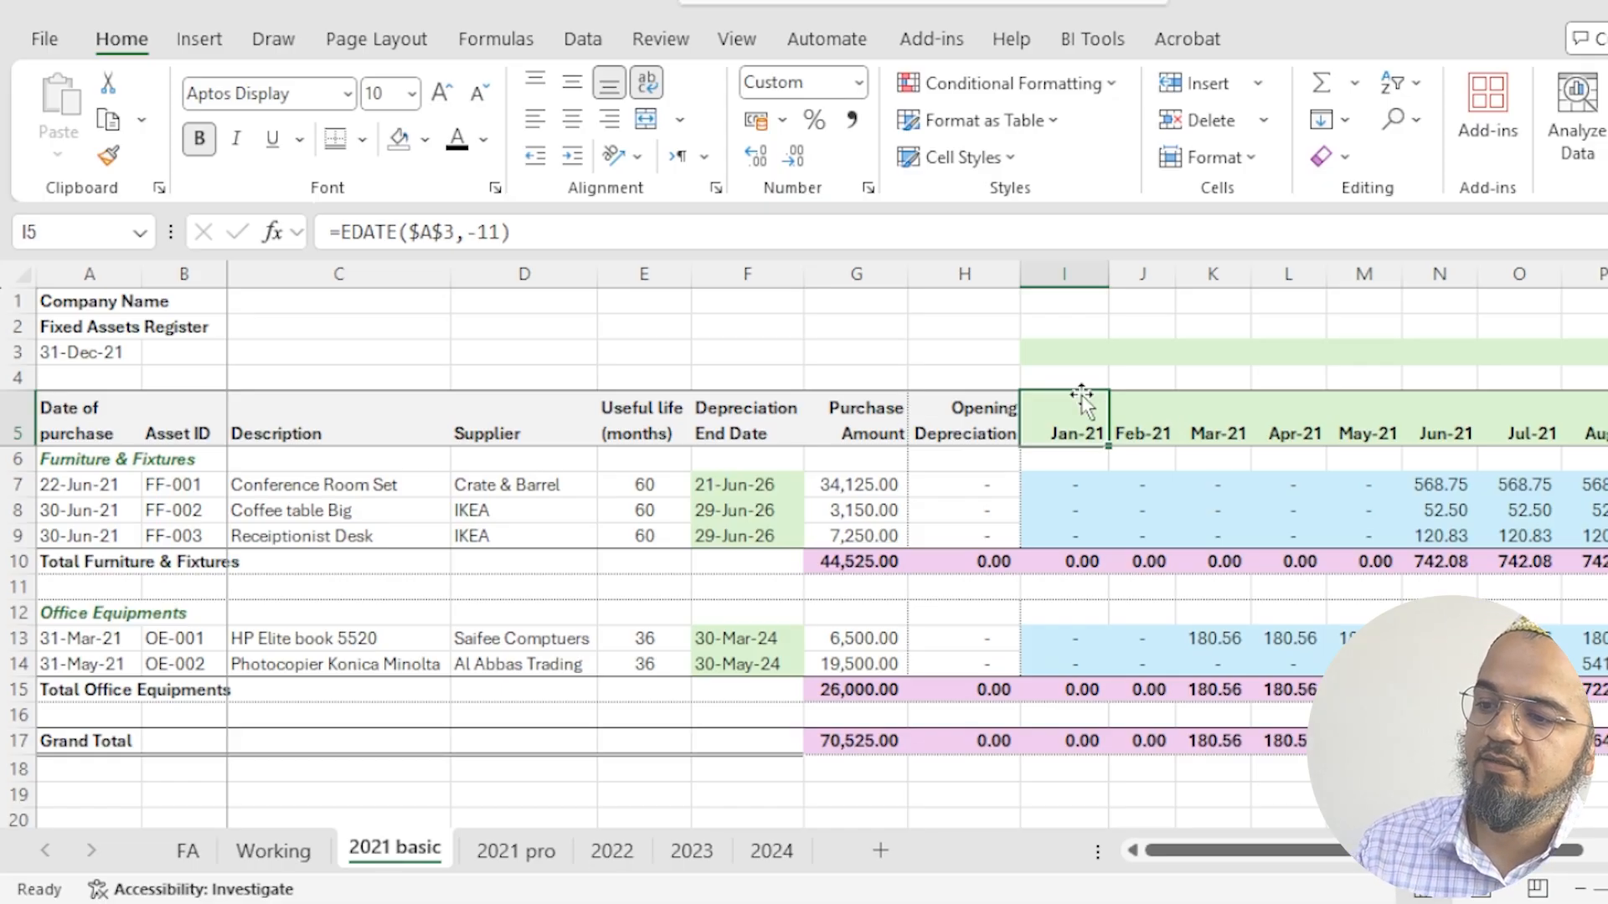
- Enter -11 in I3 above the first month and fill the ascending month offsets across to T3
click(1062, 362)
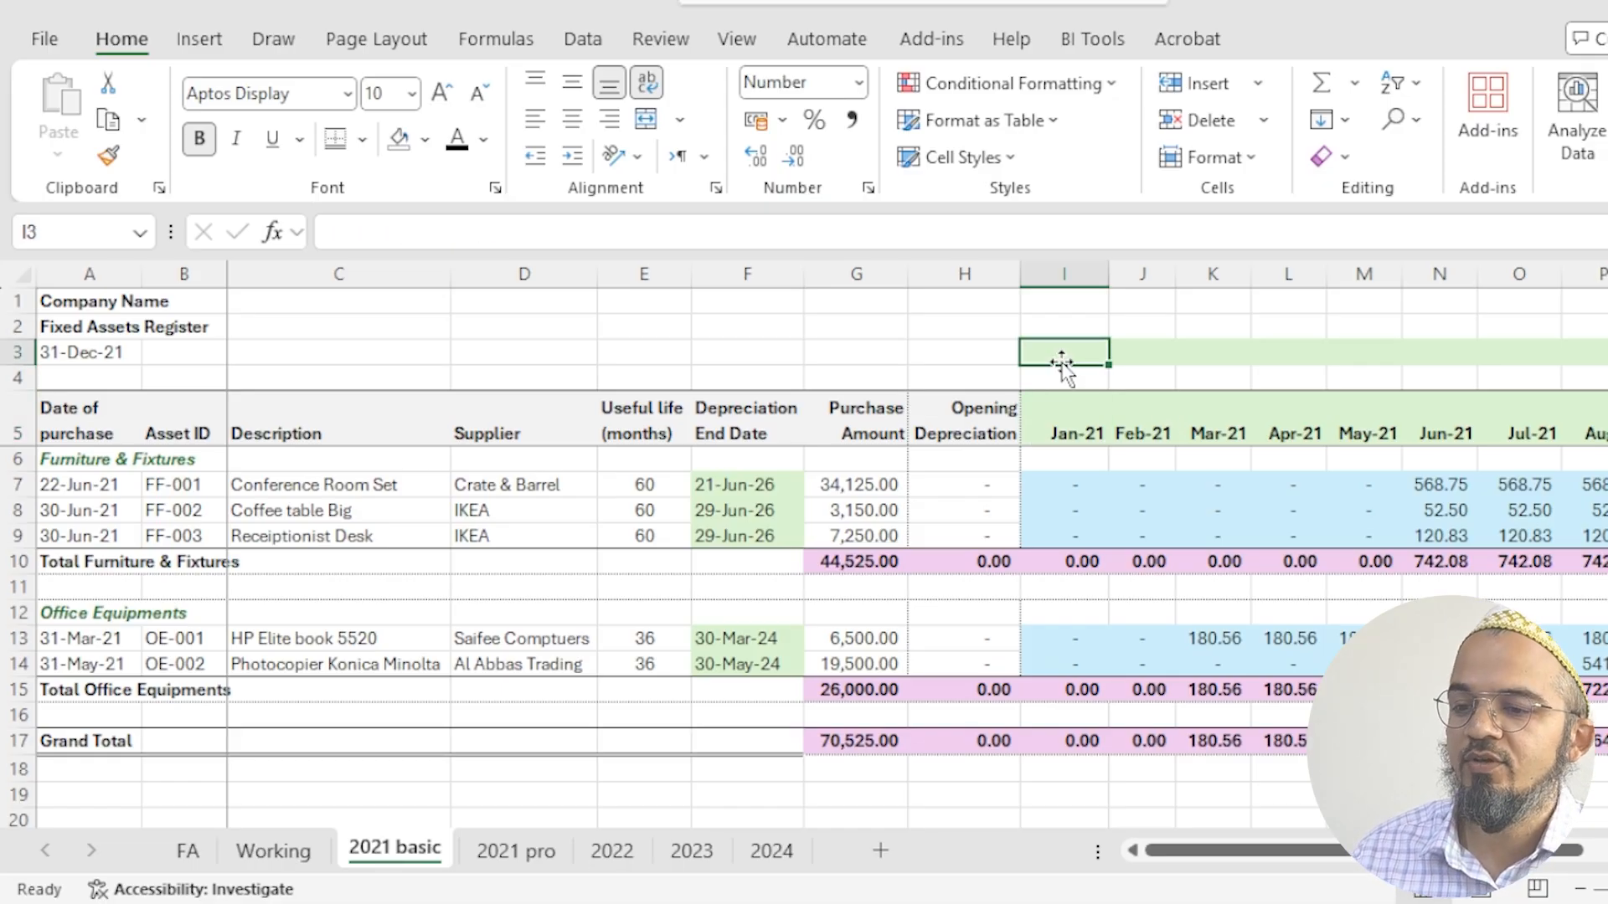
text(-11)
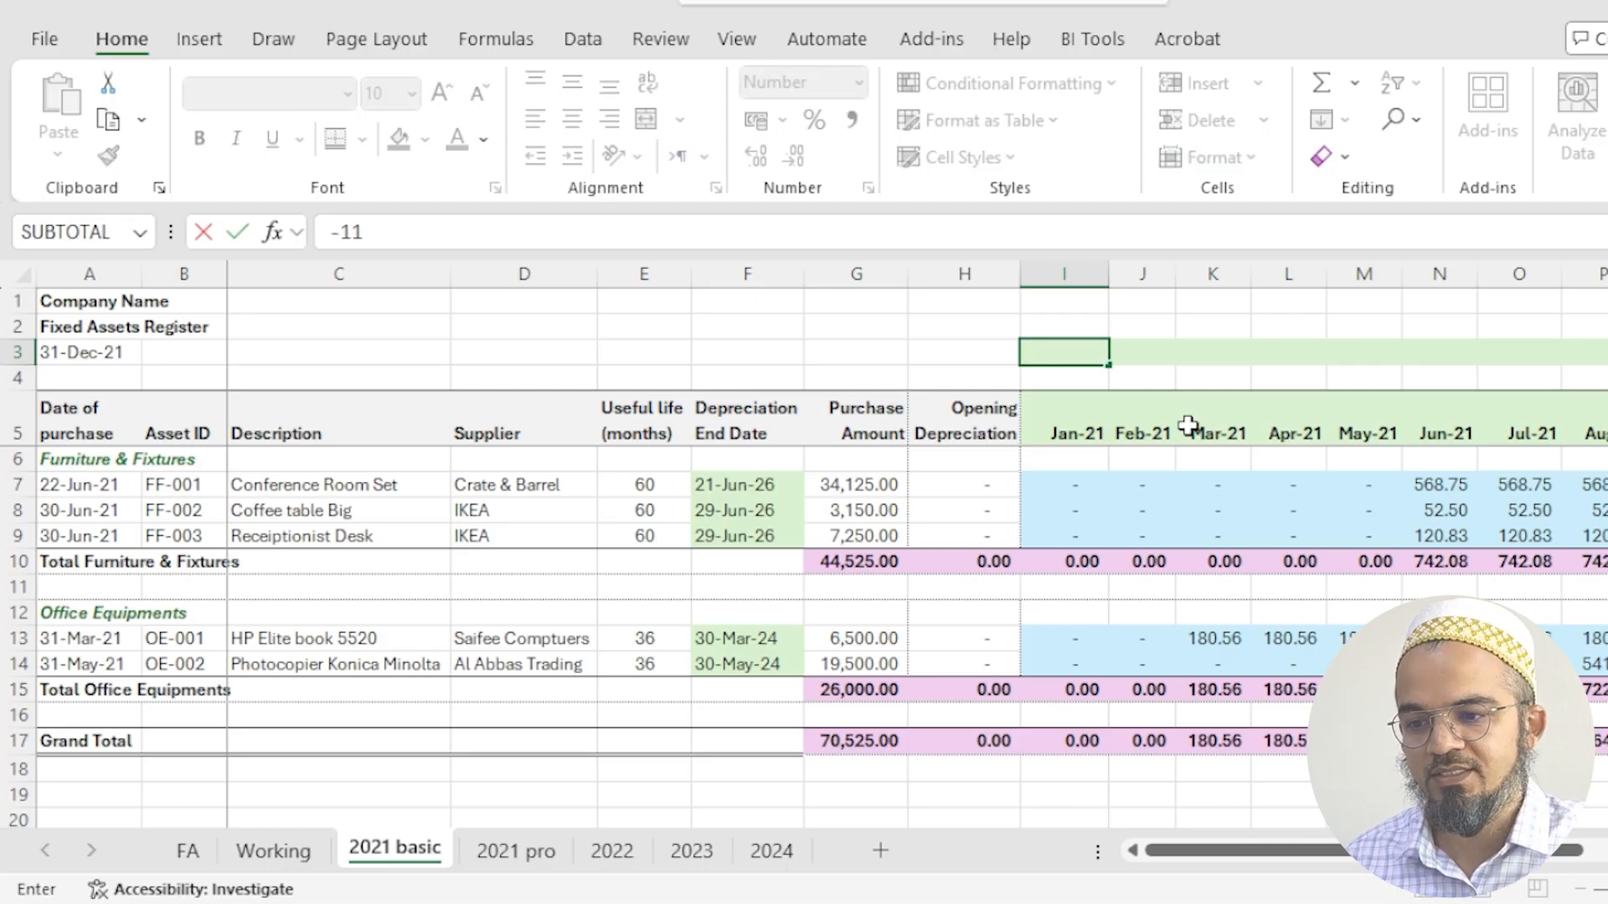
click(1212, 352)
drag(1081, 359, 1415, 368)
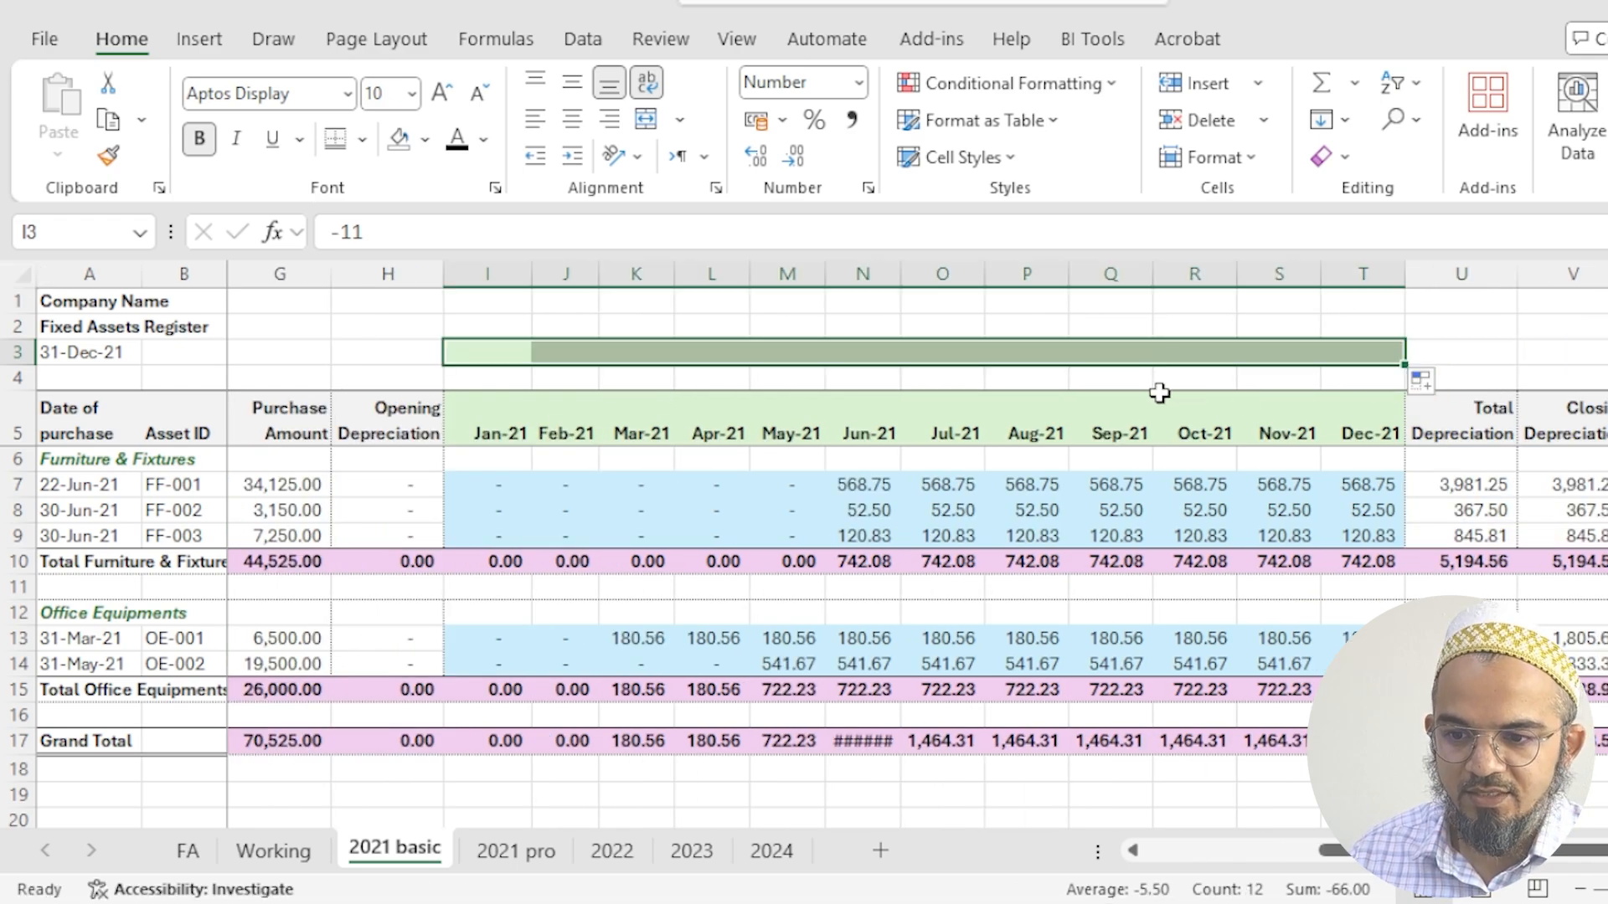
click(963, 375)
click(1050, 351)
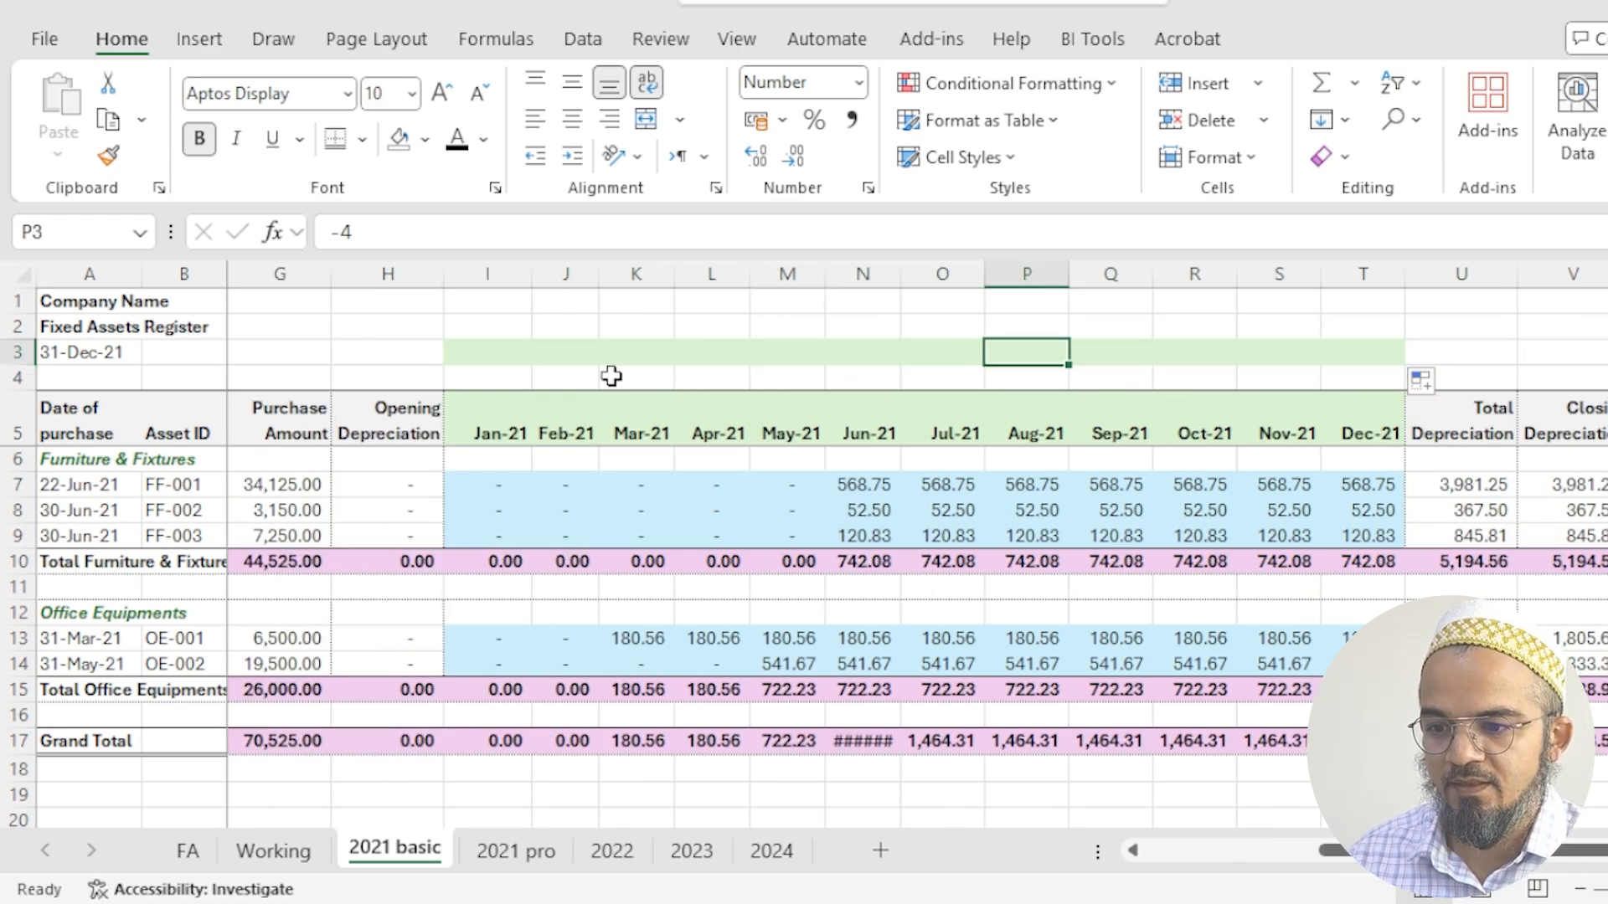
click(477, 352)
click(1302, 346)
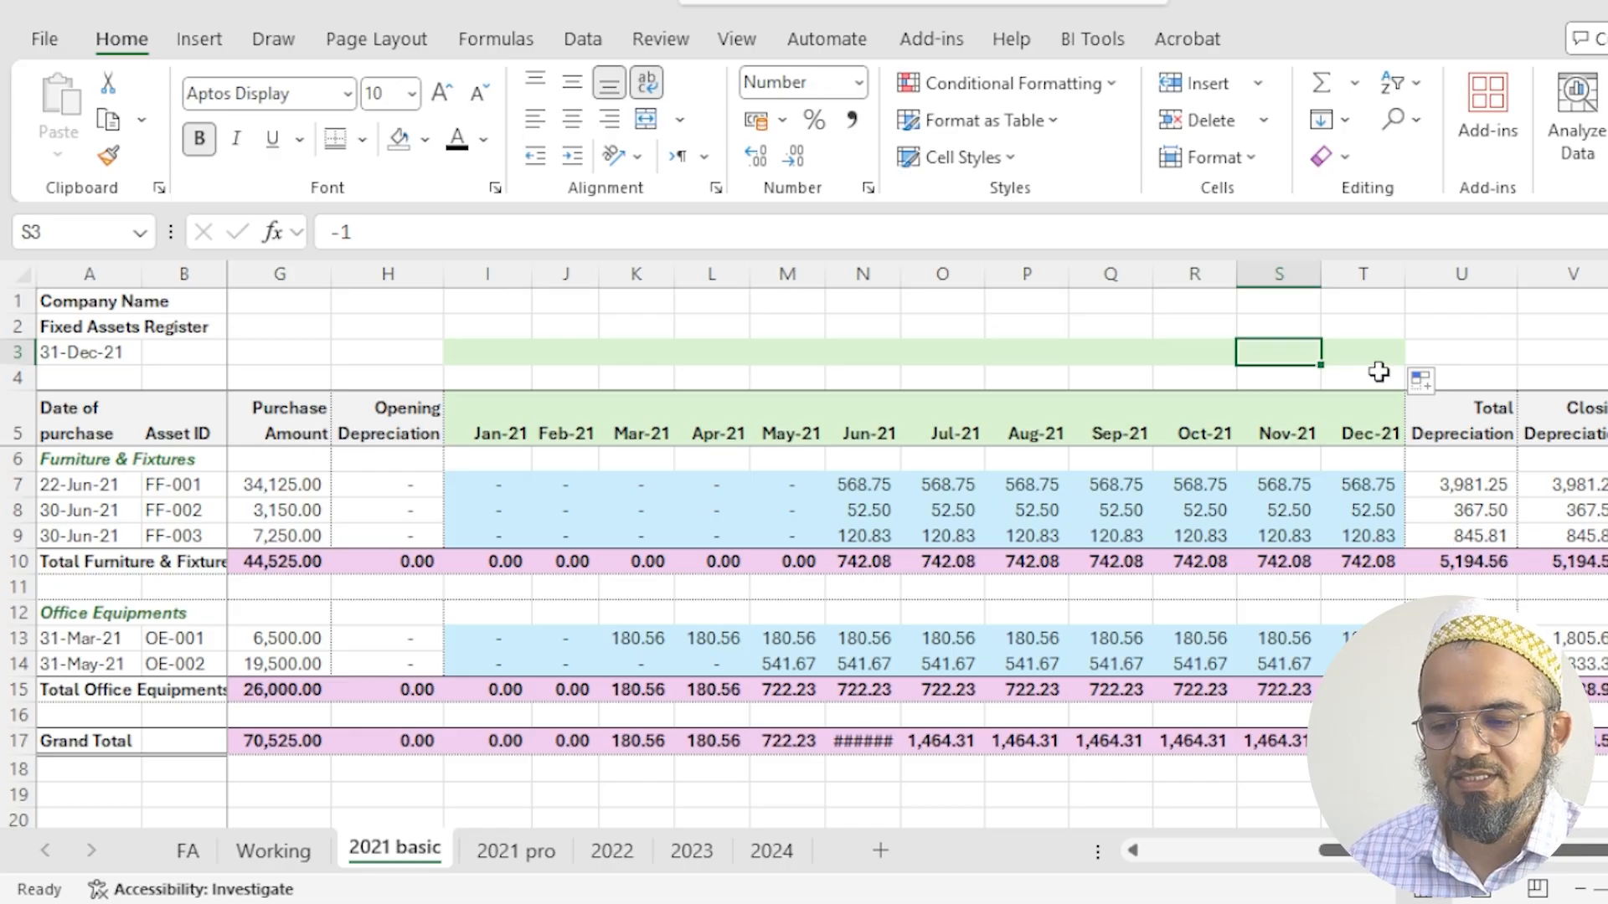
- Replace the fixed -11 in the I5 header formula with the offset cell, making it =EDATE($A$3,I3)
click(501, 429)
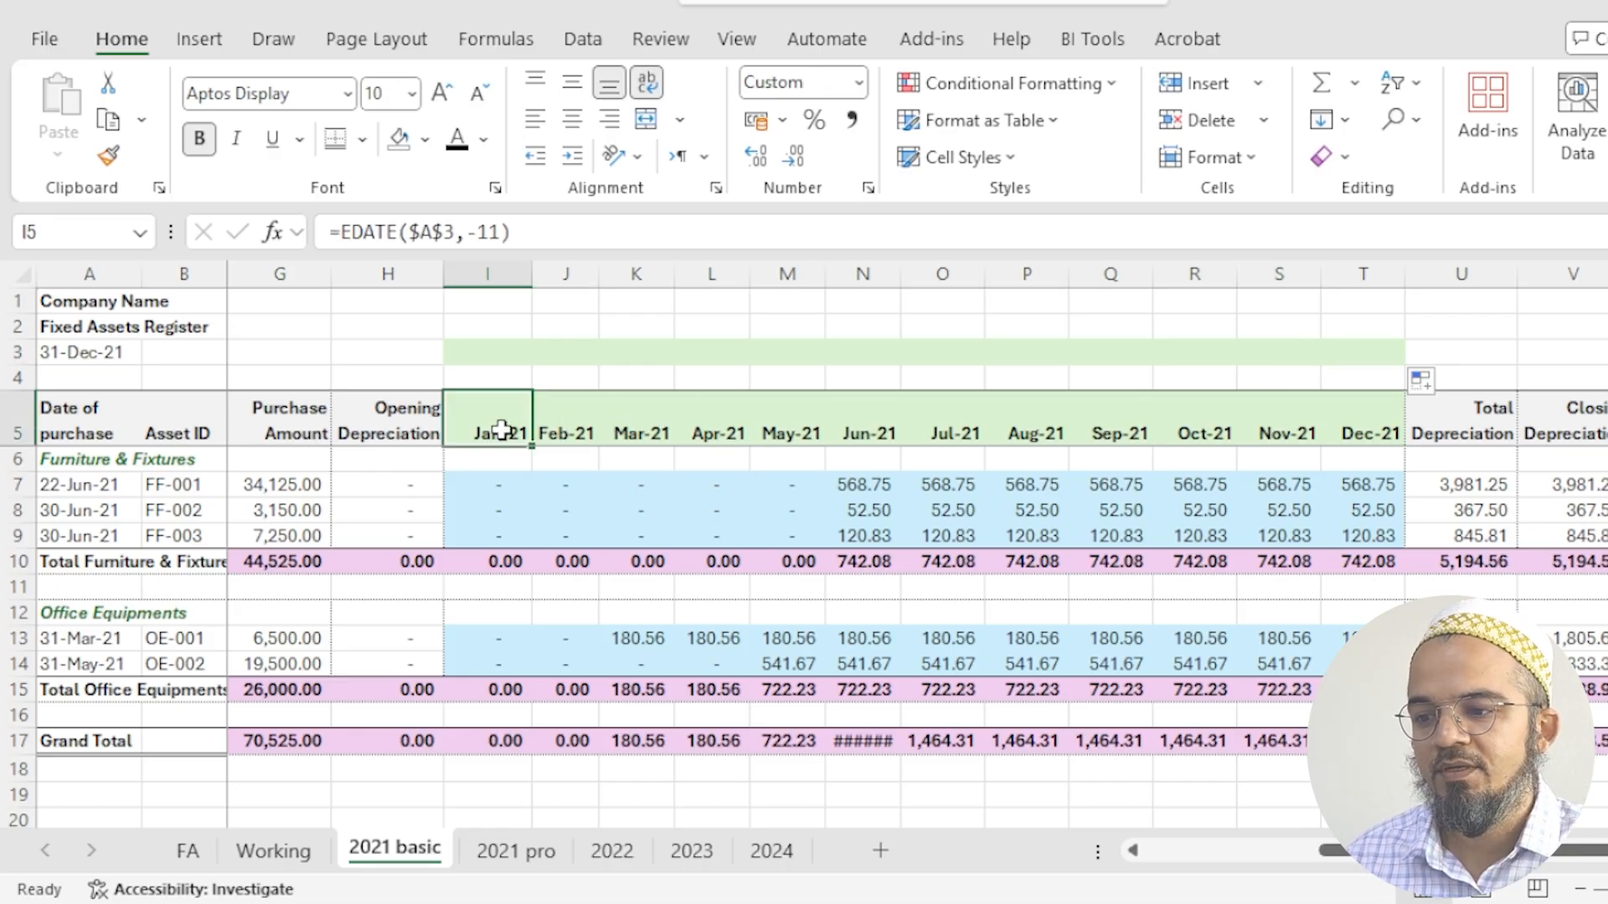
key(F2)
click(500, 236)
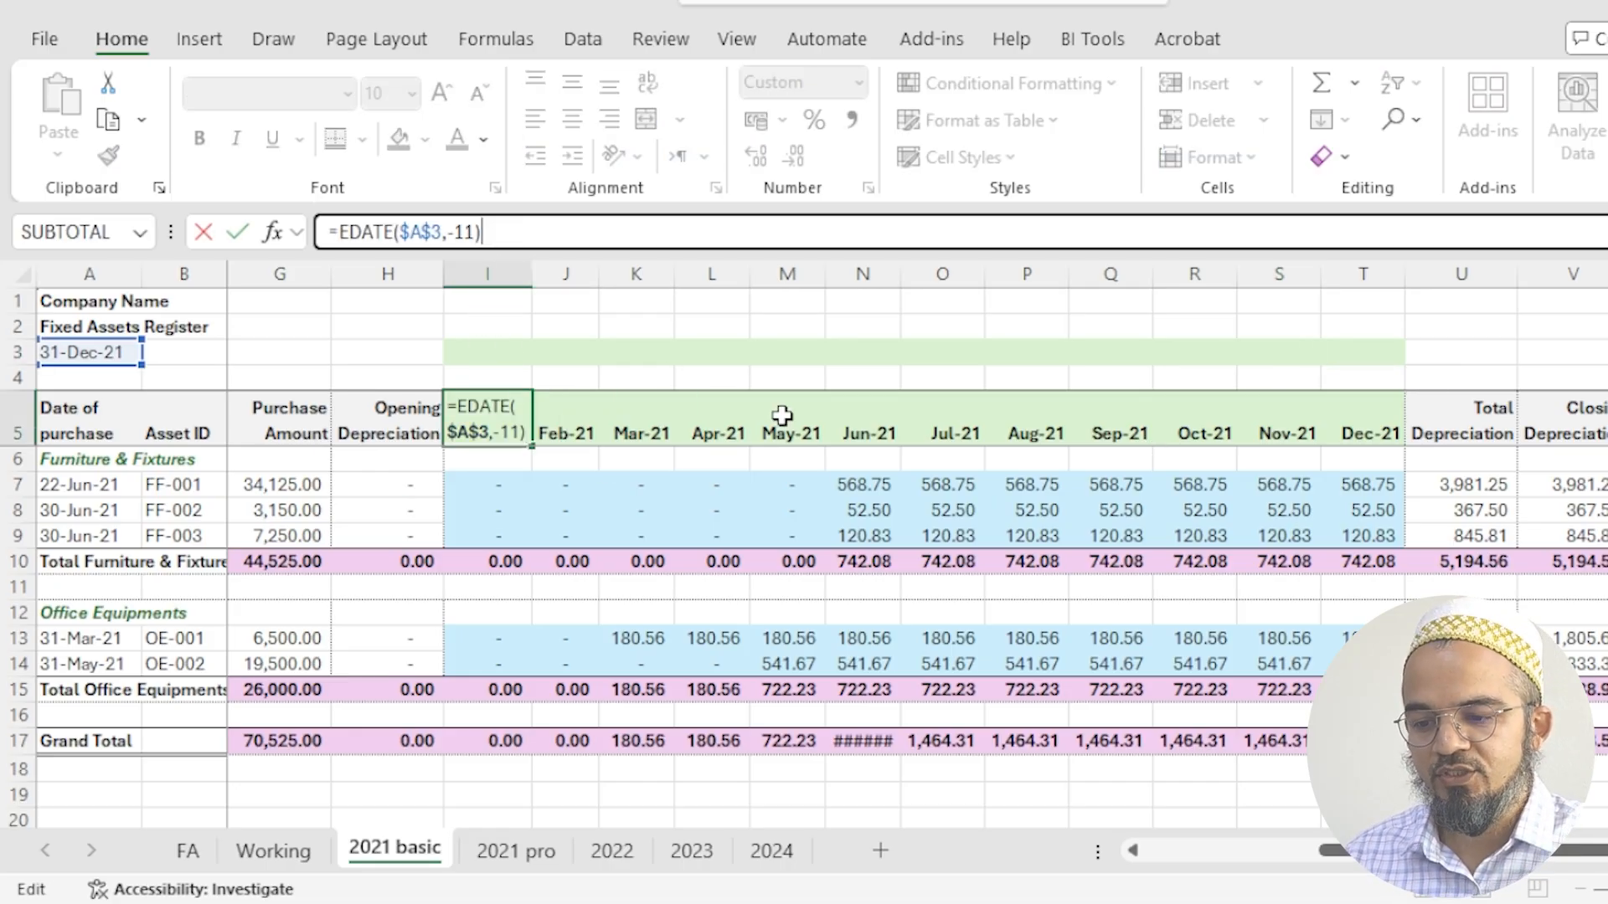
key(BackSpace)
key(BackSpace)
key(BackSpace)
key(BackSpace)
click(500, 350)
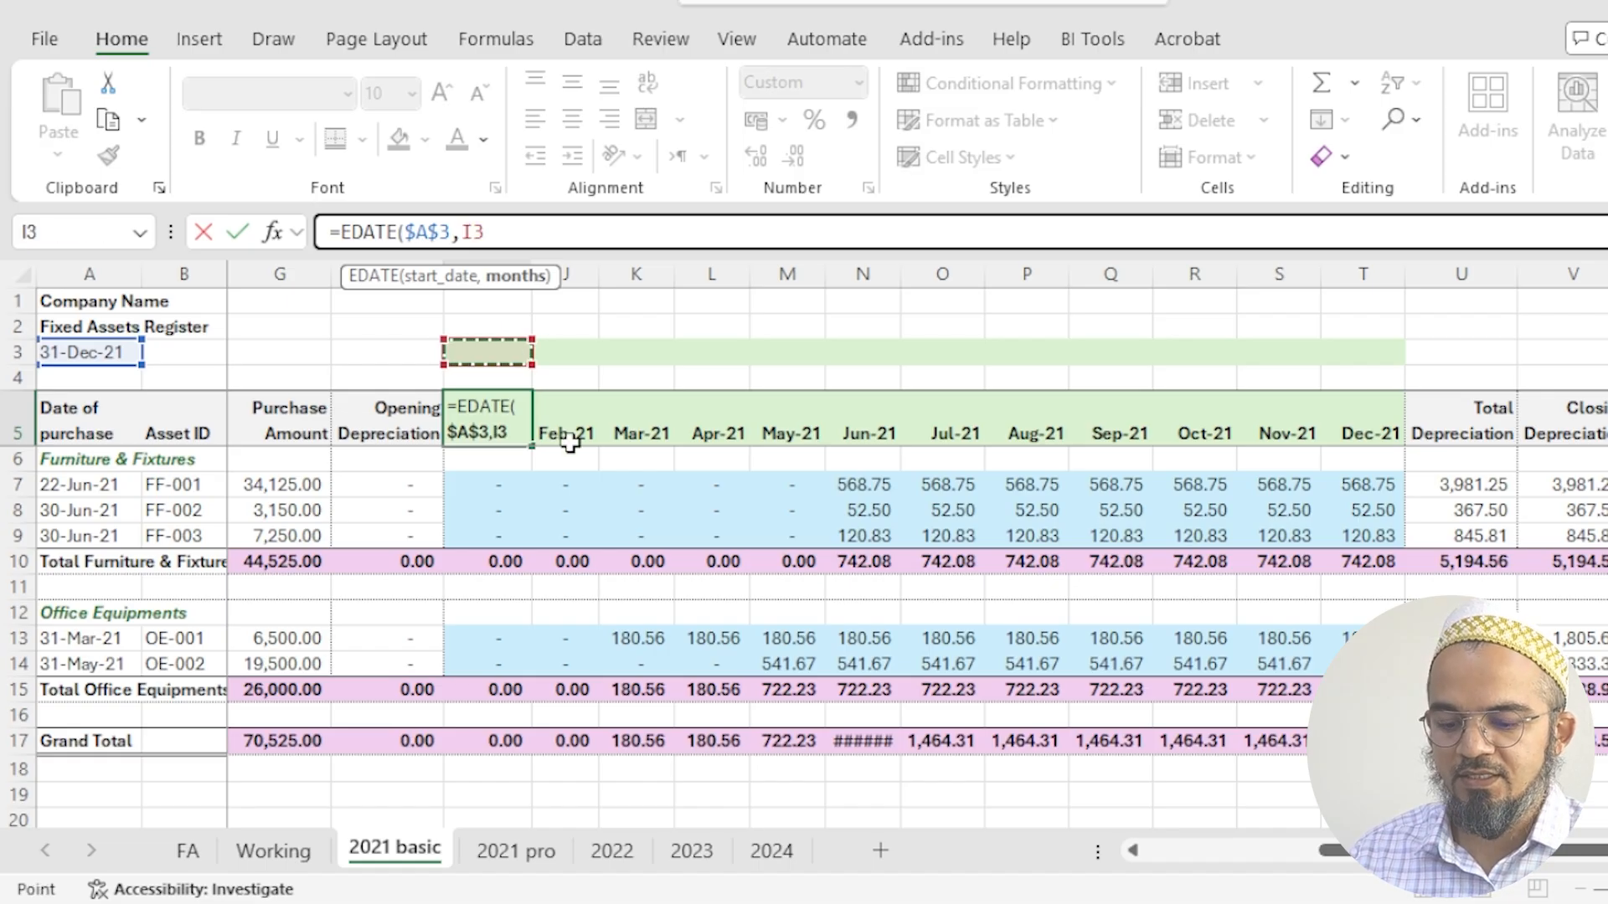
text())
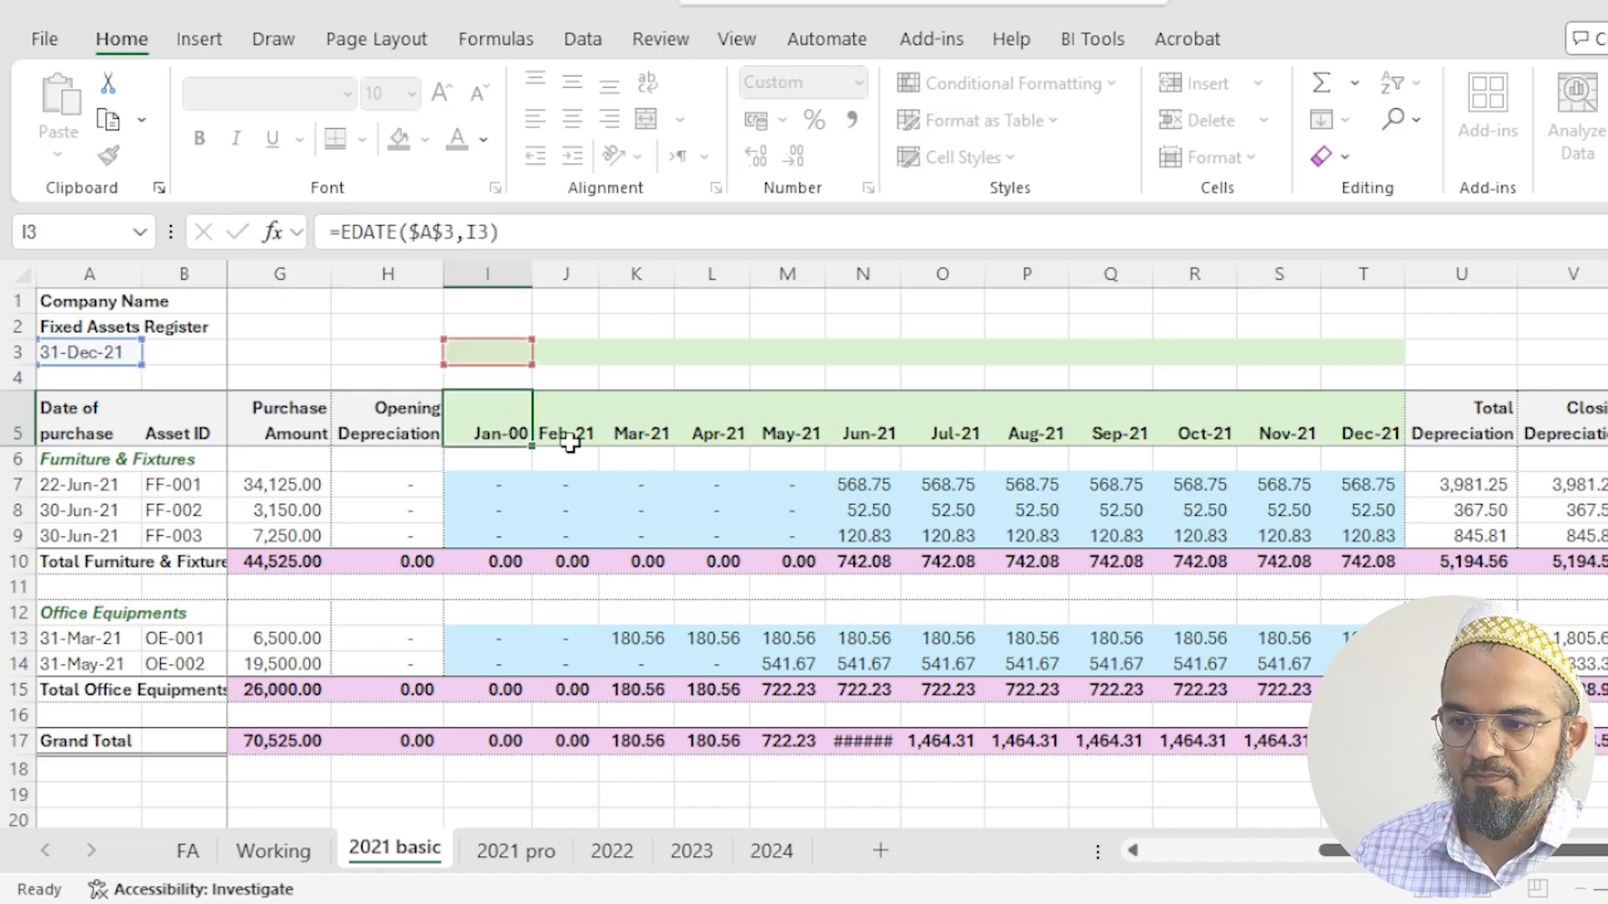
key(ctrl+Return)
- Copy the I5 month header formula across the remaining months to T5
drag(530, 446, 1369, 437)
click(510, 429)
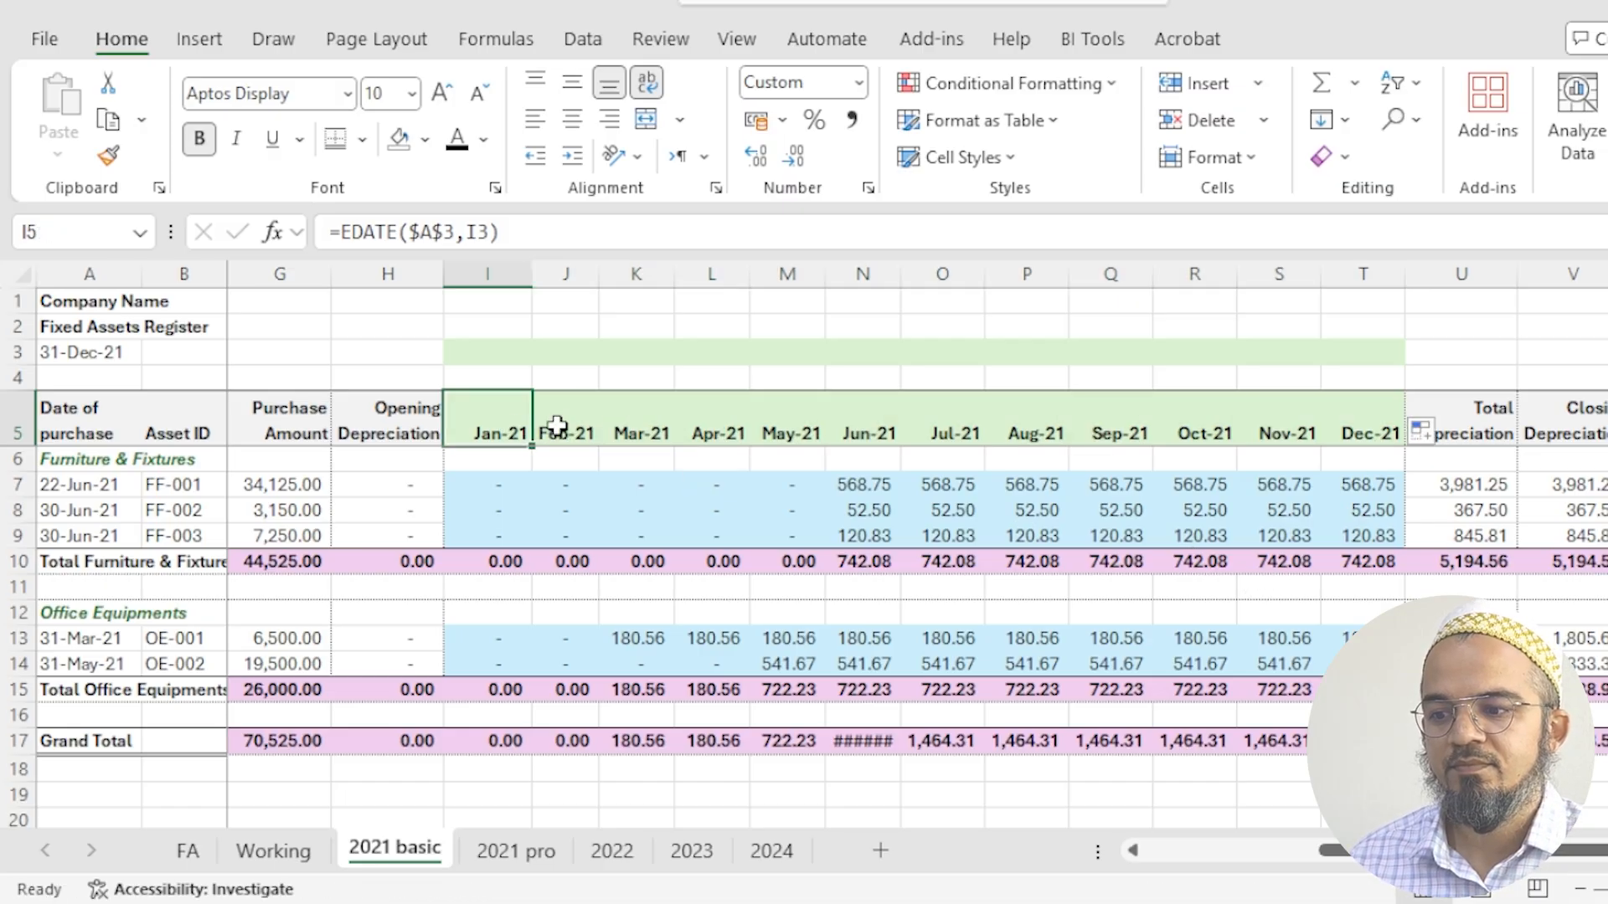
click(637, 432)
click(787, 432)
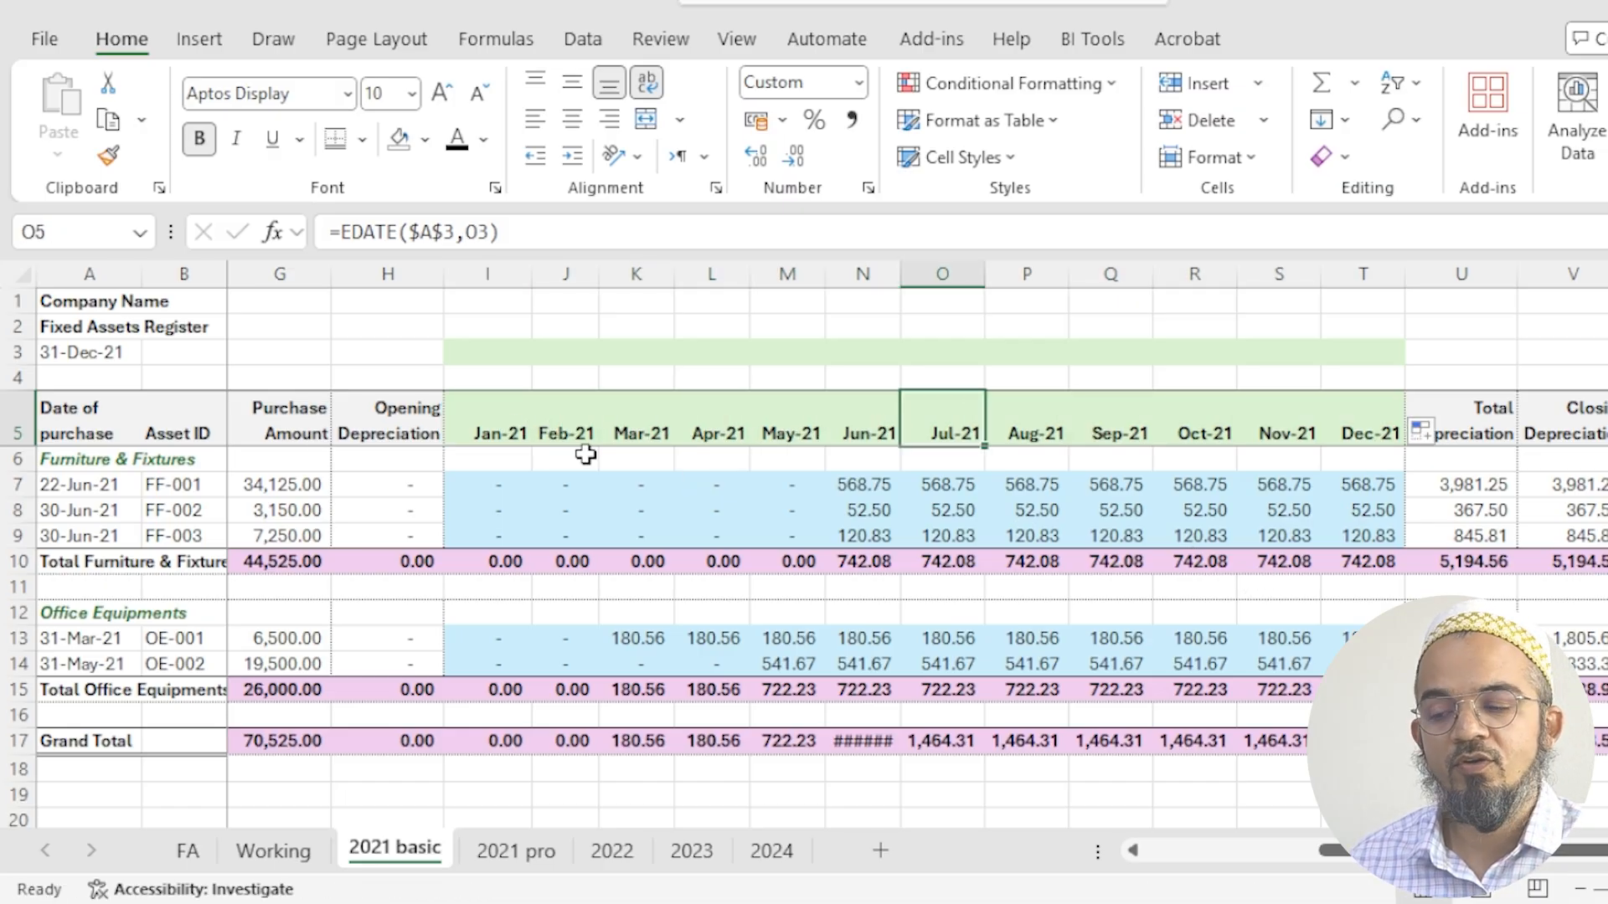
- Examine the register date, the Conference Room Set's monthly depreciation formulas in row 7, the June header and the end date in F7
click(83, 355)
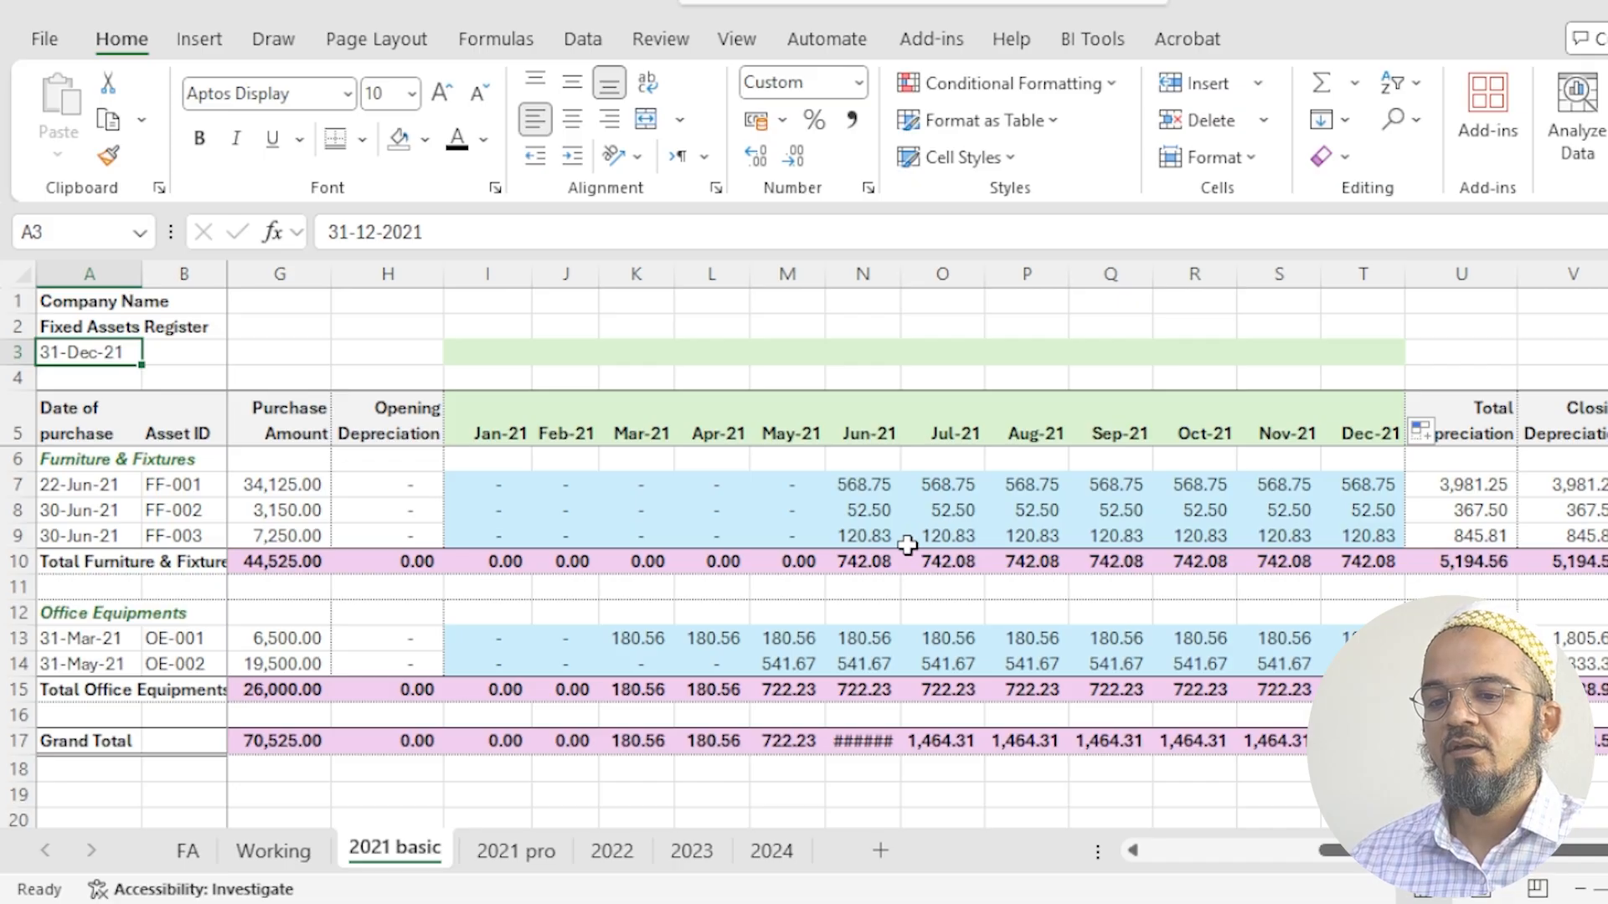
click(497, 490)
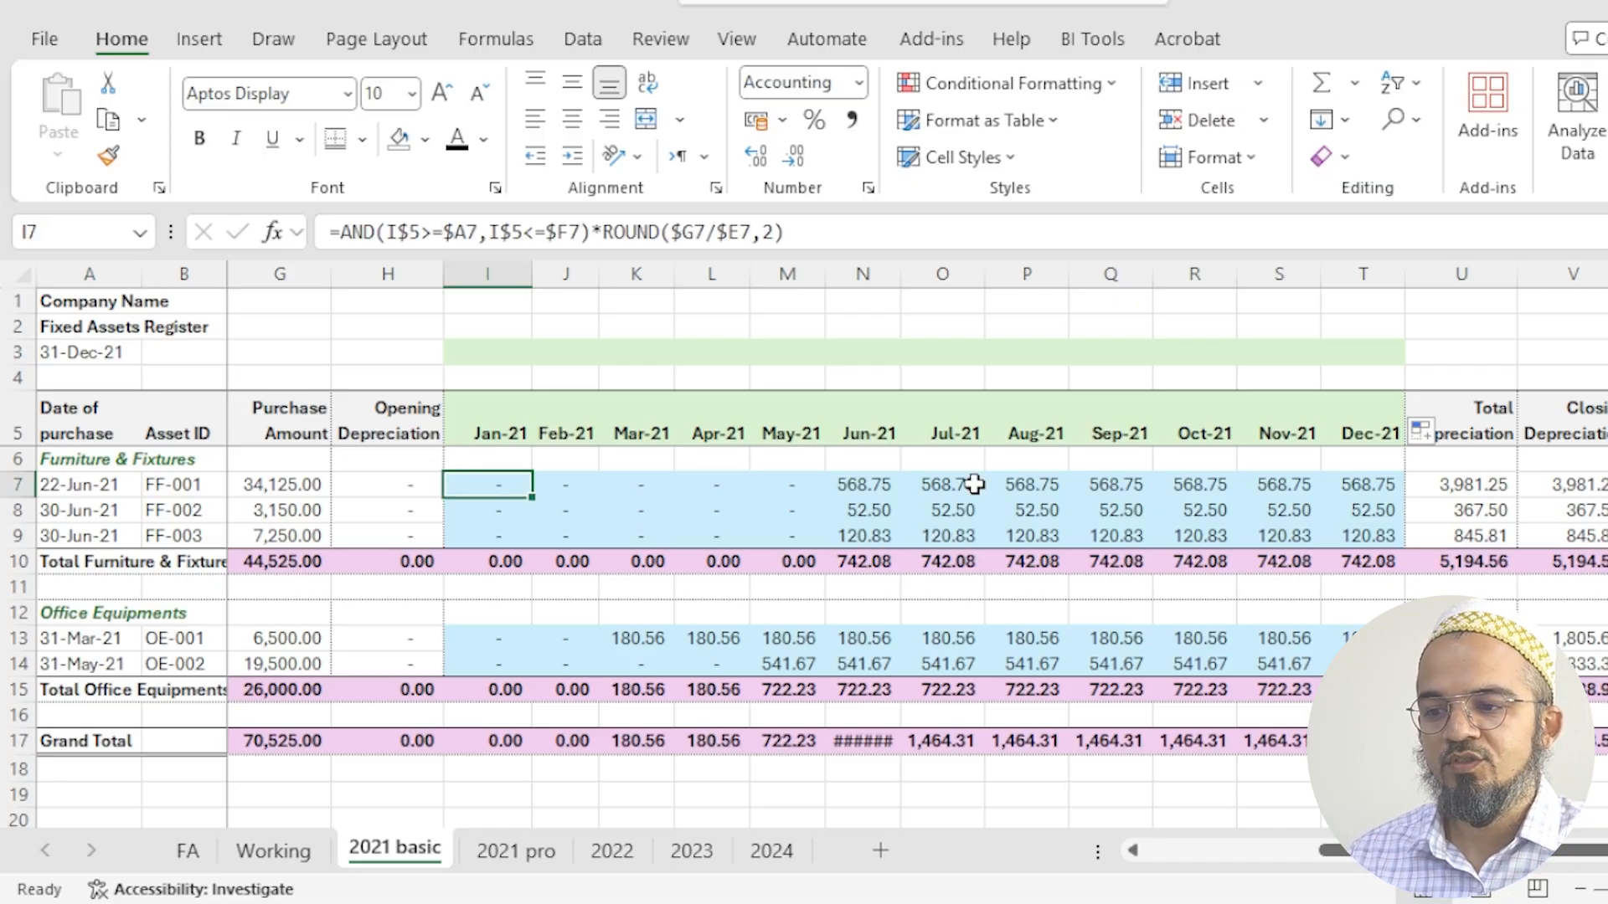
click(1316, 489)
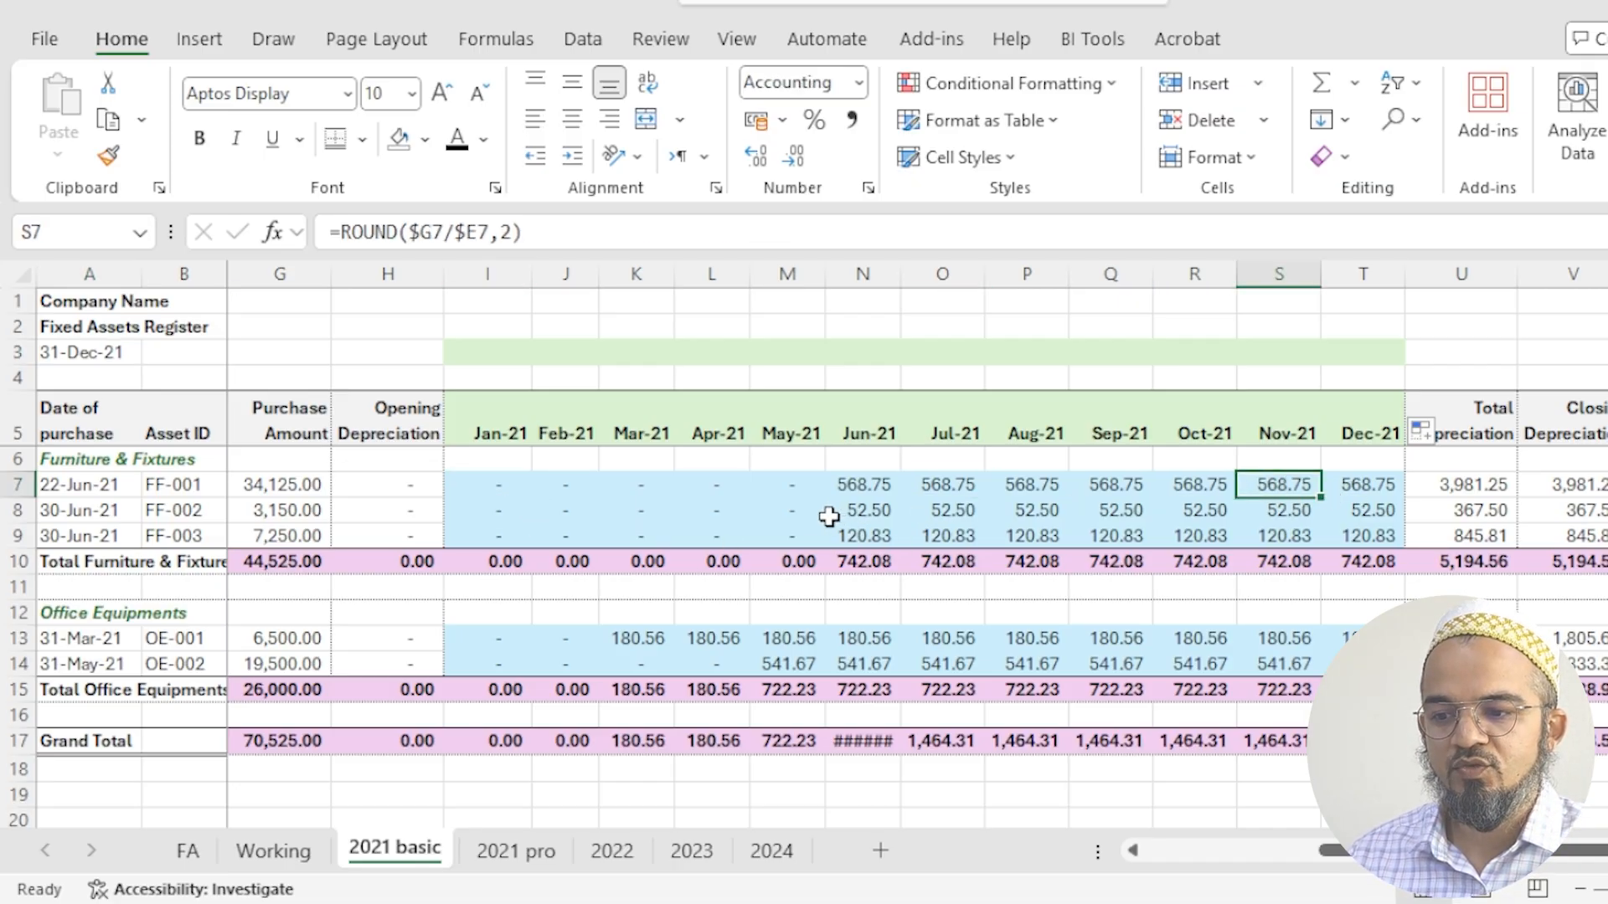
click(891, 492)
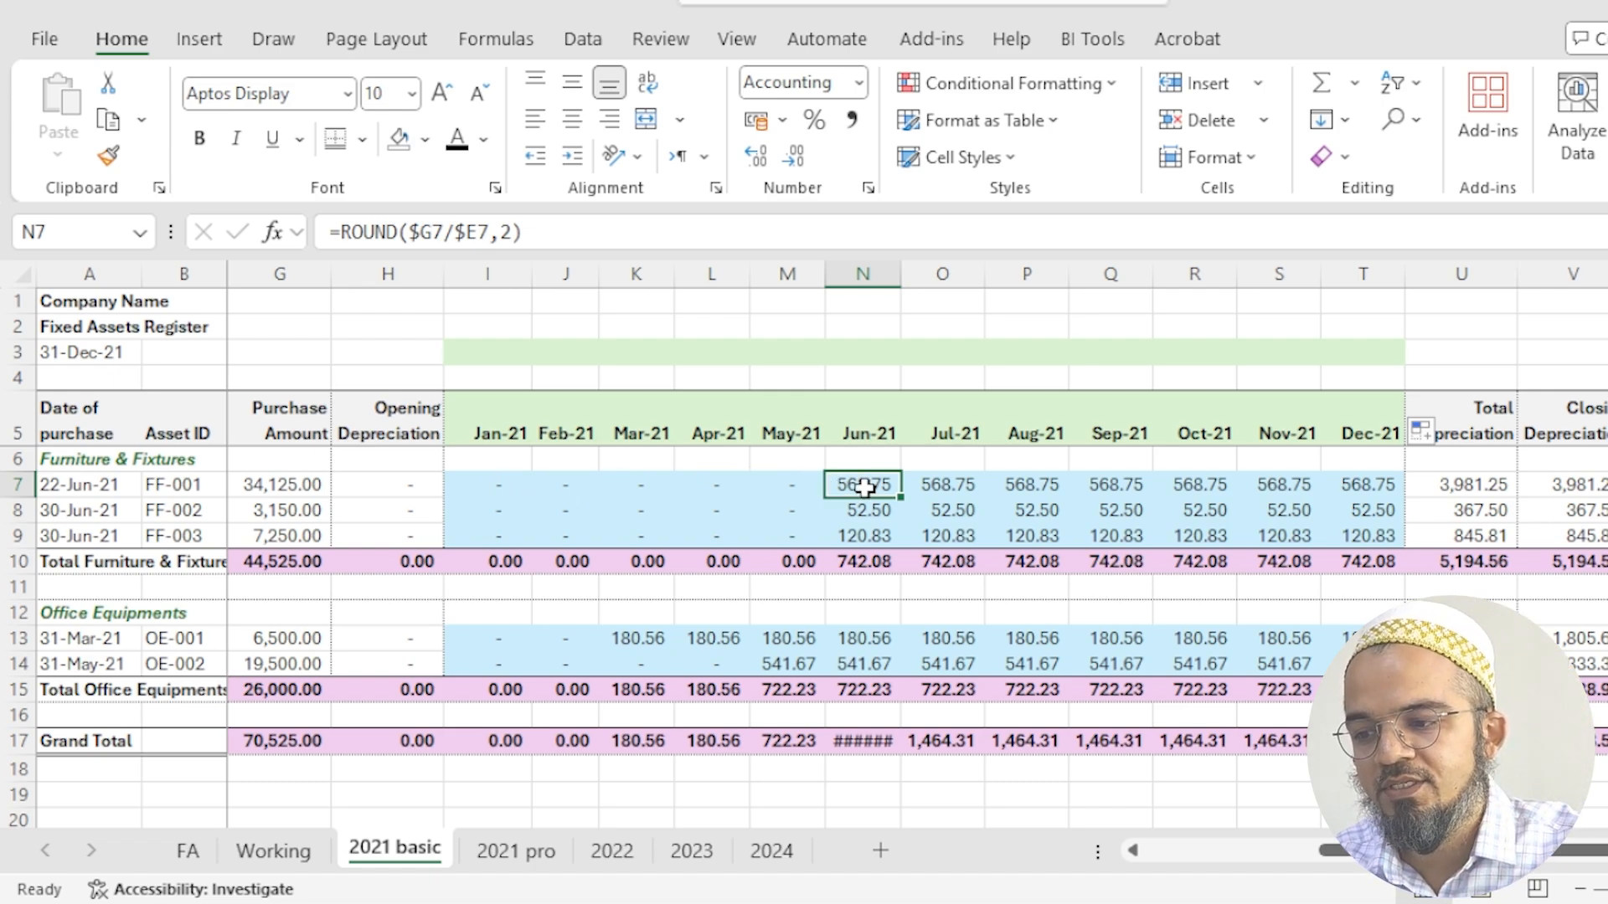
click(869, 427)
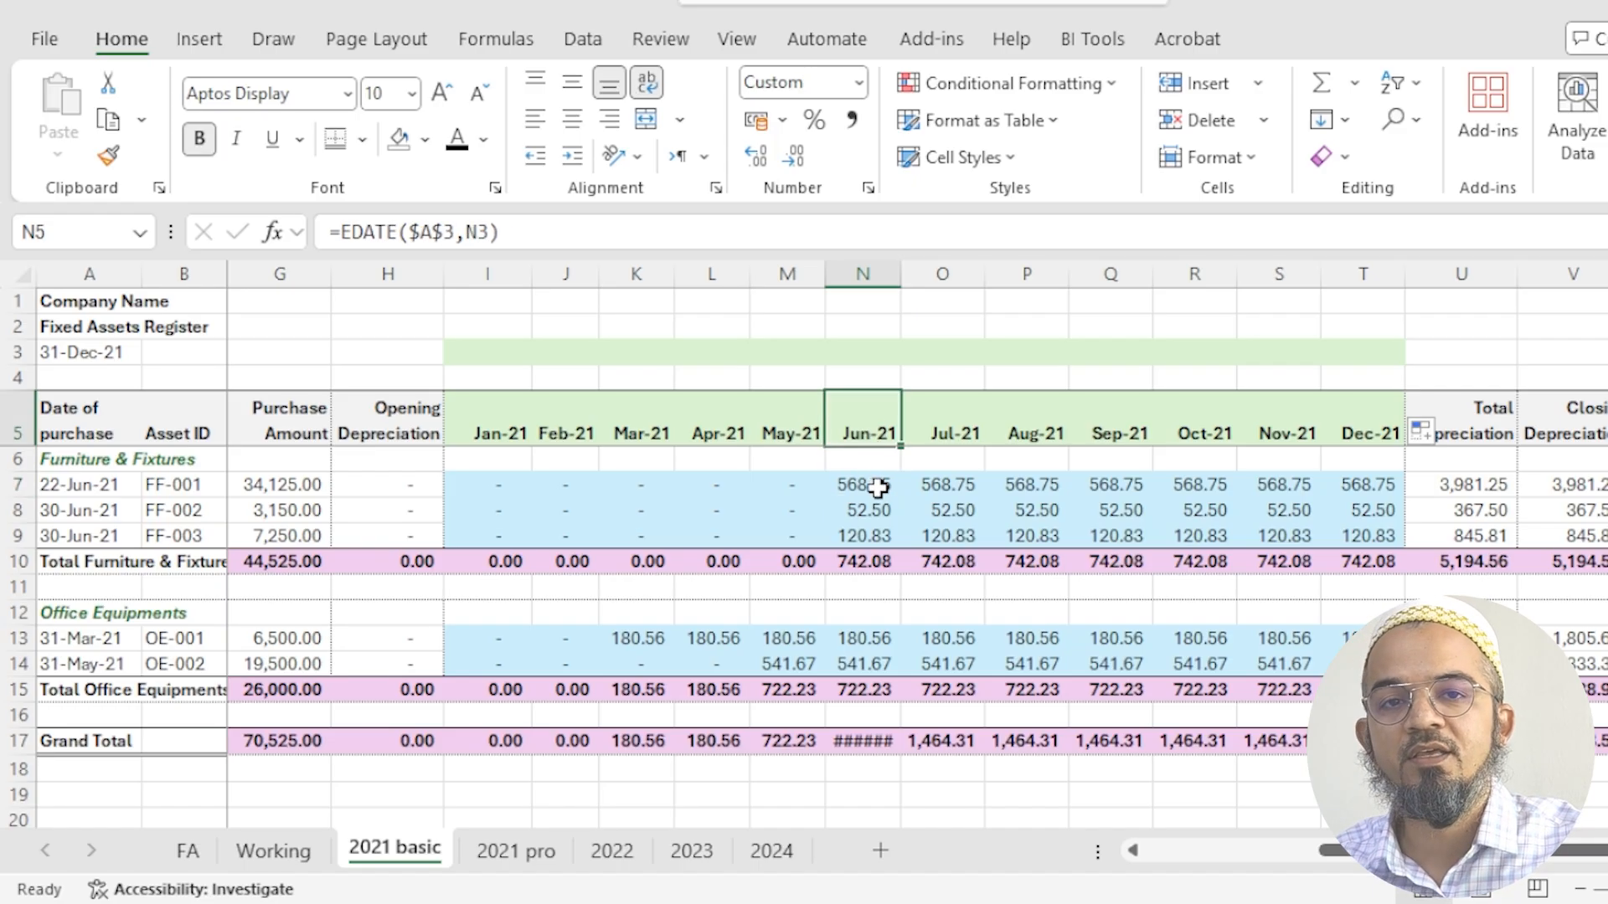
drag(174, 493, 398, 504)
click(746, 485)
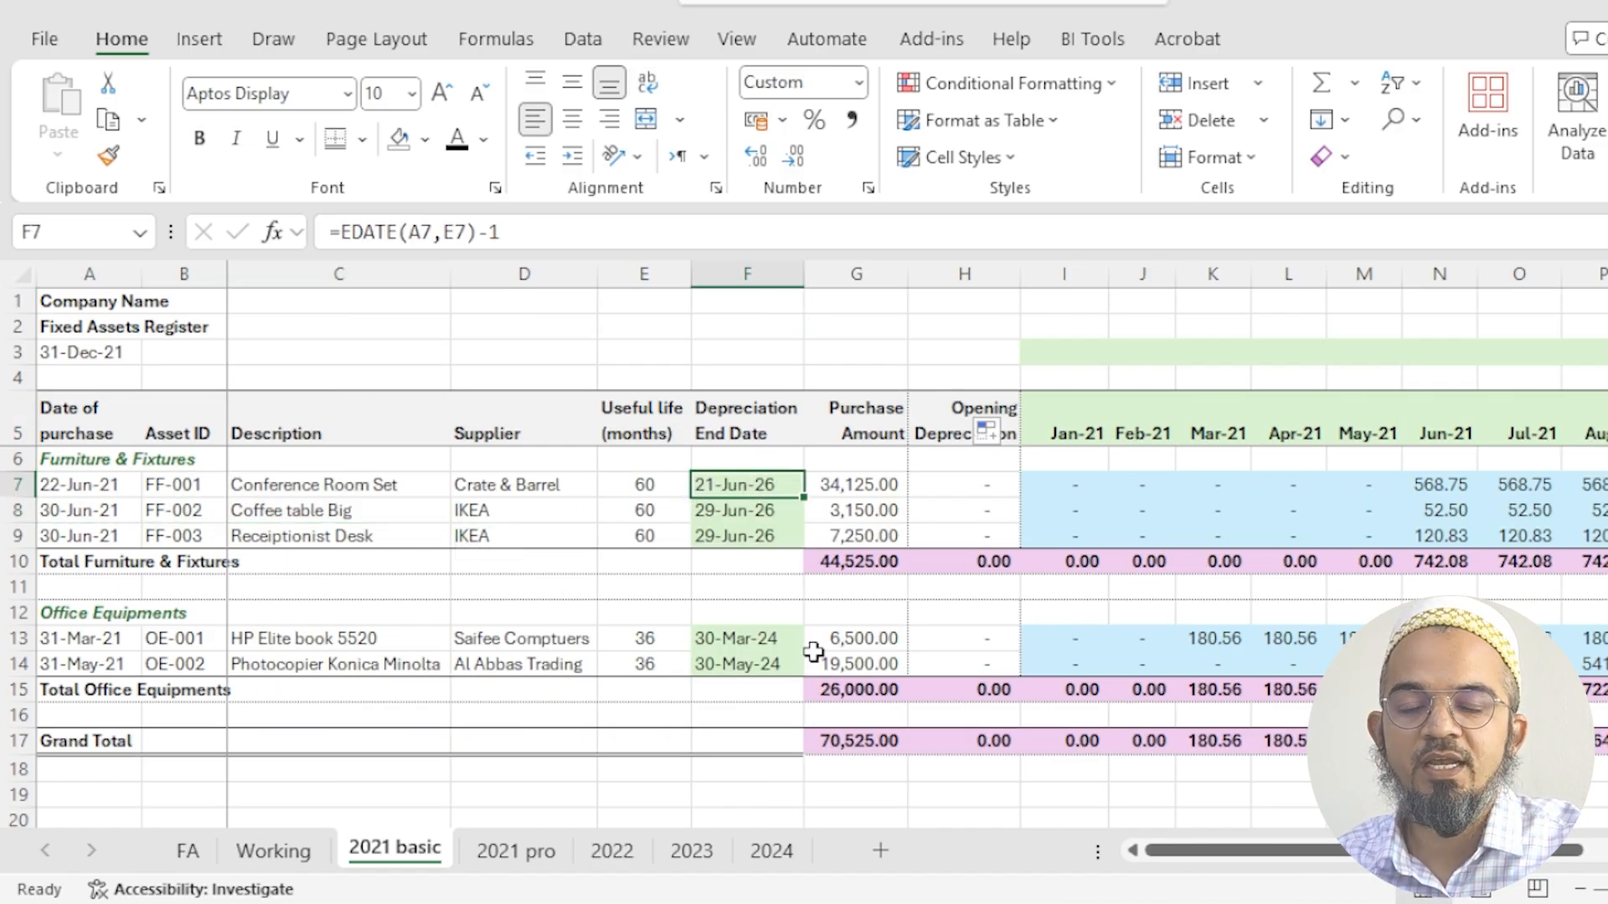
- Enter =AND(I5>A8,I5<F8) in I8 to test the January header against the Coffee table's purchase and end dates
click(1069, 512)
text(=and()
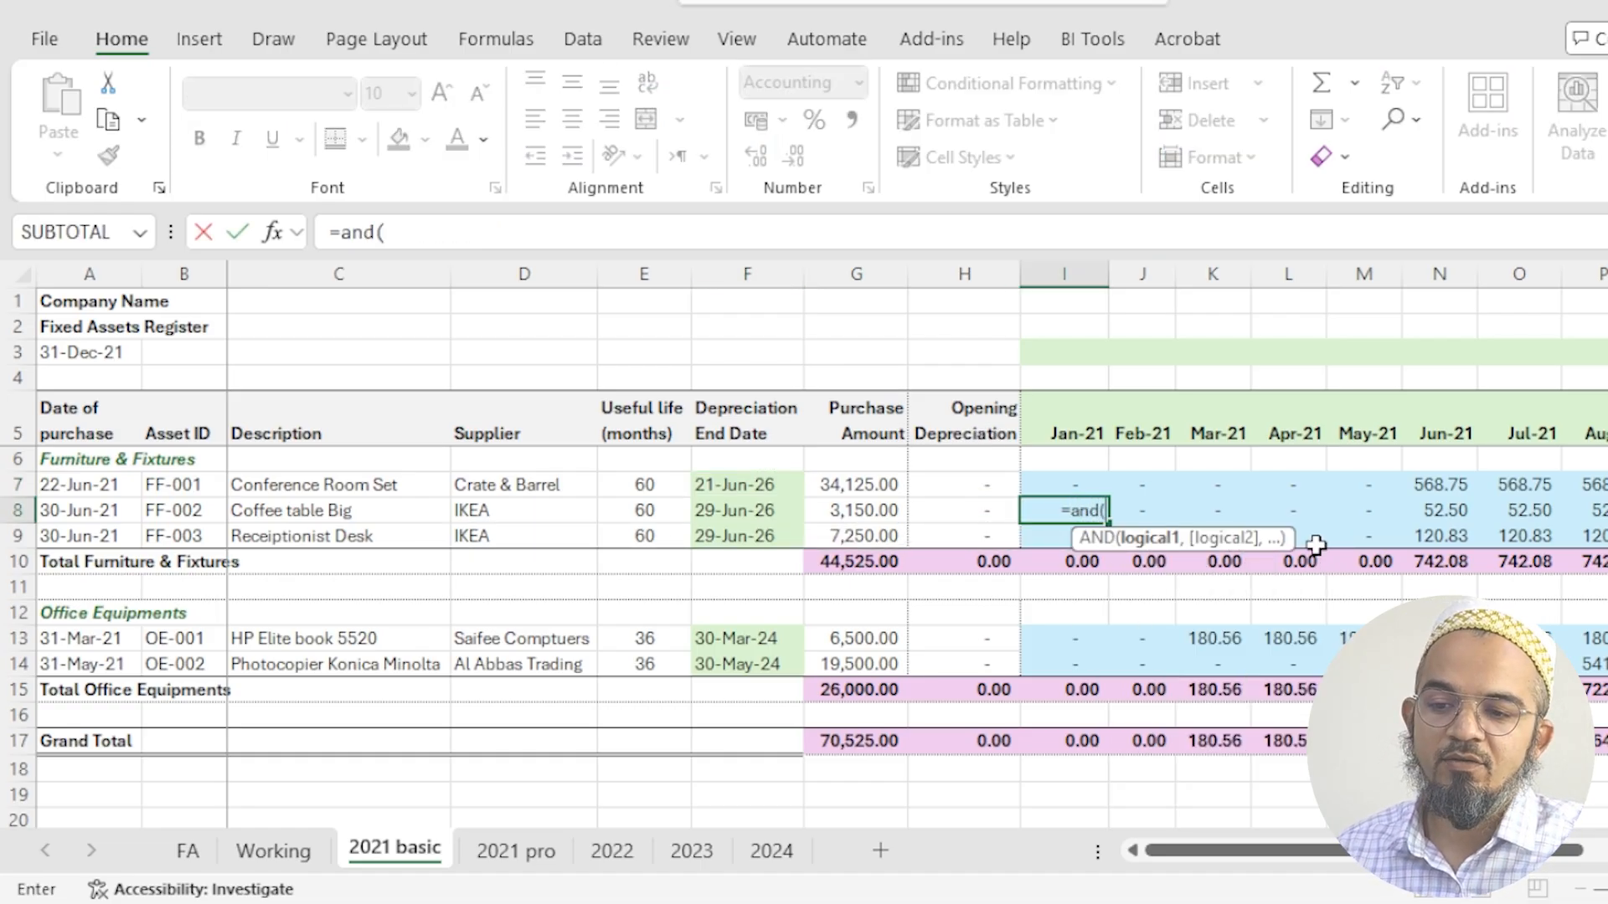
key(Up)
key(Up)
key(Up)
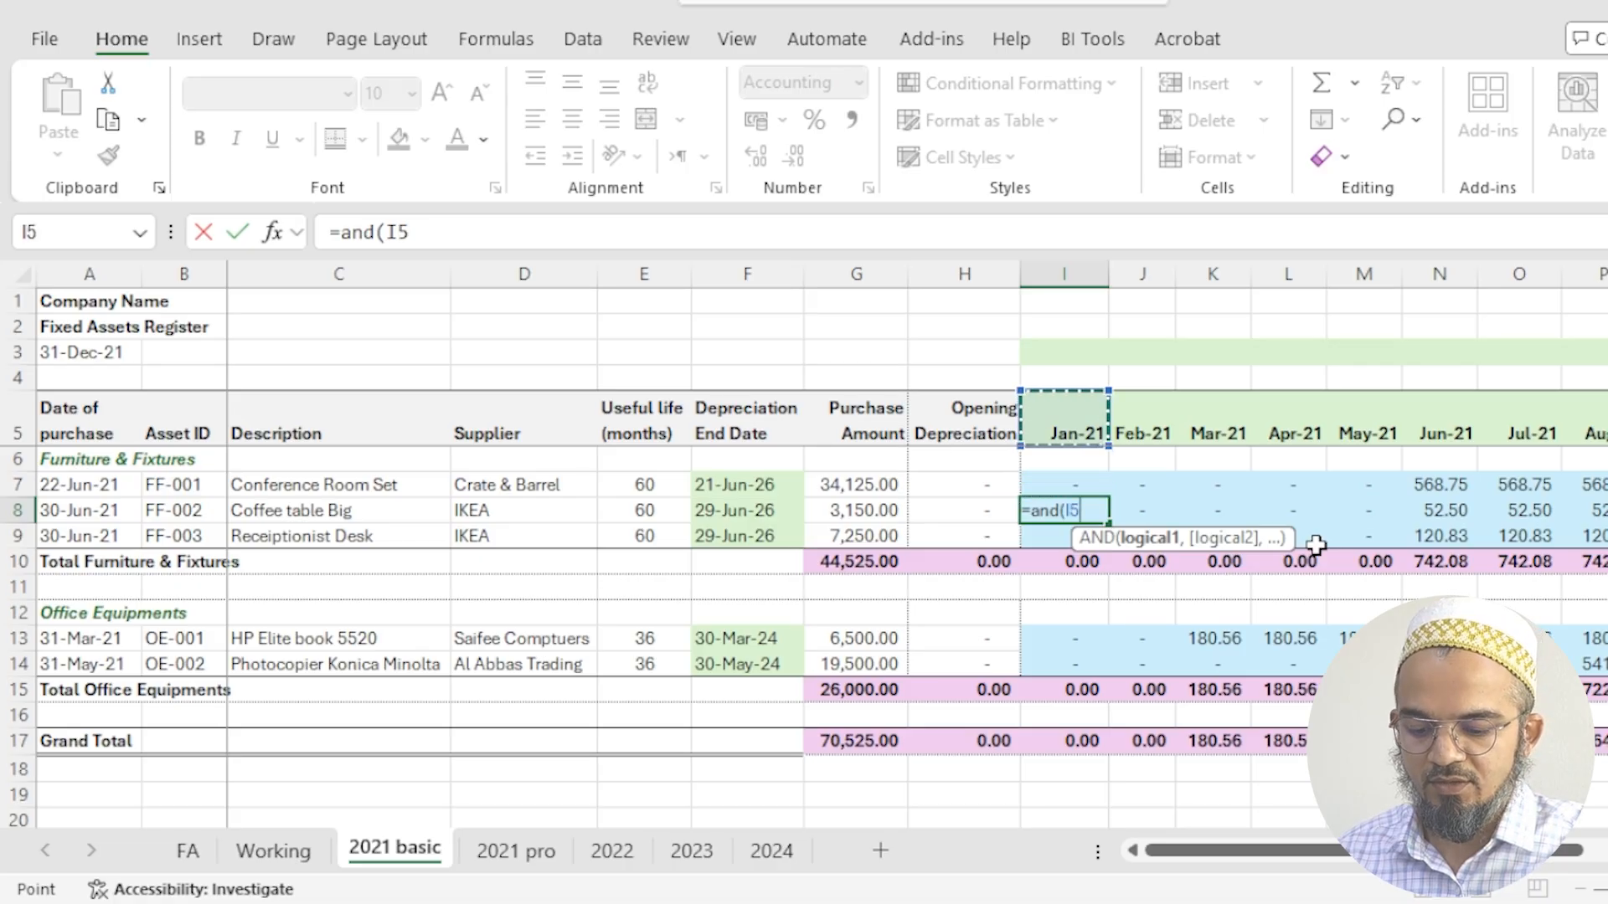
text(>)
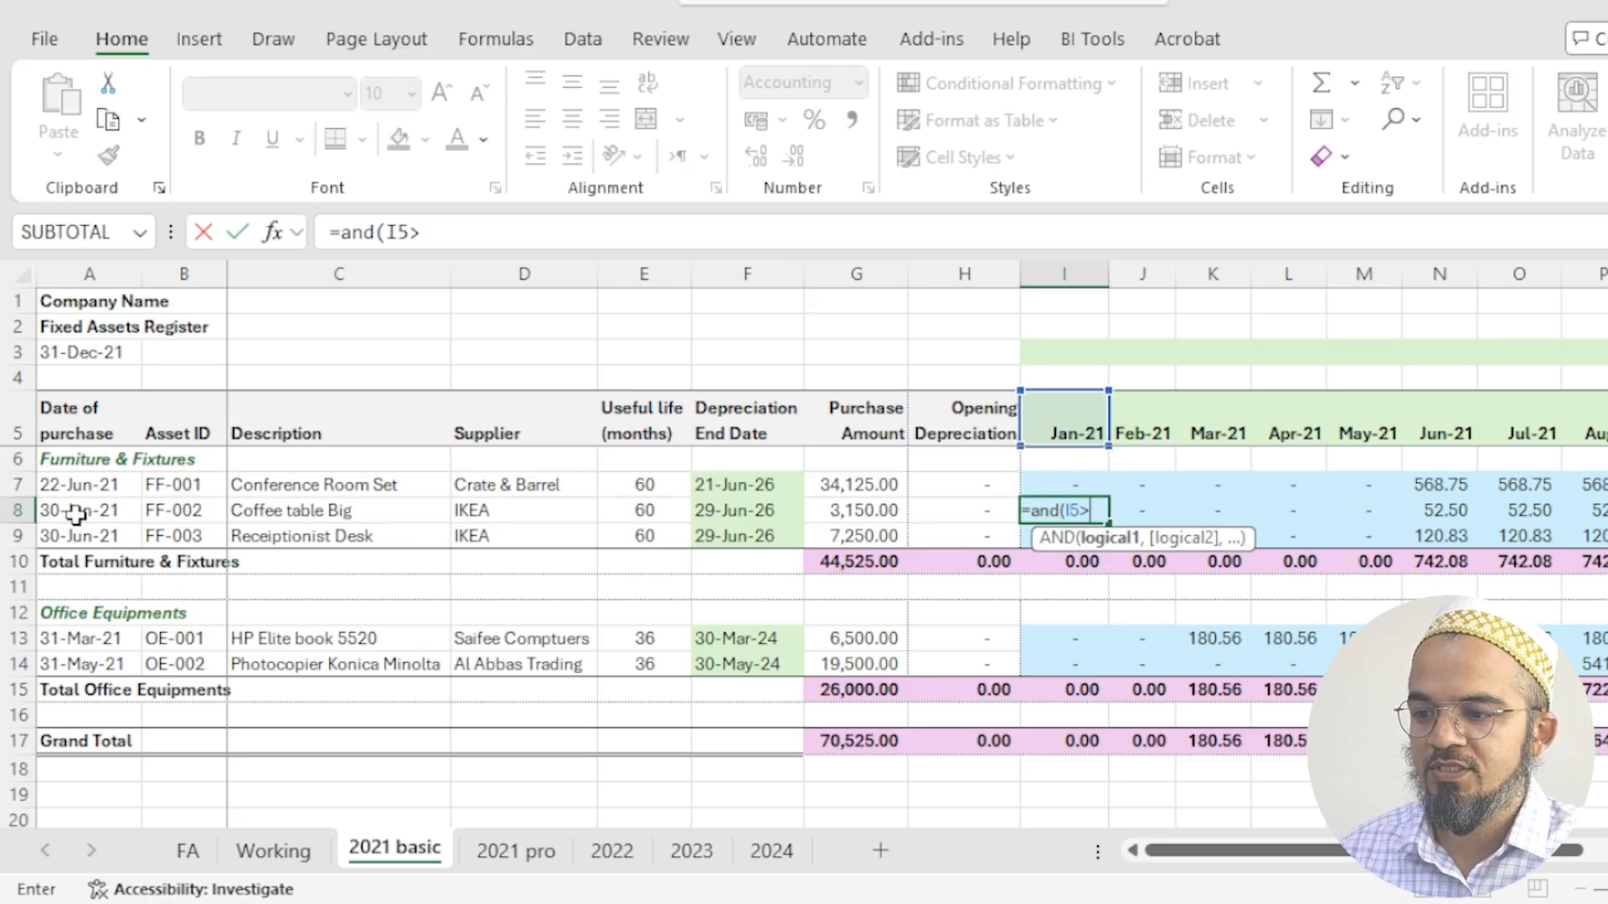
click(76, 514)
text(,)
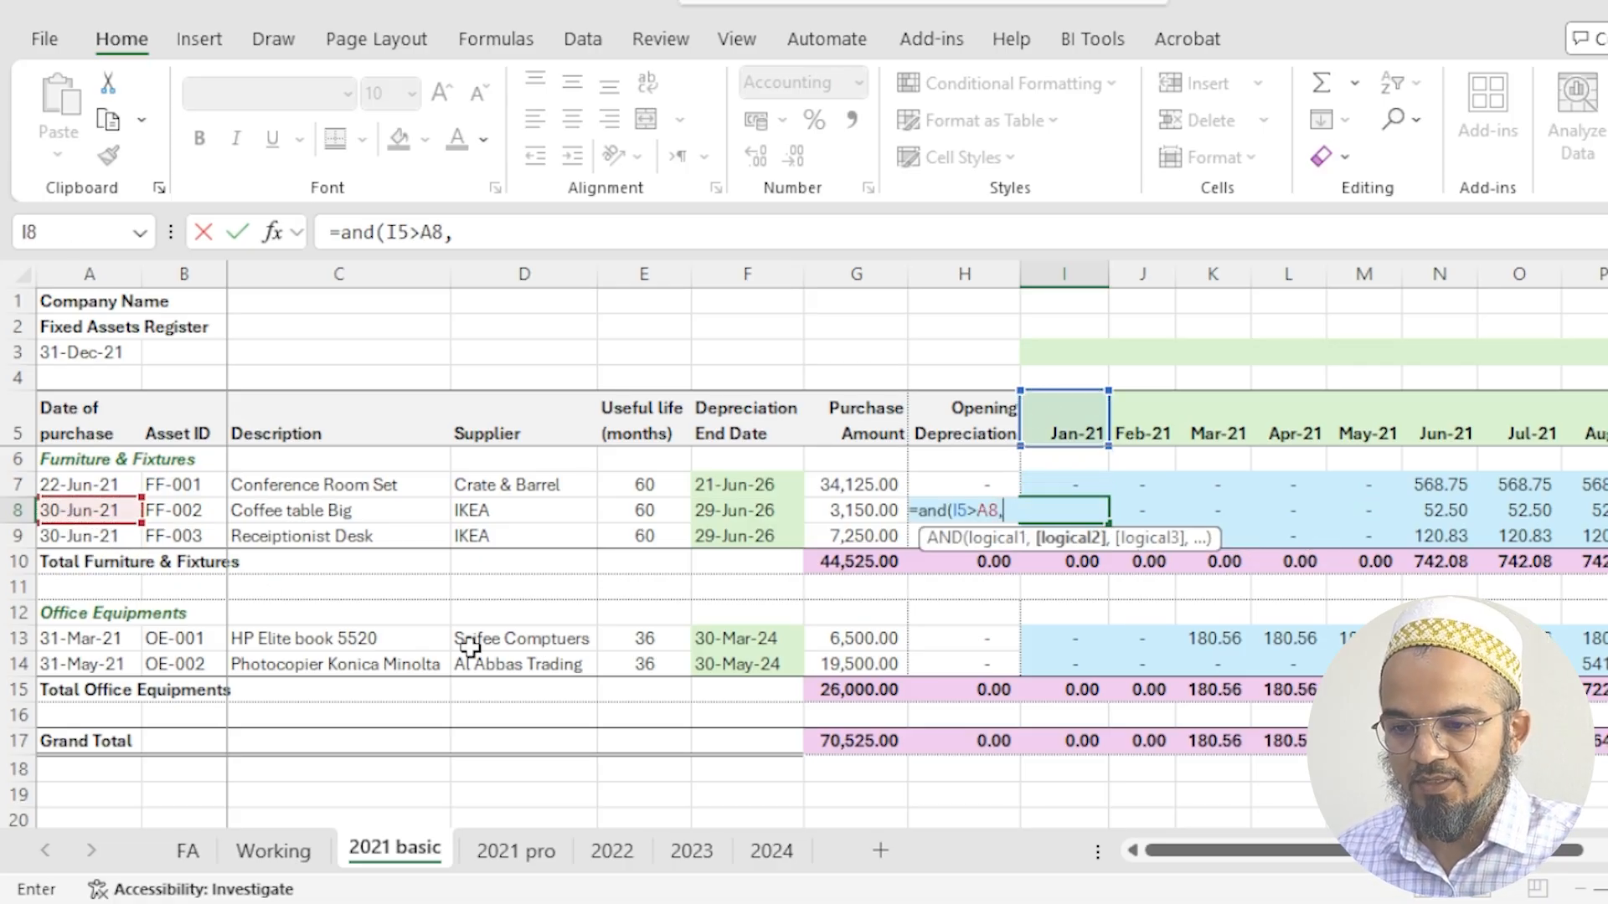
click(1119, 414)
click(1086, 425)
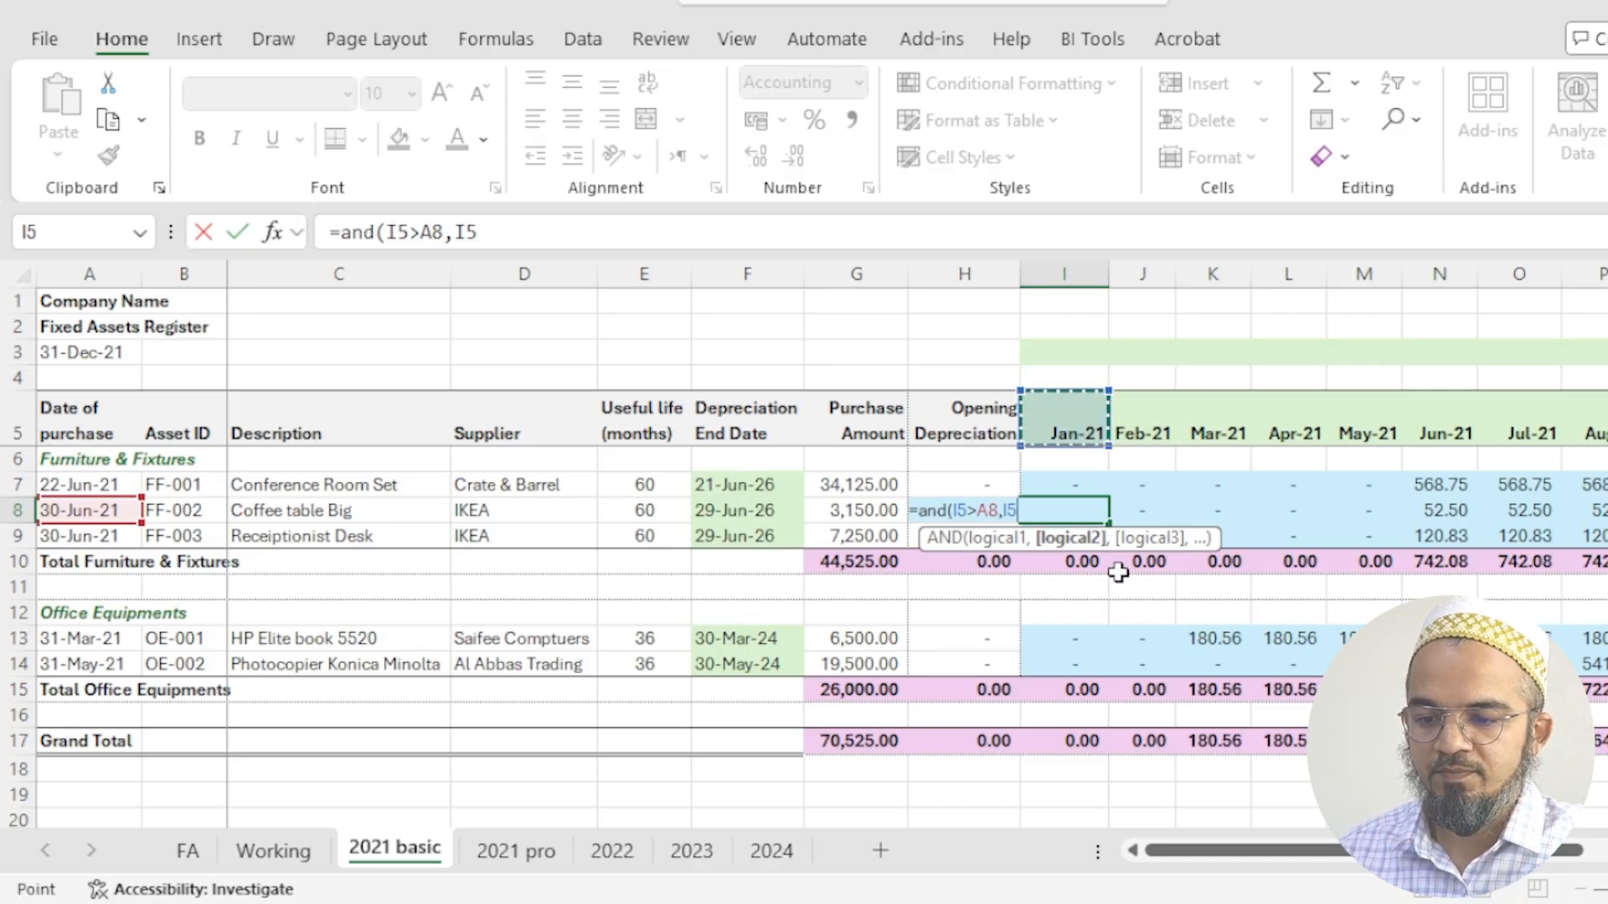
text(<)
click(760, 513)
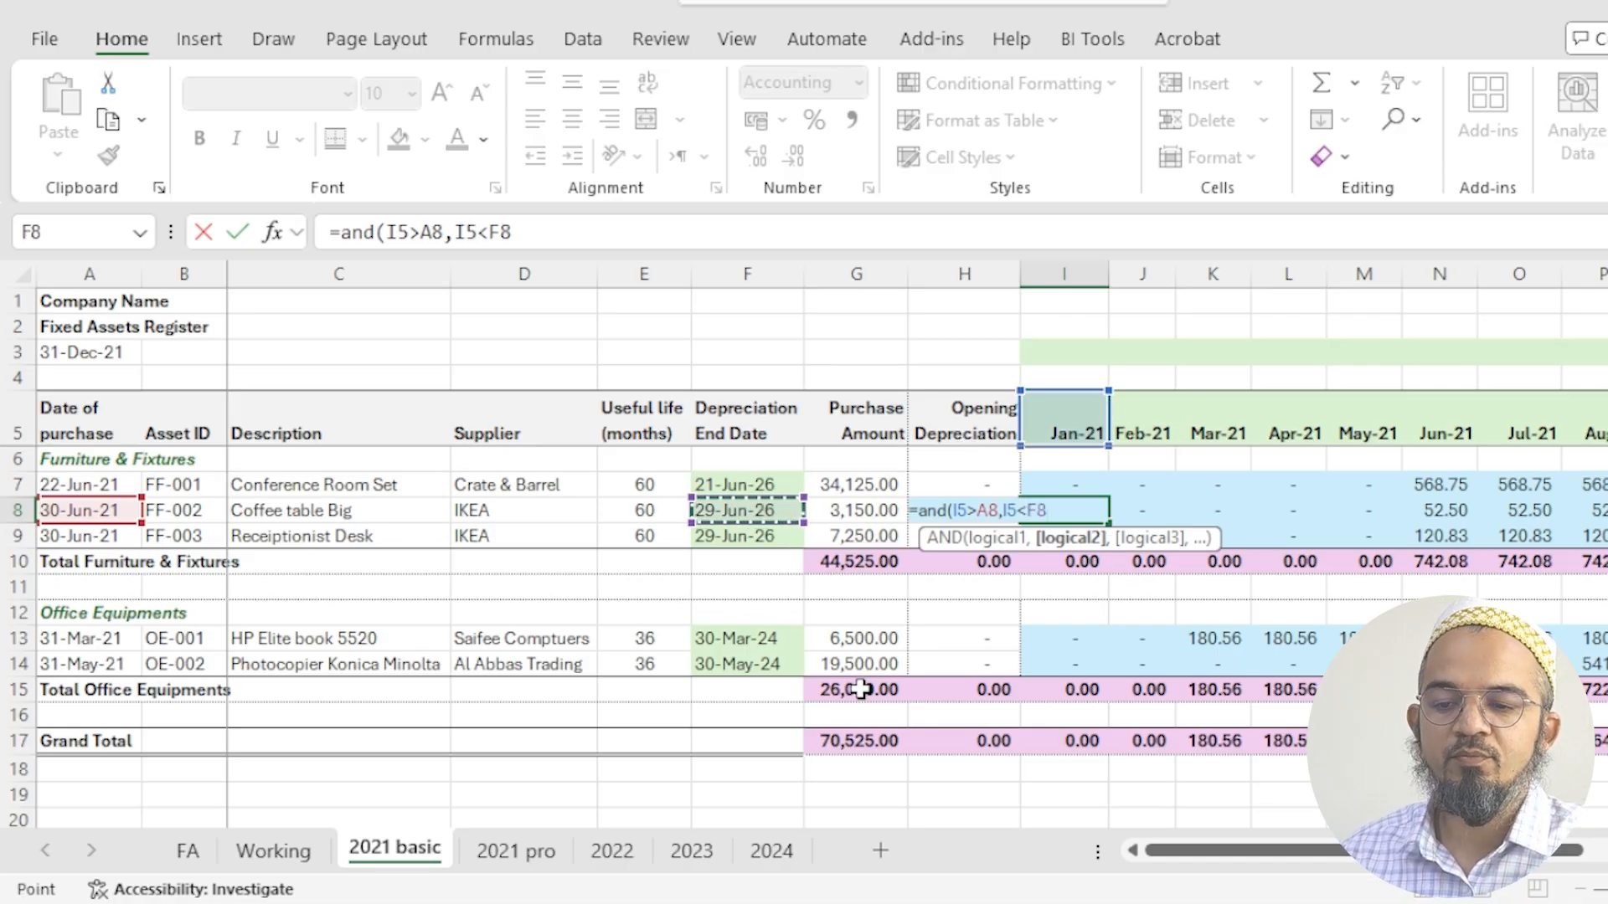
text())
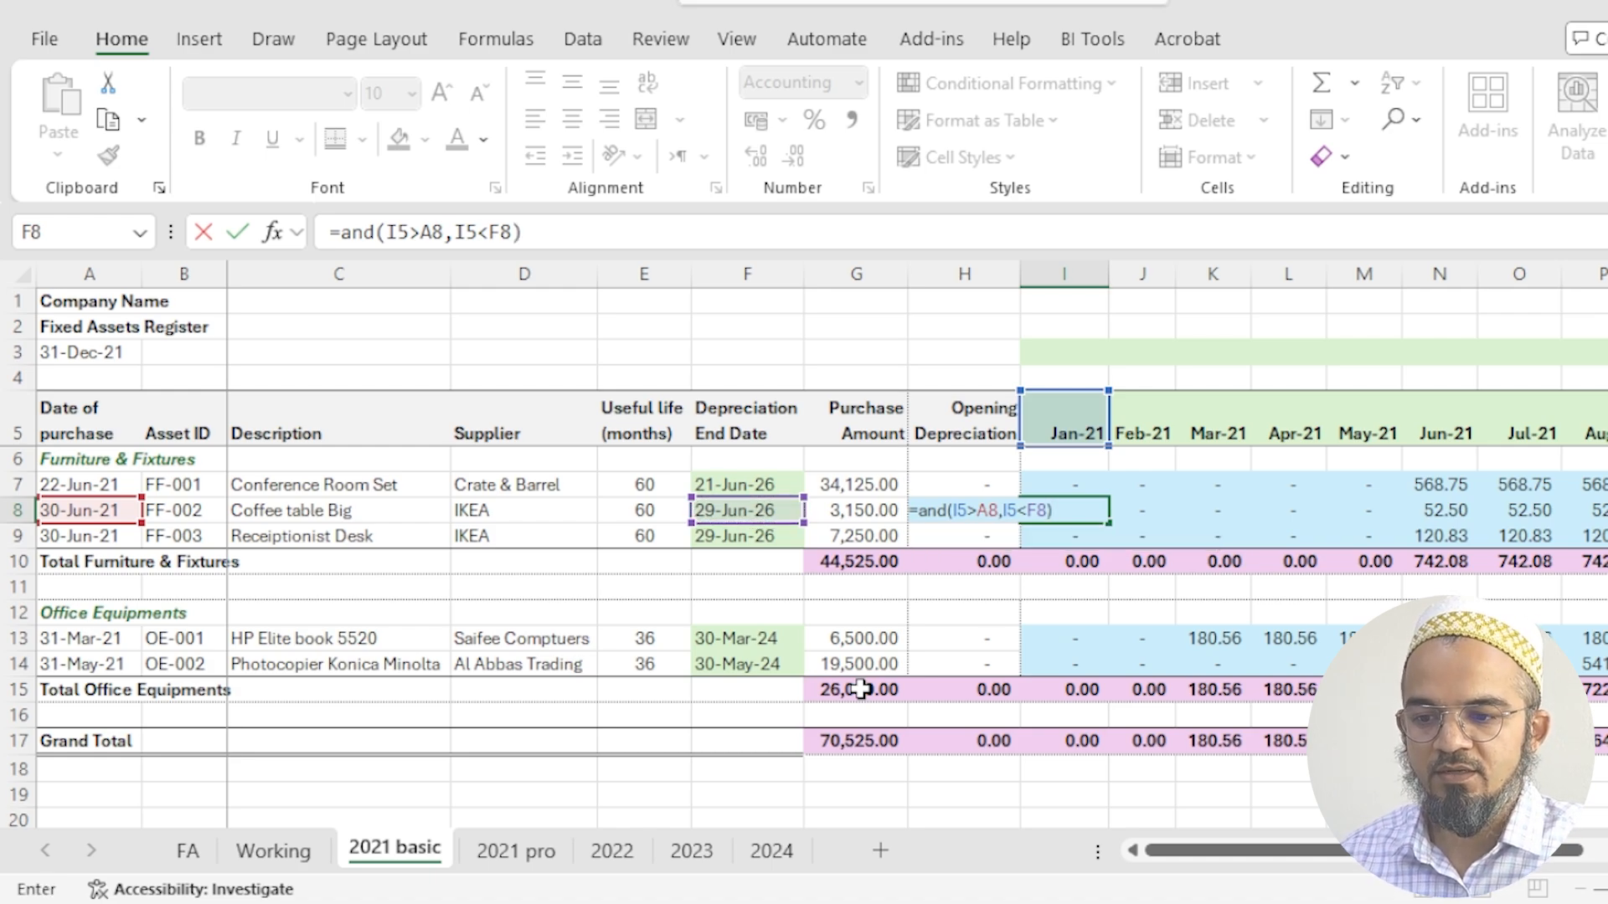
key(ctrl+Return)
- Make both comparisons in the I8 formula inclusive, so it reads =AND(I5>=A8,I5<=F8)
key(F2)
key(Left)
key(Left)
key(Left)
key(Left)
key(Left)
key(Left)
key(Left)
key(Left)
key(Left)
key(Left)
key(Left)
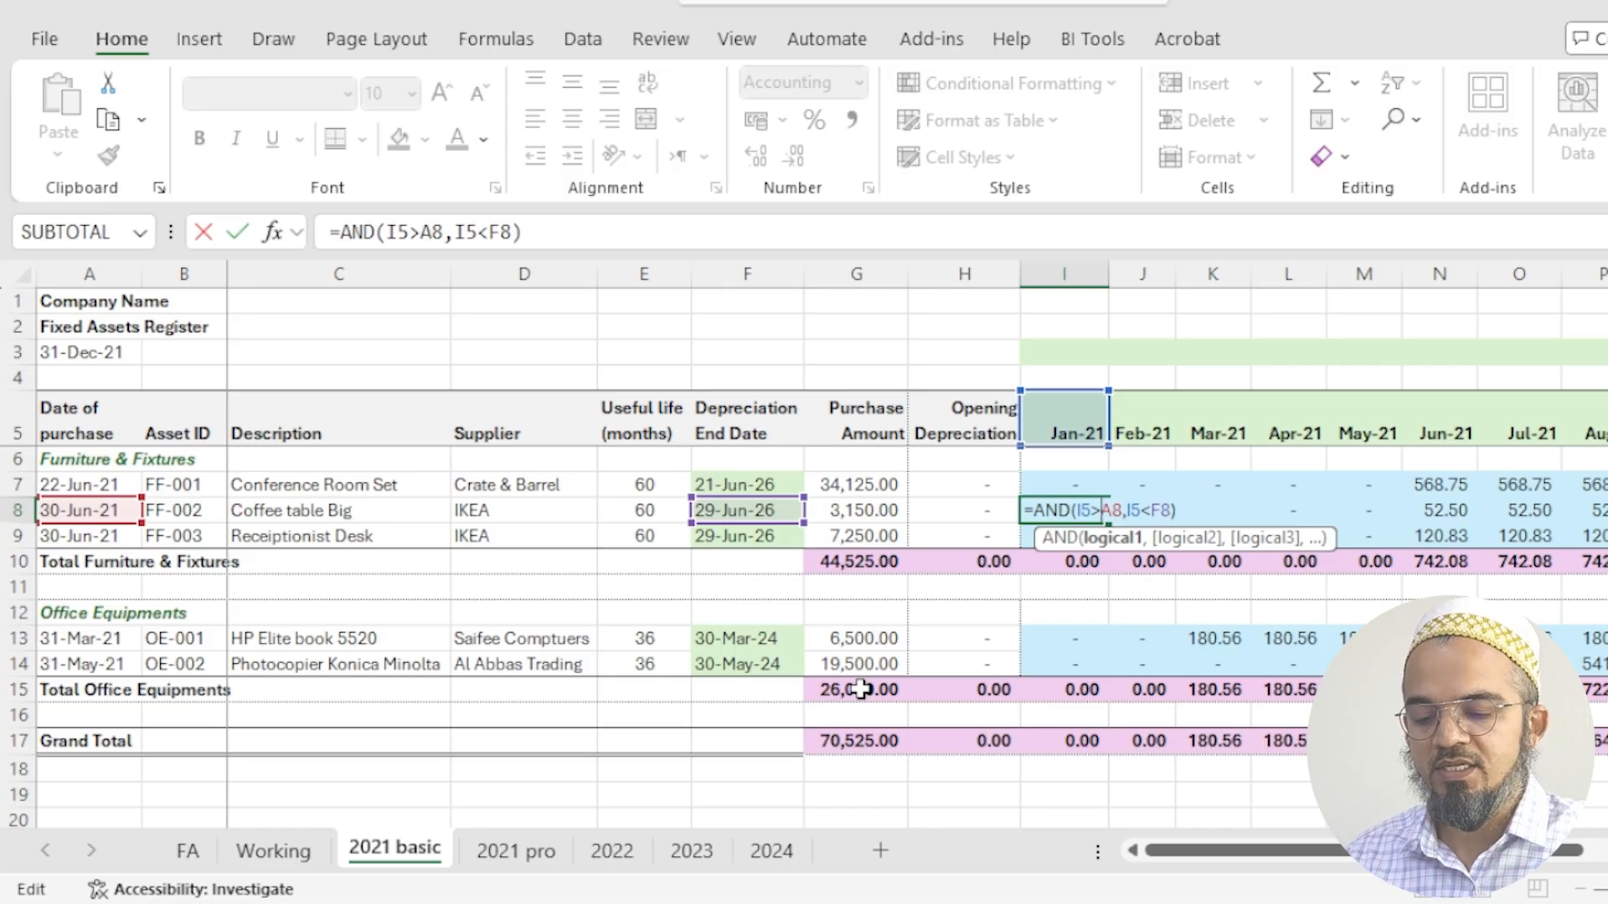
text(=)
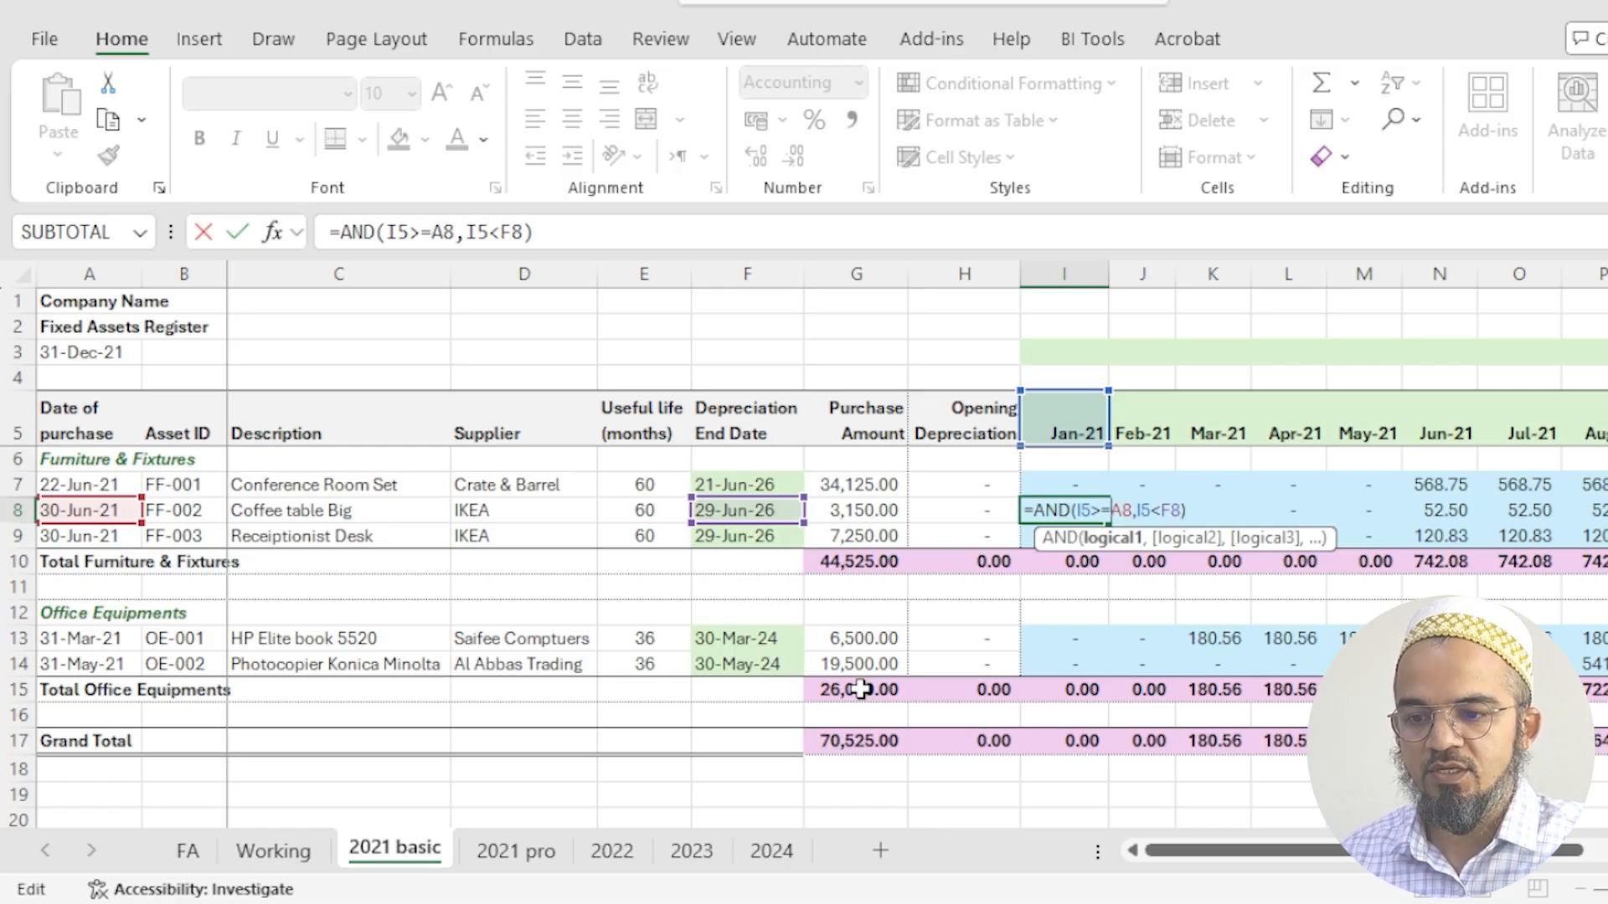
key(Right)
key(Right)
key(Right)
text(=)
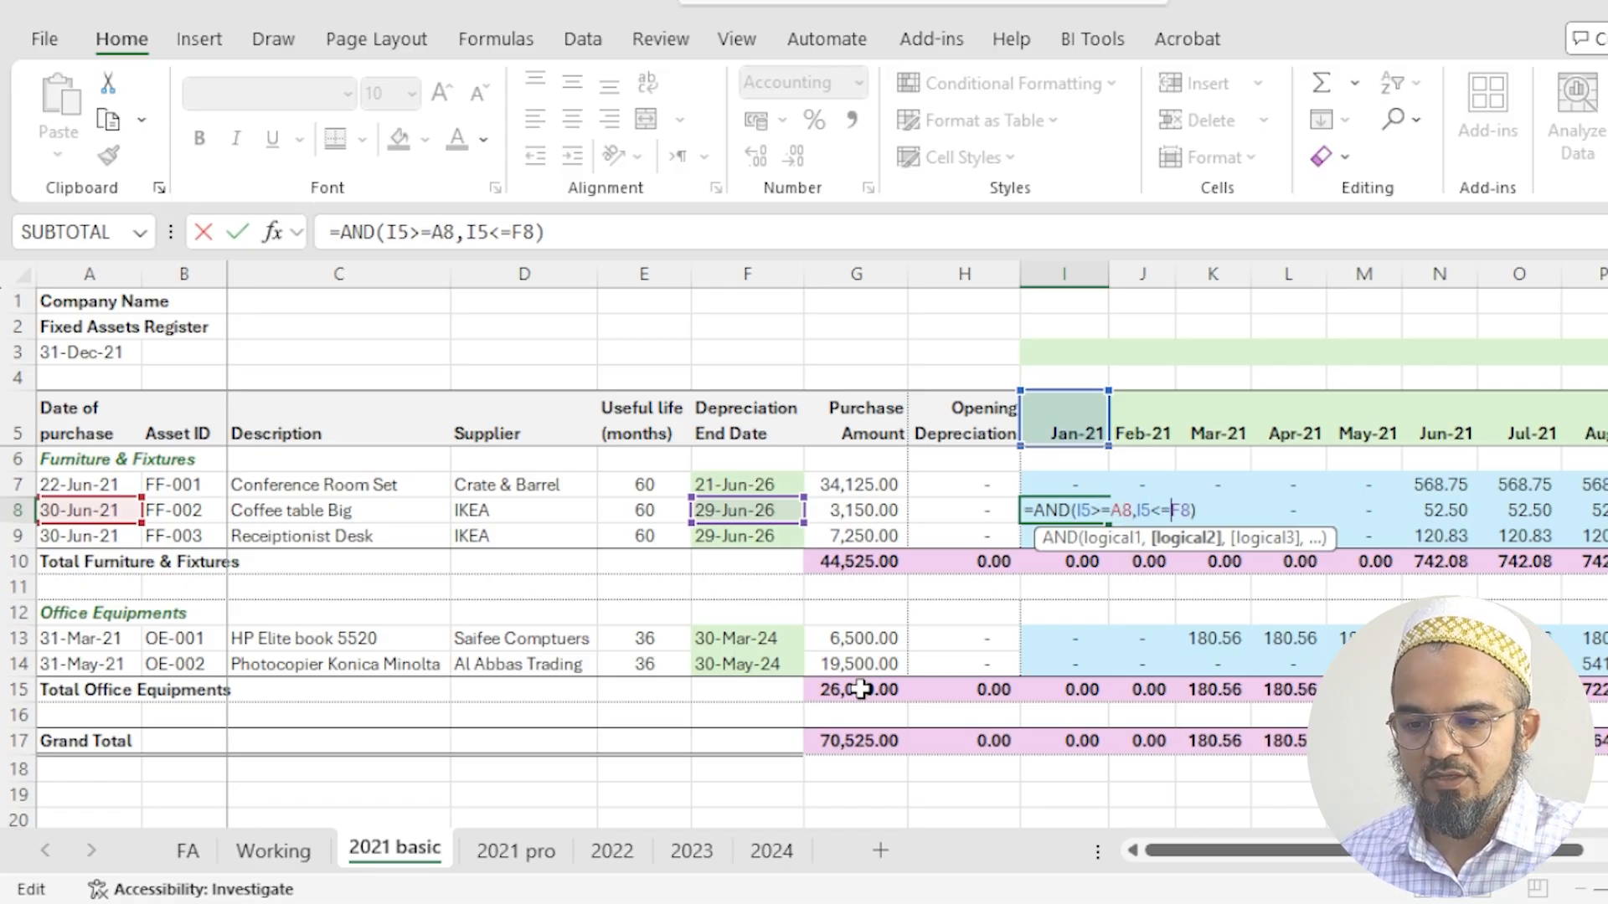
key(Return)
key(Up)
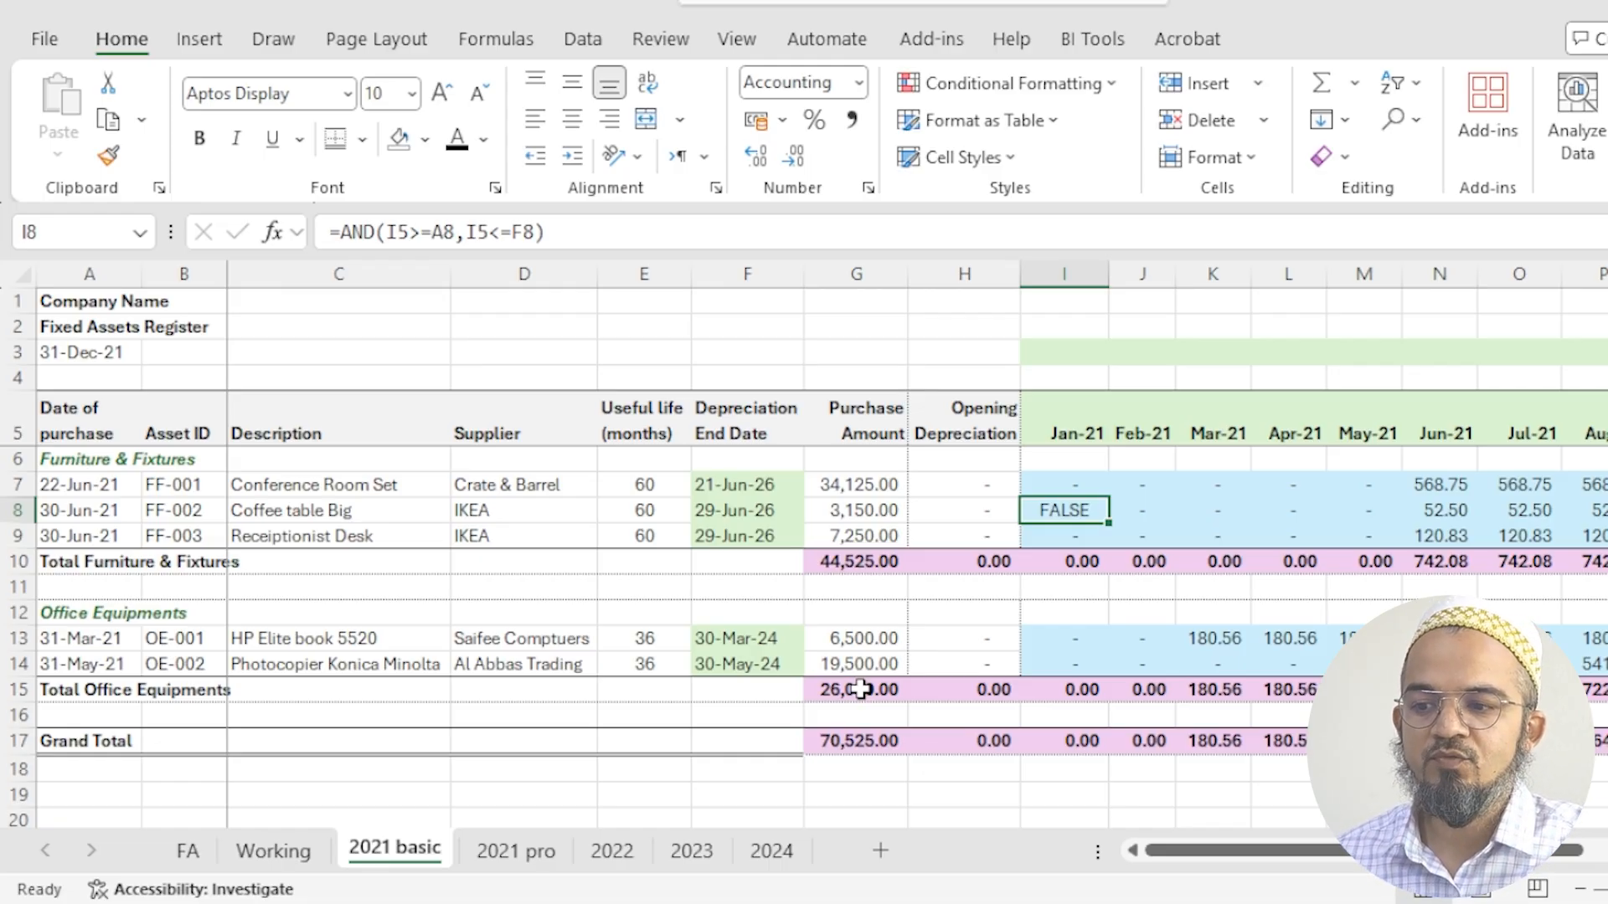
- Multiply the I8 AND test by the monthly charge copied from the June cell, giving =AND(I5>=A8,I5<=F8)*ROUND($G8/$E8,2)
key(Right)
key(Right)
key(Right)
key(Right)
key(Right)
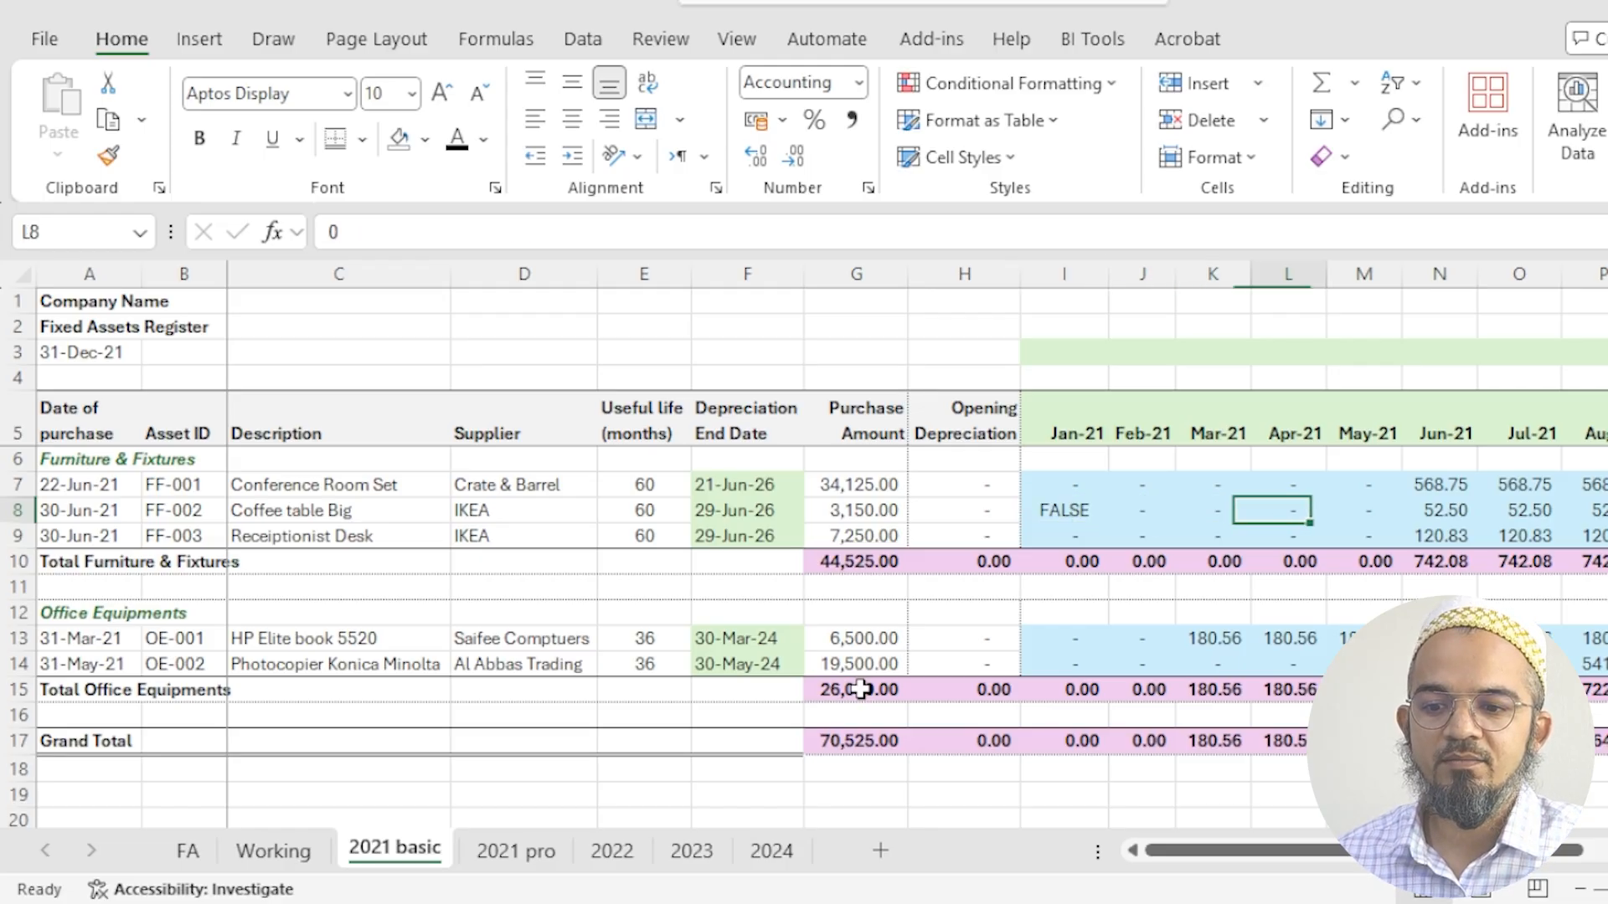
key(Left)
key(Right)
key(F2)
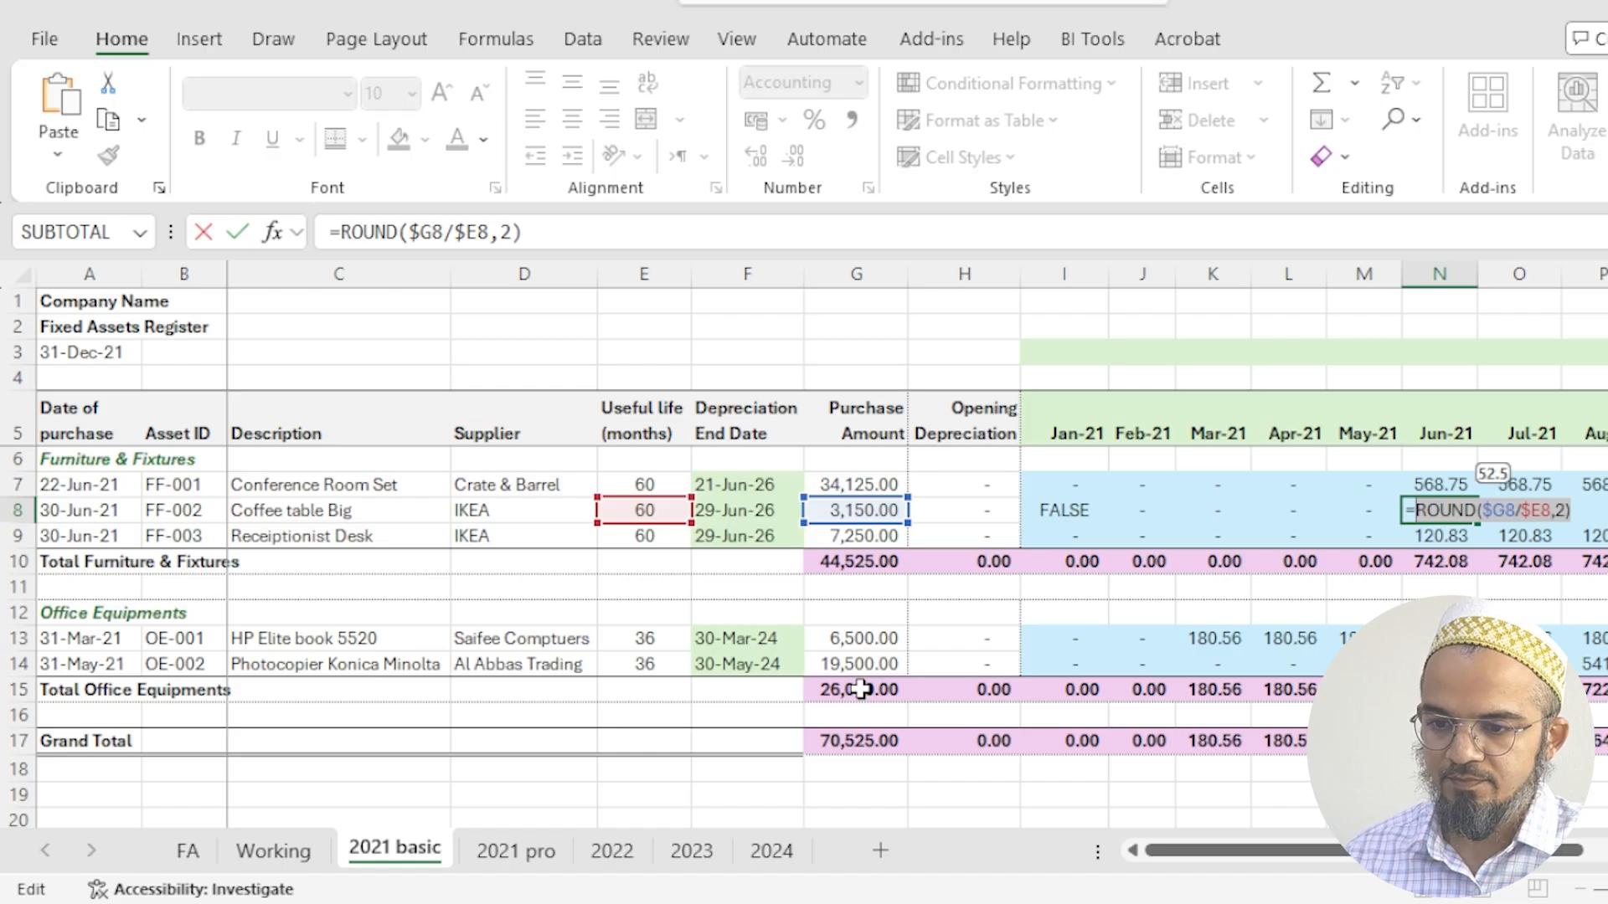
key(Escape)
key(Left)
key(Left)
key(Left)
key(Left)
key(Left)
key(F2)
text(*)
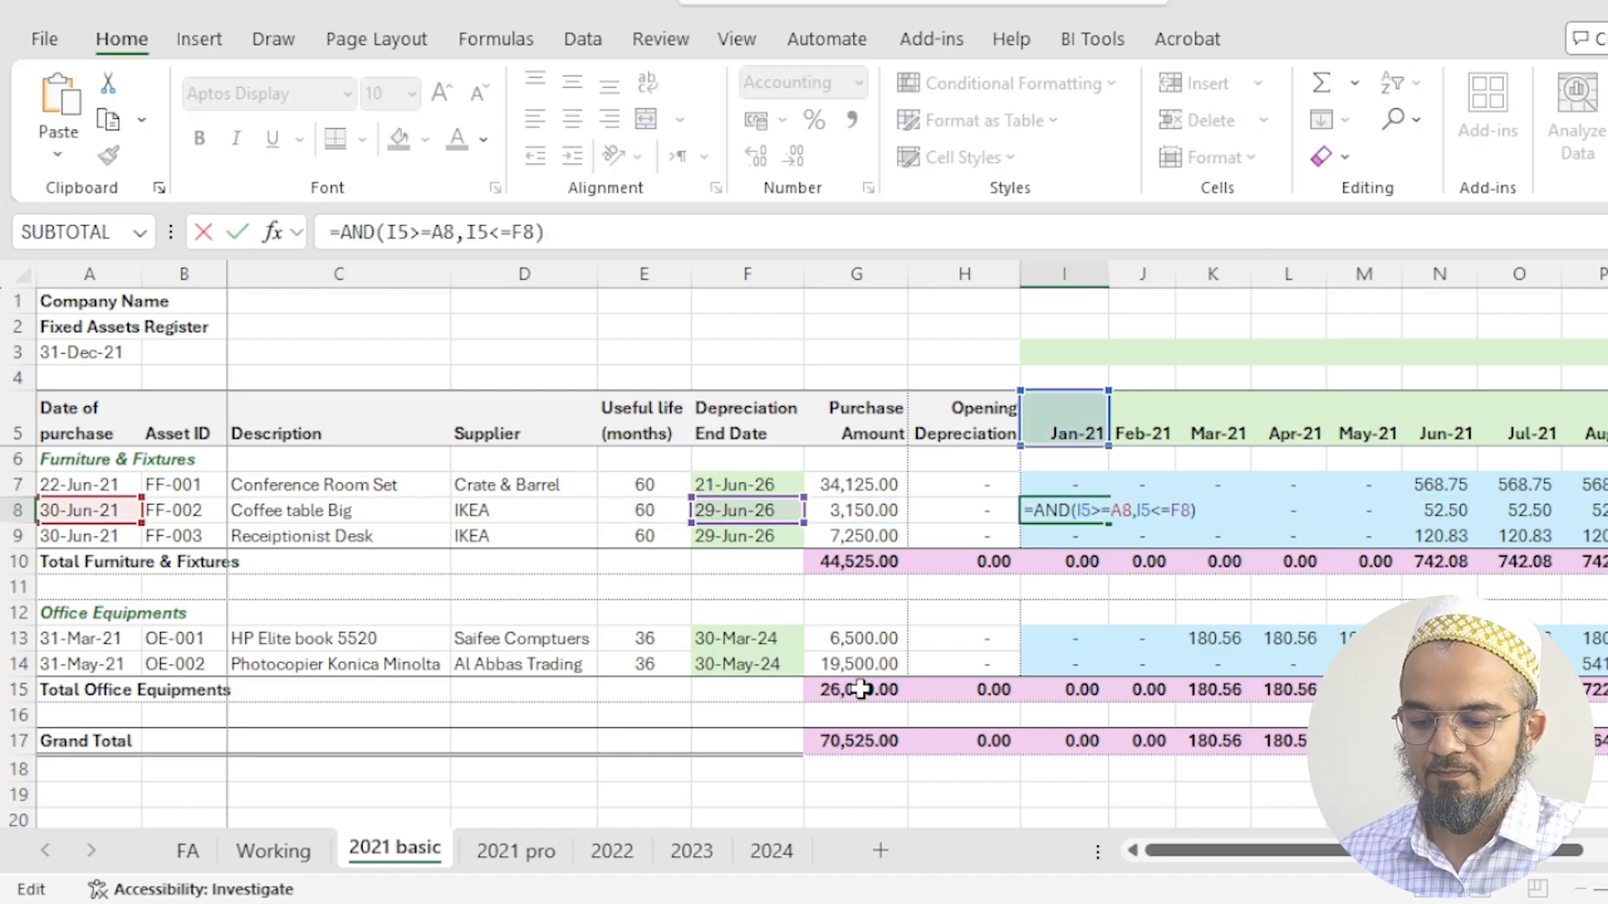
key(ctrl+v)
key(Return)
key(Up)
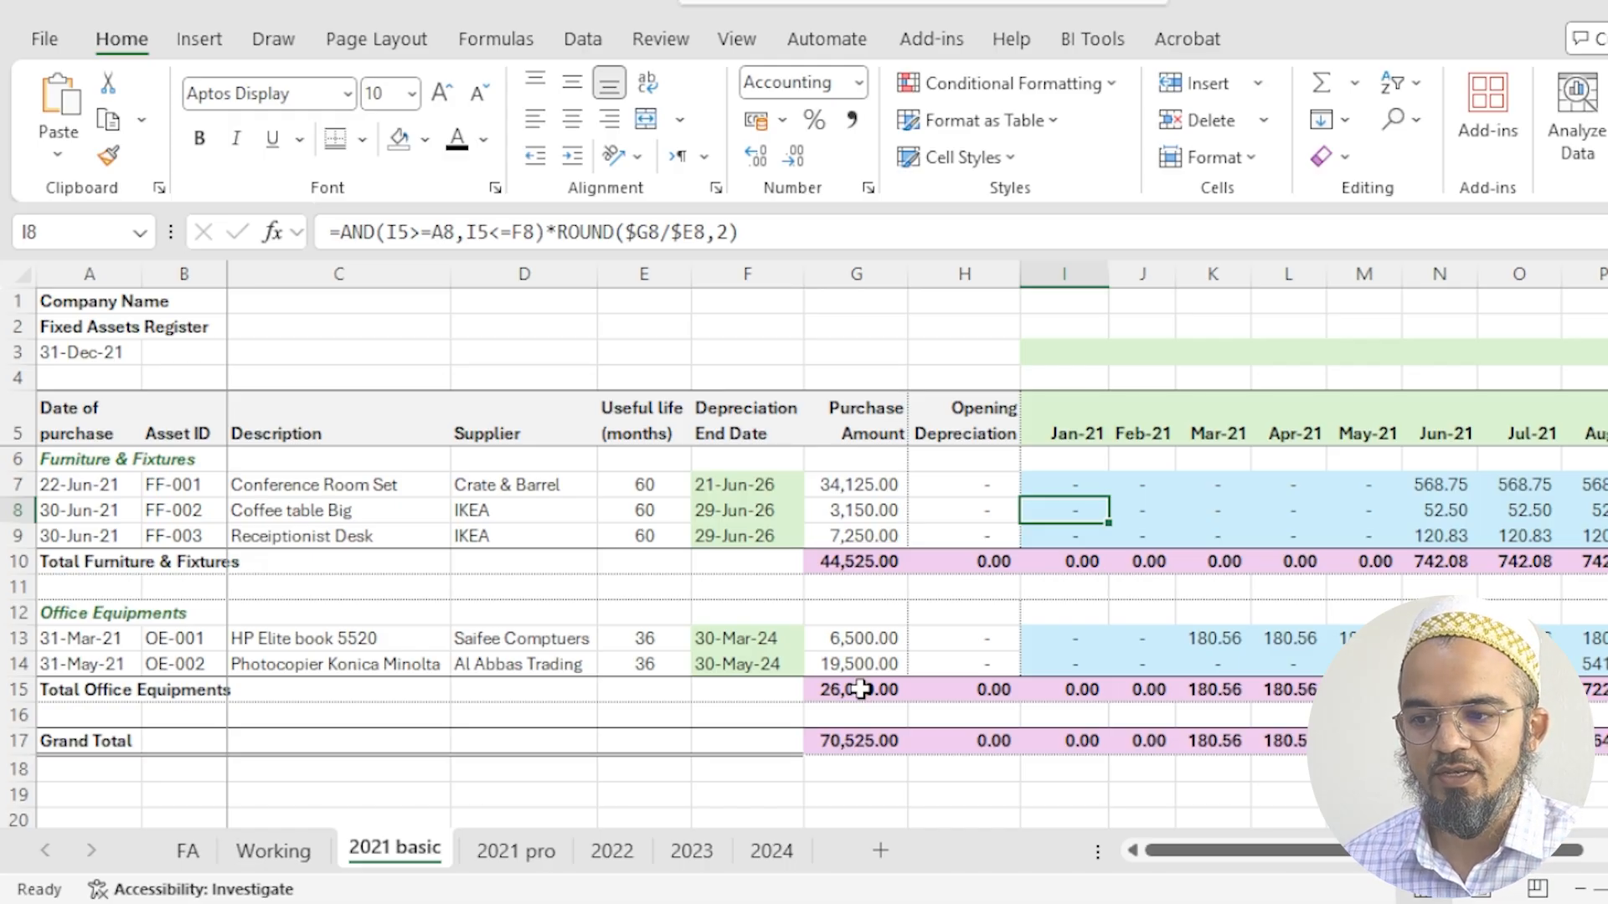
- Examine the mixed cell references in the Conference Room Set's January depreciation formula in I7
key(Up)
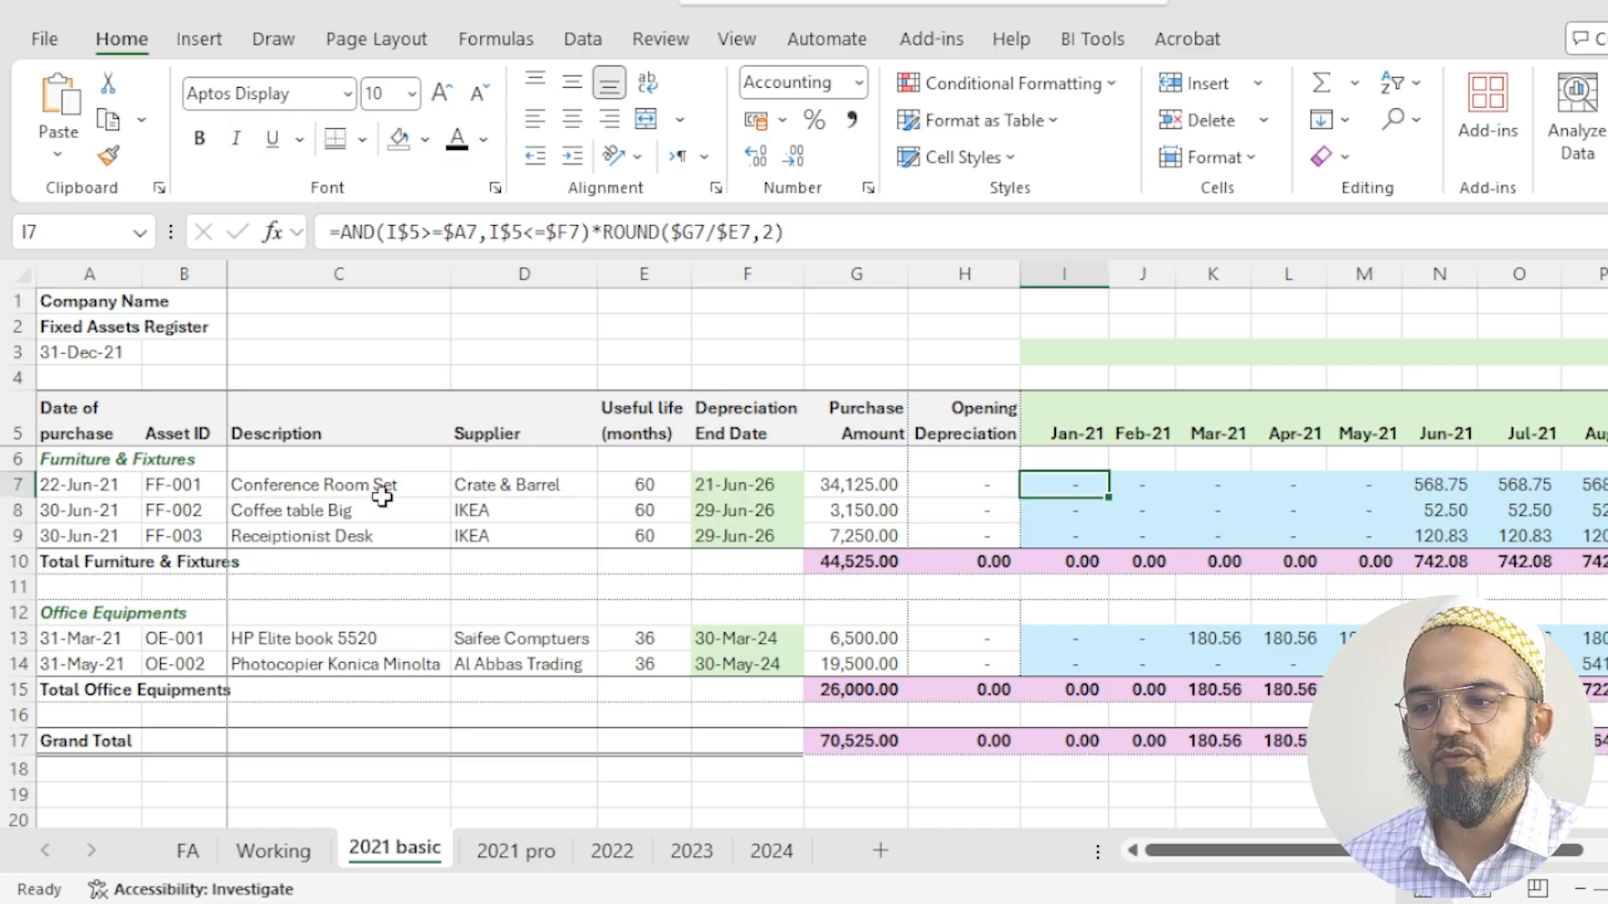
drag(398, 233, 515, 231)
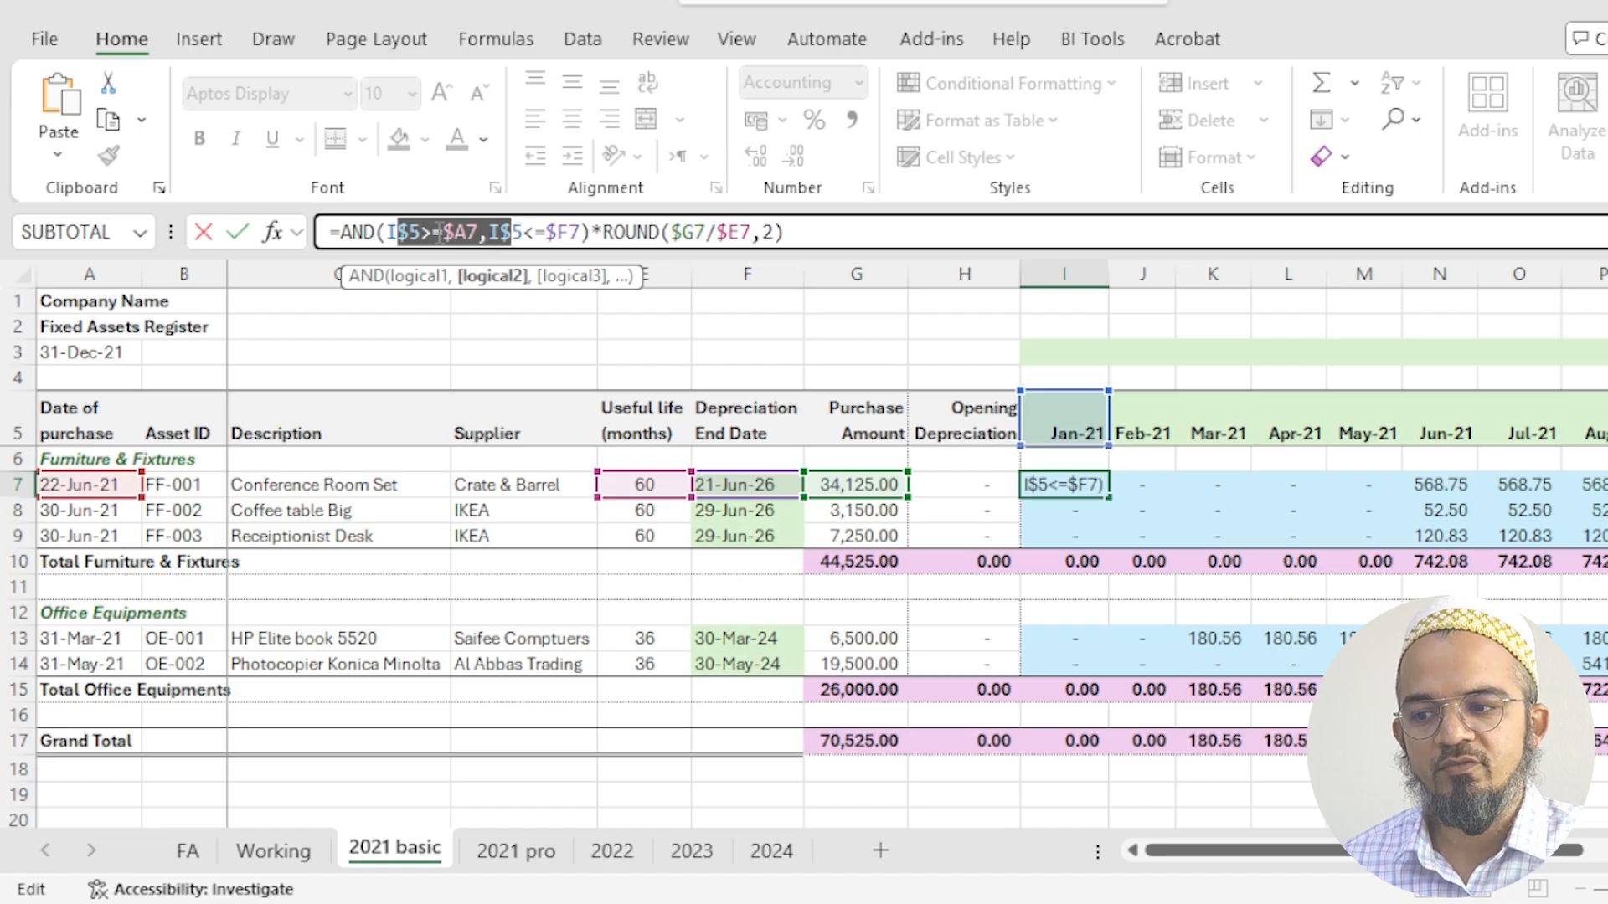
click(435, 233)
drag(379, 233, 423, 233)
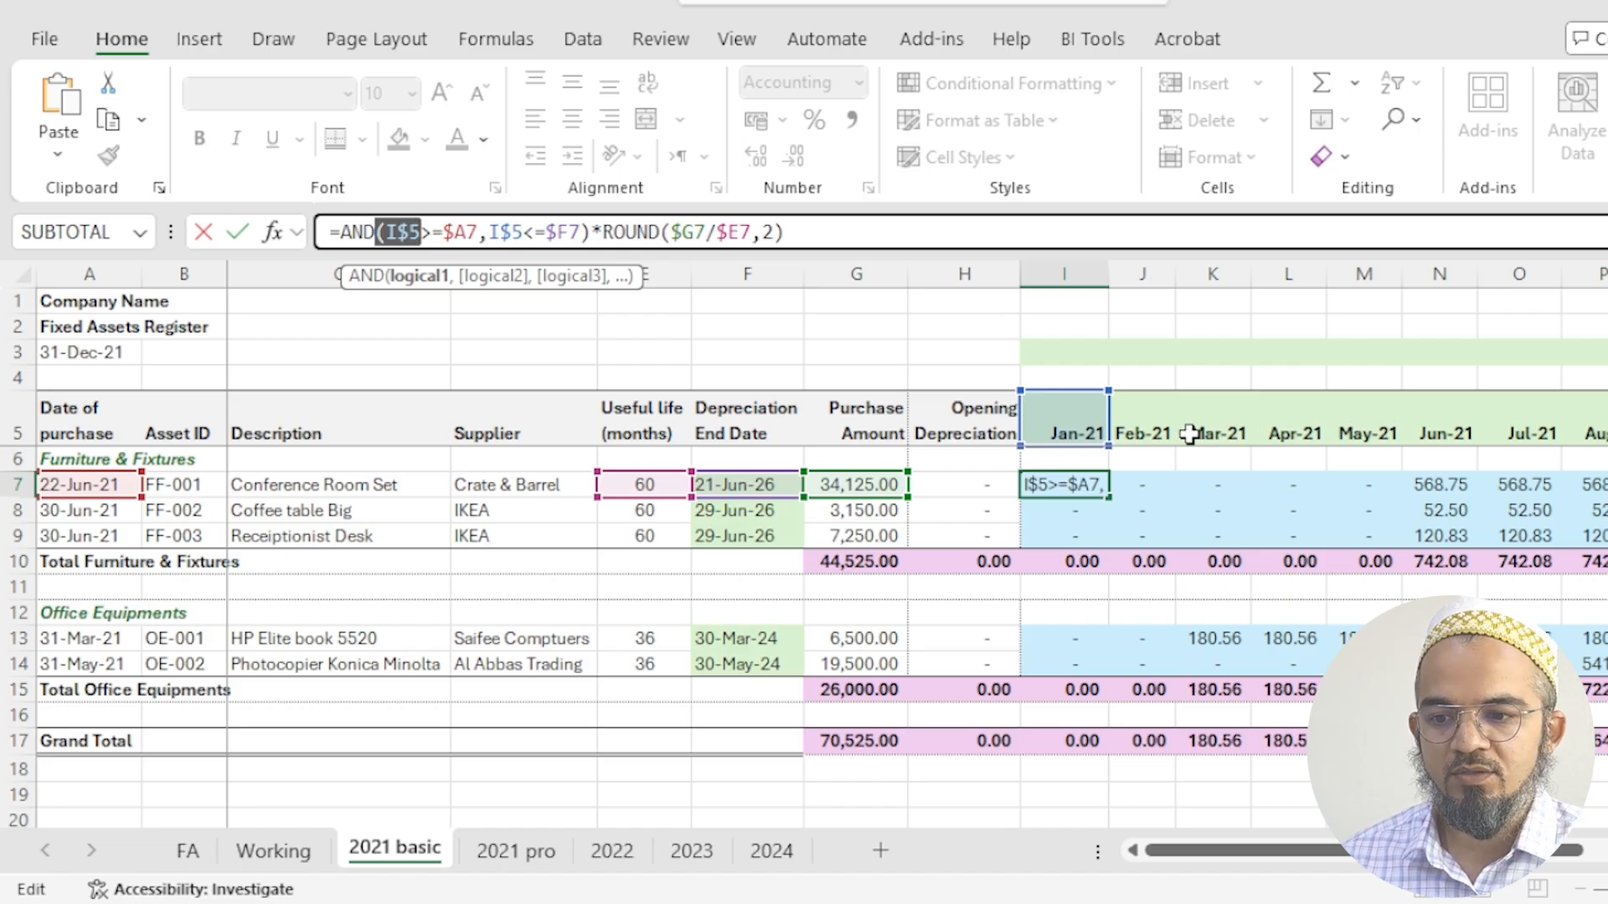
drag(400, 232, 412, 234)
key(Escape)
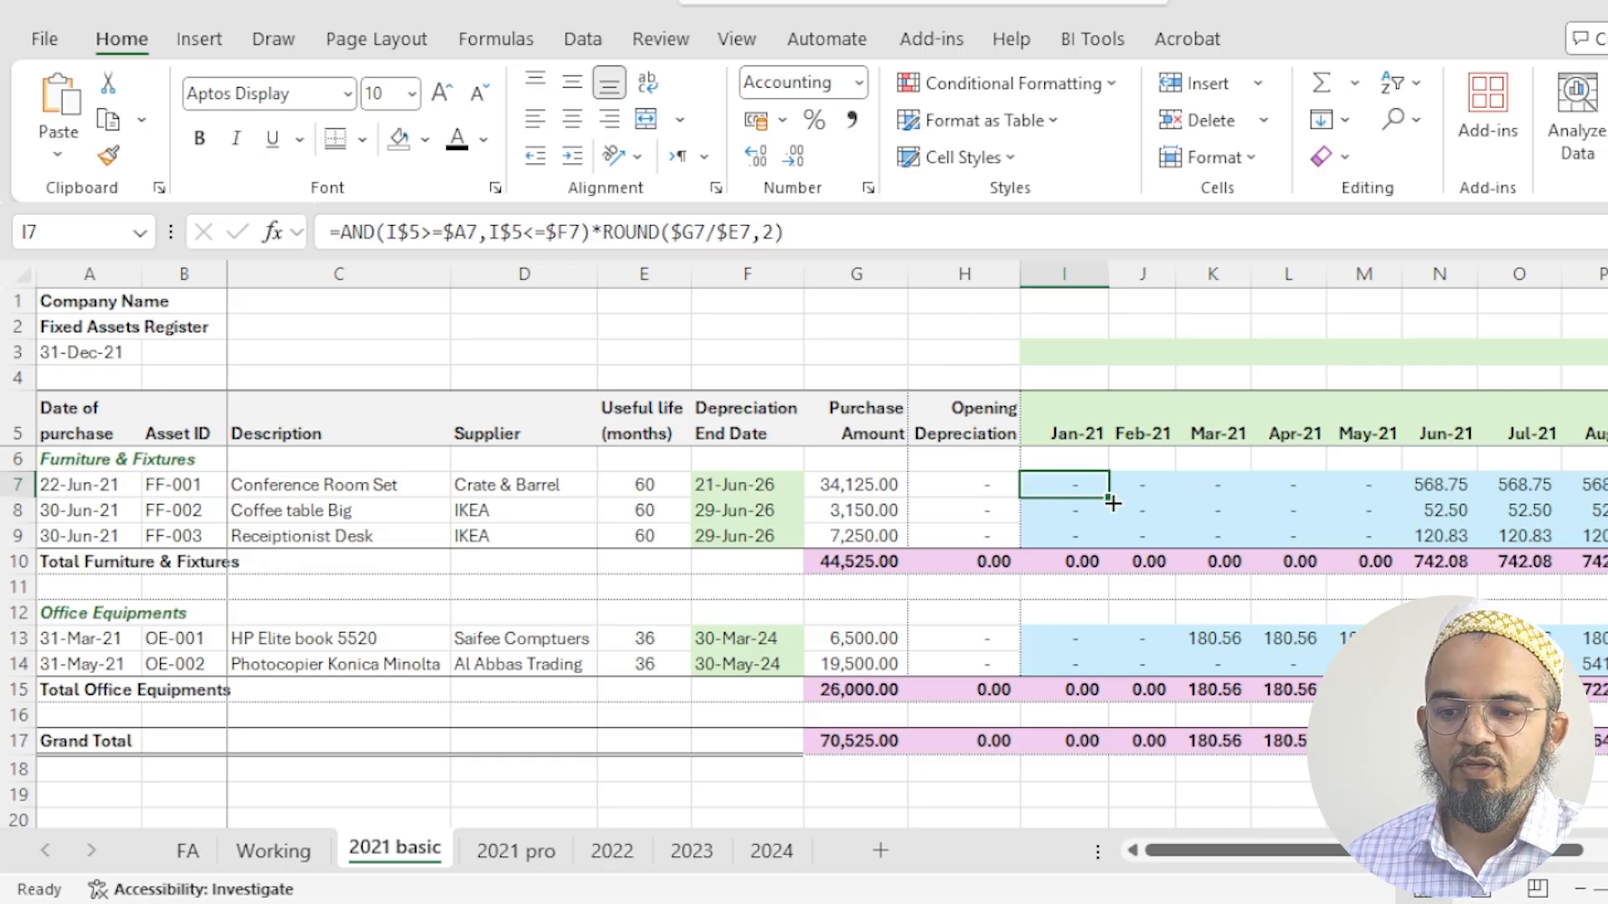
- Copy the I7 depreciation formula across all months for the three Furniture & Fixtures assets, I7:T9
key(ctrl+c)
drag(1607, 536, 1601, 536)
click(1607, 536)
drag(874, 485, 1607, 537)
key(ctrl+v)
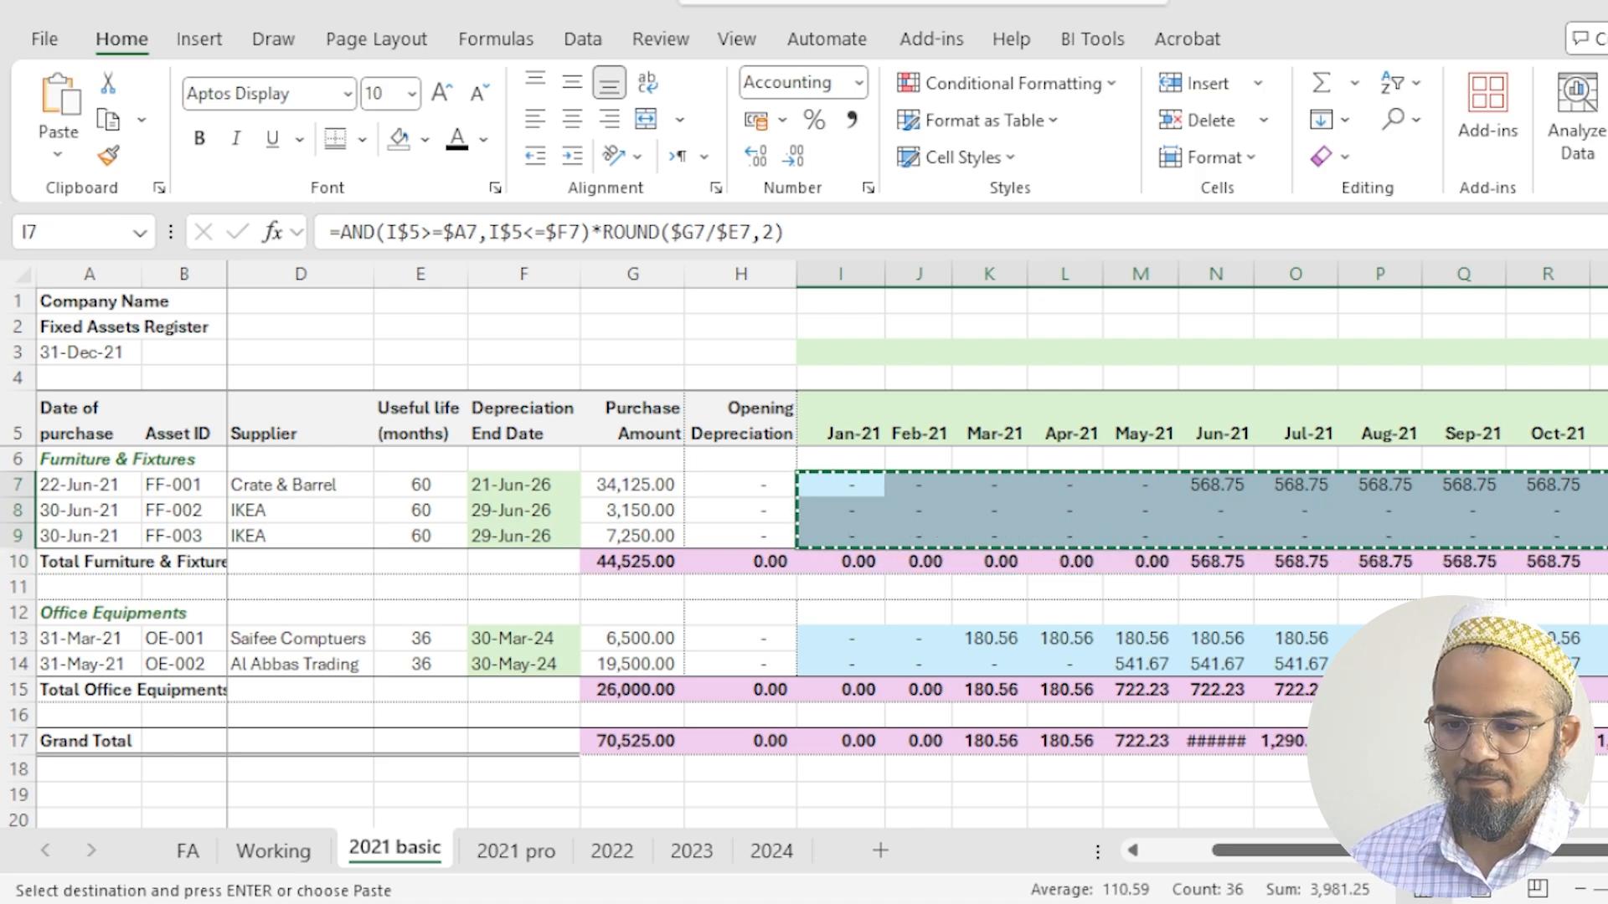
key(Return)
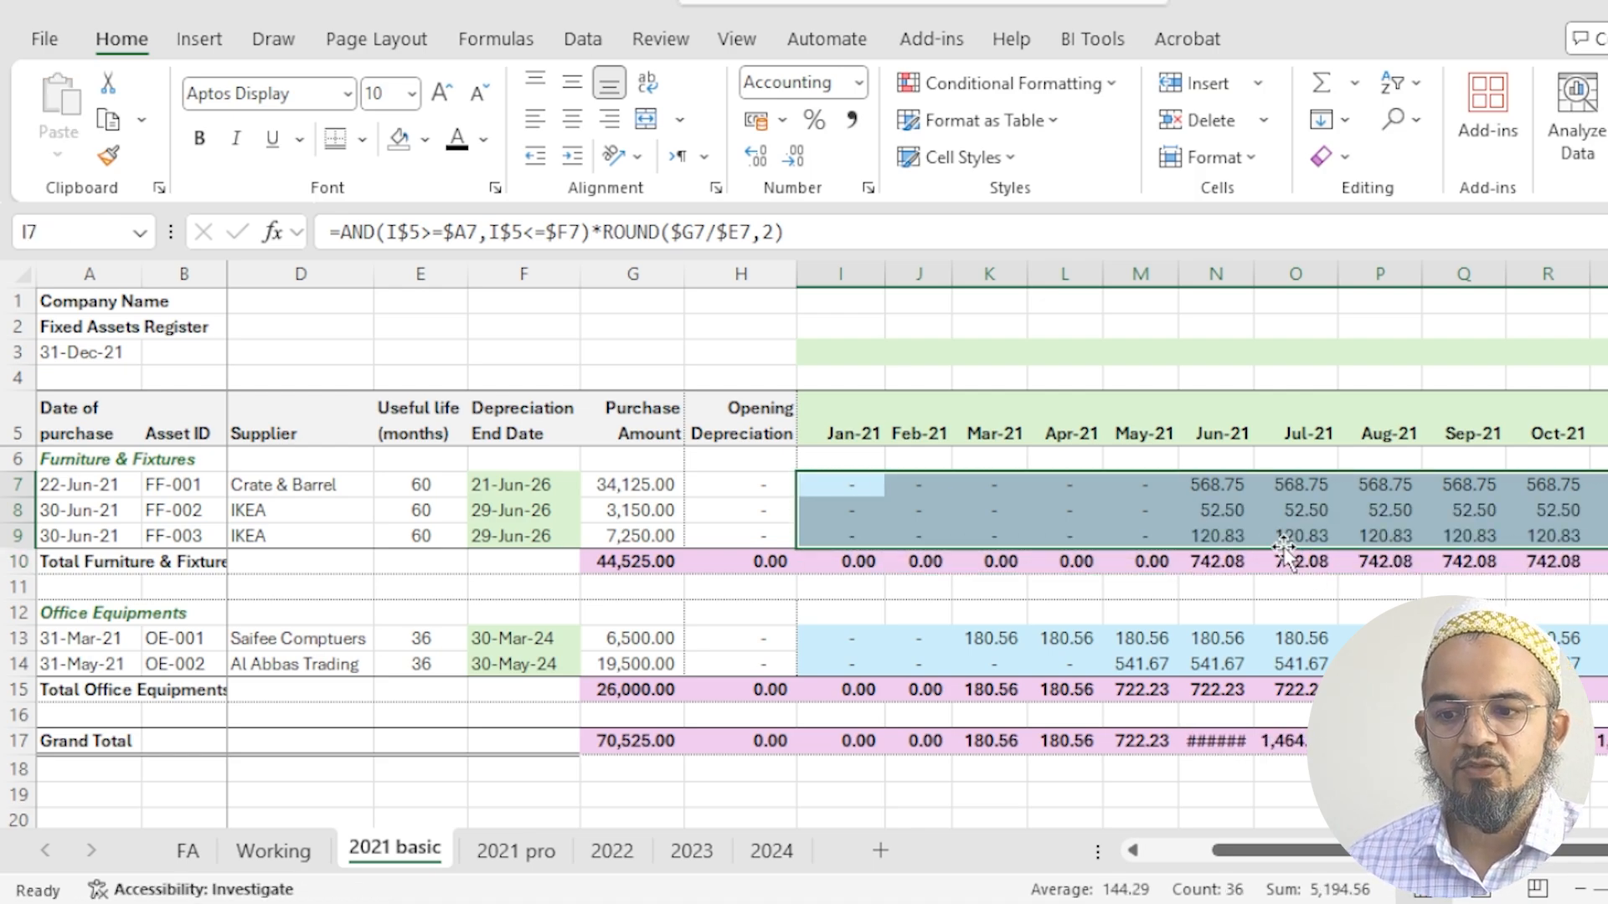
- Copy the I7 depreciation formula into all months of the two Office Equipments assets, I13:T14, and check the results
click(1227, 515)
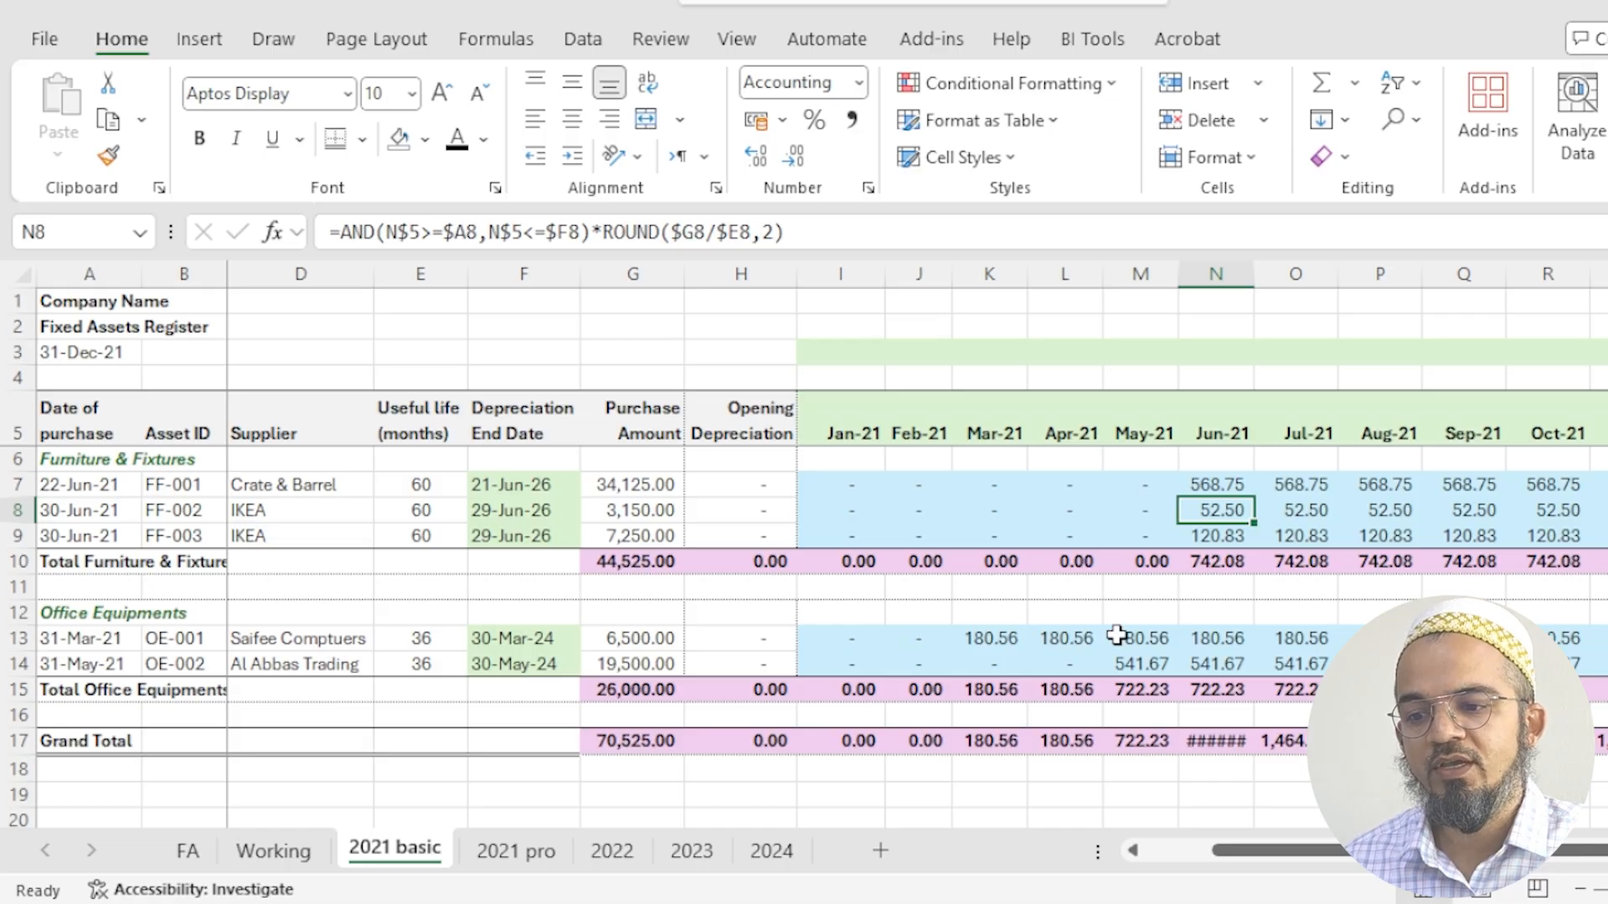
click(1010, 638)
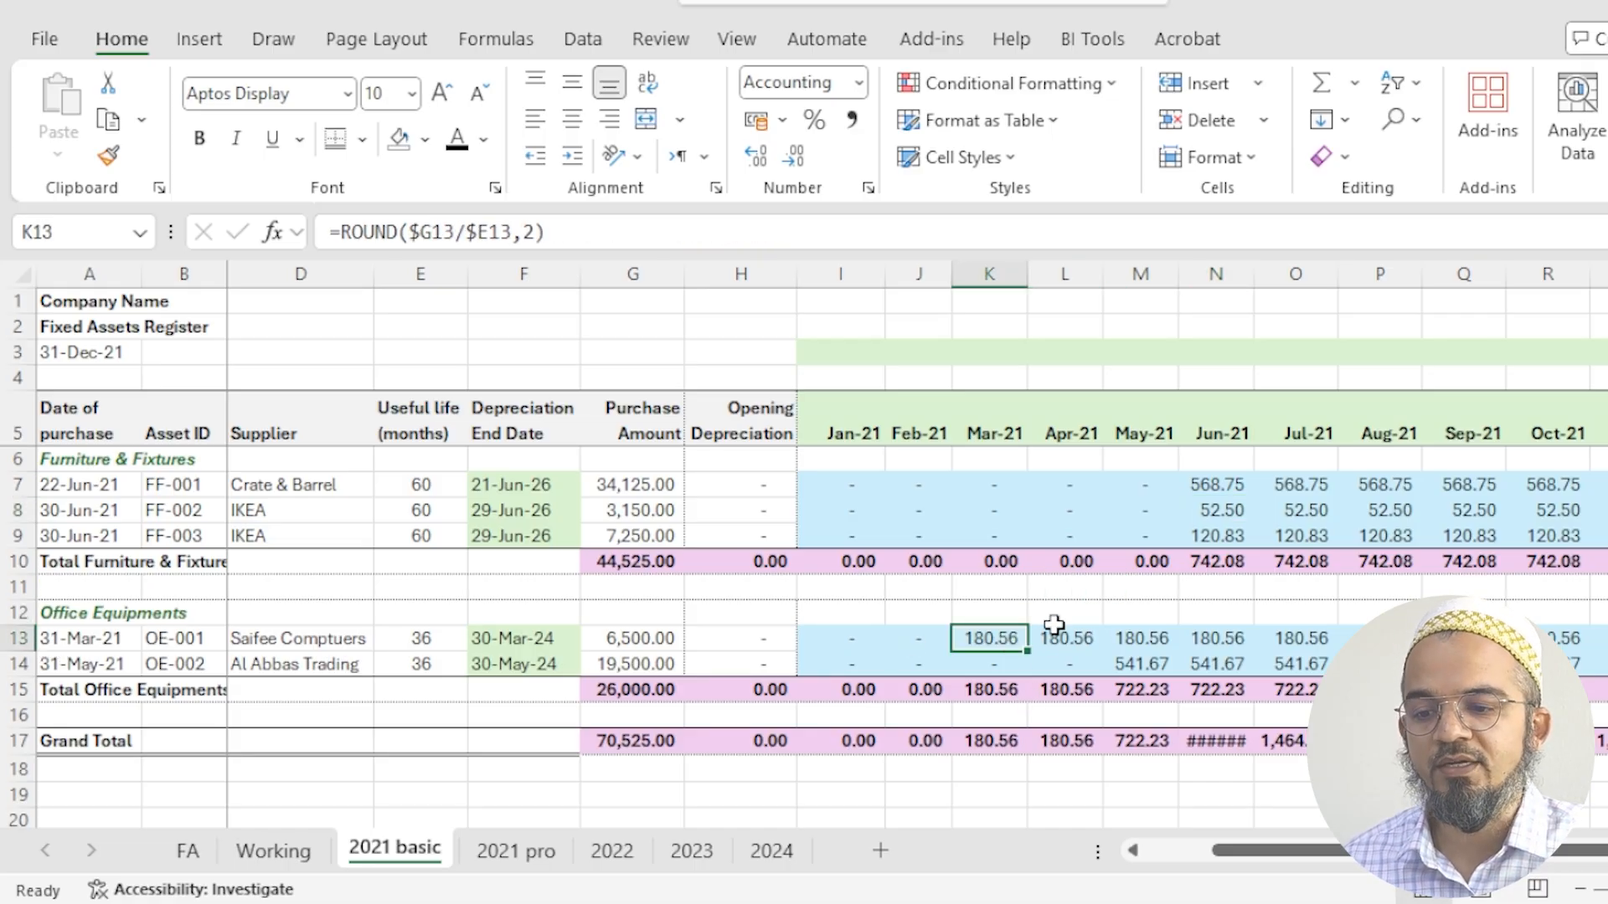
click(852, 494)
key(ctrl+c)
drag(844, 645, 1577, 665)
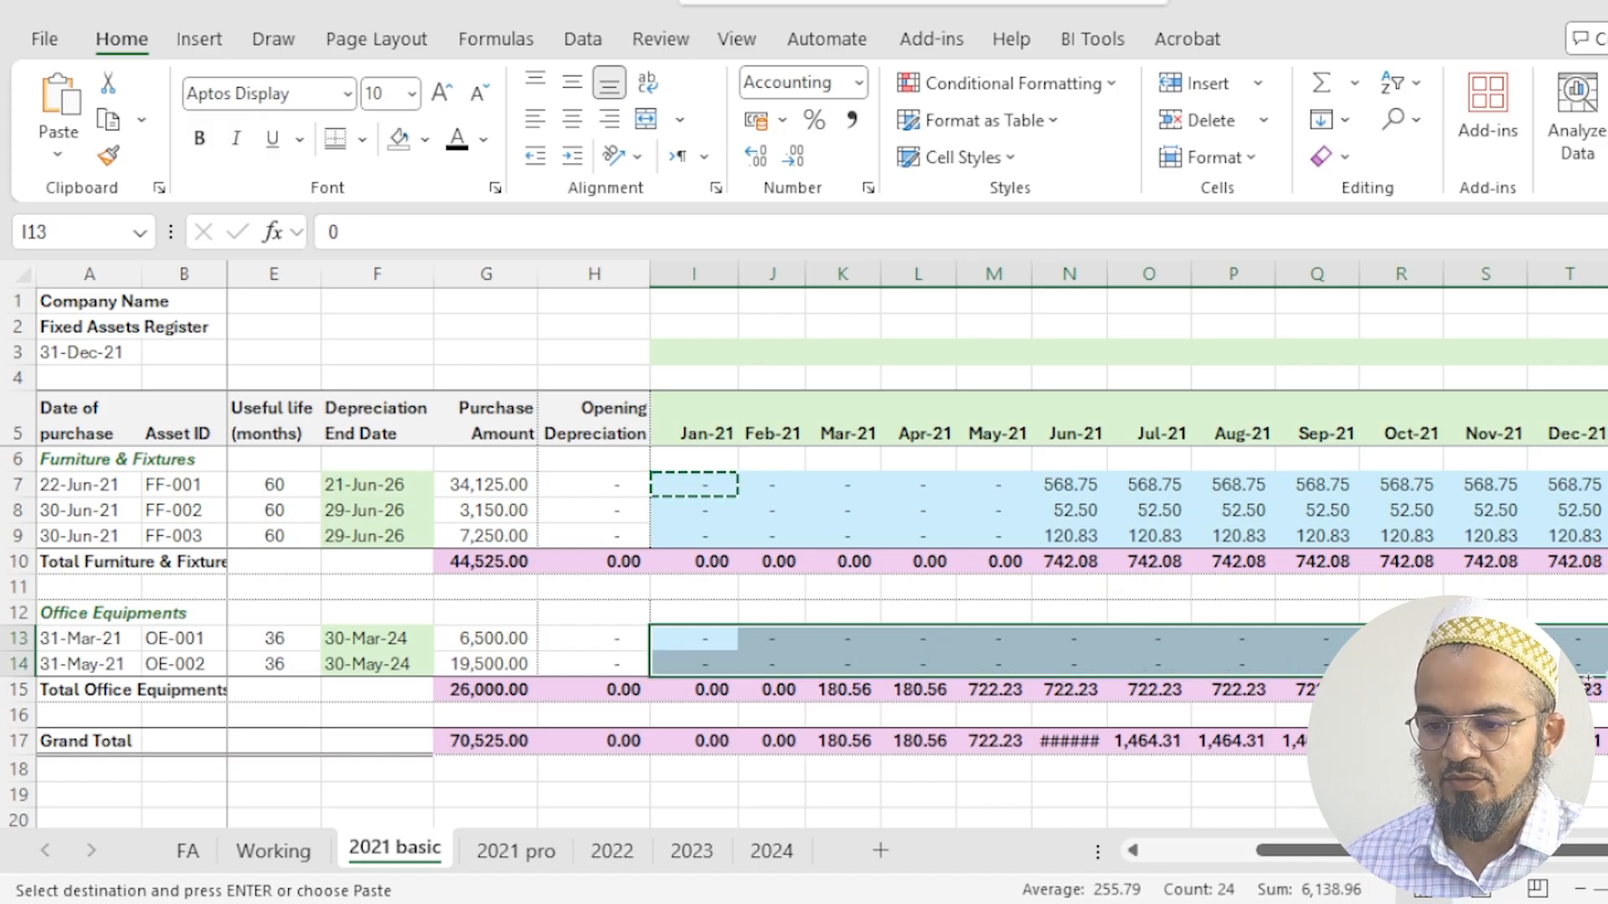
key(ctrl+v)
key(Escape)
click(839, 662)
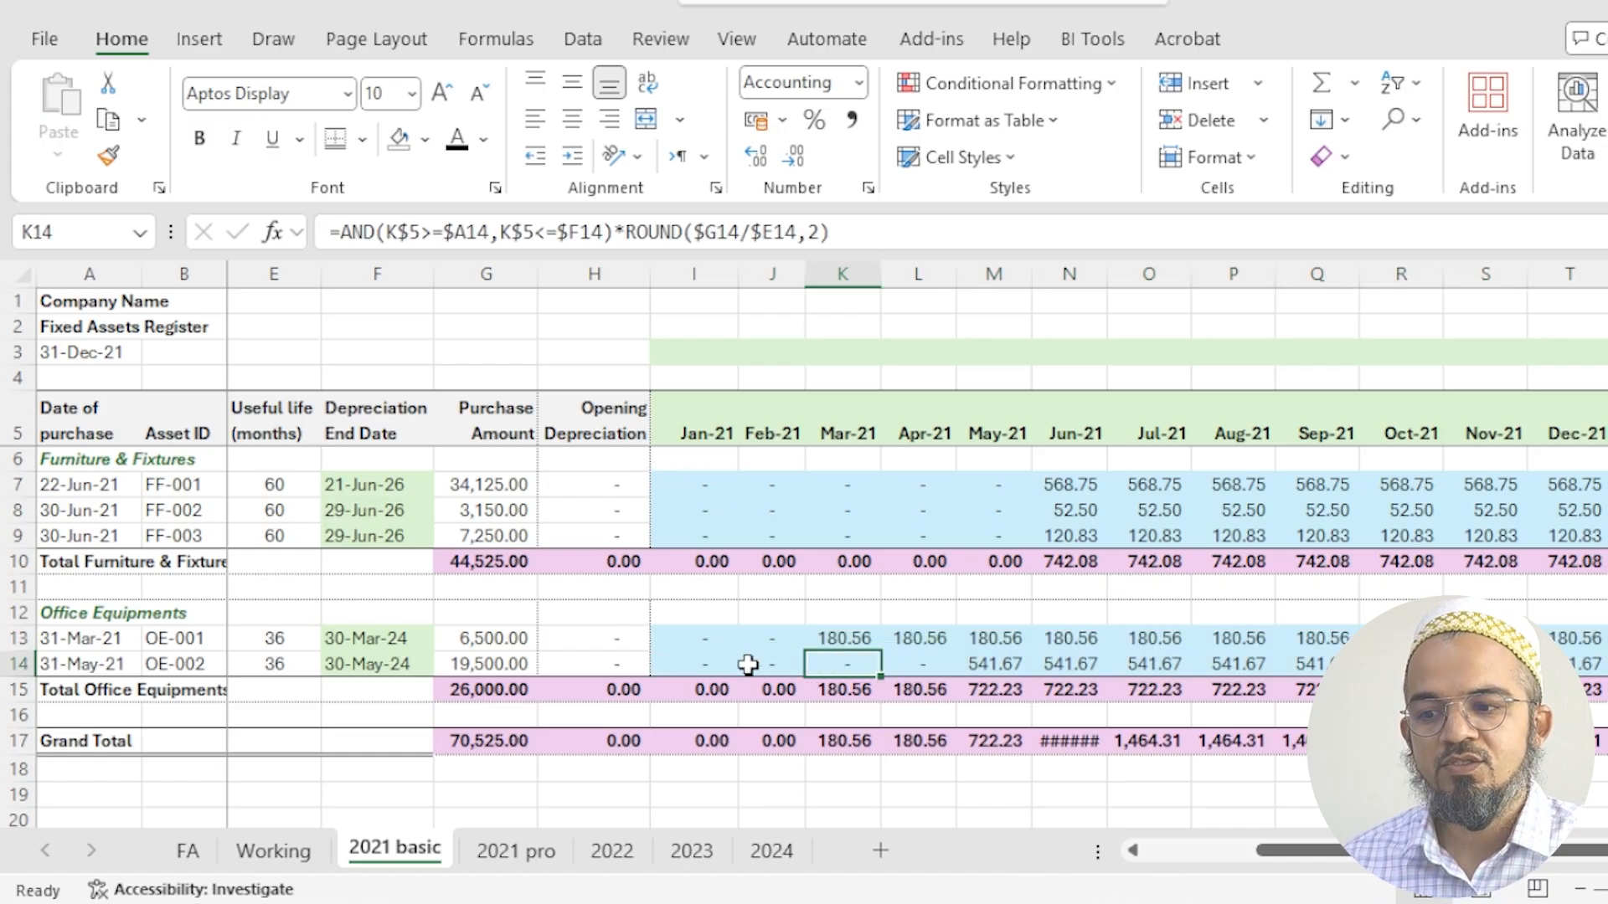
click(900, 664)
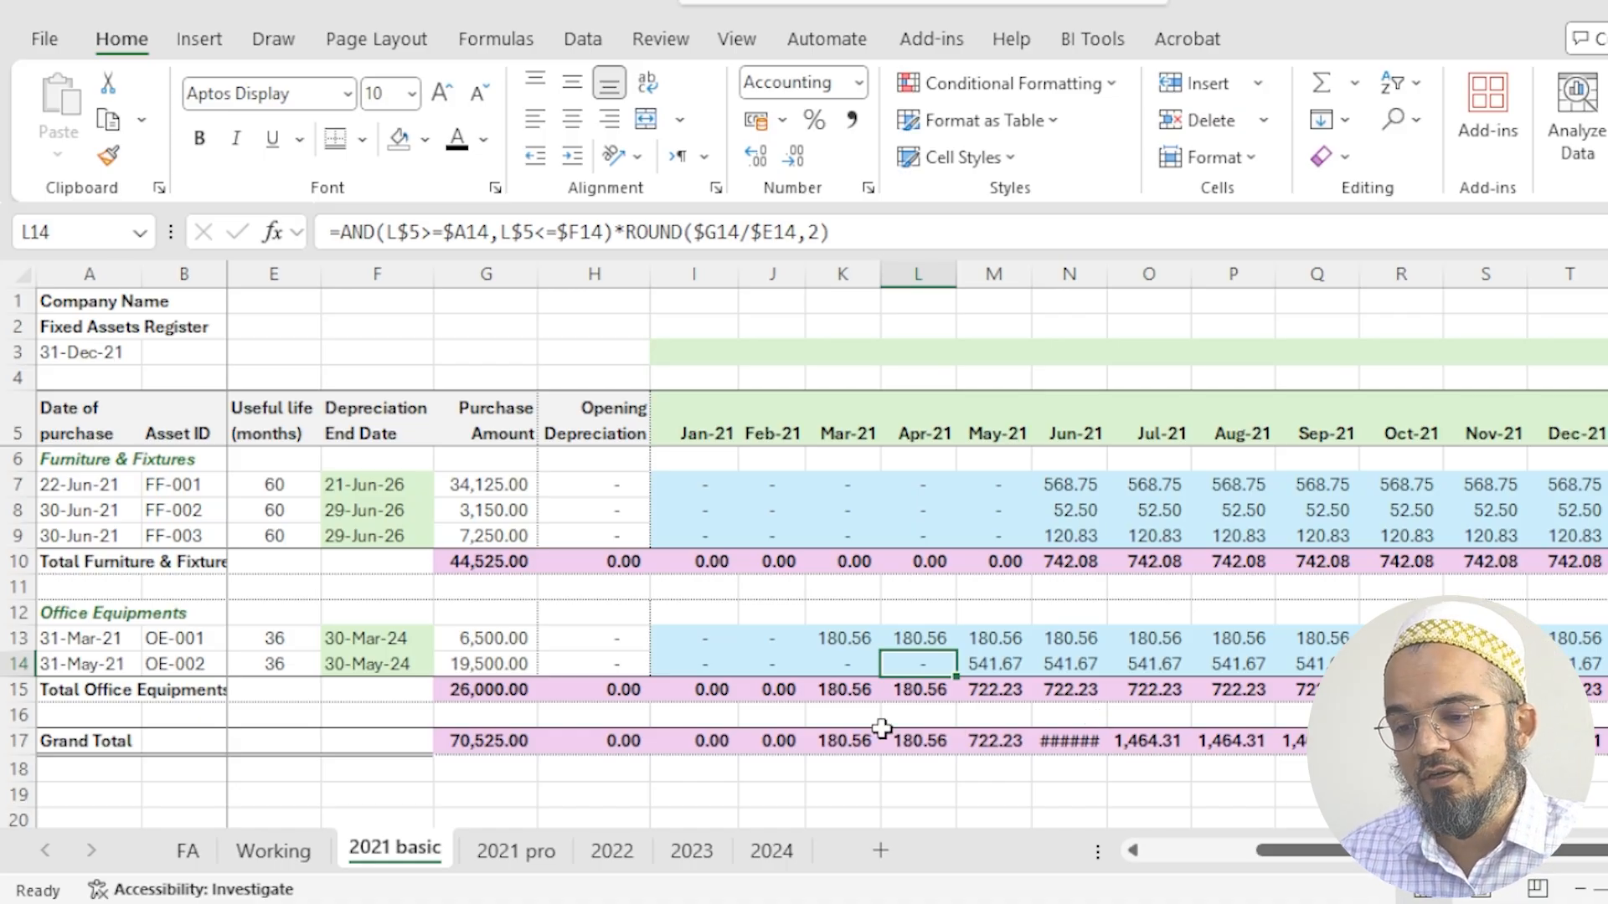
- Create a copy of the 2021 basic sheet in the same workbook, placed before 2021 basic
click(176, 355)
drag(79, 363, 3, 365)
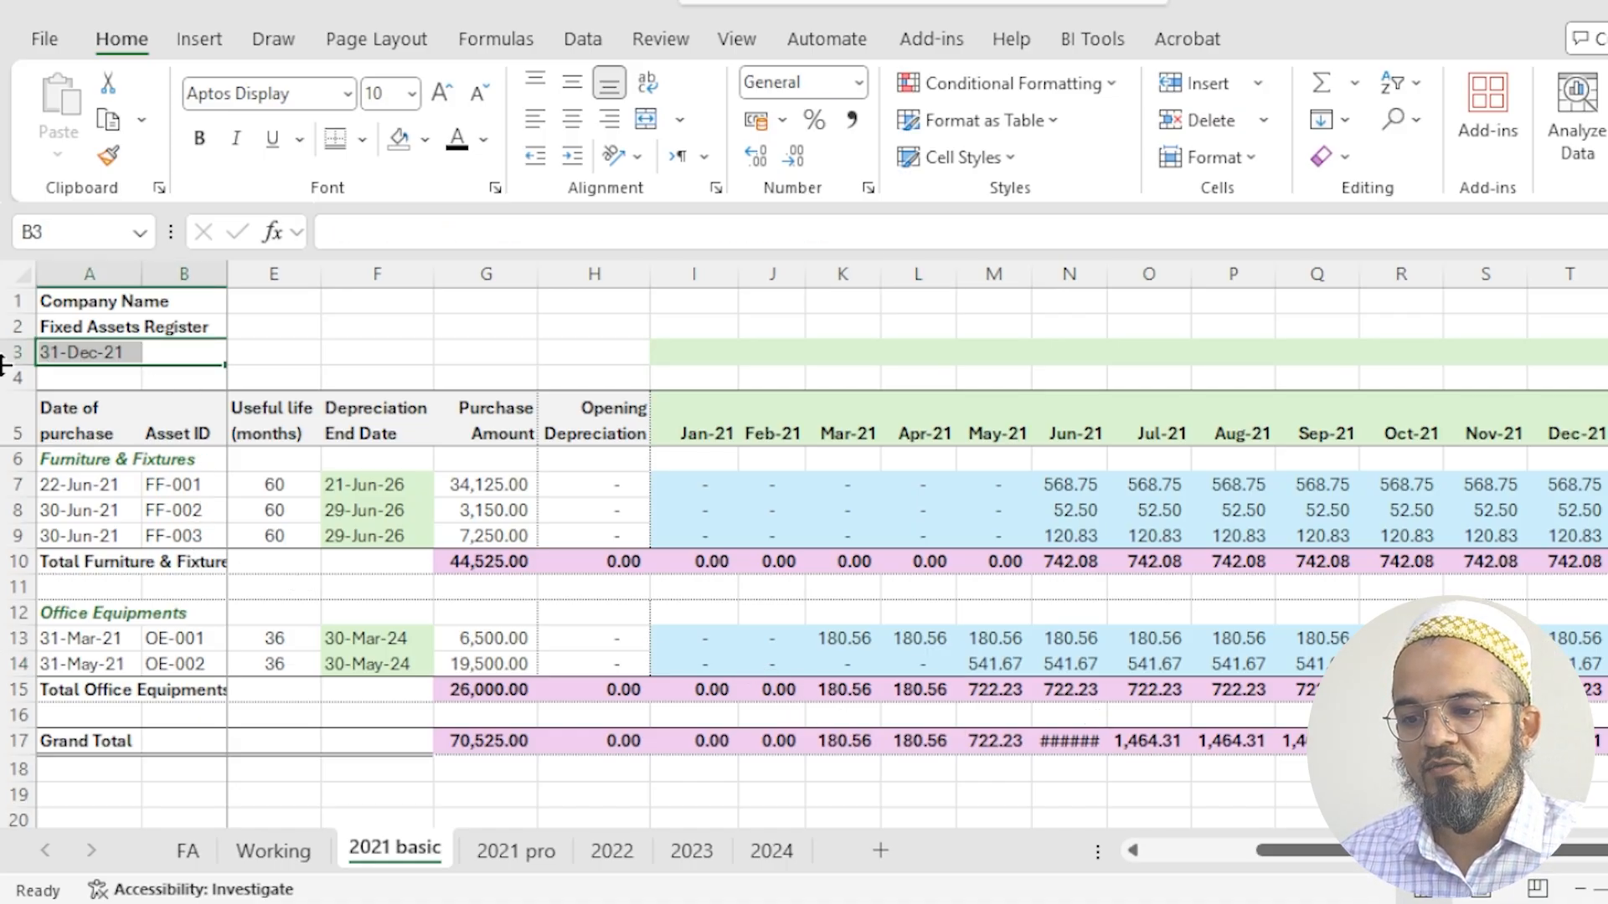
click(52, 358)
drag(685, 373, 4, 387)
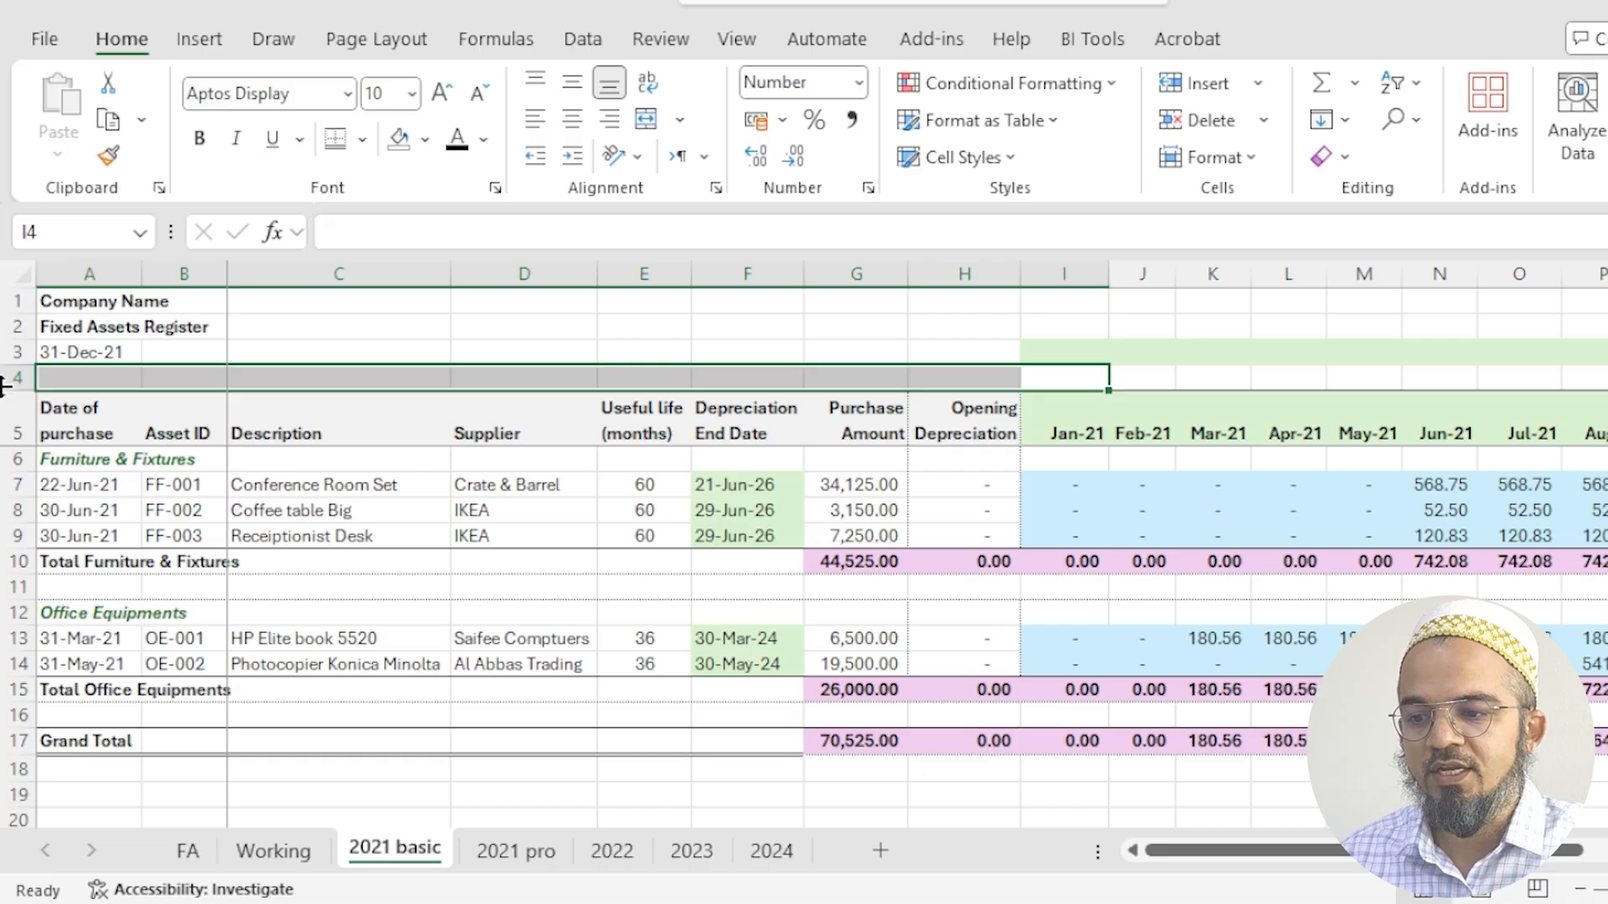
click(78, 356)
right_click(408, 861)
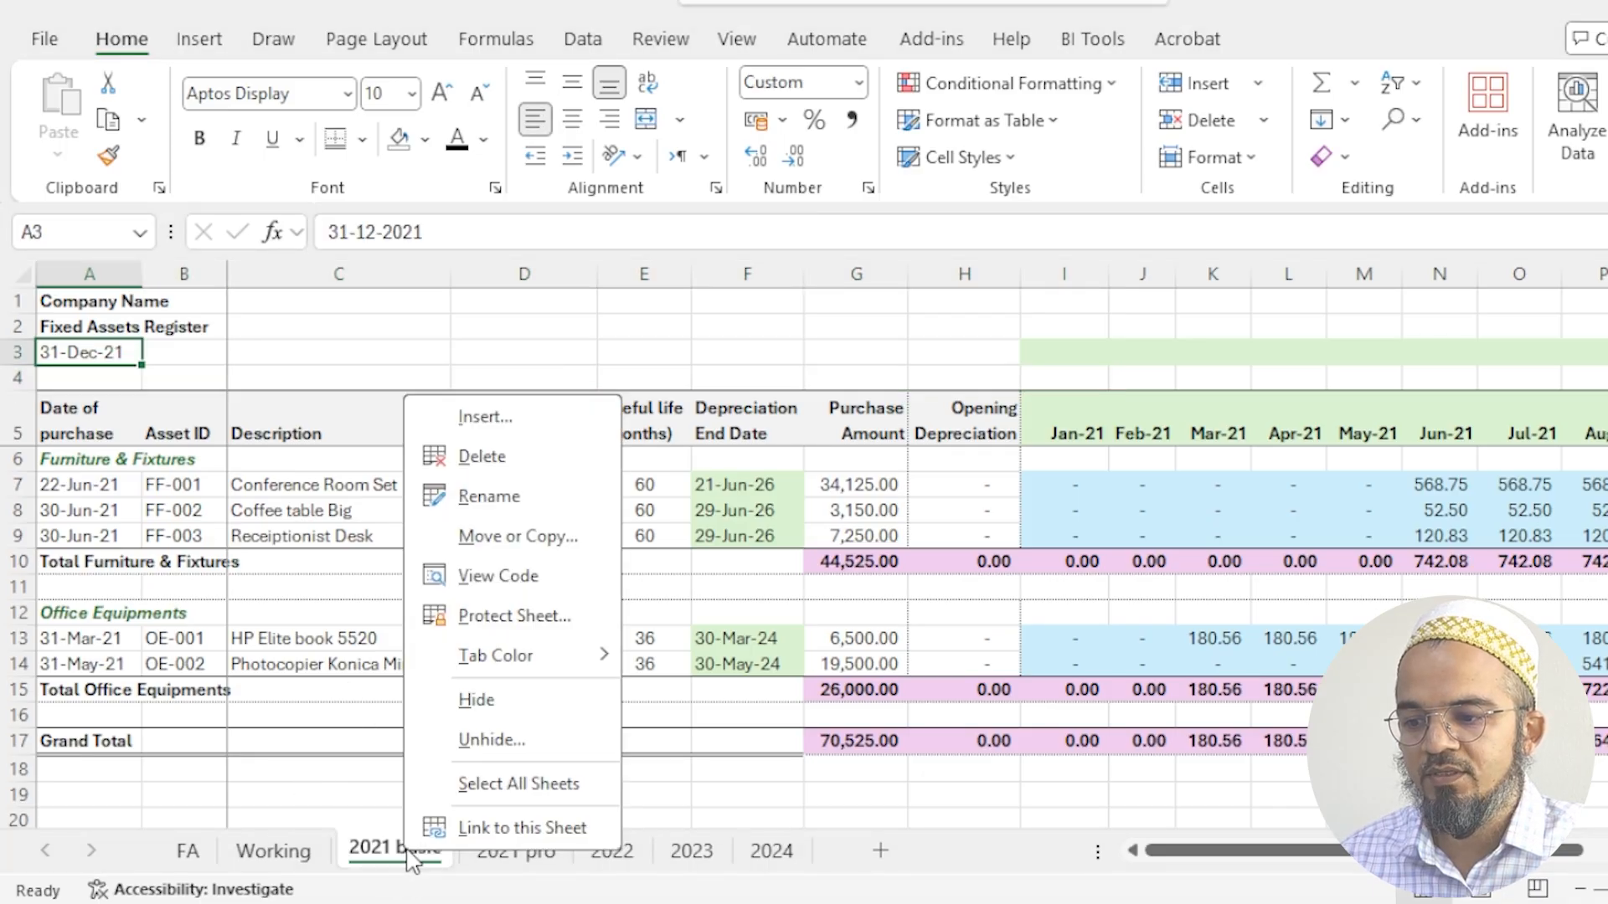
click(514, 538)
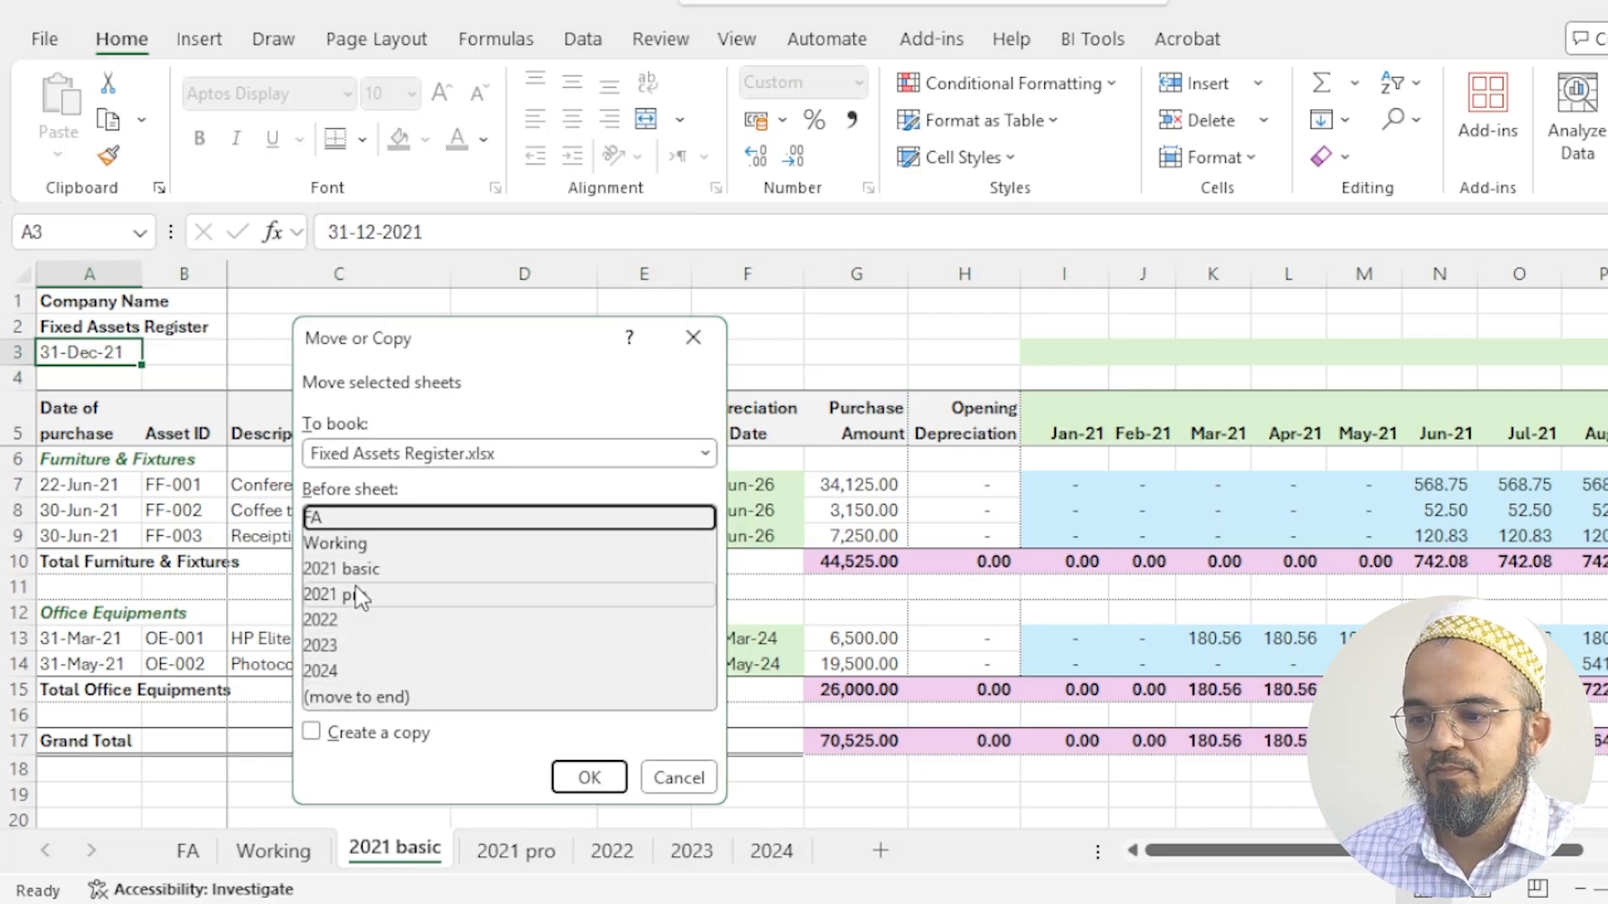
click(360, 735)
click(569, 777)
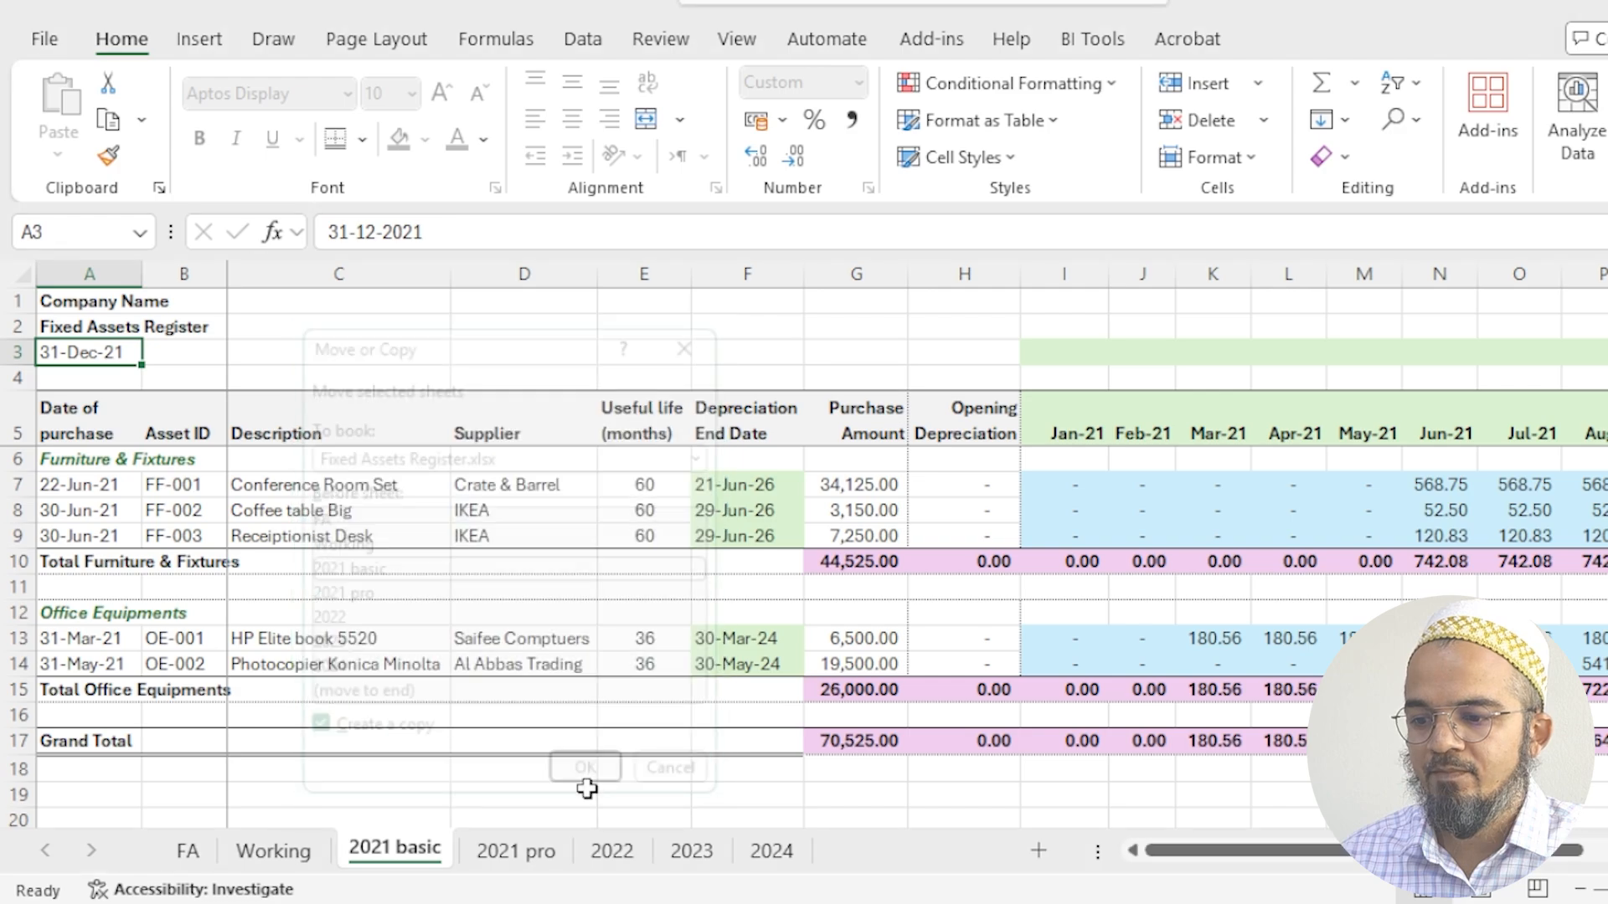
- Rename the copied sheet as 2022 basic and set its register date in A3 to 31-12-2022
double_click(434, 849)
text(2022)
key(Return)
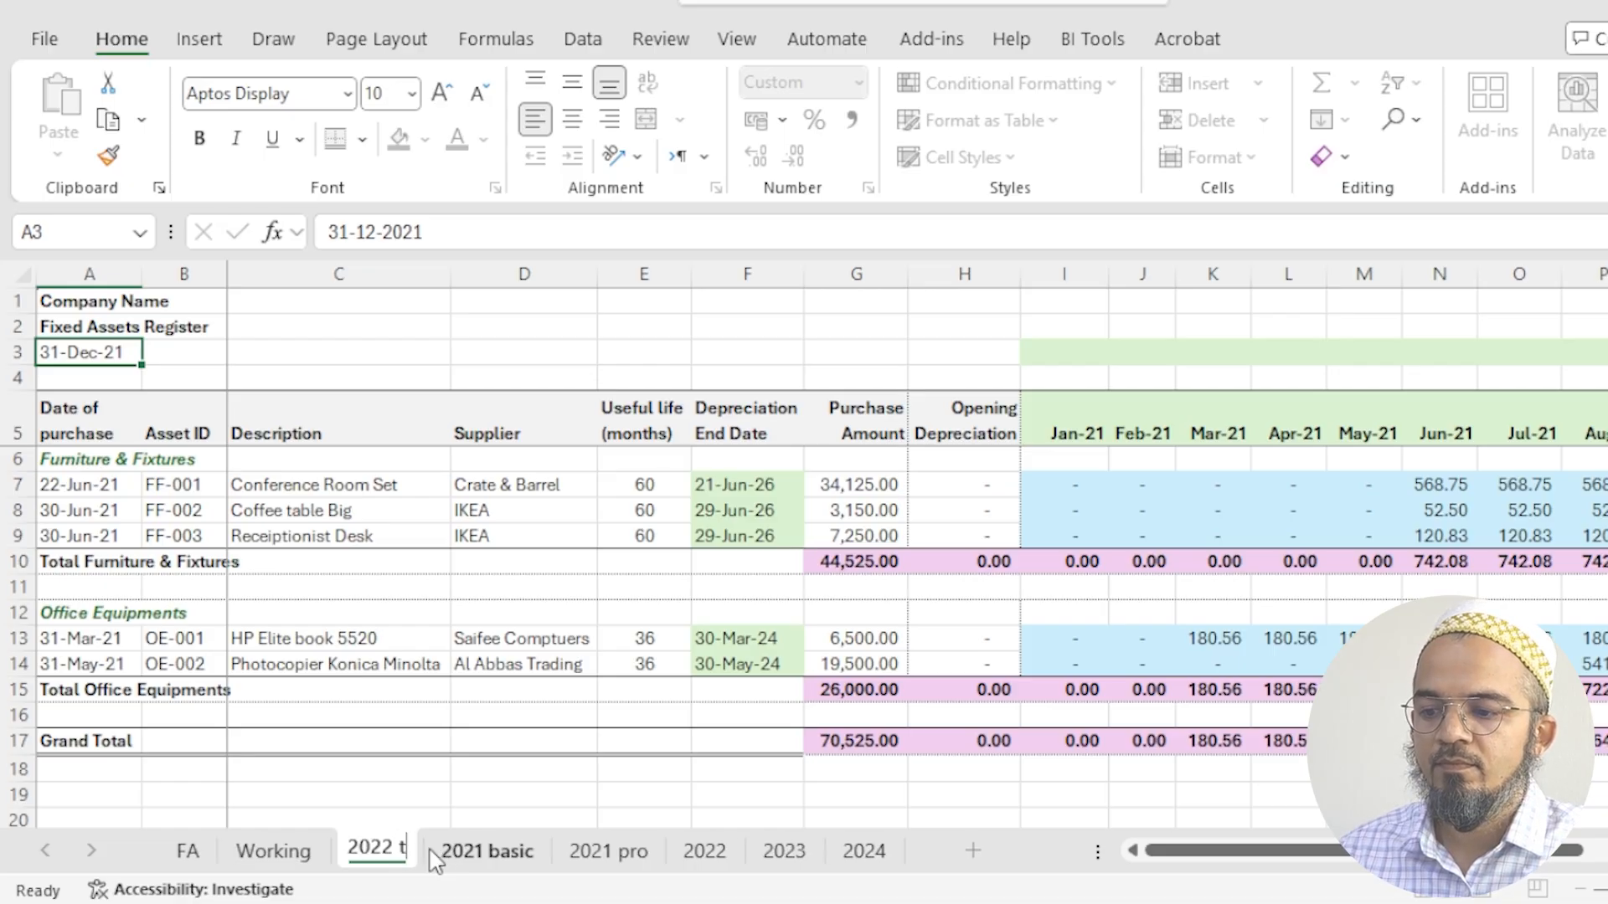
text(basic)
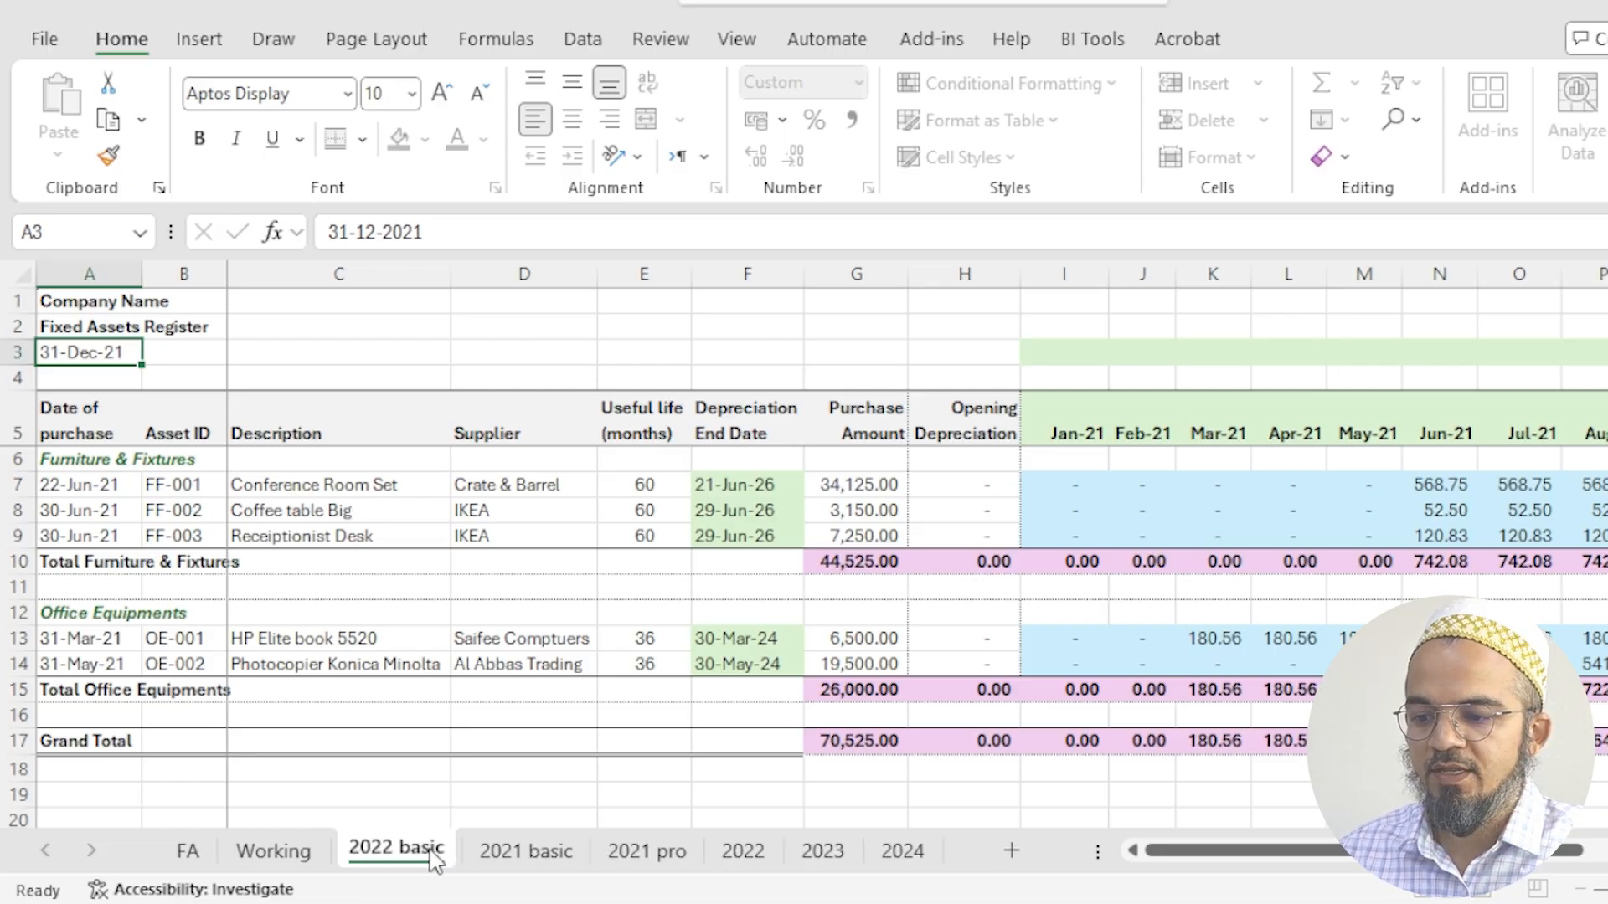
key(Return)
key(F2)
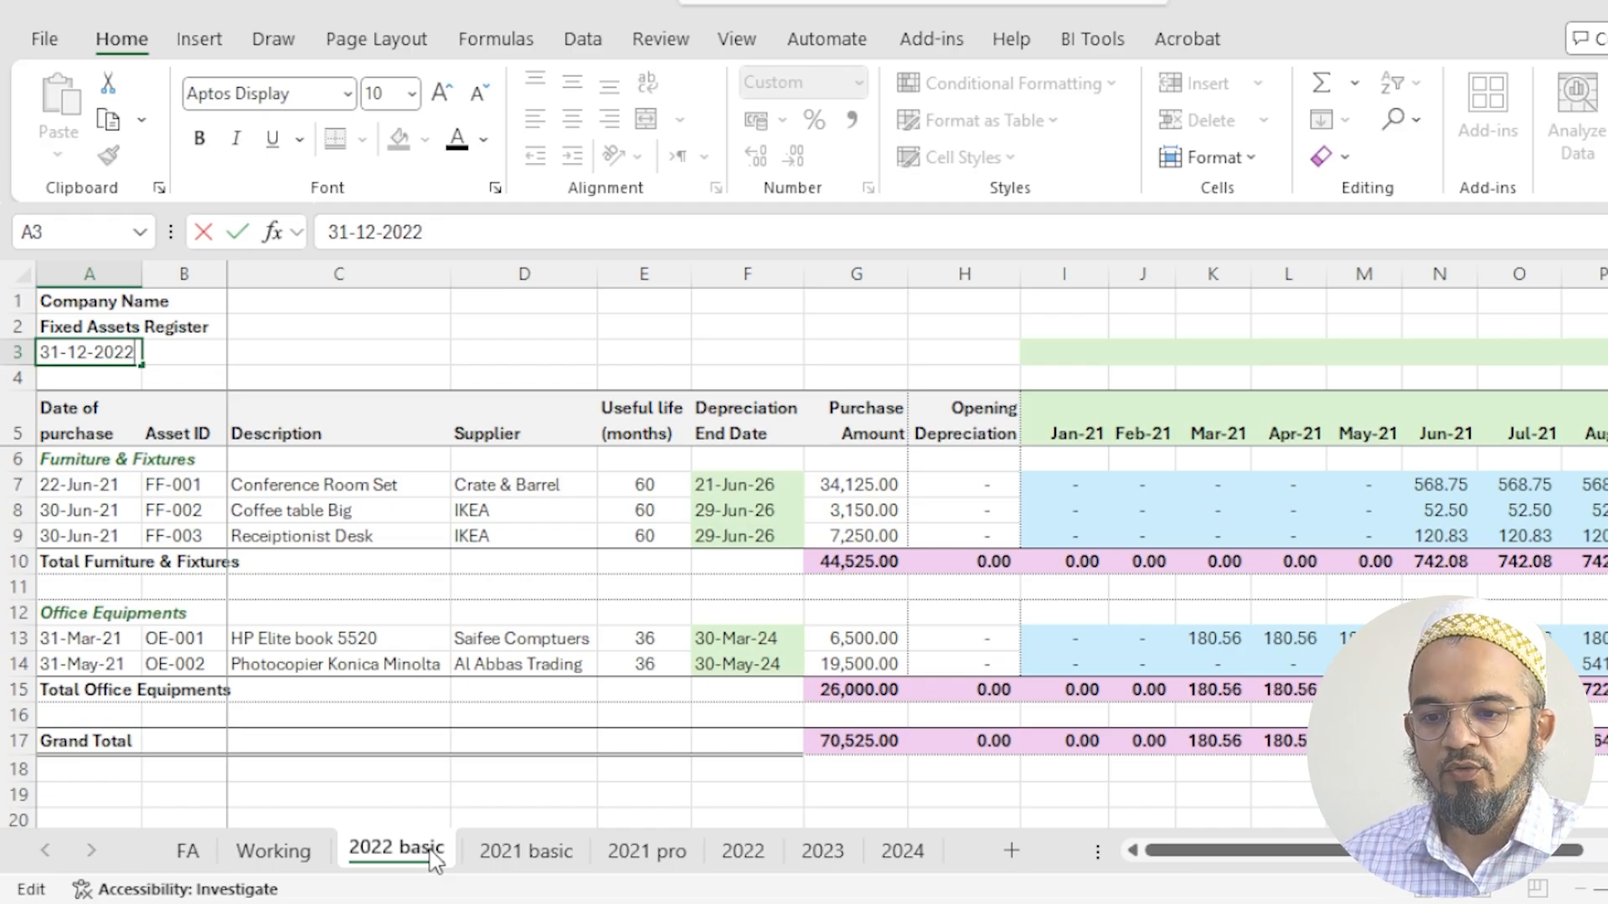
key(Return)
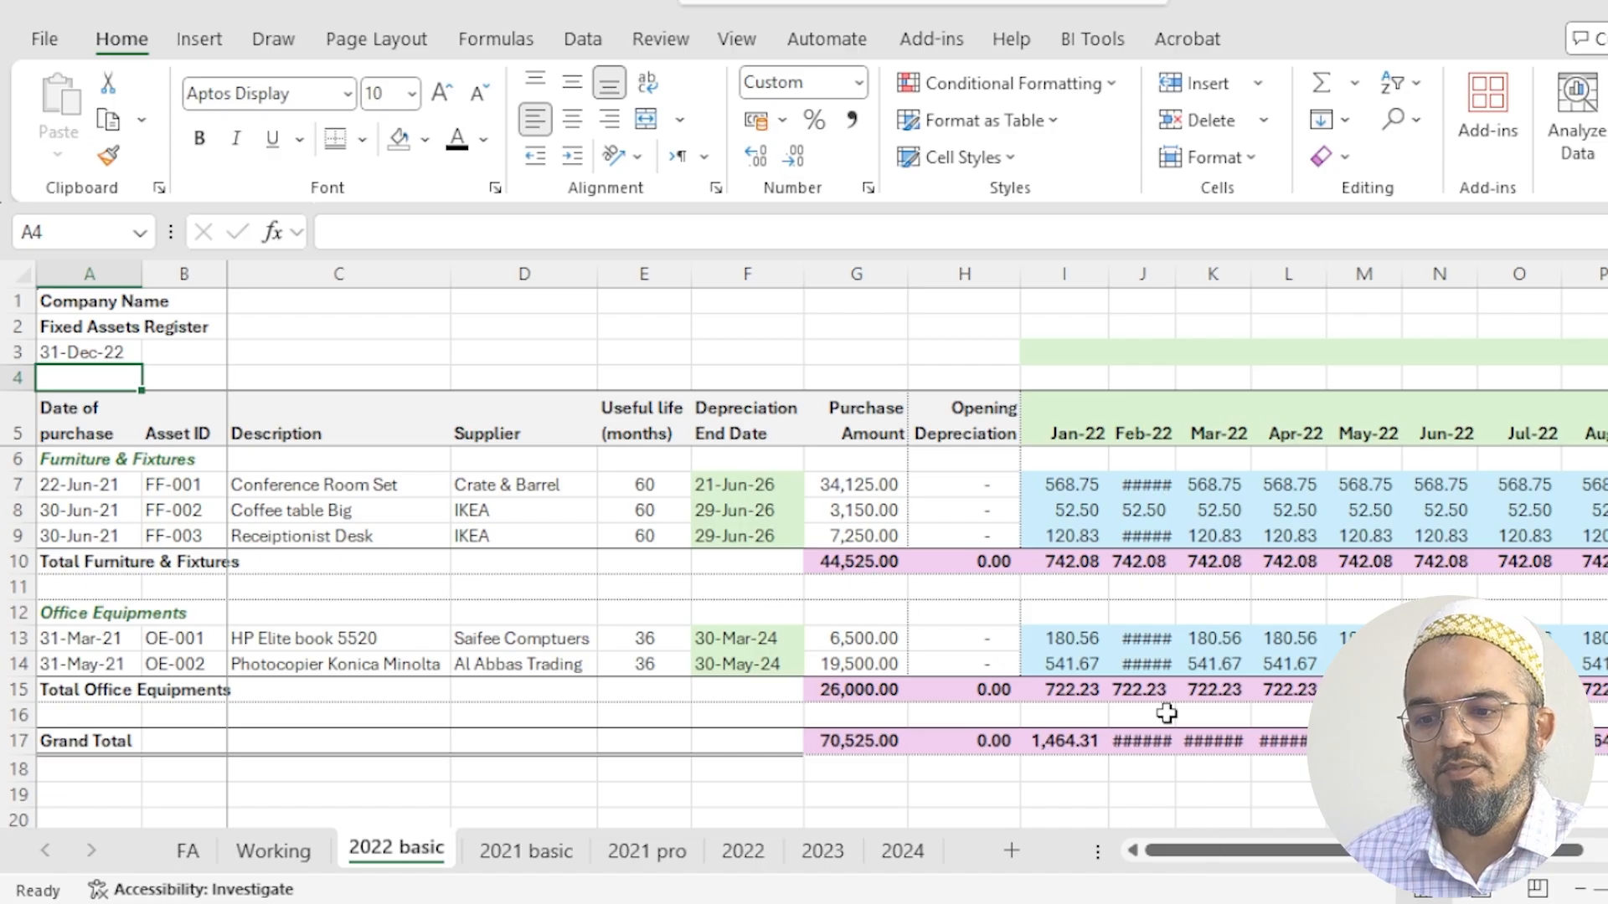
- Enter =XLOOKUP(B7,'2021 basic'!B:B,'2021 basic'!U:U) in H7 as the opening depreciation of the Conference Room Set
click(1096, 493)
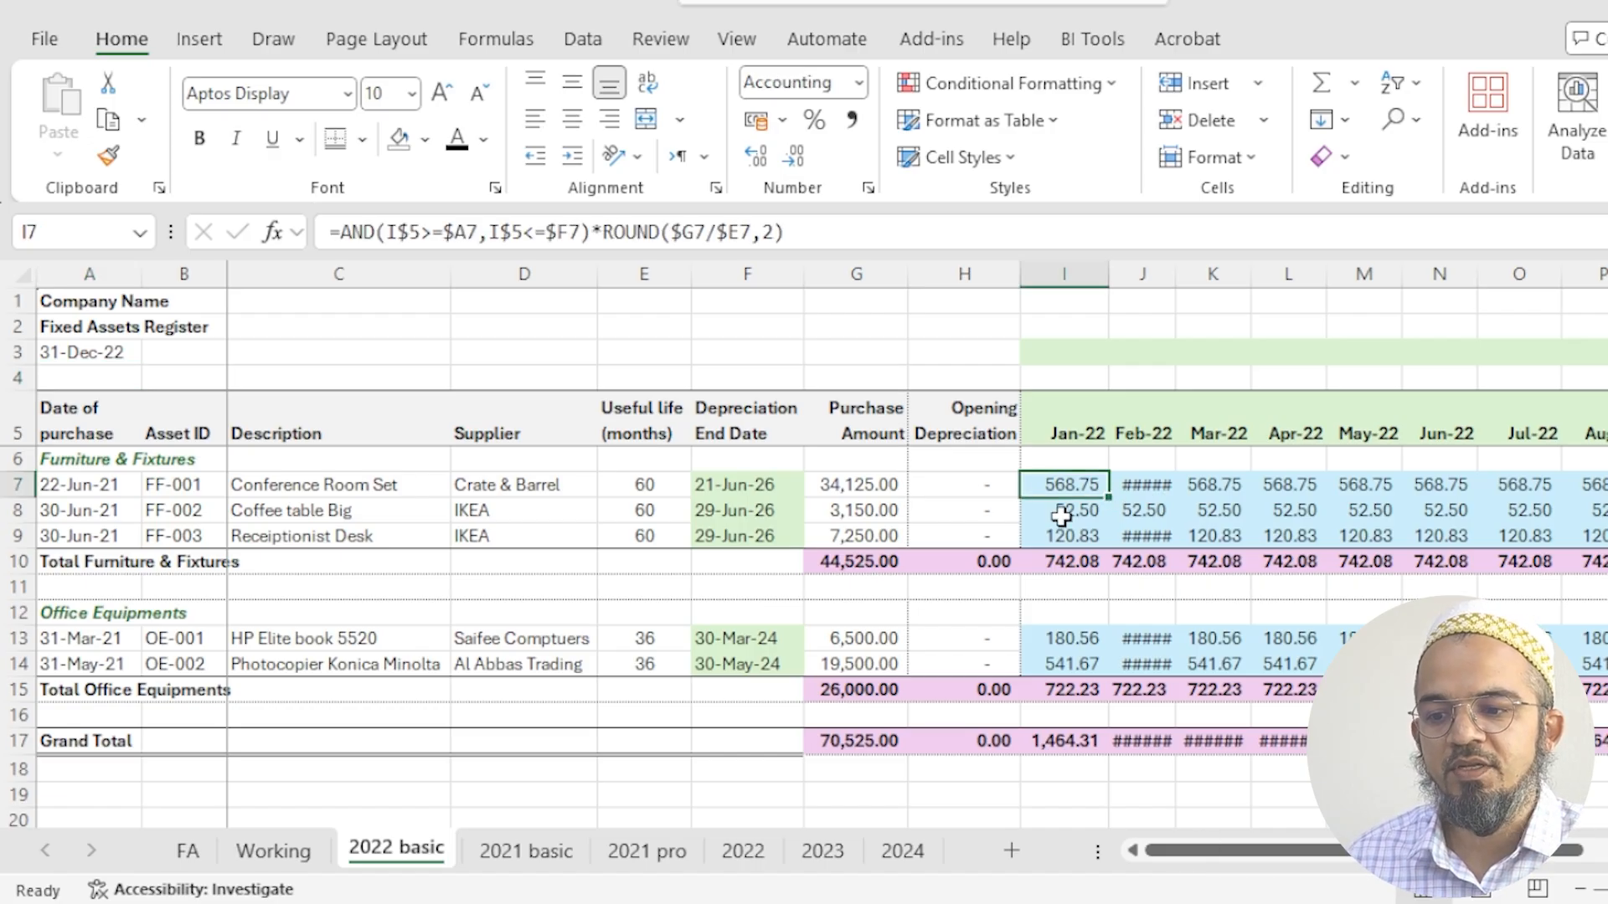
click(994, 484)
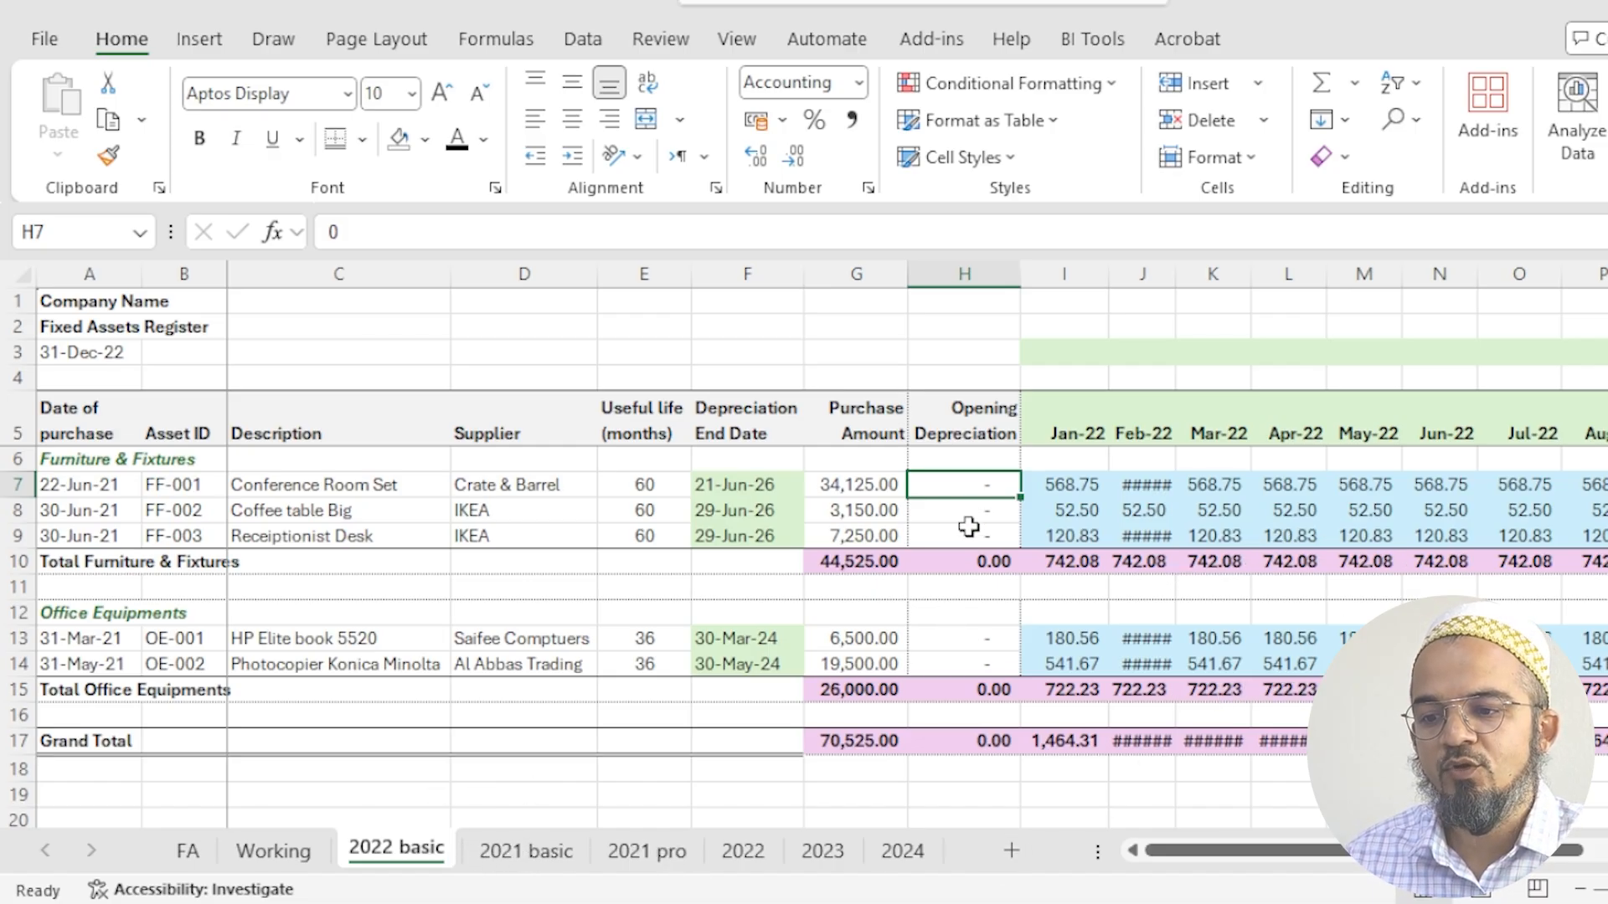
text(=xlookup()
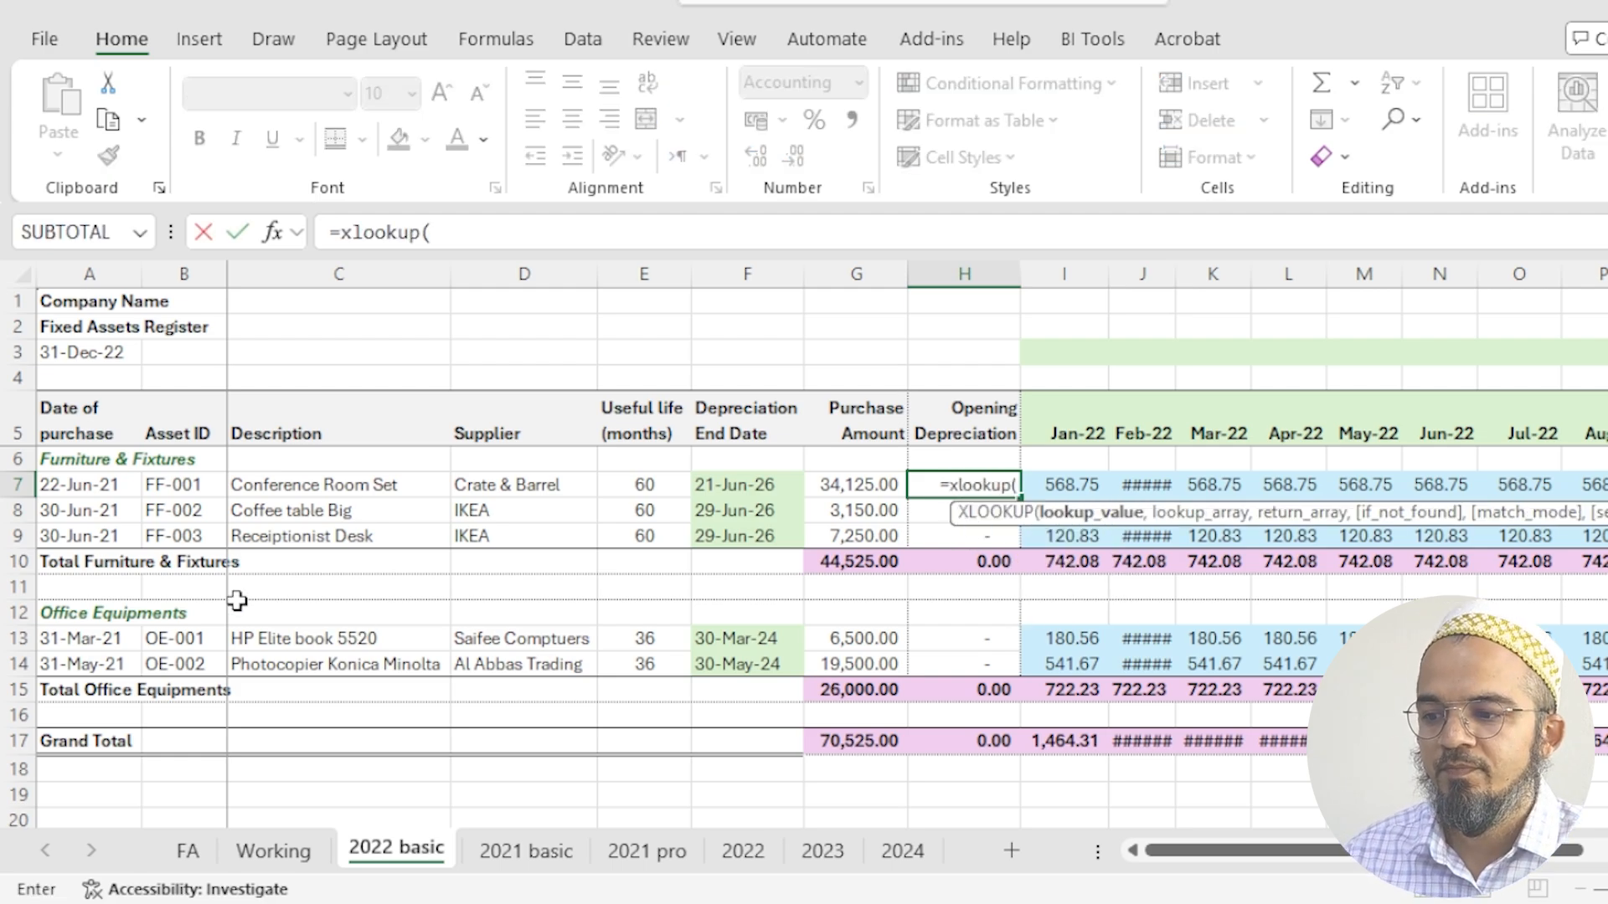
click(165, 486)
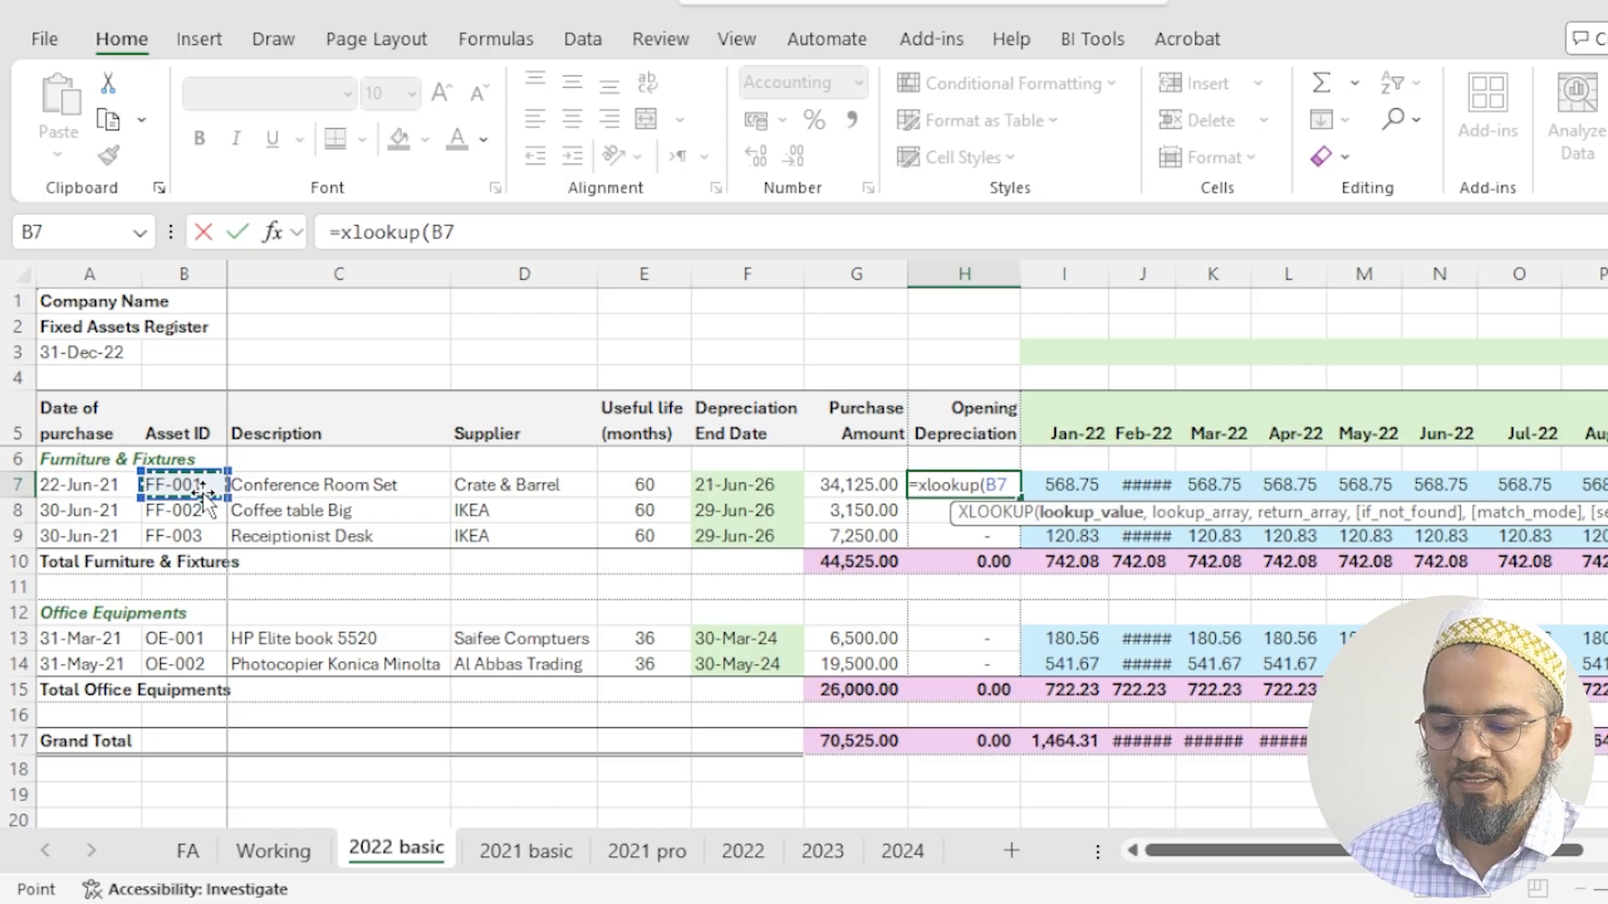
text(,)
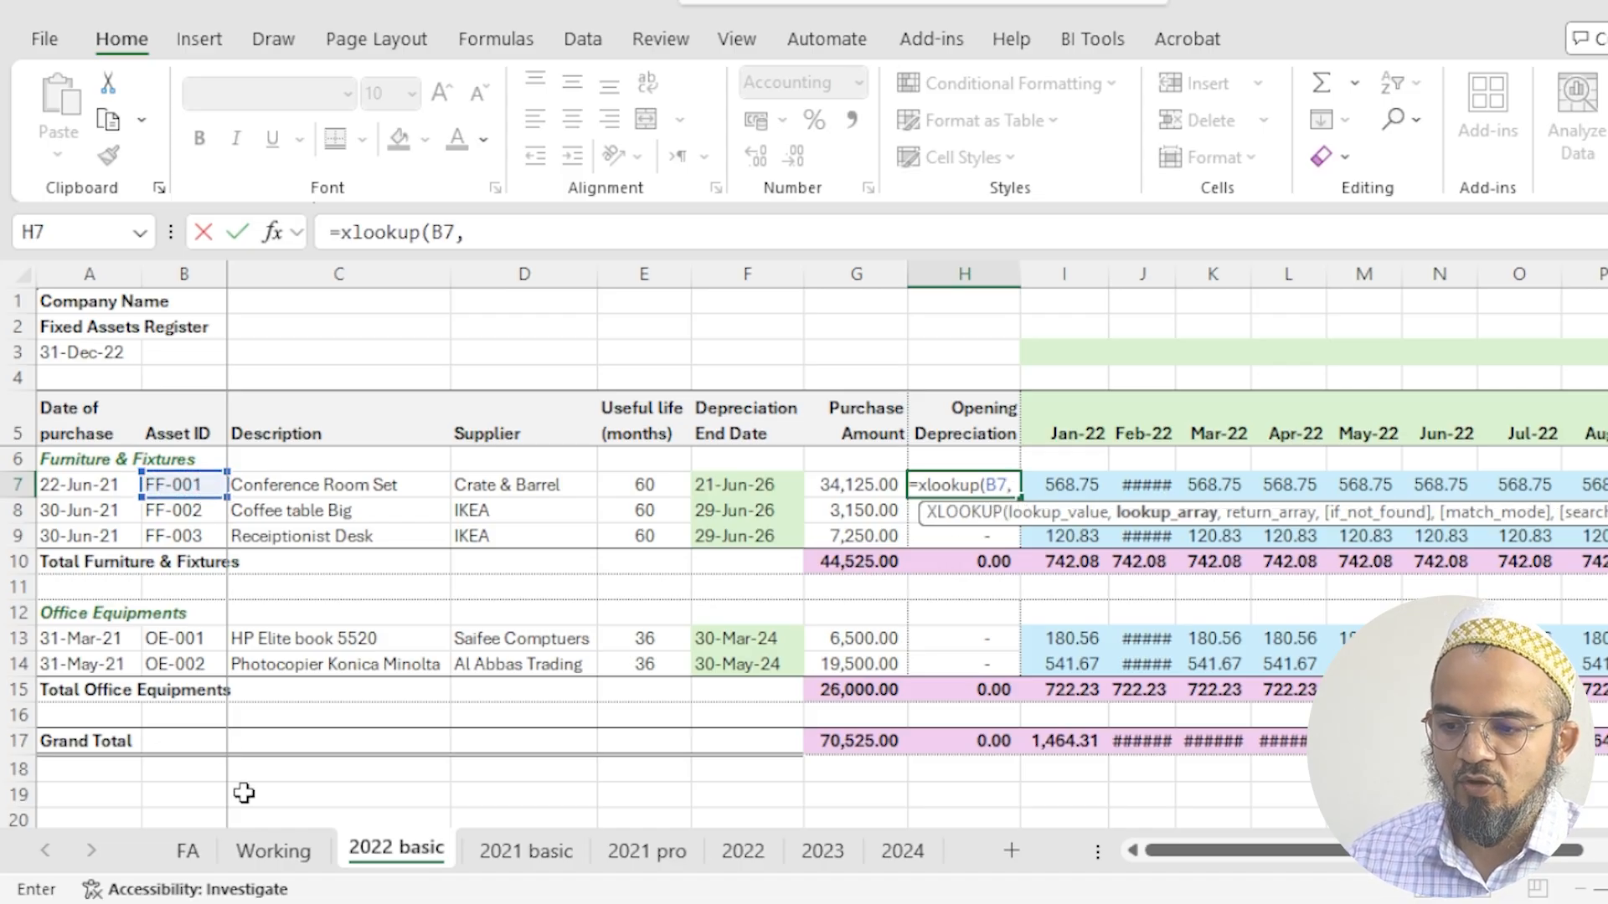
click(518, 863)
click(187, 274)
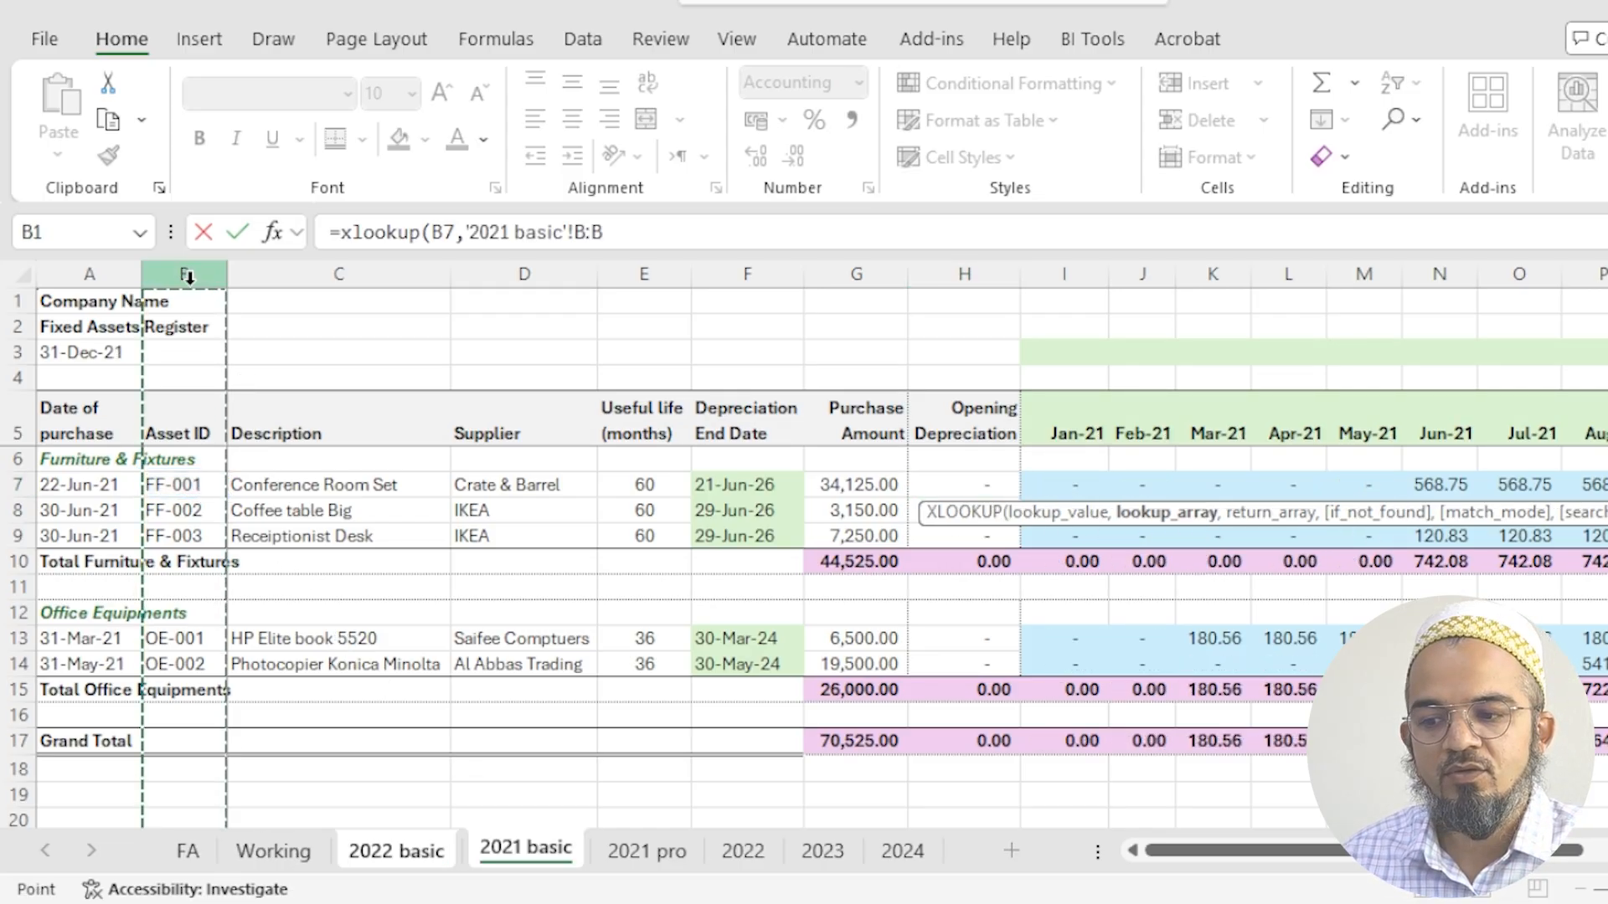
text(,)
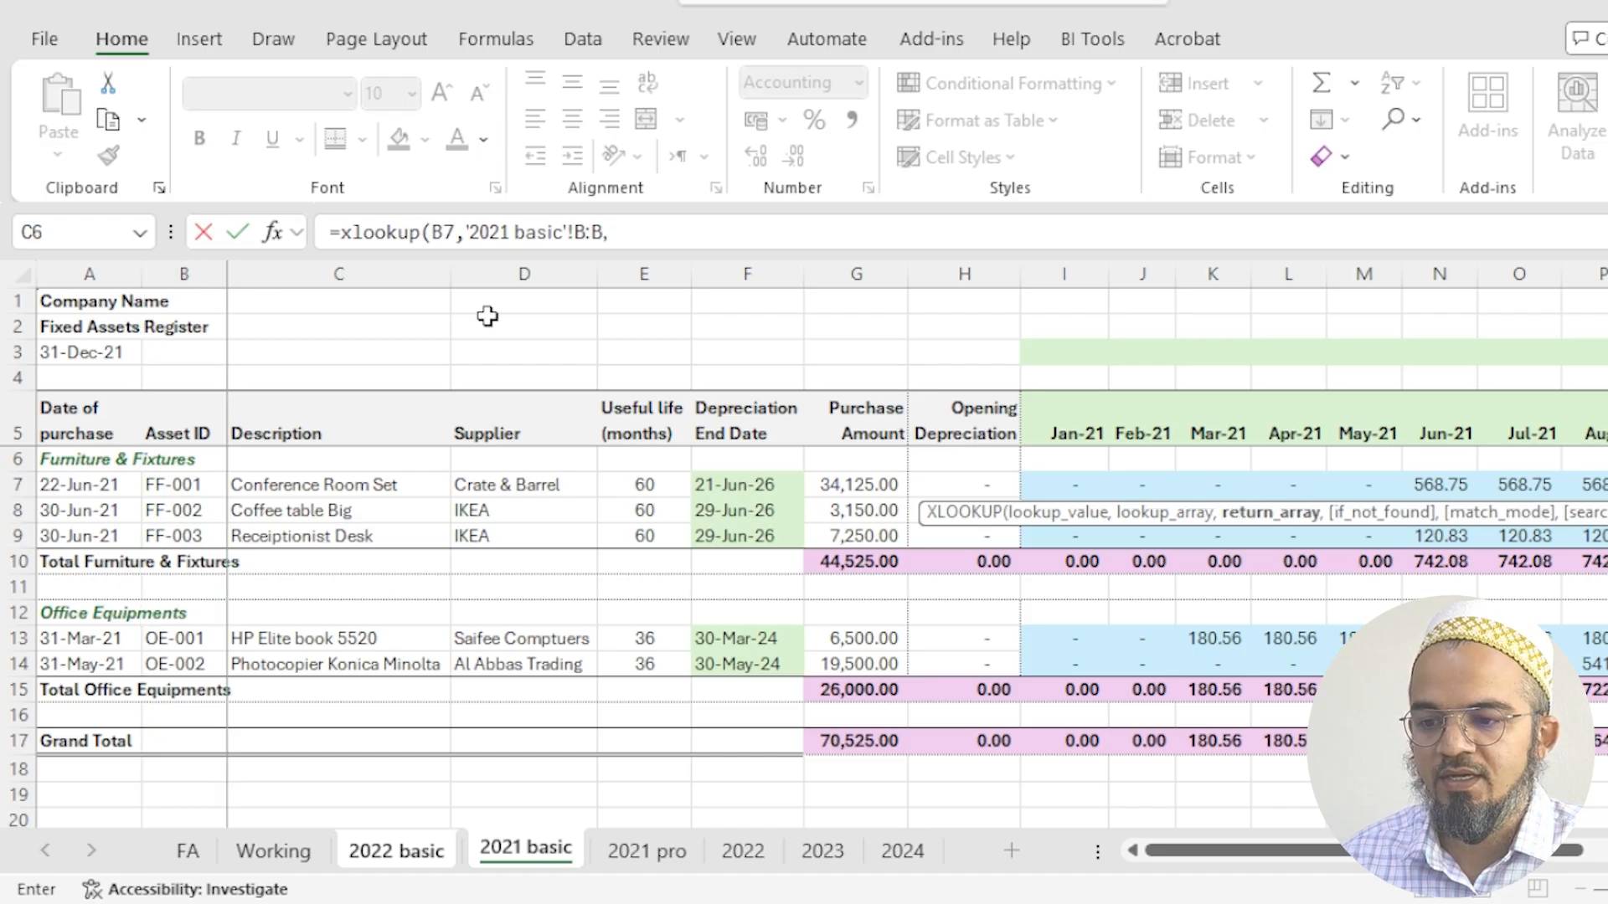
drag(1466, 851, 1593, 851)
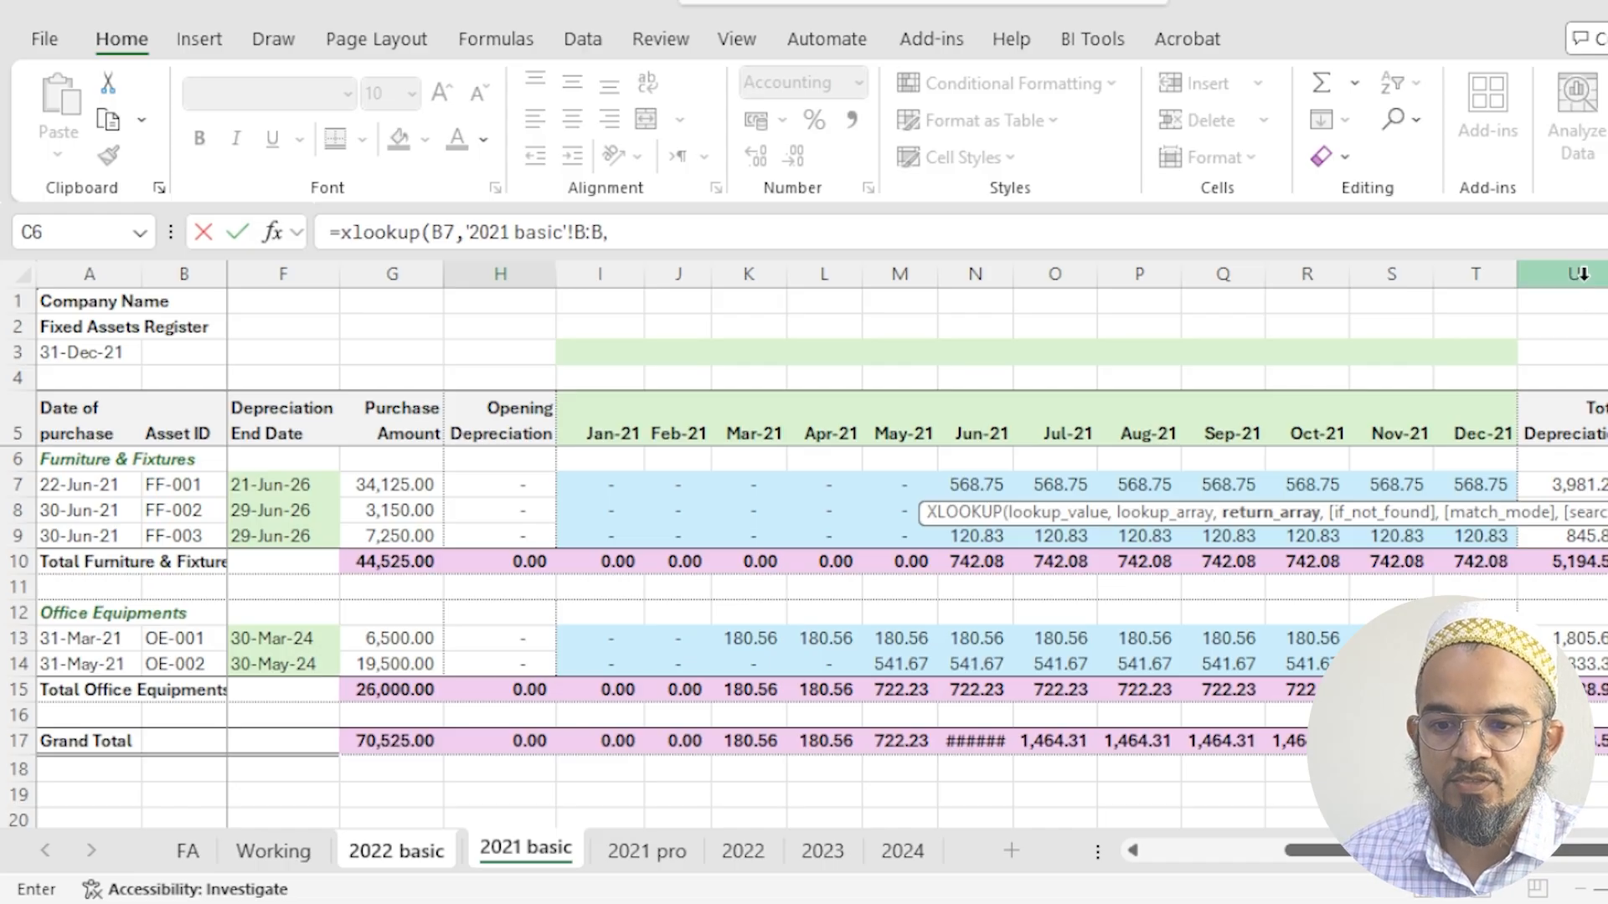
click(1580, 274)
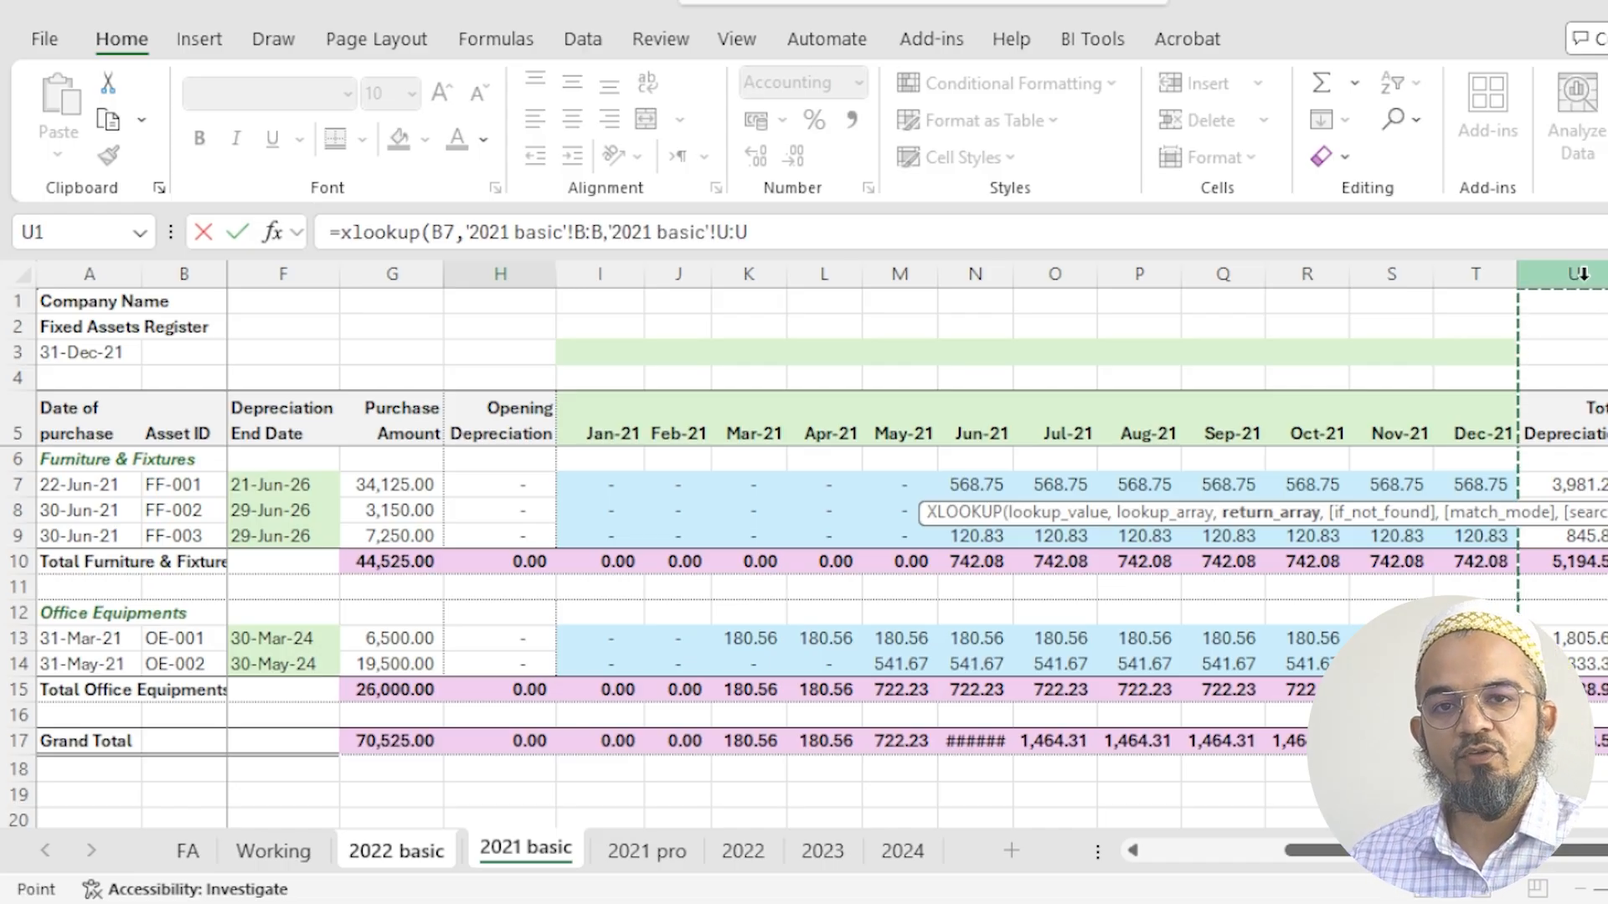
text())
key(Return)
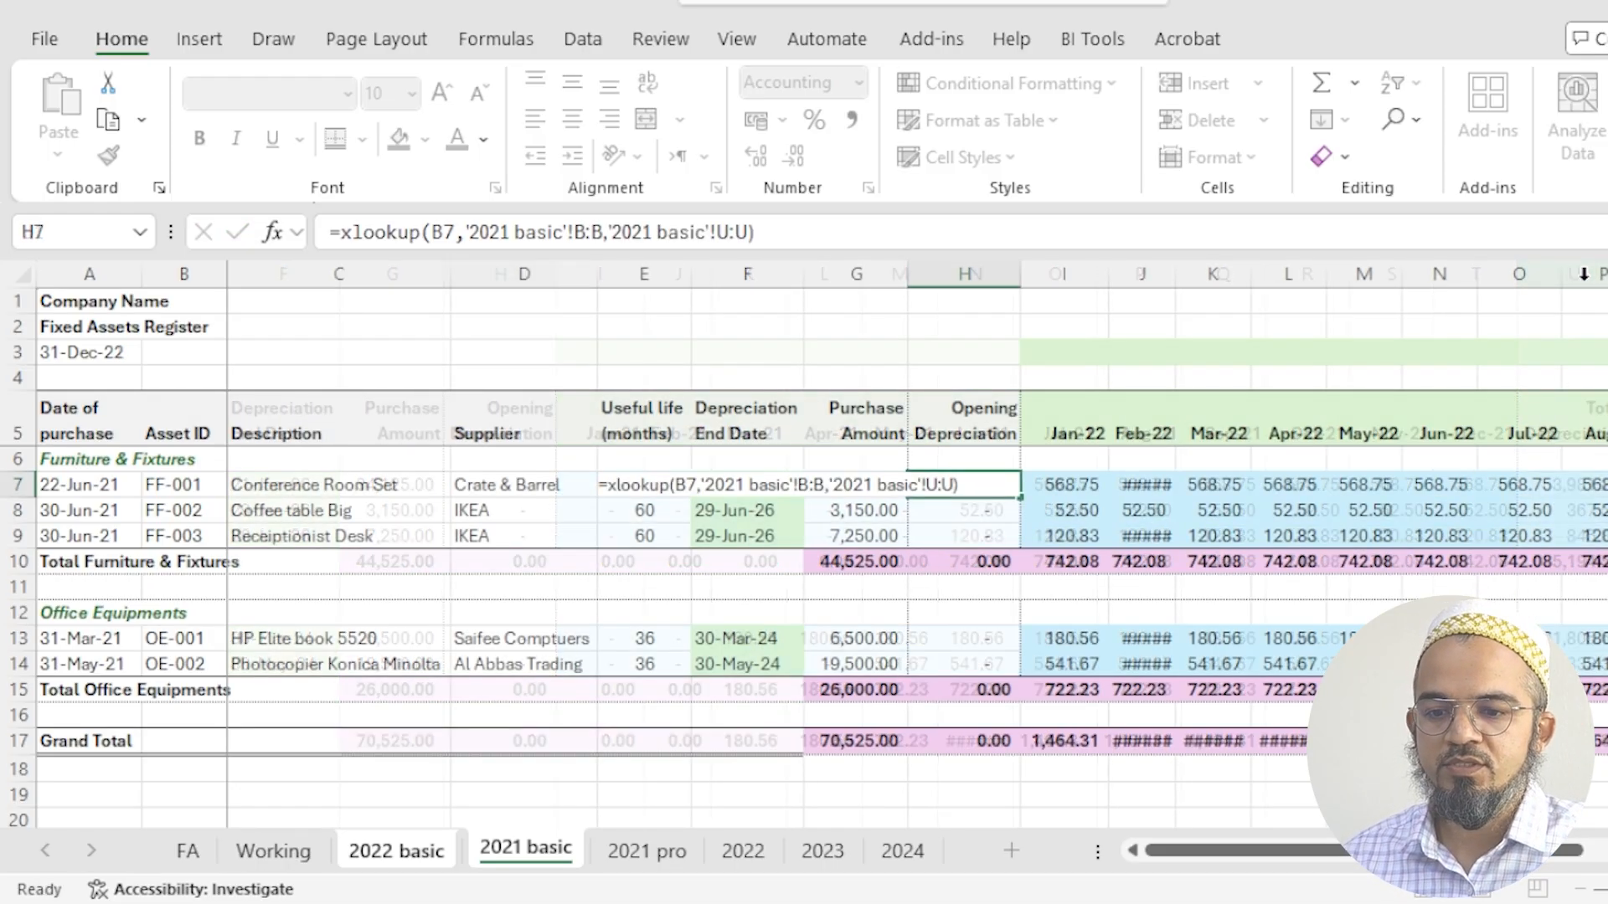
- Copy the H7 opening depreciation formula to the other two Furniture & Fixtures assets, H8:H9
key(Up)
key(shift+Down)
key(shift+Down)
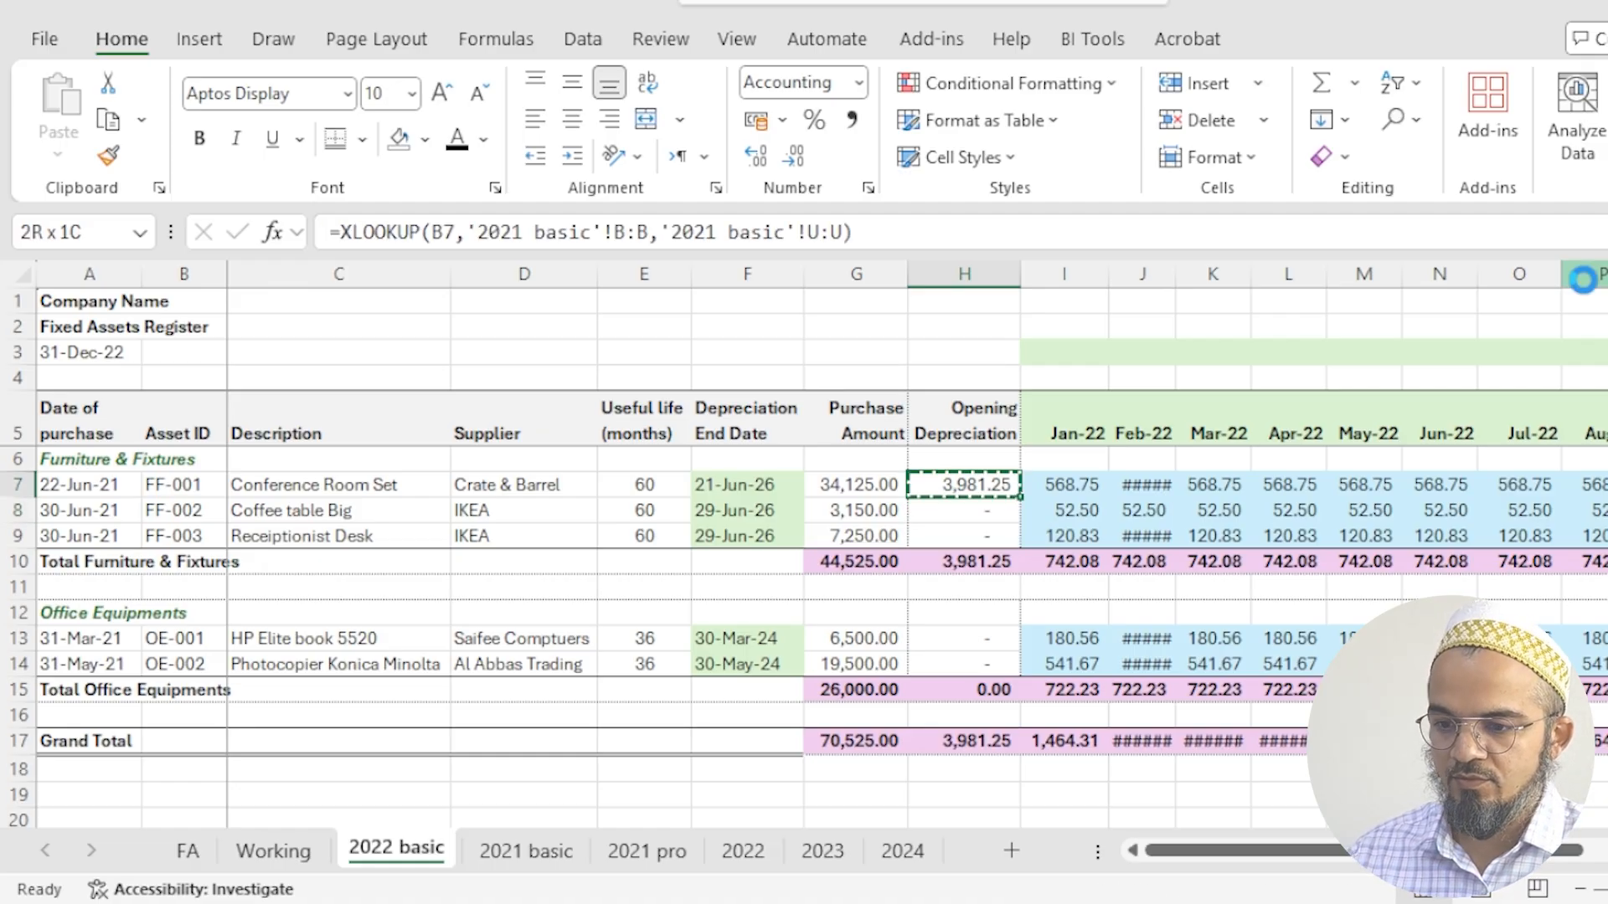
key(ctrl+c)
key(ctrl+v)
- Paste the H7 opening depreciation formula into the two Office Equipments assets, H13:H14
key(ctrl+Down)
key(Down)
key(Down)
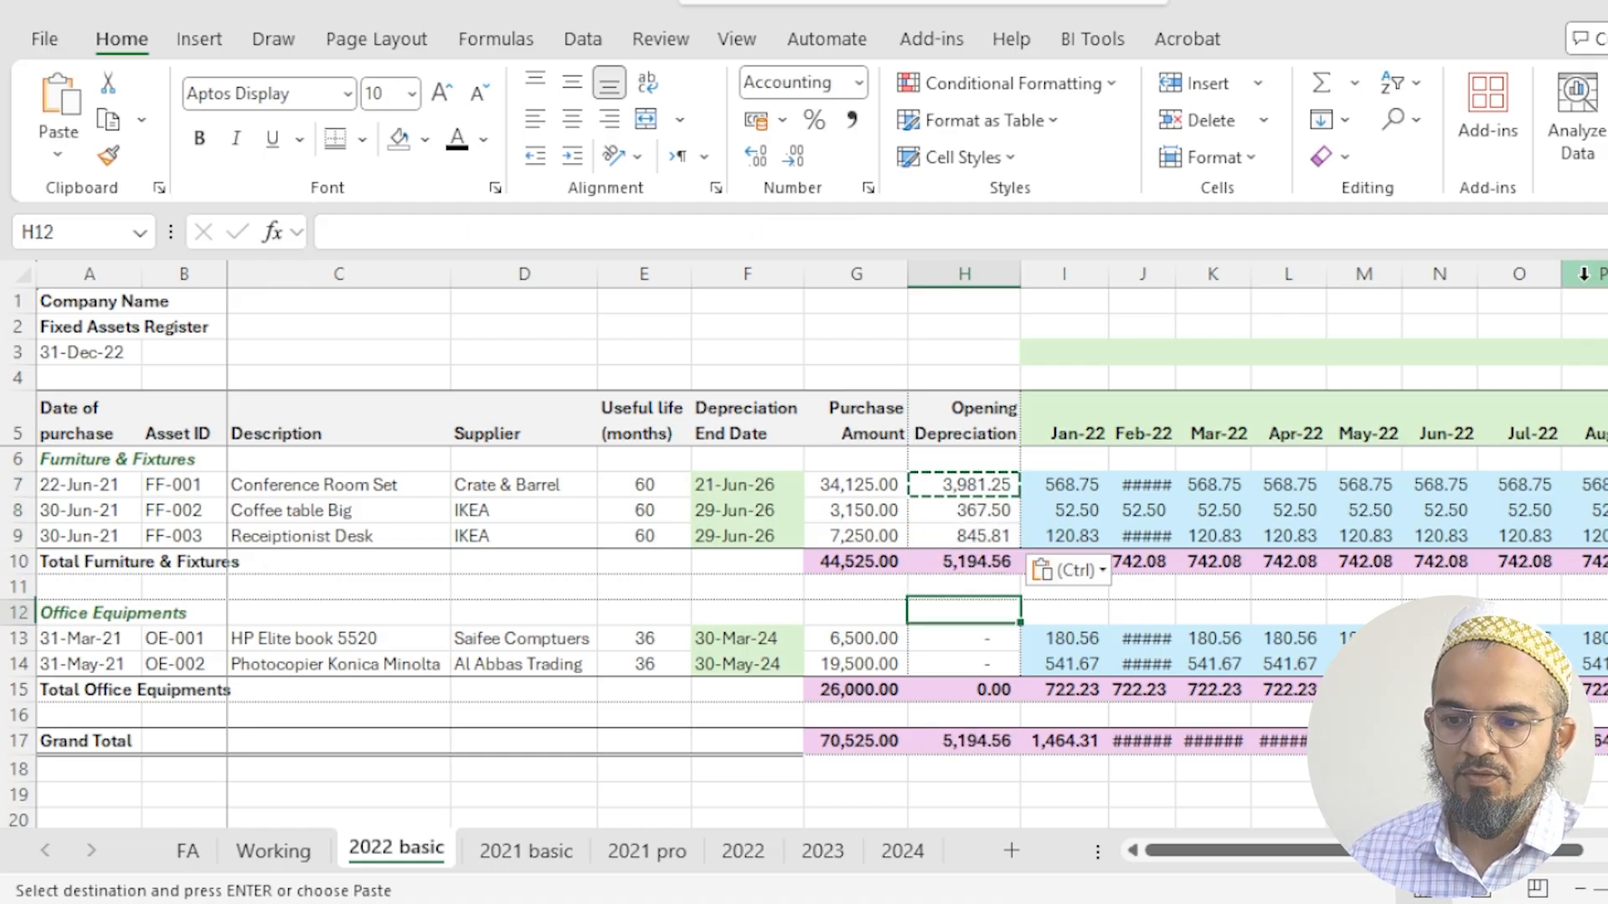
key(Down)
key(shift+Down)
key(ctrl+v)
key(Escape)
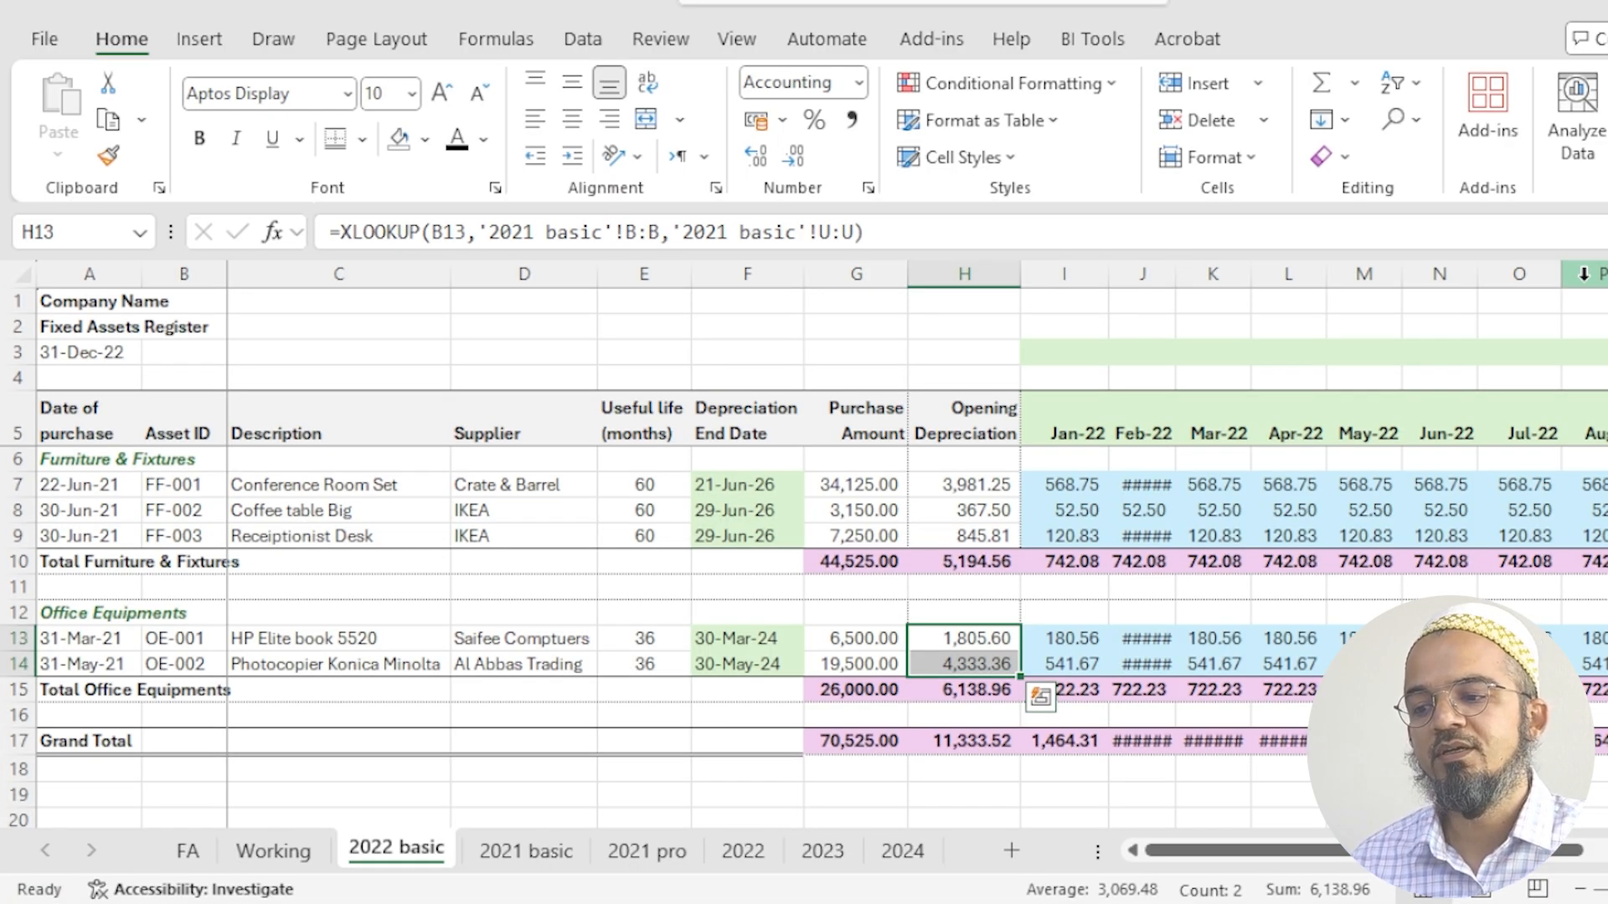
drag(198, 439, 187, 666)
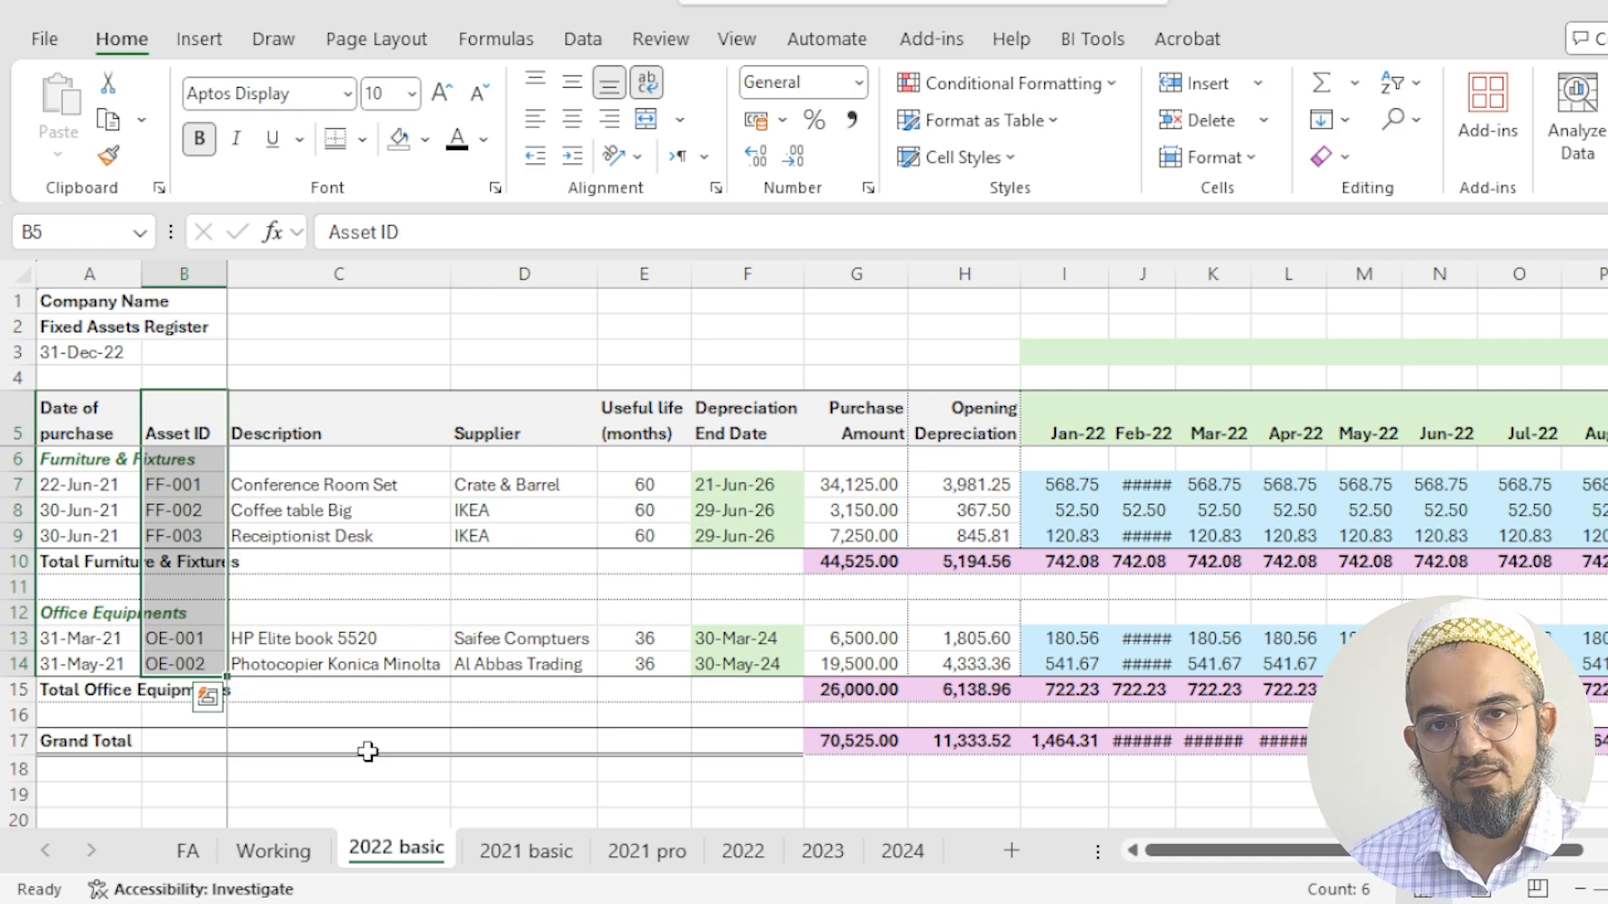
click(837, 791)
click(1134, 791)
click(890, 791)
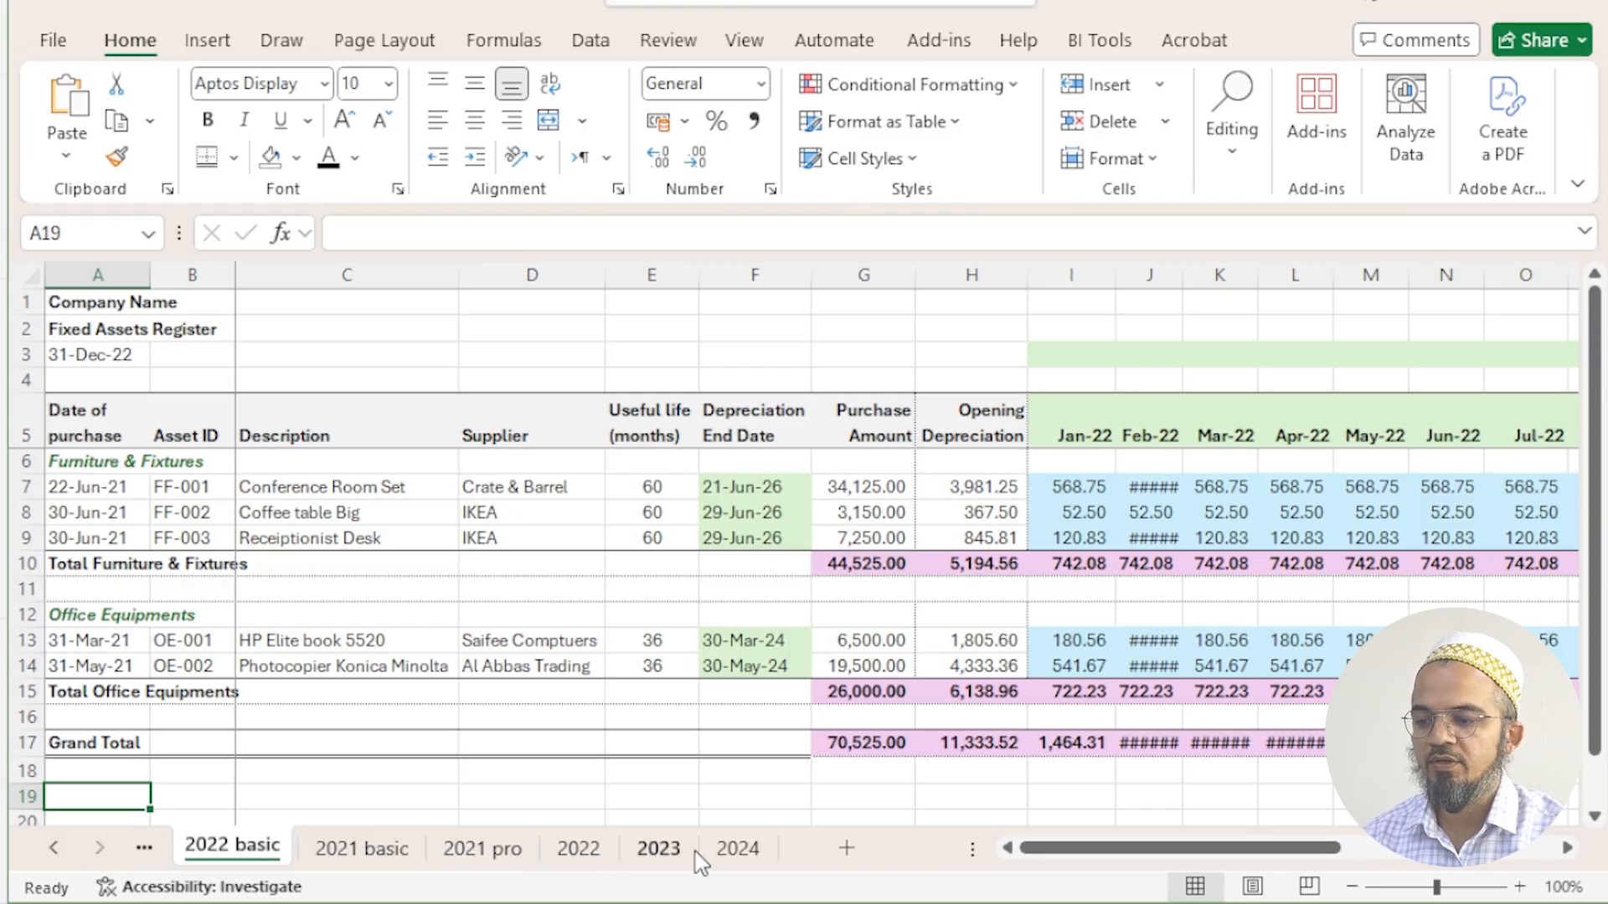
- Open the 2024 sheet and examine the net asset values of the two red Office Equipments rows, W16:W17
click(734, 860)
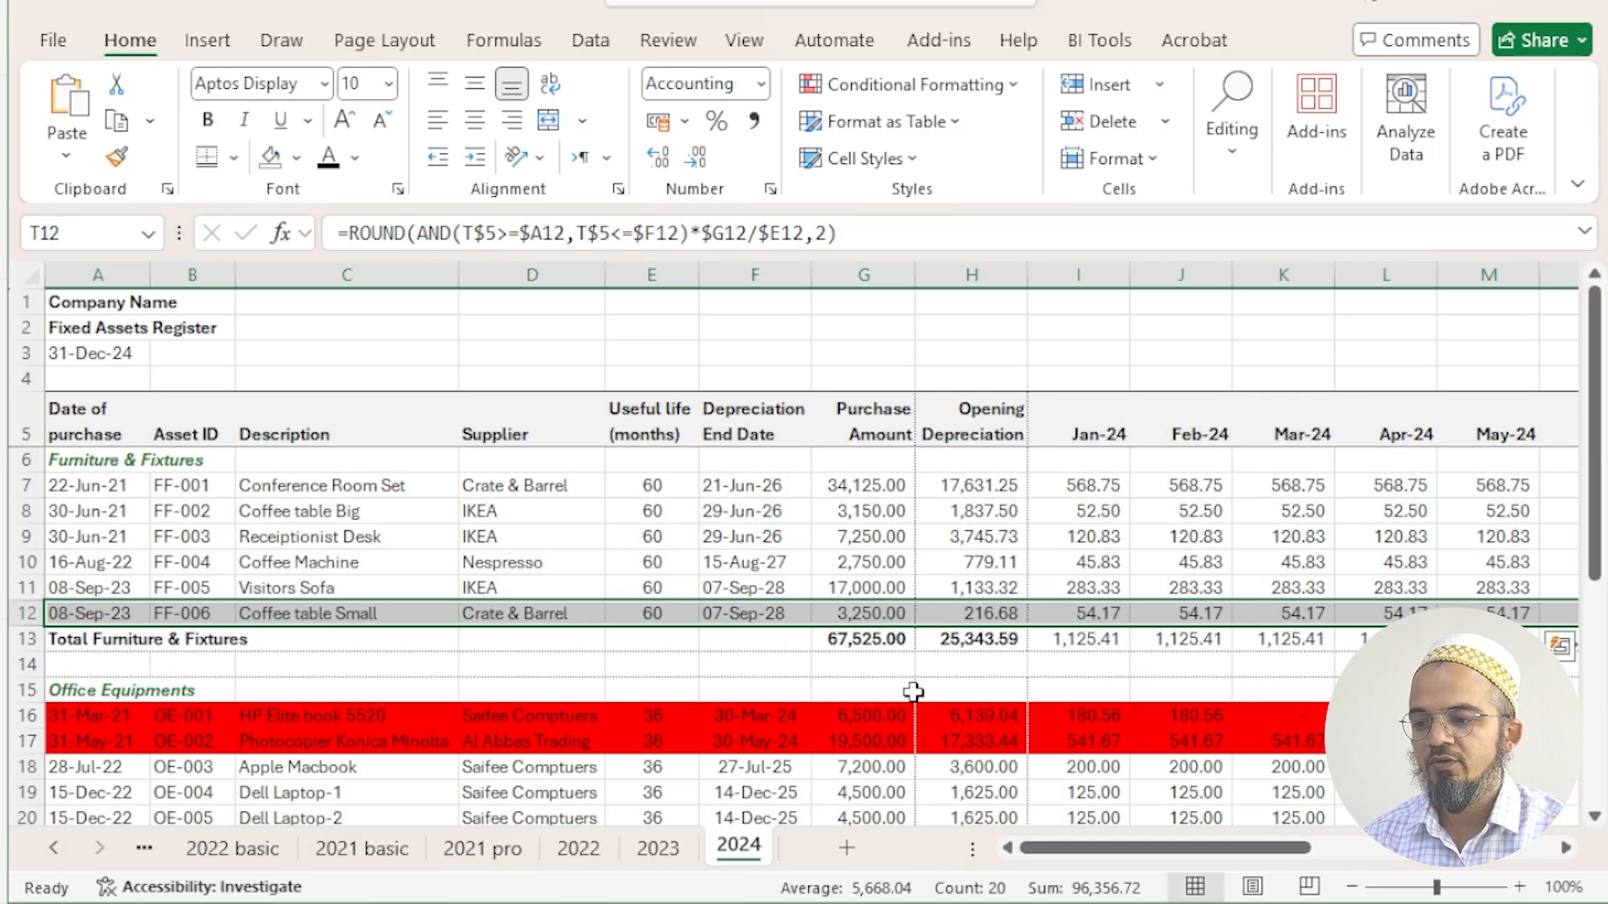
click(1270, 696)
drag(1270, 696, 1479, 714)
click(1479, 714)
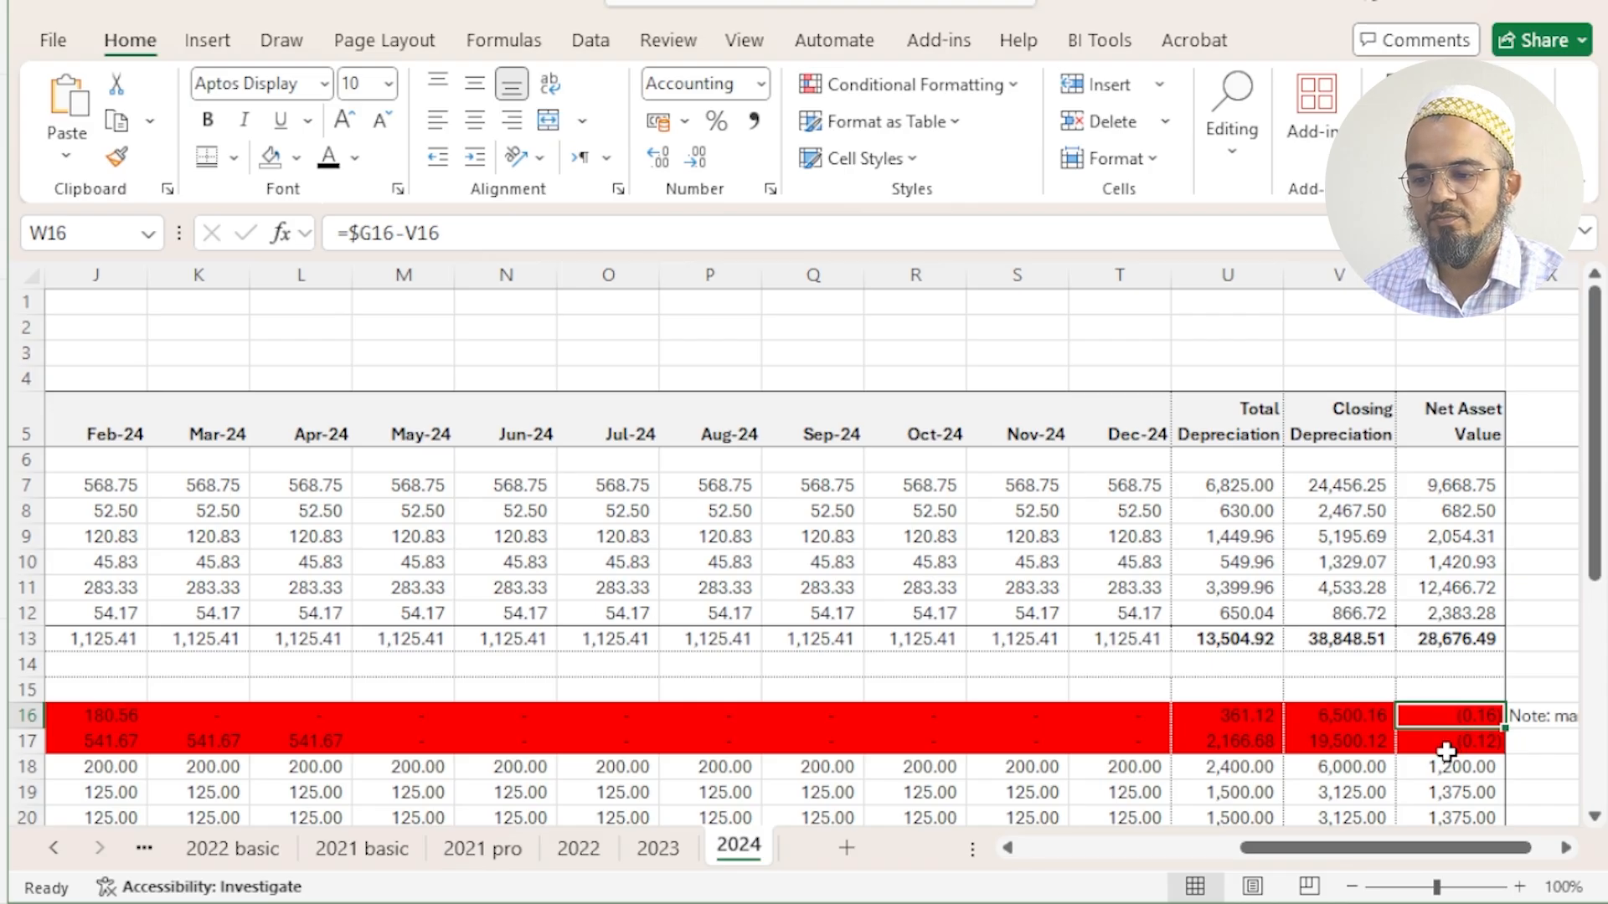
click(1443, 748)
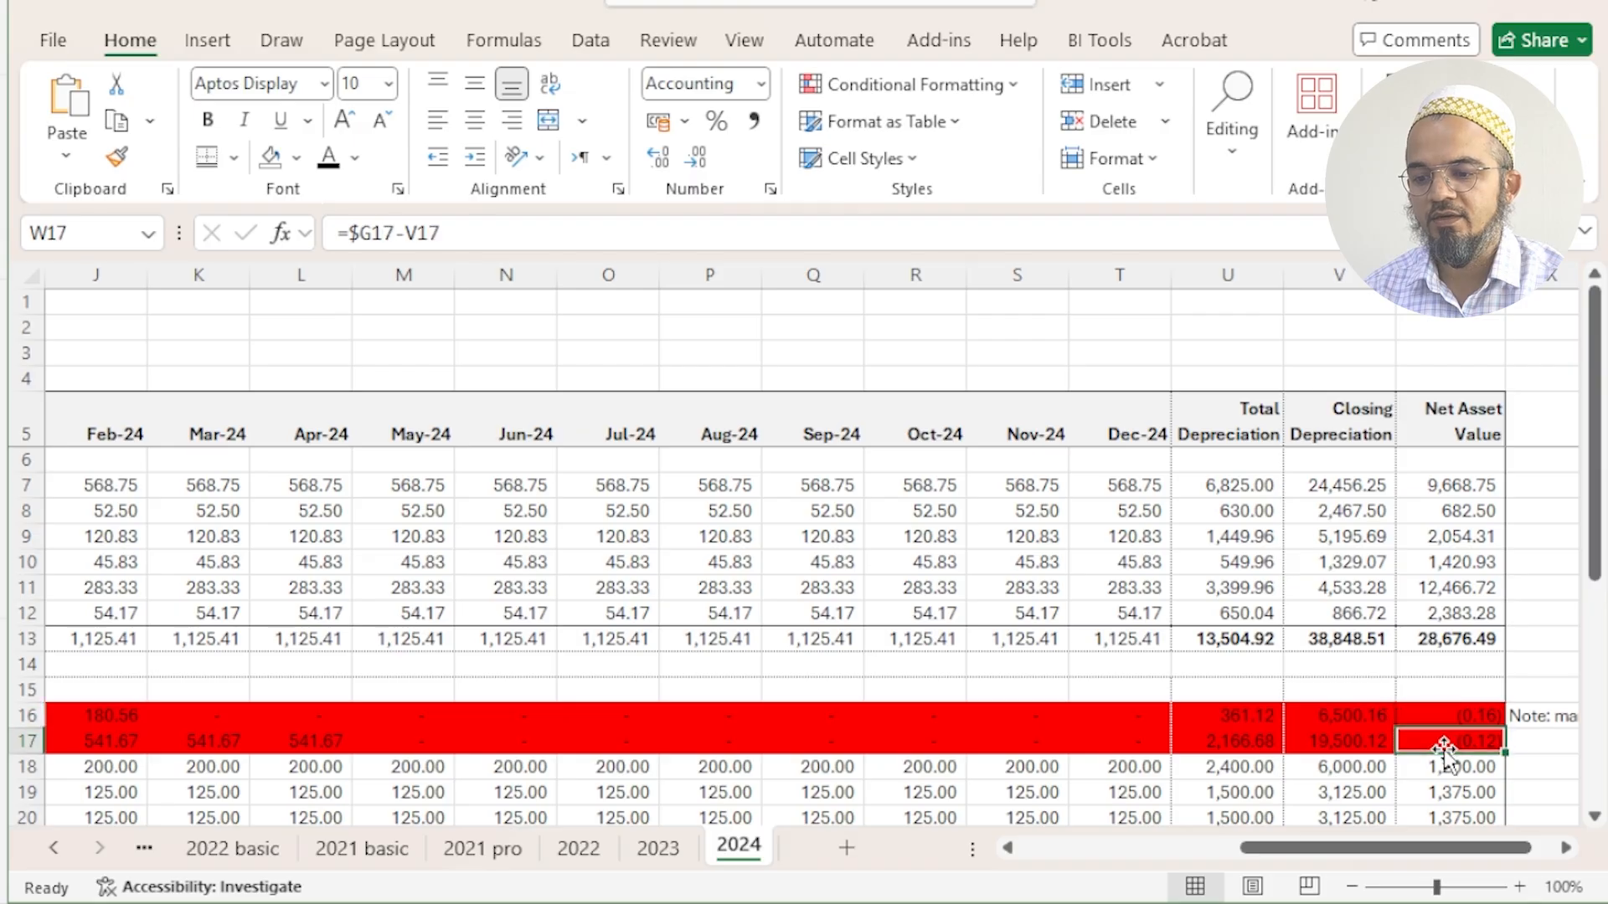
click(1435, 717)
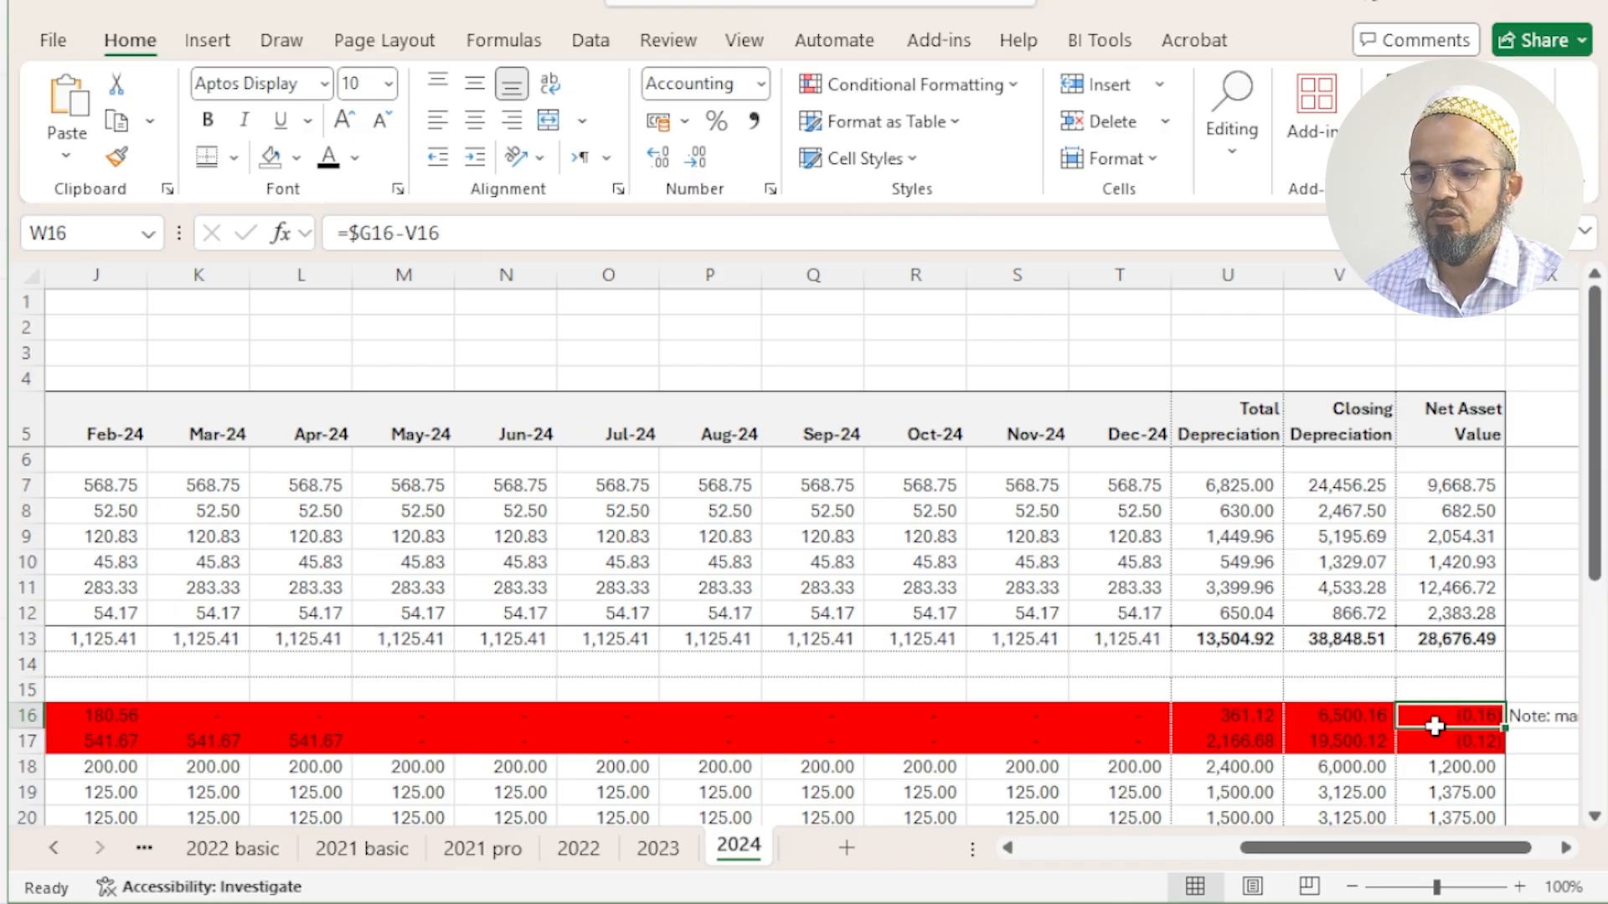
drag(1435, 725, 1435, 746)
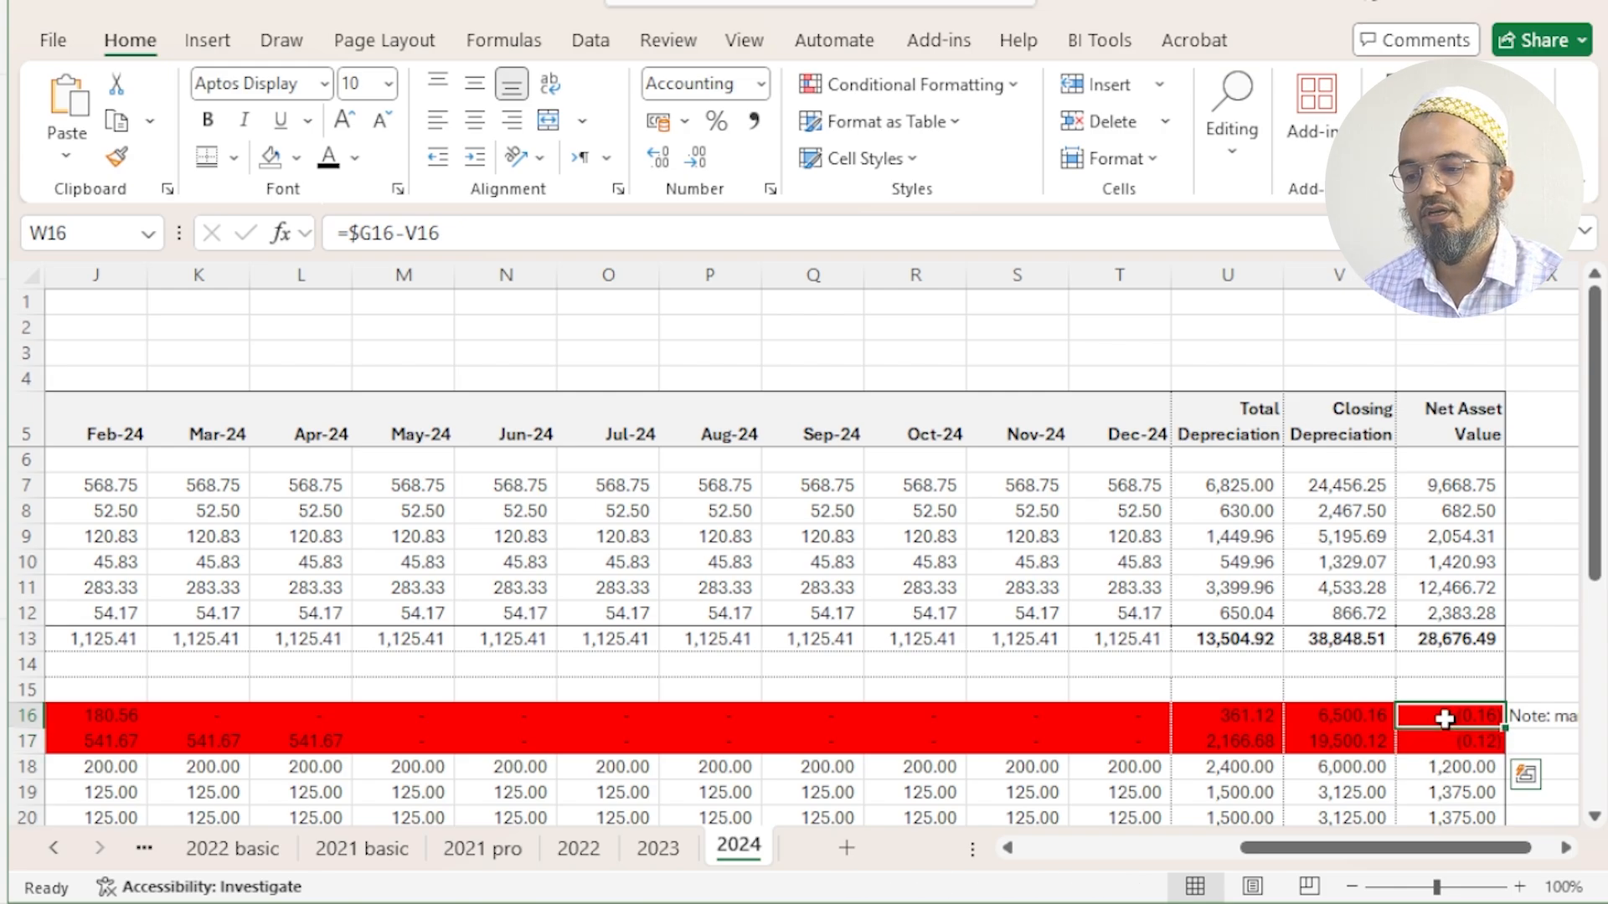
- Open the conditional formatting rule applied to row 16 and examine its formula, =$W16<0
drag(1444, 719, 11, 703)
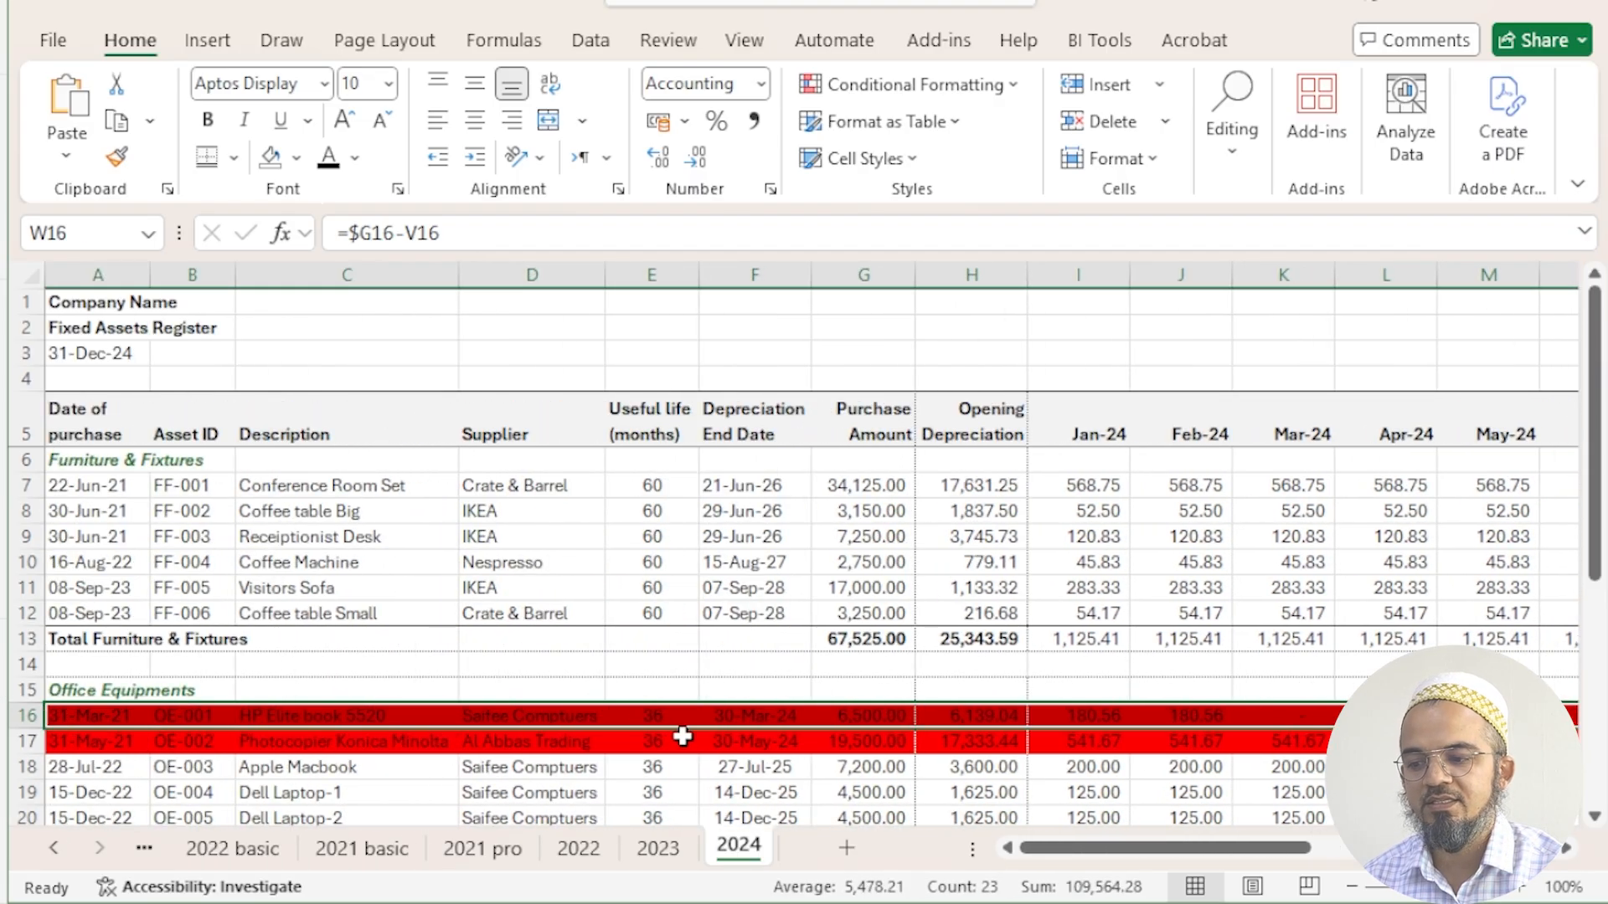
click(1005, 84)
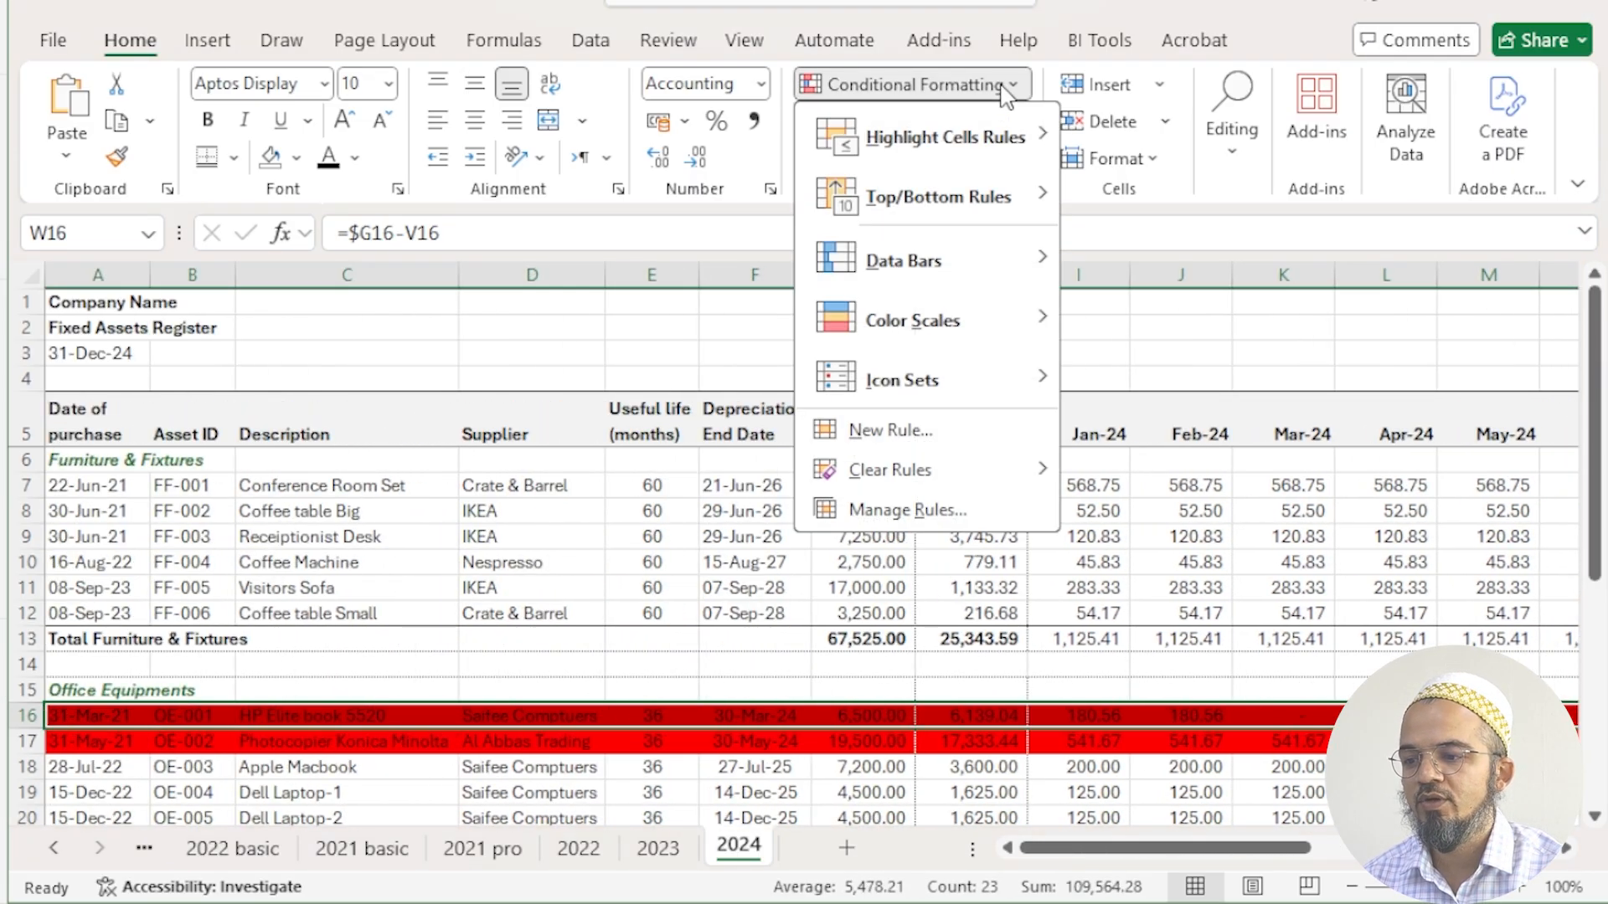
click(945, 507)
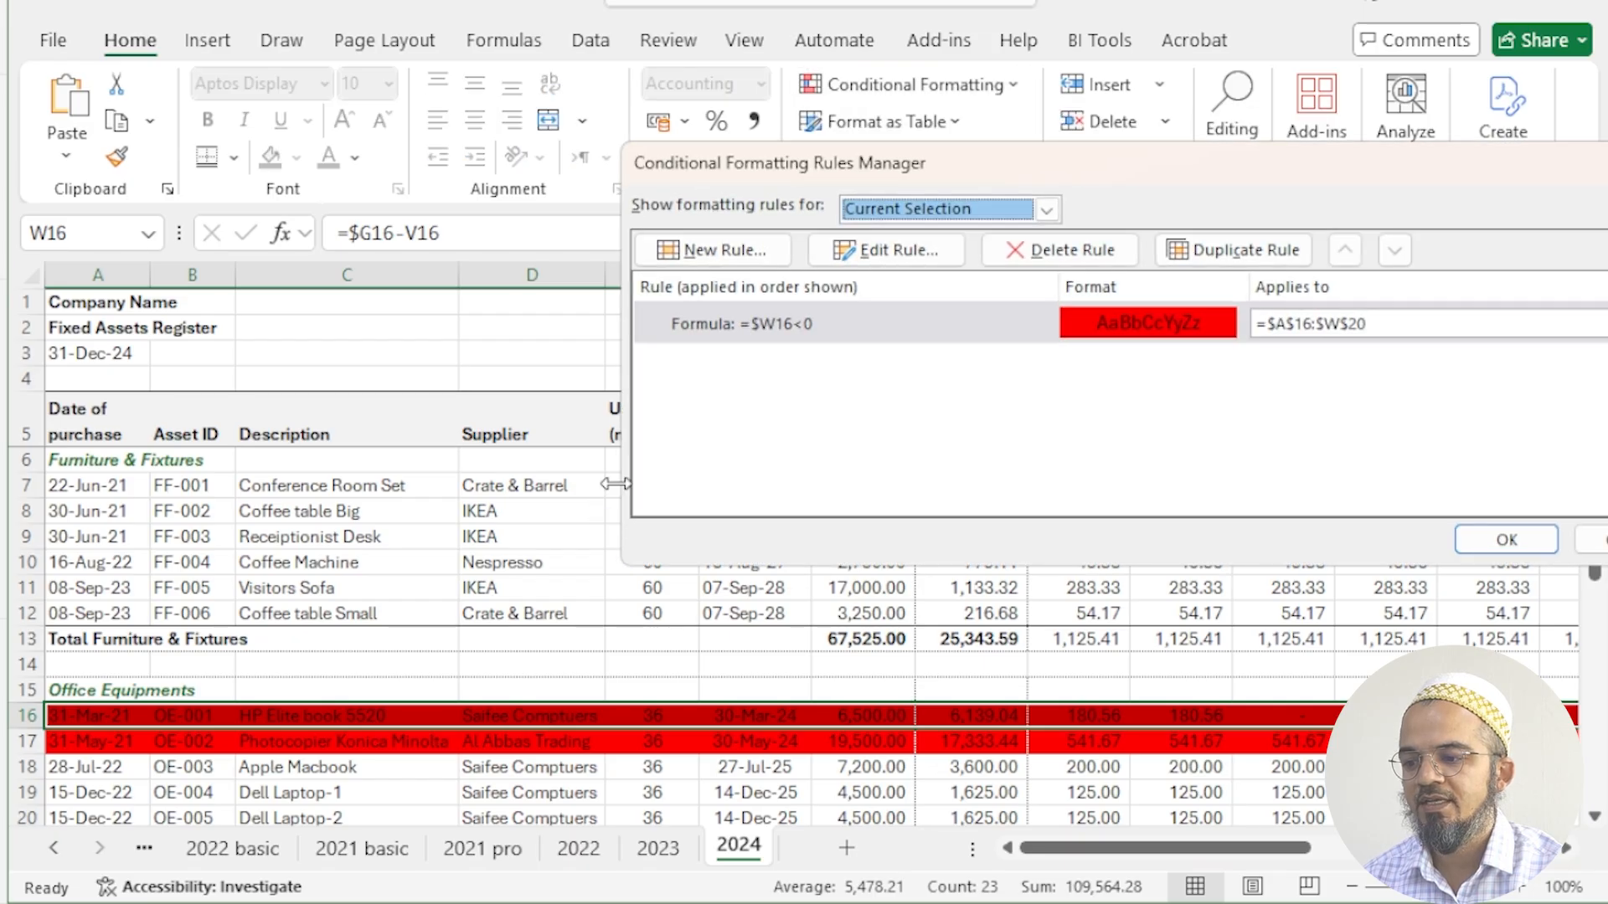
click(745, 325)
click(852, 251)
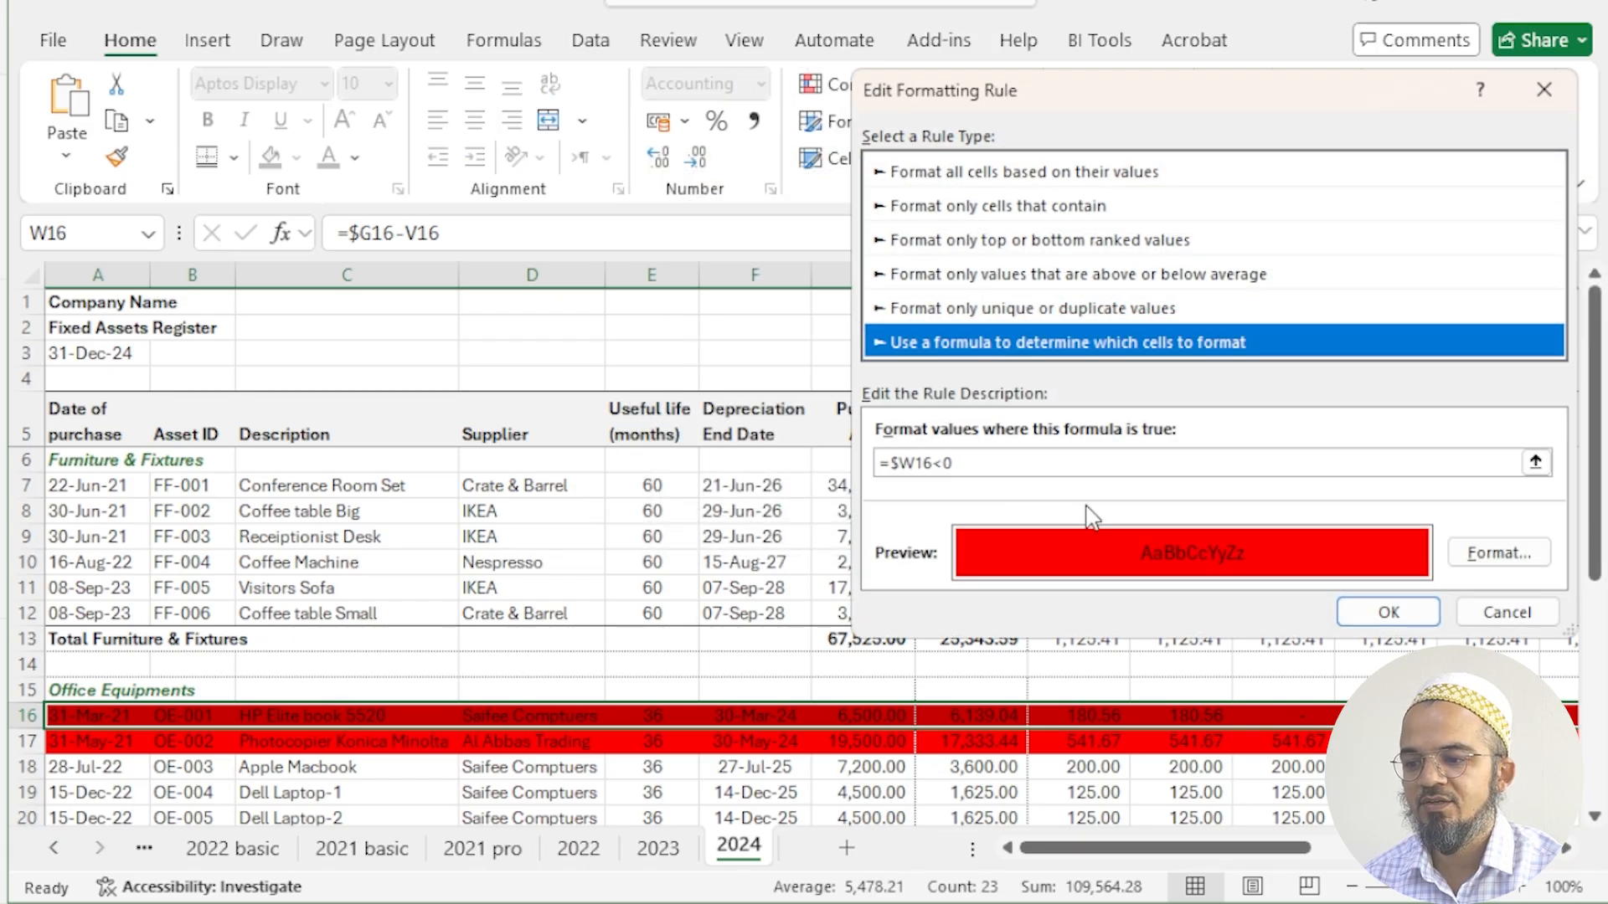
click(965, 465)
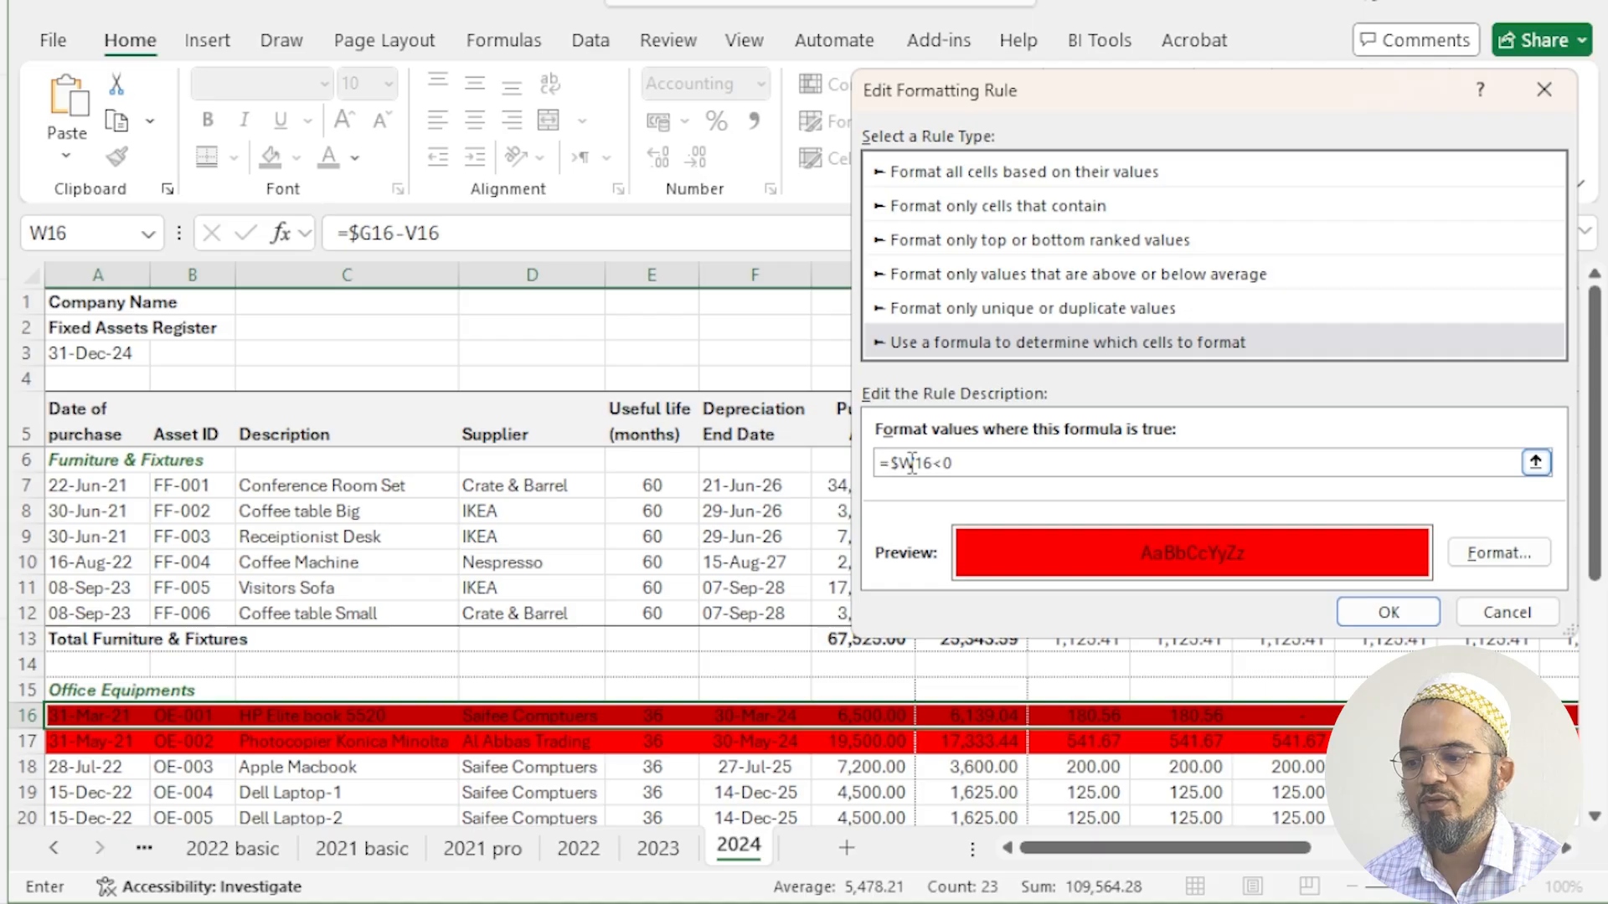
drag(890, 463, 914, 463)
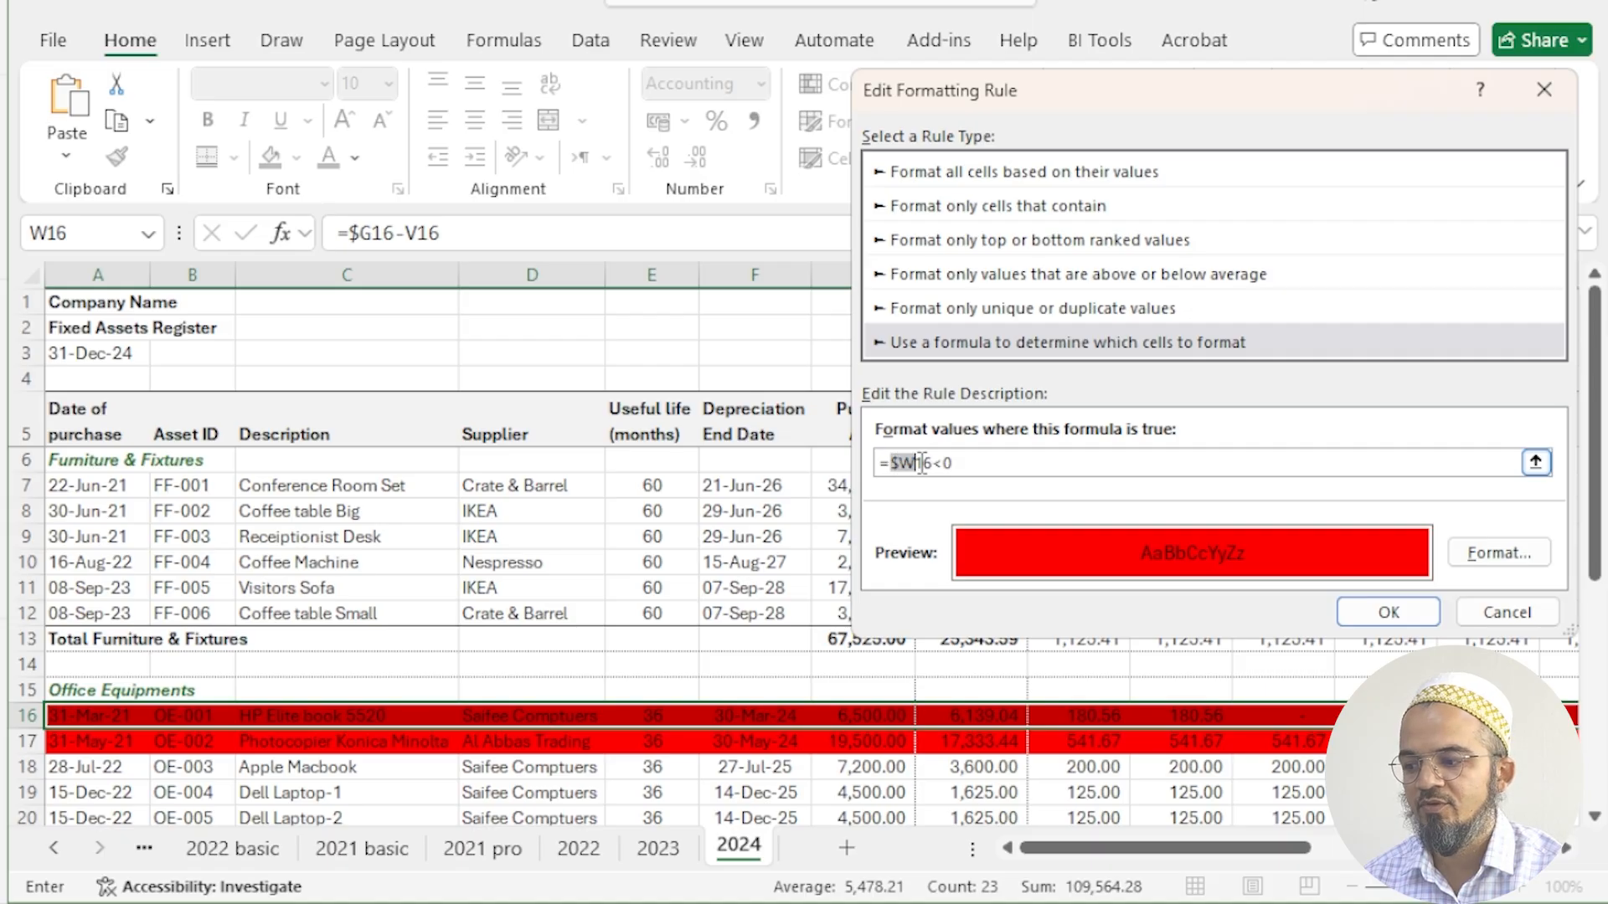
- Check the rule's formula against the Net Asset Value column W and its red fill preview, and close the rule dialogs
drag(1256, 847, 1476, 847)
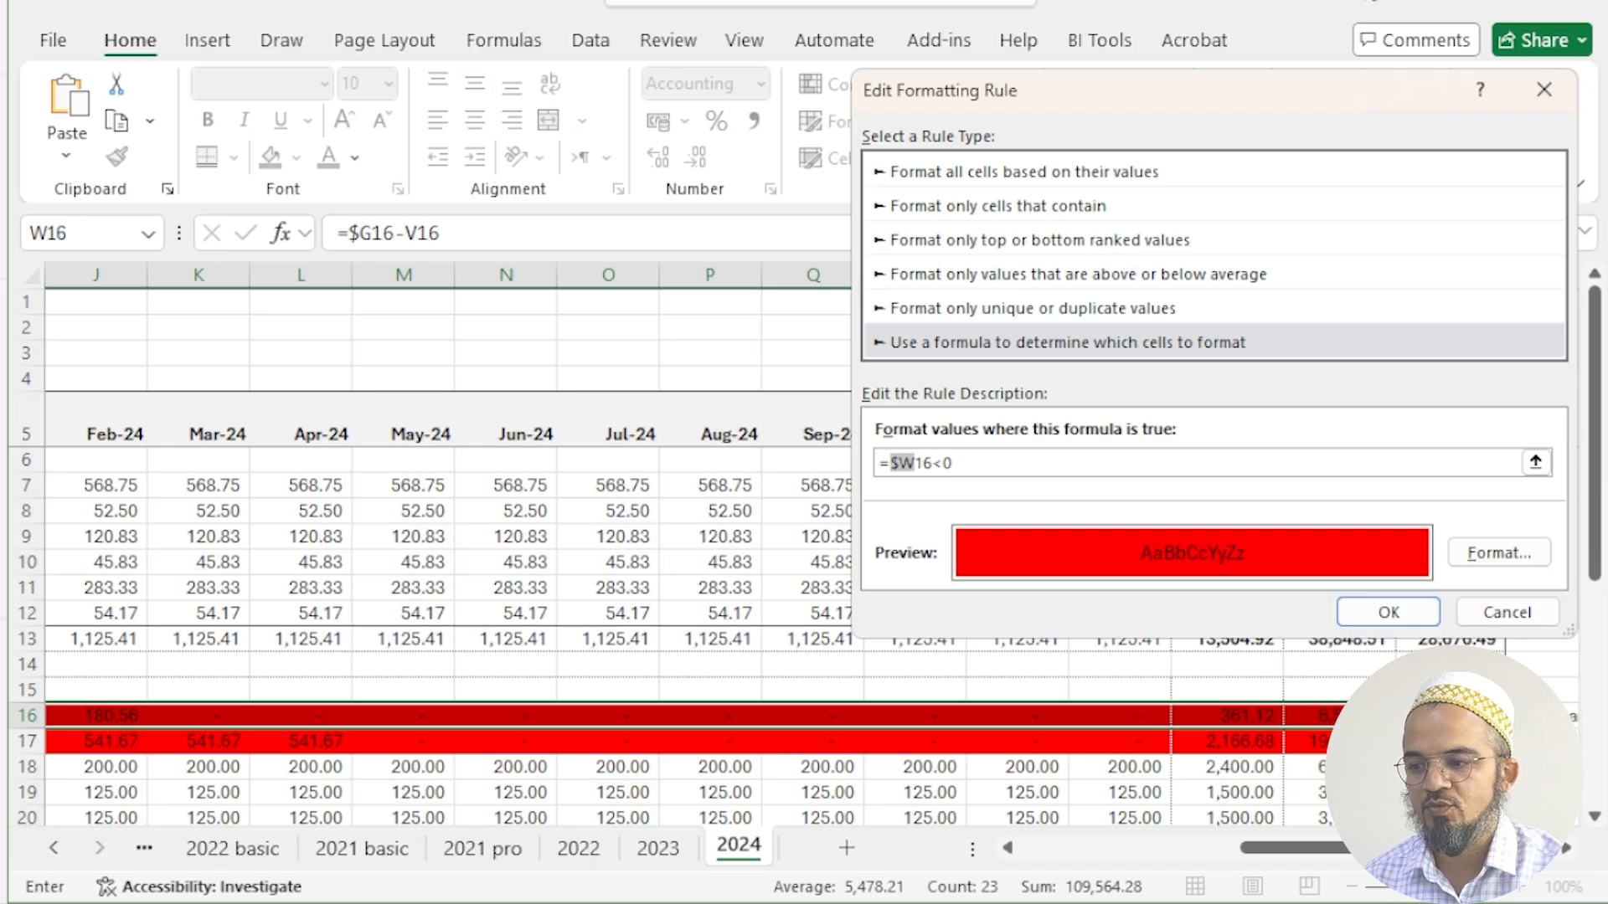
drag(1287, 109, 1025, 119)
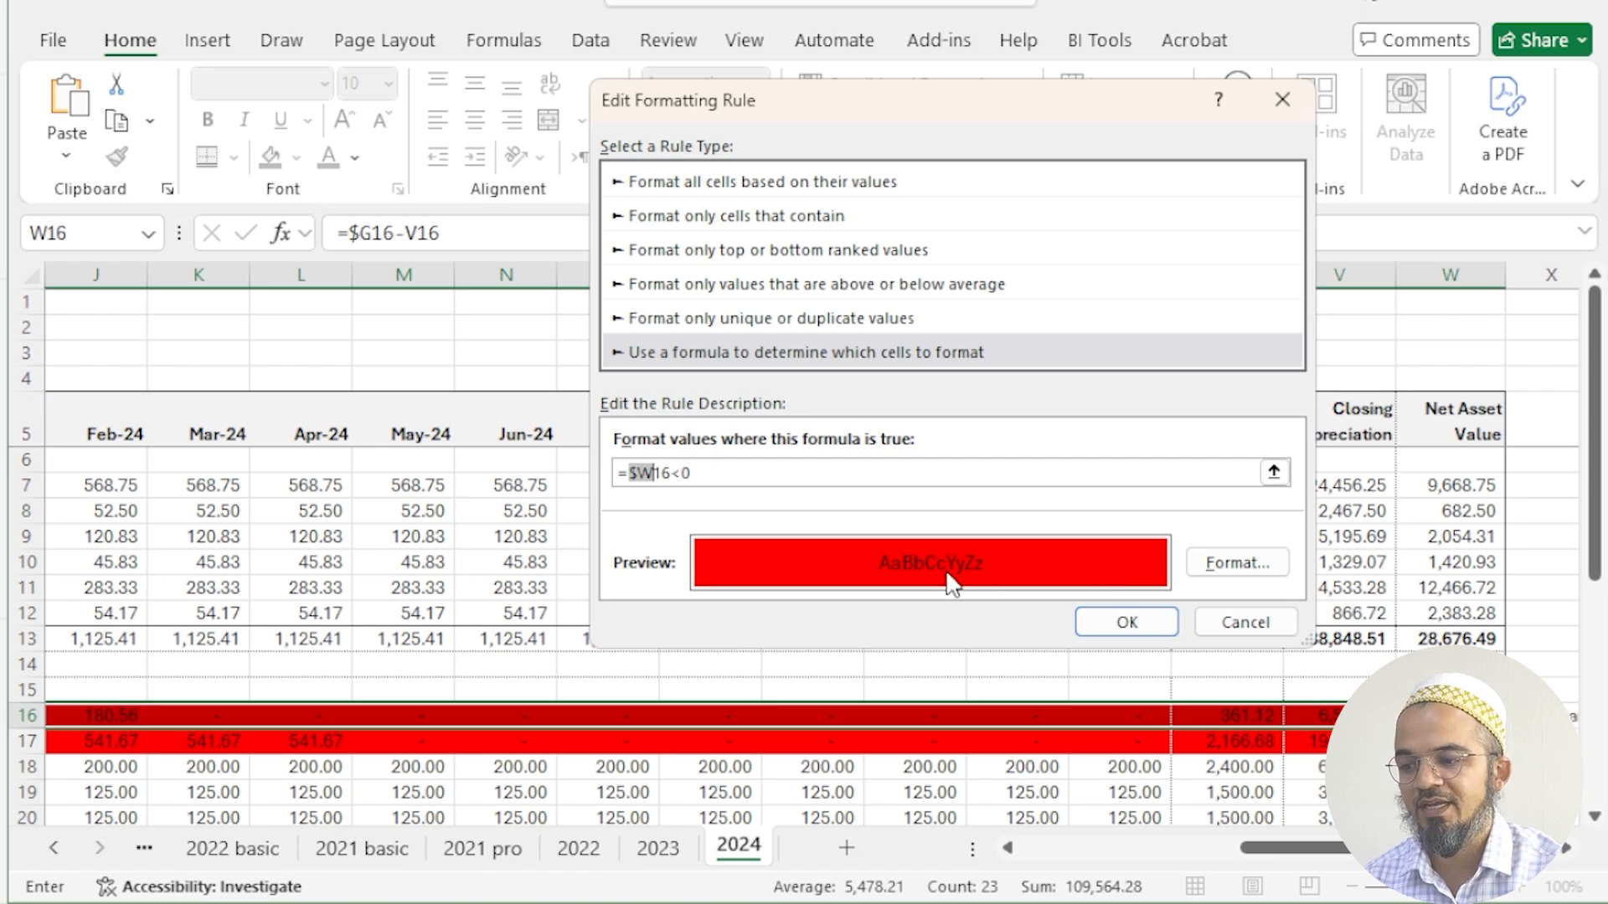
click(661, 473)
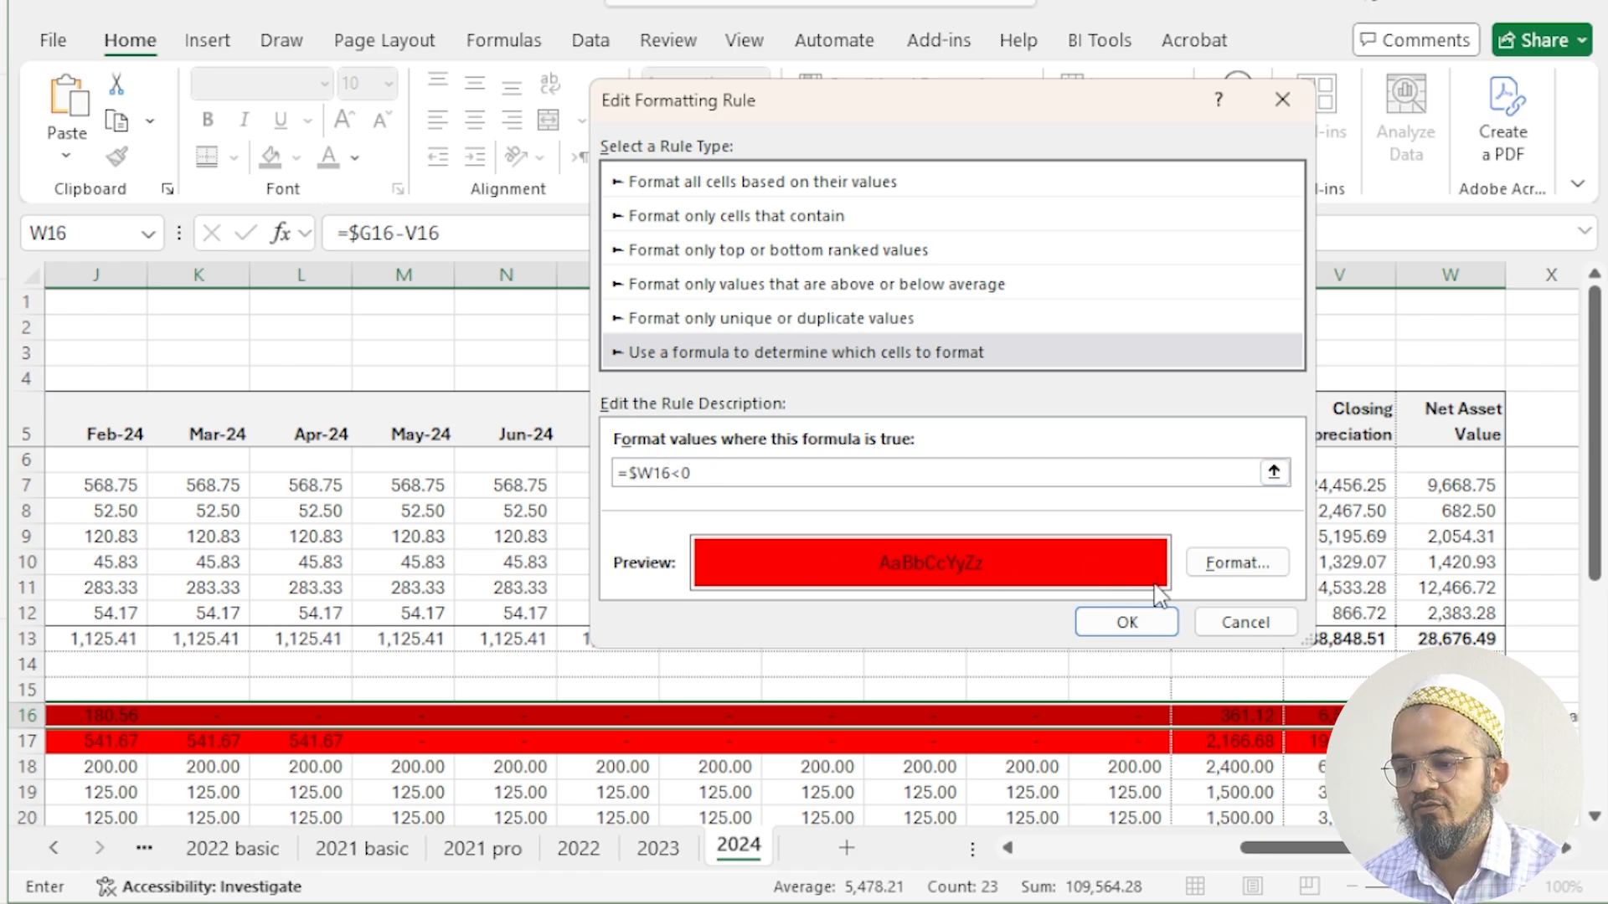
click(1143, 620)
click(1607, 540)
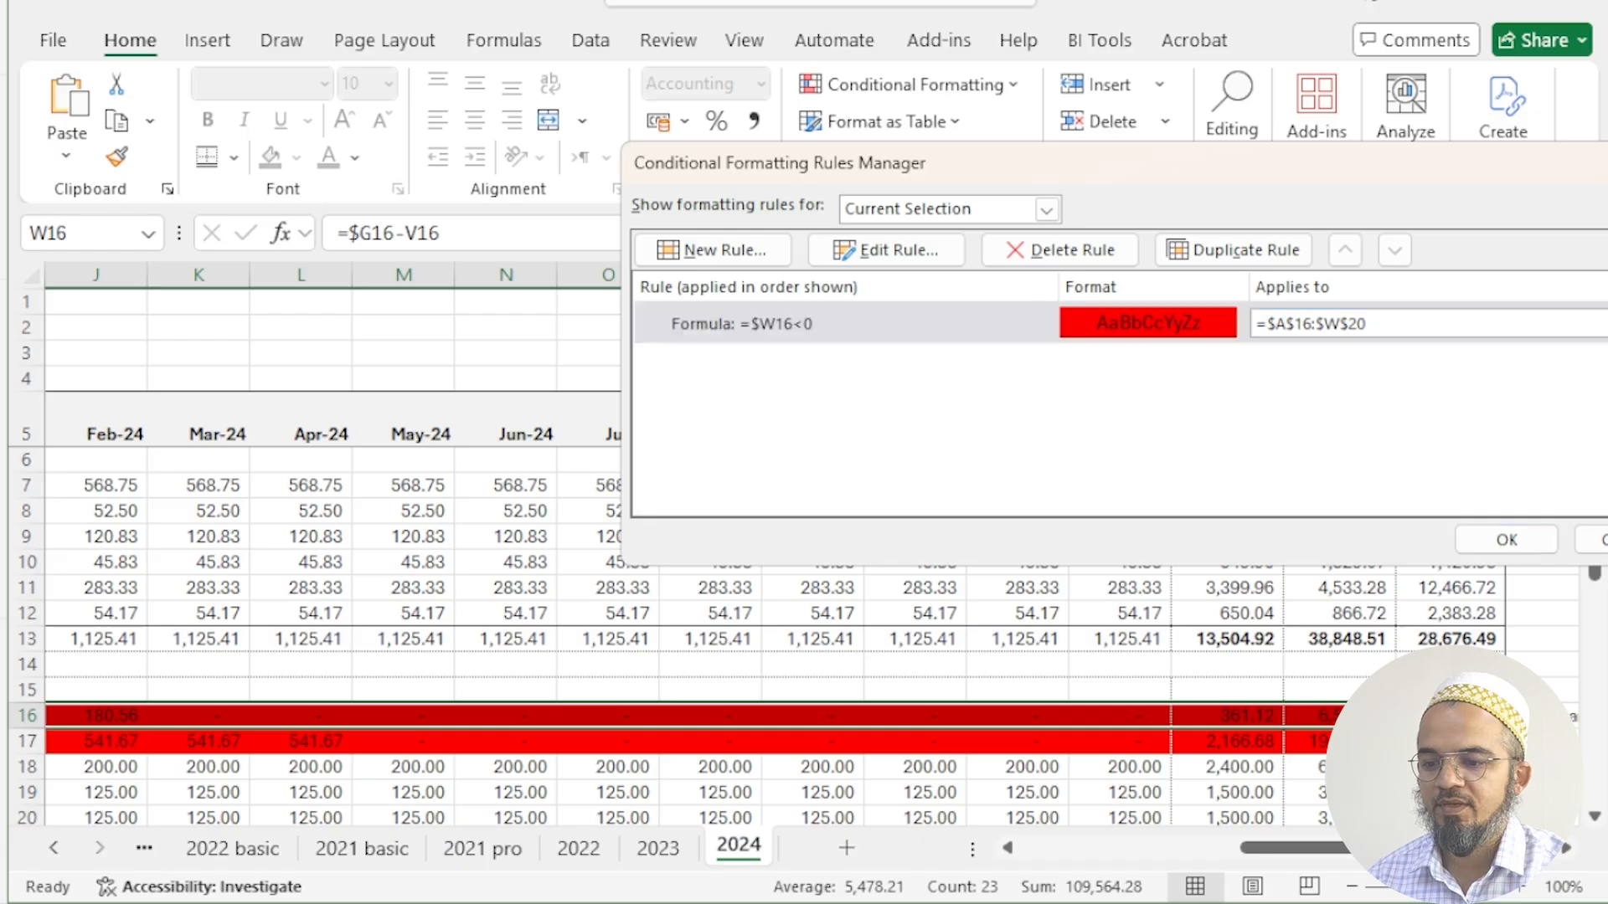
click(1506, 539)
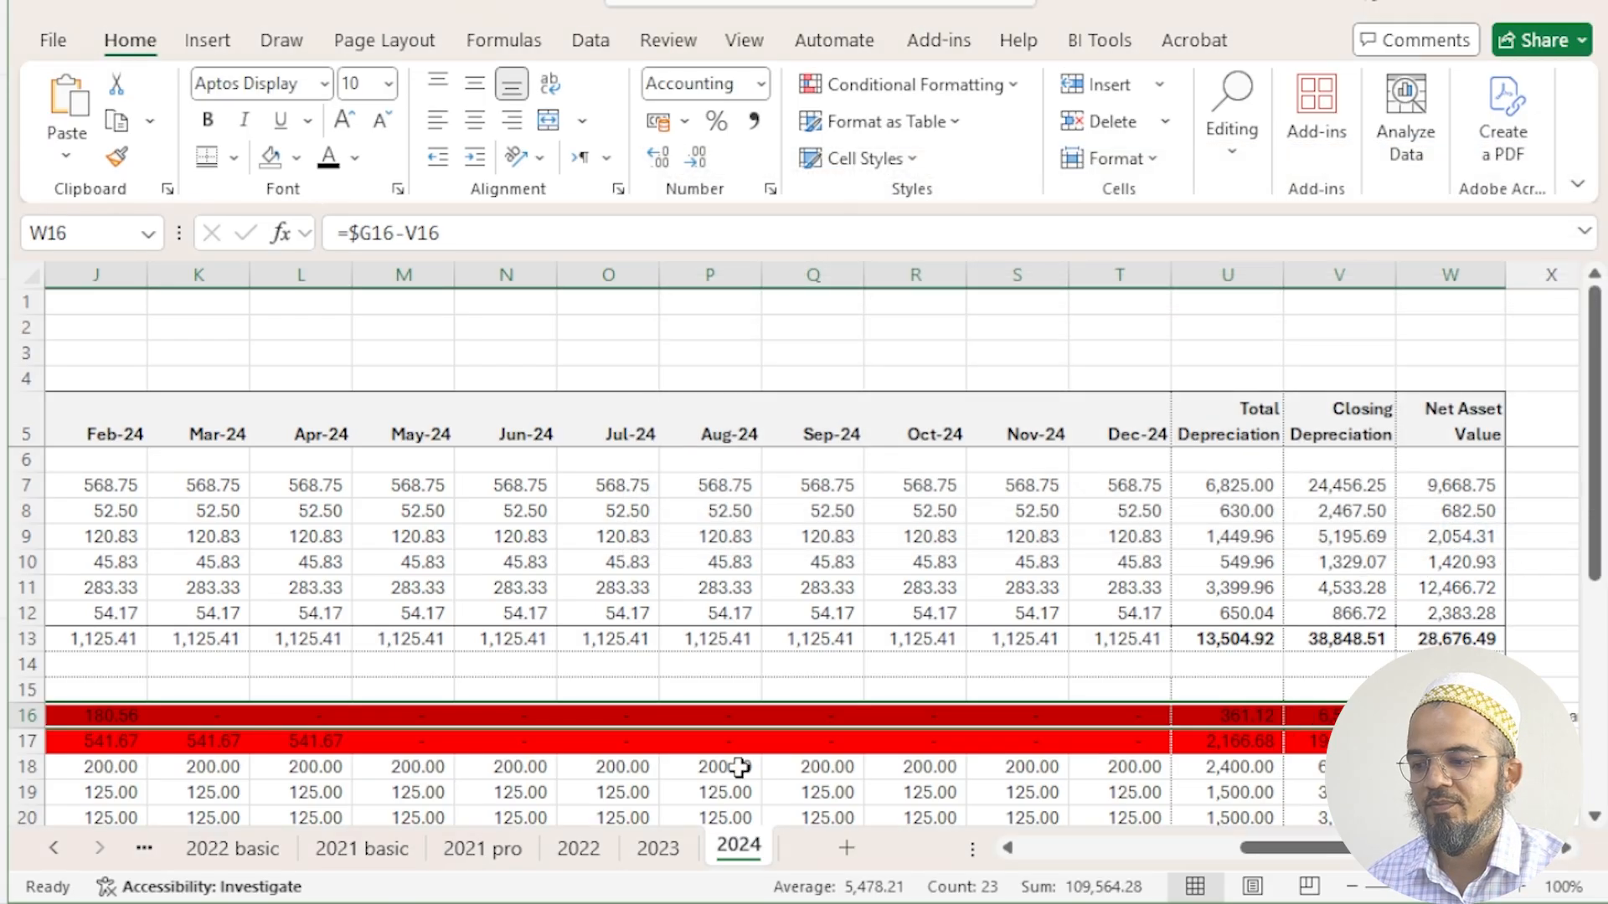
- Copy row 16's formatting, including its conditional rule, to the Furniture & Fixtures asset rows 7 to 12
click(85, 719)
mouse_move(198, 792)
mouse_down()
mouse_move(4, 766)
mouse_move(26, 742)
mouse_up()
click(116, 157)
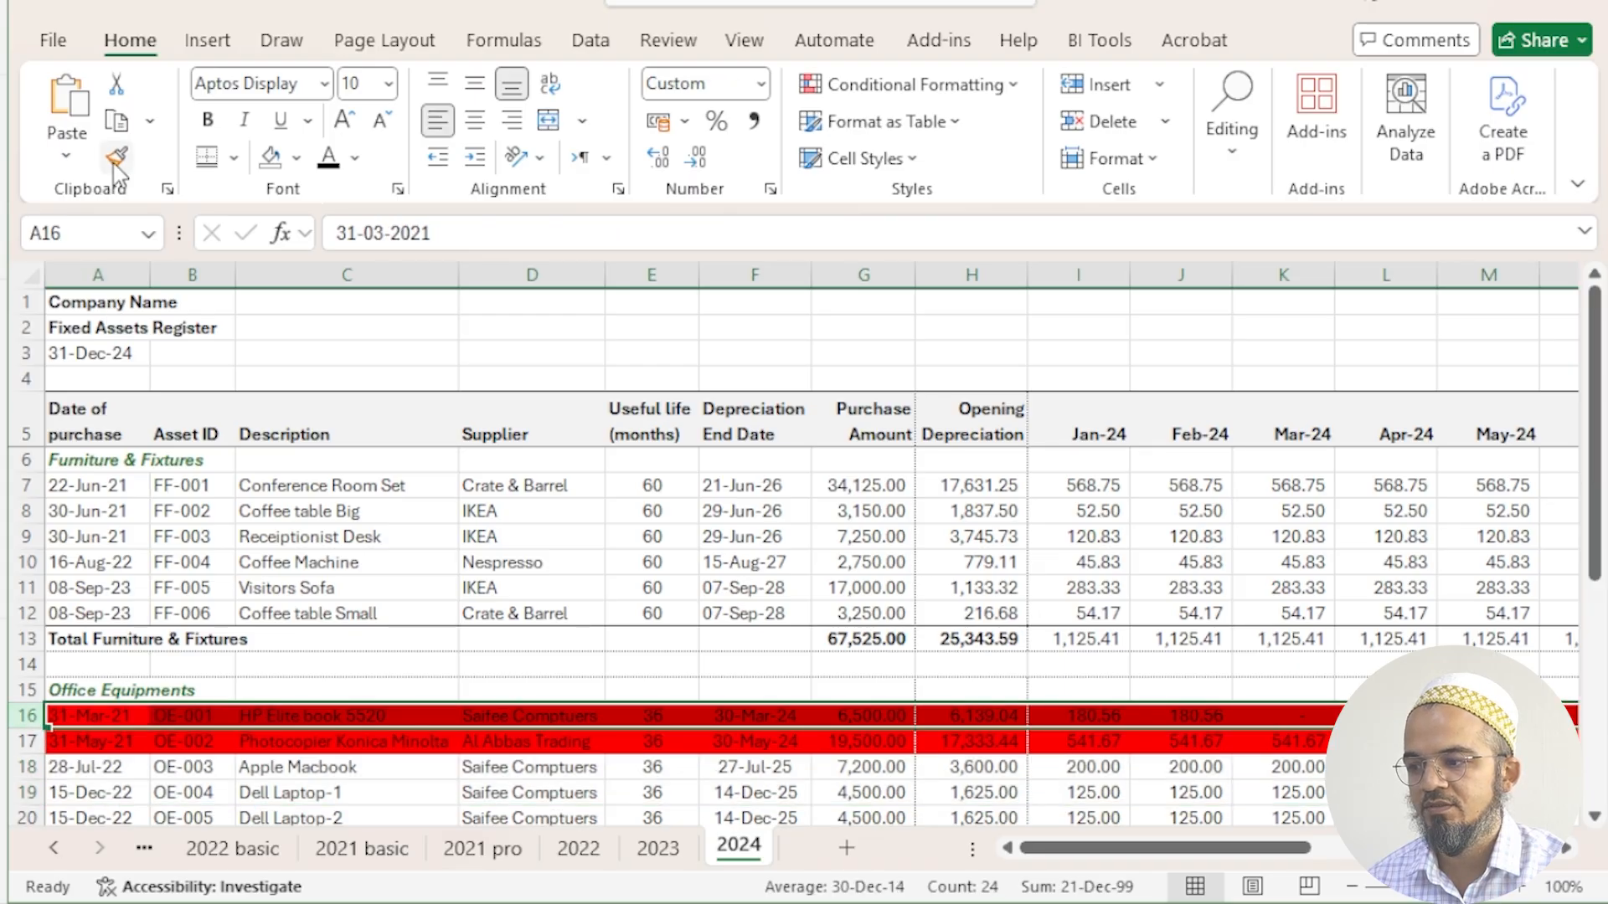
mouse_move(26, 486)
mouse_down()
mouse_move(31, 628)
mouse_move(31, 605)
mouse_up()
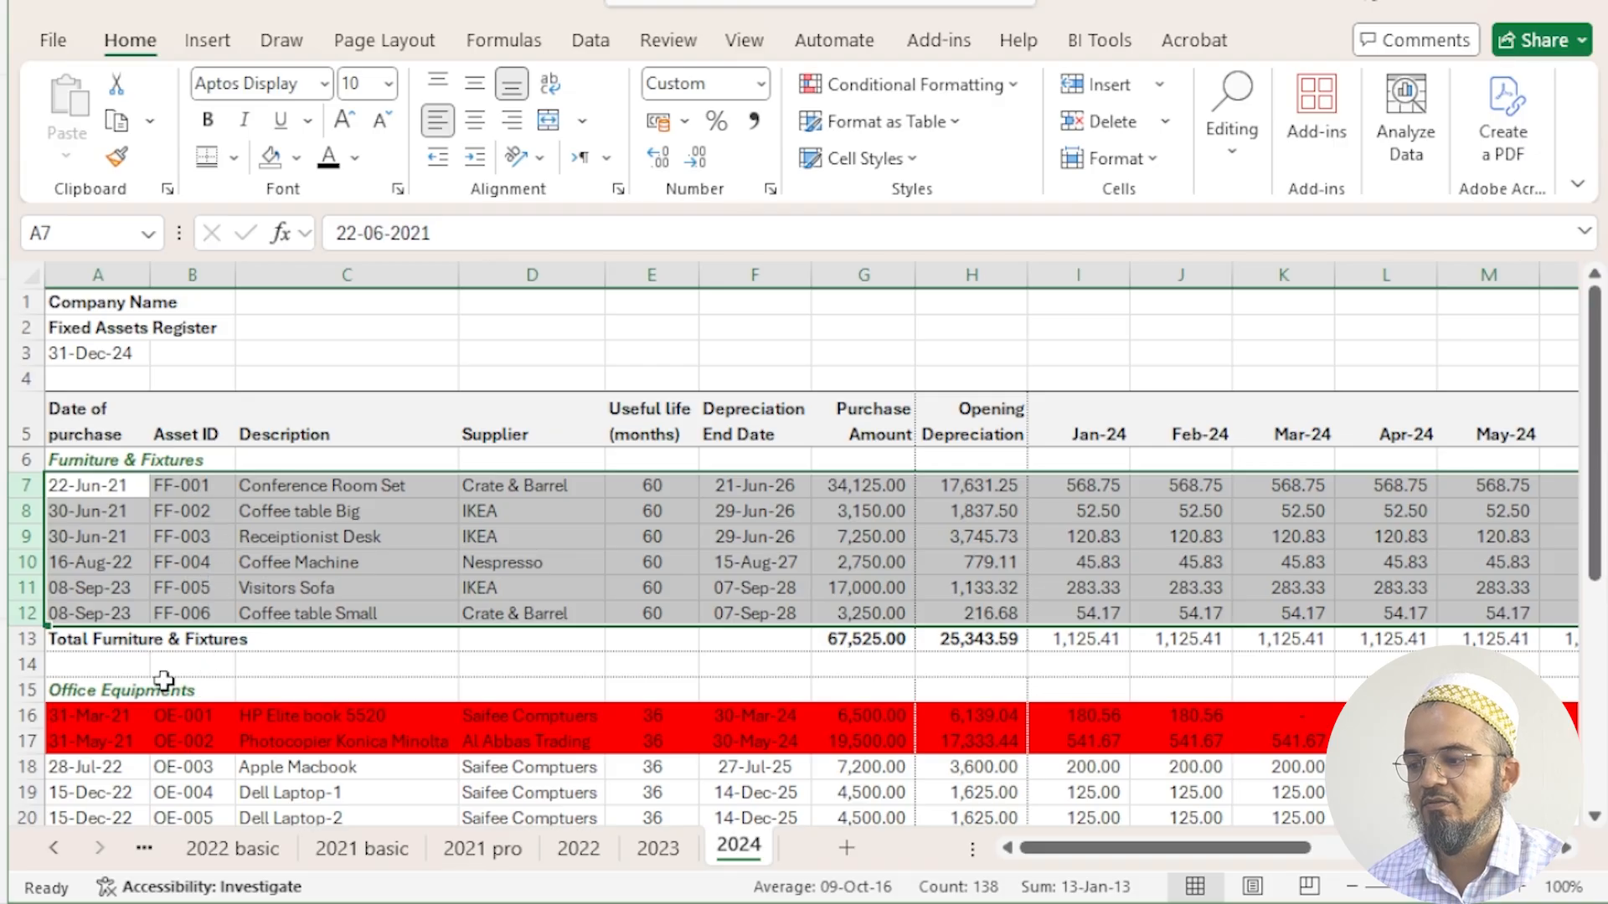
- Copy row 16's formatting to the remaining Office Equipments asset rows, 17 to 20
scroll(146, 603, down, 3)
click(28, 511)
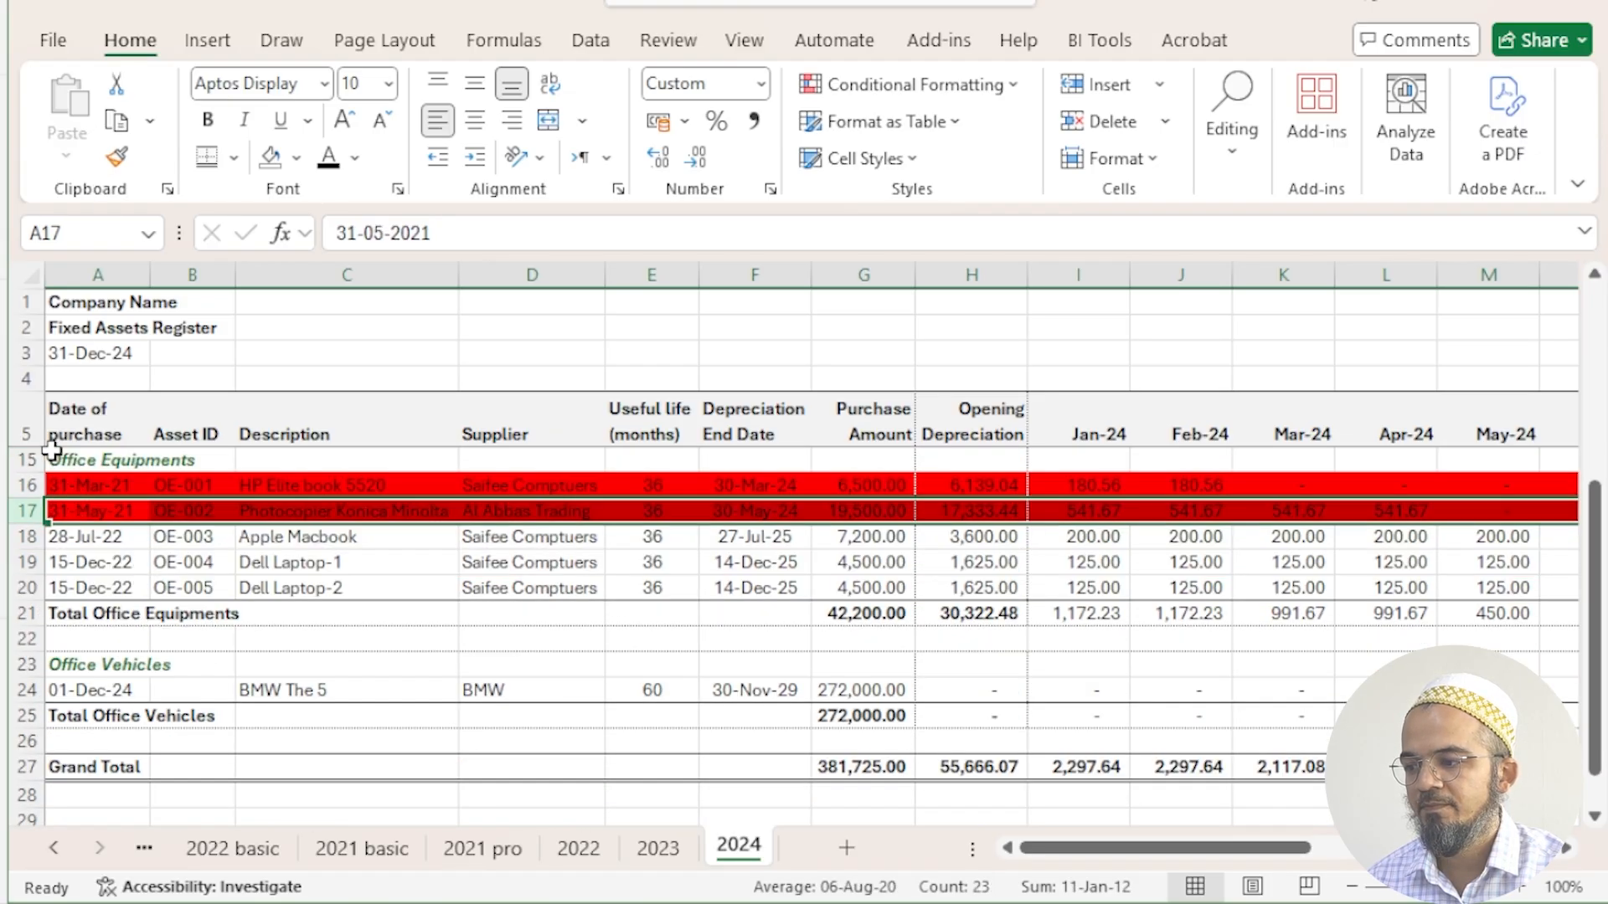
click(28, 488)
click(117, 156)
drag(28, 512, 29, 595)
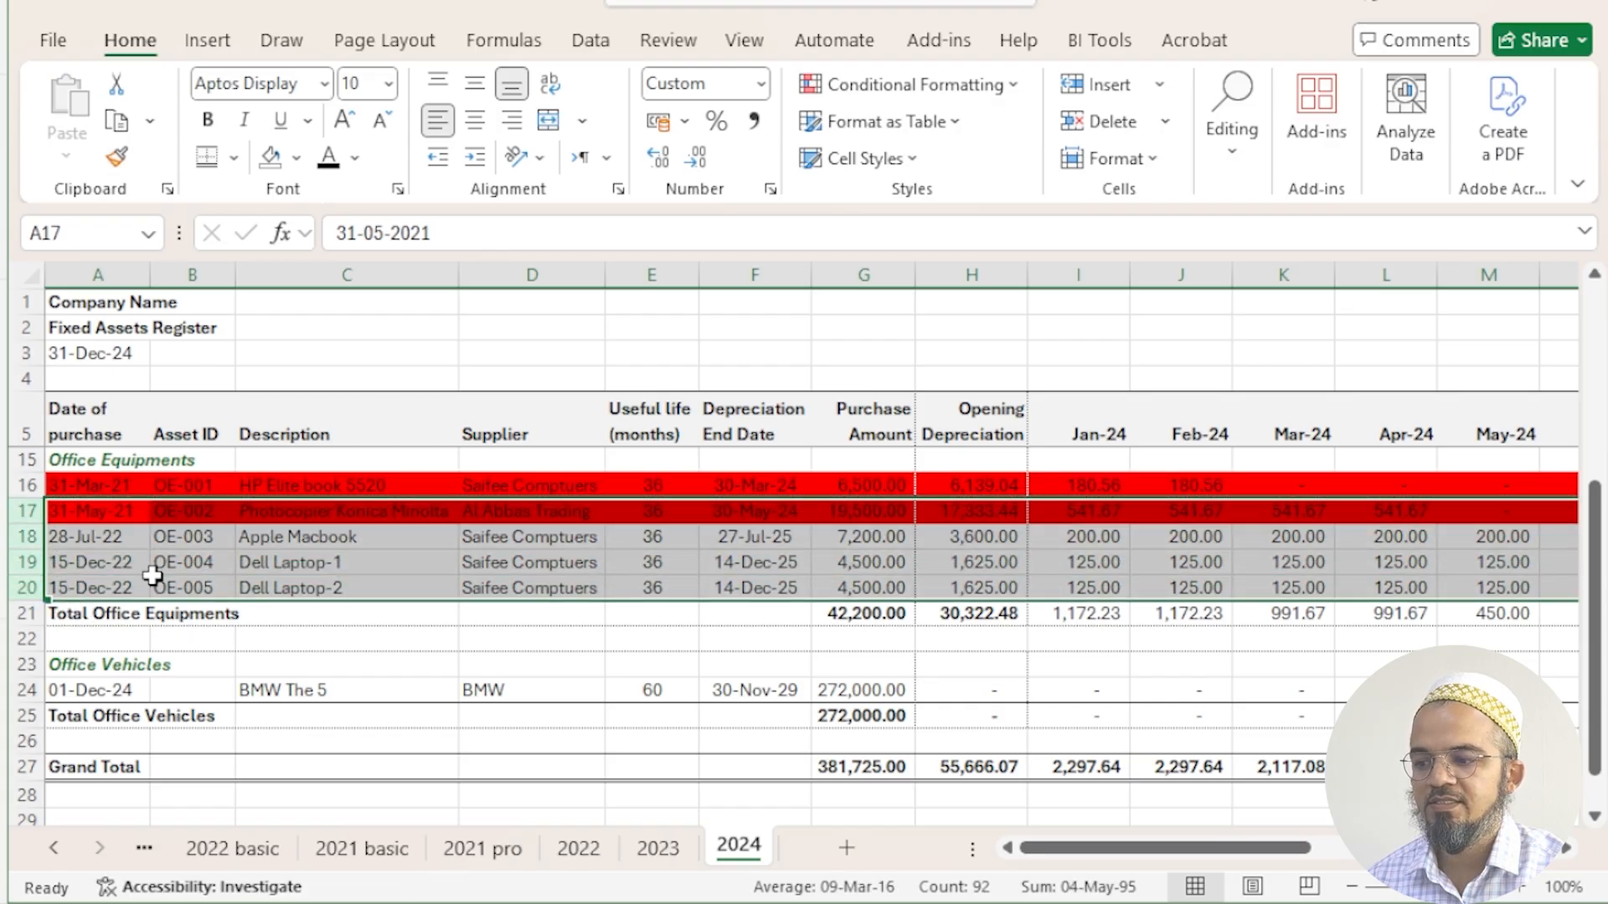
- Examine the Net Asset Value column W for the red-flagged Office Equipments rows 16 and 17
click(1139, 585)
click(1354, 558)
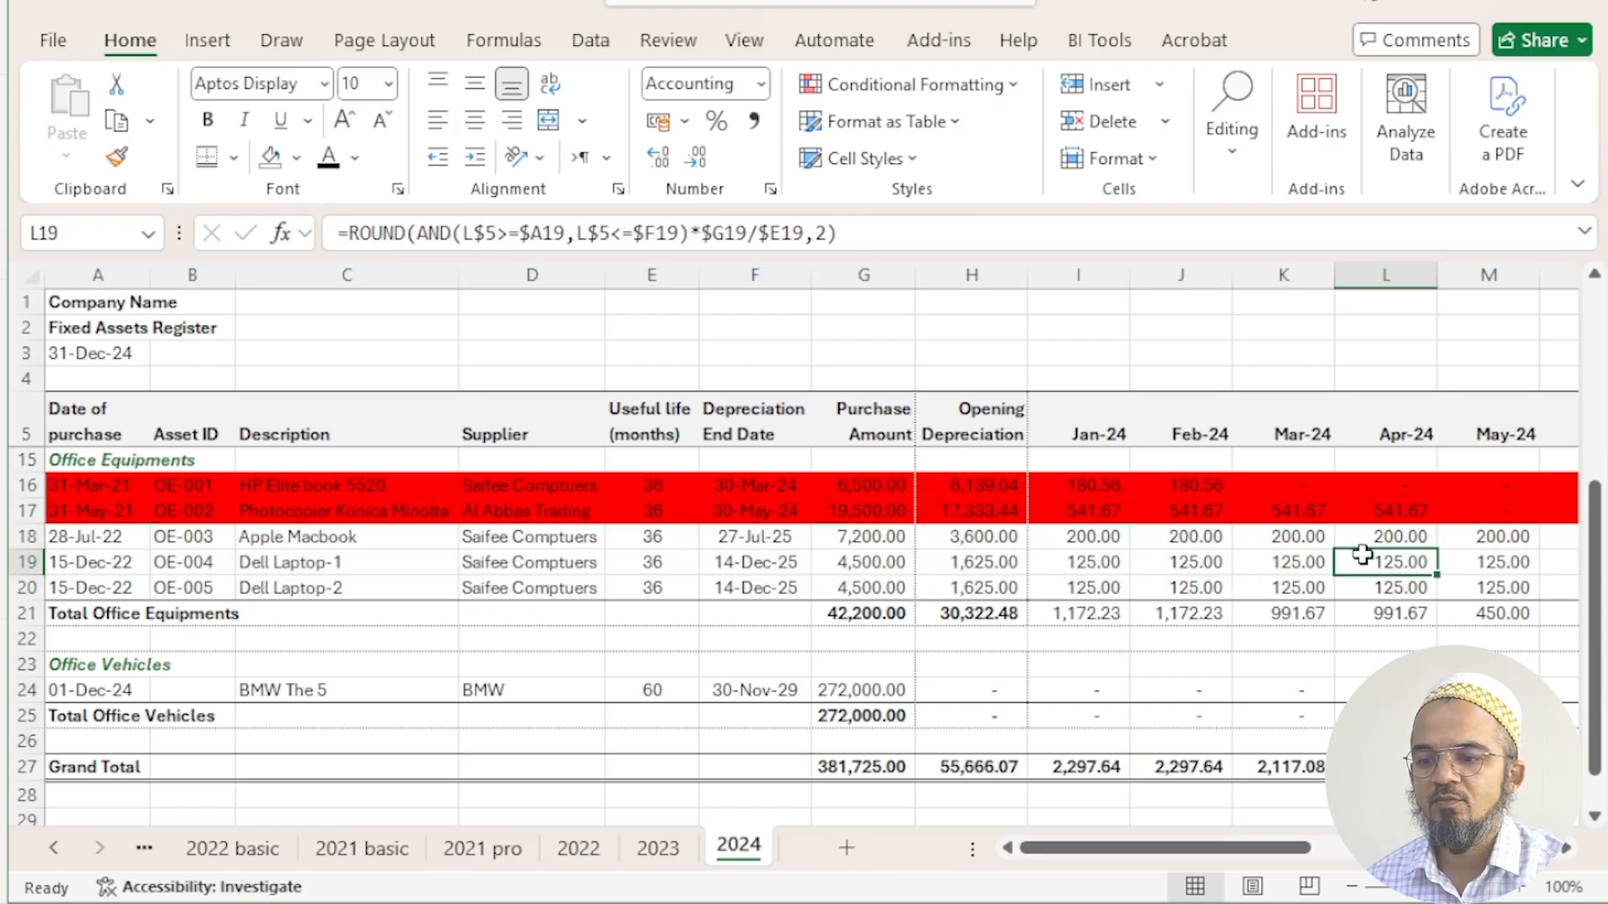
click(1505, 562)
key(Right)
key(Right)
key(Right)
key(Right)
key(Right)
key(Right)
key(Right)
key(Right)
key(Right)
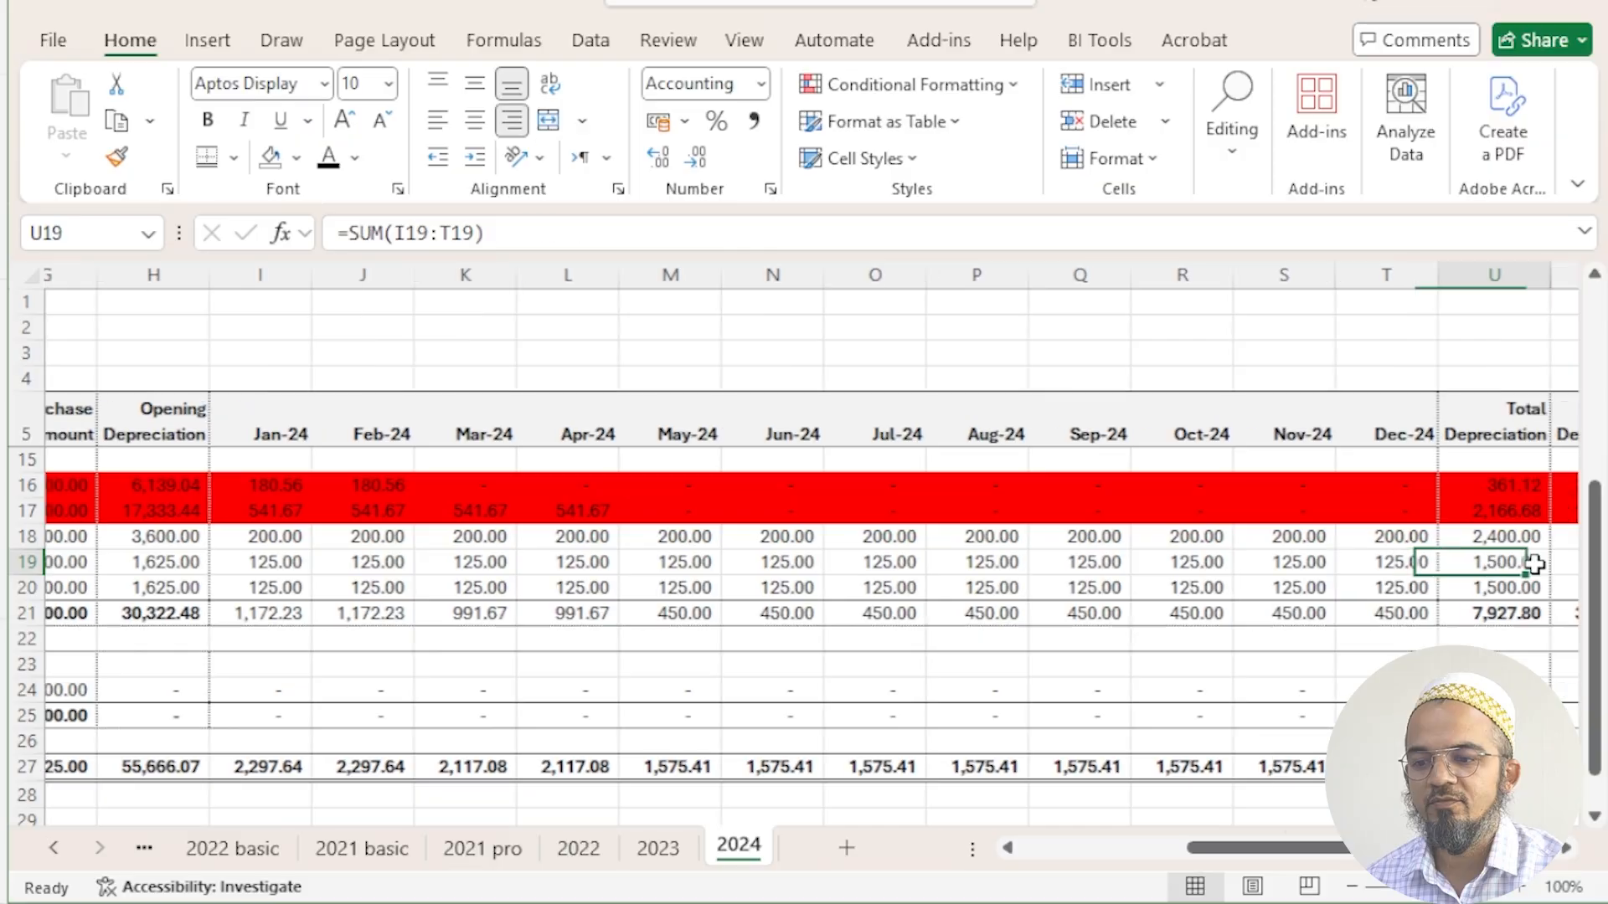
key(Right)
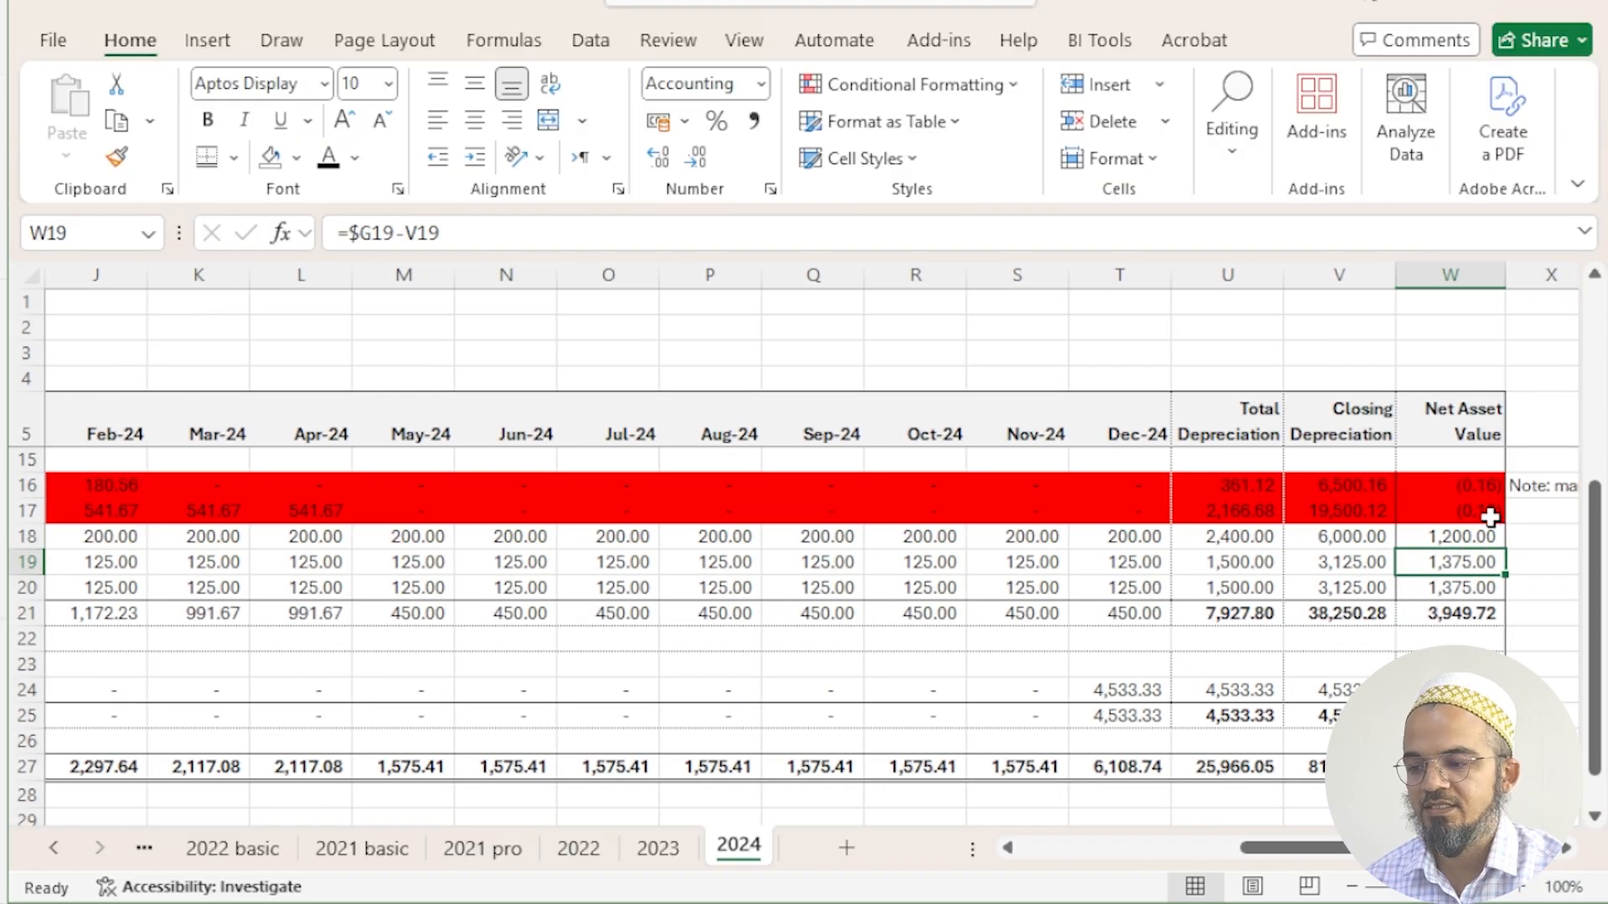
- Subtract the 0.16 rounding difference at the end of the HP Elite book's Feb-24 depreciation formula in J16
click(128, 498)
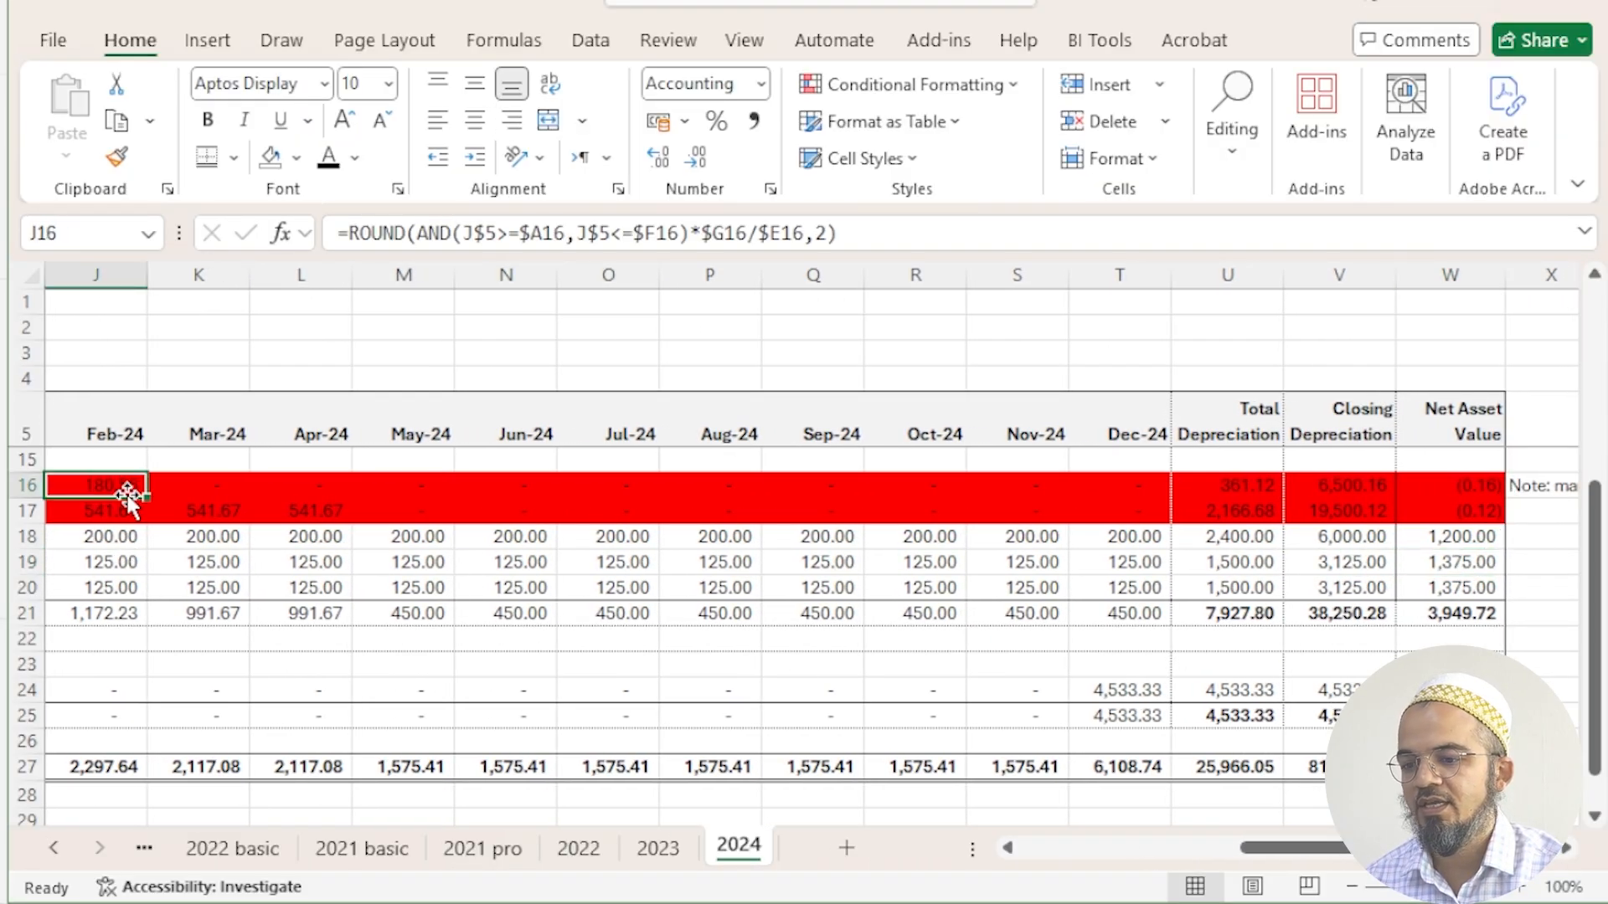
click(1468, 488)
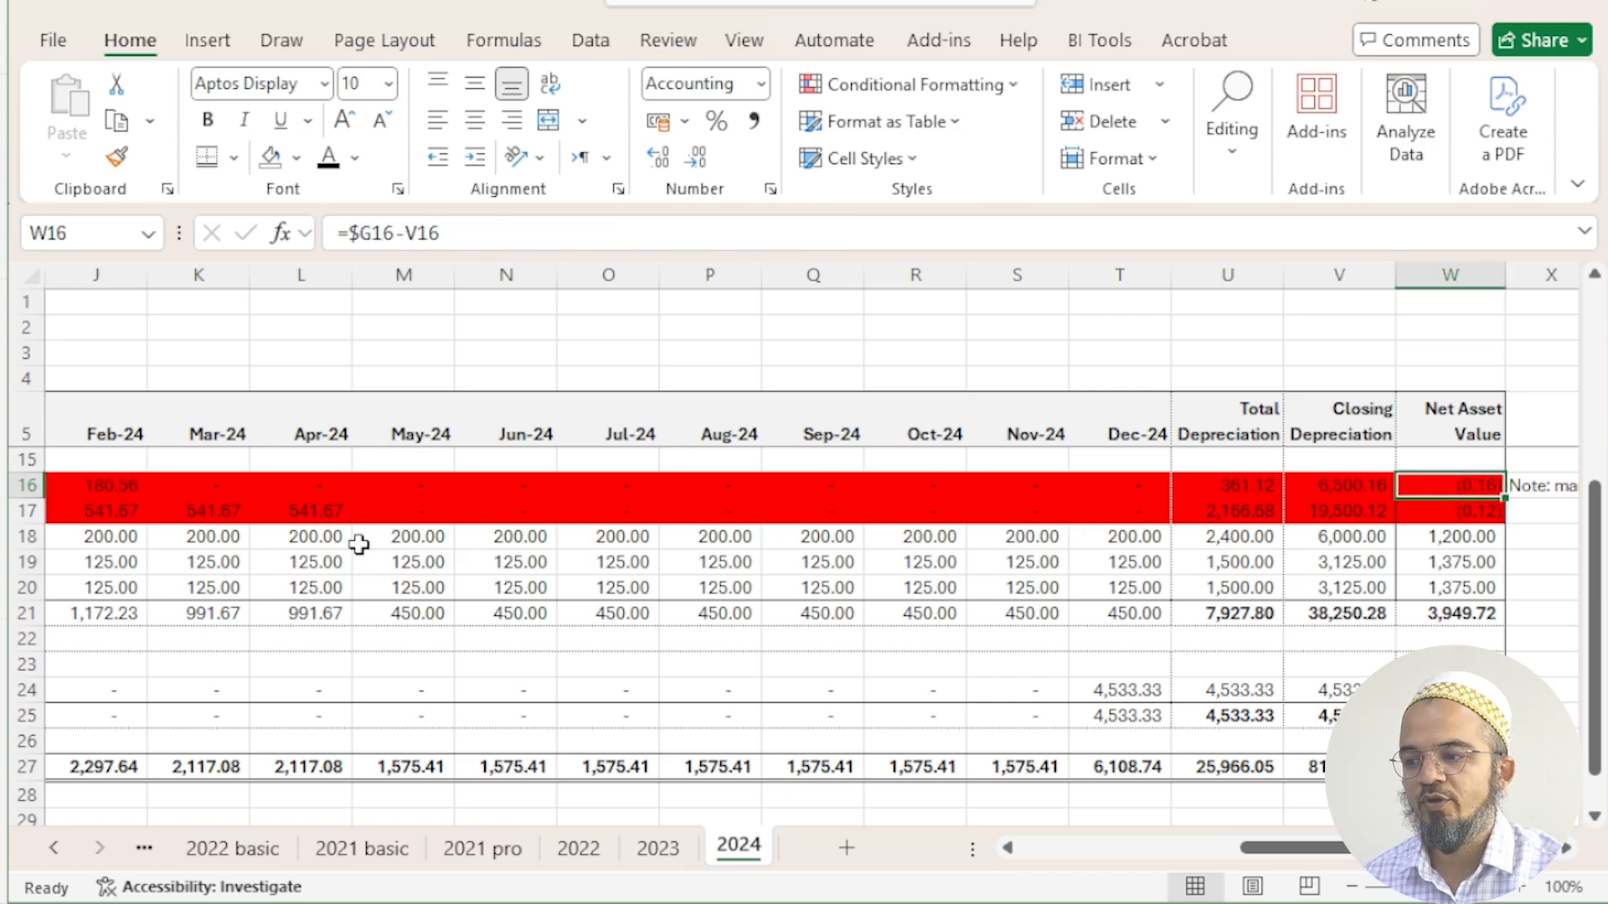
click(117, 485)
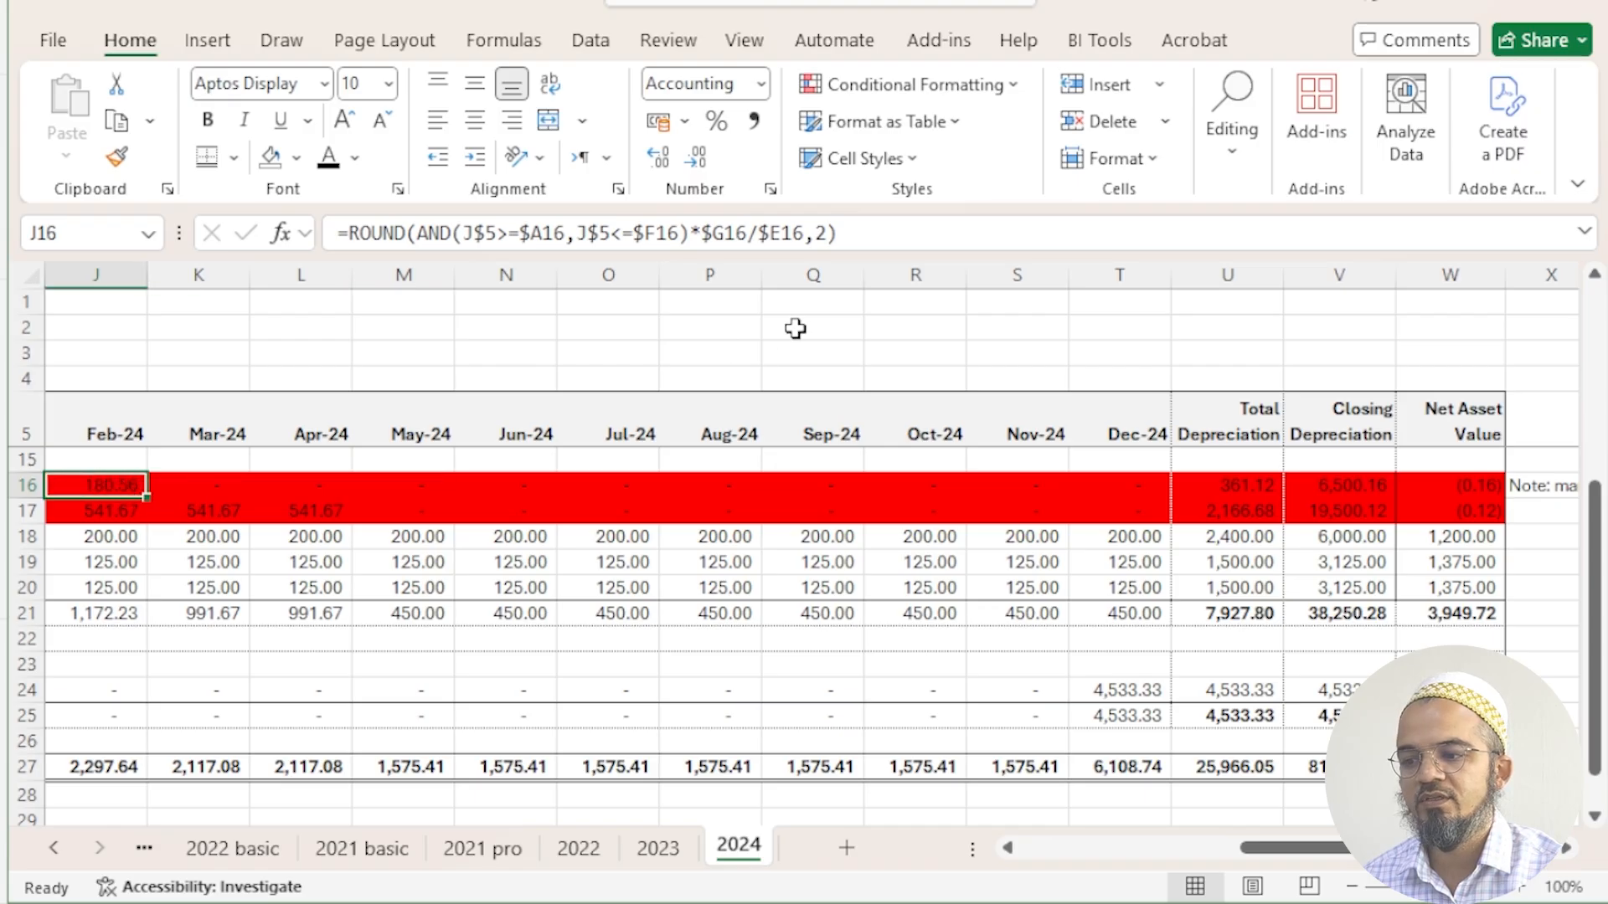
click(879, 234)
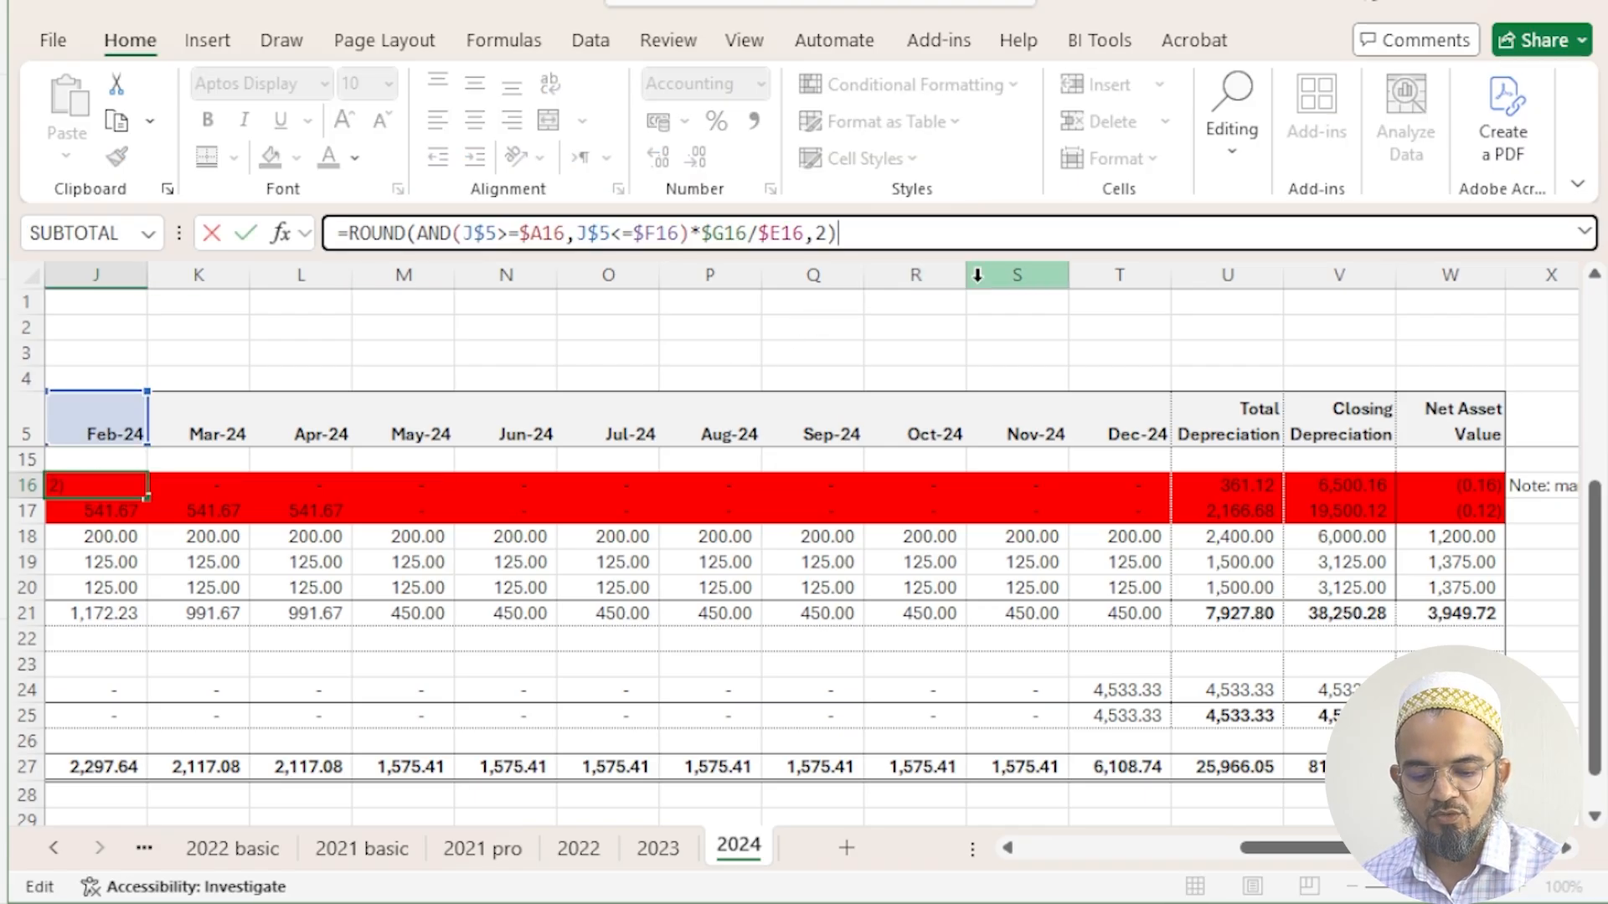
text(-.16)
key(Return)
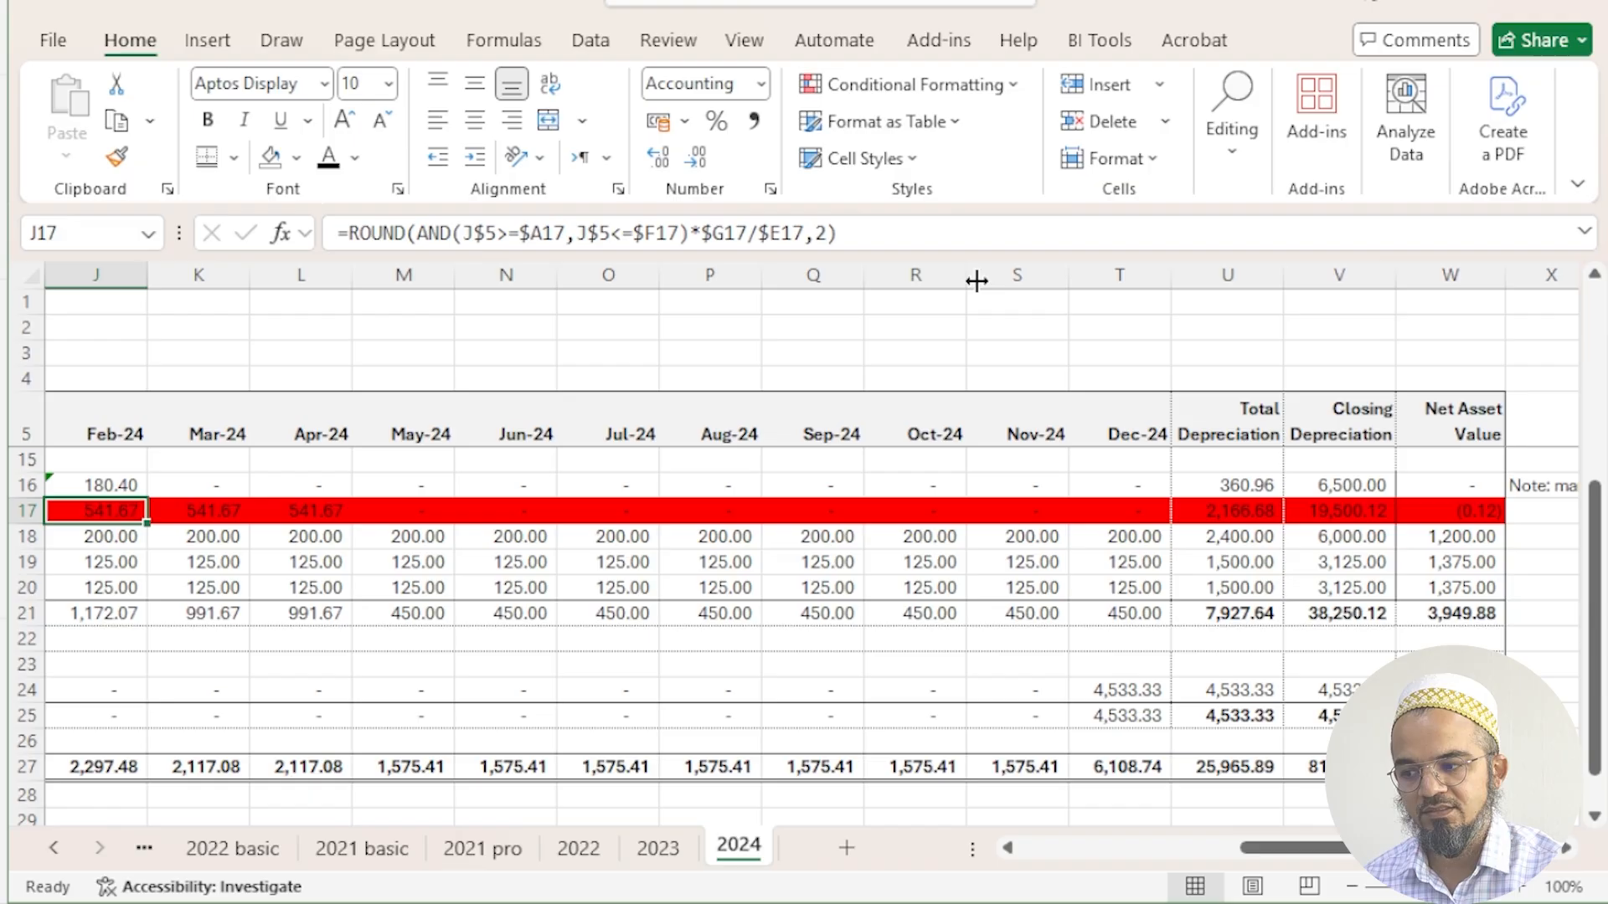
- Append -0.12 to the photocopier's Apr-24 depreciation formula in L17 and return to the start of row 17
key(Right)
key(Right)
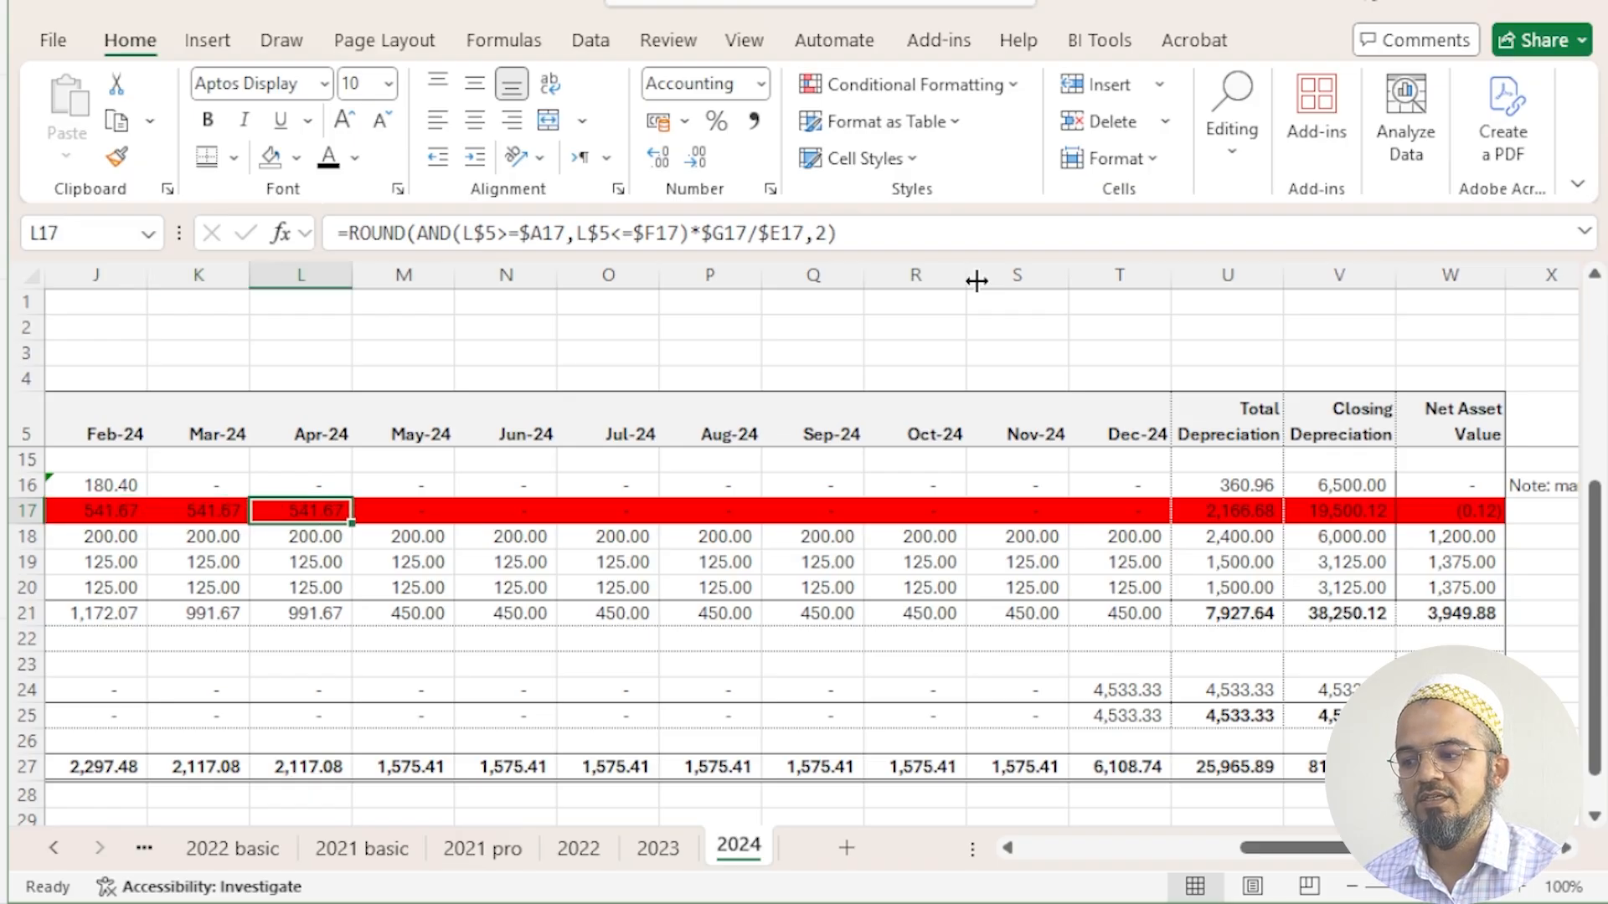
text(-0.12)
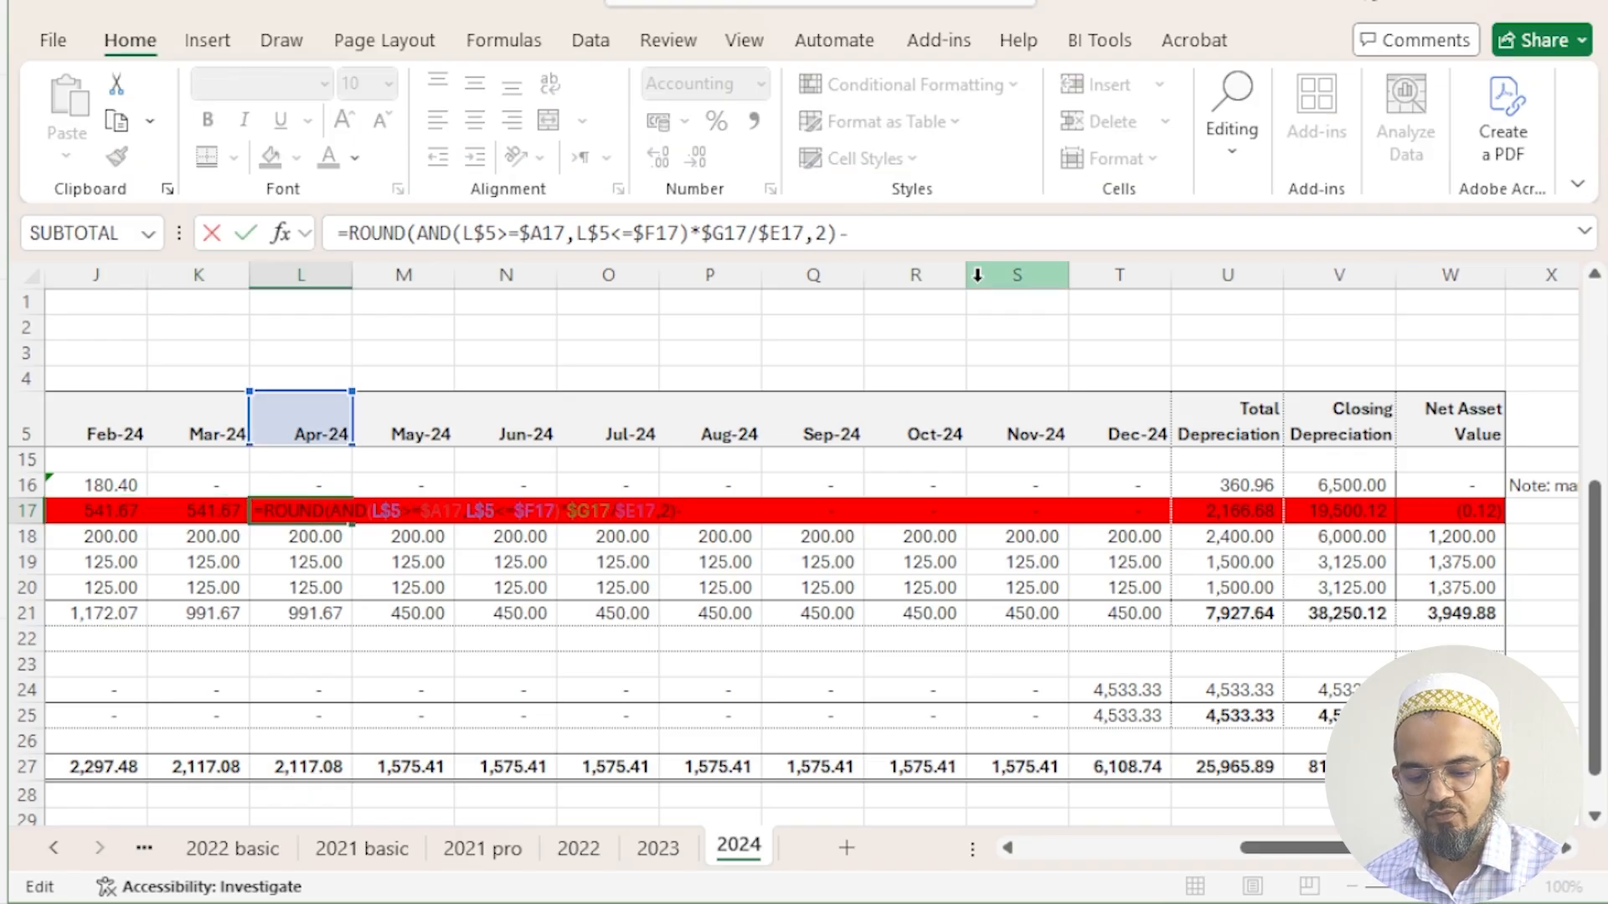
key(Return)
key(Up)
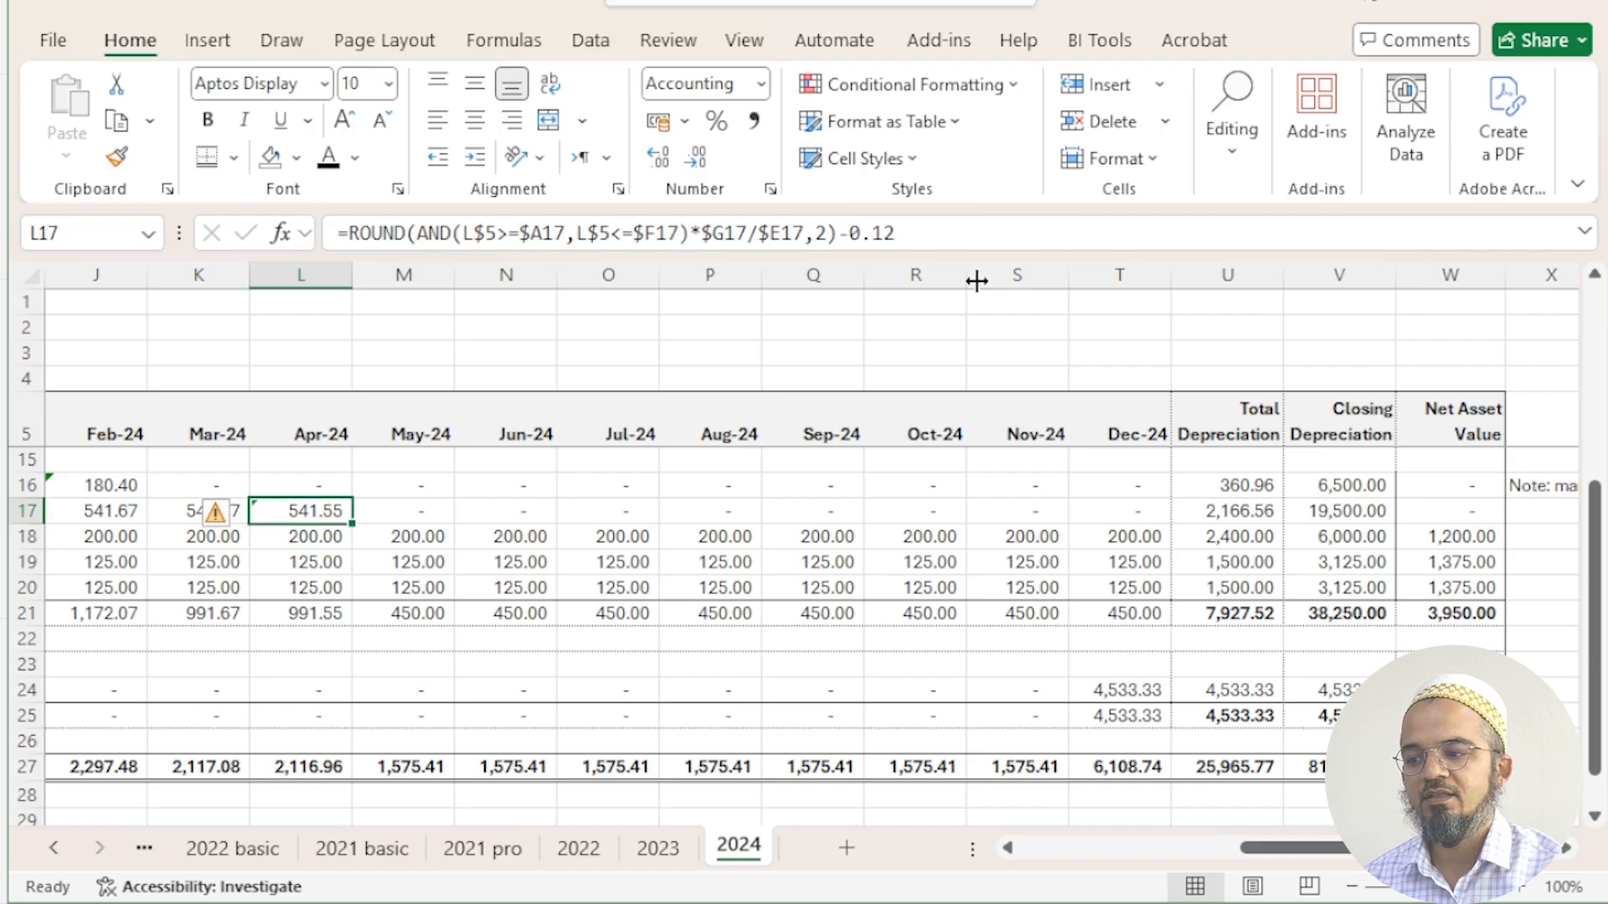
key(Left)
key(Left)
key(Left)
key(Left)
key(Left)
key(Left)
key(Left)
key(Left)
key(Left)
key(Left)
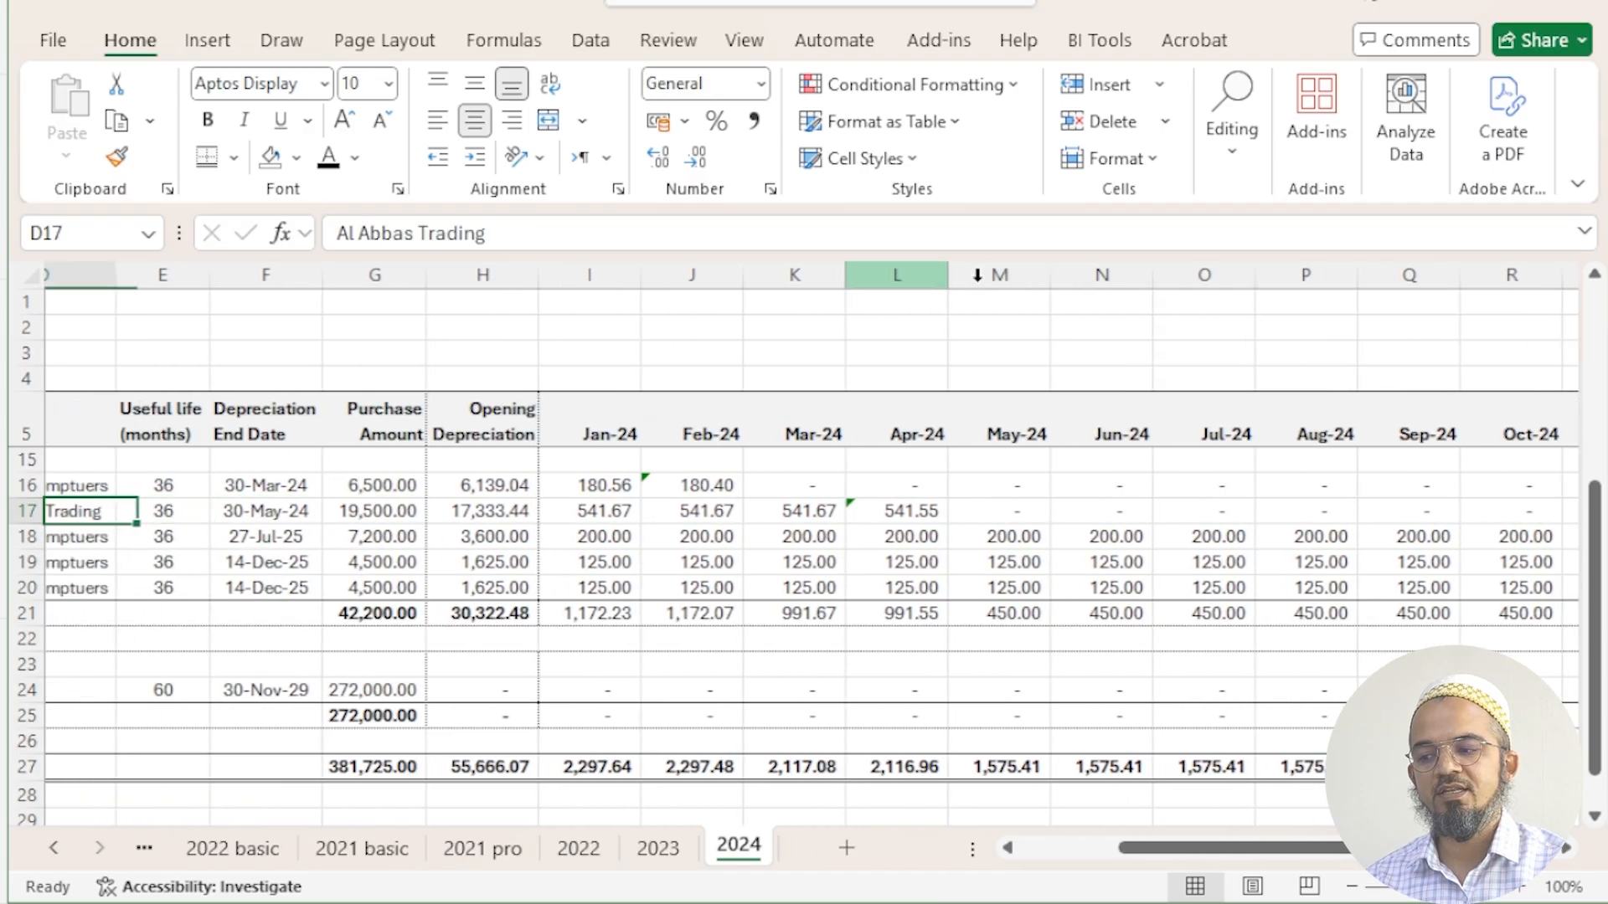
key(Left)
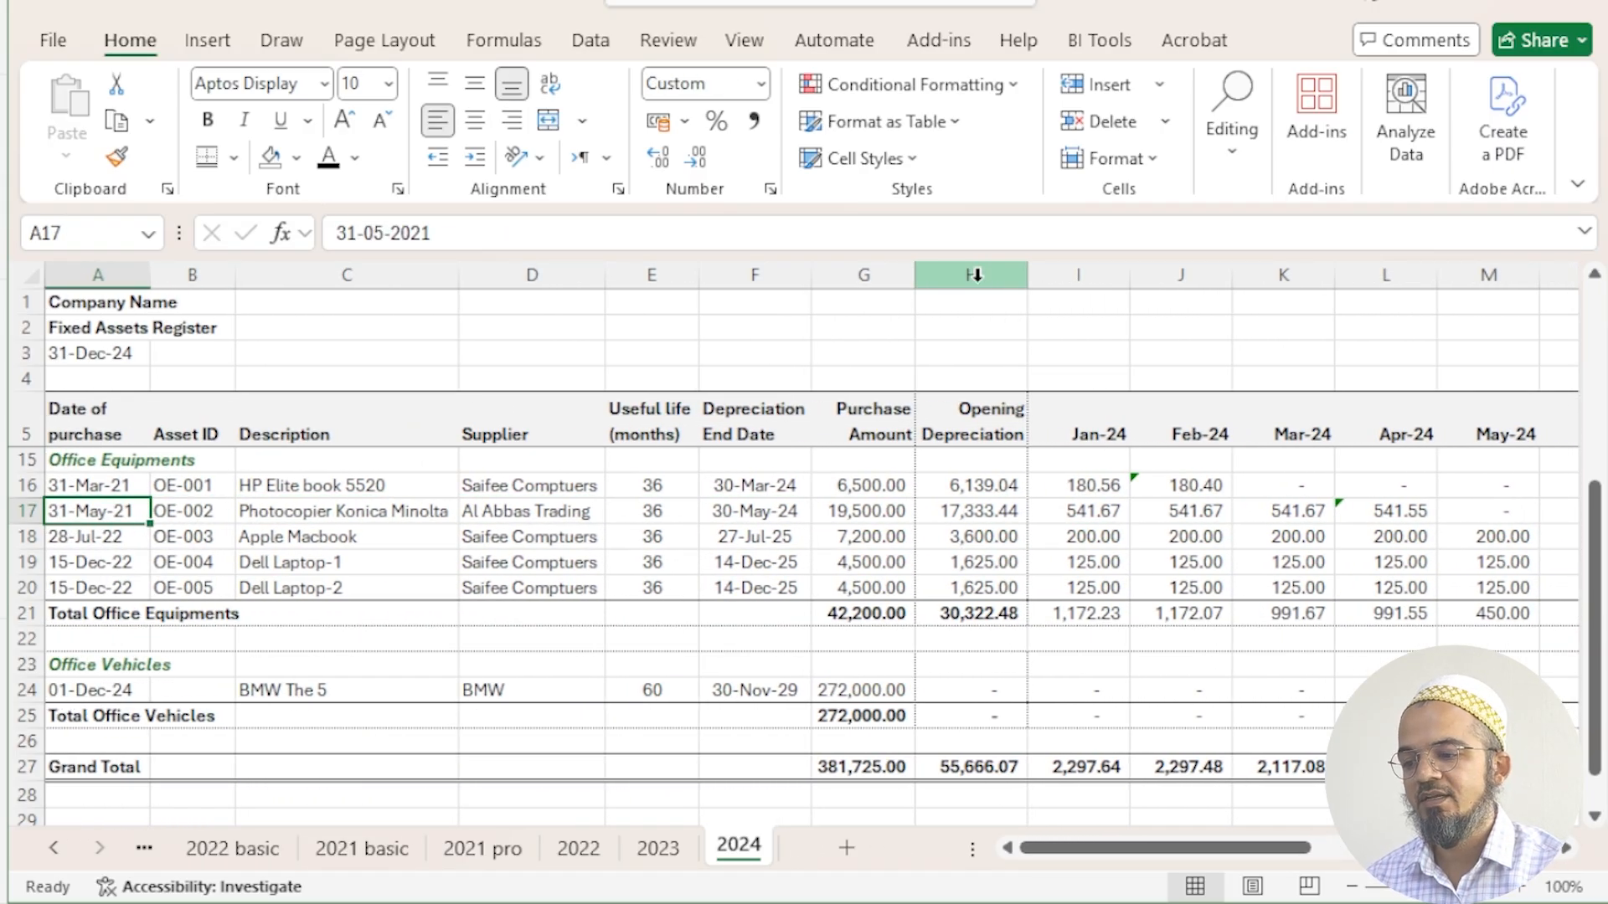